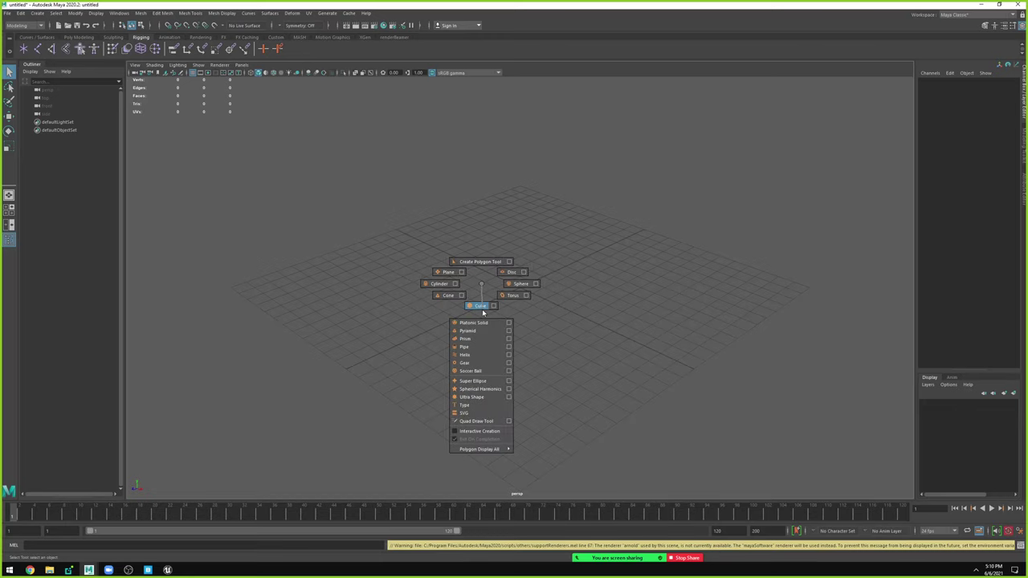
Scale the new cube up uniformly and raise it so it sits on the grid.
key("r")
mouse_move(521, 291)
left_mouse_down()
mouse_move(581, 328)
mouse_move(613, 329)
mouse_move(570, 345)
left_mouse_up()
key("w")
left_click_drag(518, 246, 518, 183)
Extrude the cube's left face sideways along X into a long box.
key("F11")
left_click(454, 220)
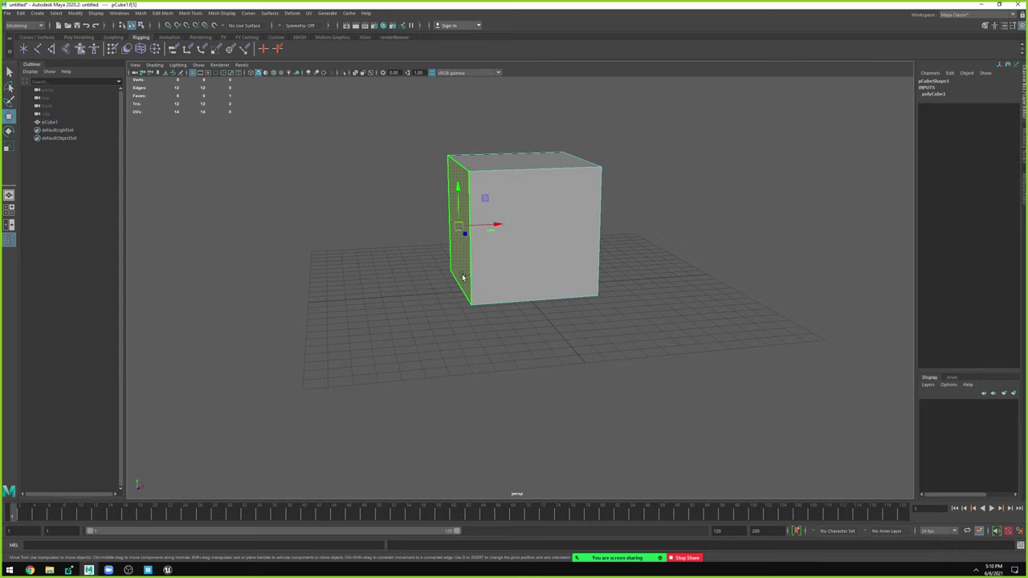
key("ctrl+e")
mouse_move(488, 224)
left_mouse_down()
mouse_move(333, 229)
mouse_move(399, 257)
mouse_move(399, 149)
left_mouse_up()
Extrude one section's top face upward to form the L-shape, then return to object selection.
left_click(345, 165)
key("ctrl+e")
key("q")
key("F8")
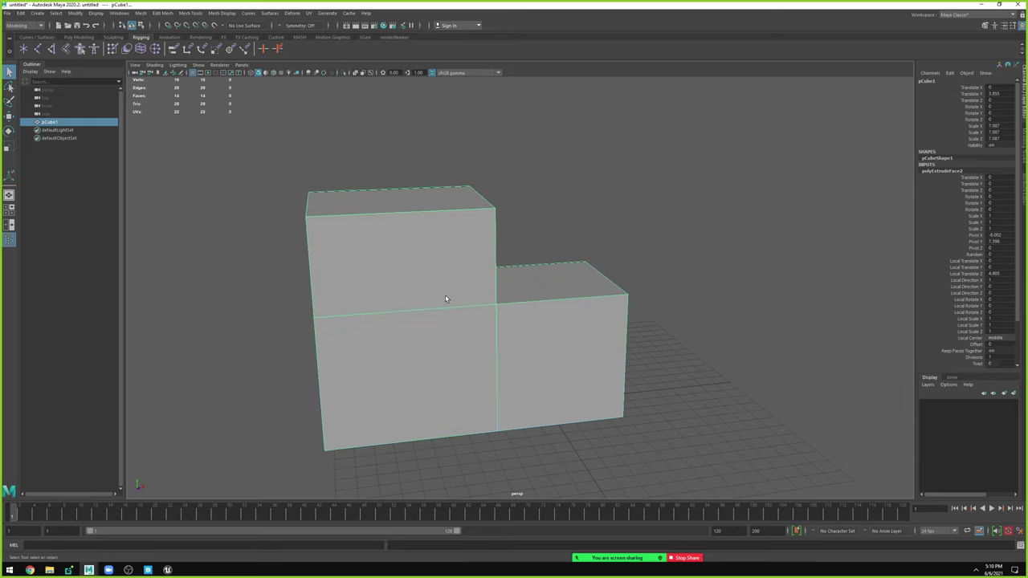
key("space")
left_click(611, 254)
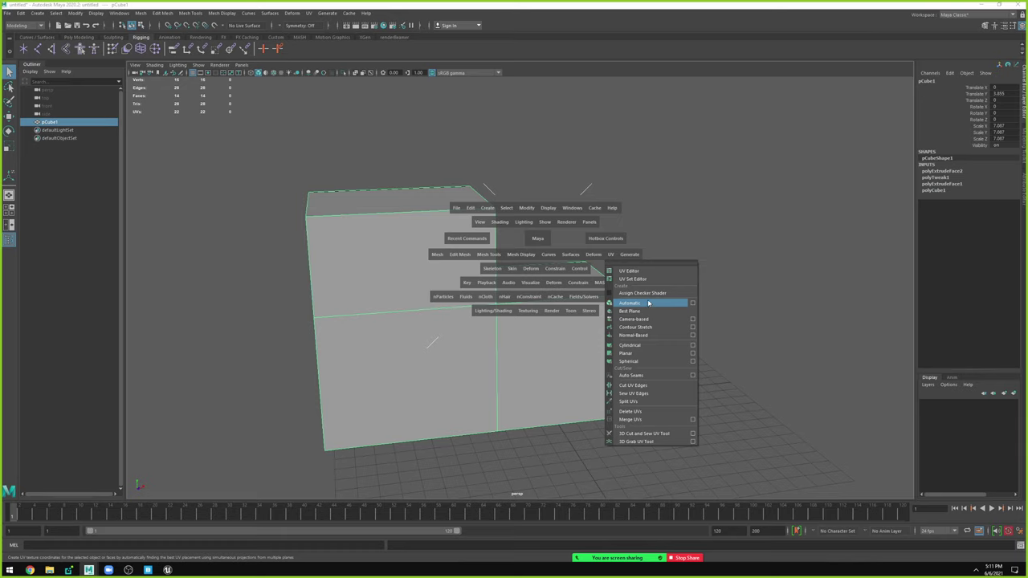
Apply UV > Automatic projection to the L-shaped block.
left_click(648, 302)
key("q")
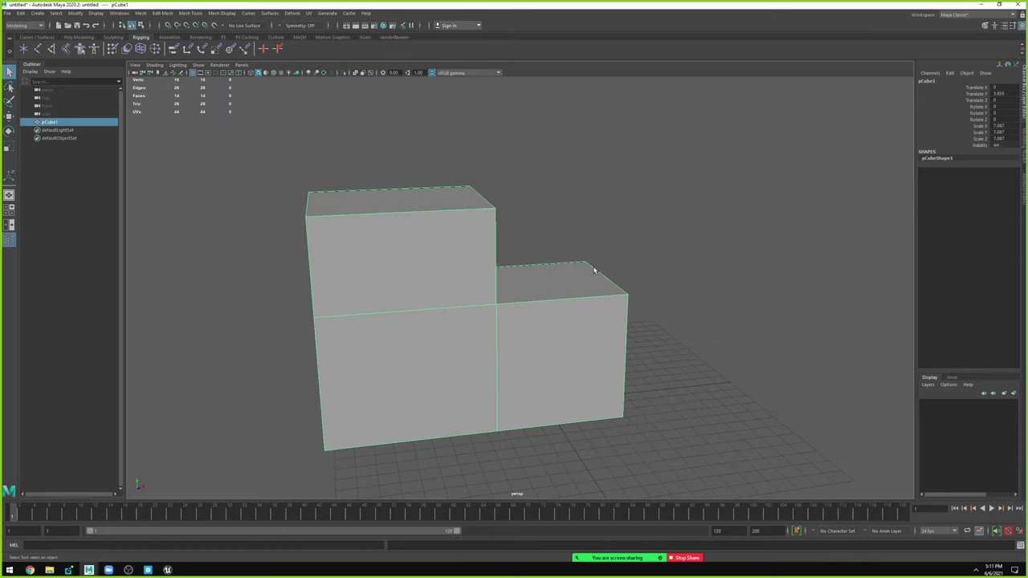
key("space")
left_click(614, 255)
Check the block's UV layout in the UV Editor, then close UV Editor and UV Toolkit.
left_click(629, 271)
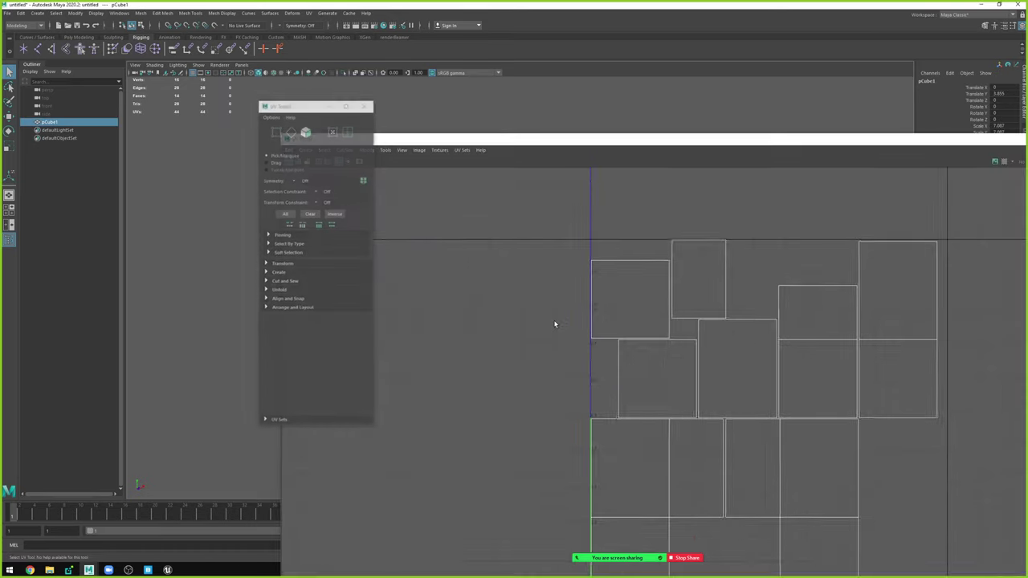
double_click(728, 130)
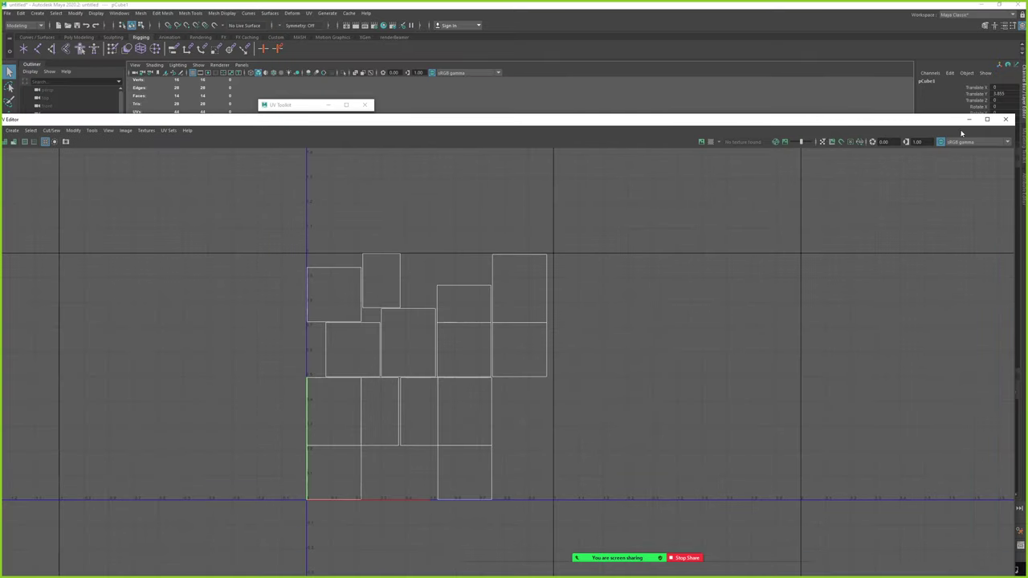
left_click(1010, 118)
left_click(365, 104)
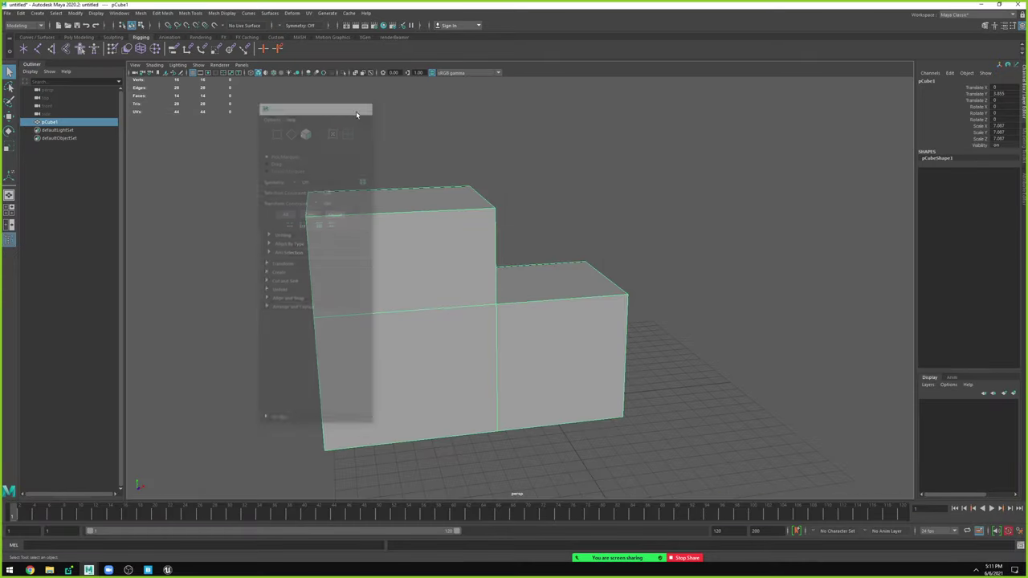
left_click(166, 570)
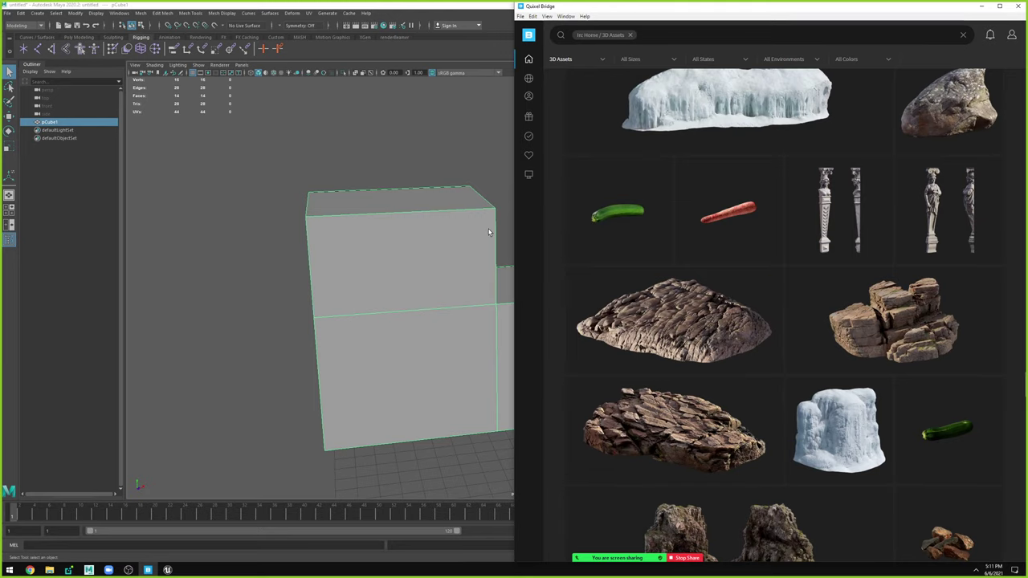
left_click(372, 127)
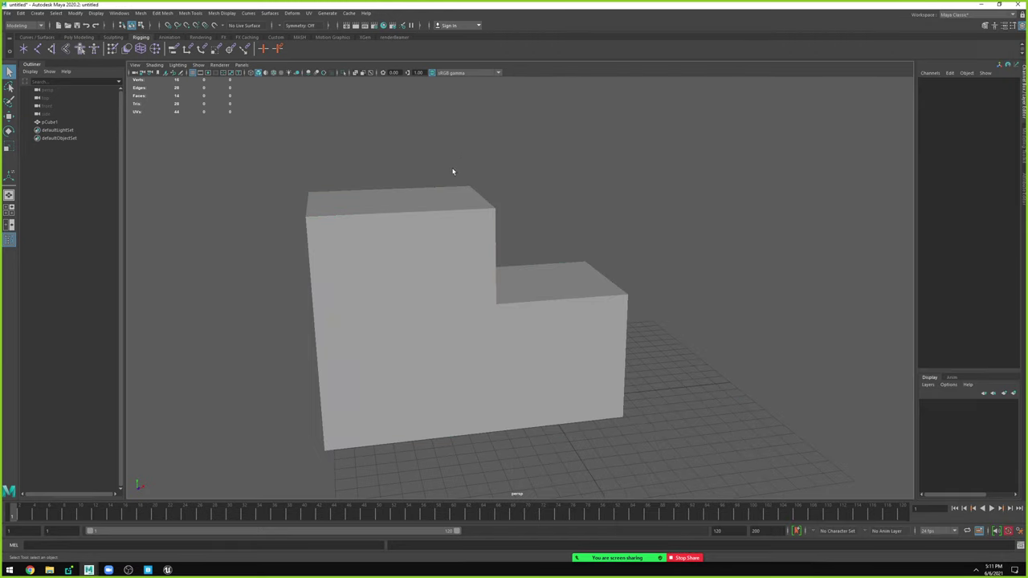
Set pCube1's Scale X, Y and Z to 100 in the Channel Box.
left_click(420, 276)
mouse_move(419, 276)
left_mouse_down("alt")
mouse_move(530, 314)
mouse_move(460, 277)
left_mouse_up("alt")
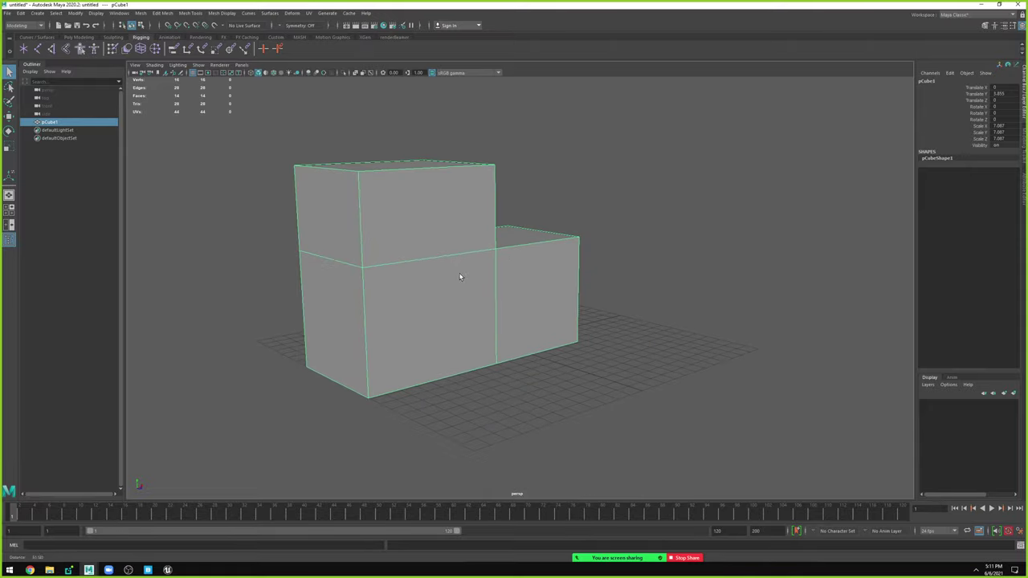
scroll(498, 284, "down", 10)
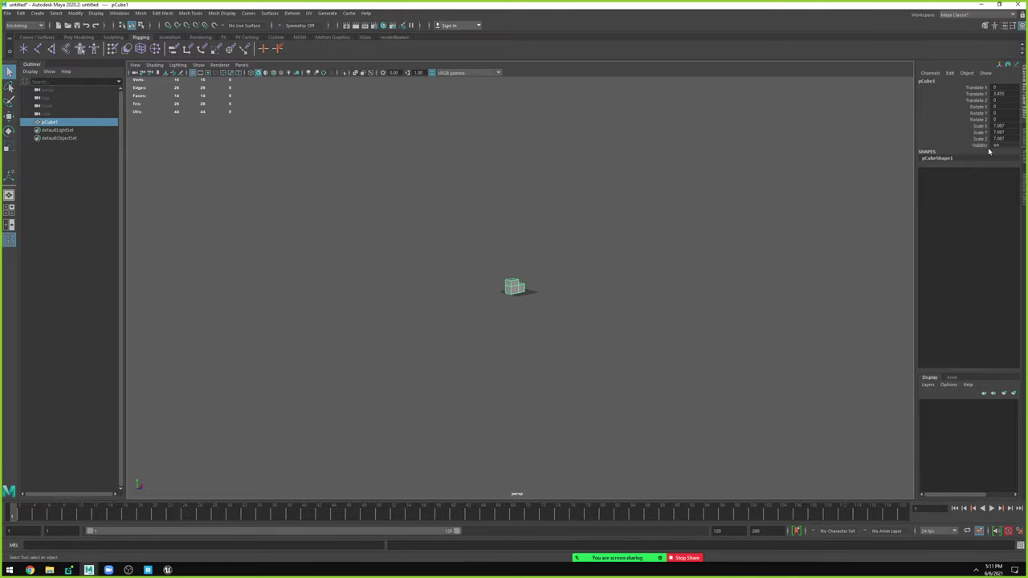
type("0")
key("Return")
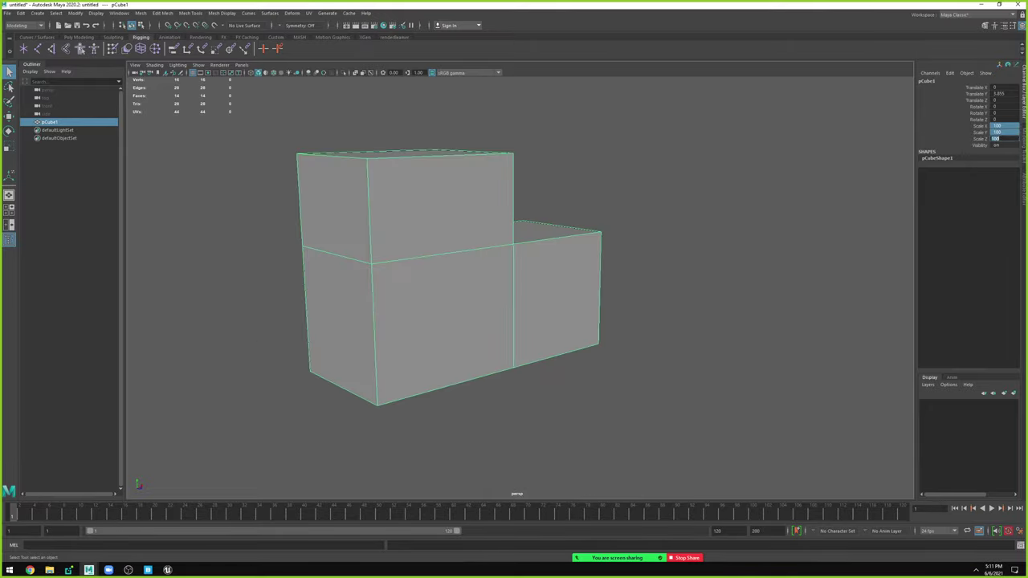
left_click(541, 218)
left_click(493, 241)
key("space")
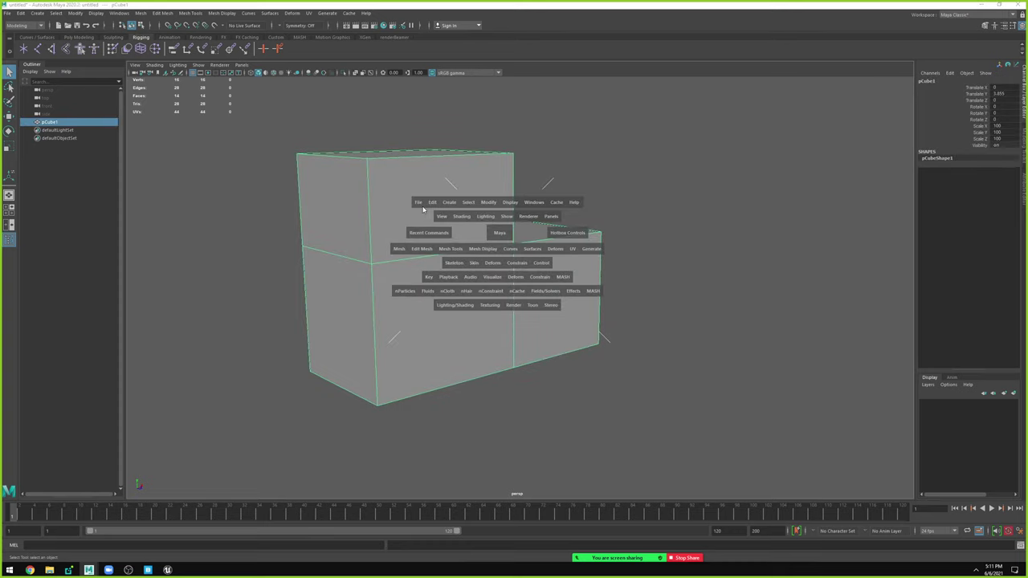
left_click_drag(418, 201, 438, 294)
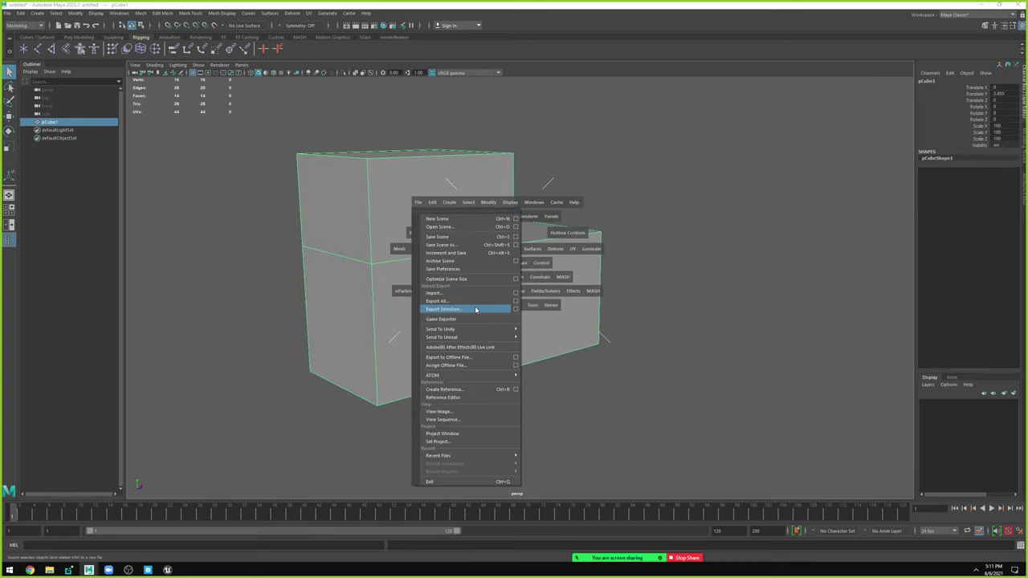
Export the selected block as OBJexport named kutu, overwriting the existing kutu.obj.
left_click(475, 308)
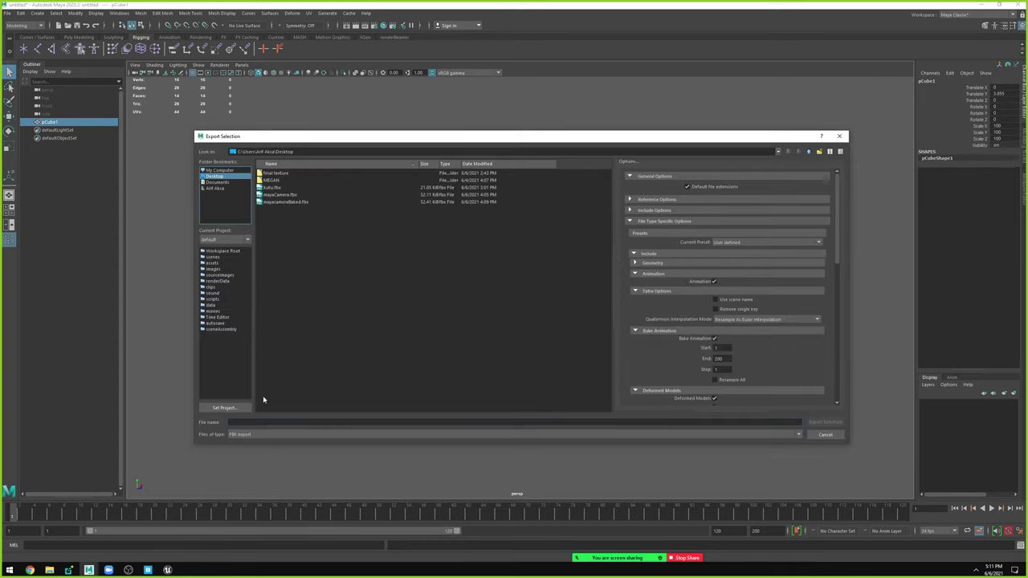
left_click(241, 434)
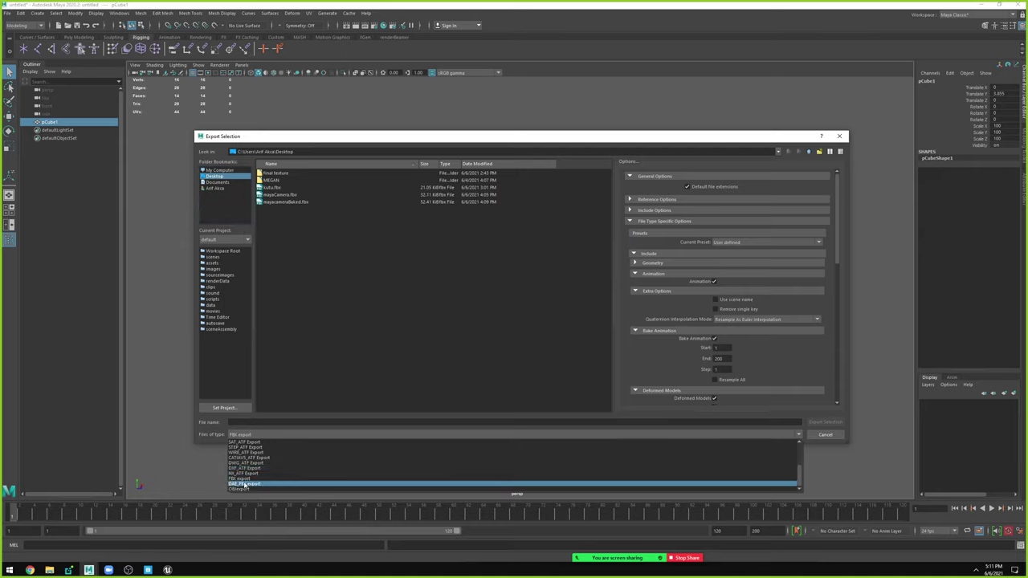
left_click(243, 488)
left_click(253, 421)
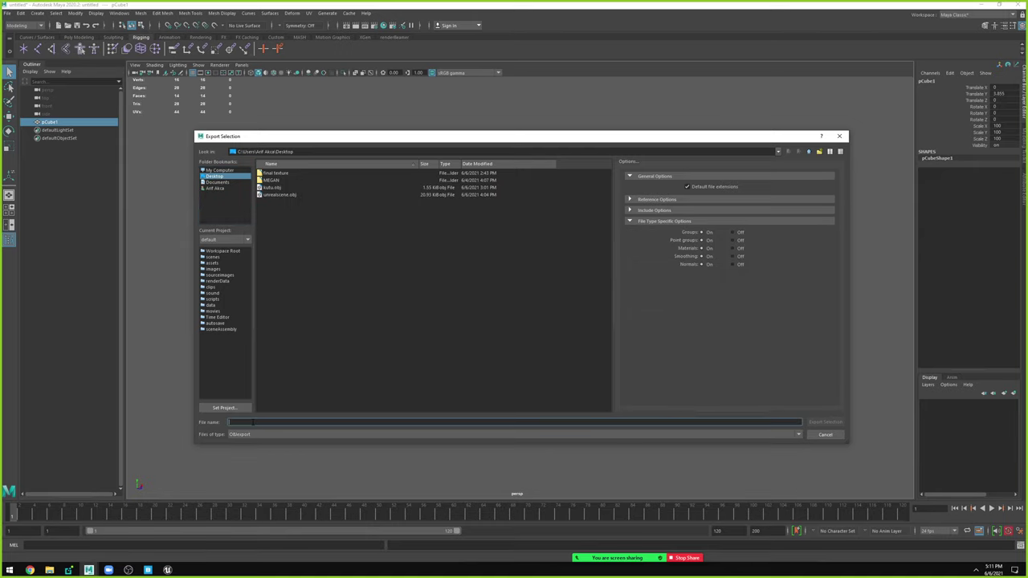
type("kutu")
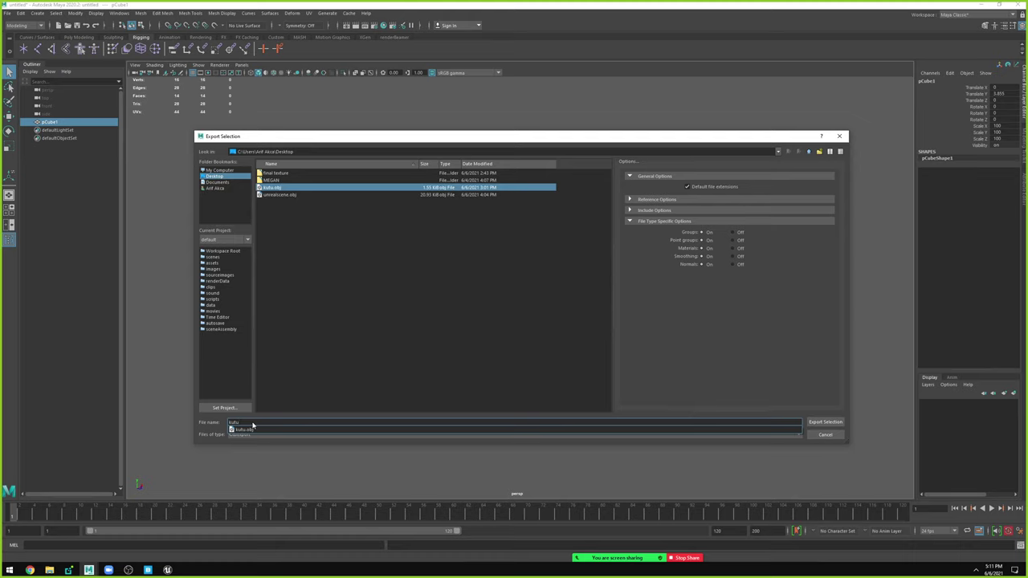
key("Return")
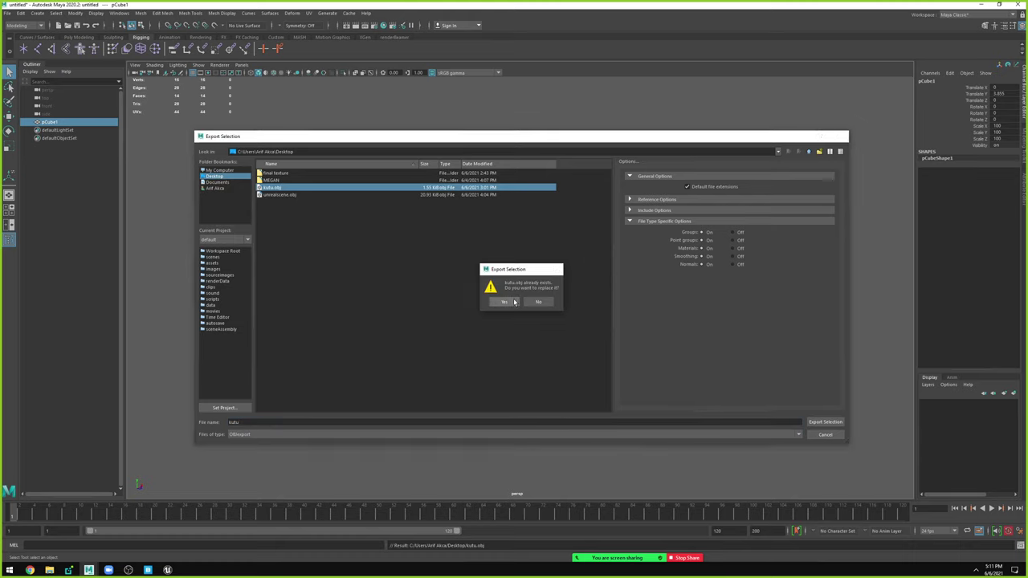
left_click(504, 301)
left_click(167, 569)
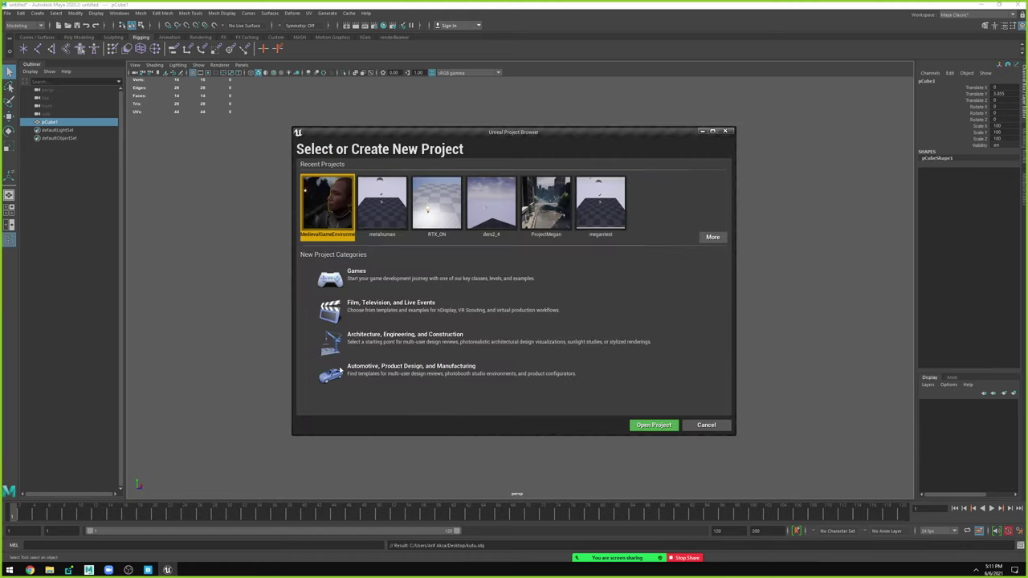
Close Unreal's project browser and bring Maya back to the front.
left_click(403, 288)
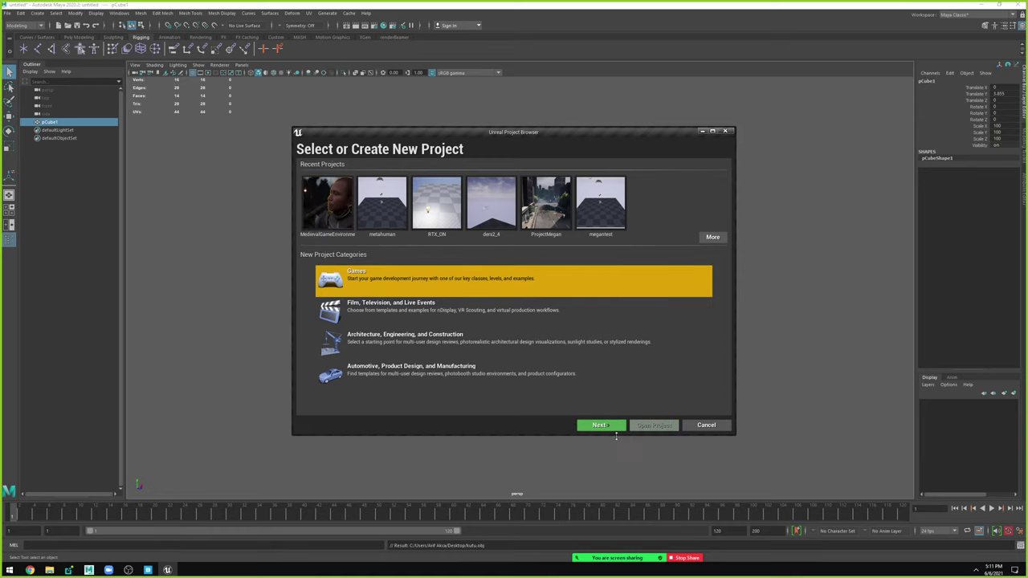
left_click(706, 425)
key("alt+Tab")
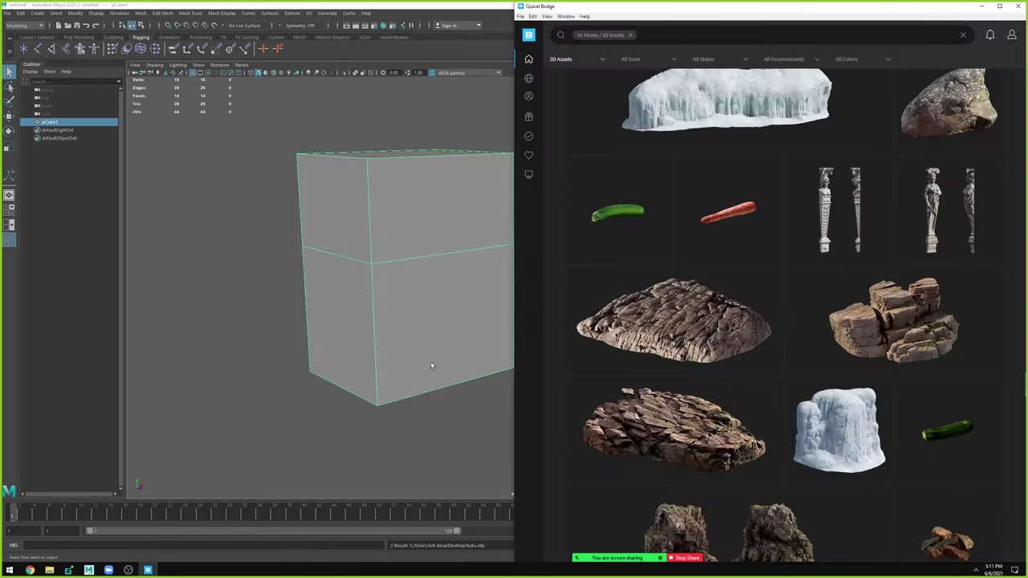
key("super+Tab")
left_click(314, 139)
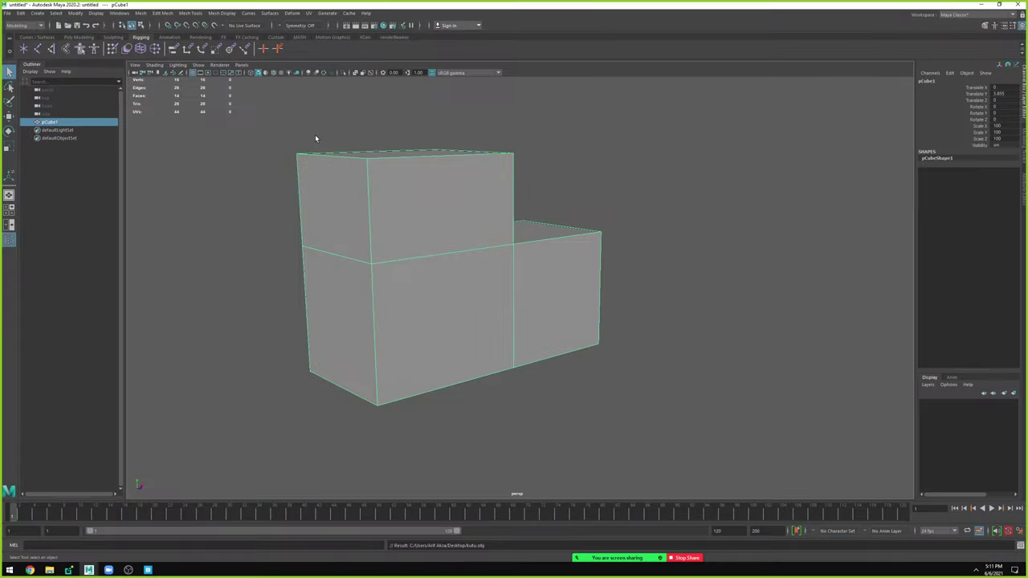
Search 'epic' in the Start menu and launch the Epic Games Launcher.
key("super")
type("epic")
key("Return")
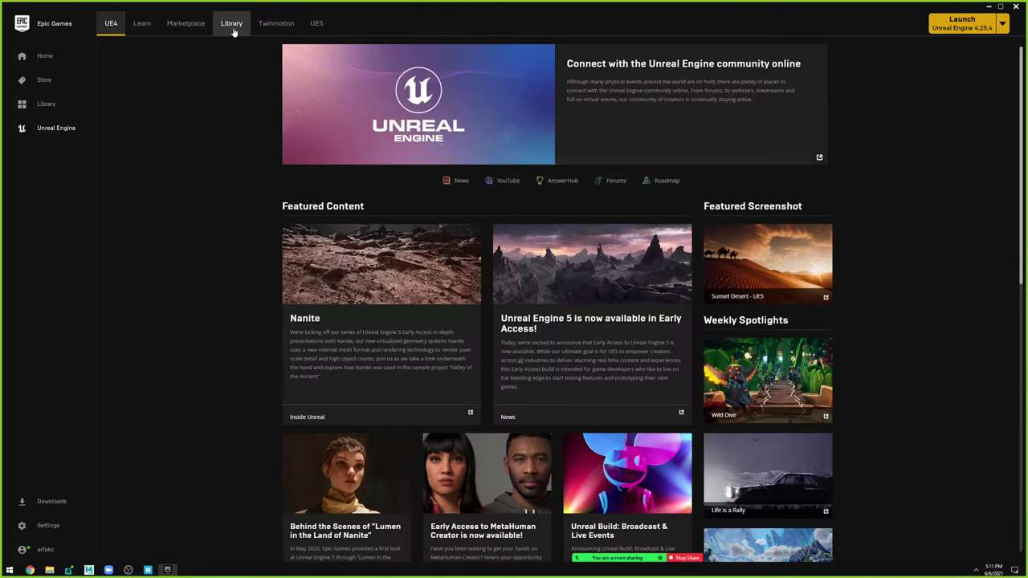
Launch Unreal Engine 5.0.0 from the Launcher's Library tab.
left_click(231, 23)
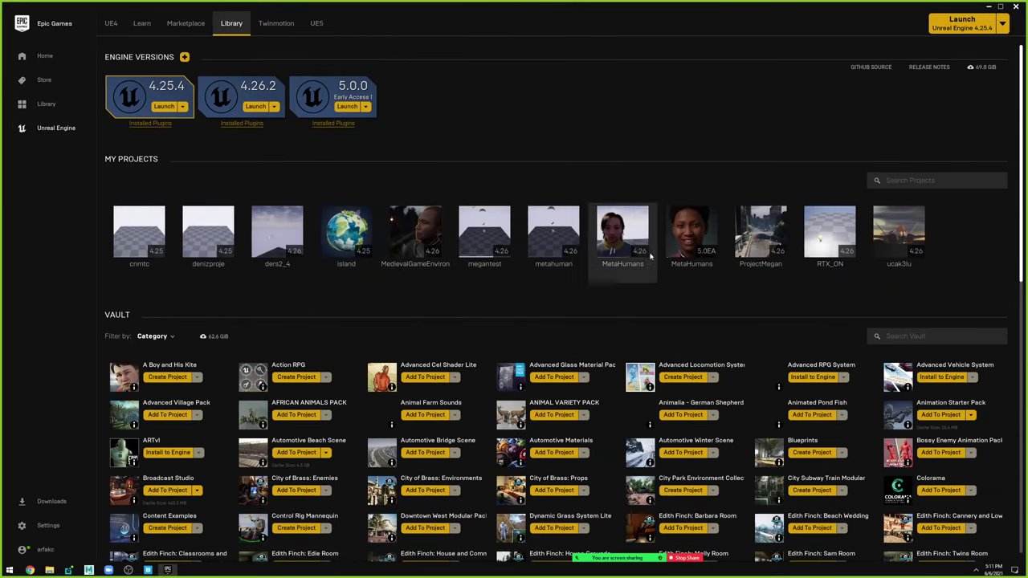
mouse_move(754, 258)
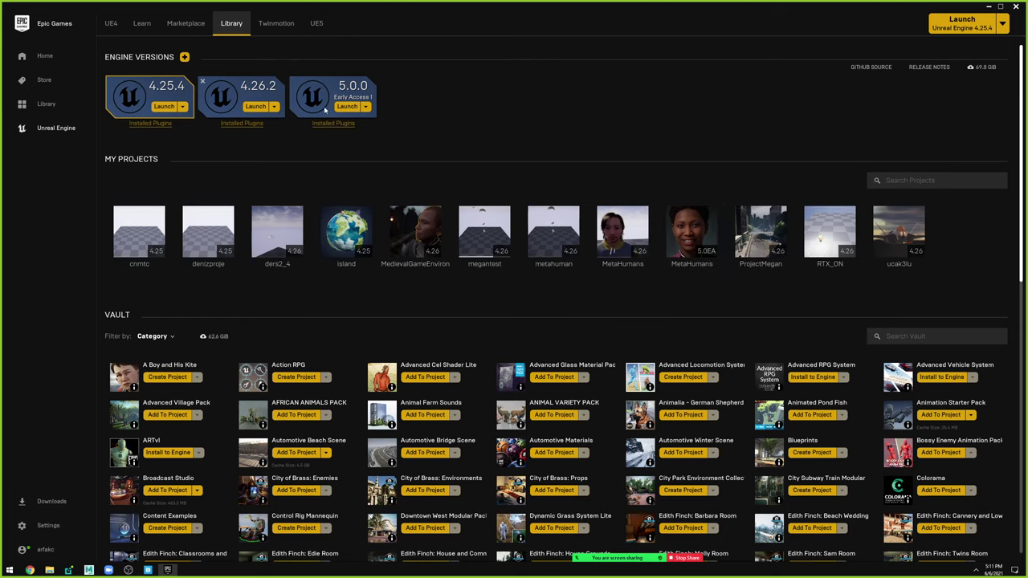
left_click(346, 107)
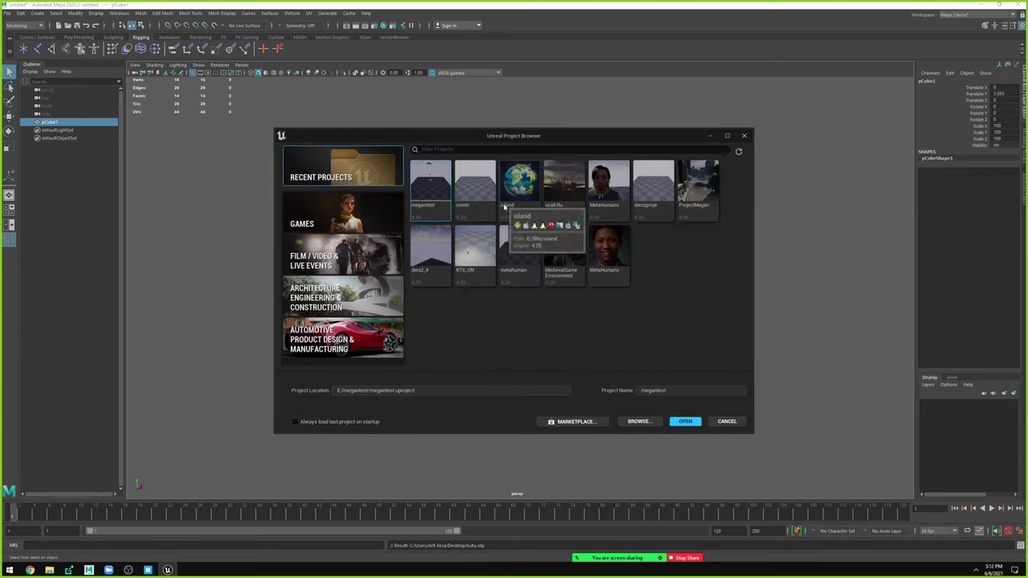
Create a blank Games project named 'asset'.
left_click(343, 215)
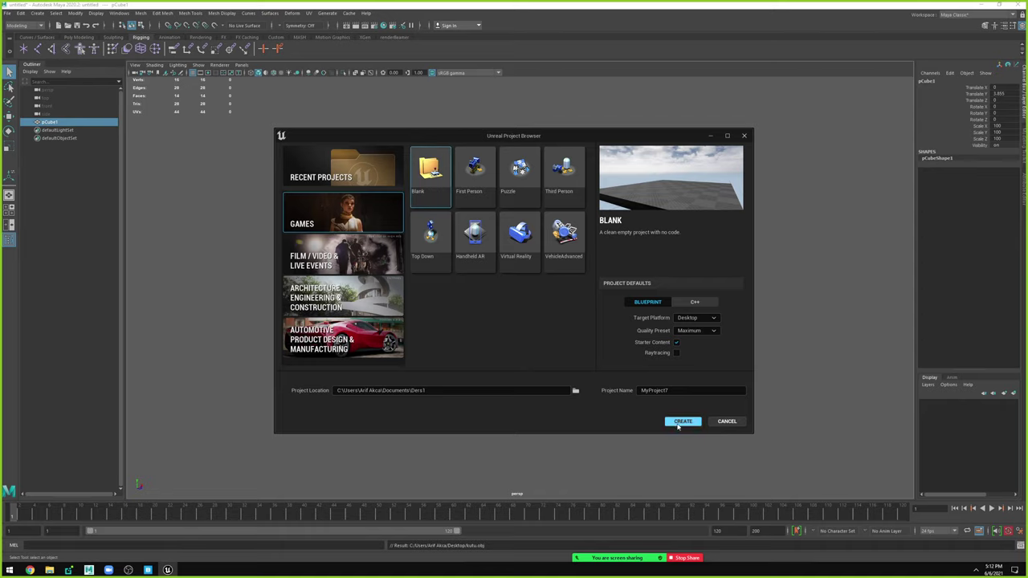
left_click(700, 389)
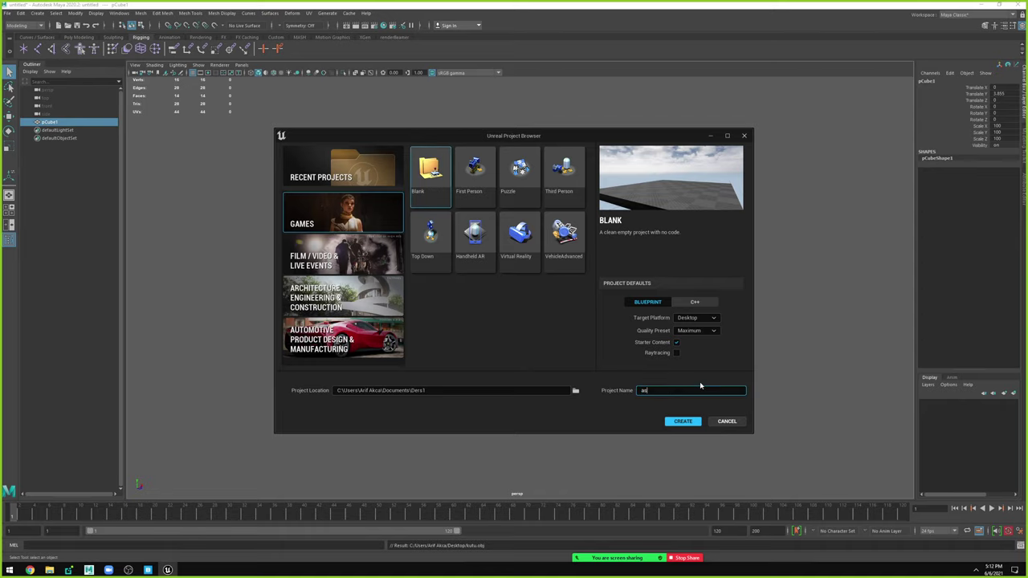
type("asset")
key("Return")
left_click(692, 422)
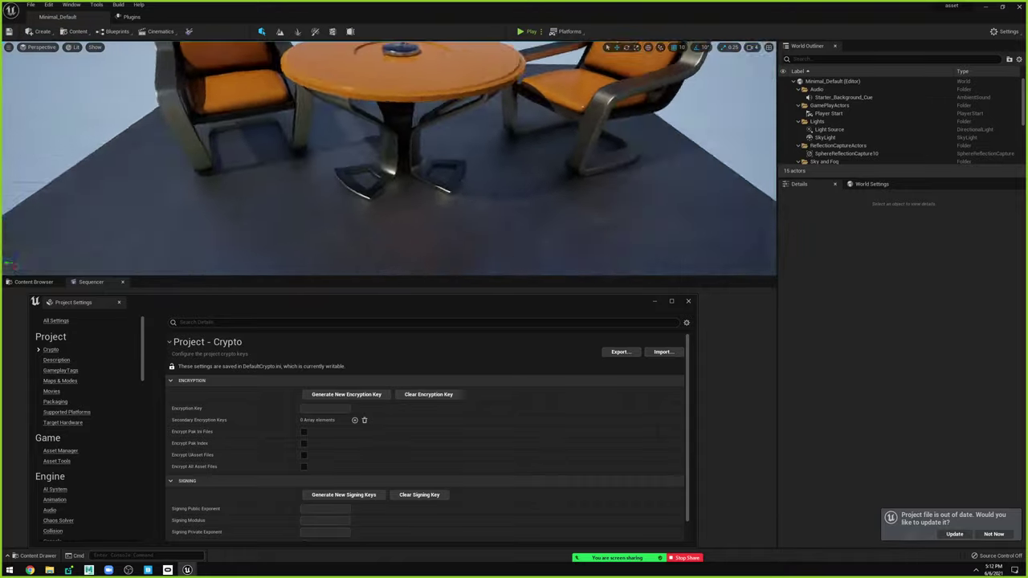
Open a new Default level, close Project Settings, and show the Content folder in the Content Browser.
key("ctrl+n")
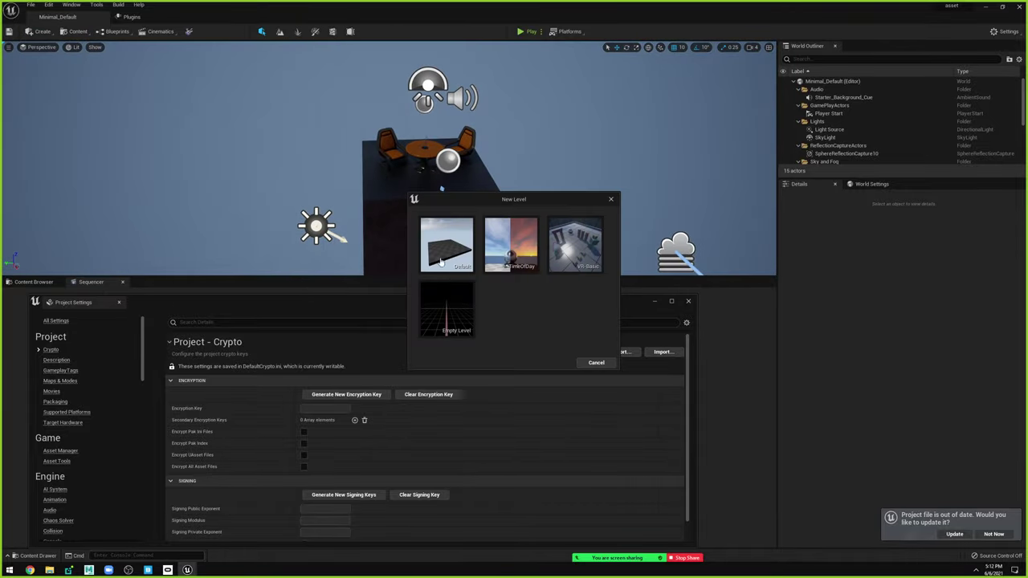
left_click(447, 260)
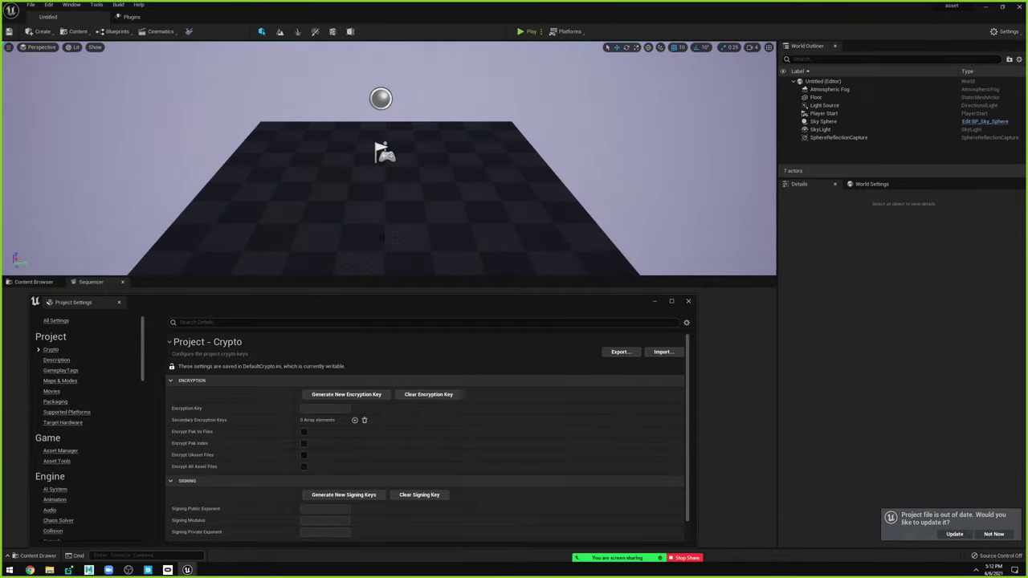
left_click(80, 298)
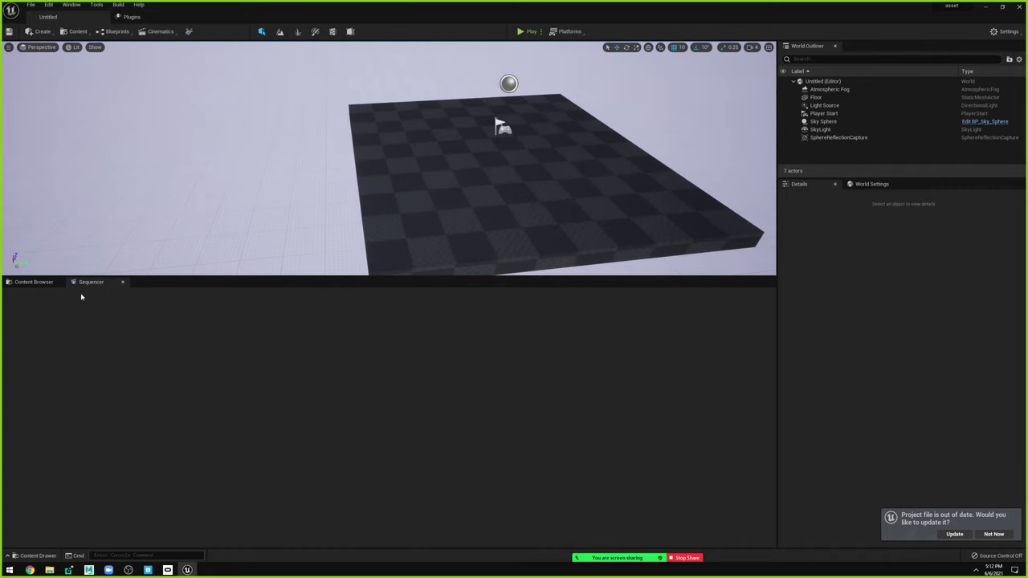
left_click_drag(61, 276, 61, 403)
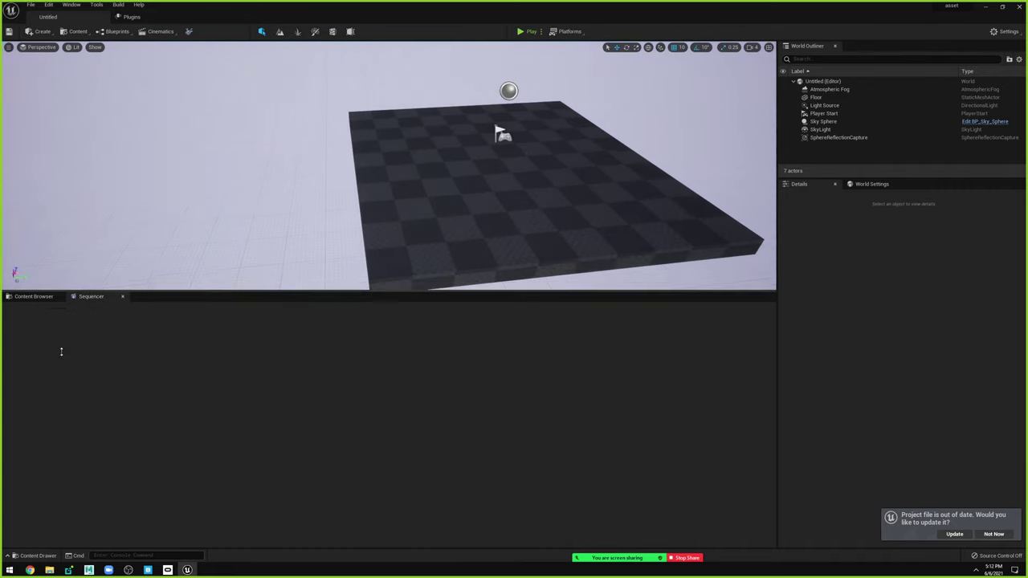
left_click(33, 409)
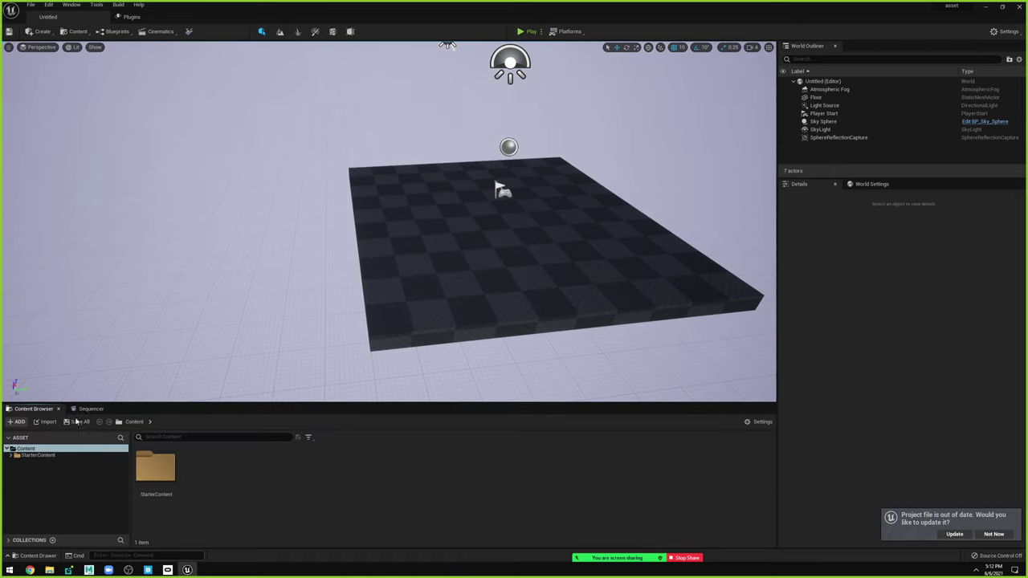
right_click(351, 485)
Import kutu.obj from the Desktop into /Game via the Content Browser.
left_click(401, 267)
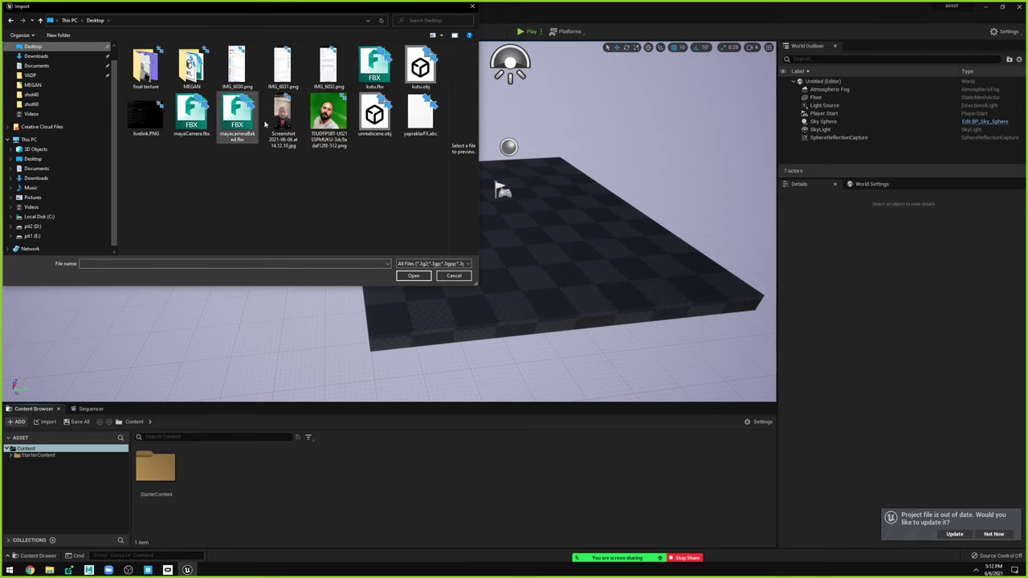
left_click(419, 69)
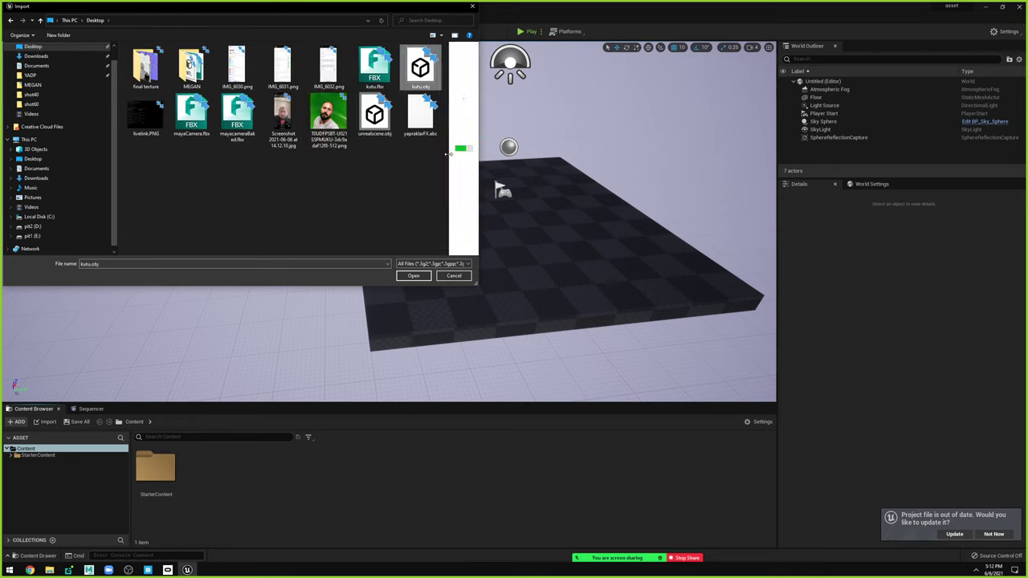
left_click(415, 275)
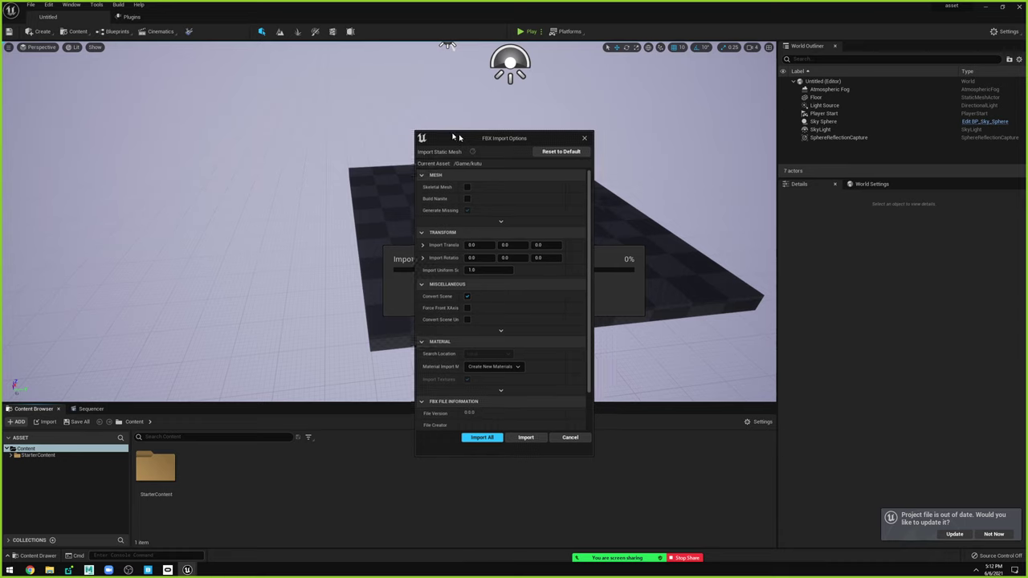
Review the FBX import options, including Material Import Method, and import kutu with Import All.
left_click_drag(444, 137, 325, 125)
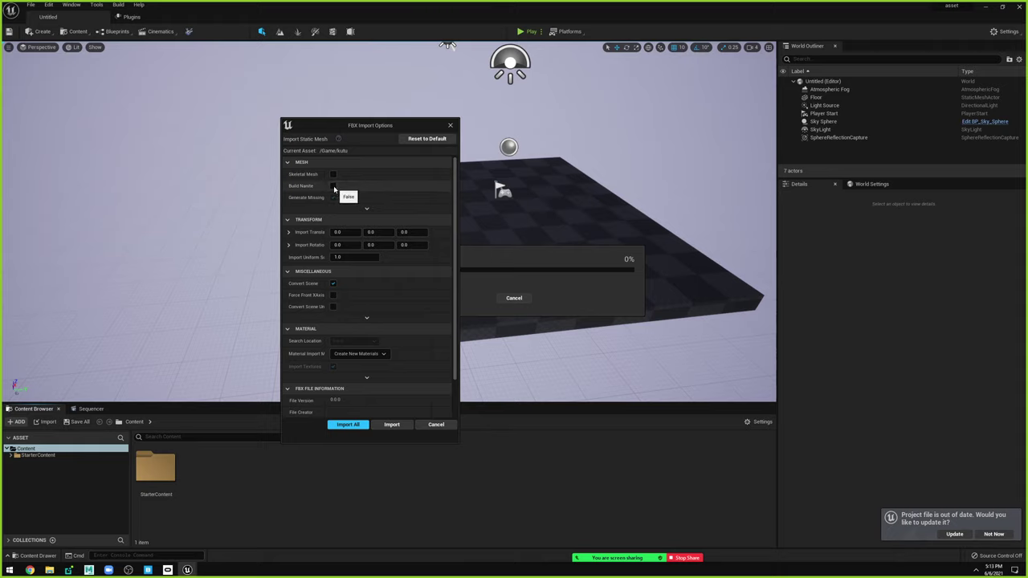
left_click(375, 209)
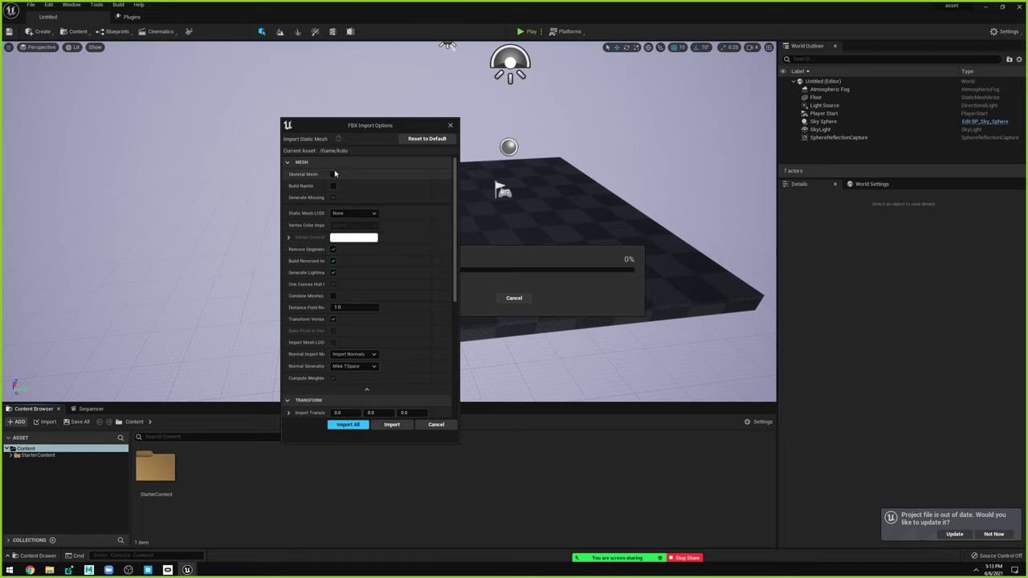
left_click_drag(325, 170, 374, 172)
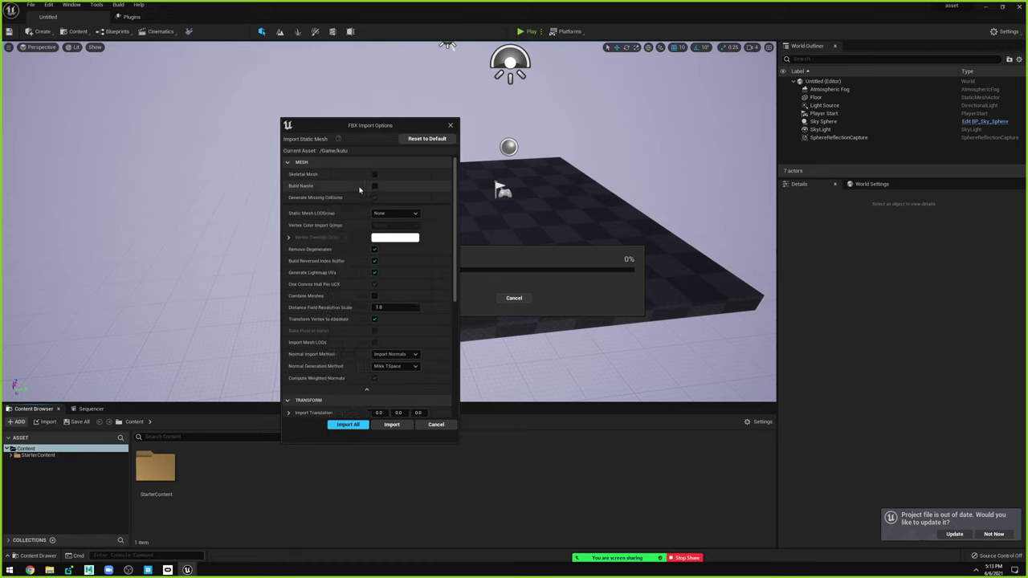
scroll(396, 277, "down", 1)
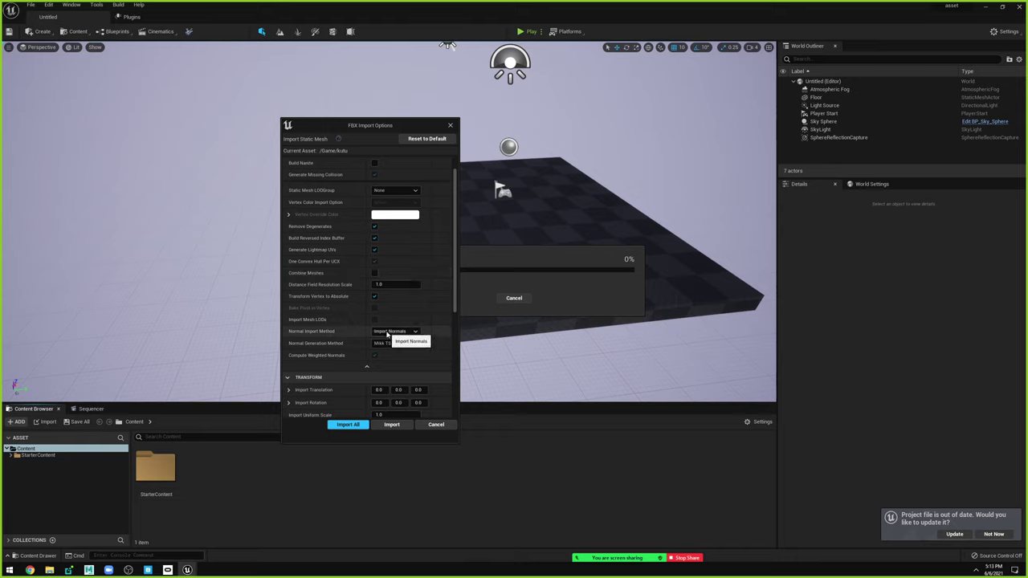
scroll(393, 322, "down", 3)
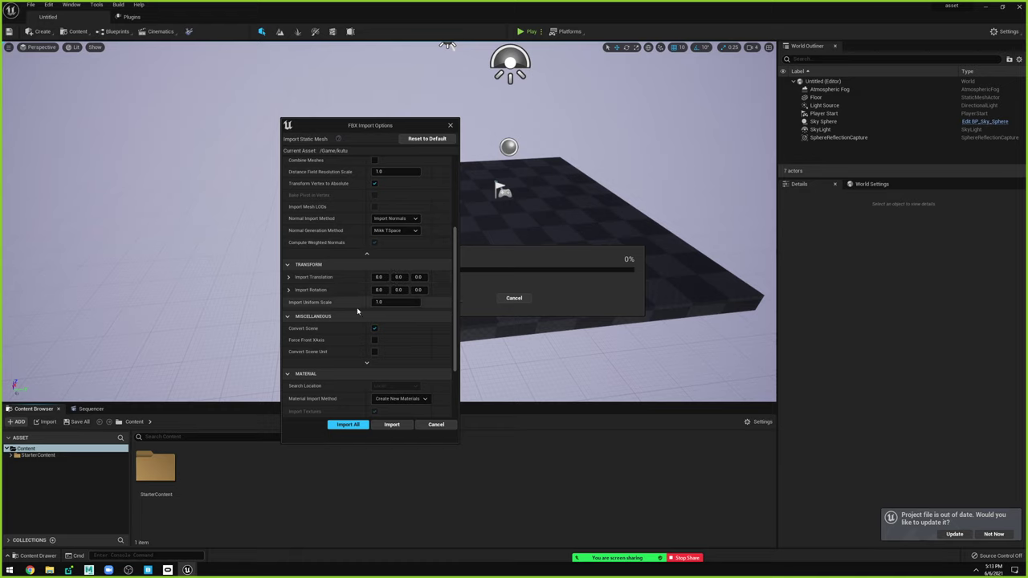
scroll(340, 333, "down", 1)
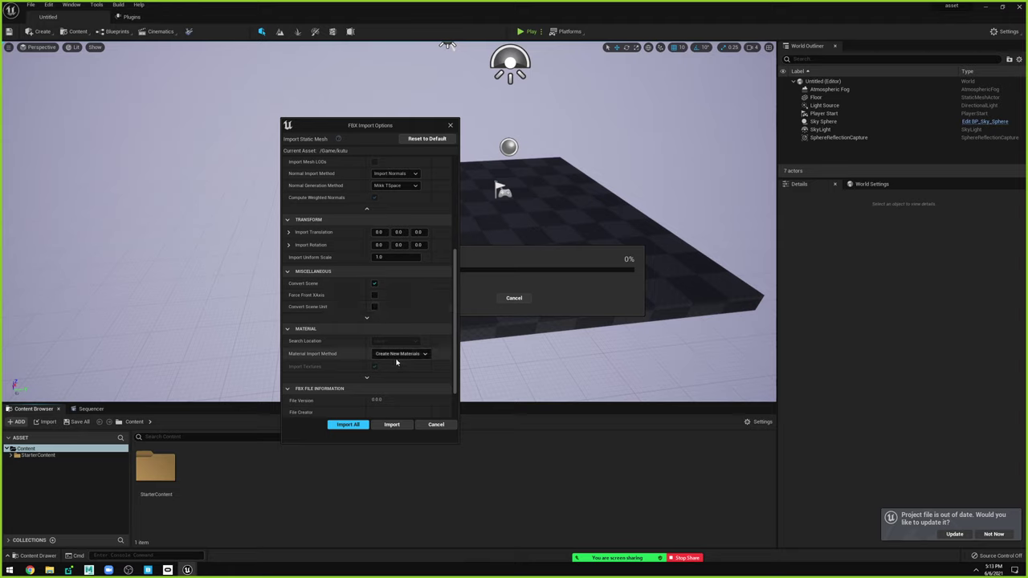
left_click(395, 353)
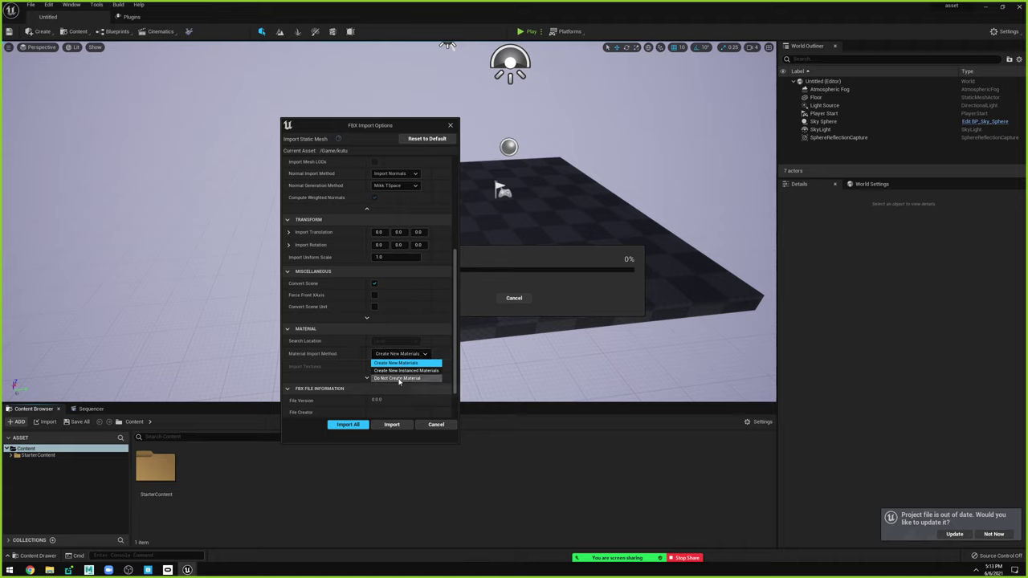
scroll(390, 372, "down", 2)
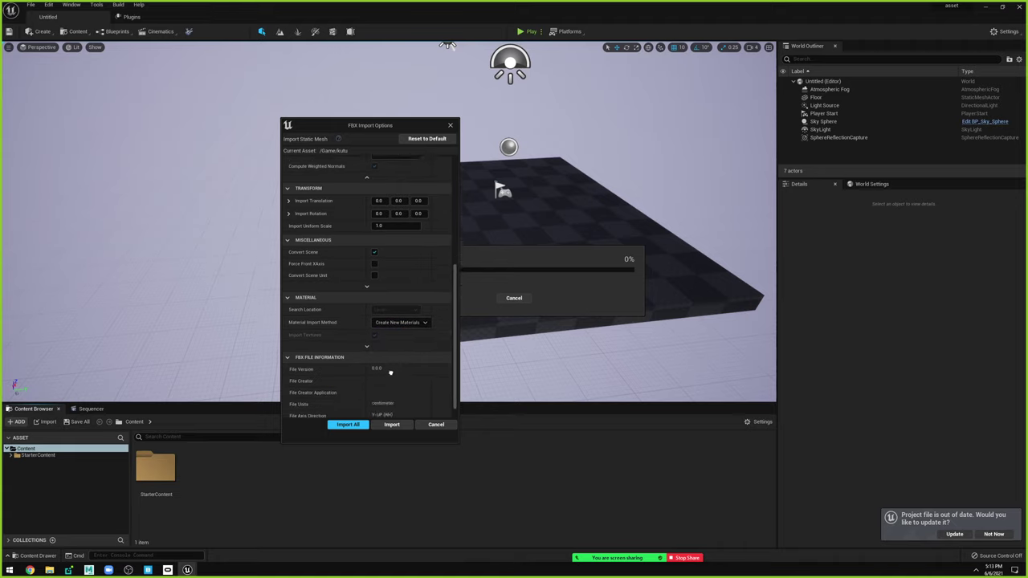
scroll(384, 241, "up", 5)
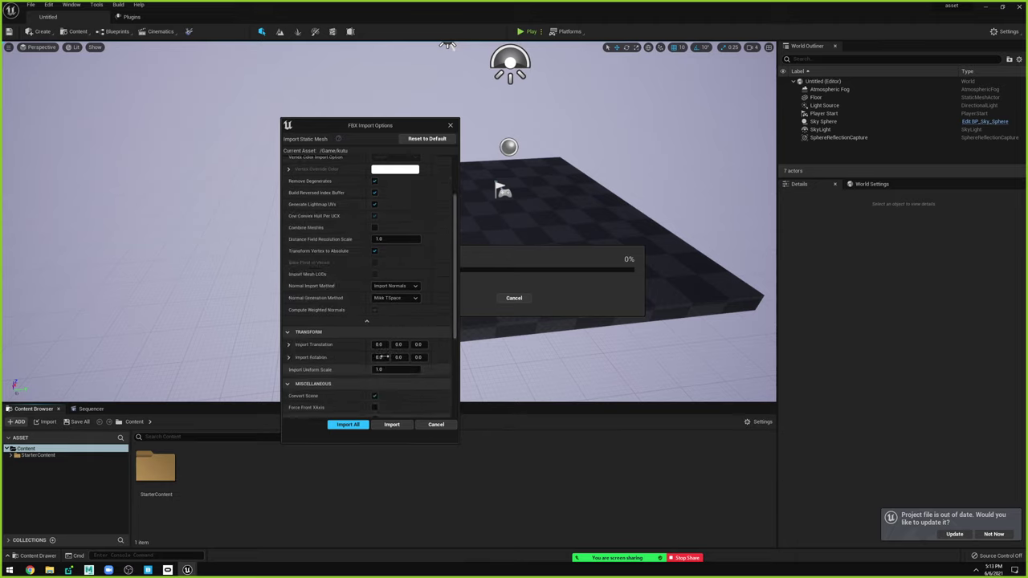
scroll(383, 209, "up", 6)
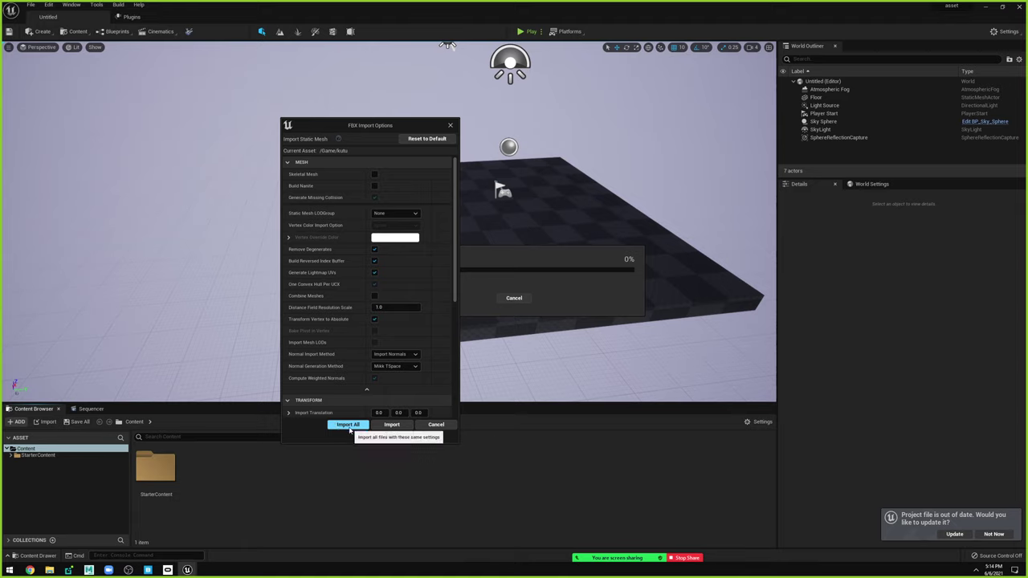
left_click(362, 421)
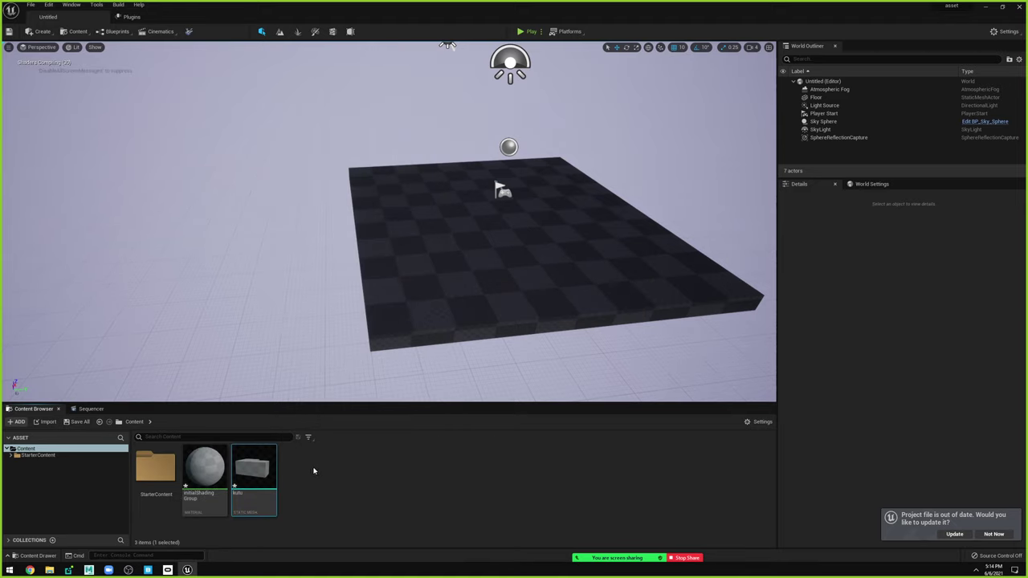
Select the kutu static mesh in the Content Browser and open it in the Static Mesh Editor.
left_click(313, 470)
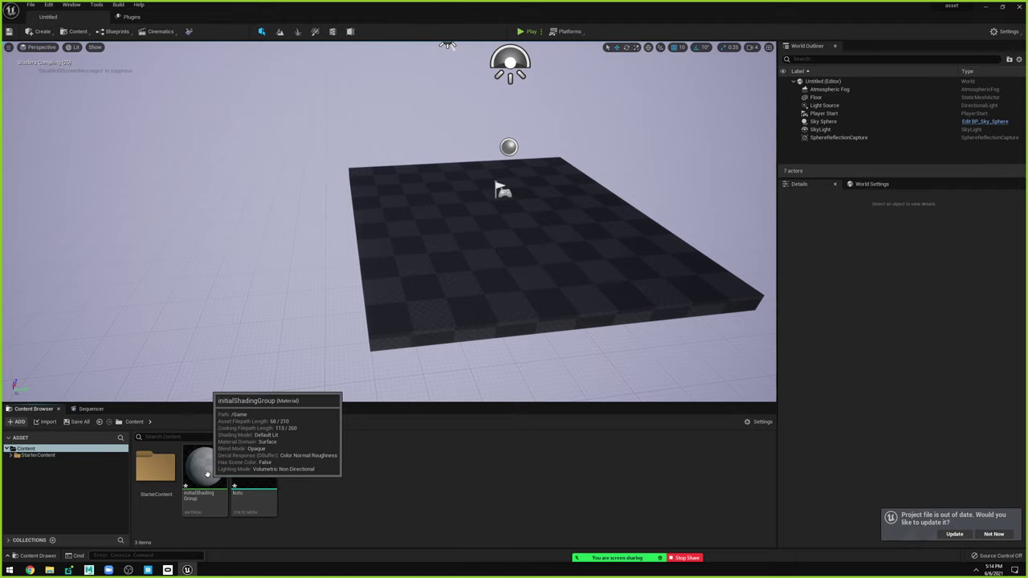
left_click(253, 471)
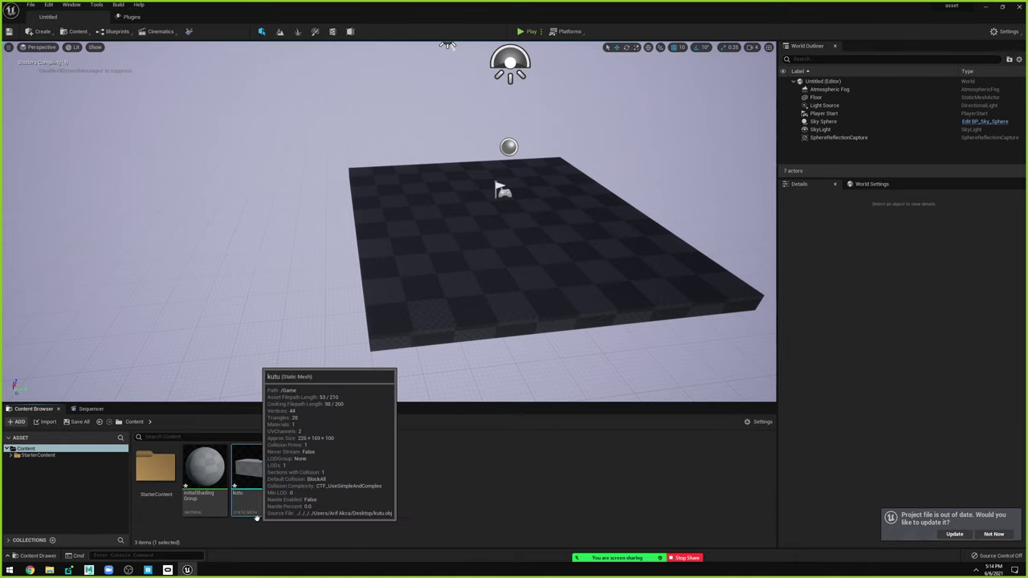
double_click(259, 480)
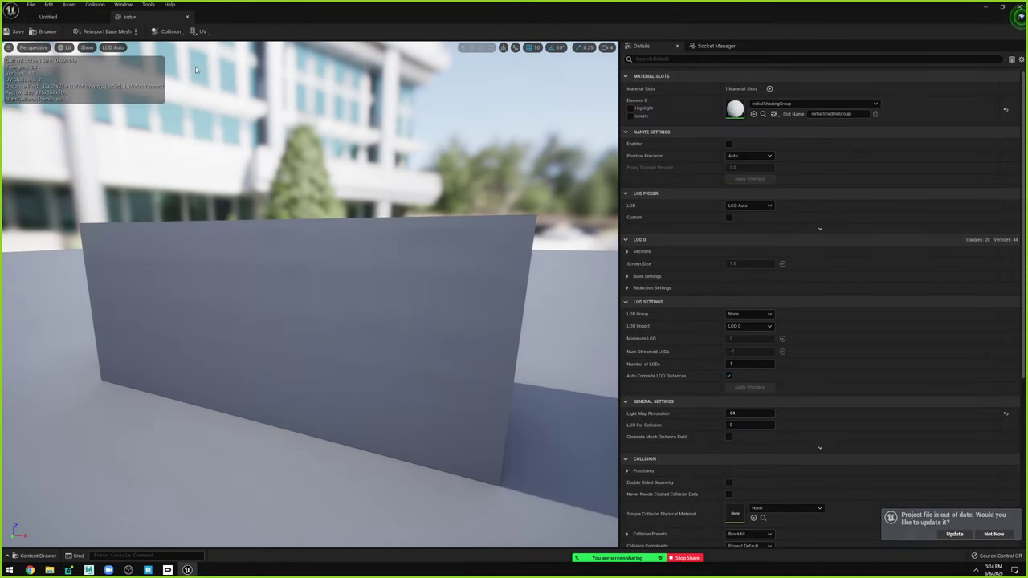
Orbit the Static Mesh Editor viewport to view the whole L-shaped kutu block.
mouse_move(197, 71)
left_mouse_down()
mouse_move(265, 72)
mouse_move(364, 278)
left_mouse_up()
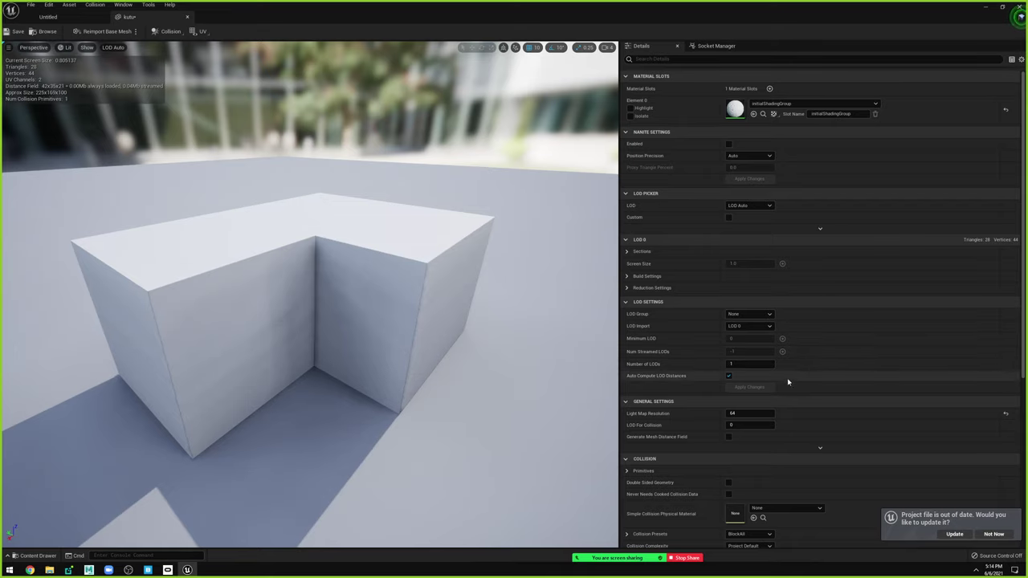
scroll(787, 382, "down", 1)
scroll(787, 329, "up", 1)
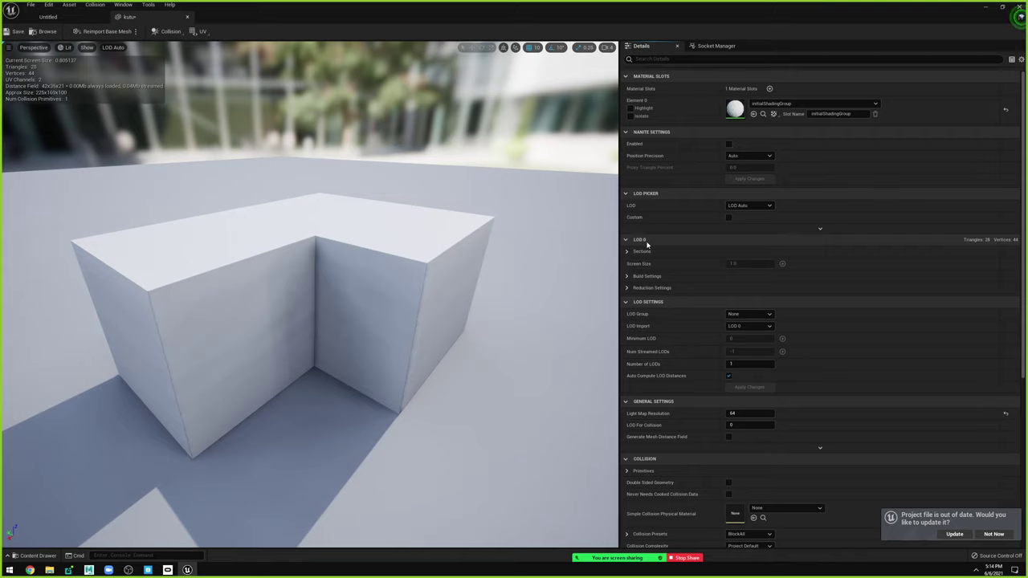
Collapse the LOD 0 and LOD Settings sections and scroll through the remaining details.
left_click(626, 240)
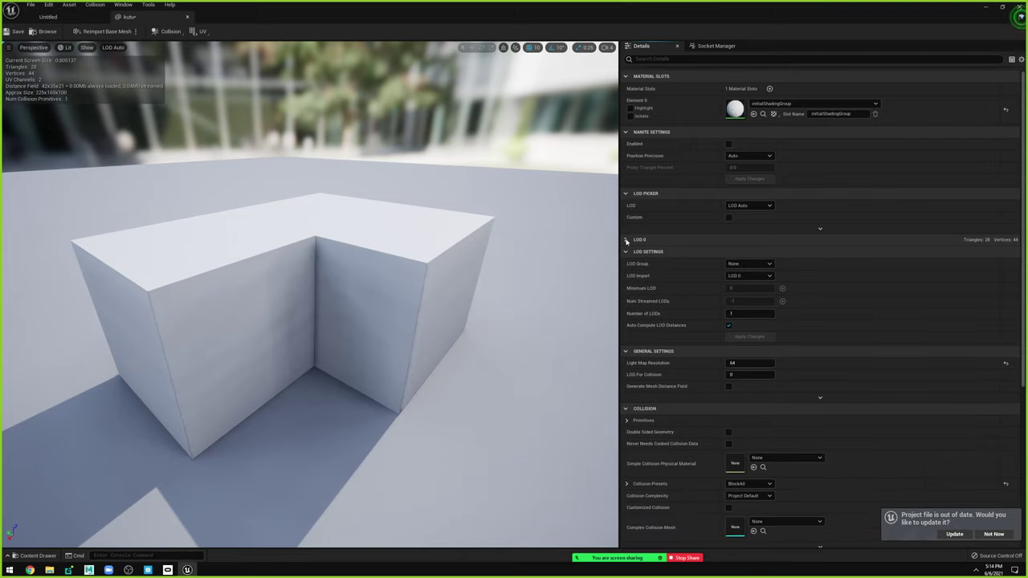
left_click(626, 253)
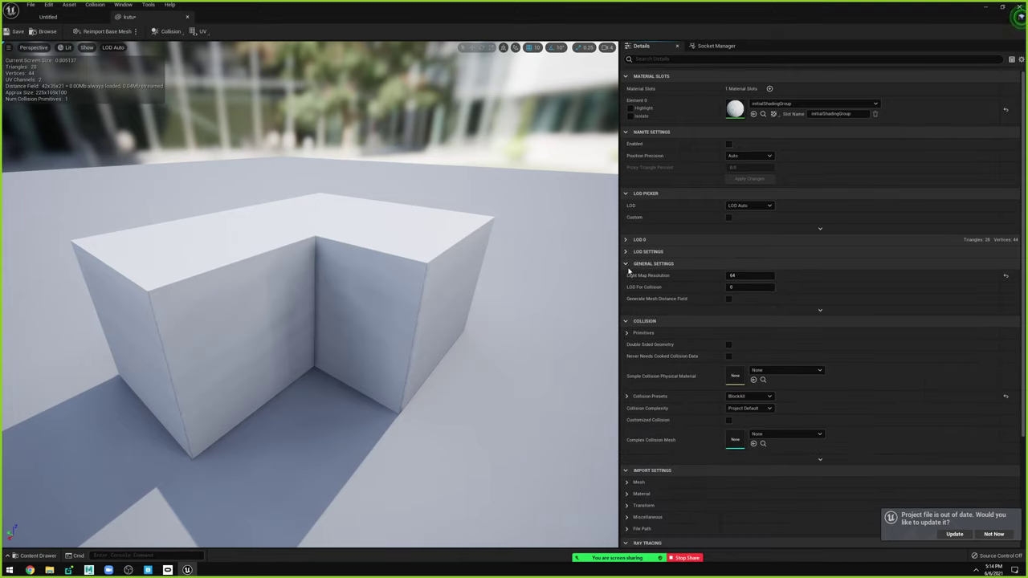
scroll(633, 368, "down", 2)
scroll(633, 370, "down", 2)
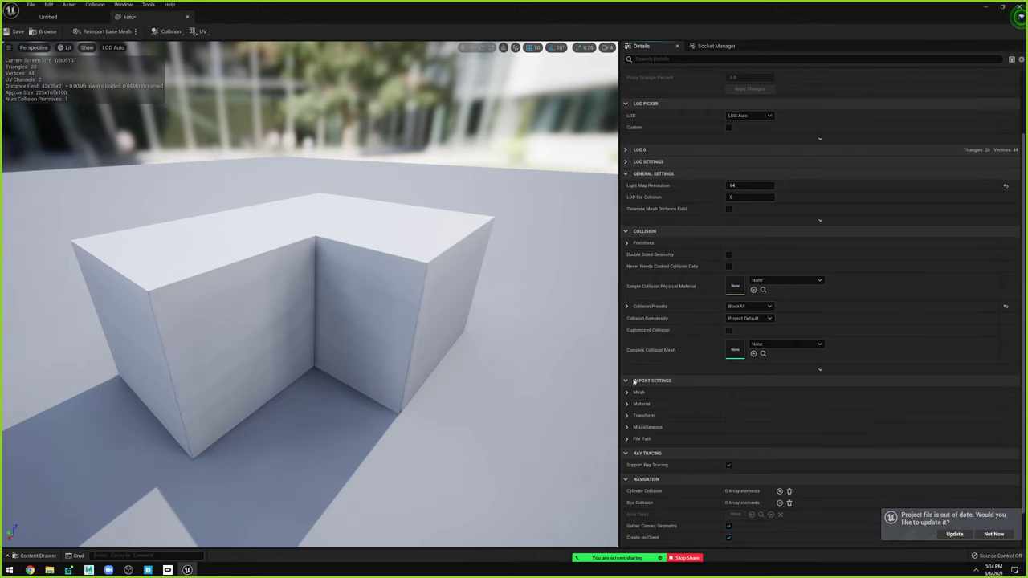
scroll(630, 378, "down", 2)
scroll(634, 273, "up", 5)
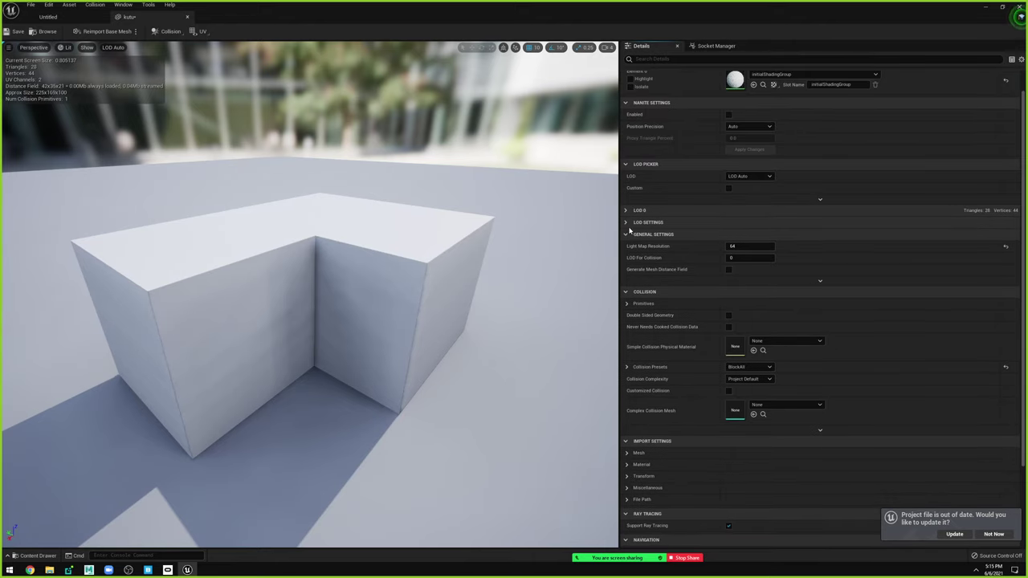
scroll(628, 215, "up", 1)
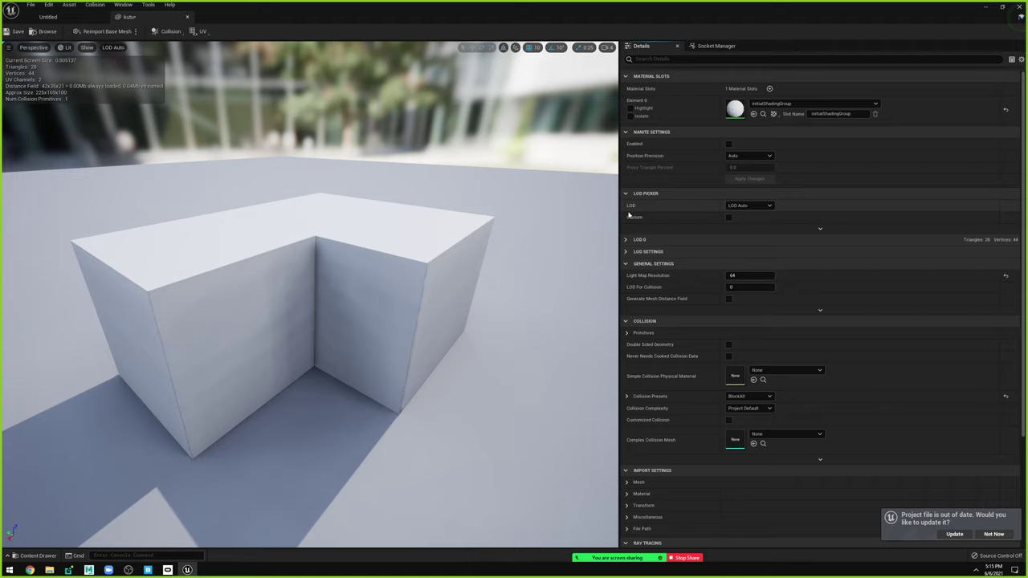
Re-expand LOD Settings and LOD 0, then review the BlockAll collision and ray tracing settings.
left_click(627, 253)
left_click(626, 240)
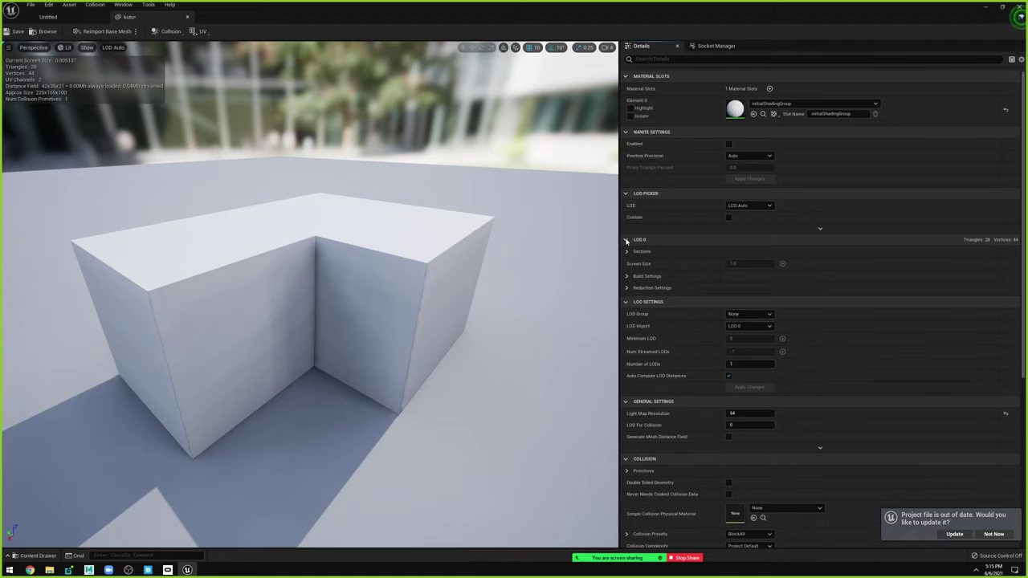
scroll(646, 300, "down", 3)
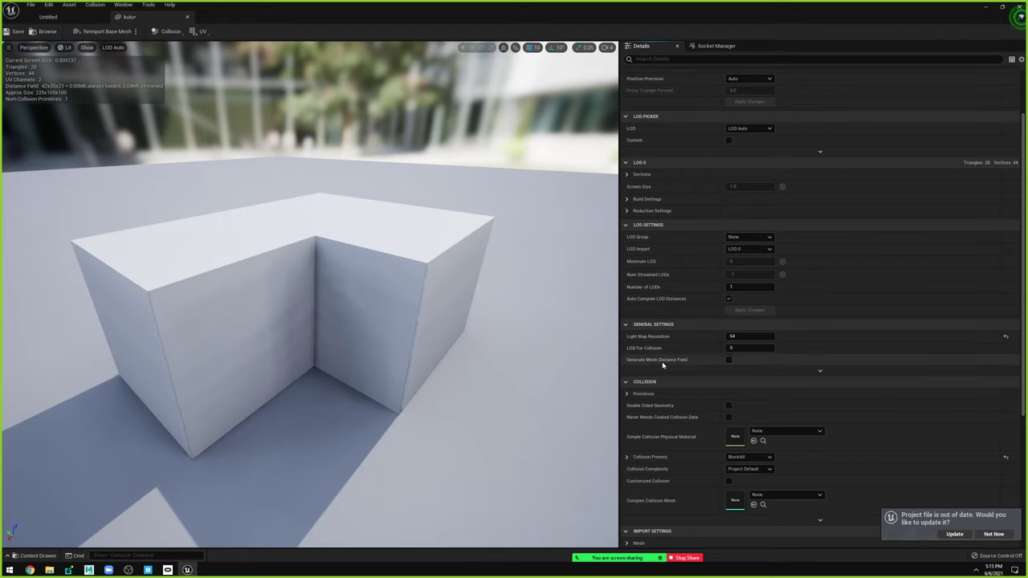
scroll(662, 362, "down", 3)
scroll(662, 283, "down", 3)
scroll(664, 290, "down", 2)
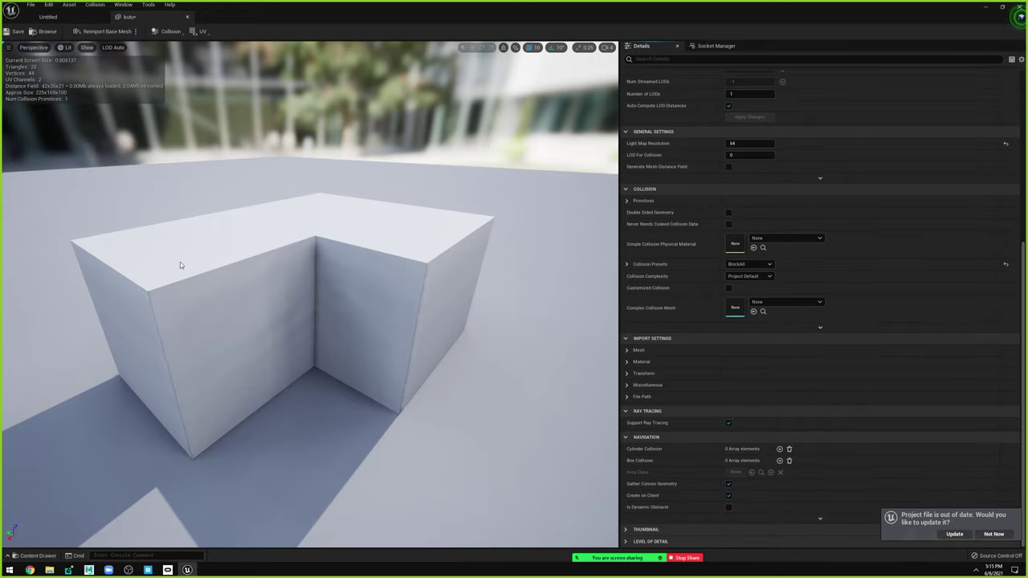
Overlay UV Channel 0 on the kutu block and pull the camera back to see the layout.
left_click(203, 32)
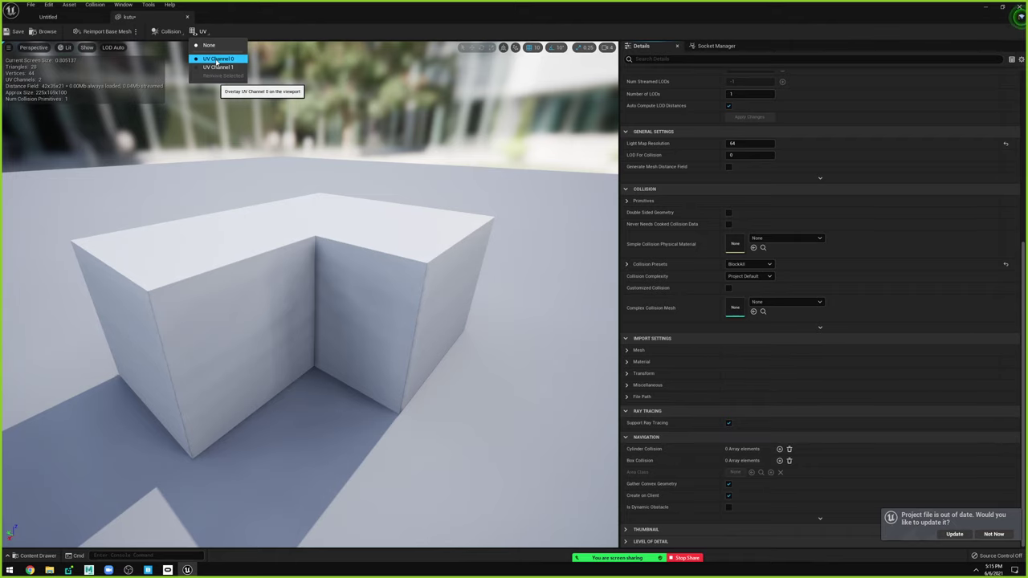
left_click(215, 60)
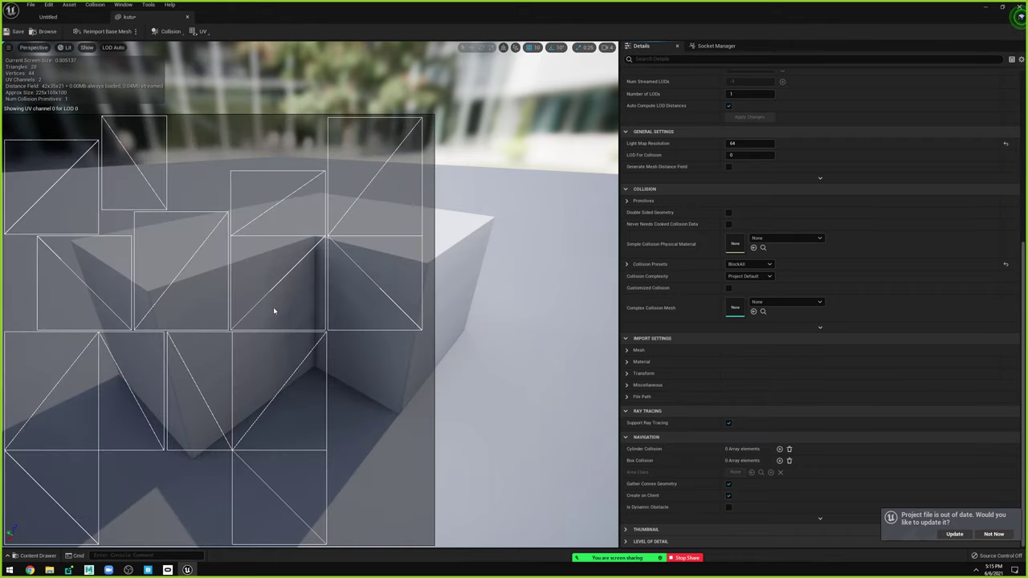
left_click_drag(234, 230, 345, 281)
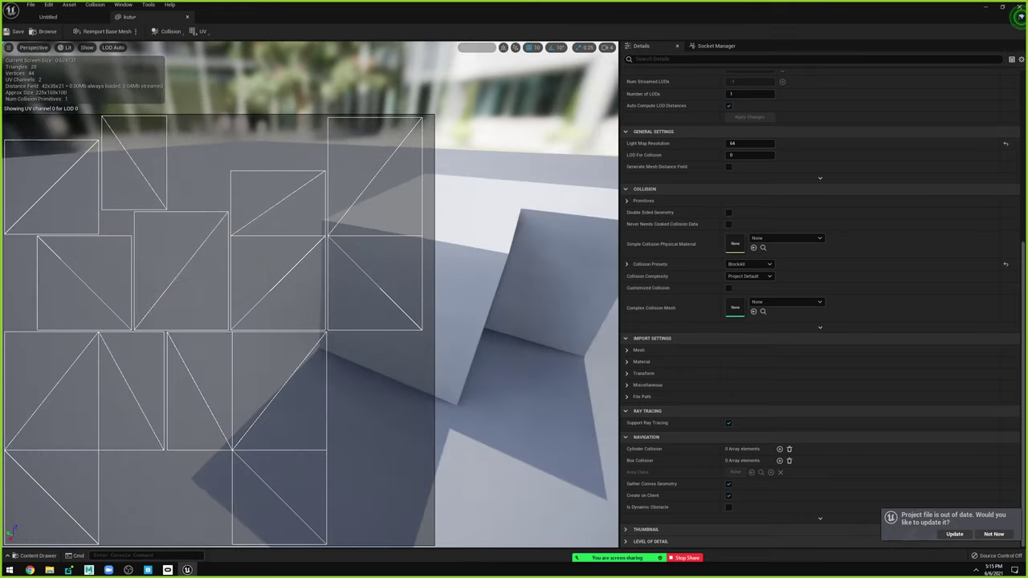
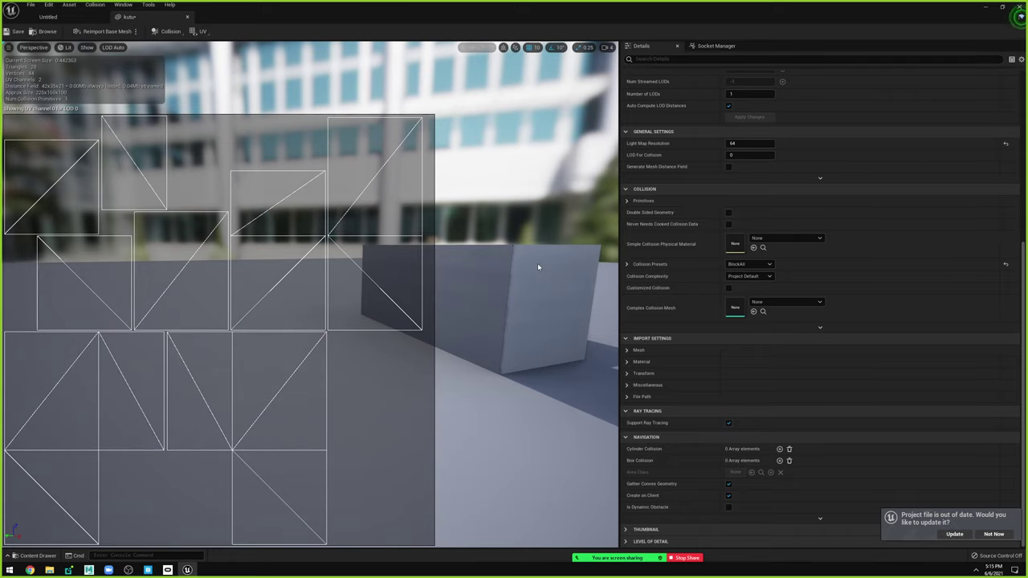
Show the kutu mesh's UV Channel 1 layout, then return to the Untitled level.
mouse_move(582, 342)
left_mouse_down()
mouse_move(562, 354)
mouse_move(491, 335)
left_mouse_up()
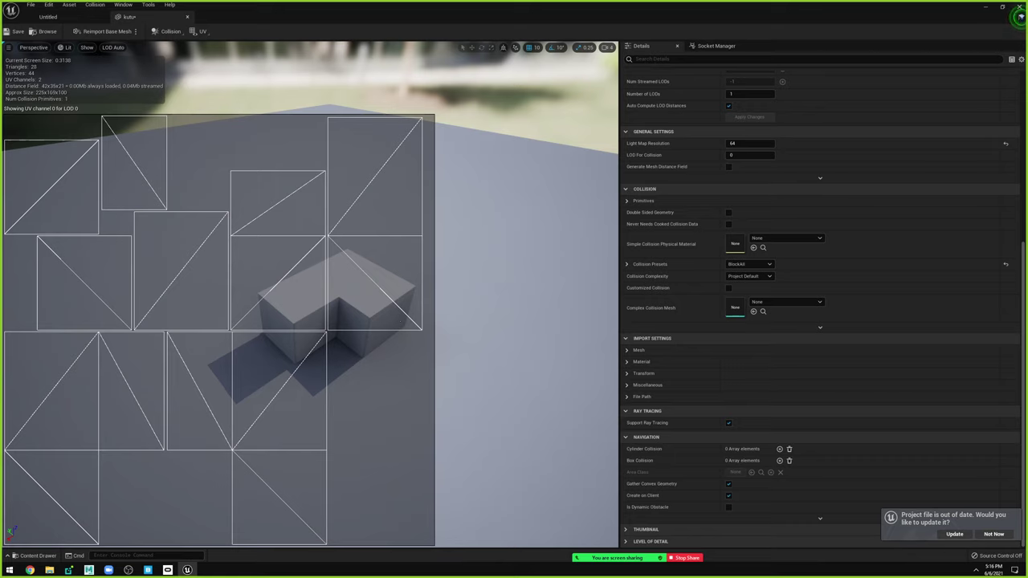
left_click_drag(419, 315, 446, 313)
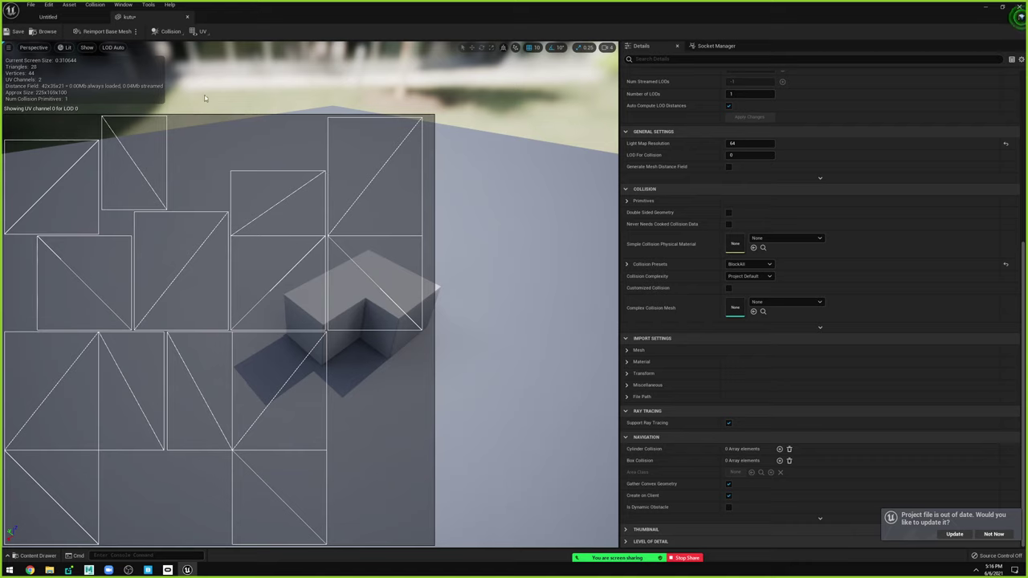
left_click(202, 31)
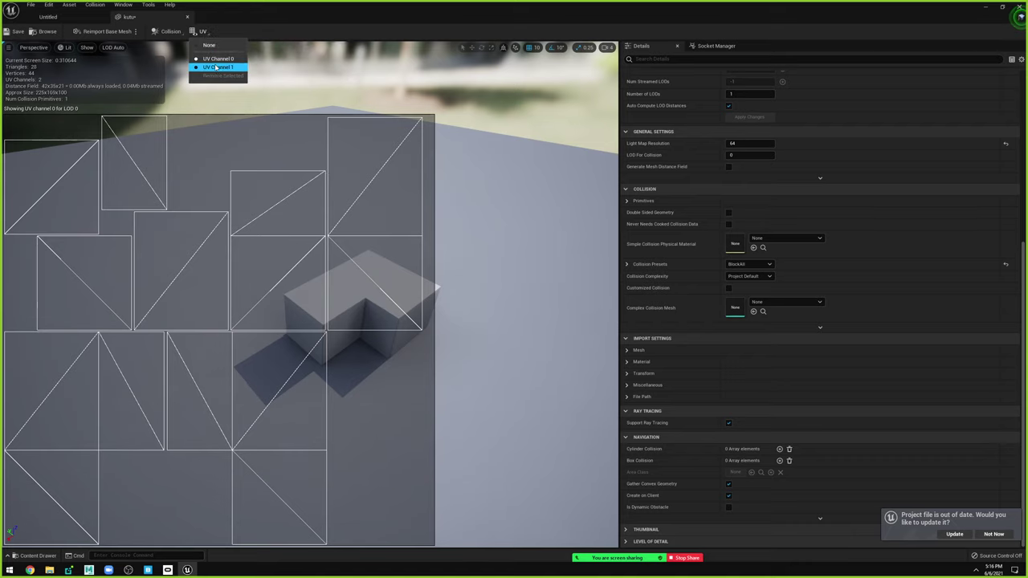
left_click(219, 69)
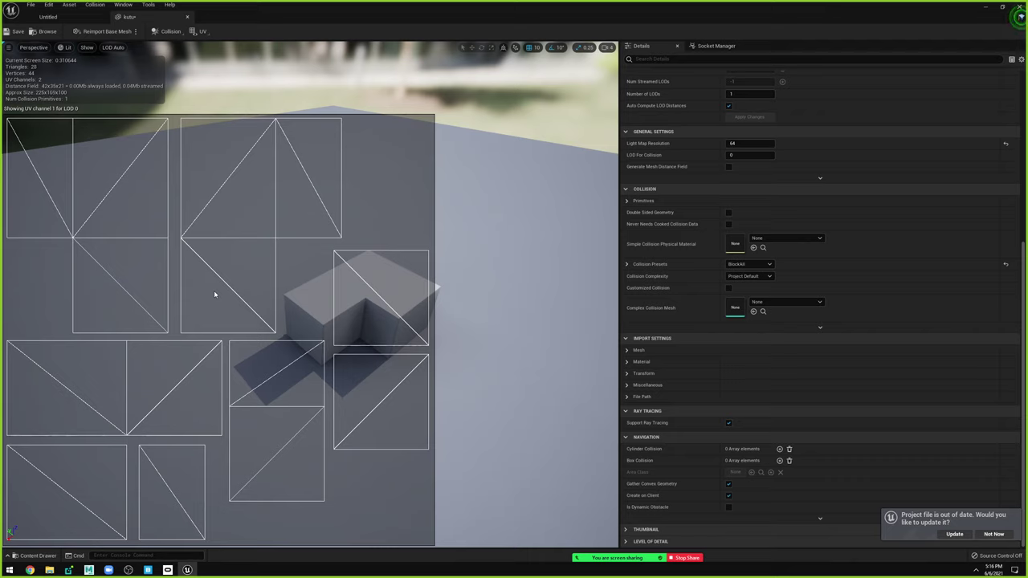
left_click(199, 31)
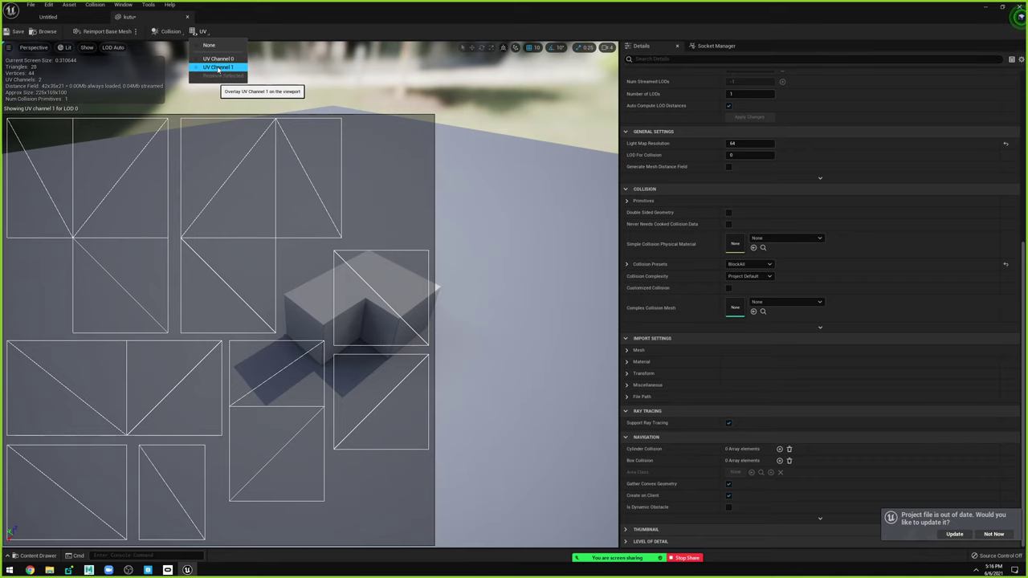
left_click(47, 16)
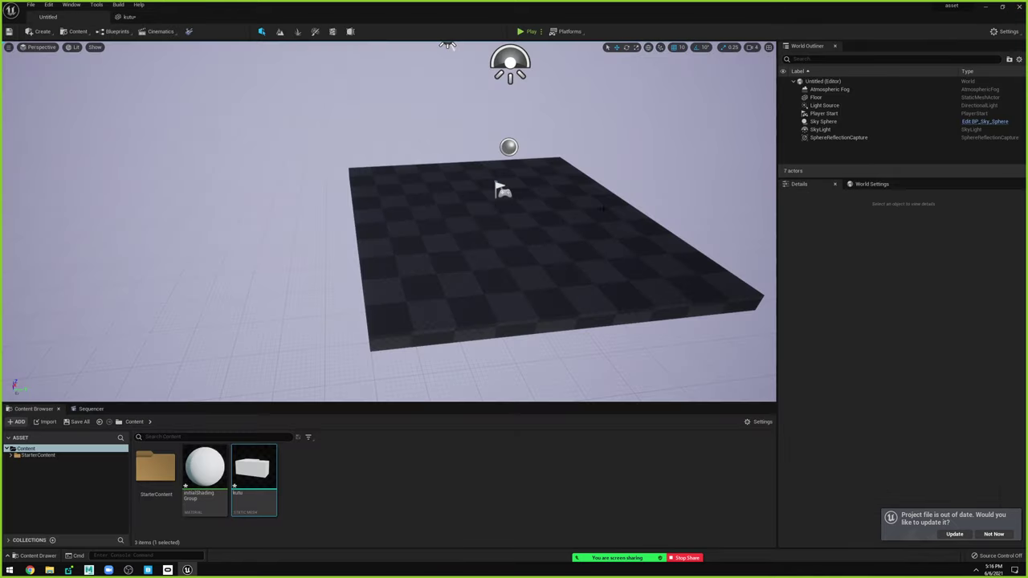
Add a test cube from Create > Shapes, then delete it.
right_click_drag(385, 241, 84, 46)
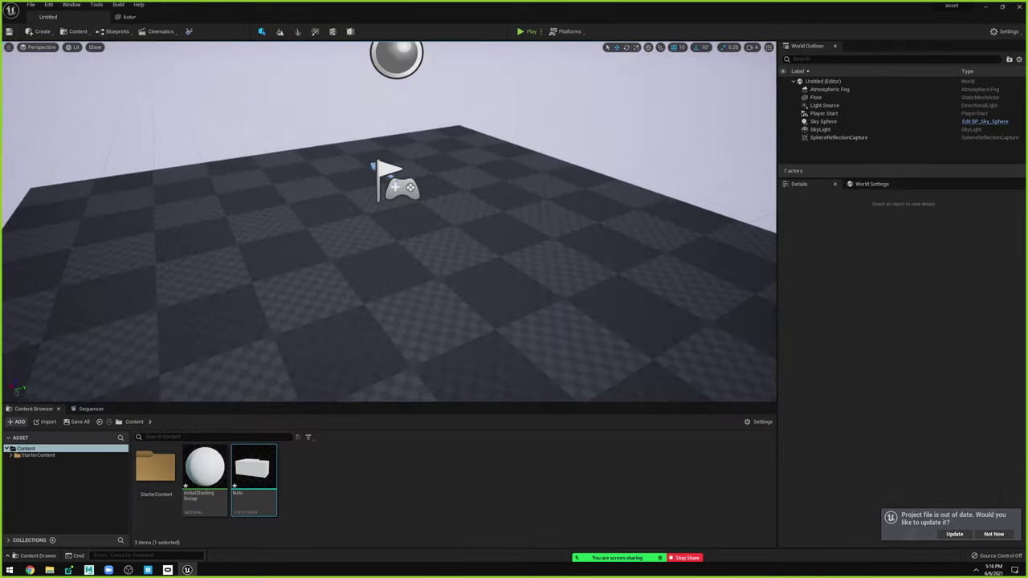
left_click(38, 31)
mouse_move(64, 64)
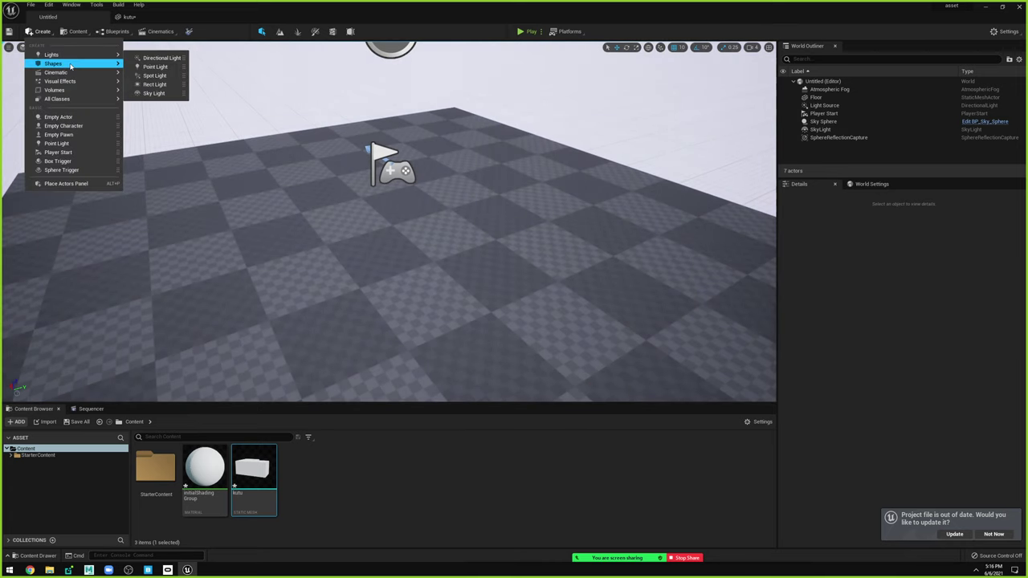
left_click(151, 75)
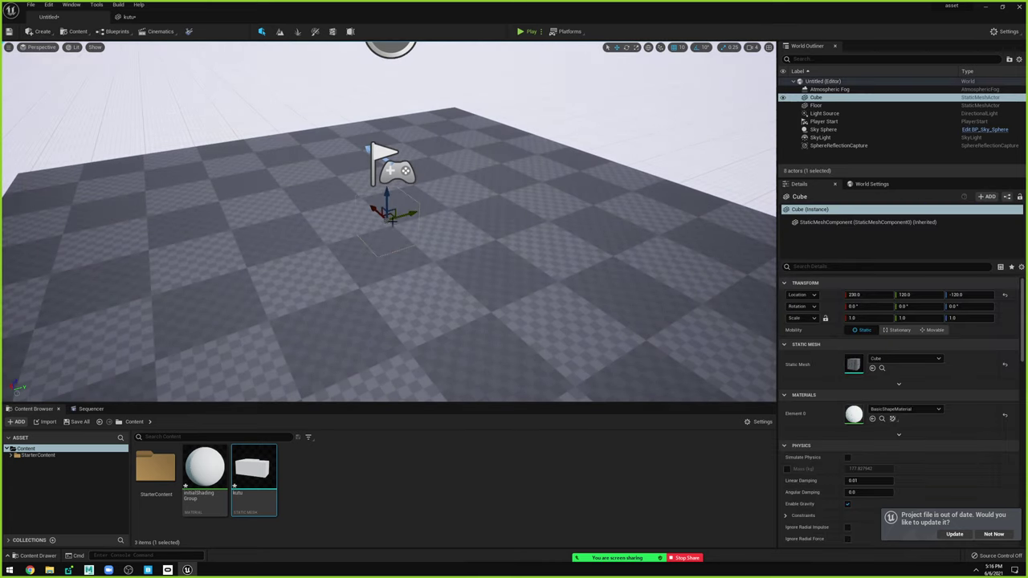
key("Delete")
Drag the kutu mesh from Content onto the floor at 70, -80, 70.
mouse_move(250, 474)
left_mouse_down()
mouse_move(321, 213)
mouse_move(314, 159)
left_mouse_up()
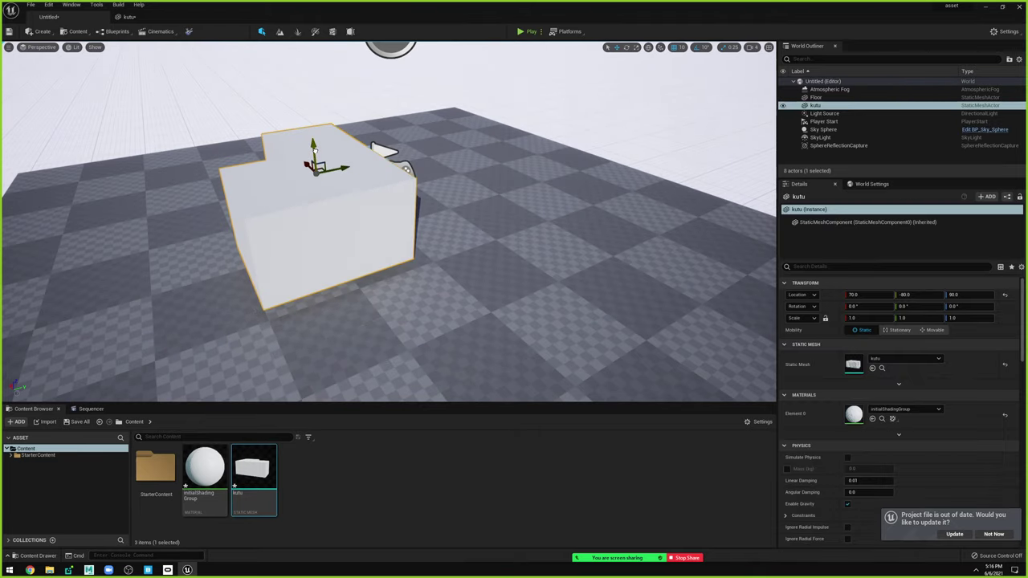
right_click_drag(353, 162, 353, 162)
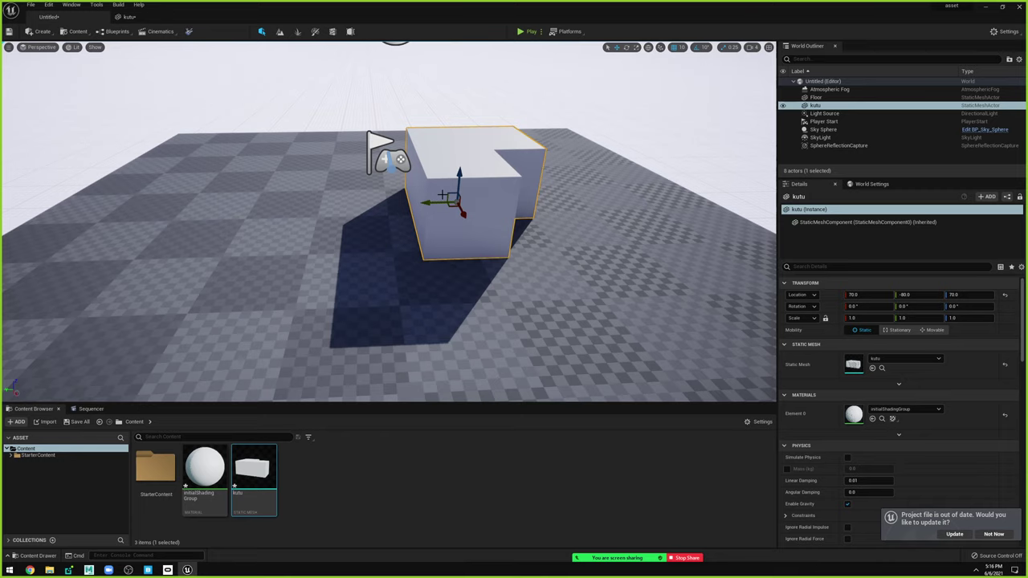
left_click_drag(443, 195, 439, 223)
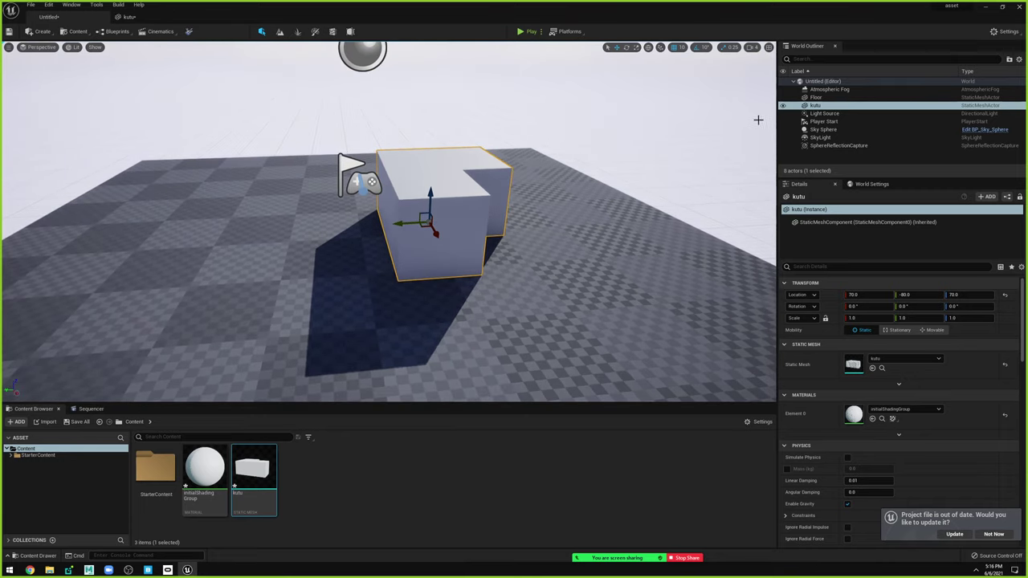
Select the Light Source and set its Mobility to Static.
double_click(824, 114)
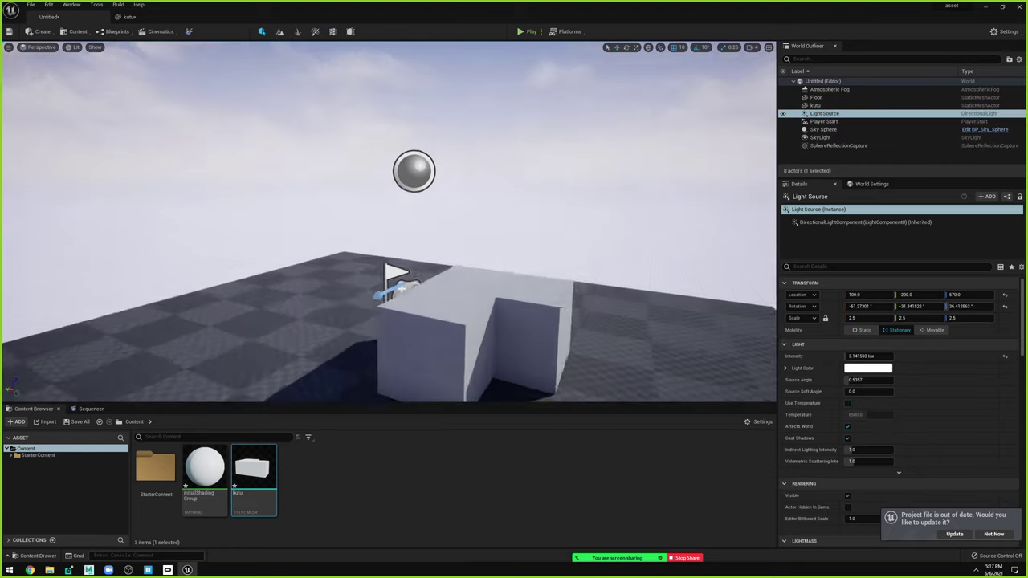
scroll(505, 128, "up", 3)
scroll(486, 123, "up", 2)
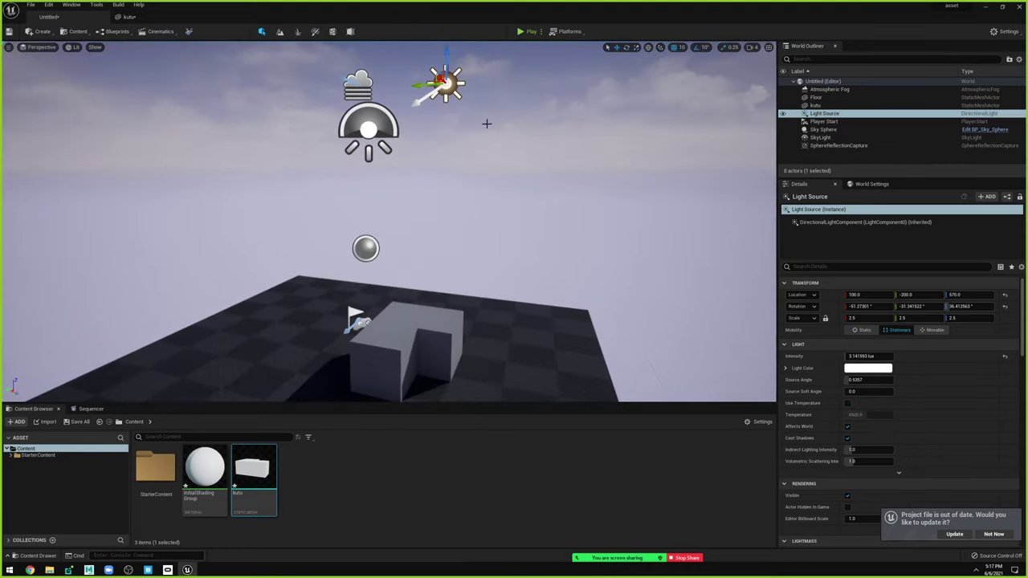
scroll(471, 156, "down", 3)
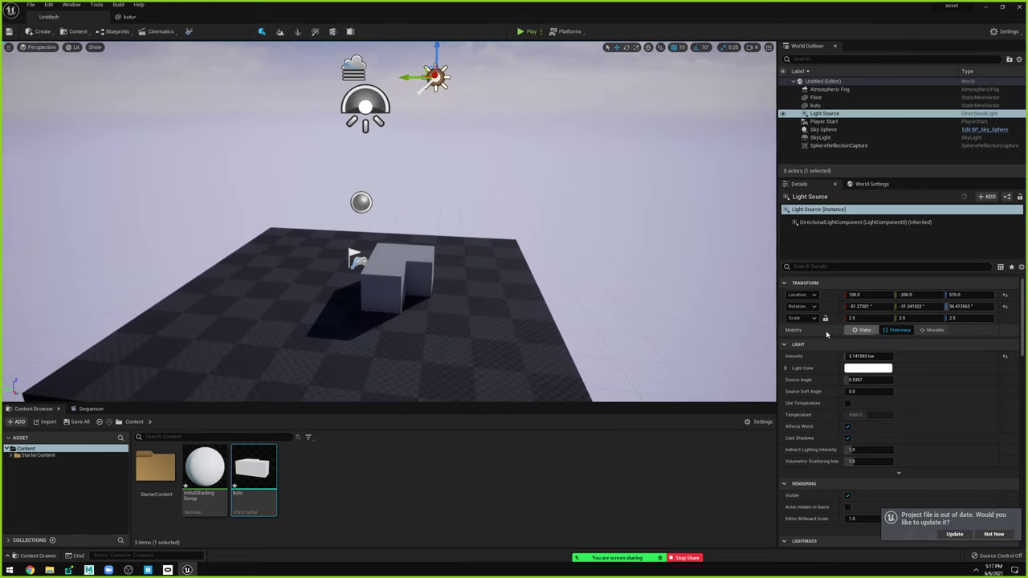
mouse_move(791, 333)
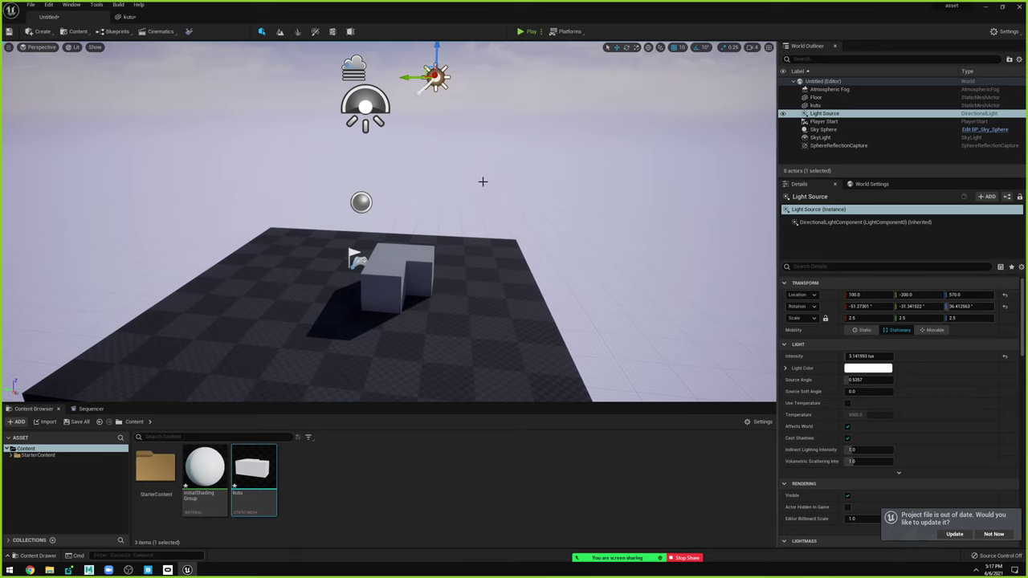
scroll(459, 143, "up", 2)
right_click_drag(459, 143, 458, 152)
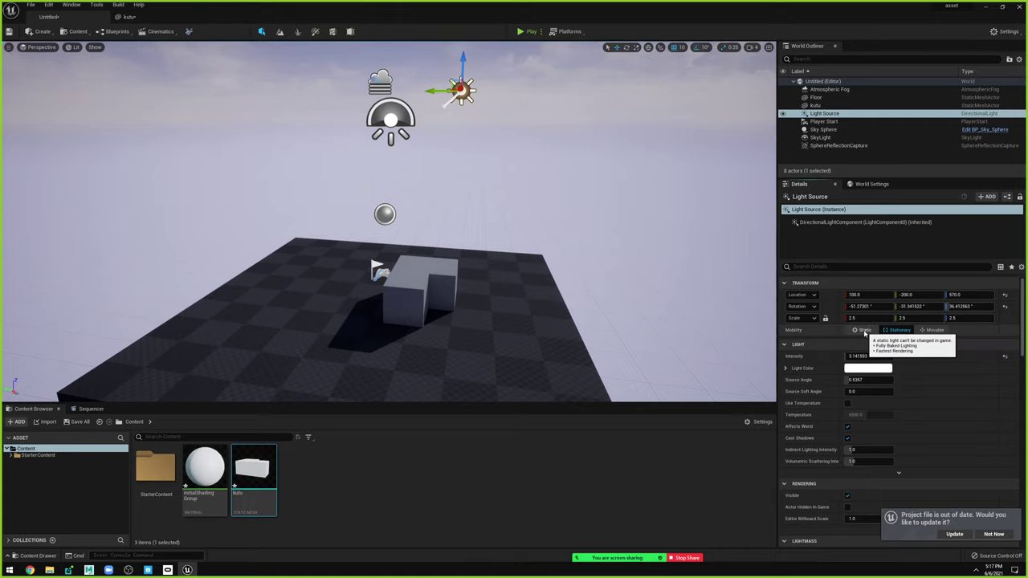
left_click(862, 330)
Lower the Light Source, then raise kutu to location 100, -120, 70.
mouse_move(461, 90)
left_mouse_down()
mouse_move(507, 186)
mouse_move(564, 169)
left_mouse_up()
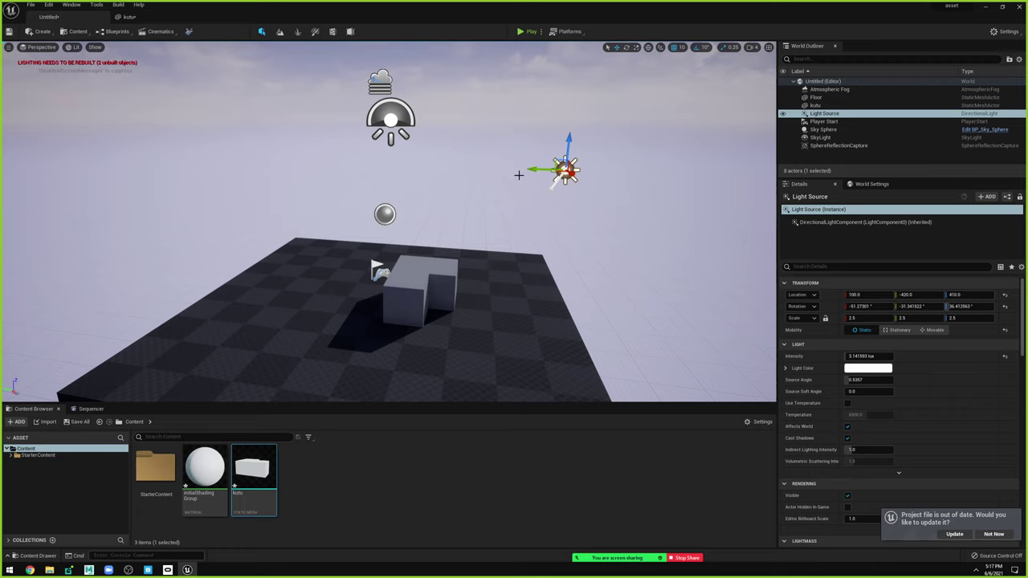
right_click_drag(517, 174, 530, 180)
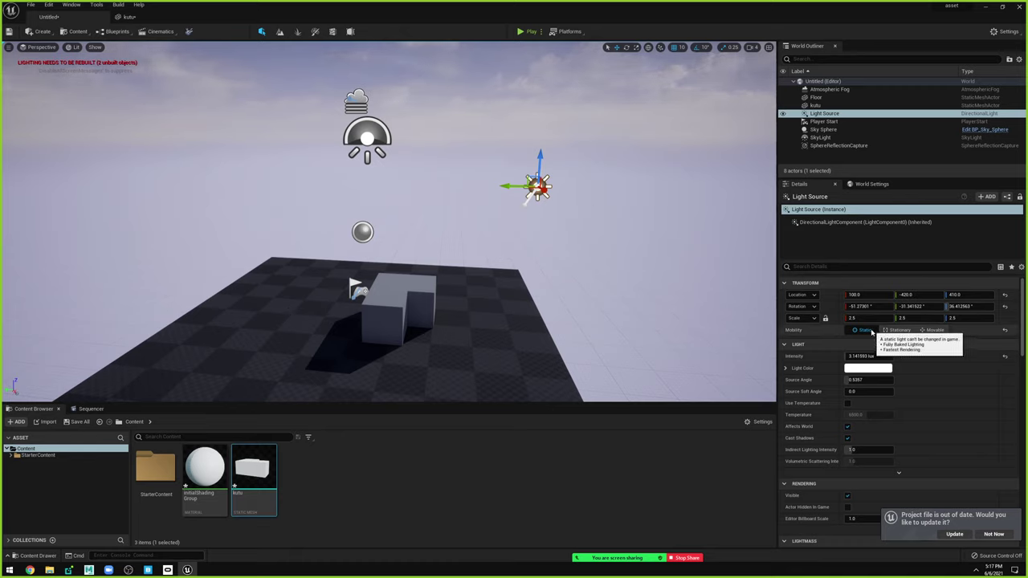
left_click(389, 319)
mouse_move(376, 322)
left_mouse_down()
mouse_move(374, 295)
mouse_move(393, 323)
left_mouse_up()
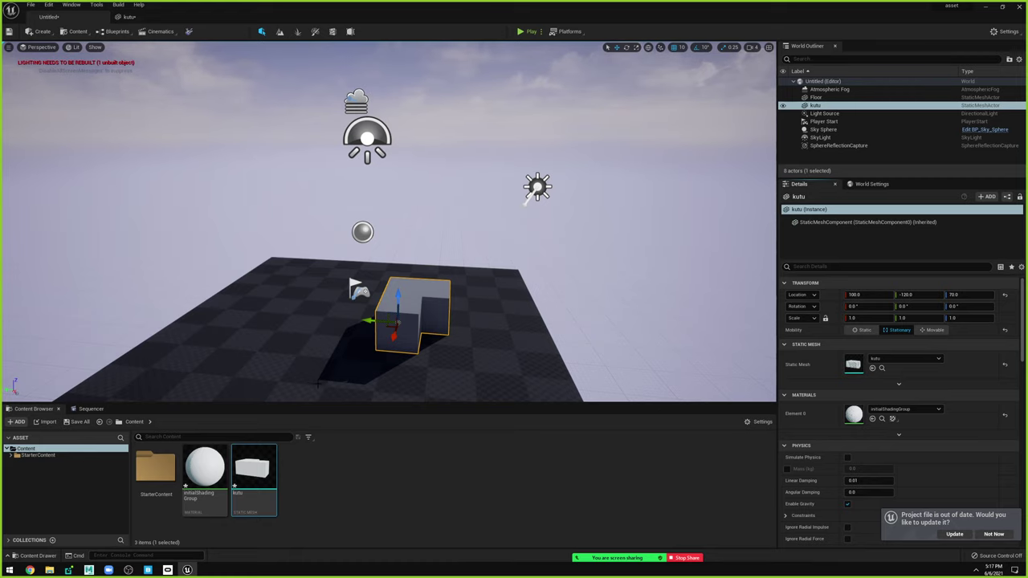
Frame the view on the kutu mesh and orbit around it.
key("f")
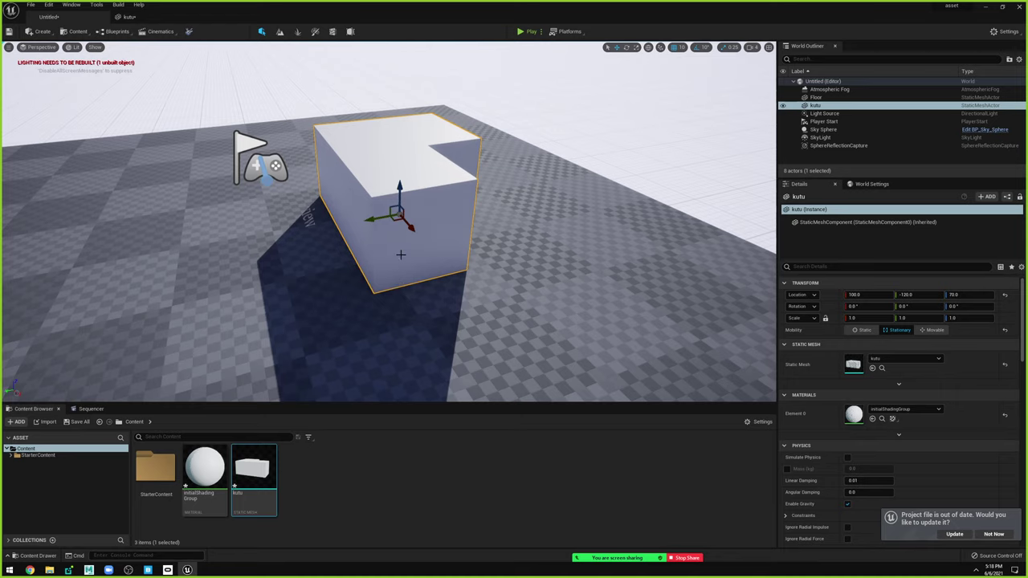
right_click_drag(401, 255, 697, 110)
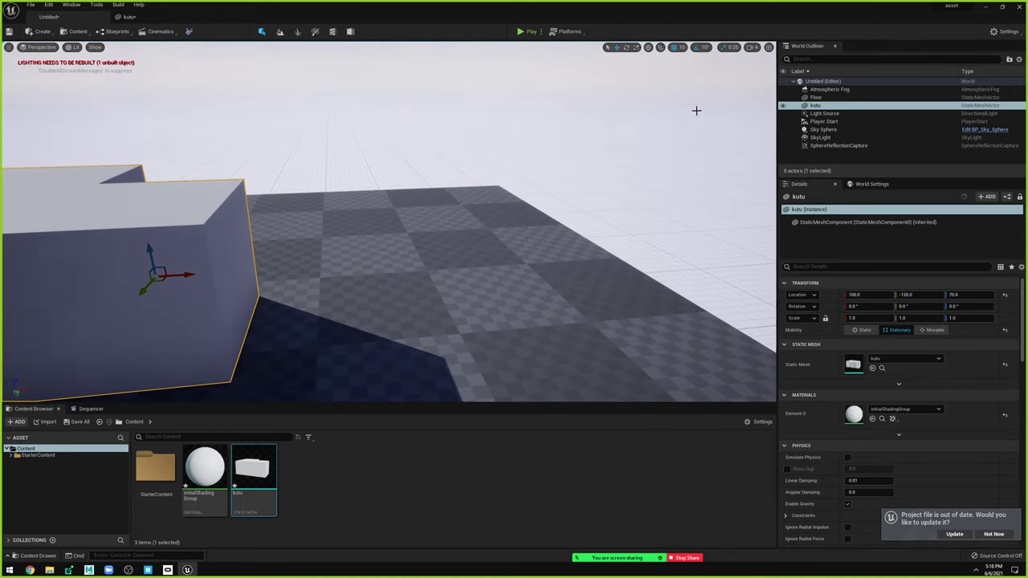
right_click_drag(235, 228, 145, 305)
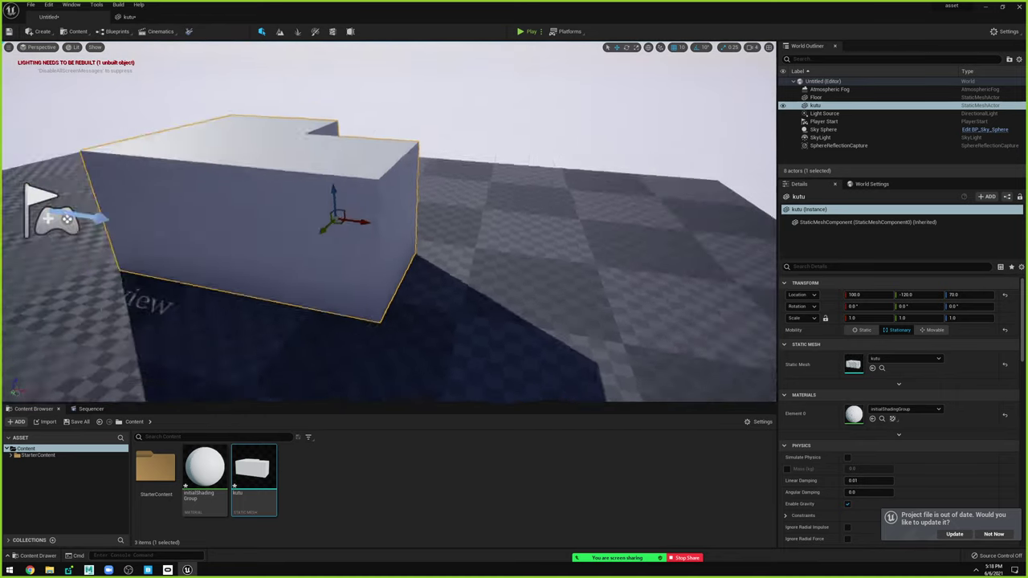
scroll(286, 232, "down", 5)
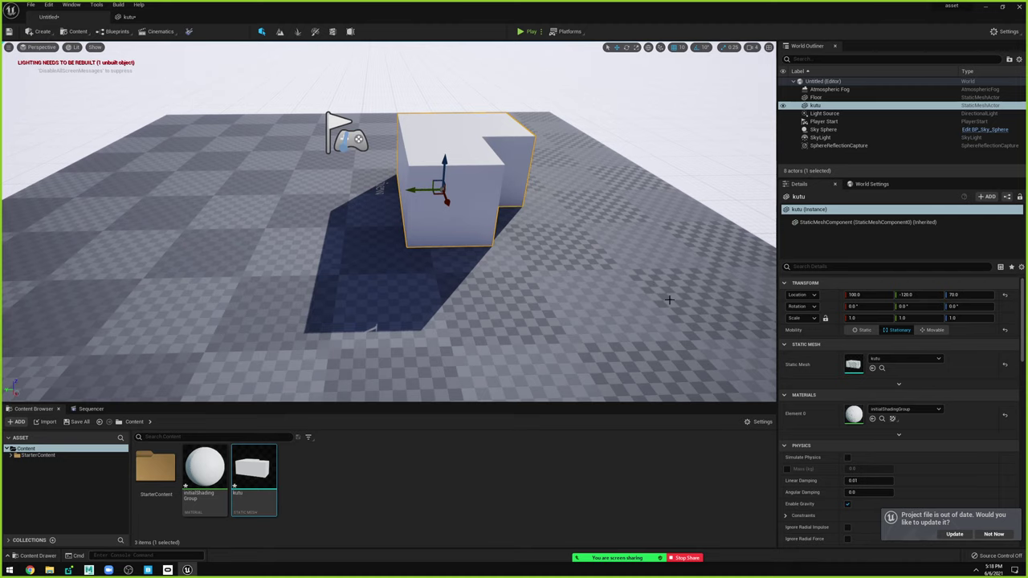
Open kutu in the Static Mesh Editor, keep UV Channel 1, and return to Untitled.
double_click(254, 472)
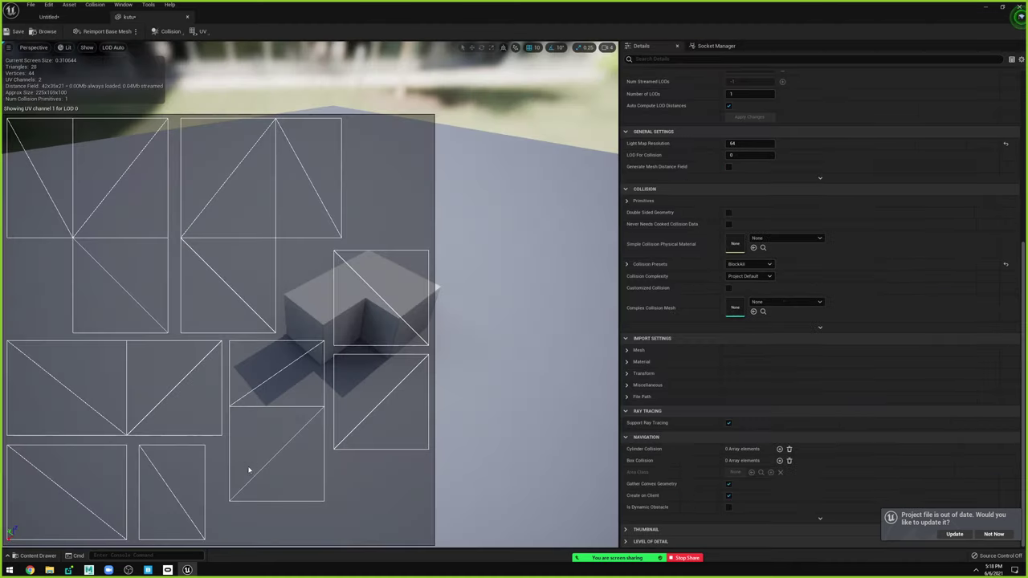
left_click(201, 32)
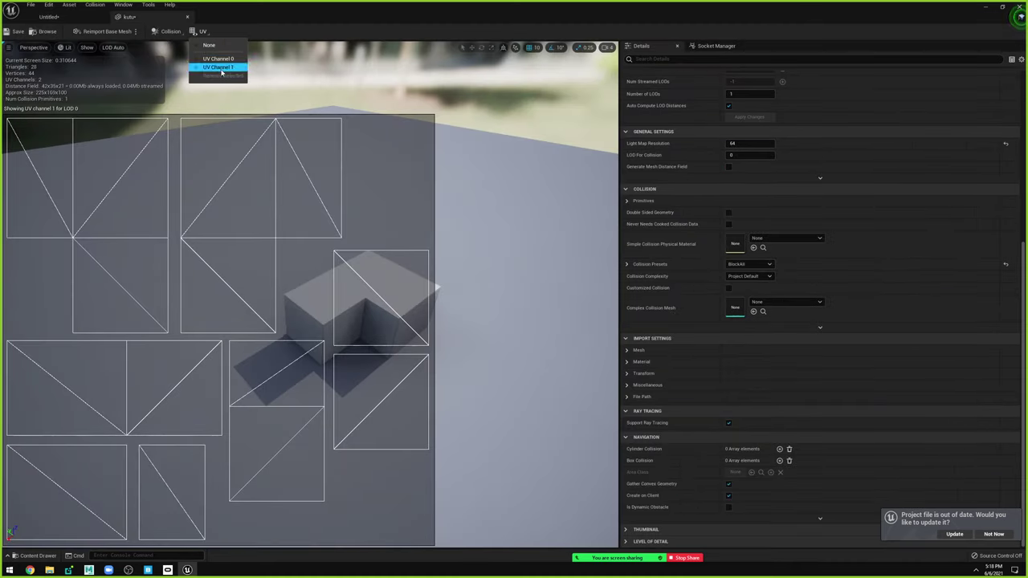
left_click(220, 68)
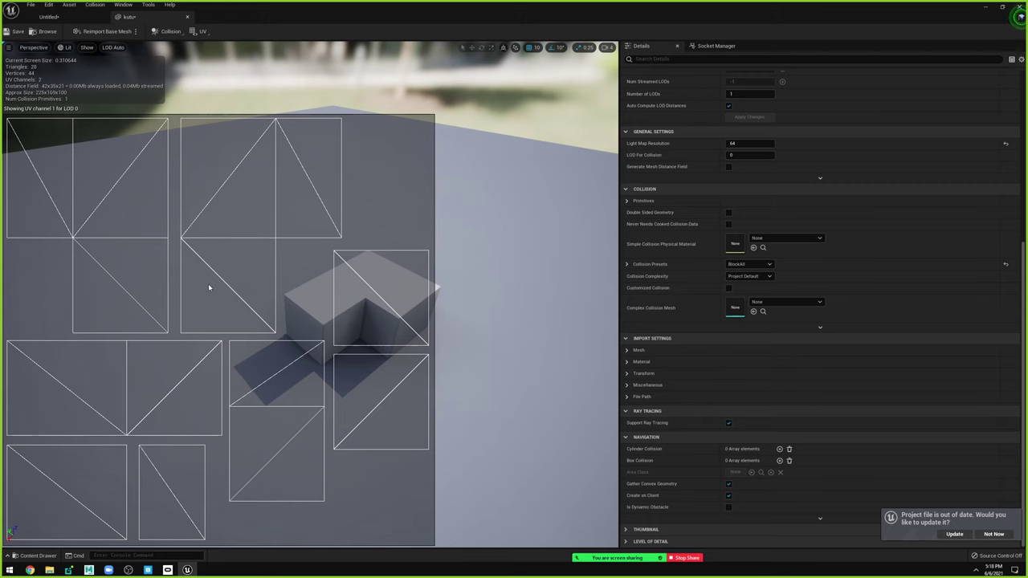
left_click(49, 16)
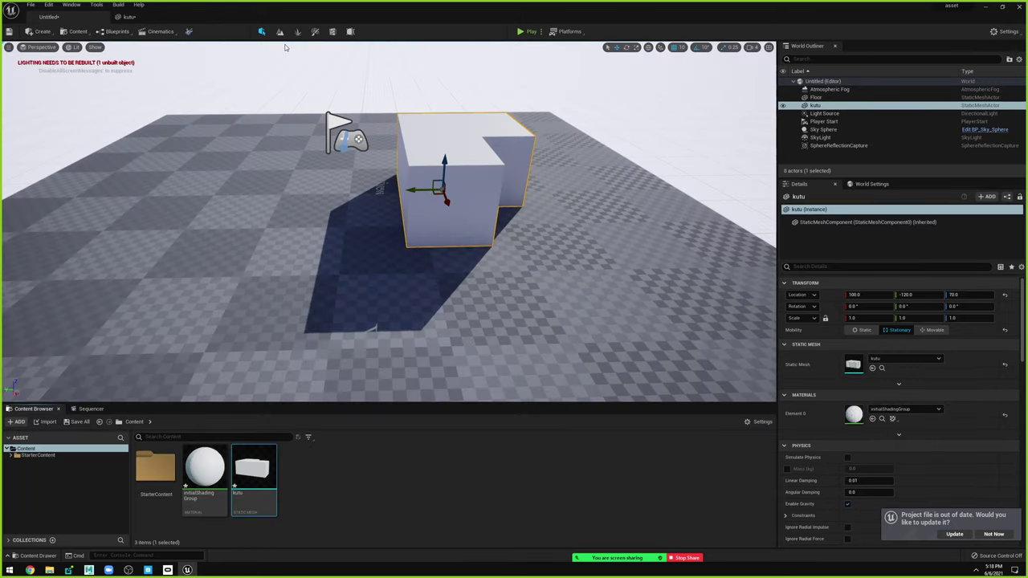
Run Build All Levels to bake the lighting, then close the Message Log.
left_click(118, 5)
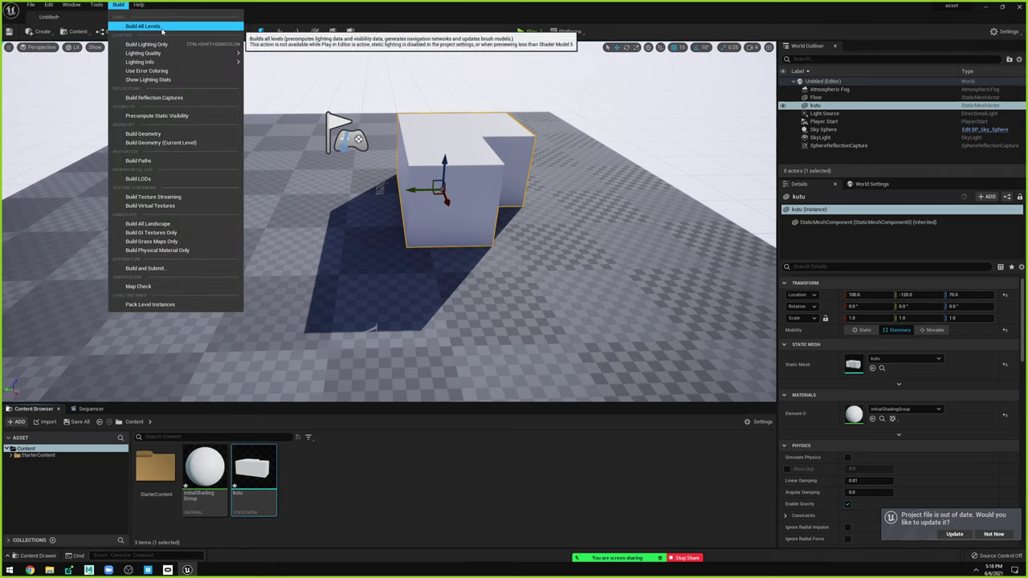
left_click(163, 29)
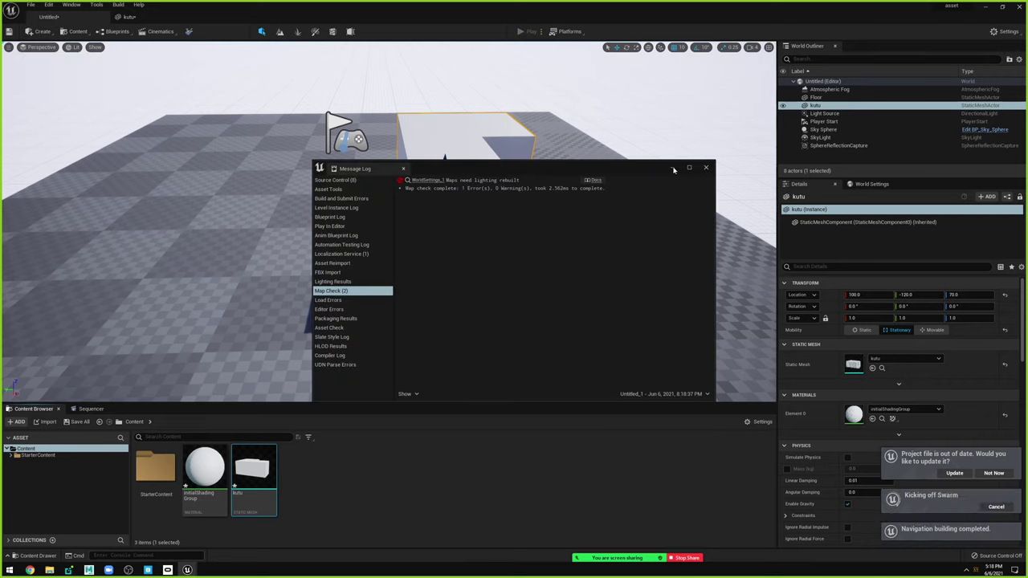
left_click(706, 167)
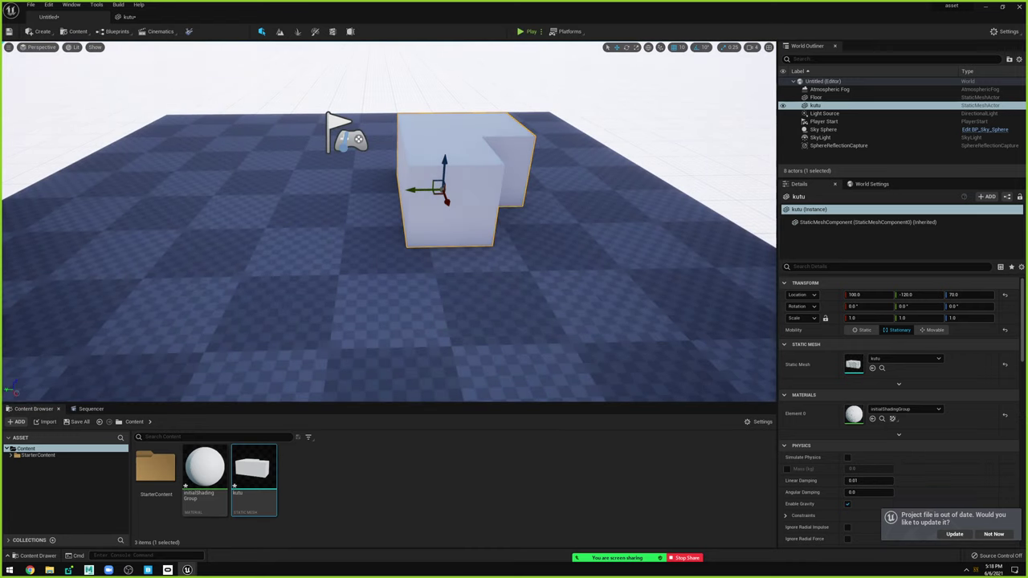
left_click(544, 232)
left_click(472, 165)
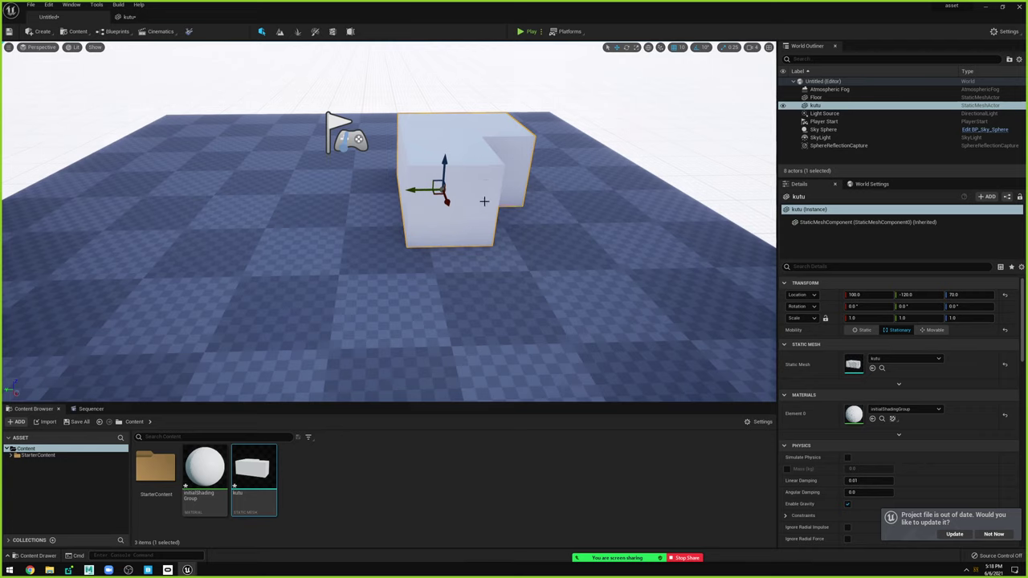
mouse_move(518, 175)
right_mouse_down()
mouse_move(460, 163)
mouse_move(514, 147)
right_mouse_up()
right_click(441, 179)
key("Escape")
left_click(513, 148)
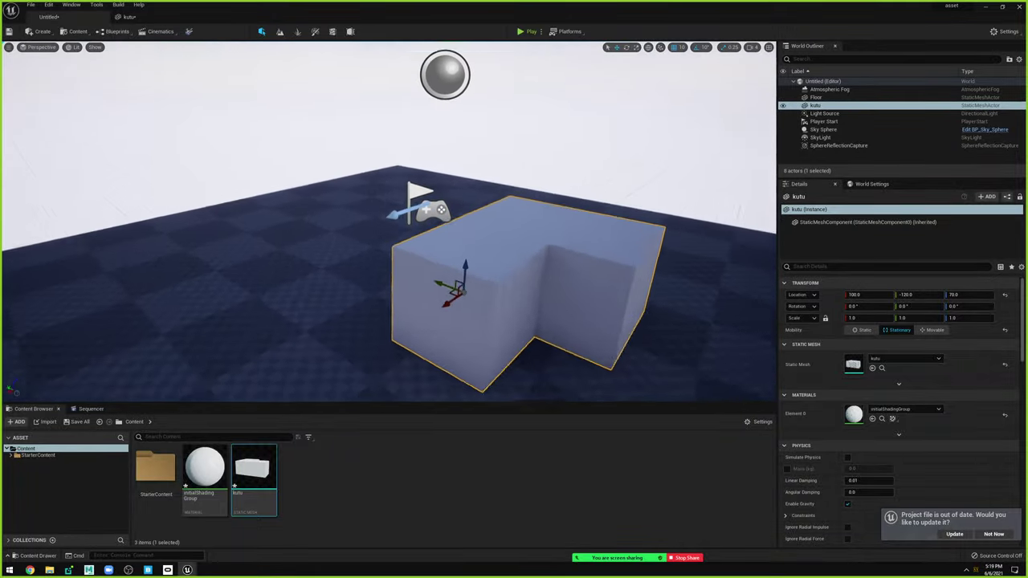
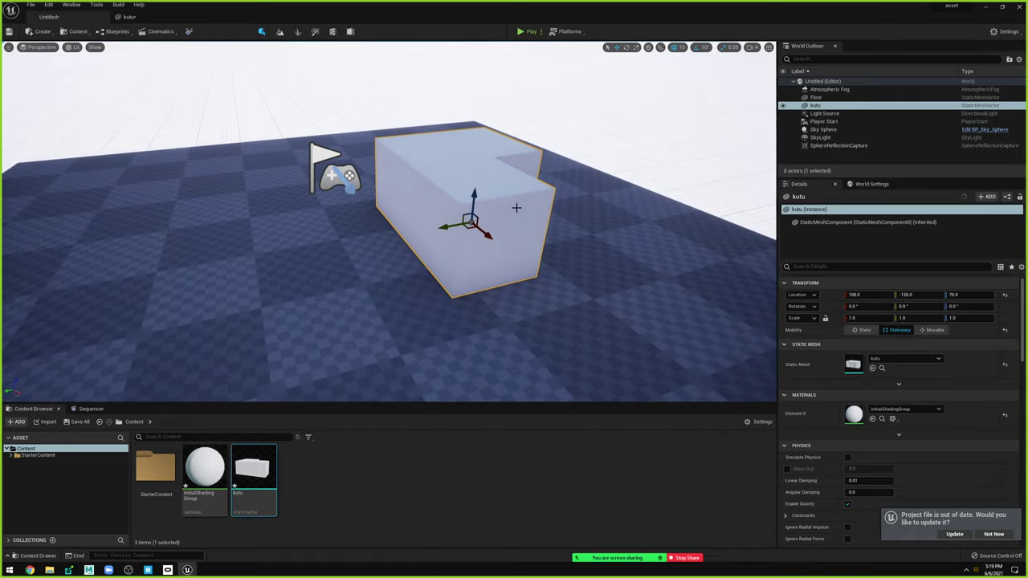
Orbit around the kutu block and select the Floor.
scroll(837, 429, "down", 3)
scroll(838, 430, "down", 2)
scroll(837, 430, "down", 3)
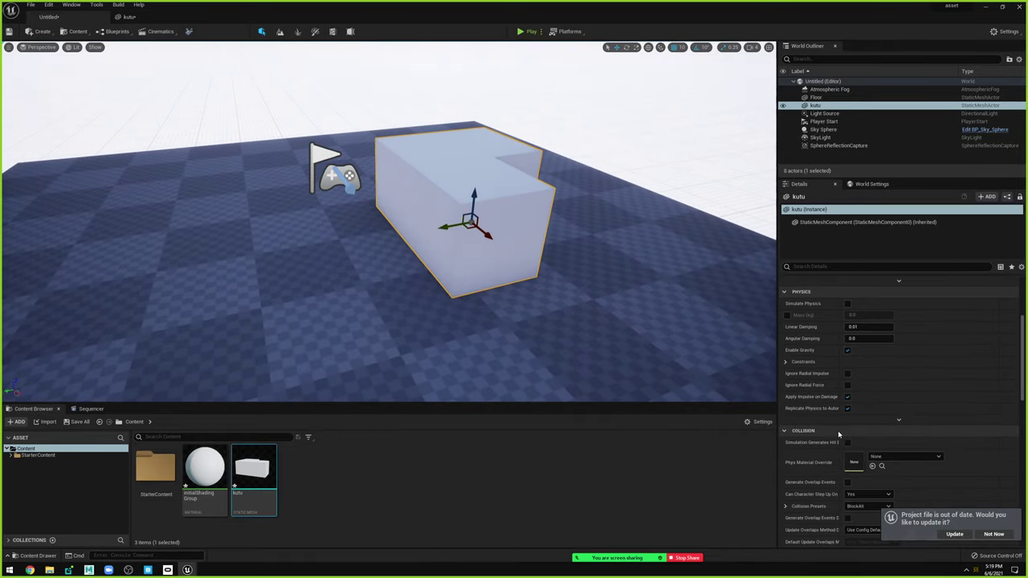
scroll(837, 430, "down", 2)
scroll(838, 429, "down", 3)
scroll(838, 429, "down", 2)
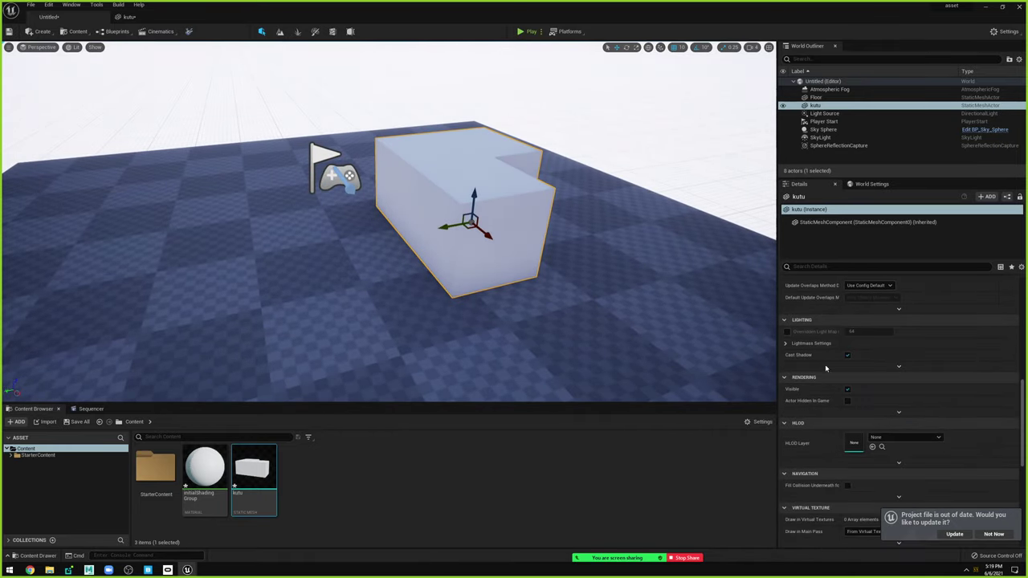
right_click_drag(522, 243, 522, 243)
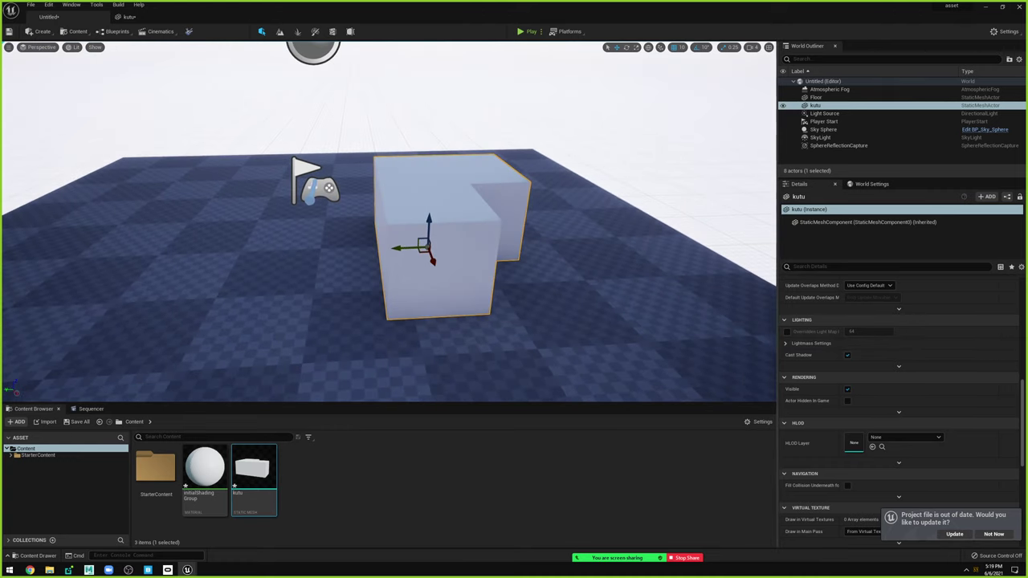
left_click(620, 273)
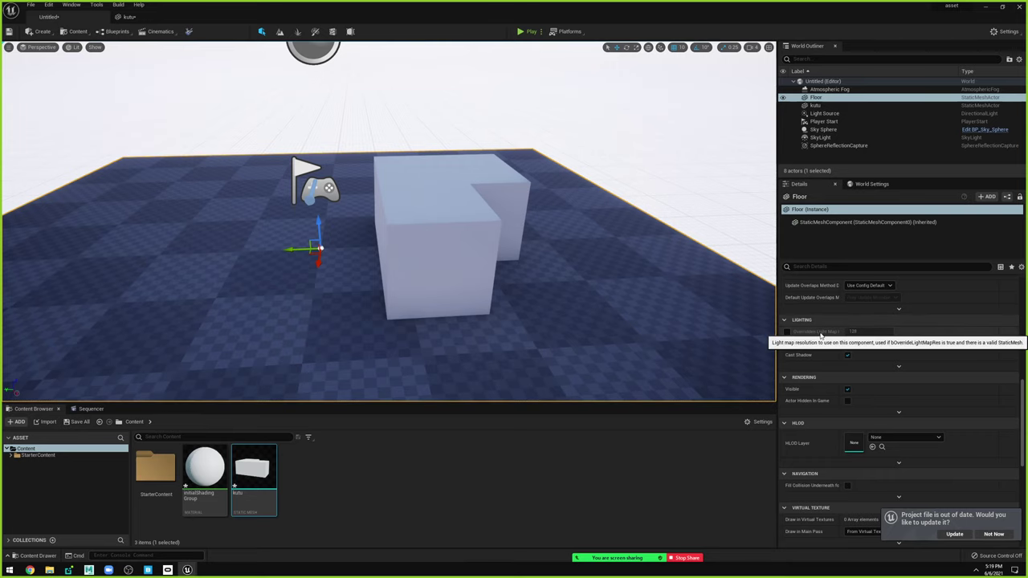
Expand the Floor's Lightmass settings and set its Mobility to Movable, then pull the view back.
scroll(817, 335, "up", 3)
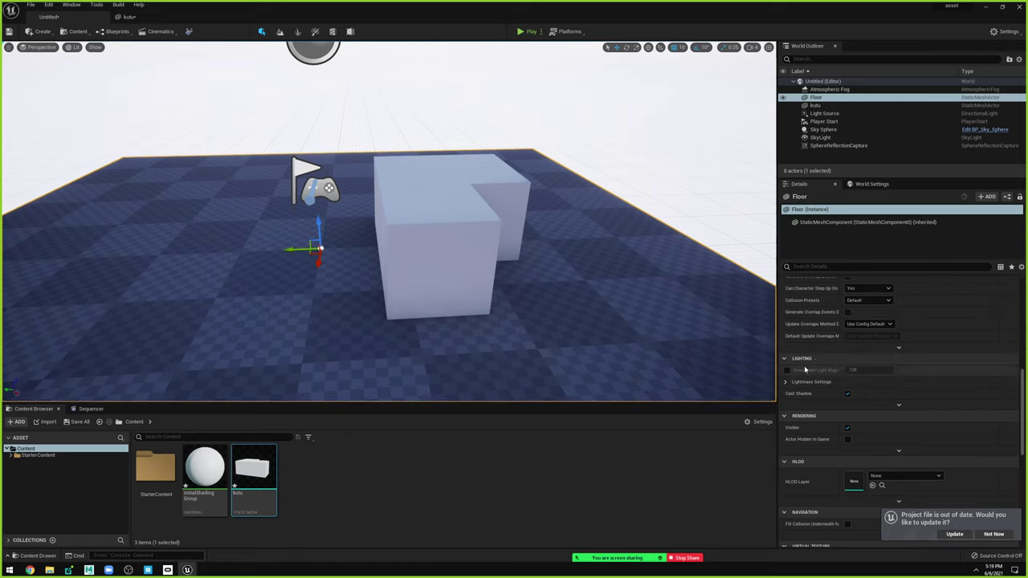
left_click(815, 381)
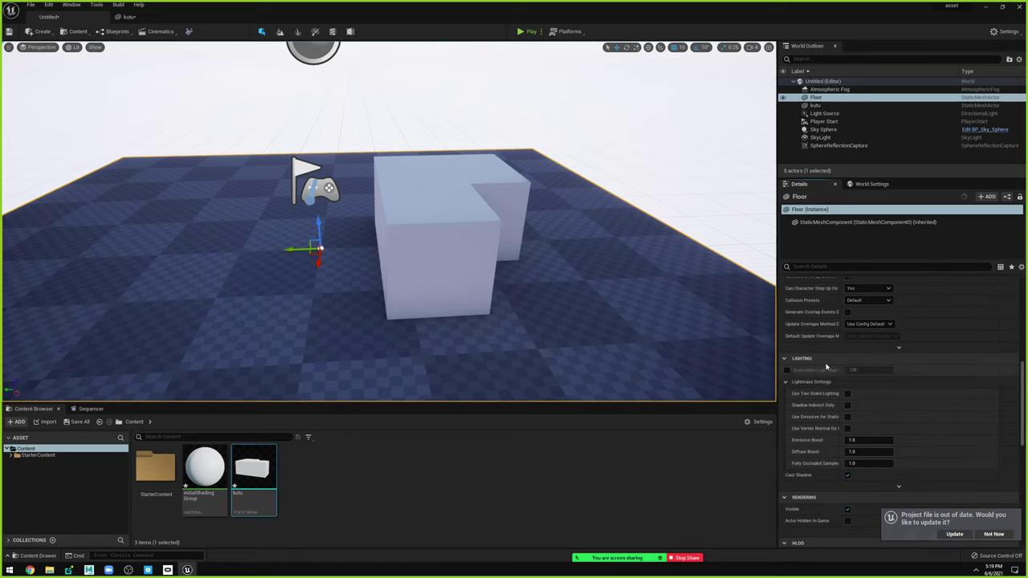
scroll(827, 356, "up", 5)
scroll(827, 356, "up", 8)
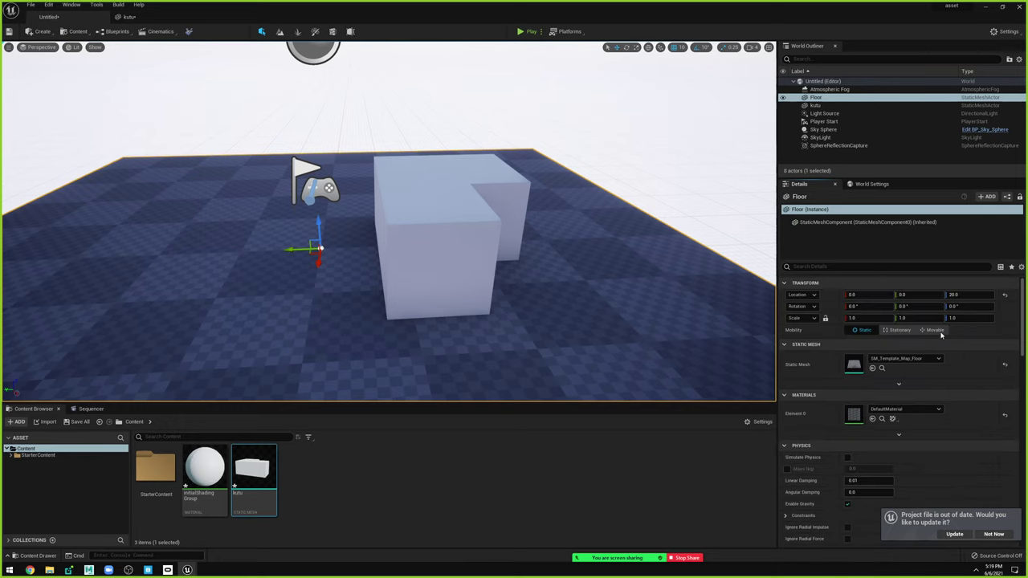
left_click(934, 330)
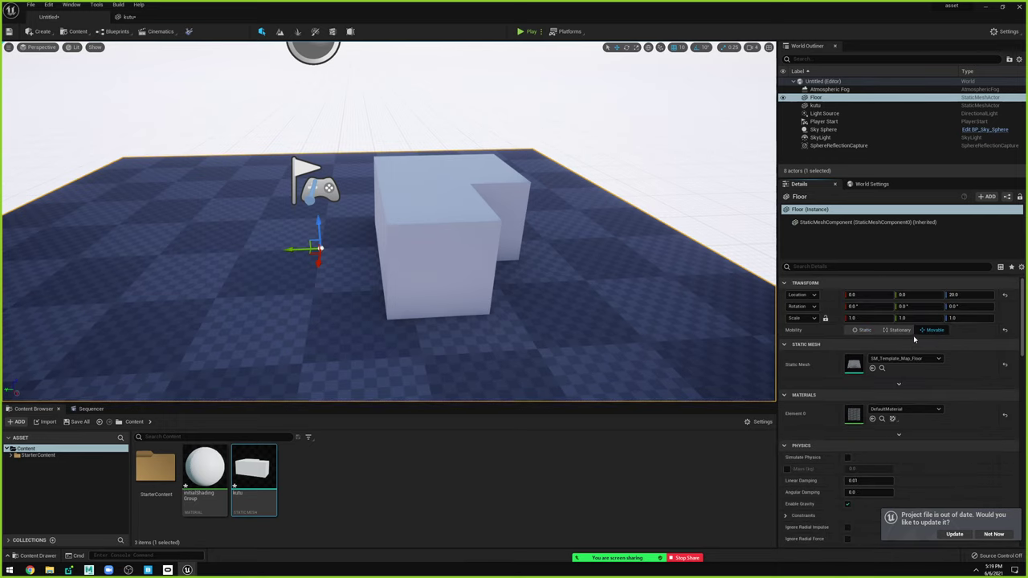
mouse_move(531, 233)
right_mouse_down()
mouse_move(531, 201)
mouse_move(459, 158)
right_mouse_up()
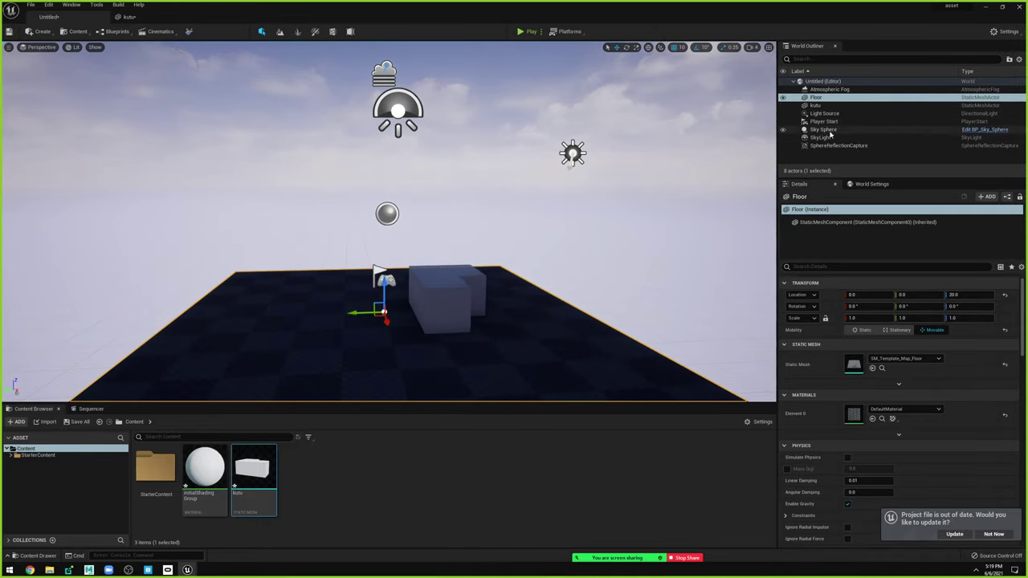
Make the Light Source Movable and rotate it so the block's shadow swings.
left_click(823, 114)
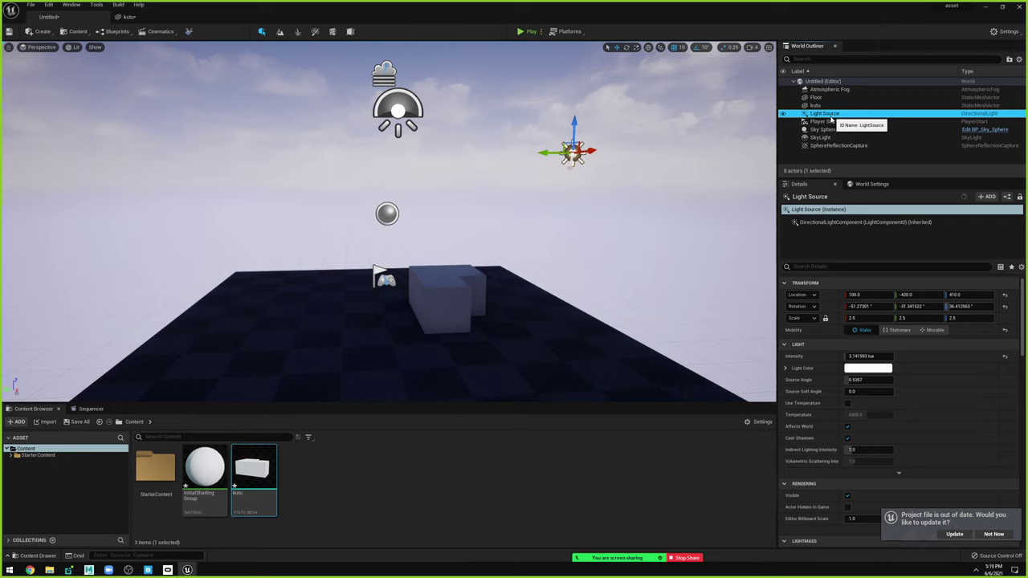
left_click(934, 331)
key("e")
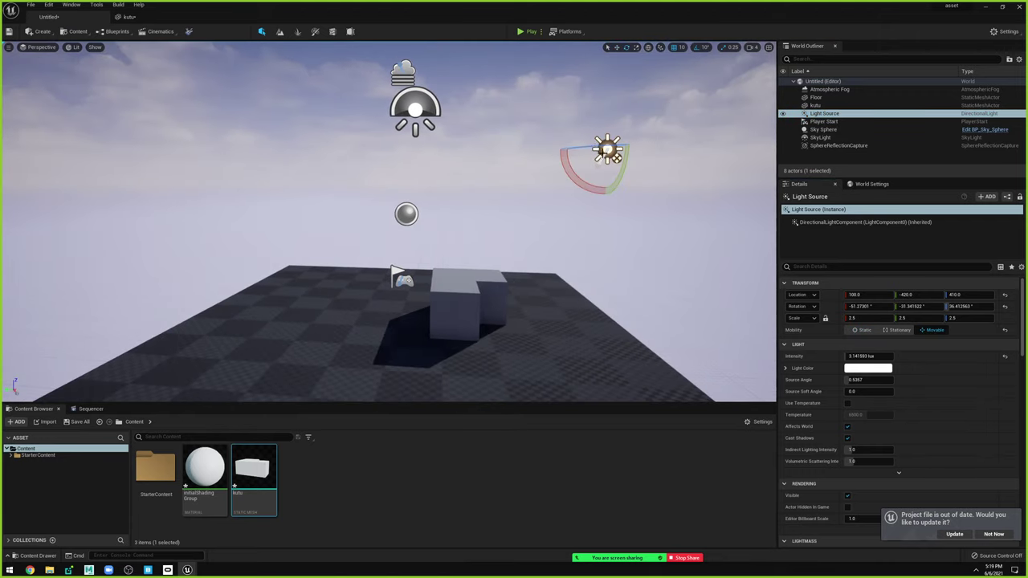
mouse_move(566, 164)
left_mouse_down()
mouse_move(577, 103)
mouse_move(621, 94)
mouse_move(598, 171)
left_mouse_up()
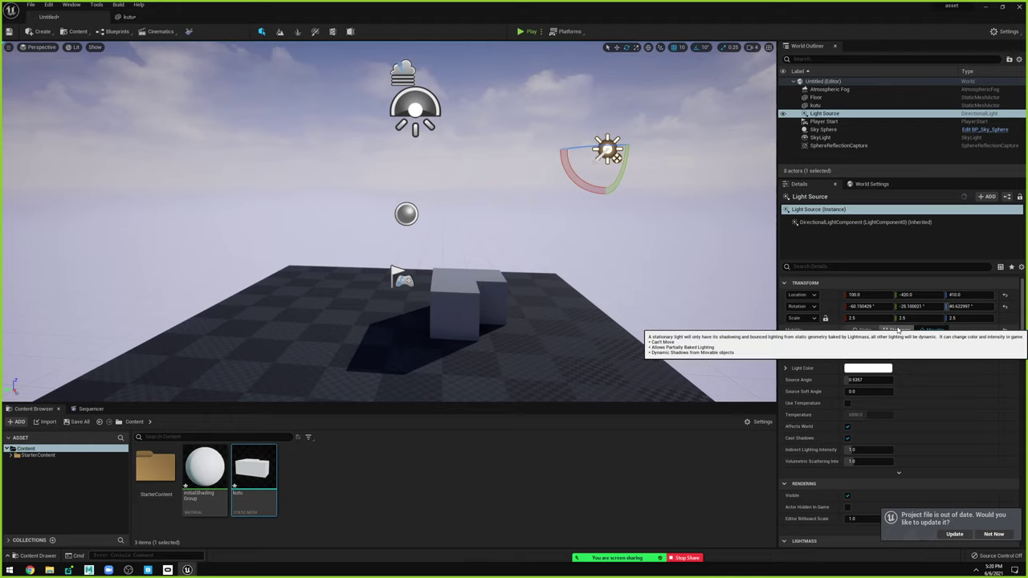
Set the Light Source to Stationary and move it lower and closer to the block.
left_click(896, 330)
key("w")
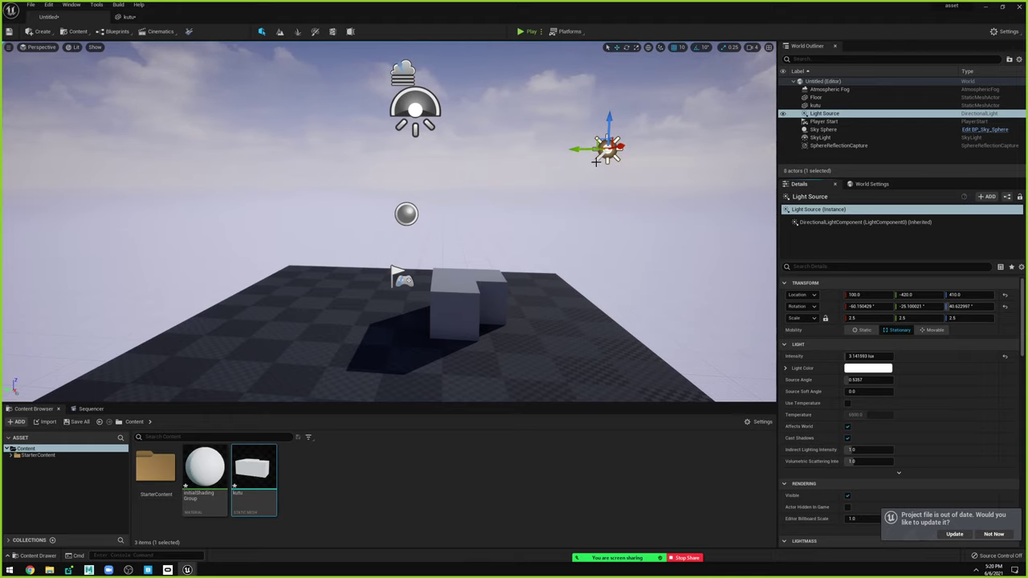
left_click_drag(596, 161, 551, 183)
key("e")
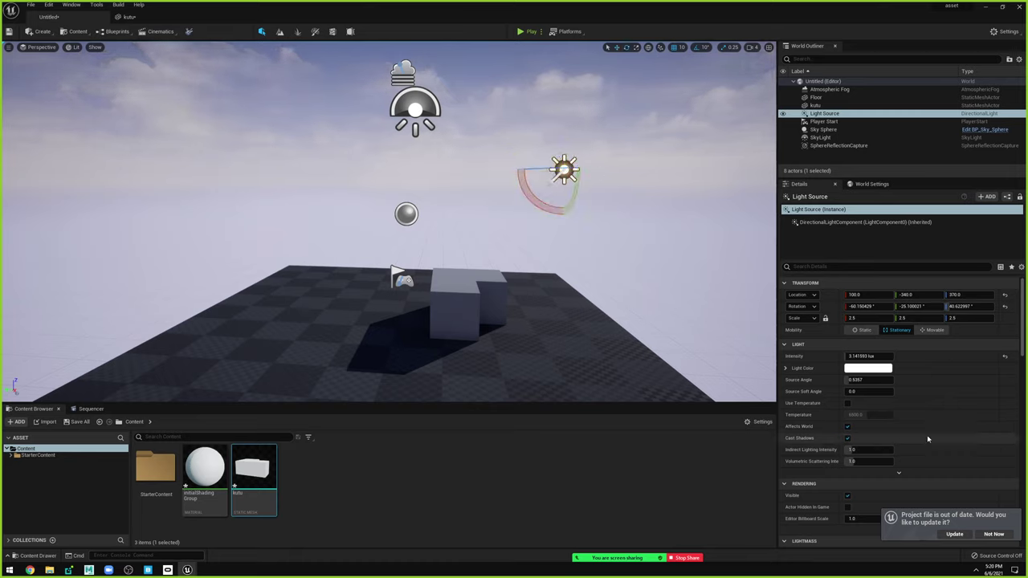
scroll(923, 321, "down", 4)
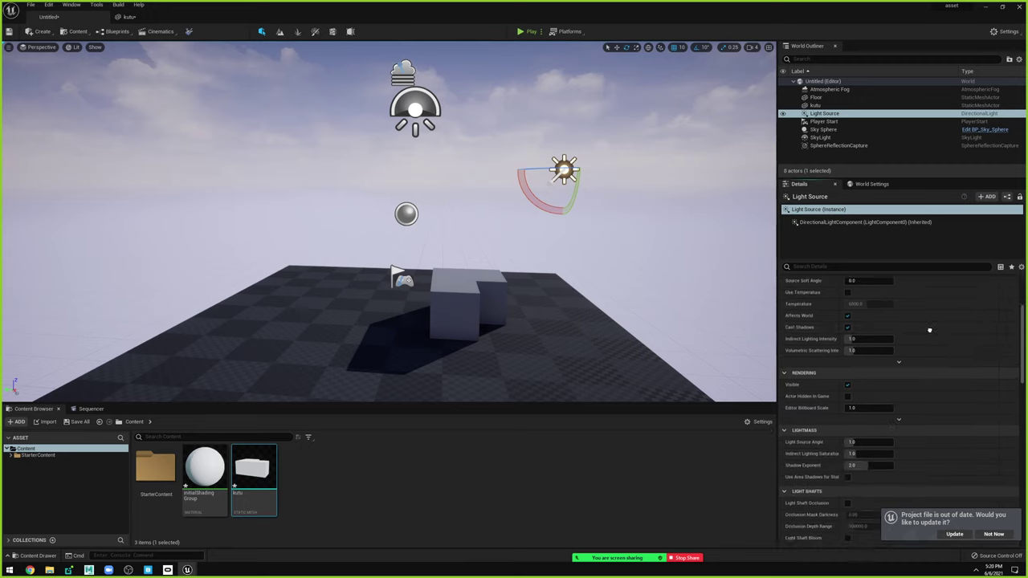
left_click(364, 310)
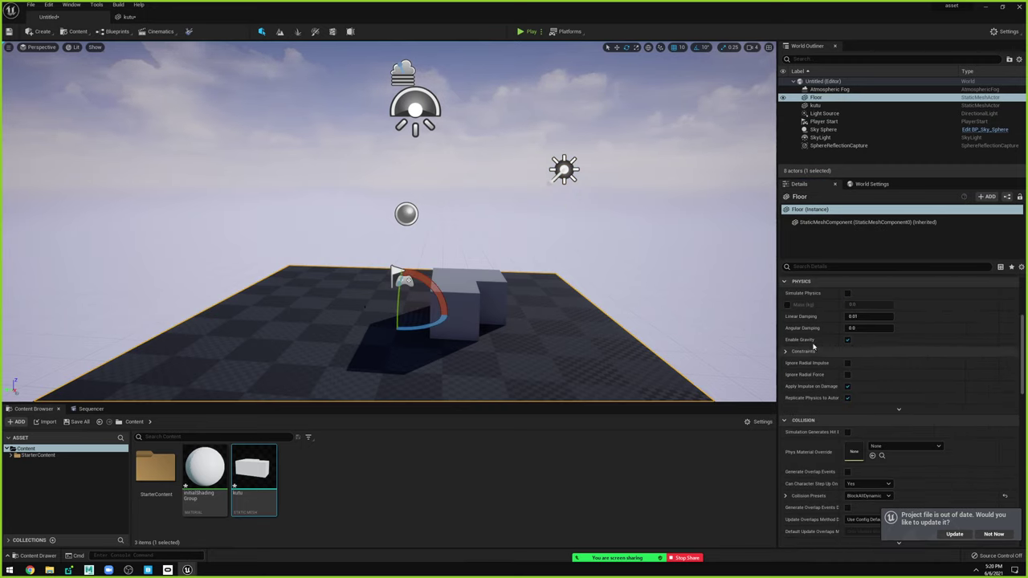
Enable Overridden Light Map Res on the Floor and set it to 2048.
scroll(813, 347, "up", 2)
scroll(813, 341, "up", 2)
scroll(813, 341, "up", 2)
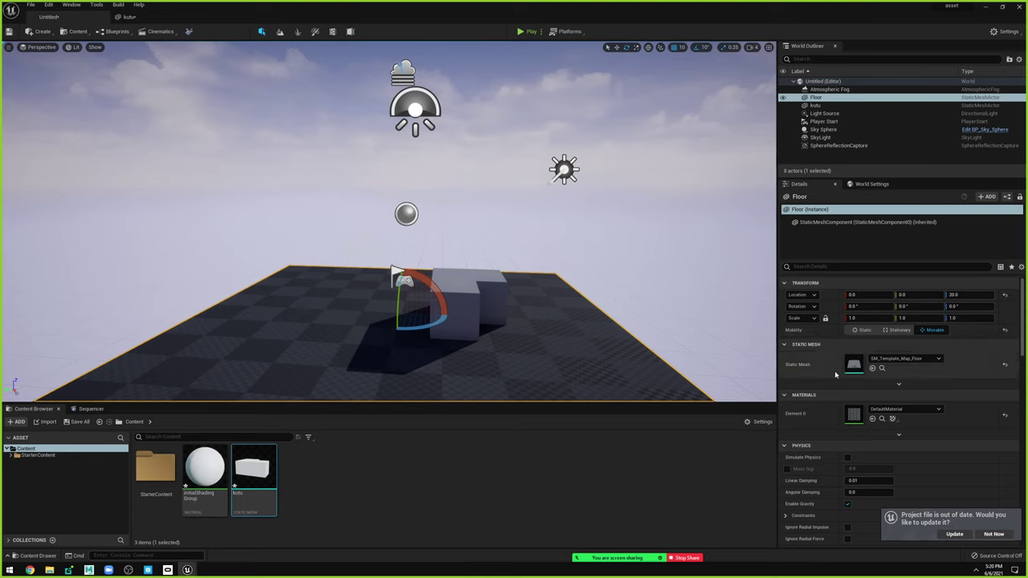
scroll(835, 386, "down", 2)
scroll(834, 404, "down", 2)
scroll(831, 400, "down", 2)
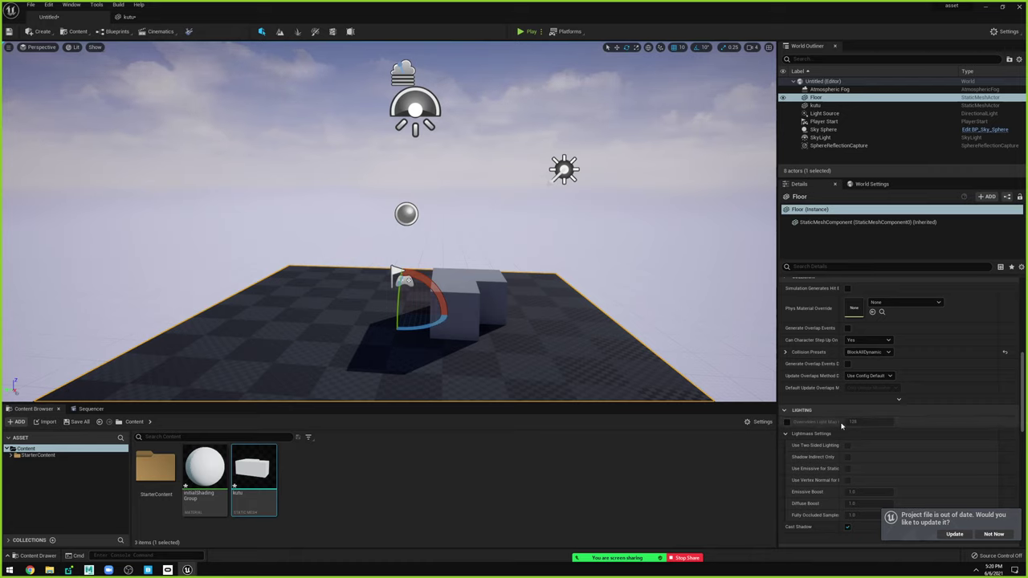
left_click_drag(838, 422, 882, 422)
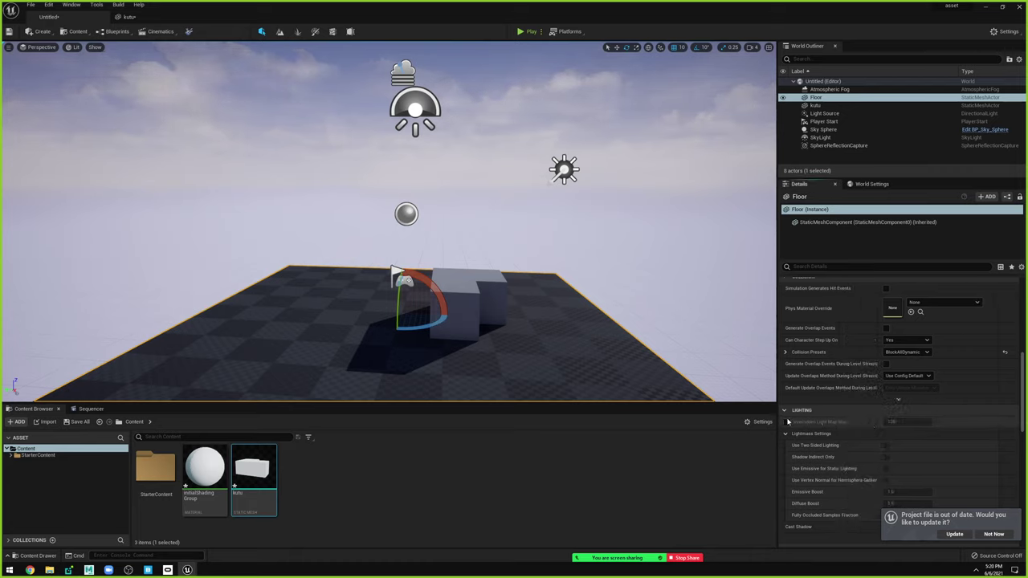
left_click(788, 422)
left_click(901, 422)
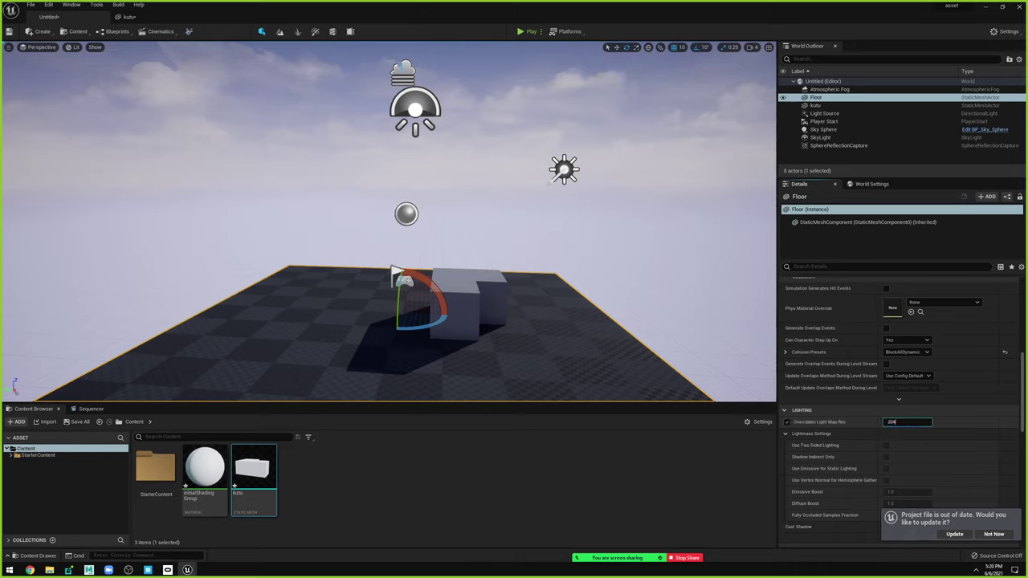
Override the kutu block's light map resolution to 2048 as well.
left_click(505, 308)
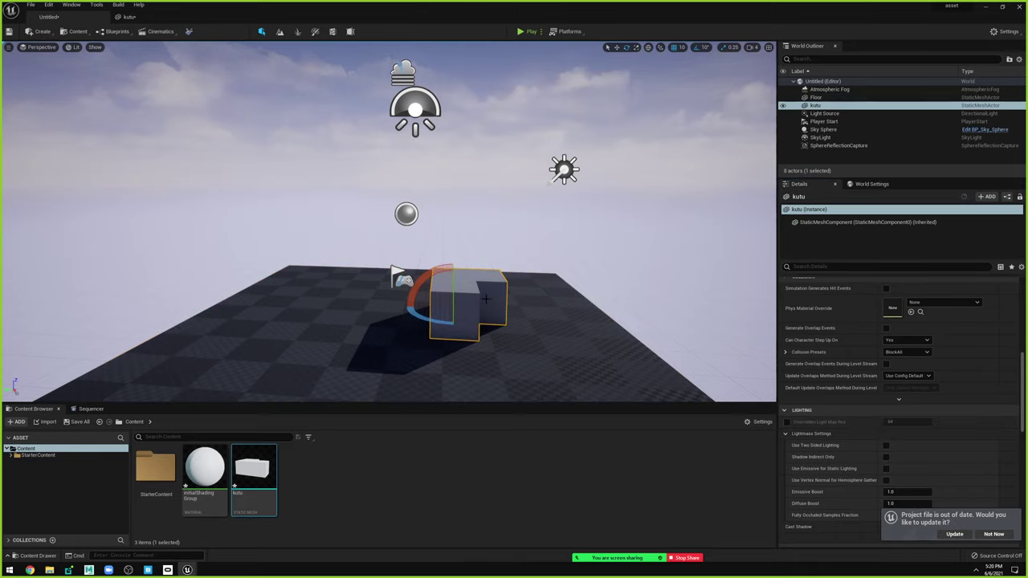
left_click(787, 422)
double_click(907, 422)
type("30")
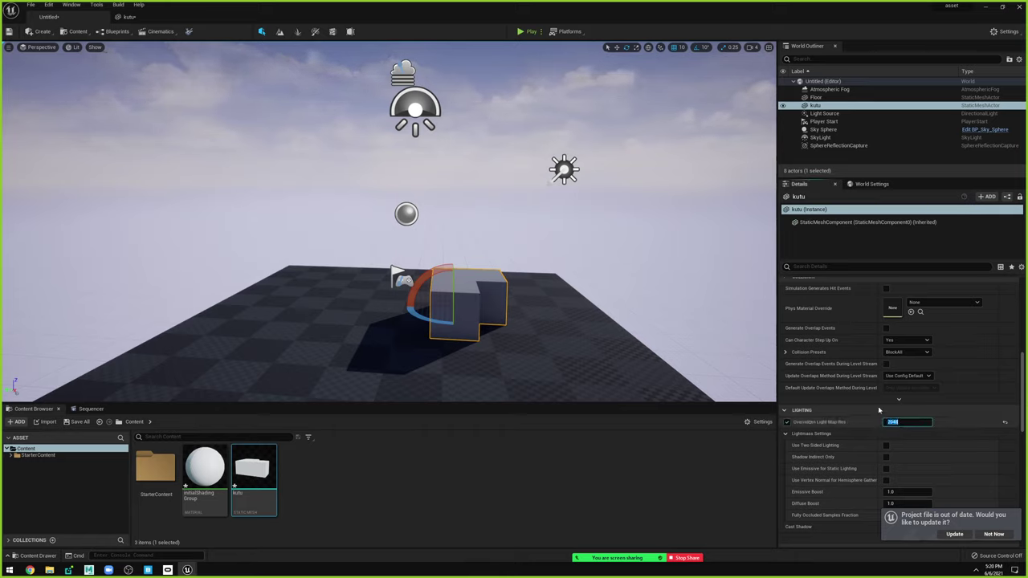
left_click(542, 186)
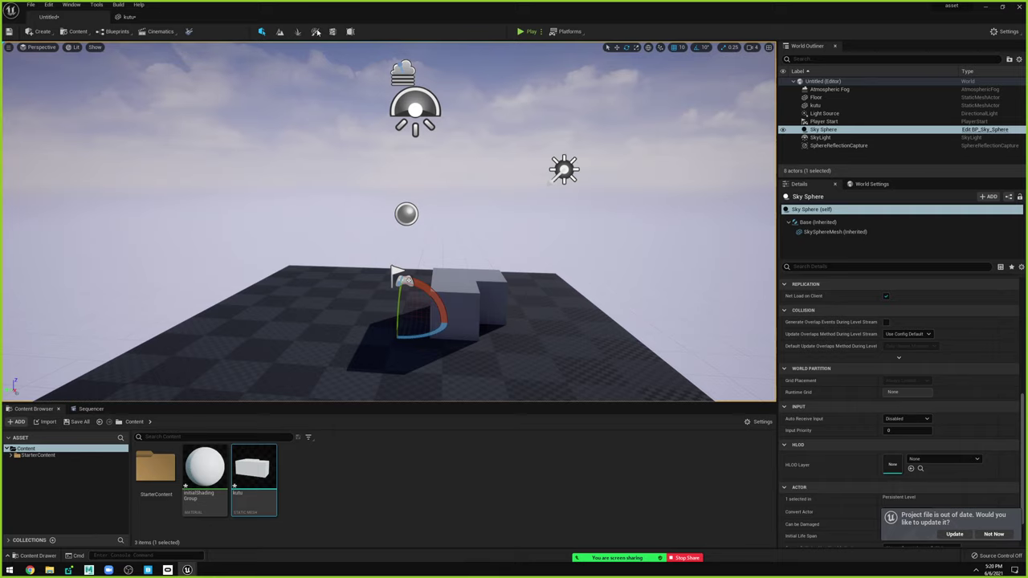
Build lighting for all levels and update the out-of-date project file.
left_click(119, 6)
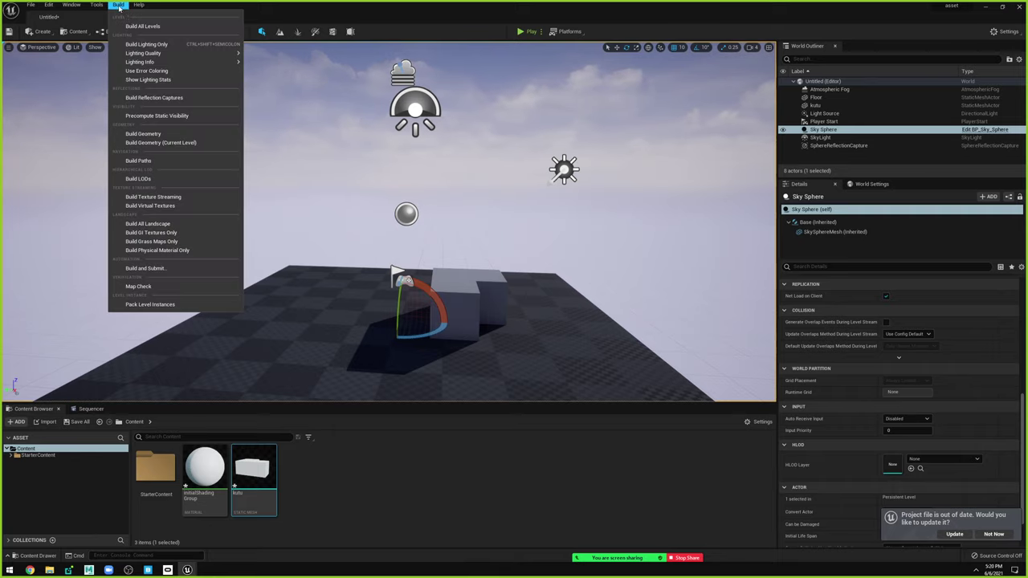
left_click(140, 26)
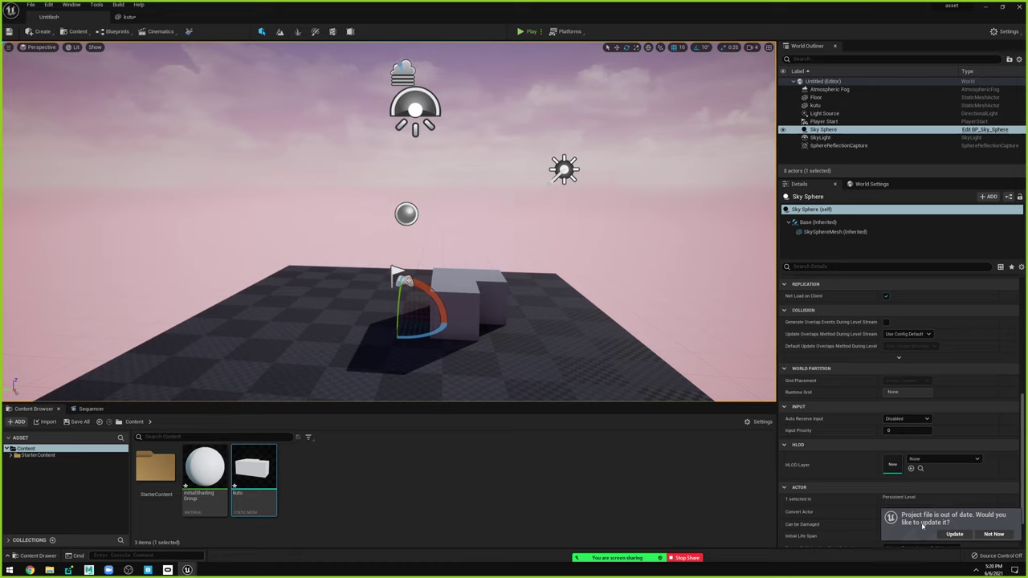
left_click(955, 535)
Fly the view in close to the block and show the World Settings.
right_click_drag(526, 206, 504, 233)
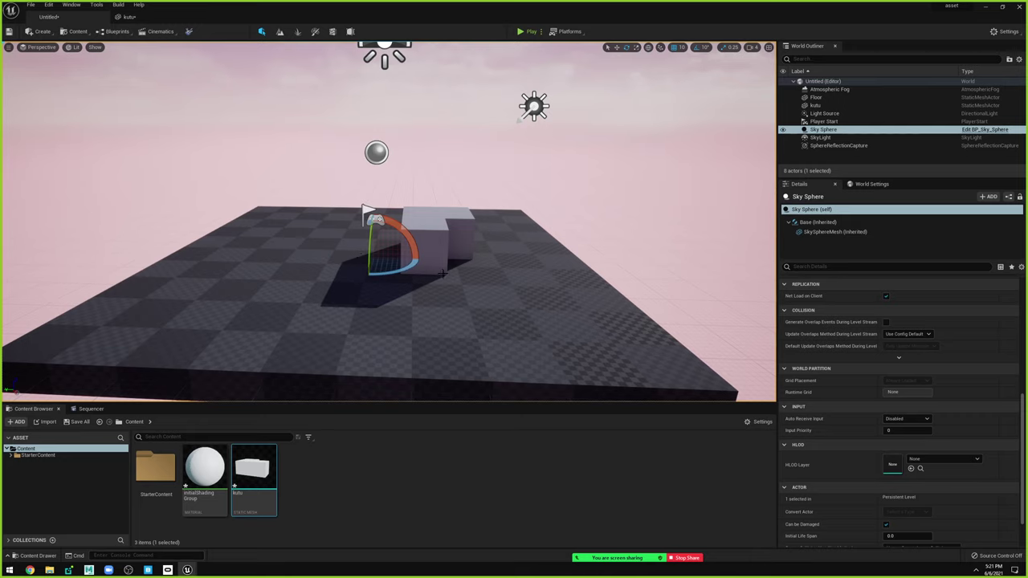
mouse_move(456, 274)
left_mouse_down()
mouse_move(514, 193)
mouse_move(450, 265)
left_mouse_up()
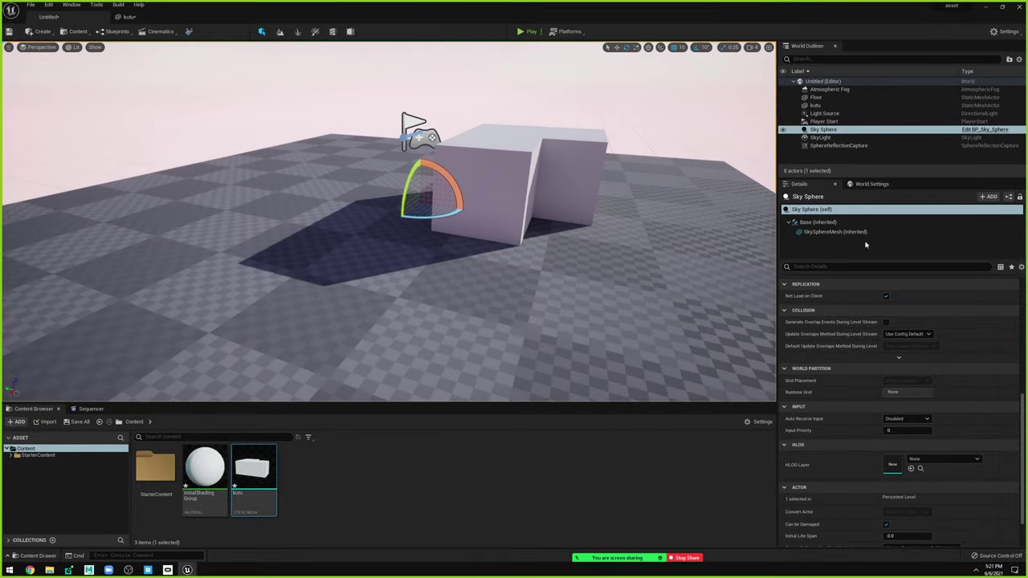
left_click(871, 184)
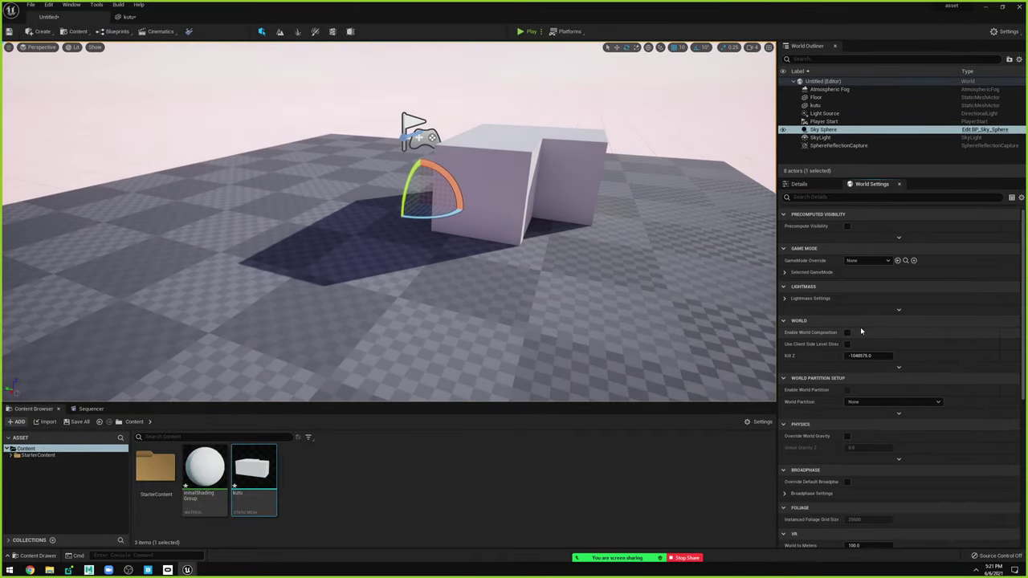
Expand the world Lightmass section including its advanced options.
left_click(785, 299)
scroll(895, 397, "down", 3)
scroll(895, 398, "down", 2)
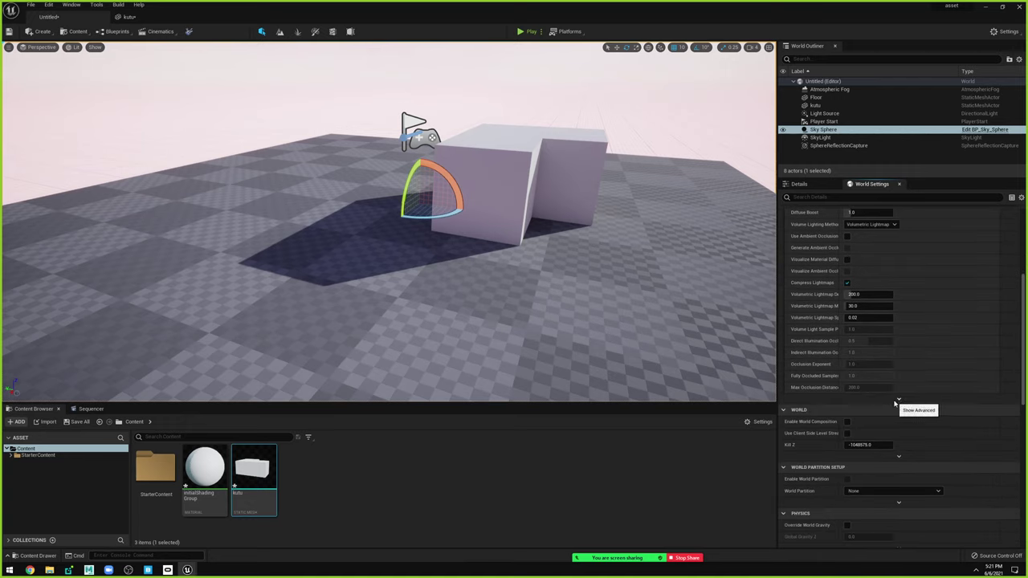
left_click(897, 400)
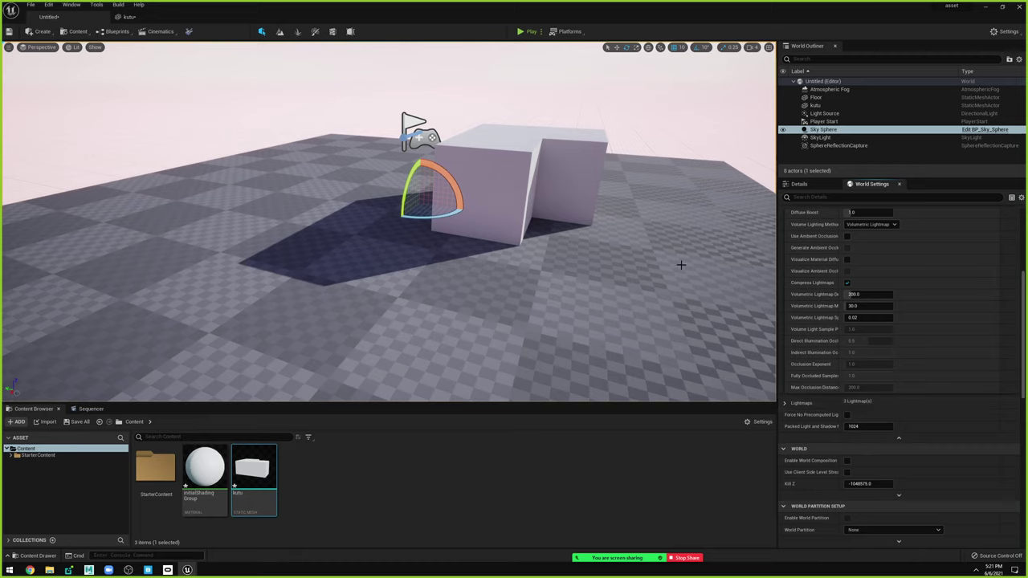
Expand Lightmaps to list HQ_Lightmap1_1, LQ_Lightmap1_1 and ShadowMapTexture2D_0.
left_click(648, 247)
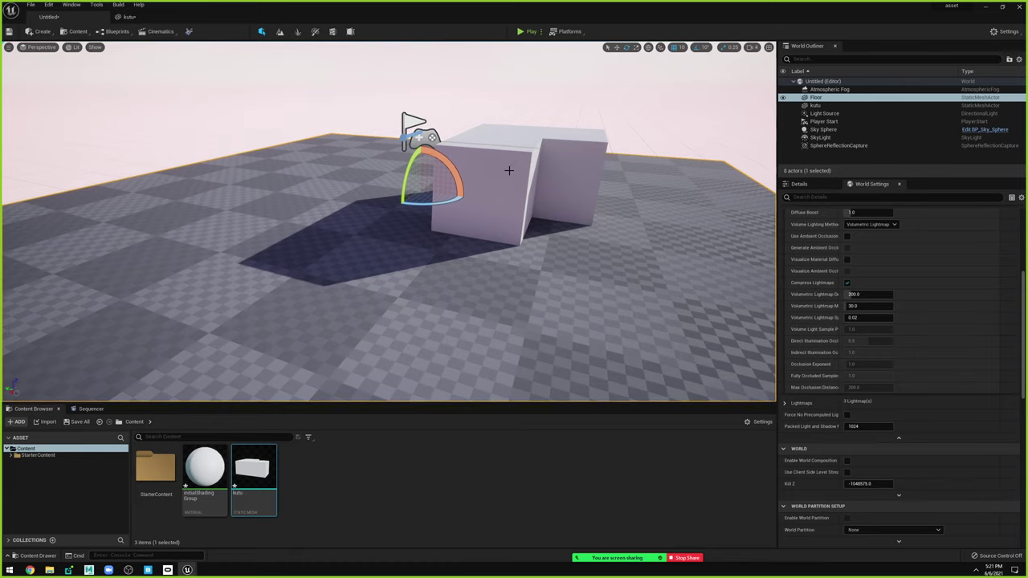
scroll(521, 159, "up", 3)
scroll(521, 159, "up", 3)
scroll(521, 160, "up", 2)
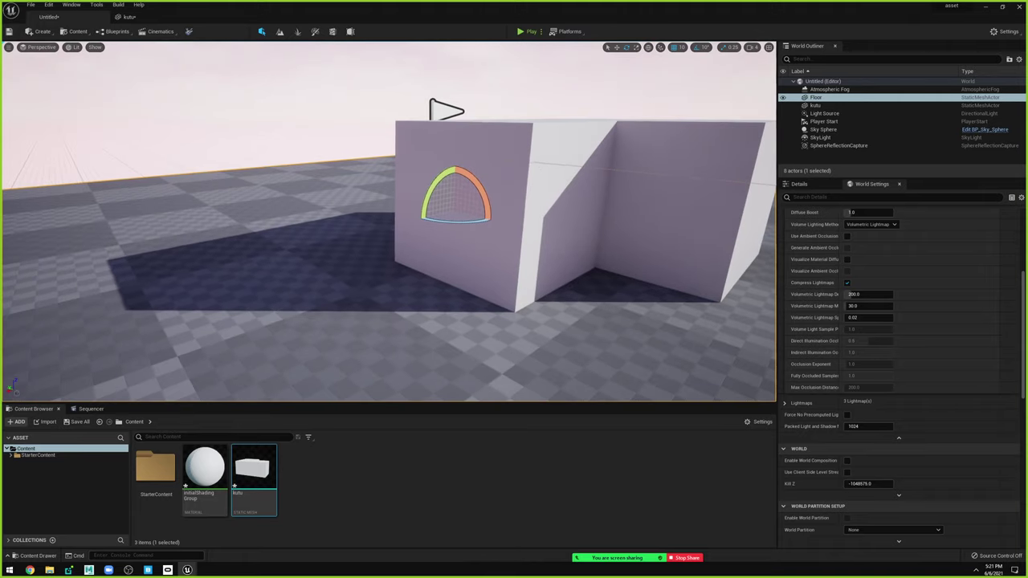
scroll(599, 218, "down", 2)
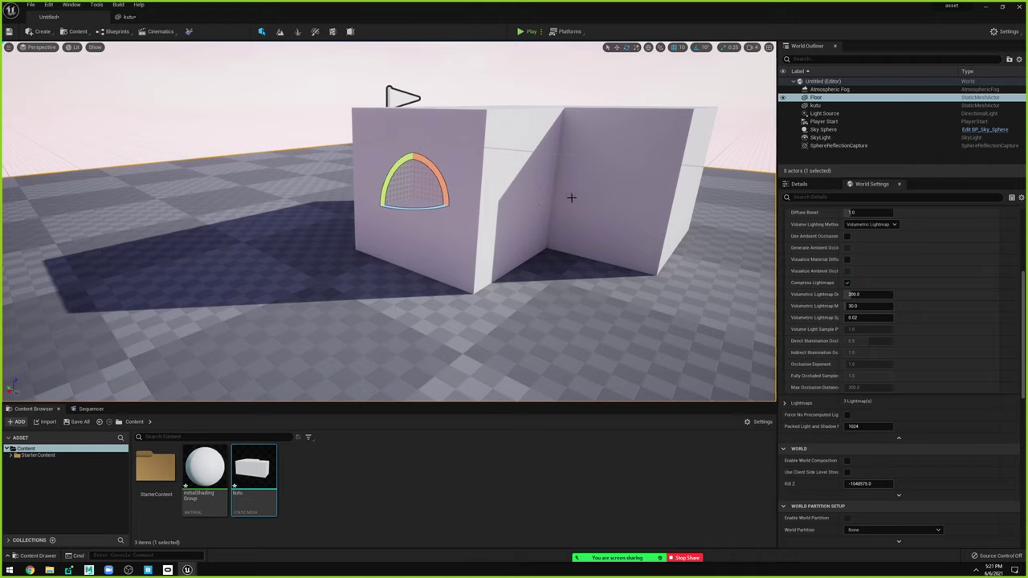
left_click(785, 404)
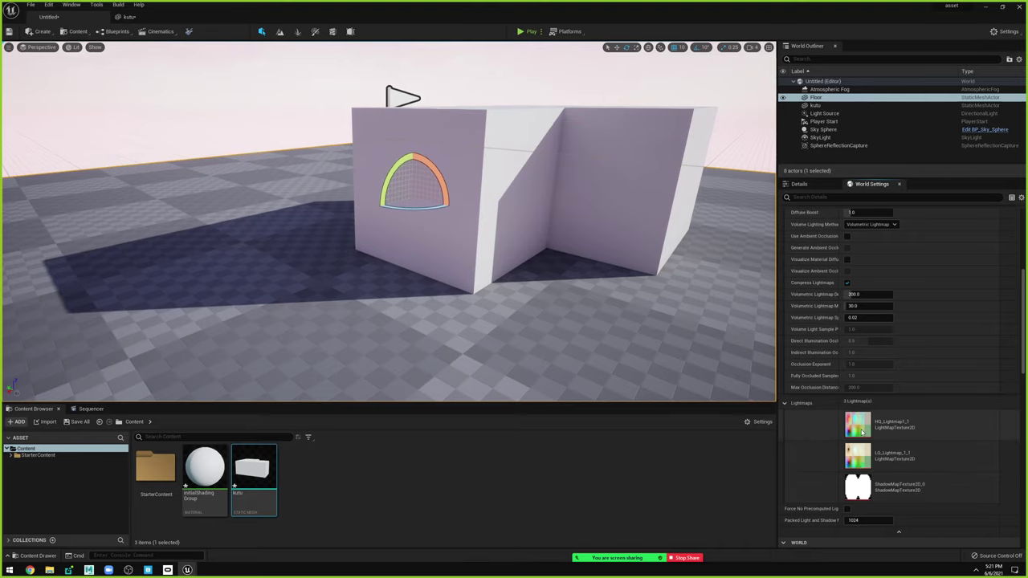
double_click(863, 432)
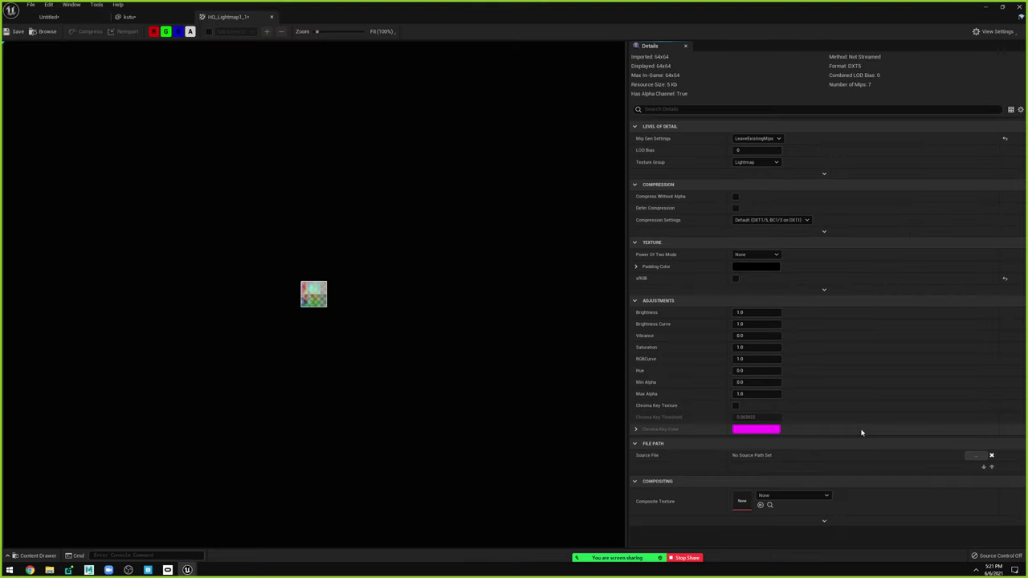
middle_click(213, 15)
middle_click(135, 17)
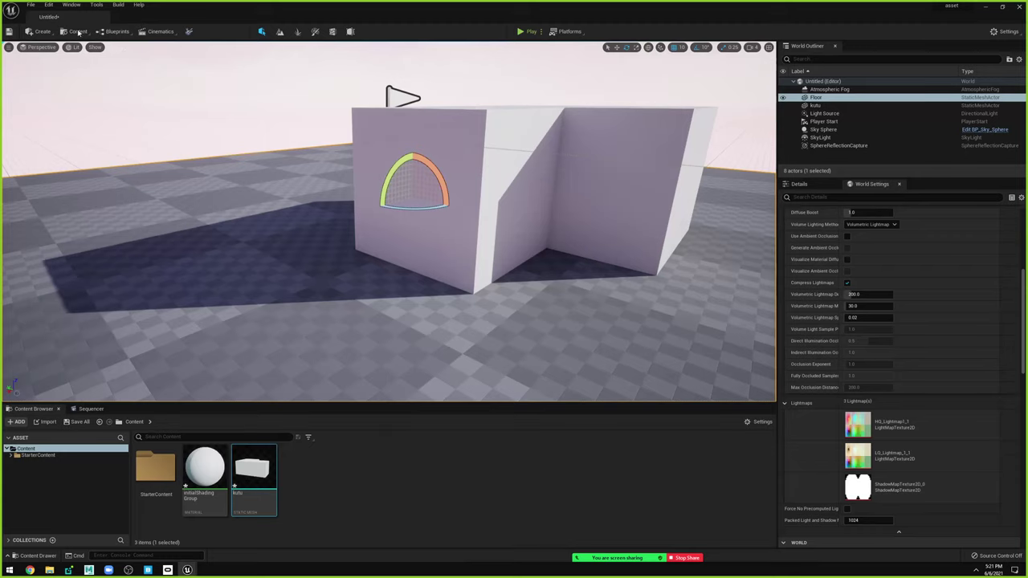
double_click(857, 456)
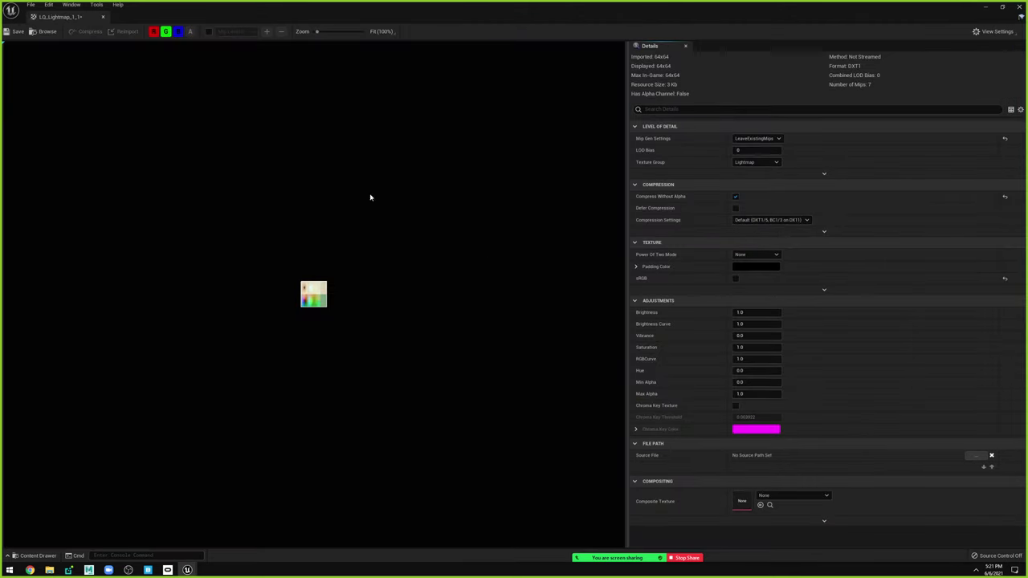
middle_click(60, 16)
double_click(864, 489)
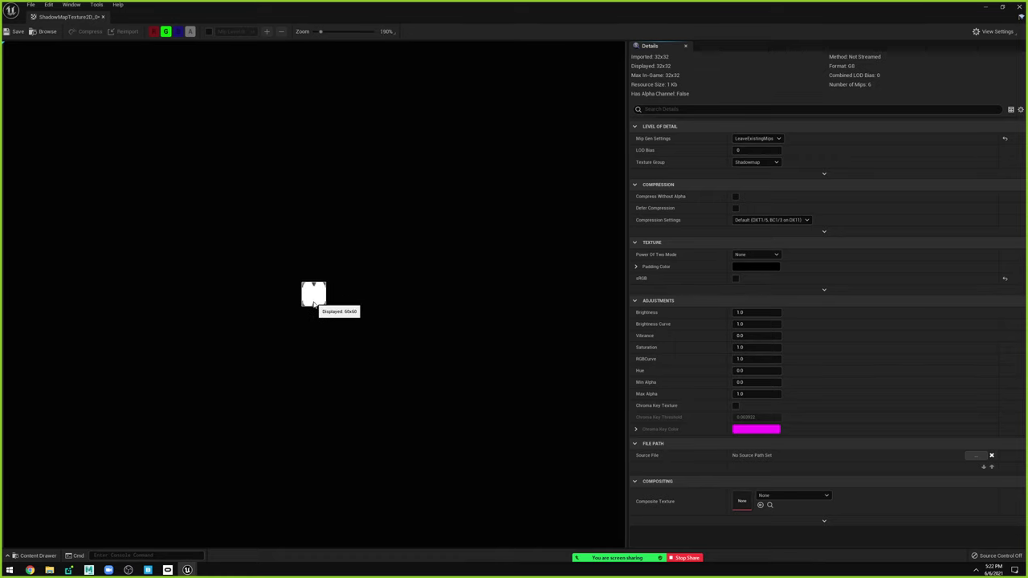
scroll(313, 303, "up", 2)
scroll(314, 301, "up", 2)
scroll(314, 301, "up", 2)
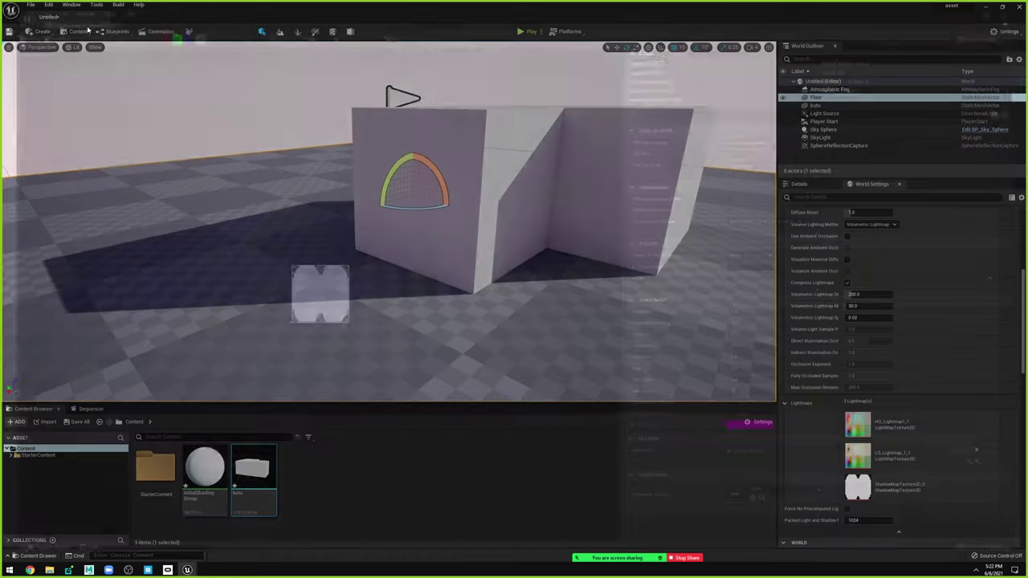
middle_click(71, 16)
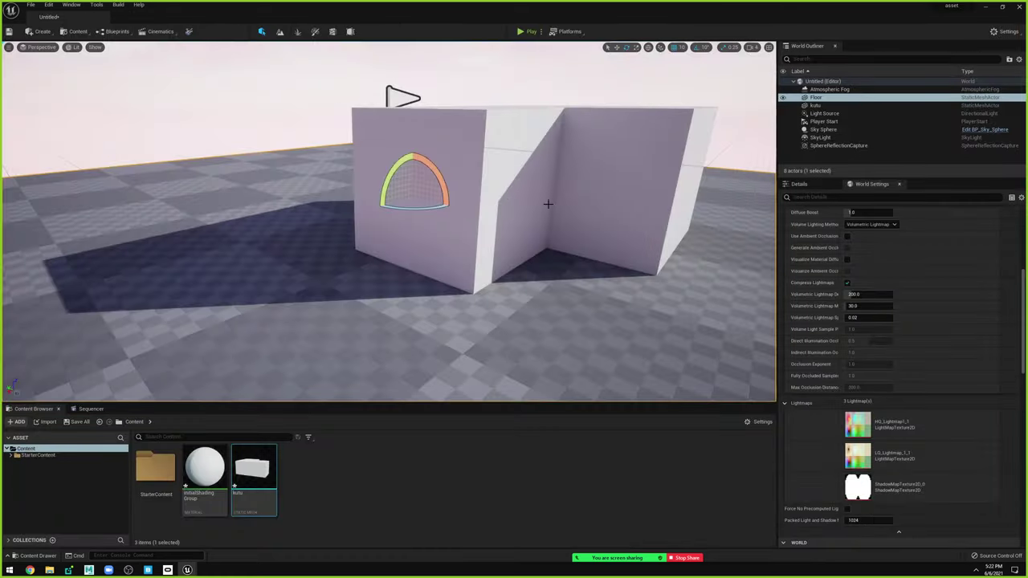
left_click(547, 204)
scroll(843, 274, "up", 3)
scroll(842, 274, "up", 4)
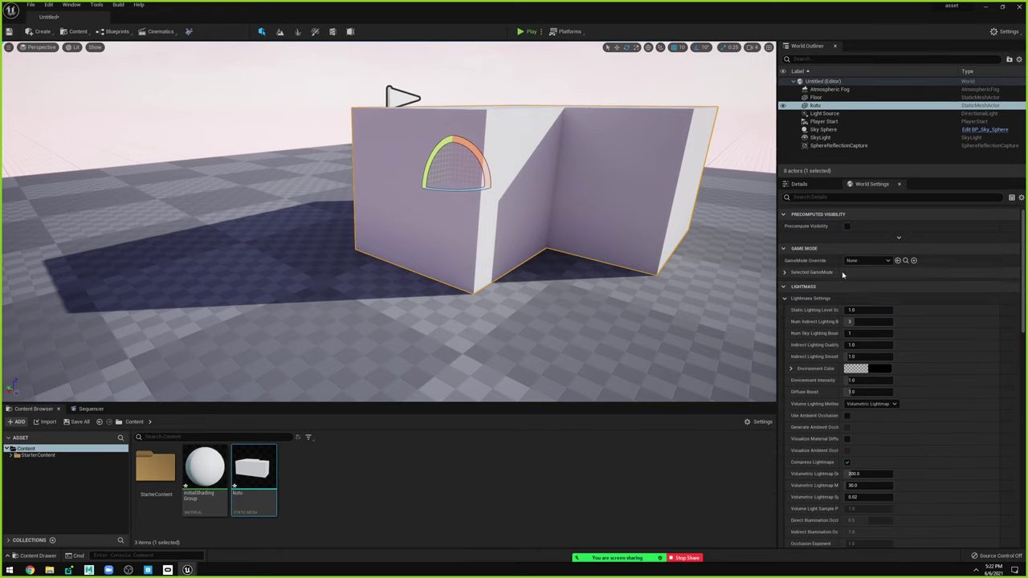
scroll(839, 289, "down", 3)
scroll(827, 323, "down", 3)
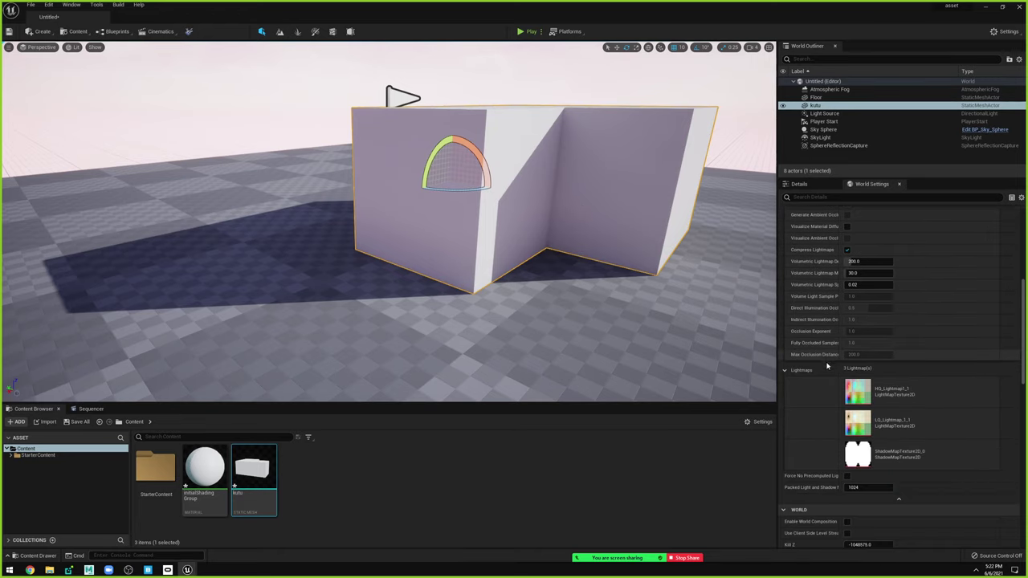
scroll(828, 392, "down", 2)
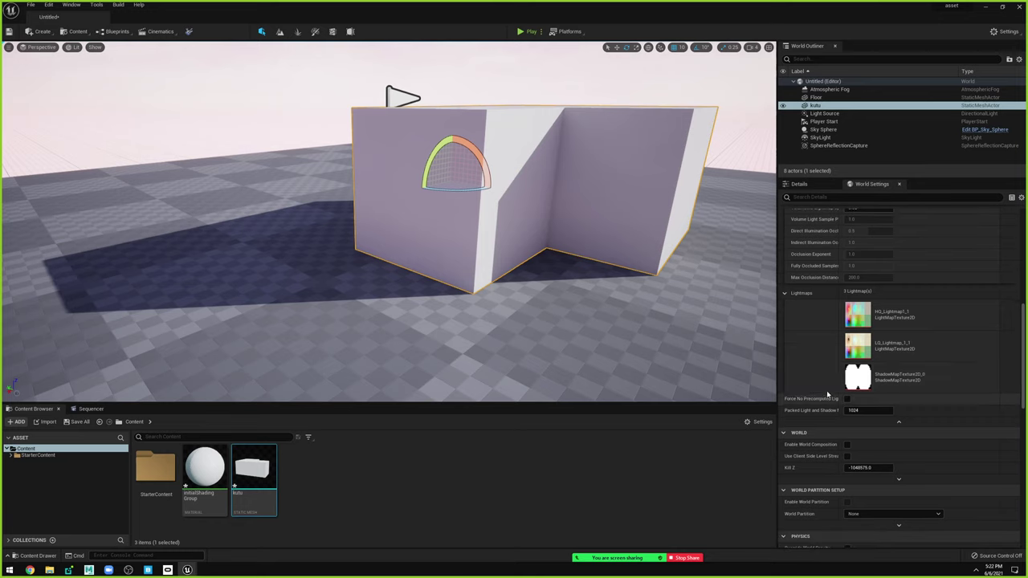
scroll(827, 391, "up", 3)
left_click(704, 266)
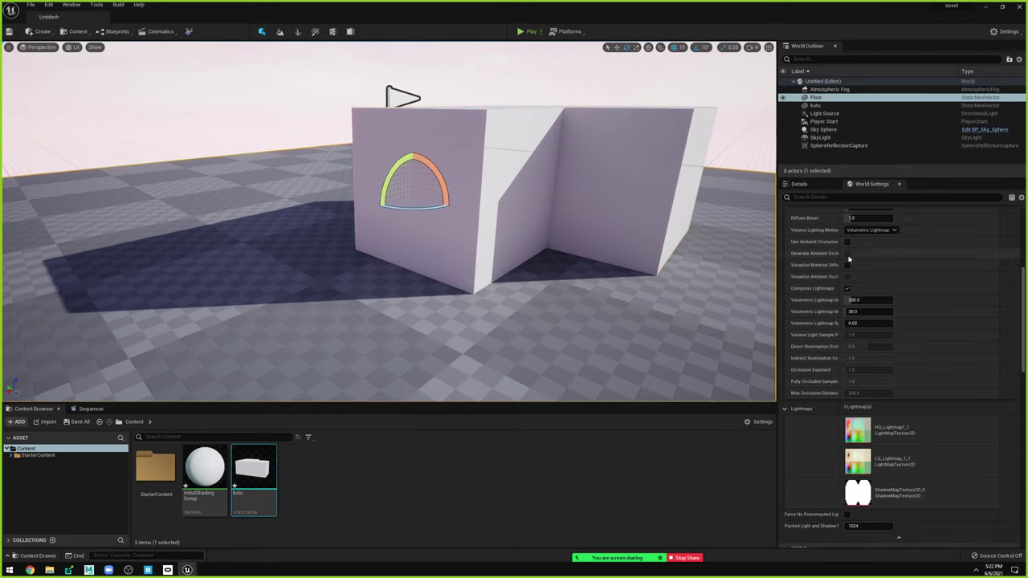
left_click(799, 184)
scroll(892, 362, "up", 1)
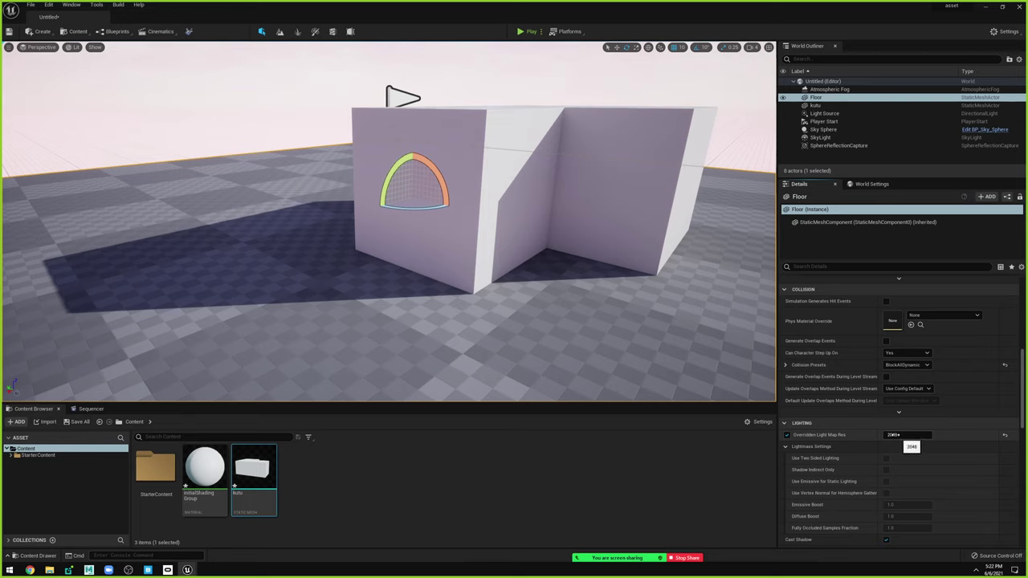
left_click(815, 105)
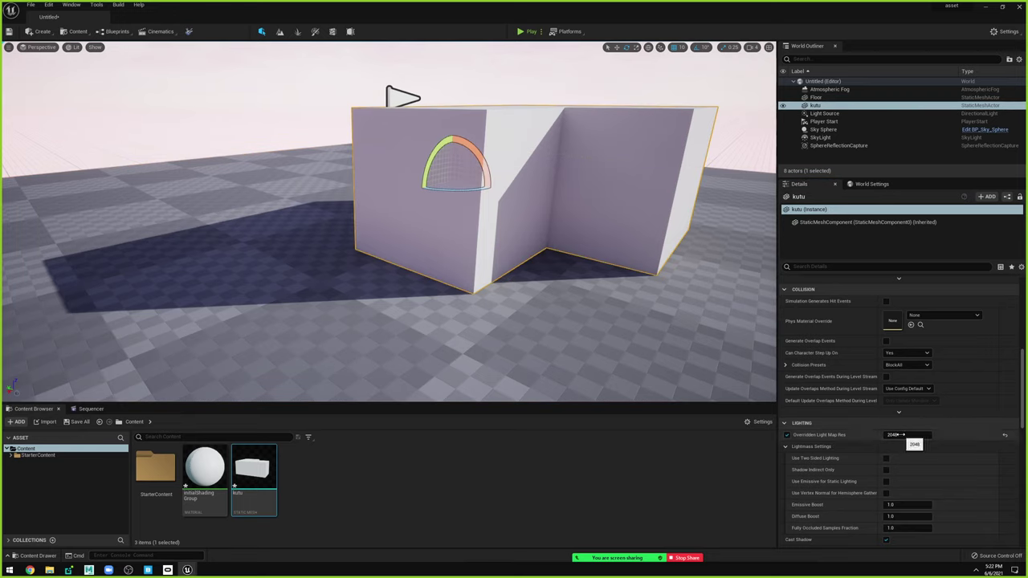
scroll(851, 326, "down", 5)
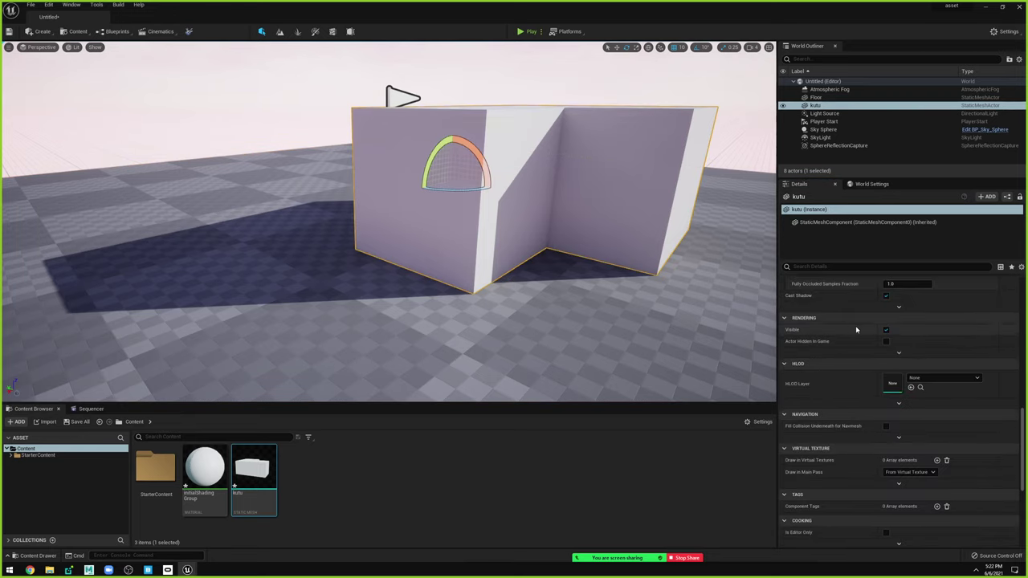
scroll(856, 309, "up", 3)
scroll(852, 301, "up", 3)
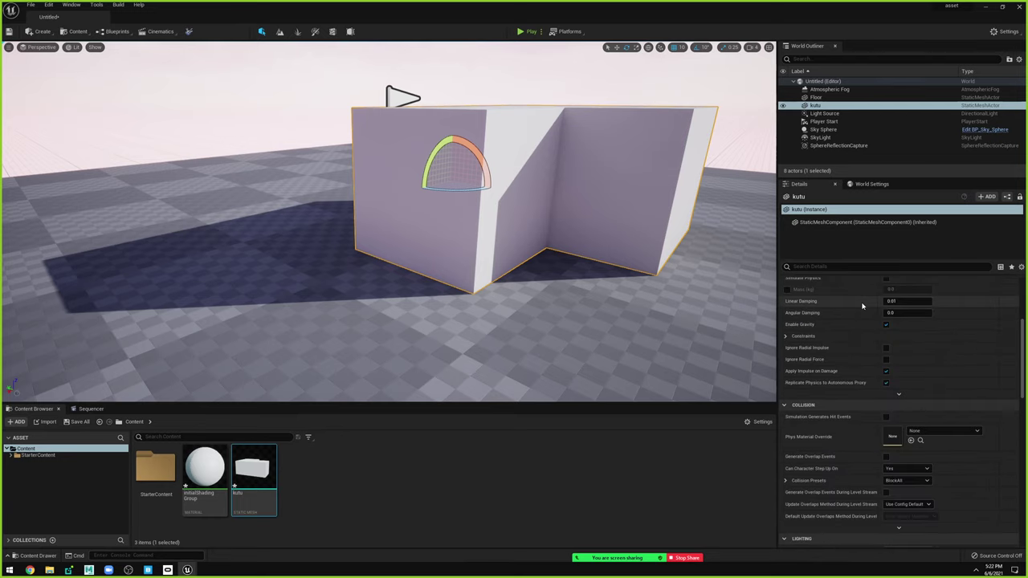
scroll(845, 290, "up", 3)
scroll(836, 281, "up", 3)
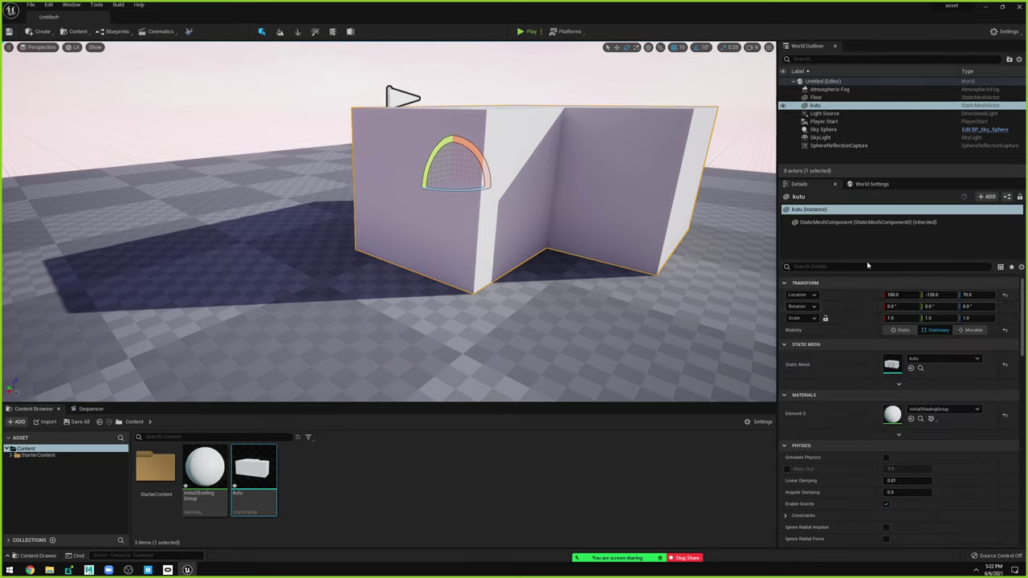
left_click(871, 184)
scroll(845, 295, "up", 2)
scroll(860, 310, "up", 2)
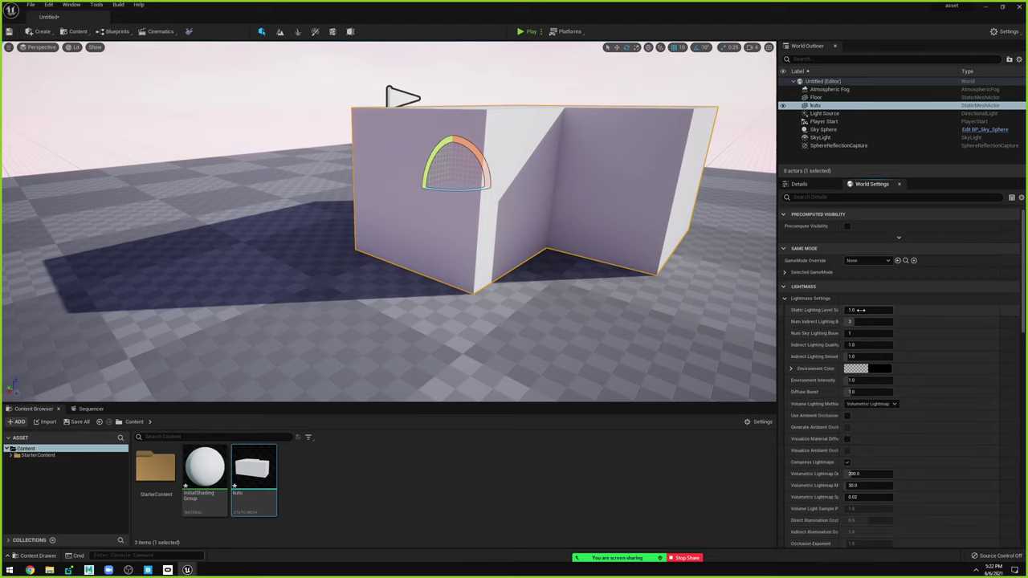
left_click(786, 299)
left_click(785, 300)
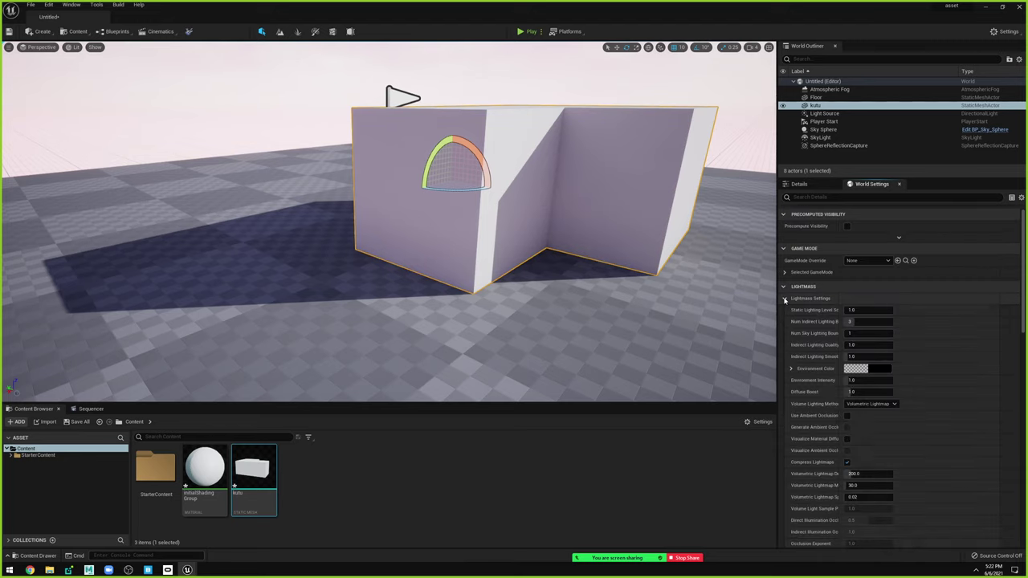
scroll(879, 384, "down", 2)
scroll(879, 384, "down", 2)
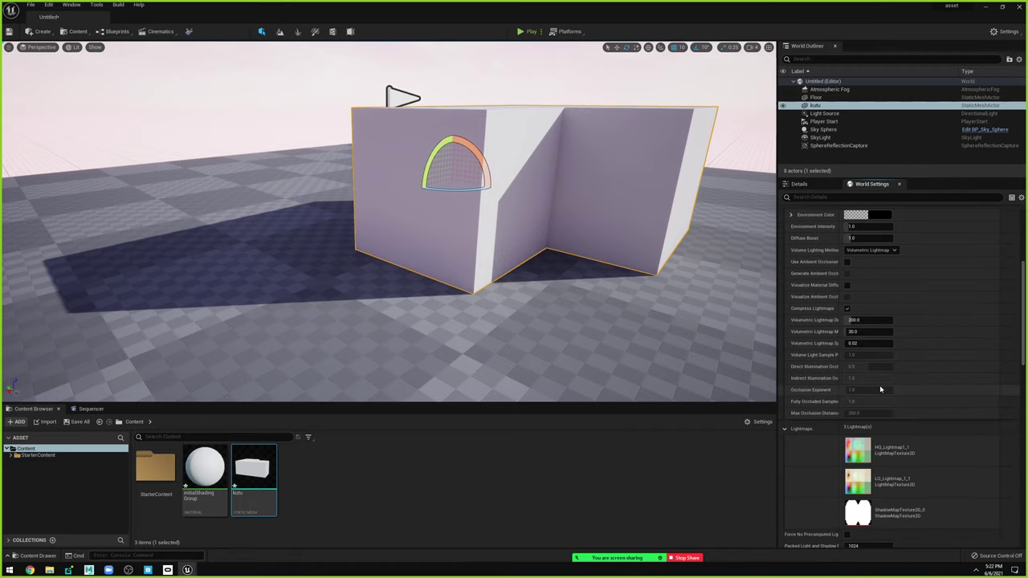
scroll(875, 385, "down", 2)
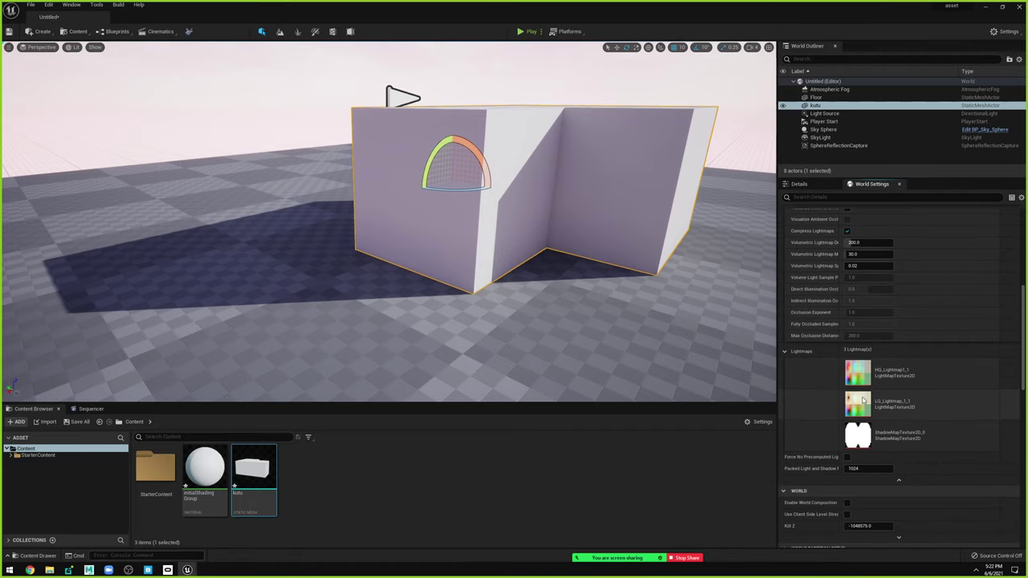
double_click(860, 376)
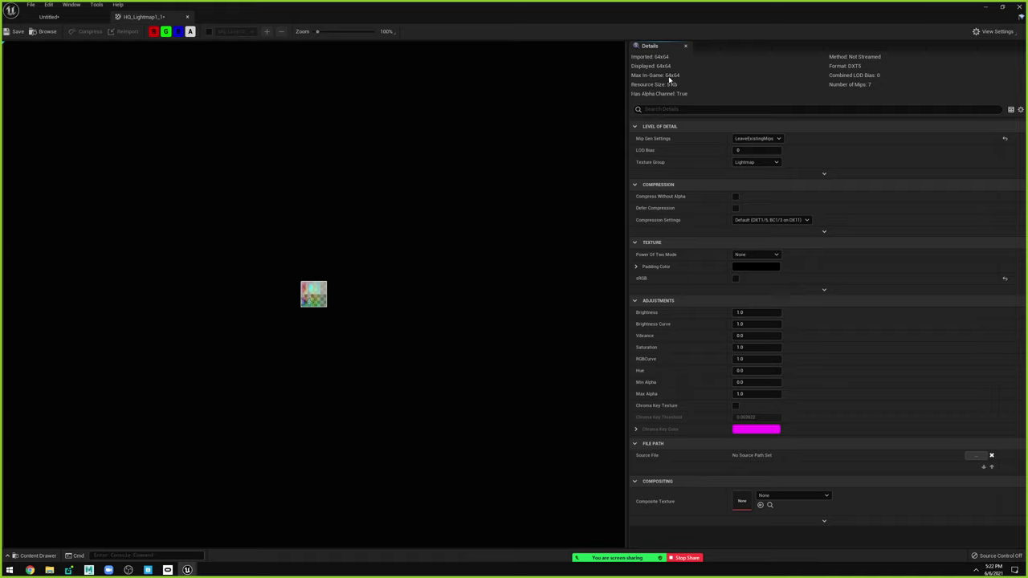
left_click(187, 16)
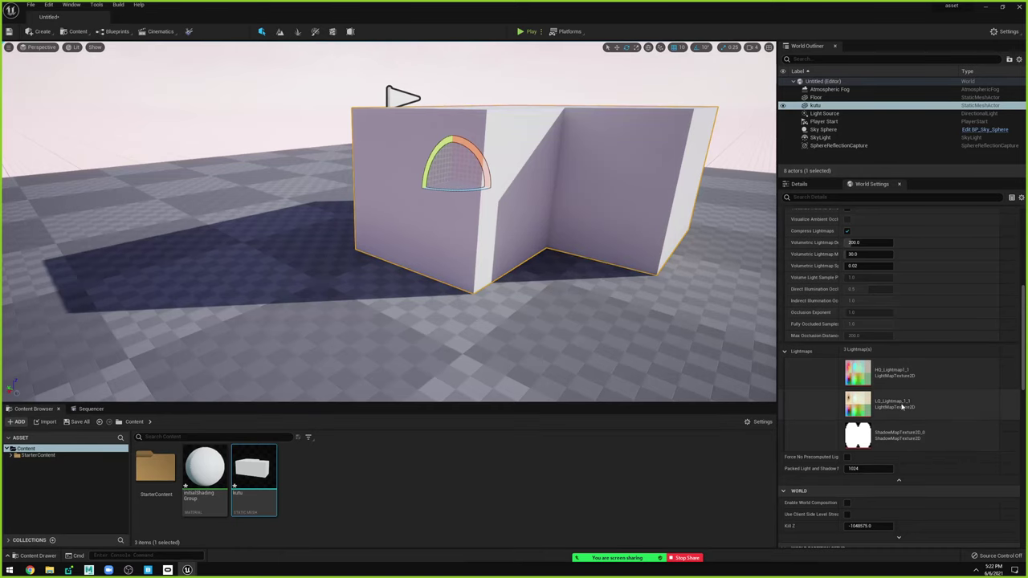
double_click(898, 441)
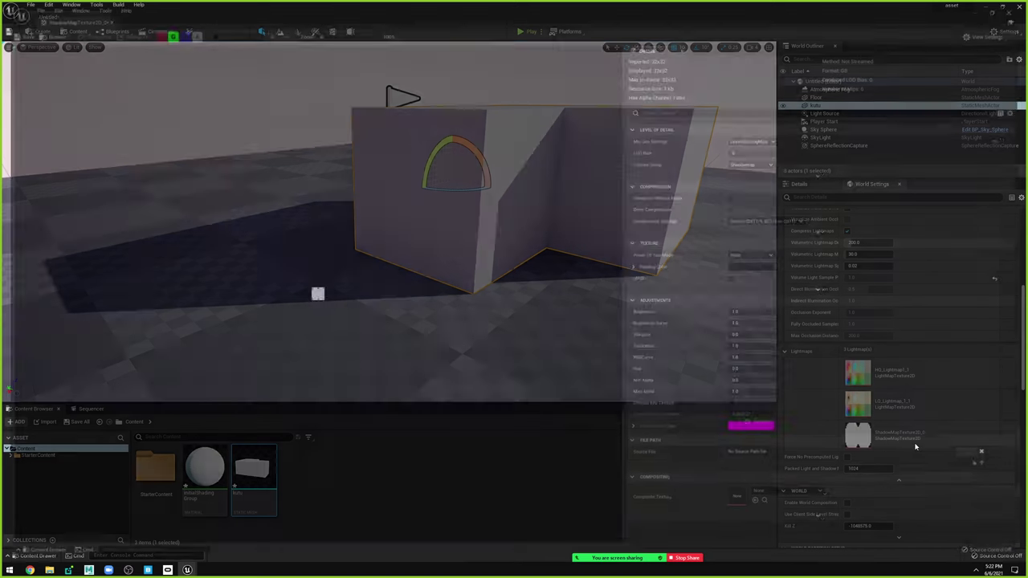
left_click(102, 16)
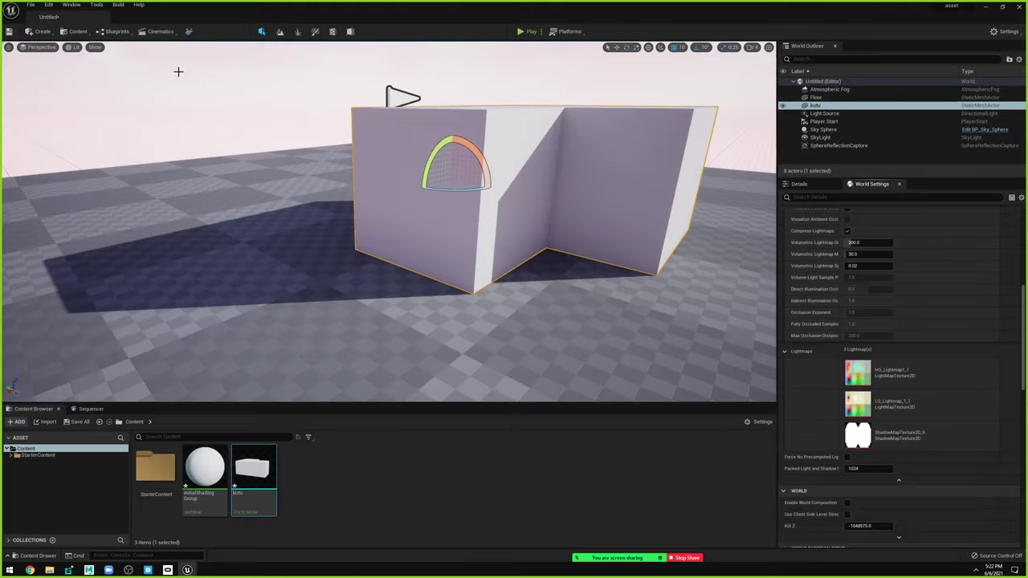
scroll(835, 378, "up", 5)
scroll(827, 337, "up", 4)
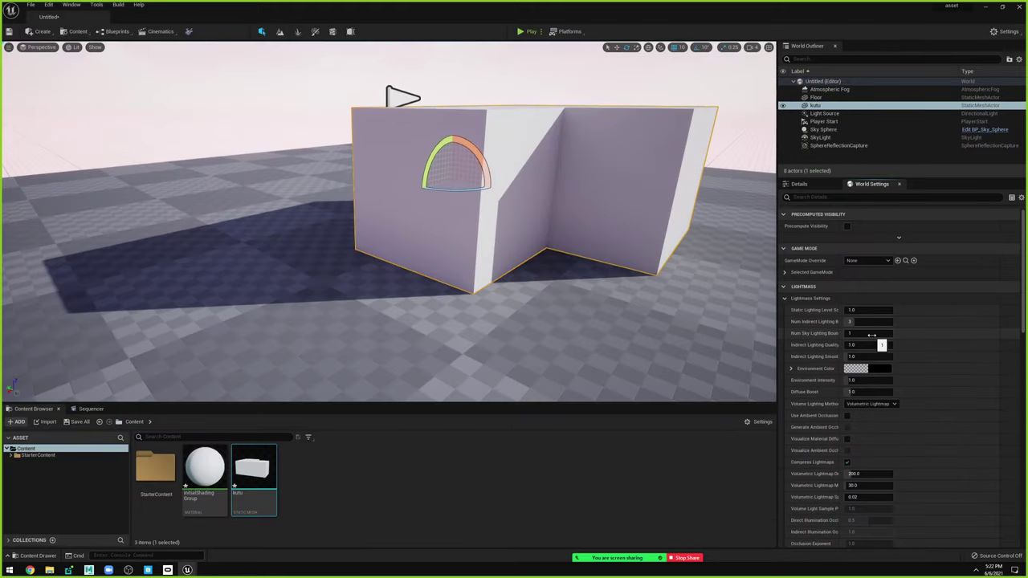
Set the kutu mesh's Mobility to Movable.
left_click(805, 185)
left_click_drag(417, 225, 482, 176, "alt")
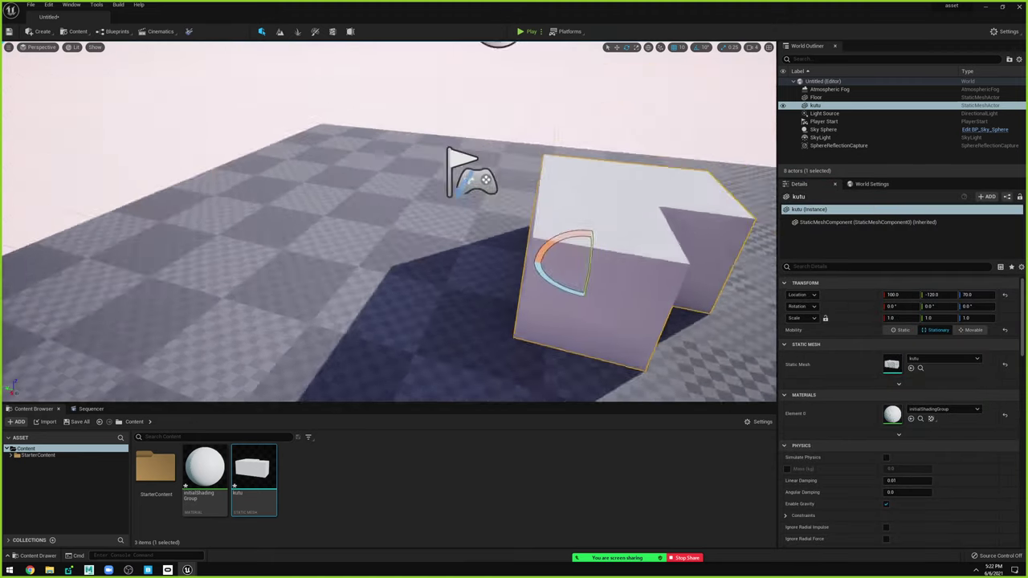
left_click(925, 330)
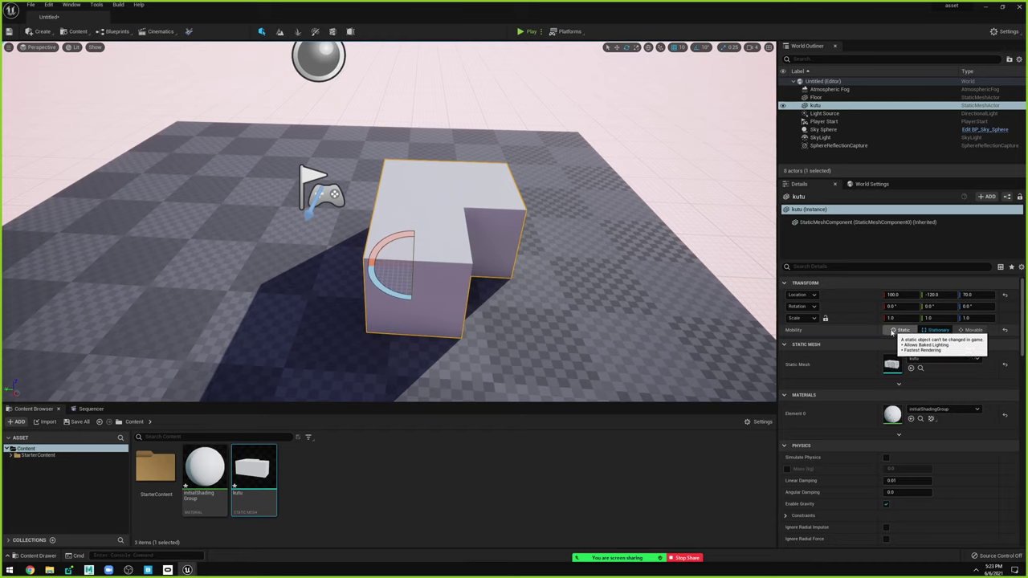
right_click_drag(498, 241, 449, 257)
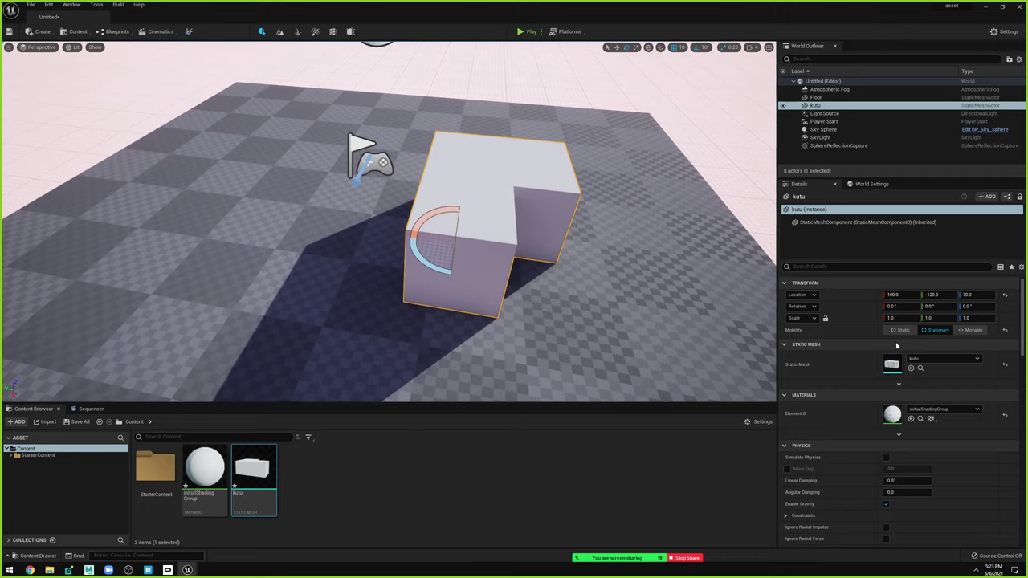
left_click(972, 331)
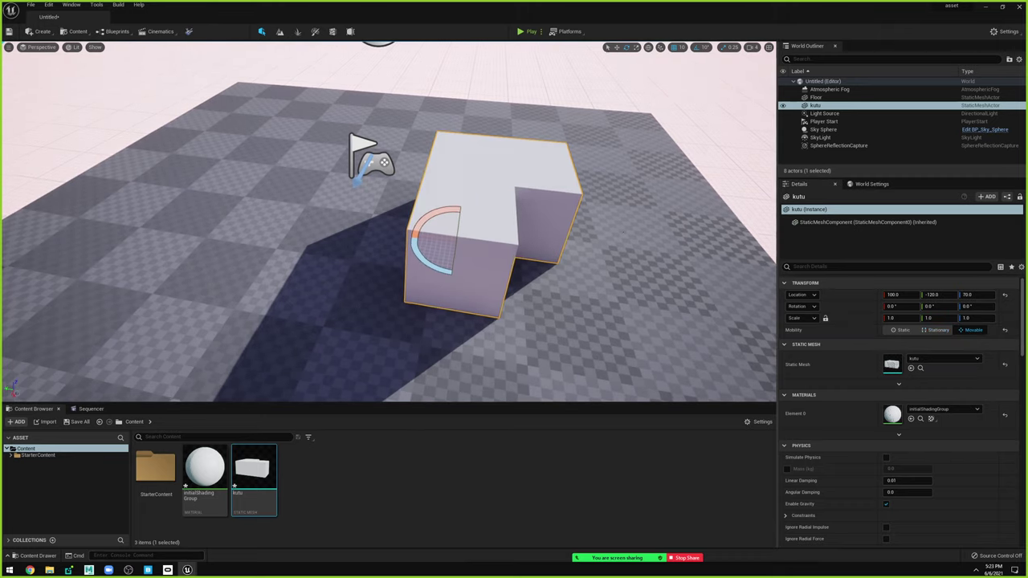
right_click_drag(594, 225, 588, 207)
Rotate the Light Source about 30° to swing the shadows, and open the kutu mesh asset.
left_click(631, 96)
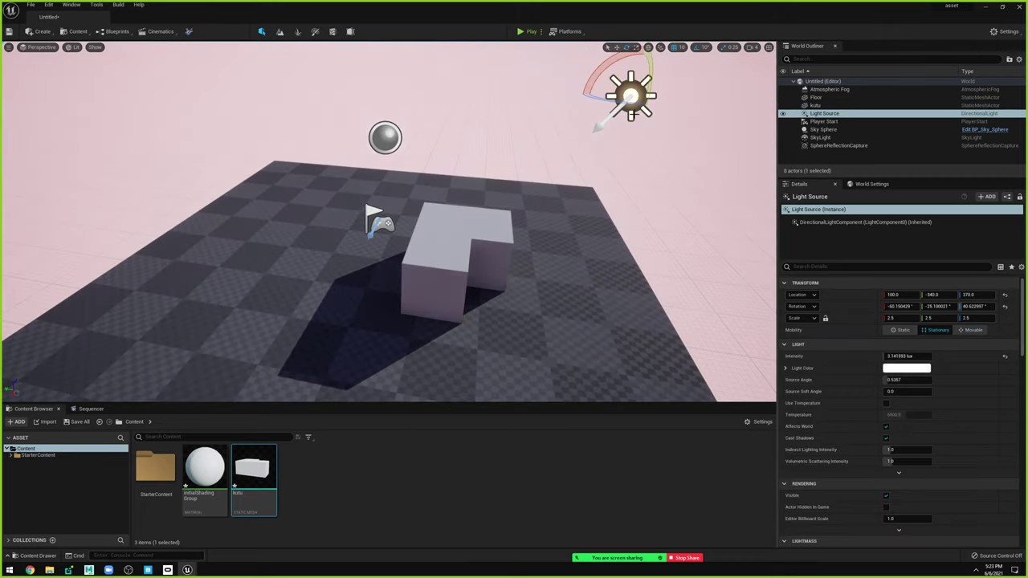
left_click_drag(612, 107, 652, 110)
double_click(261, 471)
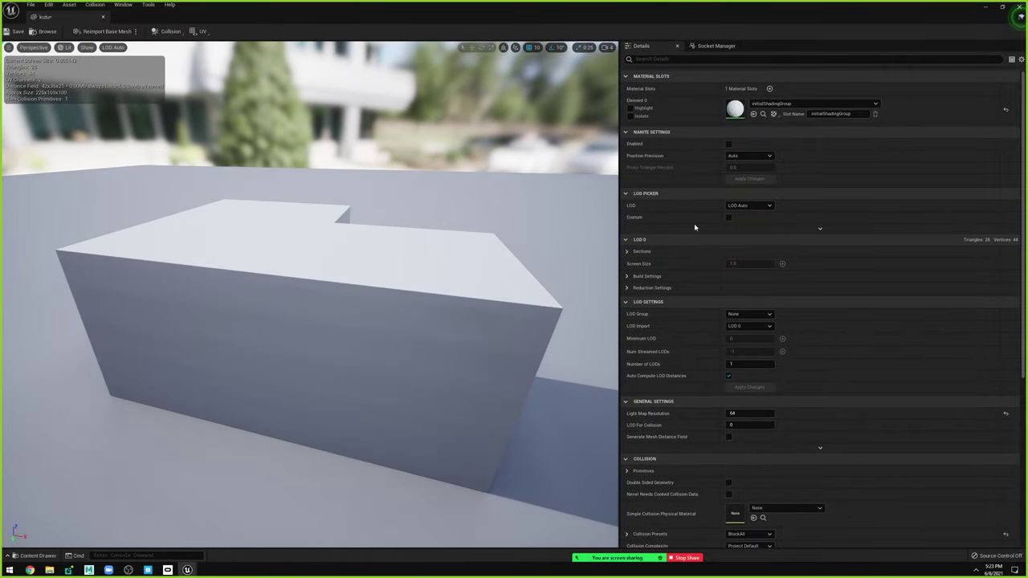
Raise the kutu mesh's Light Map Resolution from 64 to 1024 in General Settings.
scroll(716, 281, "down", 1)
scroll(716, 278, "down", 2)
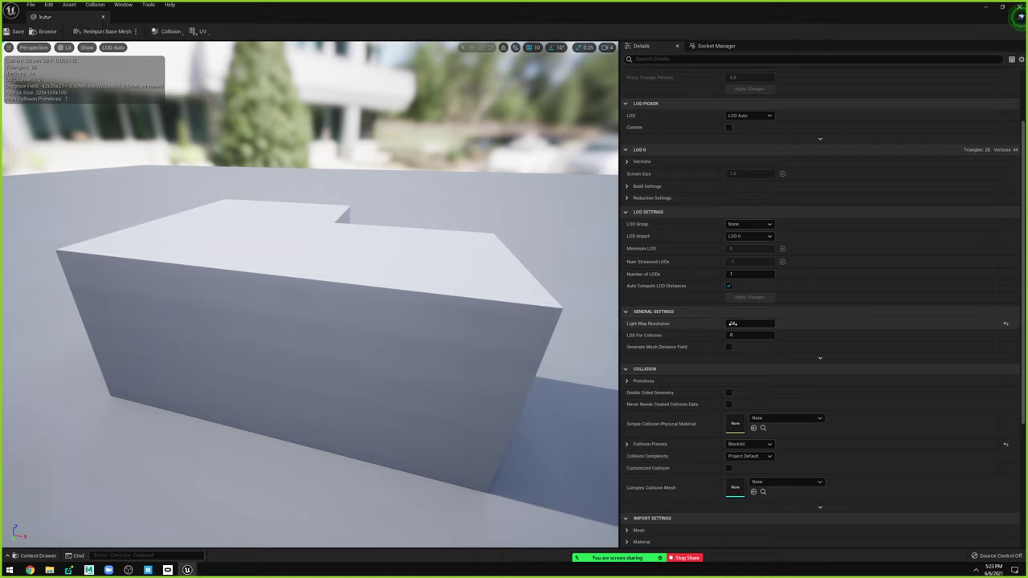
left_click(732, 323)
key("Return")
scroll(808, 306, "up", 2)
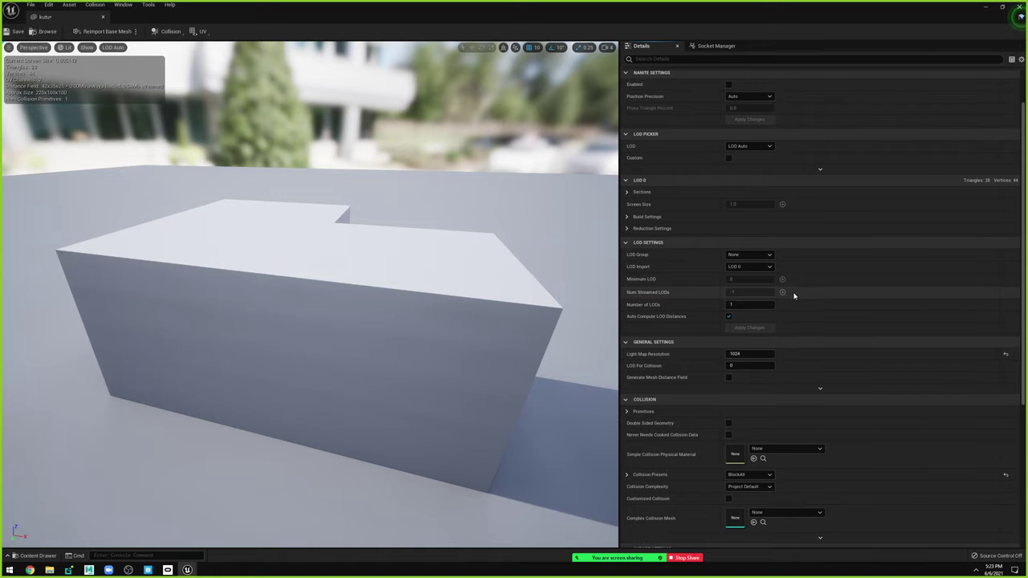
scroll(795, 313, "down", 5)
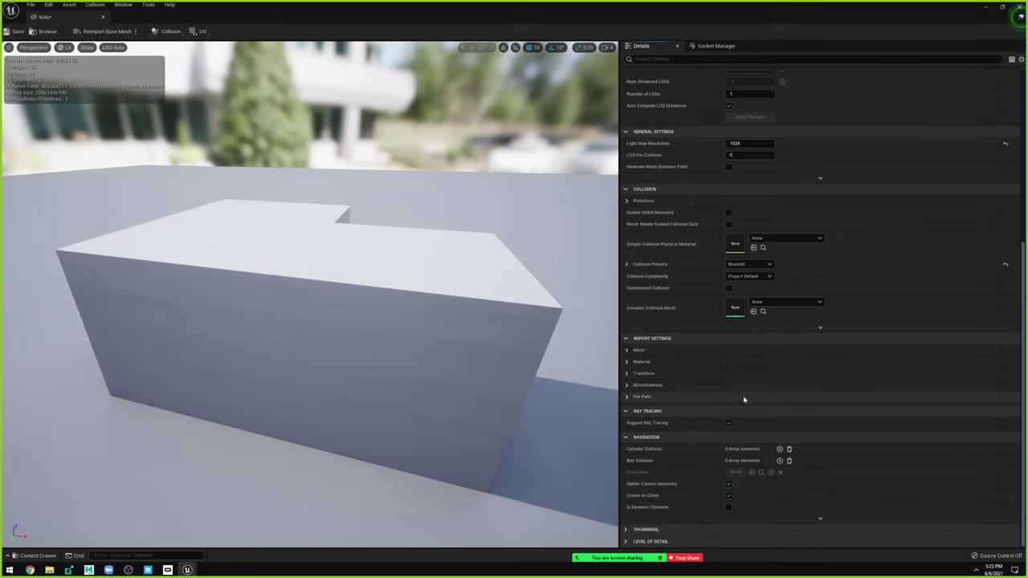
scroll(803, 356, "up", 6)
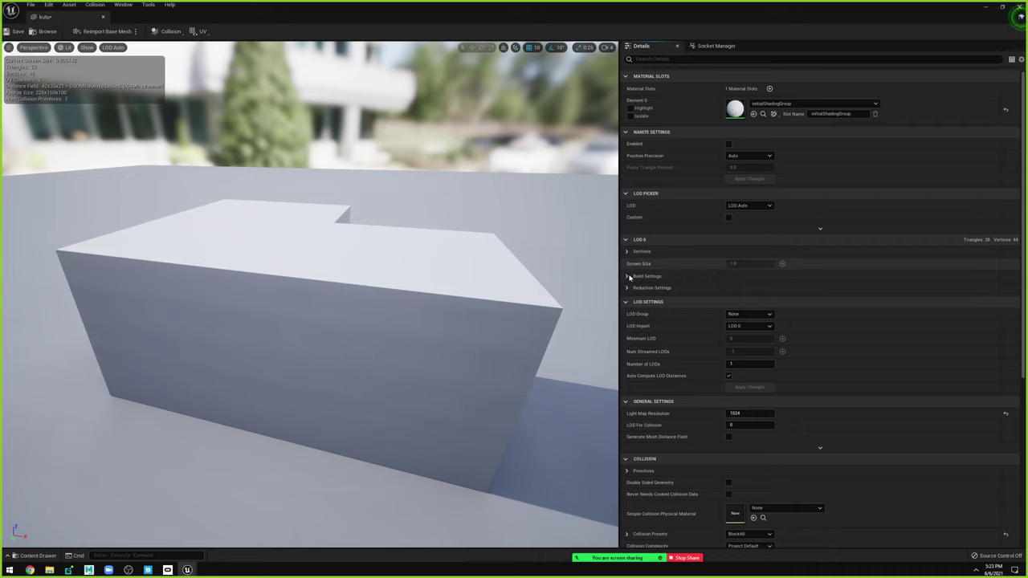
Expand LOD 0's Sections, Build and Reduction Settings and enable Custom LOD.
left_click(627, 276)
left_click(627, 276)
left_click(627, 287)
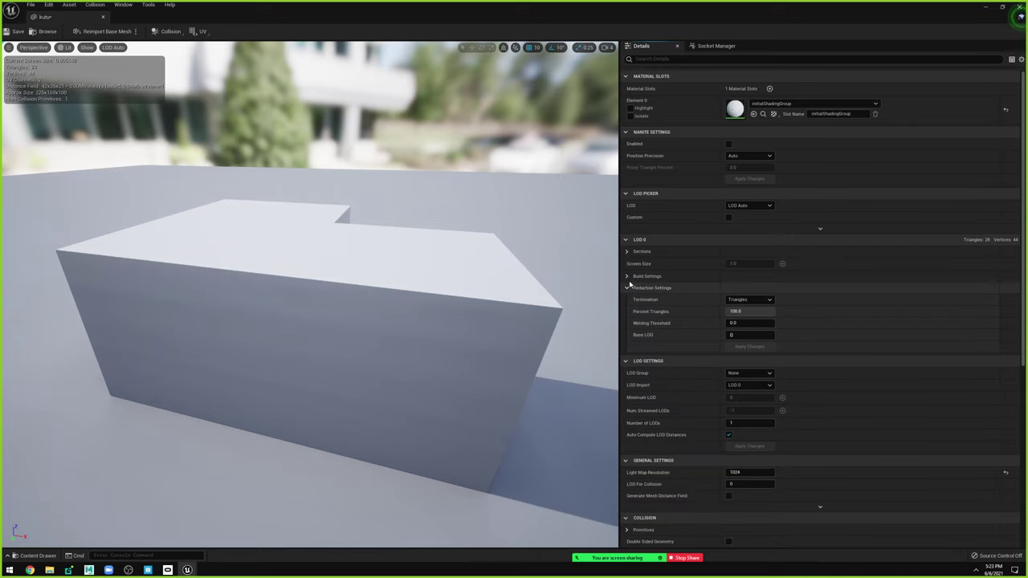
left_click(627, 251)
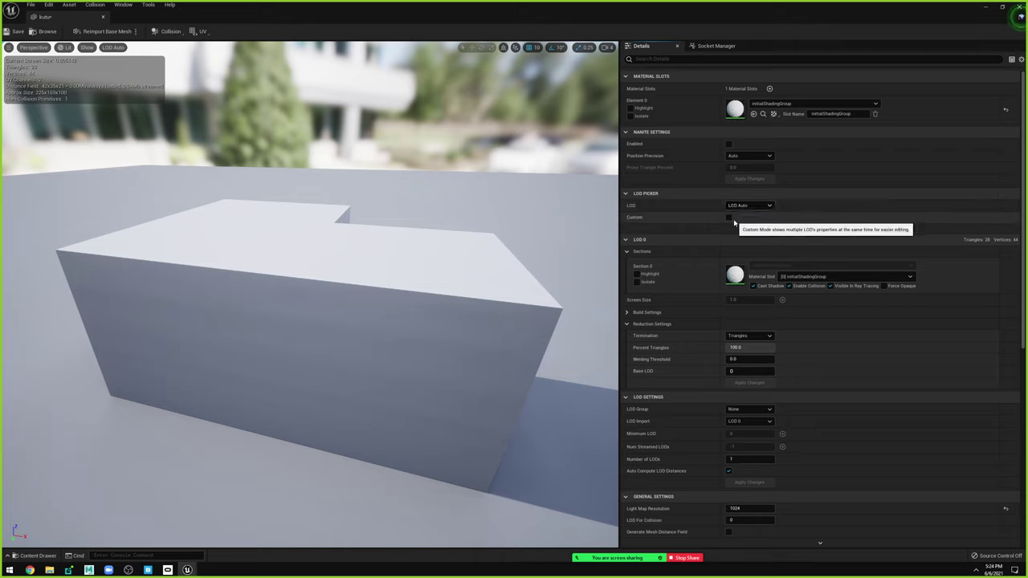
left_click(729, 217)
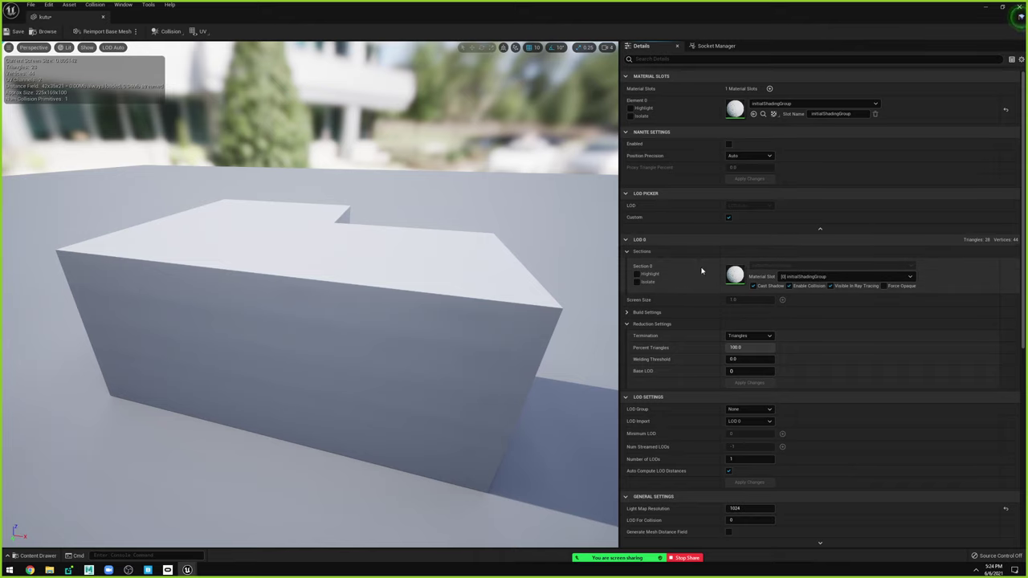
left_click(627, 313)
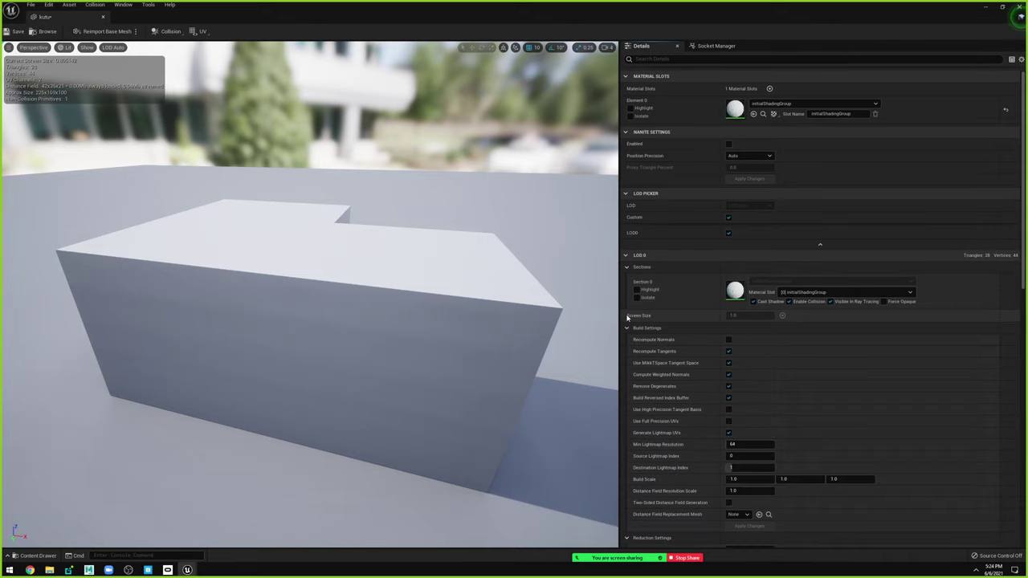
scroll(682, 328, "down", 3)
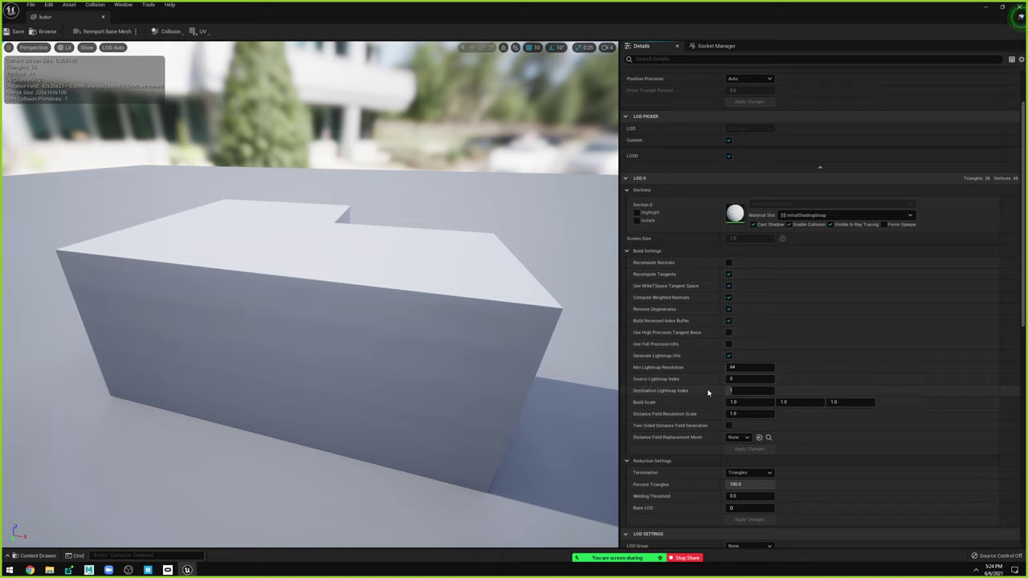
Overlay UV Channel 1 on the kutu mesh and switch to Maya.
left_click(203, 32)
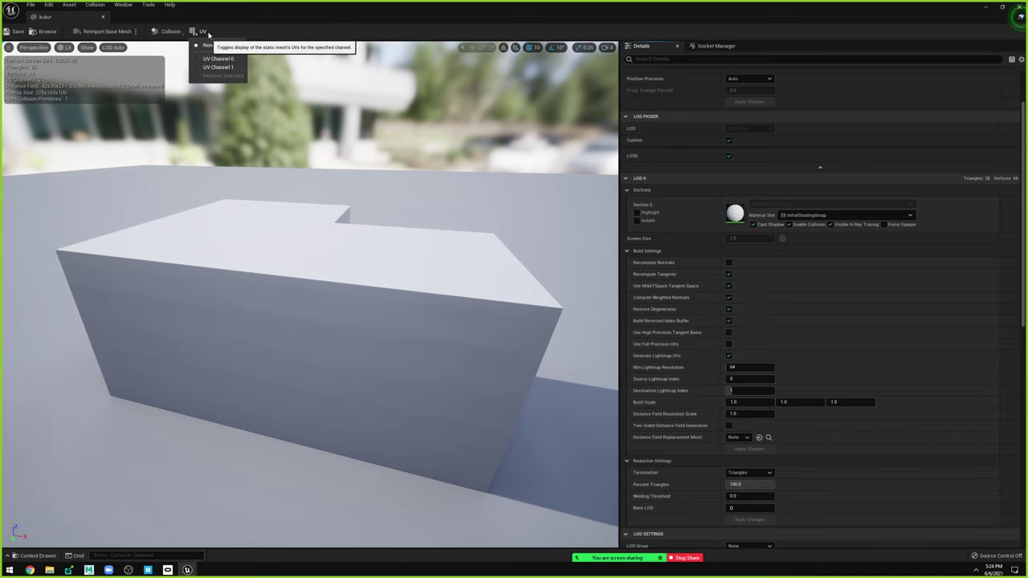
left_click(218, 67)
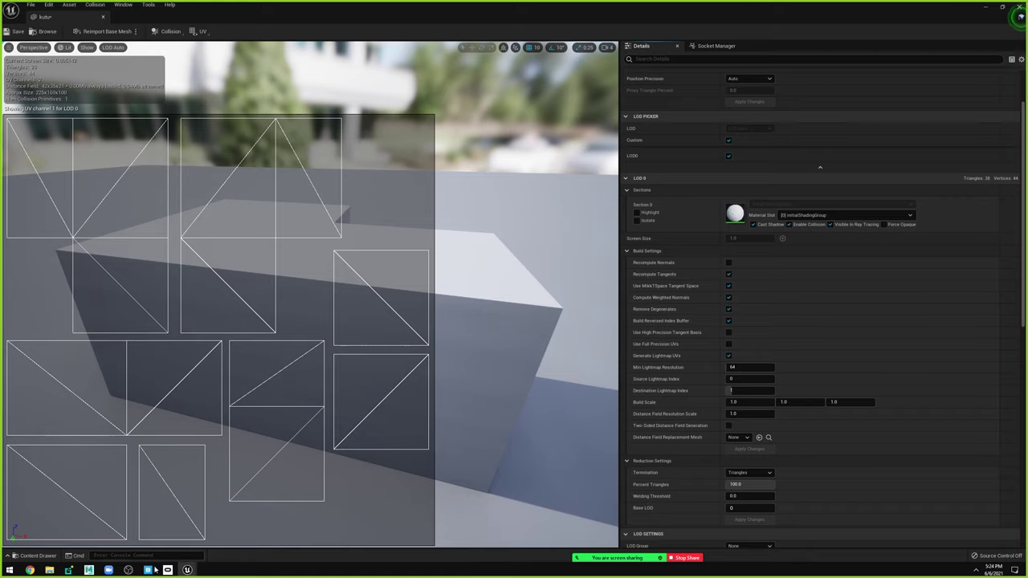
mouse_move(148, 570)
left_click(130, 537)
Open the cube's UV Editor in Maya, confirm map1 as the UV set, then close it.
key("space")
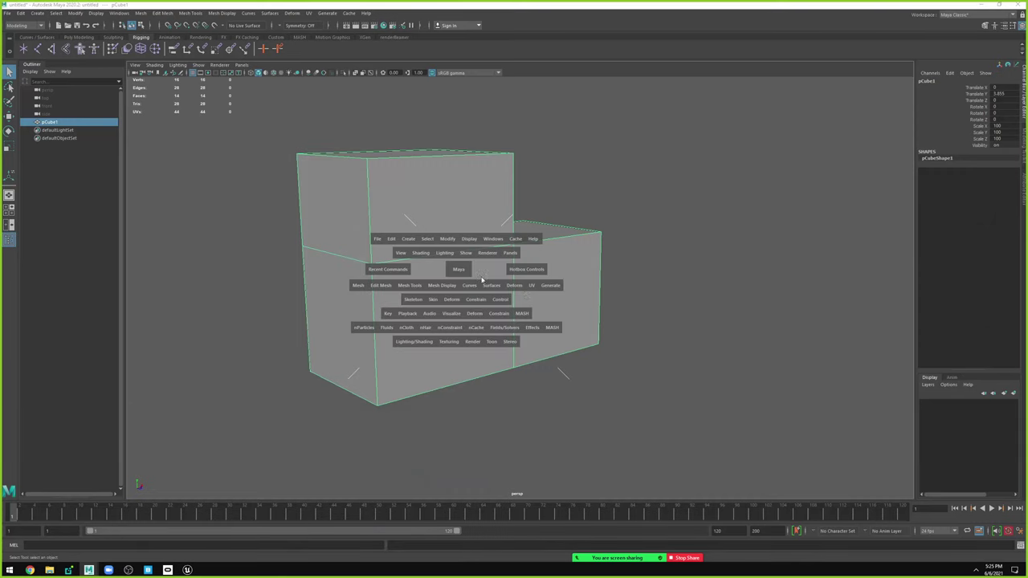
left_click_drag(530, 285, 542, 302)
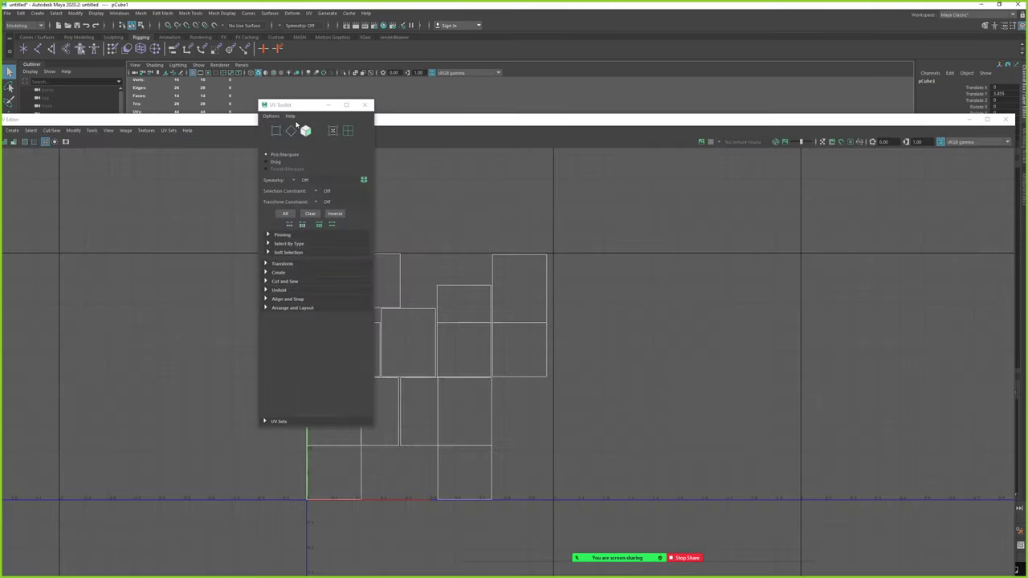
left_click(365, 104)
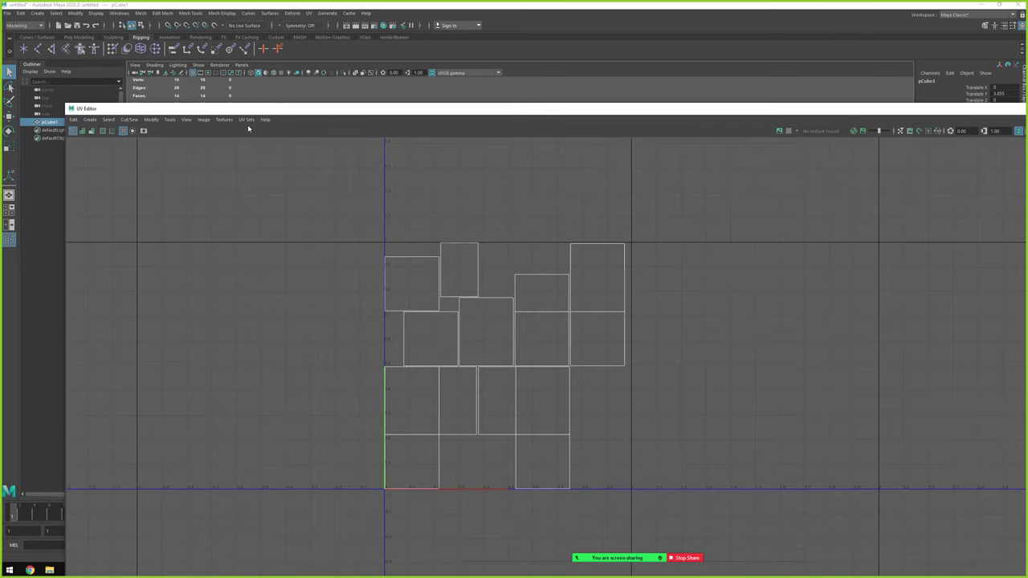
left_click(246, 120)
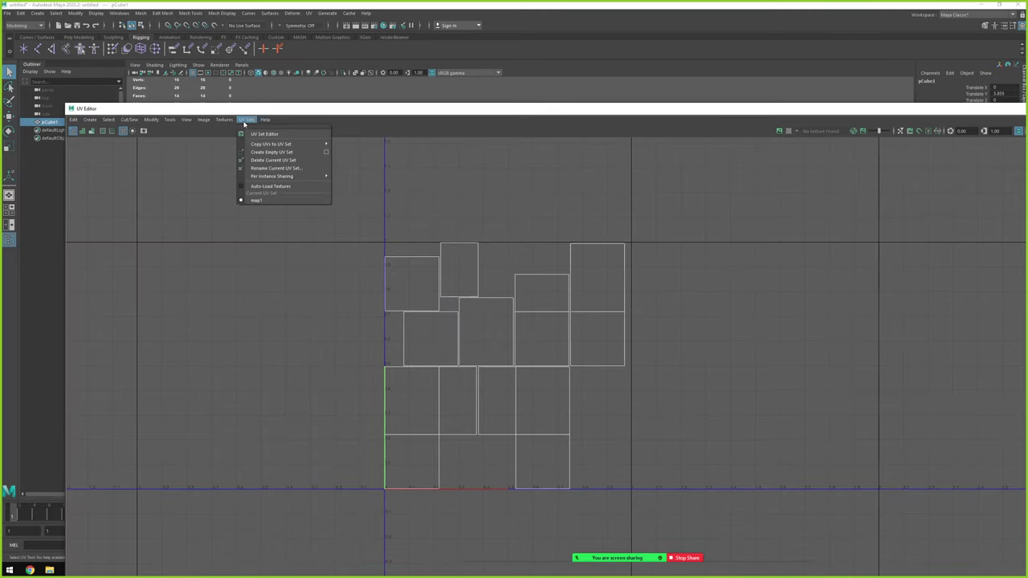
left_click(272, 201)
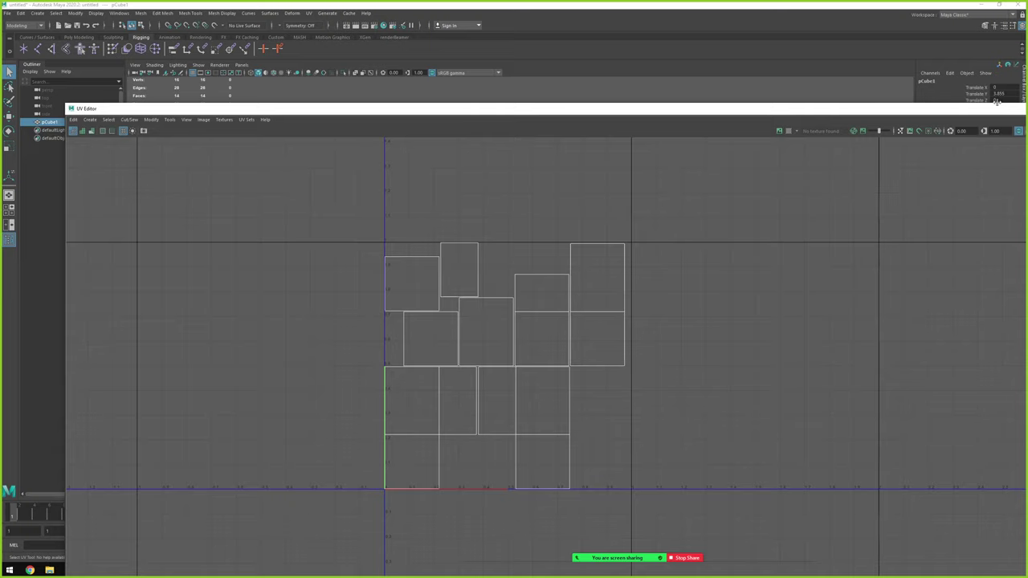
left_click_drag(997, 103, 837, 106)
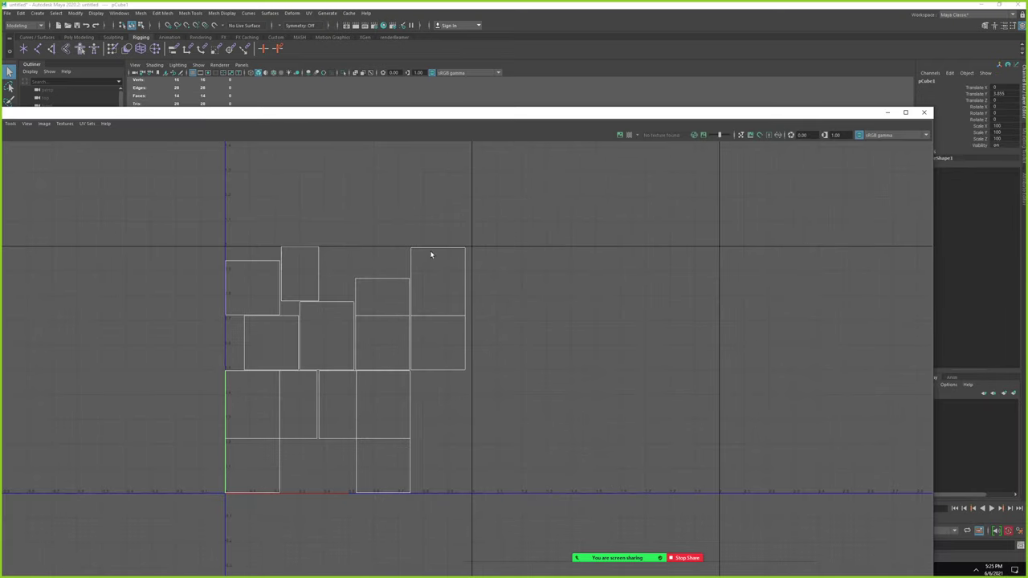
left_click(923, 112)
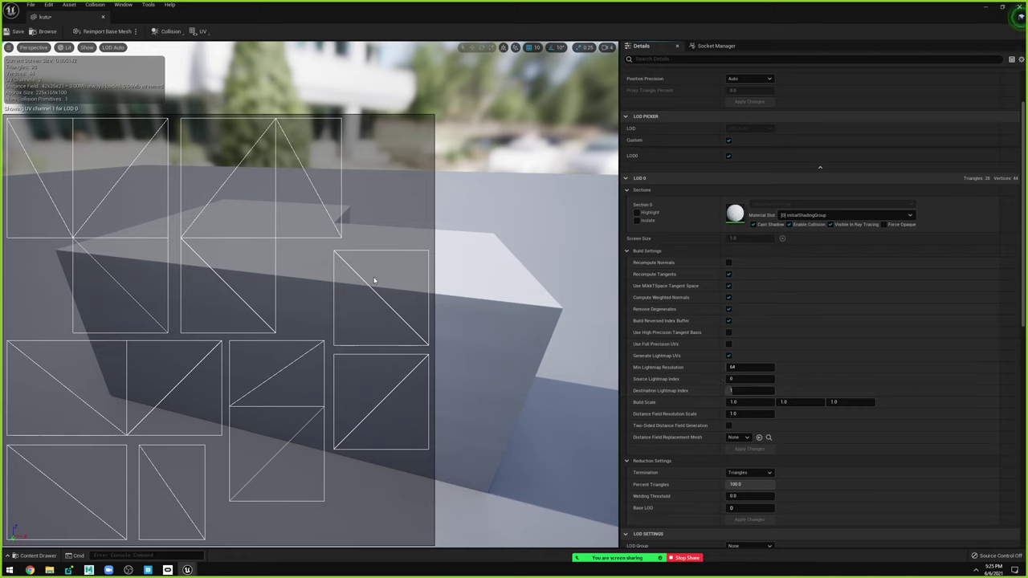
Orbit around the kutu mesh and set the UV overlay to None.
scroll(850, 402, "down", 1)
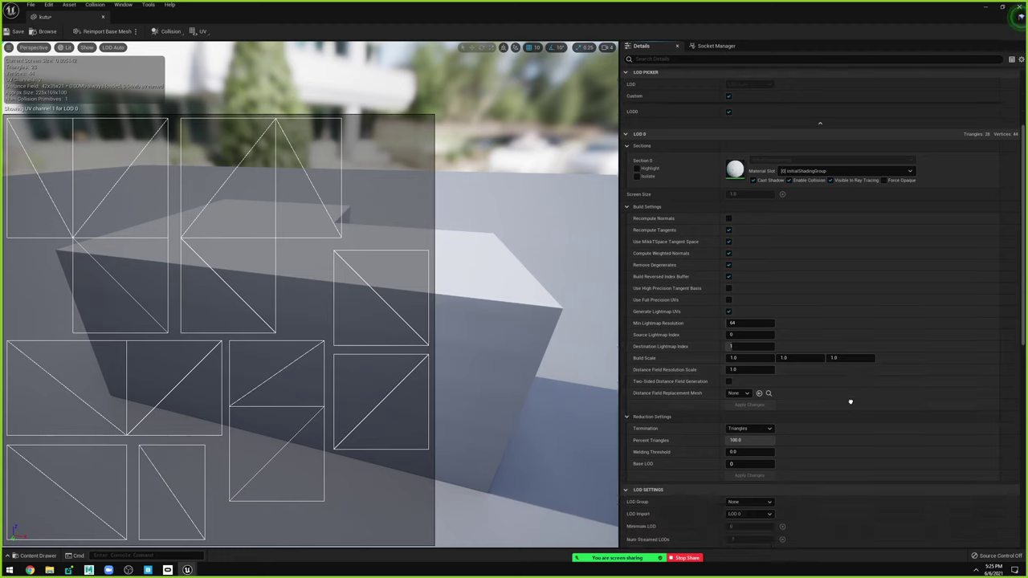
scroll(850, 401, "down", 3)
scroll(850, 402, "down", 2)
scroll(851, 401, "down", 2)
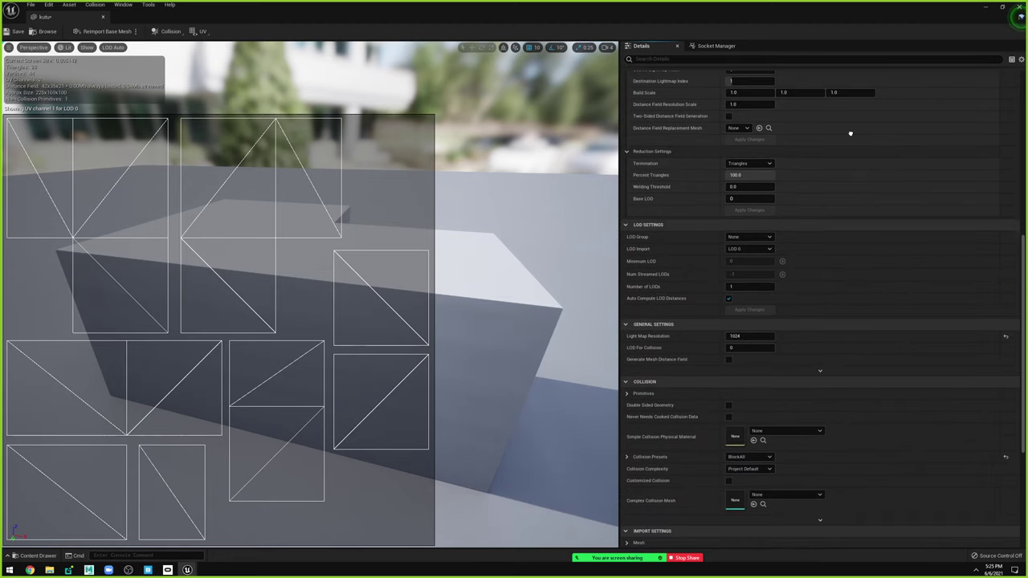
scroll(850, 133, "down", 1)
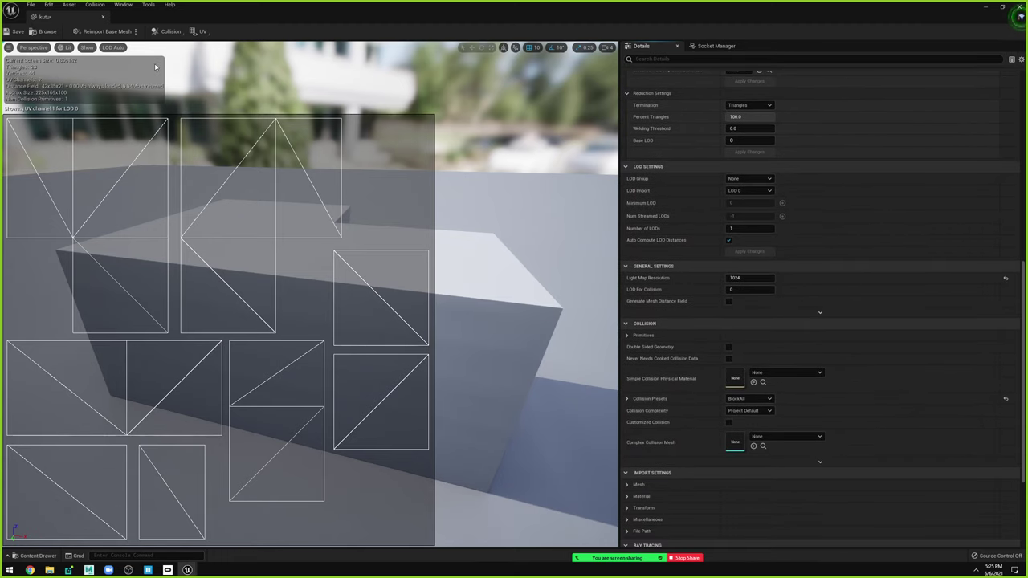
left_click_drag(466, 232, 514, 233)
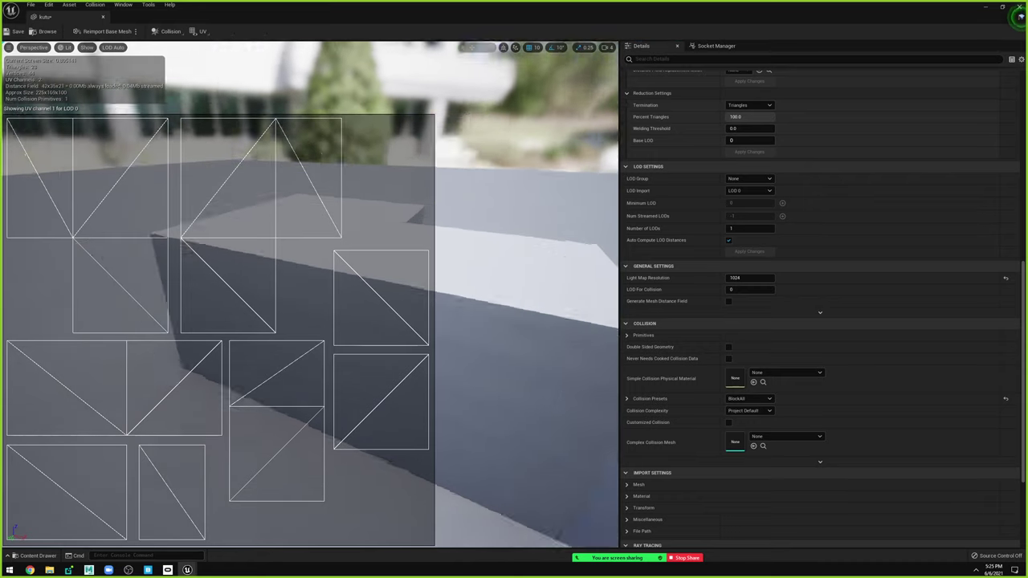
scroll(464, 233, "down", 3)
scroll(439, 225, "down", 3)
scroll(439, 224, "up", 2)
scroll(417, 270, "up", 2)
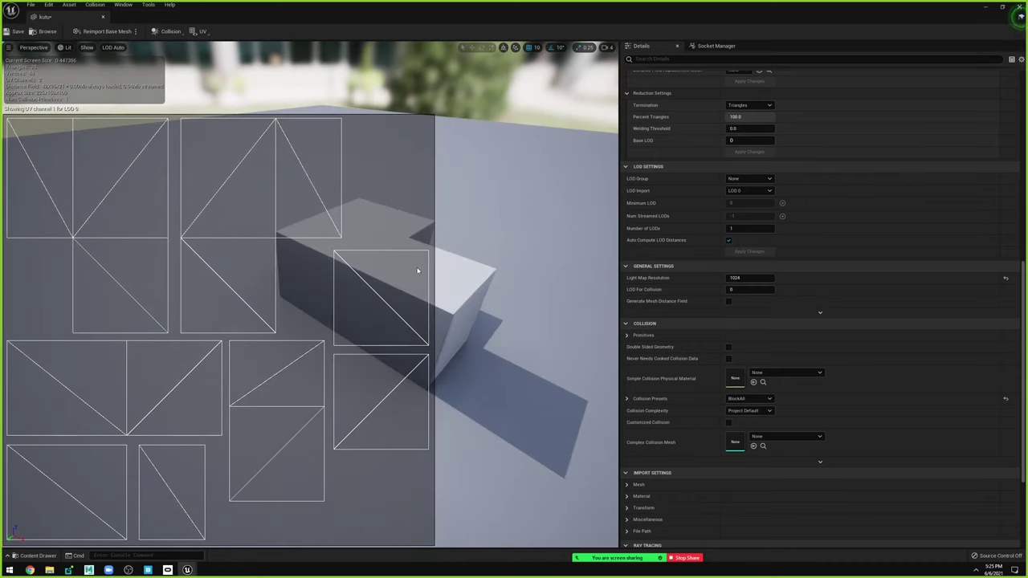
left_click(201, 31)
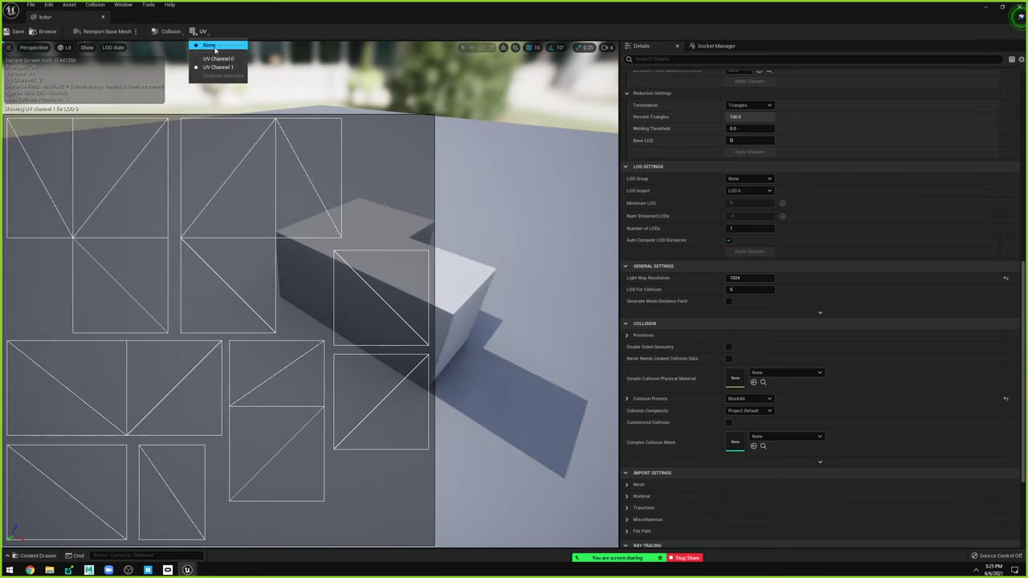
left_click(213, 46)
In Maya, extrude the cube's faces three times: two side extensions and one upward from the top.
key("alt+Tab")
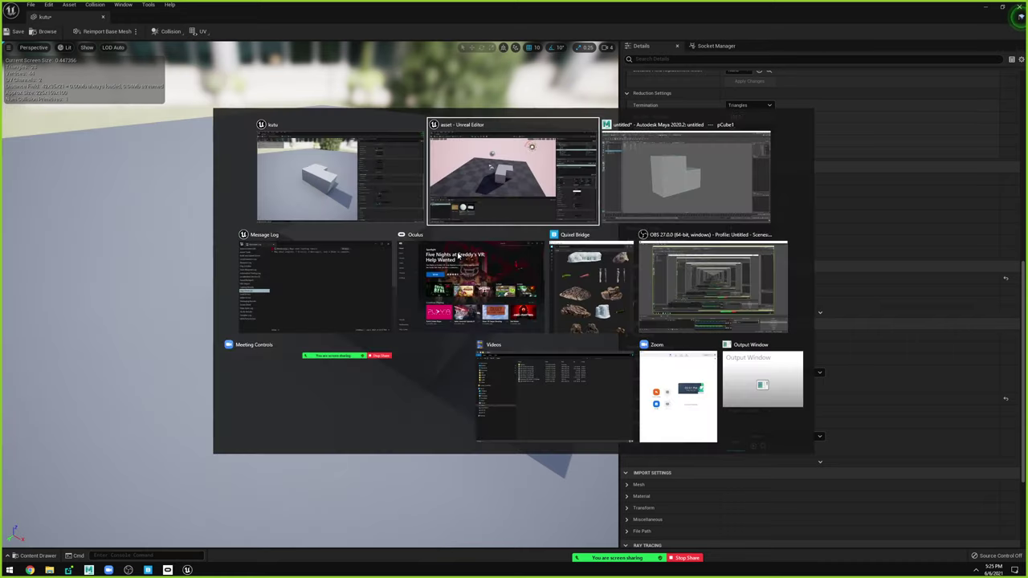
key("alt+Tab")
left_click(458, 329)
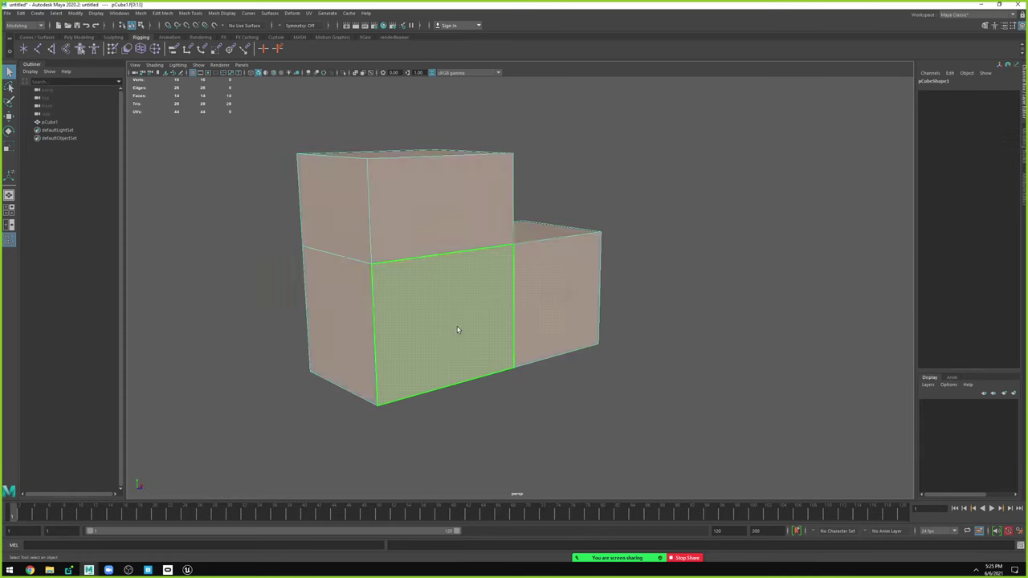
mouse_move(458, 330)
left_mouse_down("alt")
mouse_move(527, 372)
mouse_move(562, 344)
left_mouse_up("alt")
key("ctrl+e")
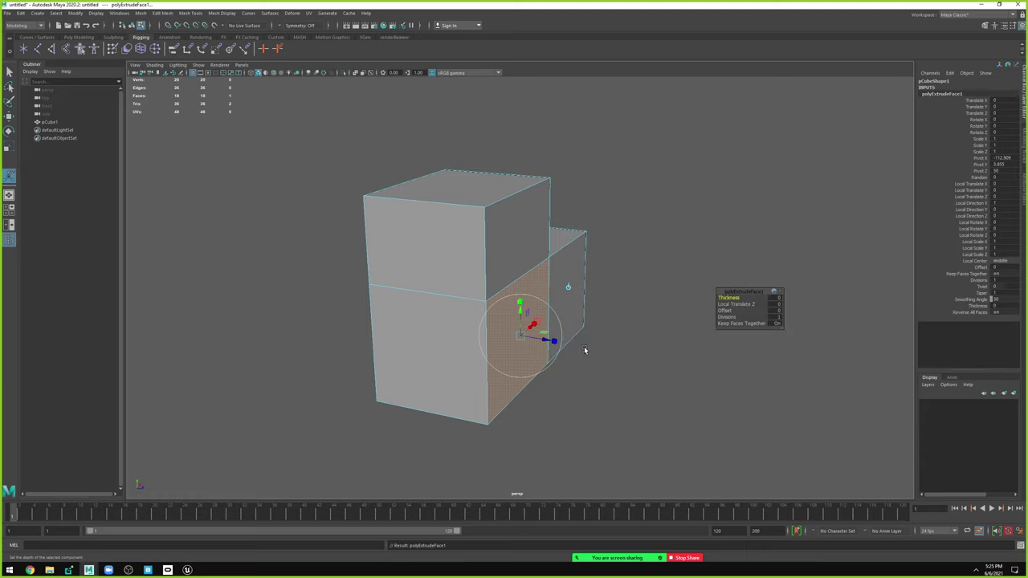
middle_click_drag(584, 350, 867, 337)
left_click(647, 383)
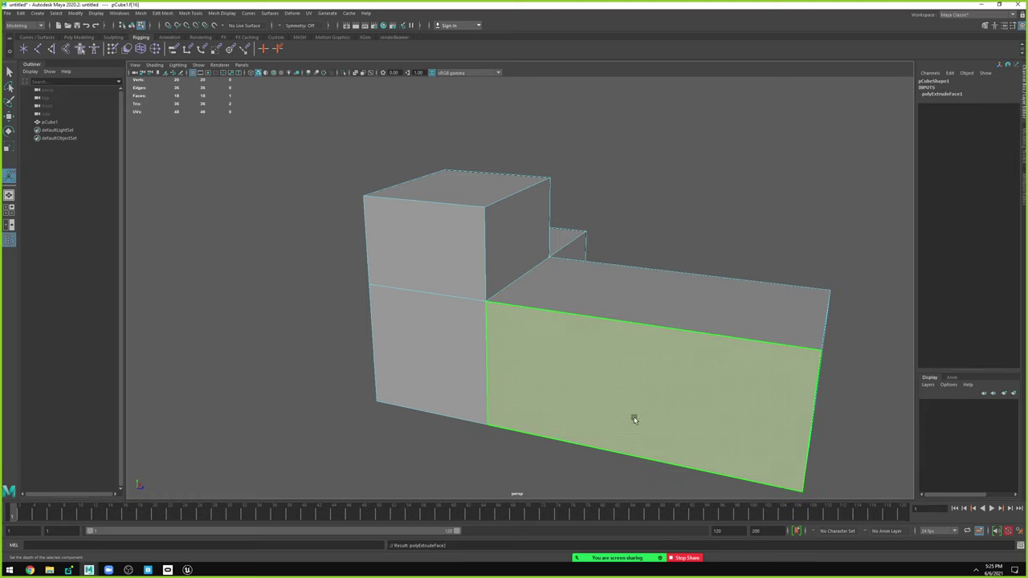
key("ctrl+e")
left_click_drag(634, 418, 357, 363, "alt")
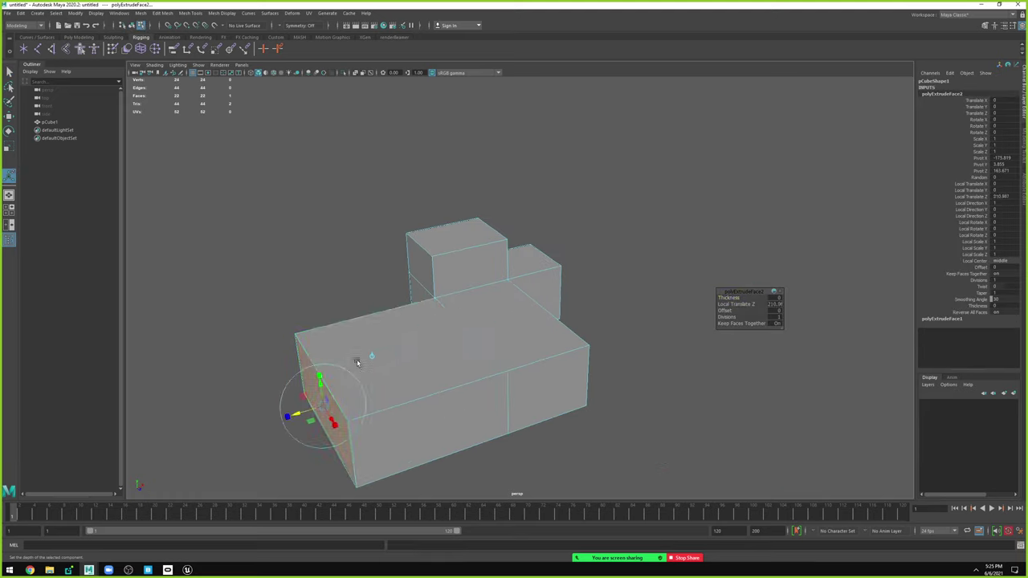
left_click(357, 363)
key("ctrl+e")
mouse_move(392, 323)
left_mouse_down()
mouse_move(395, 333)
mouse_move(391, 235)
left_mouse_up()
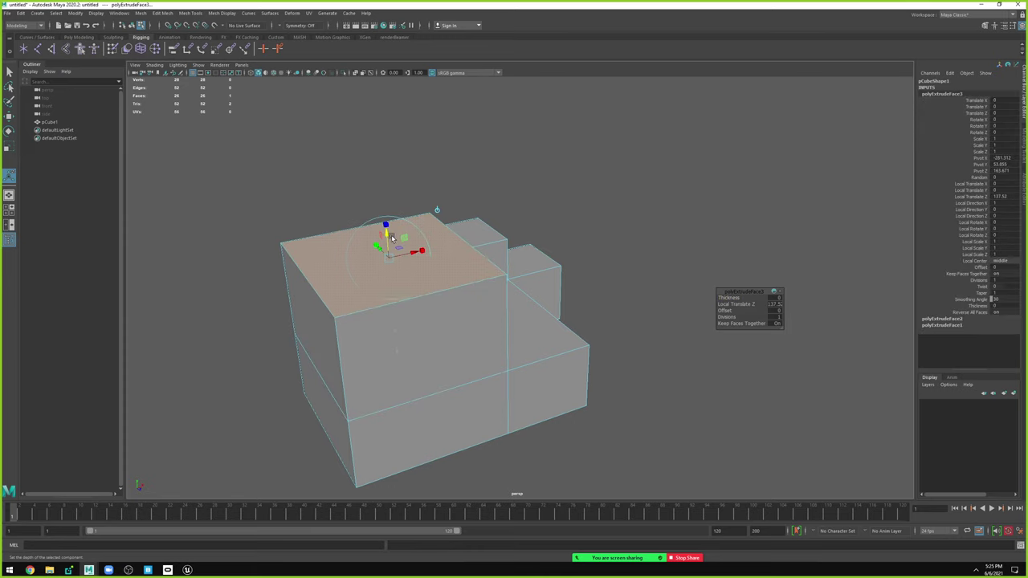
Apply automatic UV projection to the whole stepped block.
key("F8")
key("space")
left_click(574, 230)
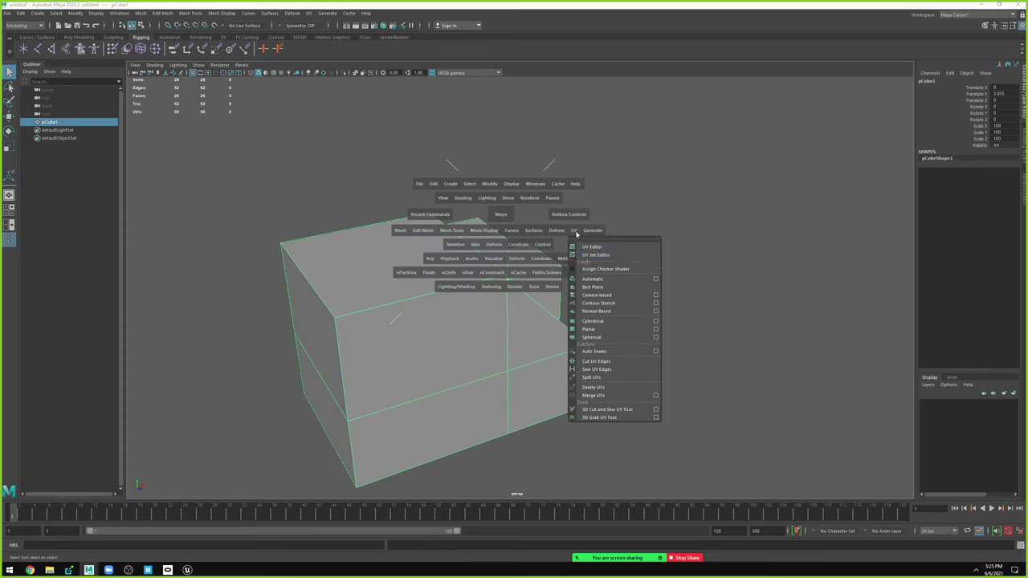
left_click(594, 278)
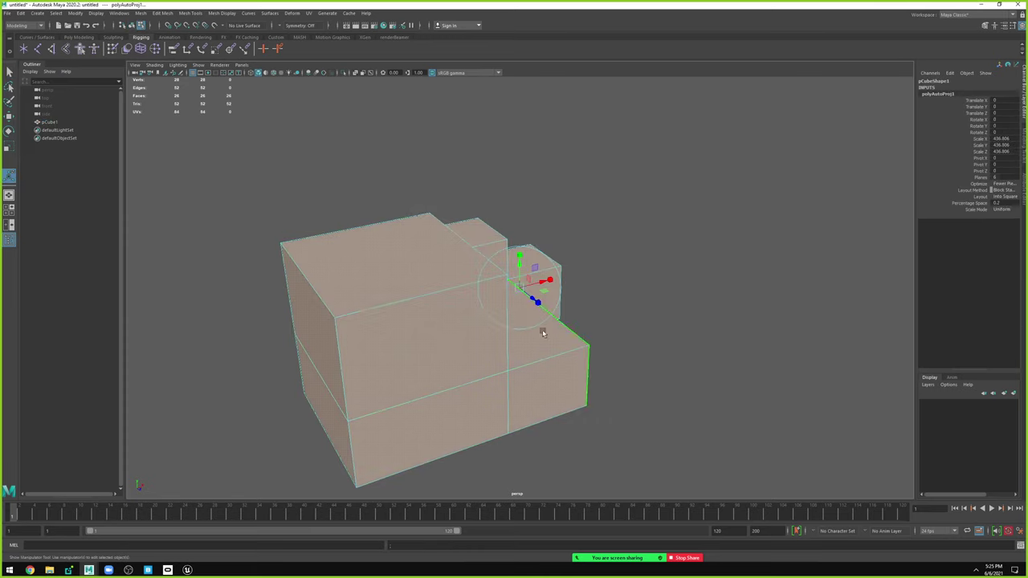
left_click(457, 344)
key("space")
Export only the selected block to the Desktop as an OBJ, editing the kutu file name.
left_click(464, 216)
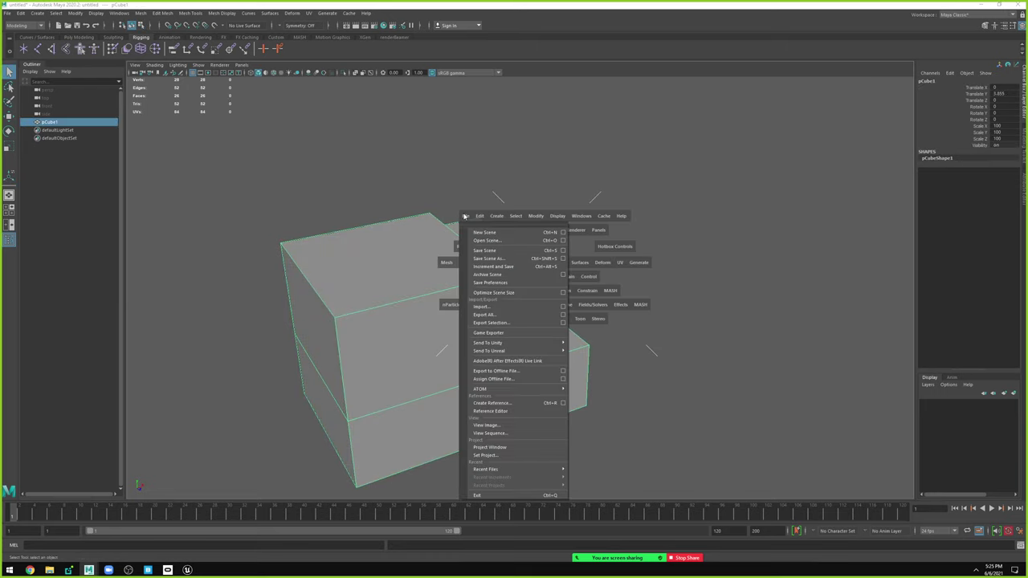
left_click(490, 322)
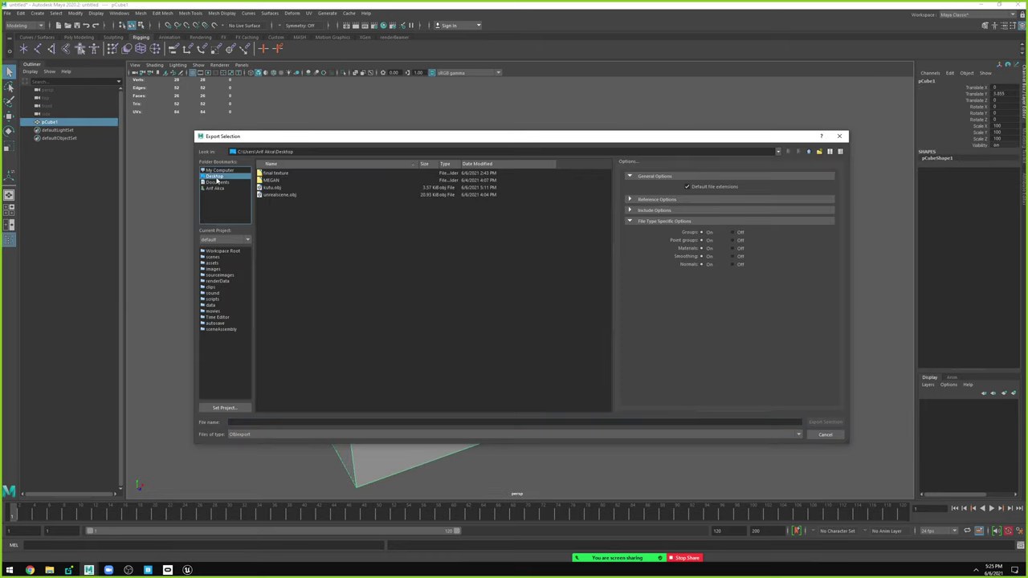
left_click(277, 187)
left_click(237, 423)
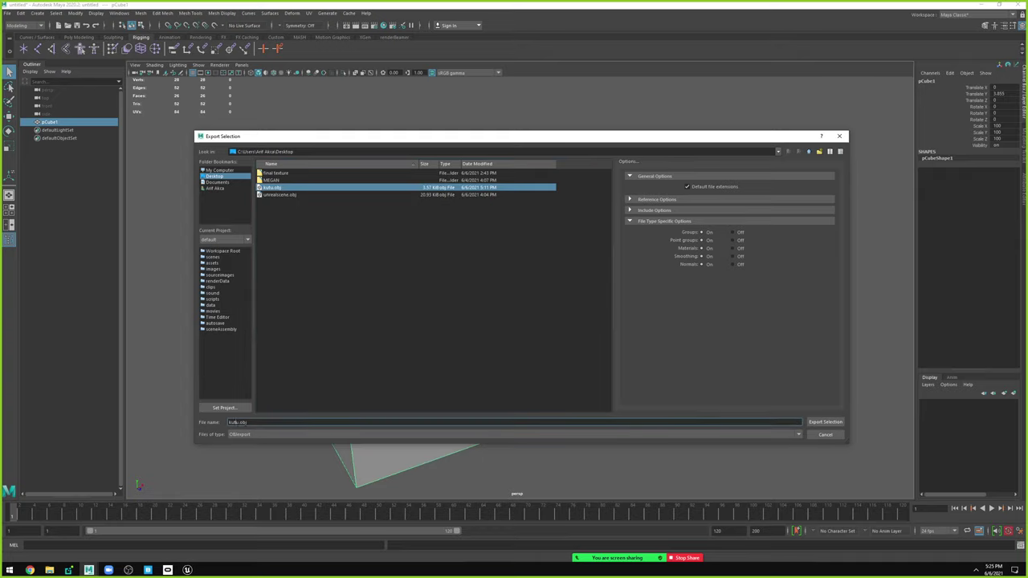
key("Return")
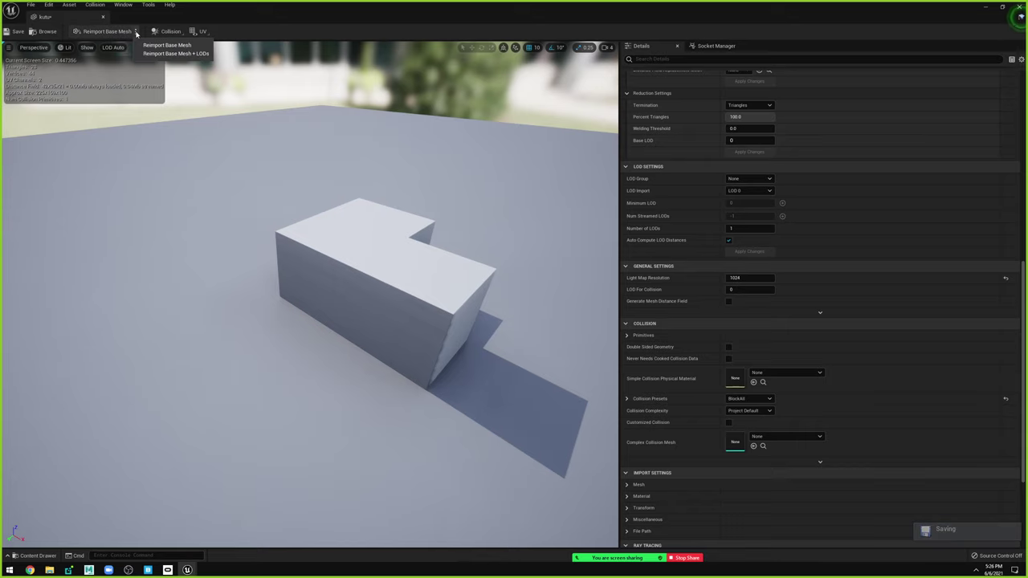
Reimport the kutu static mesh from its source file and check the reimport options.
left_click(119, 32)
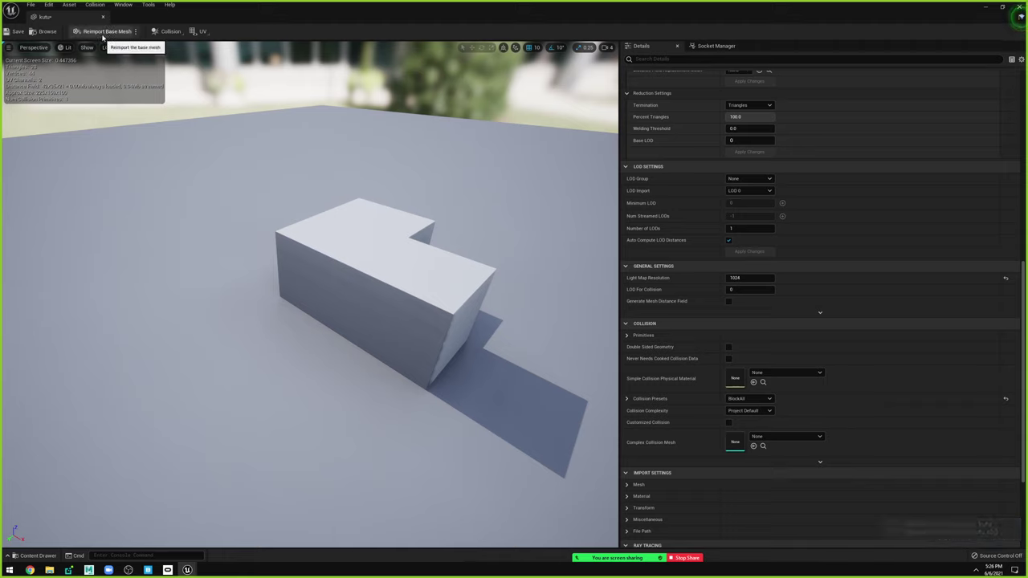
left_click(135, 32)
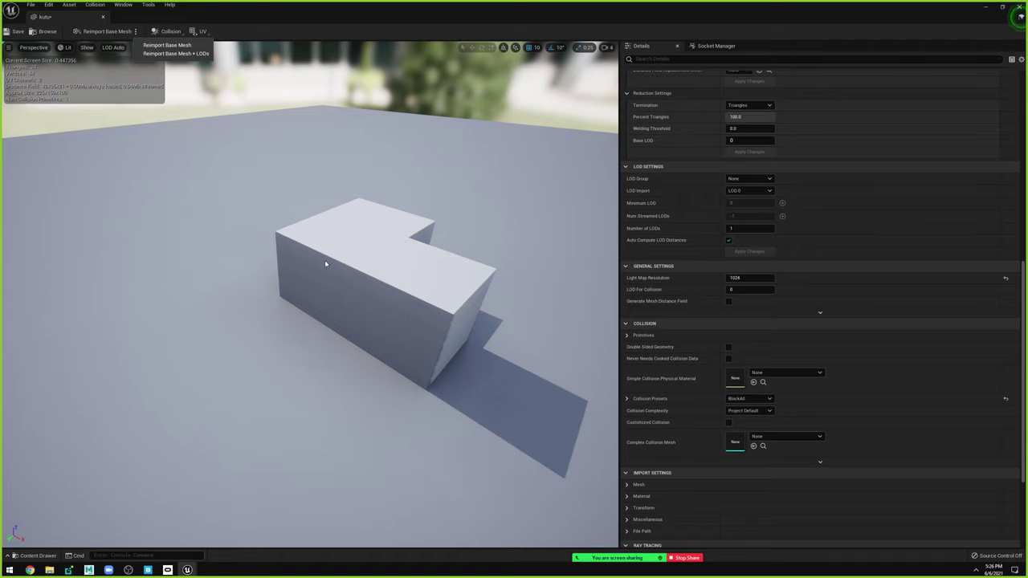
left_click(265, 334)
Rename kutuv2.obj on the desktop to kutu, accepting the name kutu (2).obj.
key("super+d")
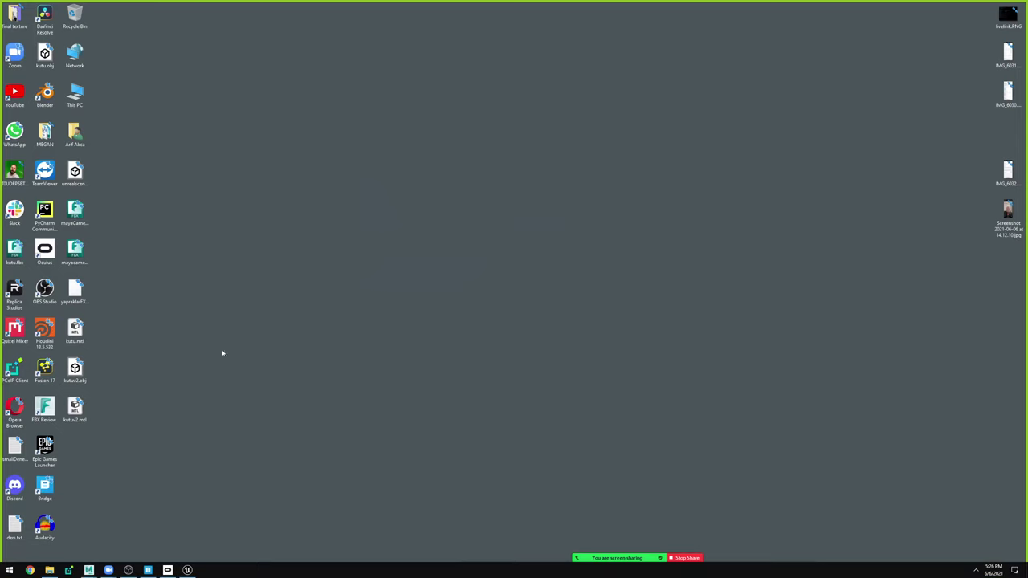
left_click(75, 371)
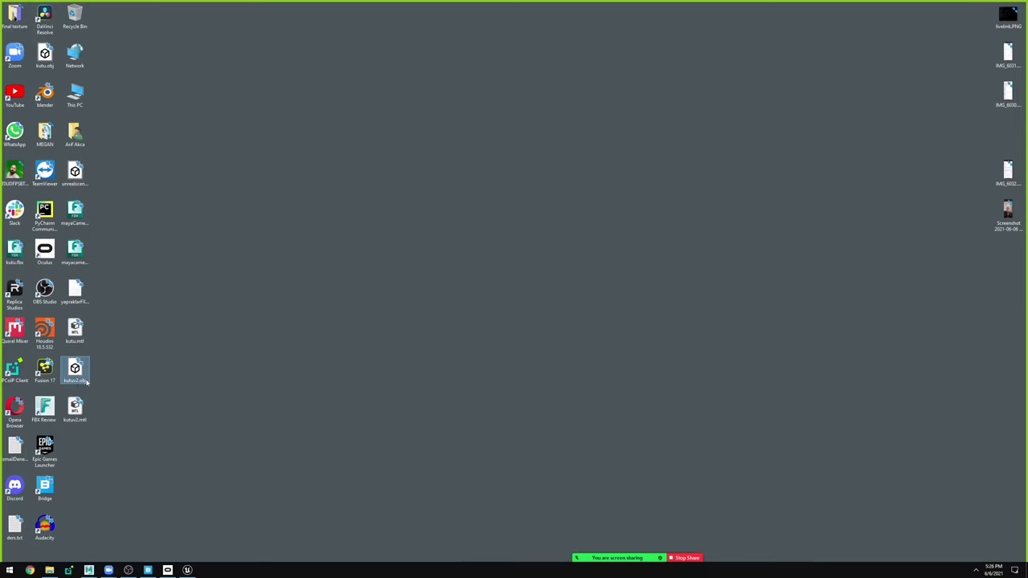
left_click(77, 380)
type("kutu")
key("Return")
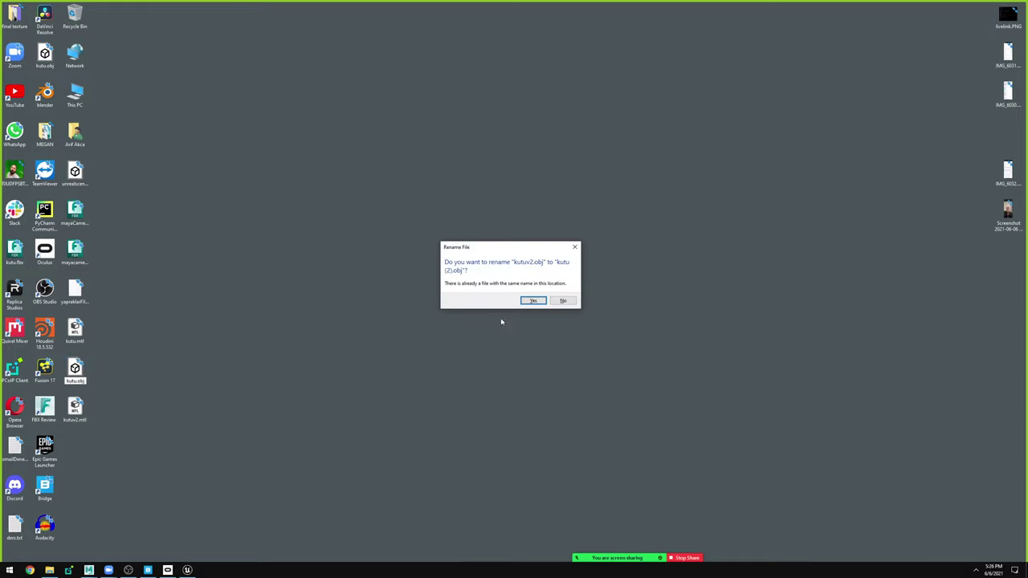
left_click(533, 300)
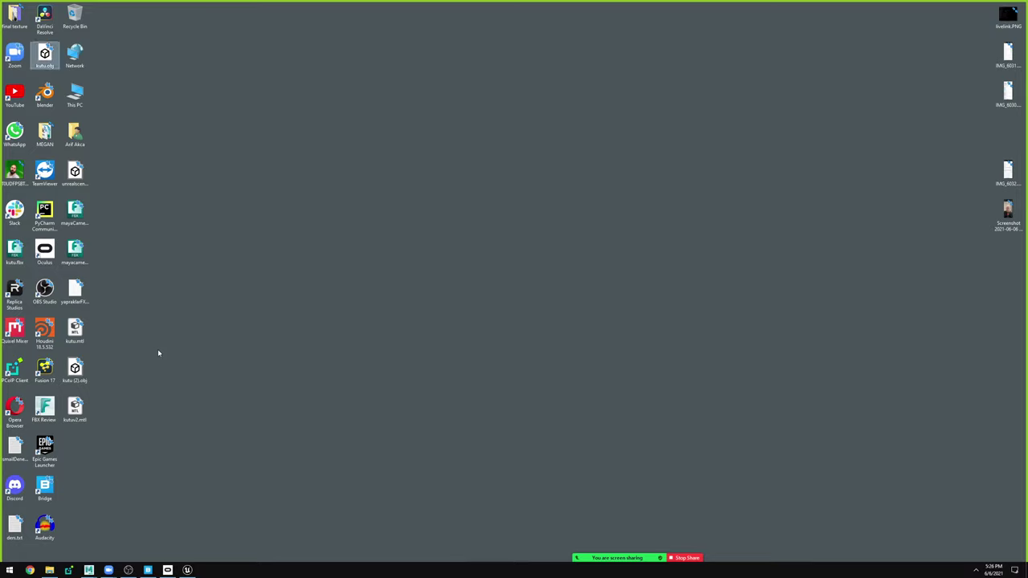
Move the old kutu.obj aside and rename kutu (2).obj to kutu.obj.
mouse_move(44, 54)
left_mouse_down()
mouse_move(250, 211)
mouse_move(321, 289)
left_mouse_up()
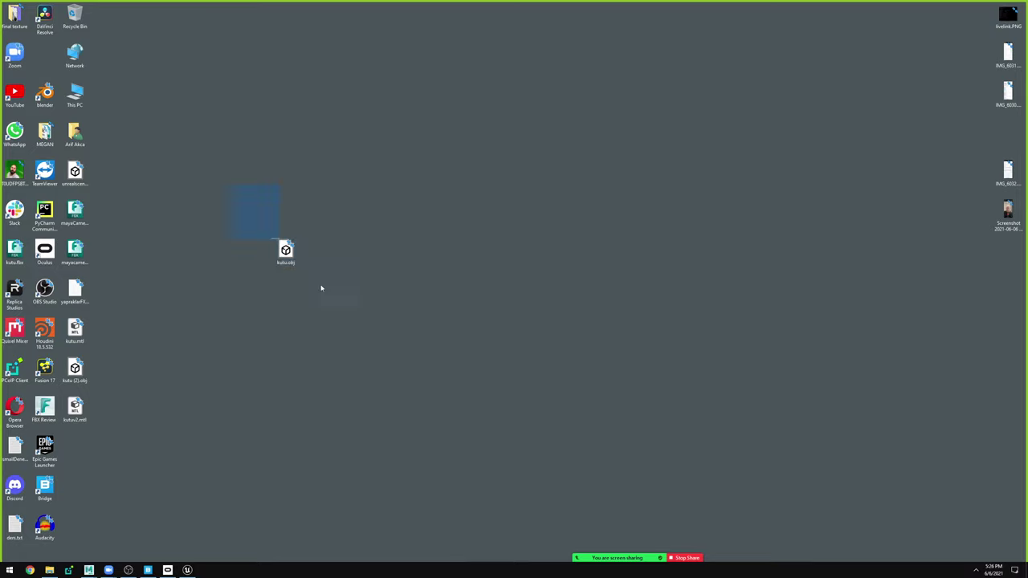
left_click(75, 376)
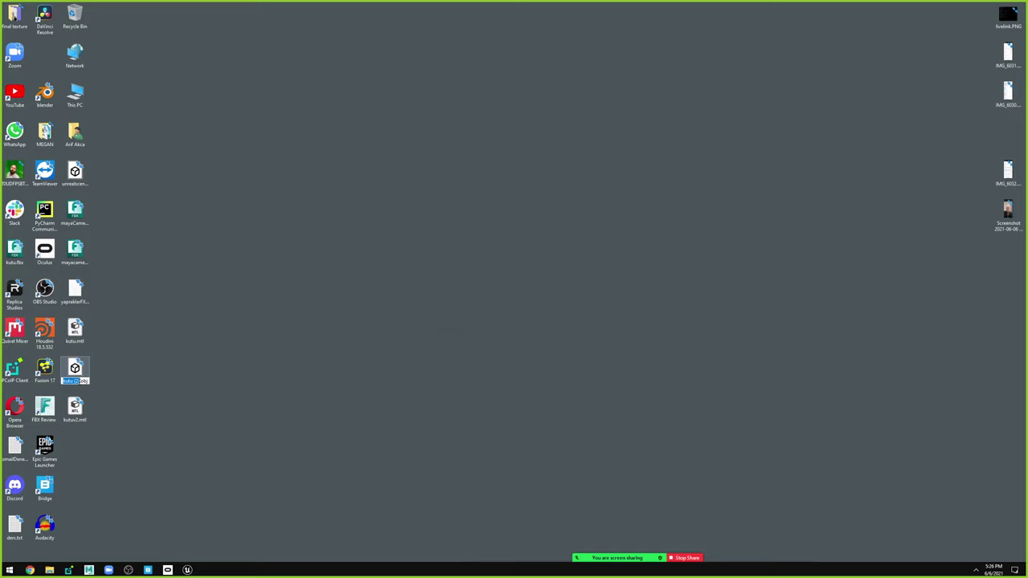
key("F2")
type("kutu")
key("Return")
left_click(166, 384)
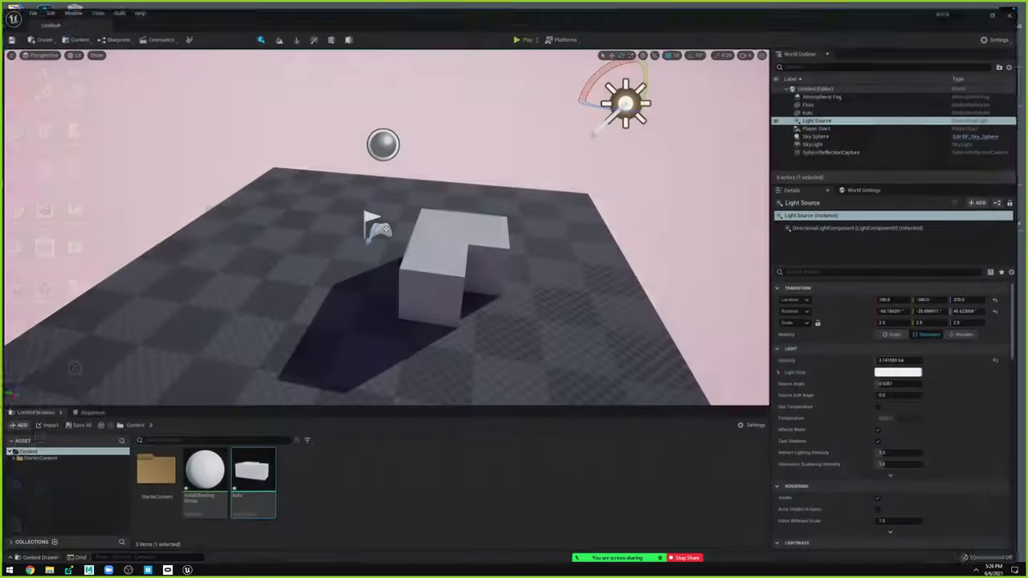
Open kutu from the Content Browser and reimport its base mesh to load the stepped block.
left_click(187, 569)
left_click(463, 250)
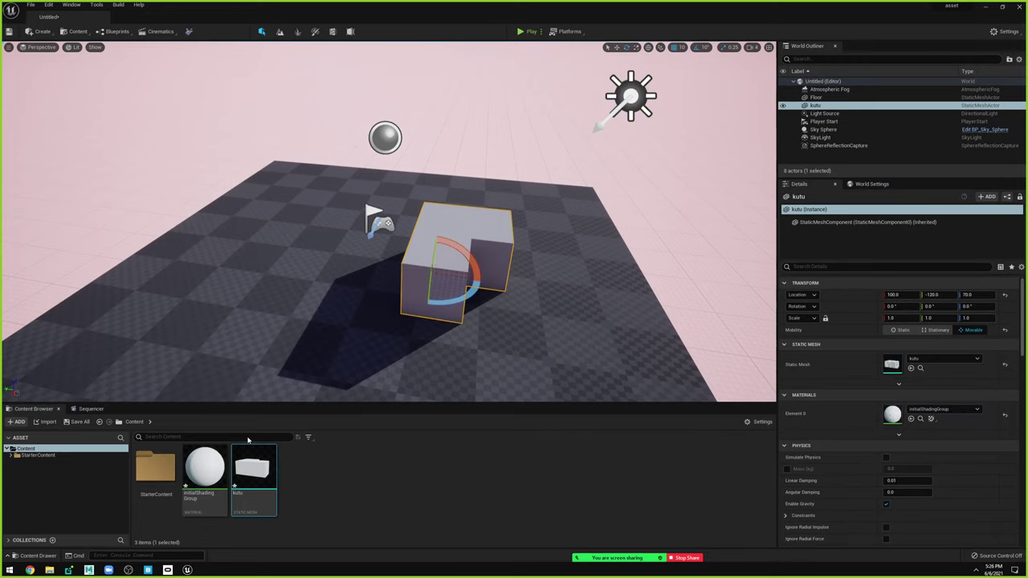
double_click(254, 472)
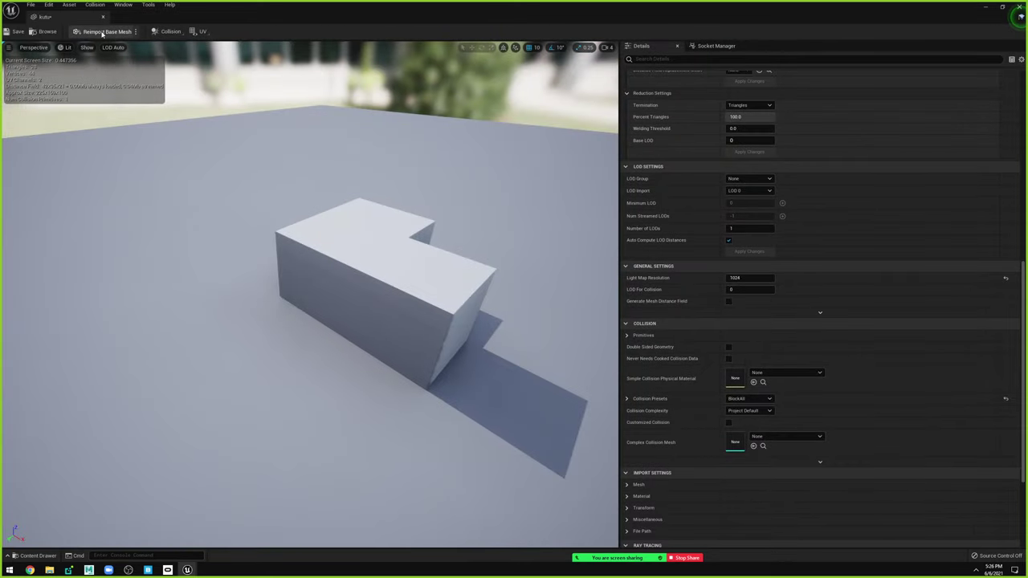
left_click(102, 33)
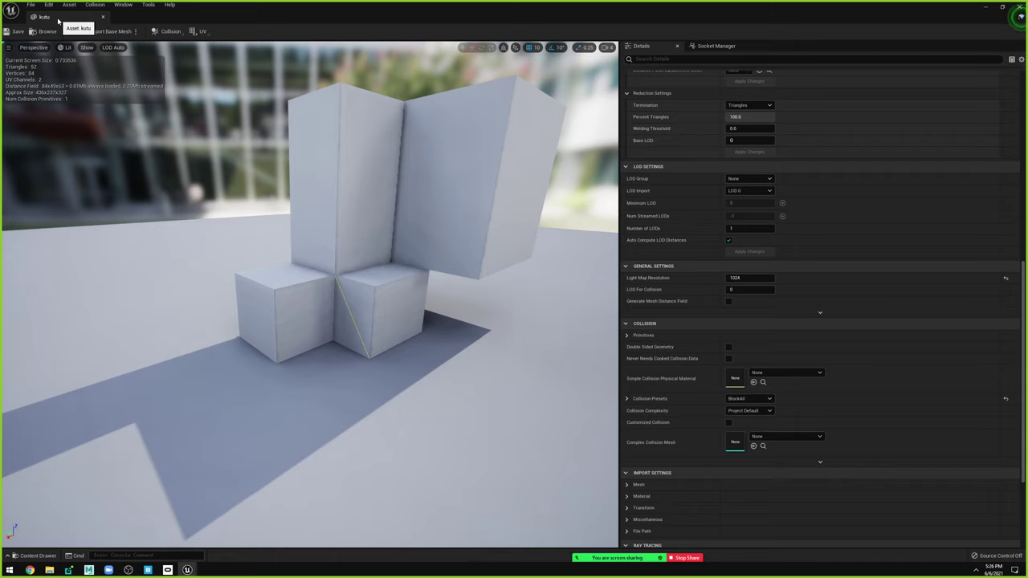
Set Source Lightmap Index 2 and Min Lightmap Resolution 512, apply, and view UV channel 2.
scroll(758, 217, "up", 3)
scroll(758, 217, "up", 4)
scroll(758, 218, "up", 4)
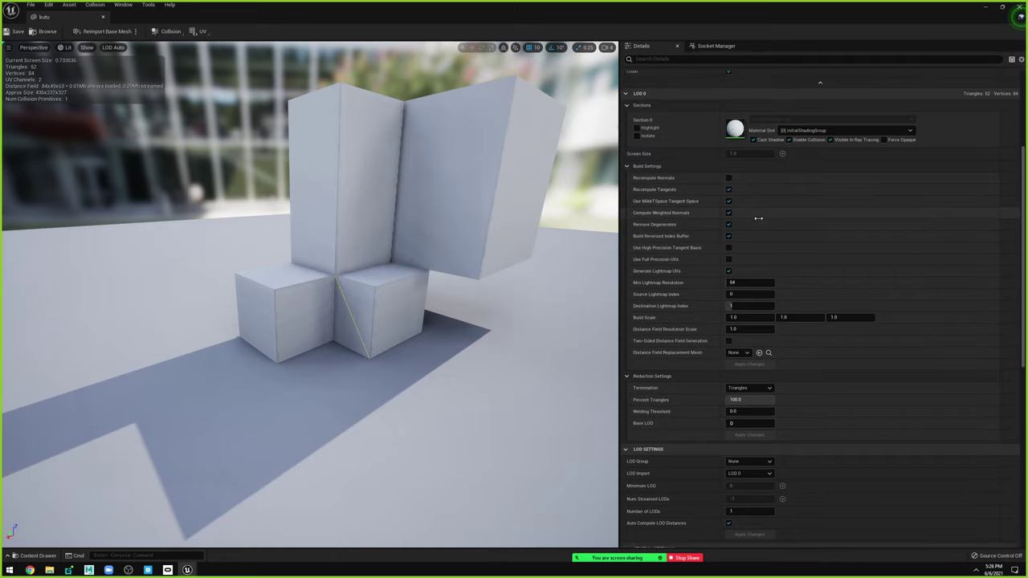
scroll(758, 218, "up", 1)
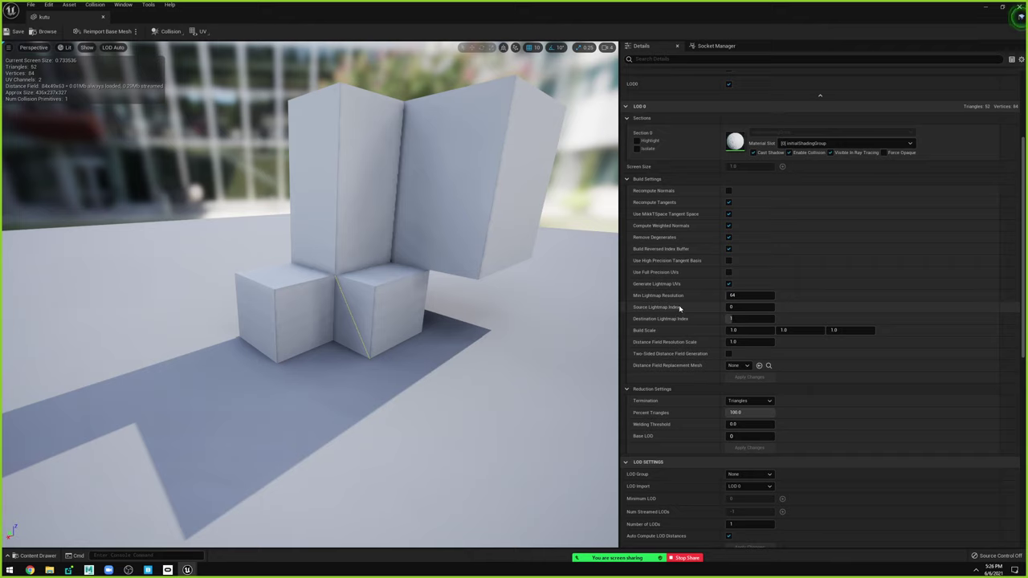
left_click(736, 306)
type("2")
left_click(731, 318)
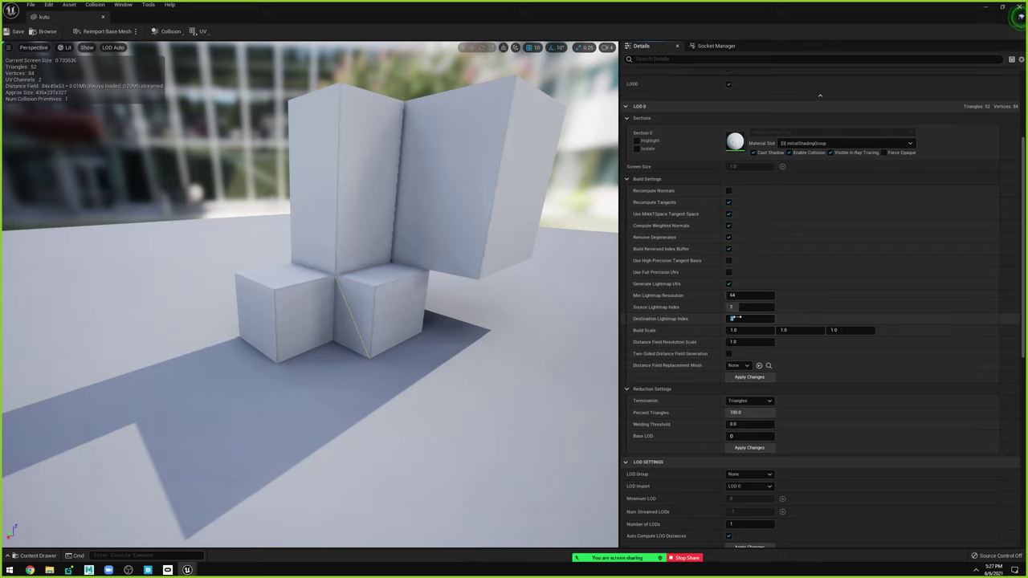
left_click(740, 296)
type("512")
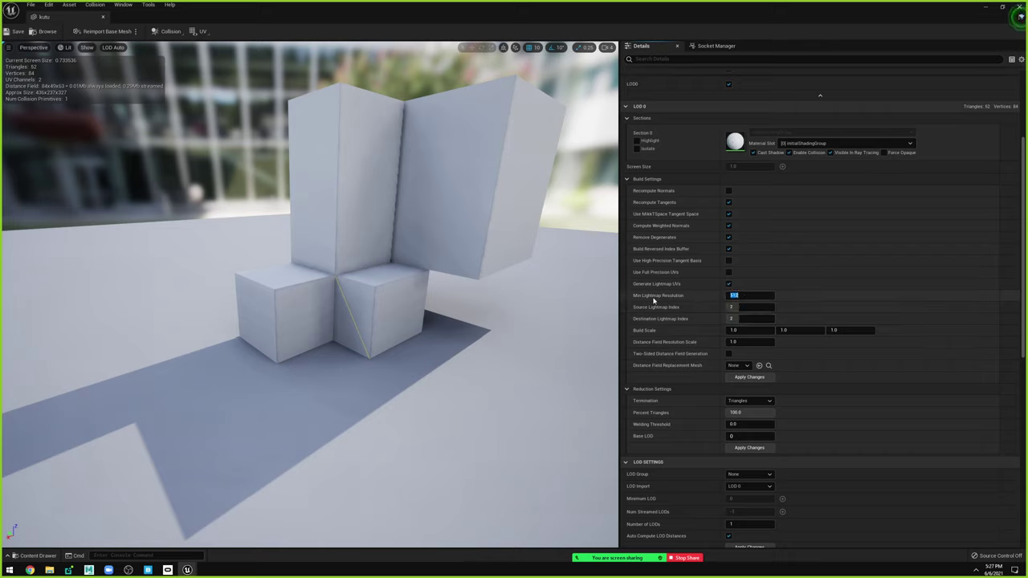
left_click(748, 377)
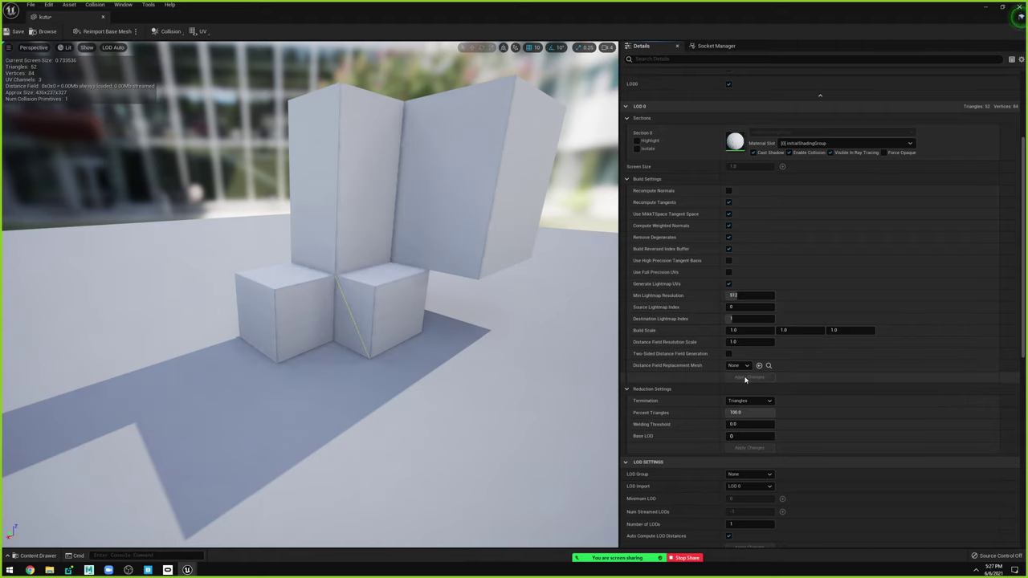
left_click(199, 31)
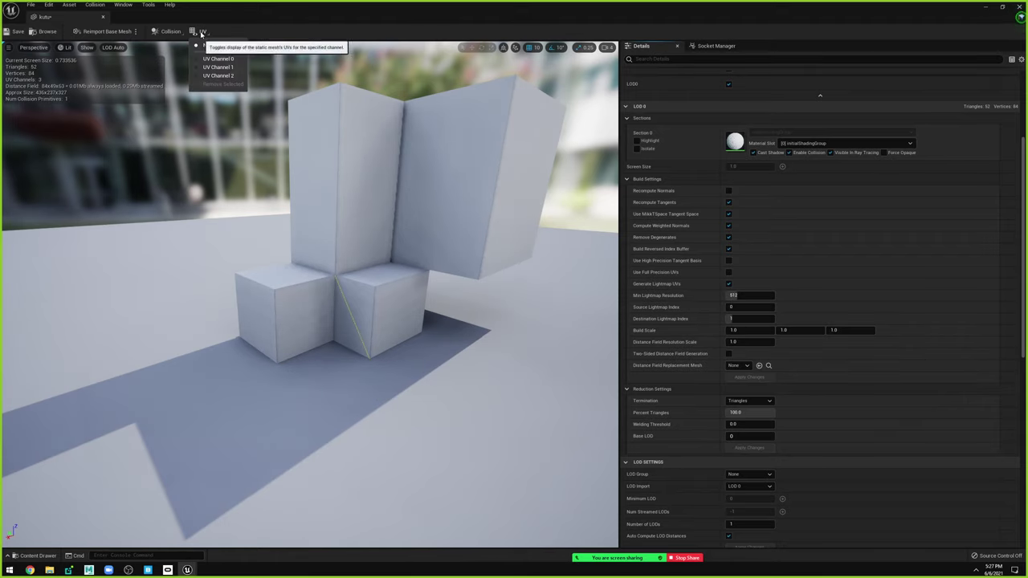
left_click(218, 76)
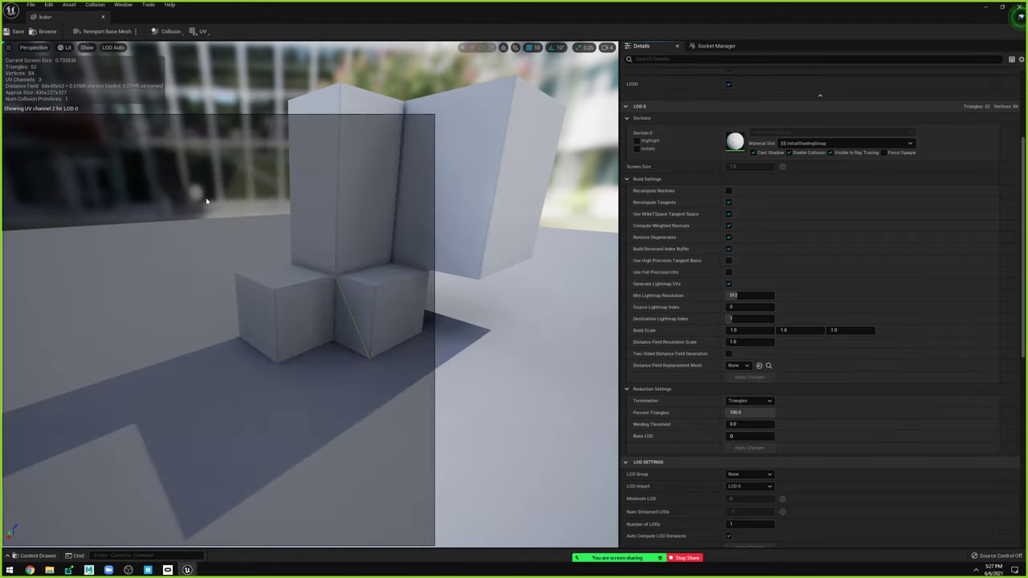
left_click_drag(323, 164, 263, 375)
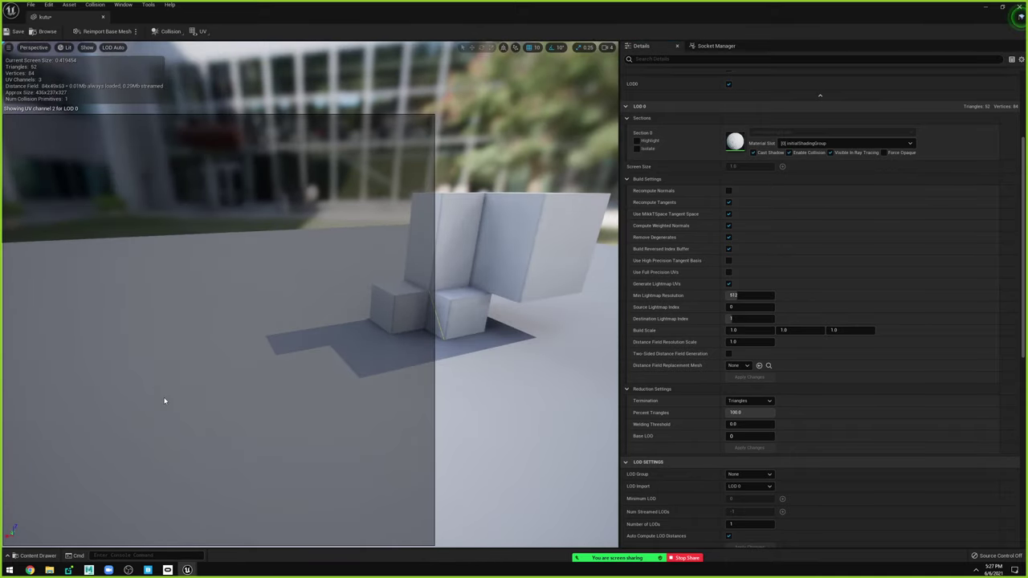
Re-enter the Source and Destination Lightmap Index values, rebuild, and compare UV channels 3 and 2.
left_click(733, 307)
type("3")
left_click(740, 318)
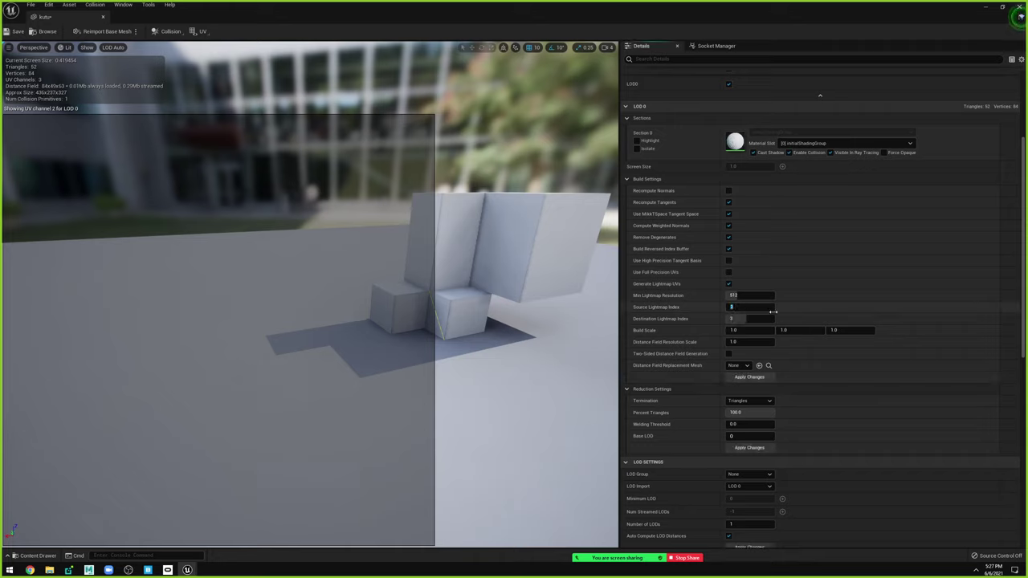
type("3")
left_click(749, 377)
left_click(750, 378)
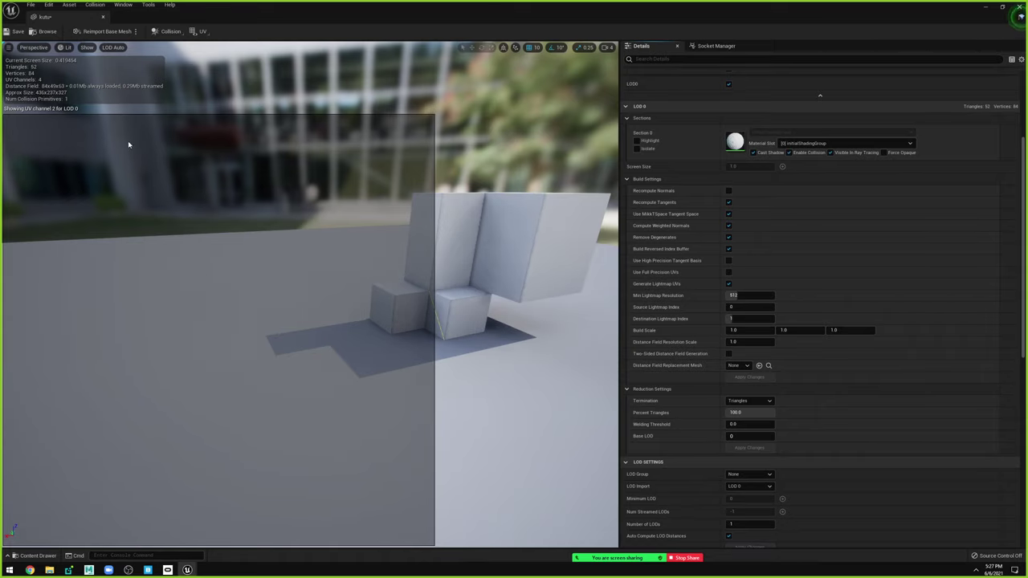
left_click(197, 32)
left_click(215, 77)
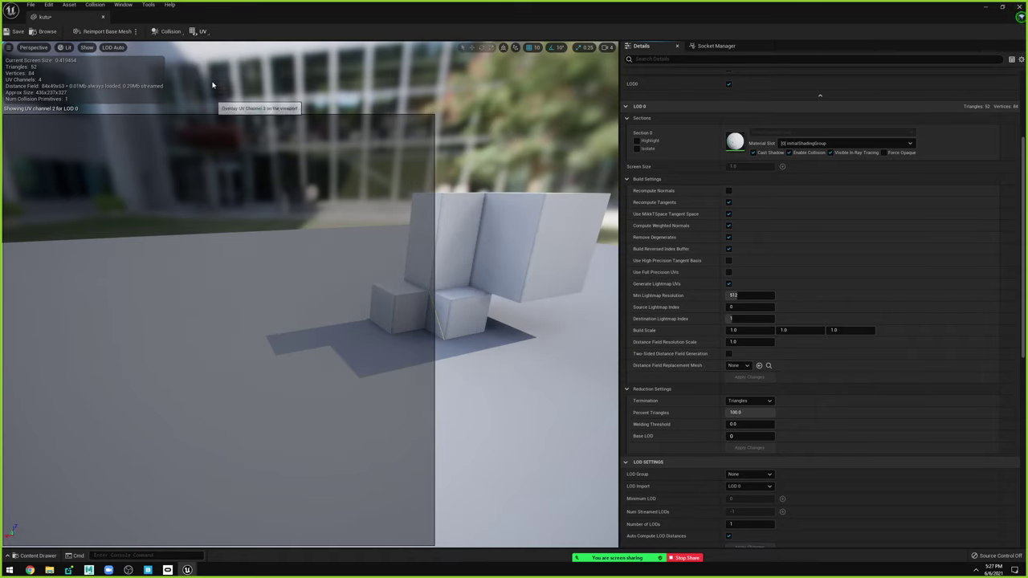
left_click(201, 32)
left_click(207, 69)
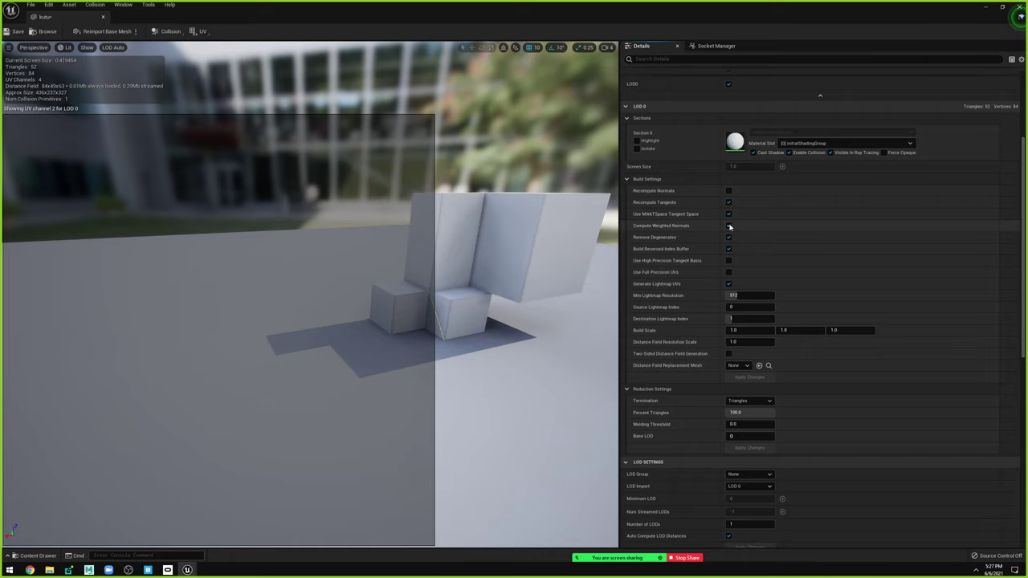
Inspect the Mesh, Material, Transform and Miscellaneous import settings, then close the kutu mesh editor.
scroll(702, 217, "up", 5)
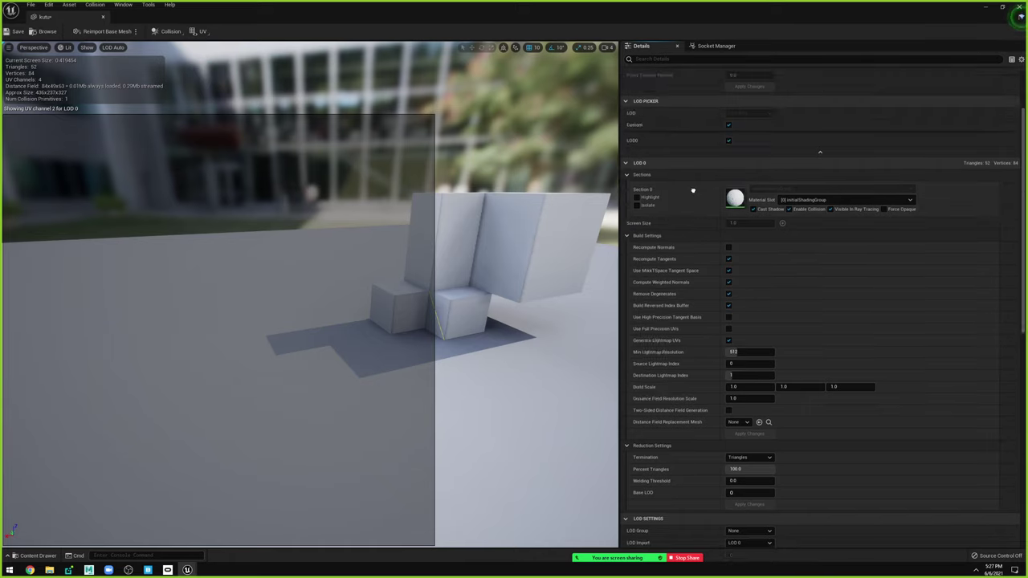
scroll(699, 241, "down", 5)
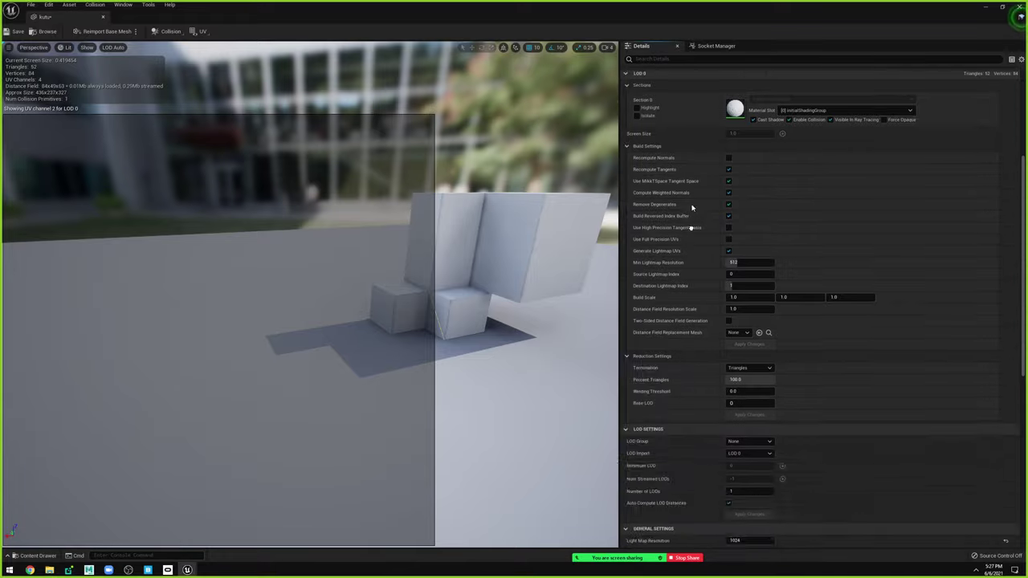
scroll(690, 322, "down", 5)
scroll(680, 321, "down", 5)
scroll(674, 281, "up", 1)
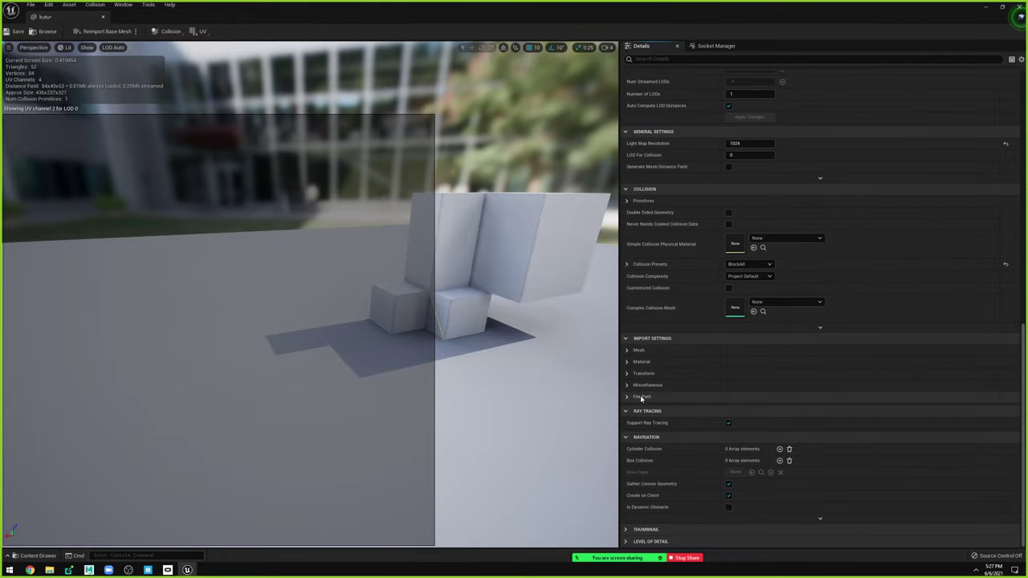
left_click(627, 396)
left_click(626, 386)
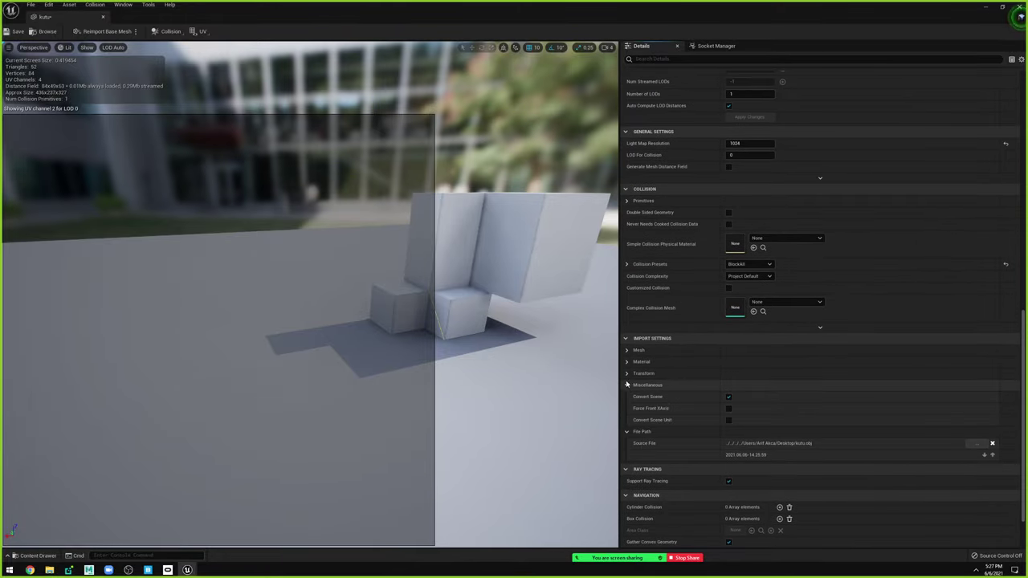
left_click(627, 373)
left_click(629, 362)
left_click(628, 351)
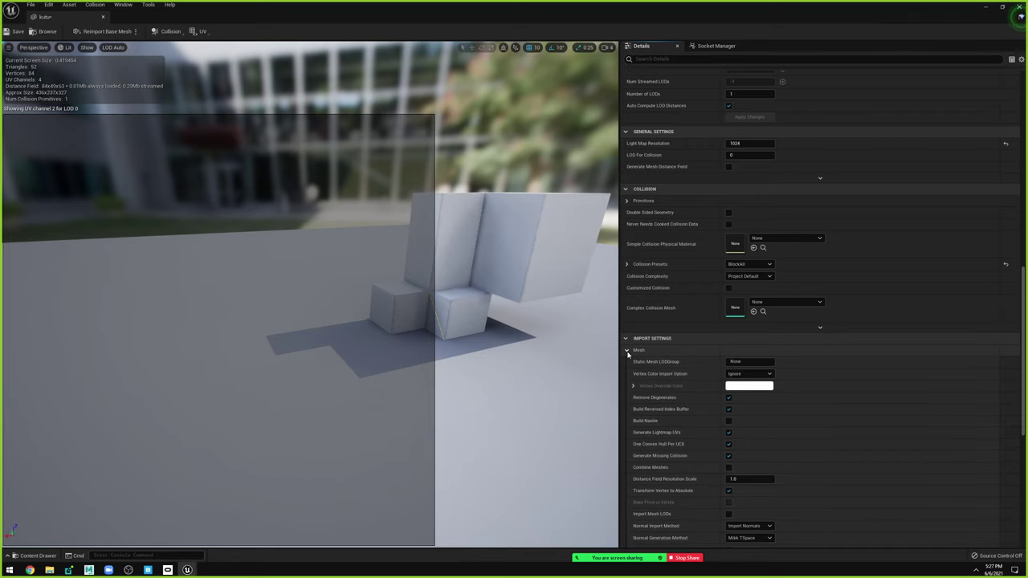
scroll(665, 329, "down", 2)
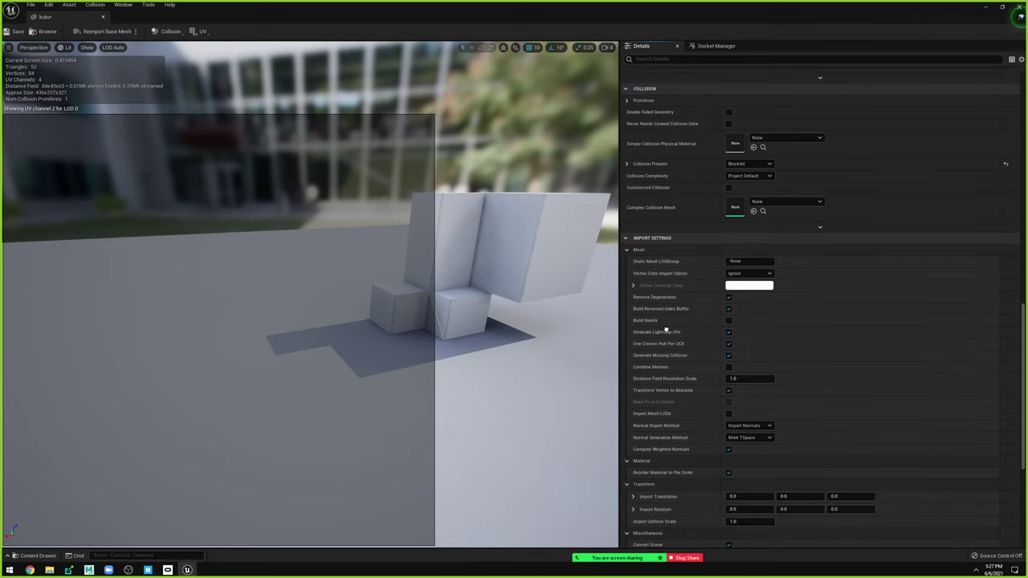
left_click(103, 16)
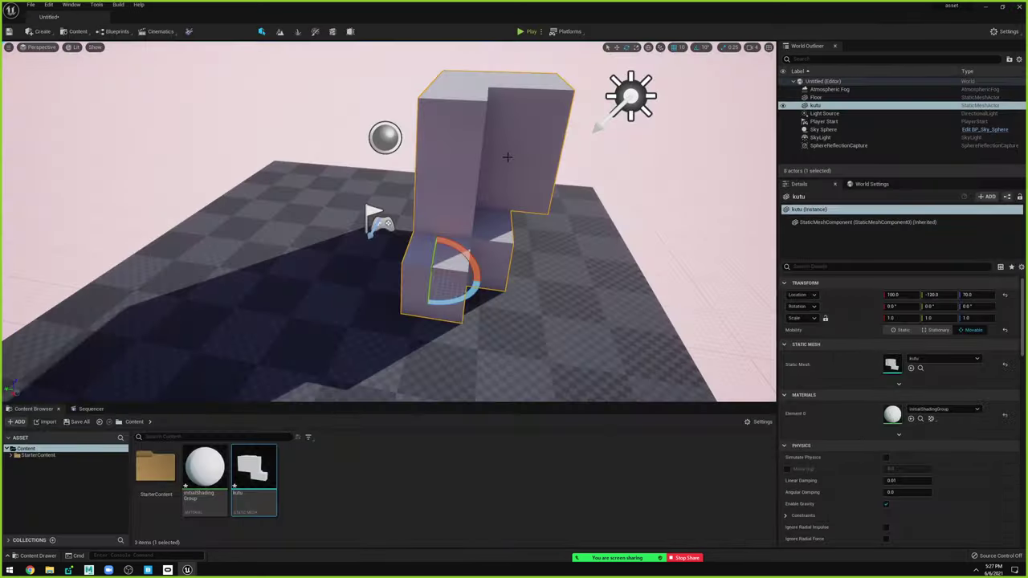
Create a new level from the Basic floor-and-sky template without saving the current level.
key("ctrl+n")
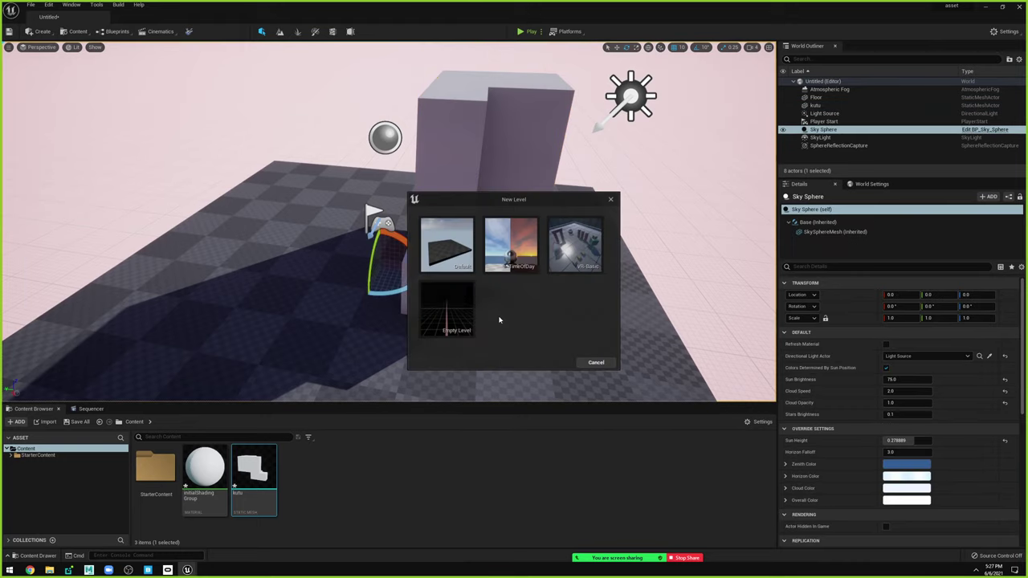
double_click(450, 325)
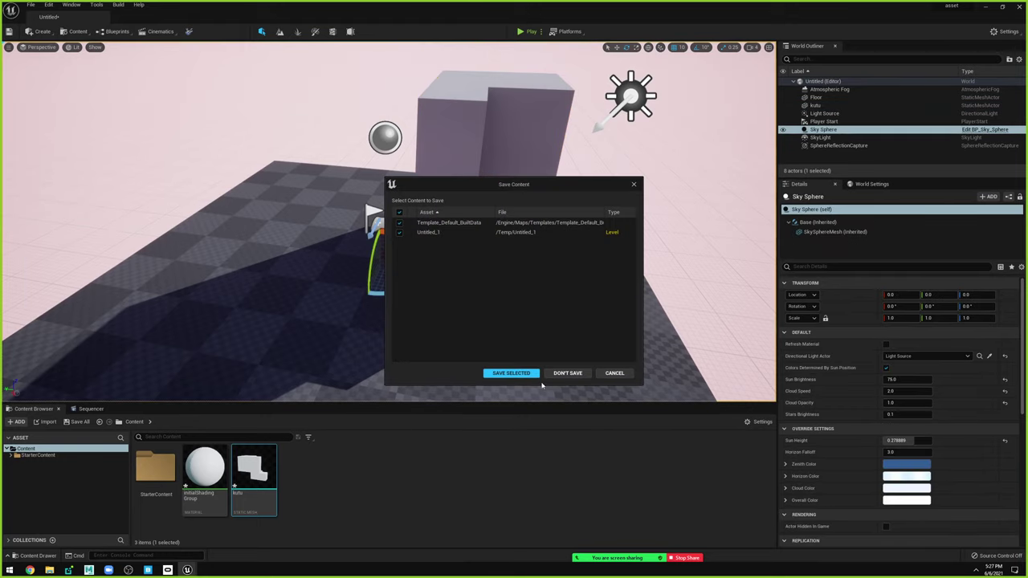
left_click(570, 373)
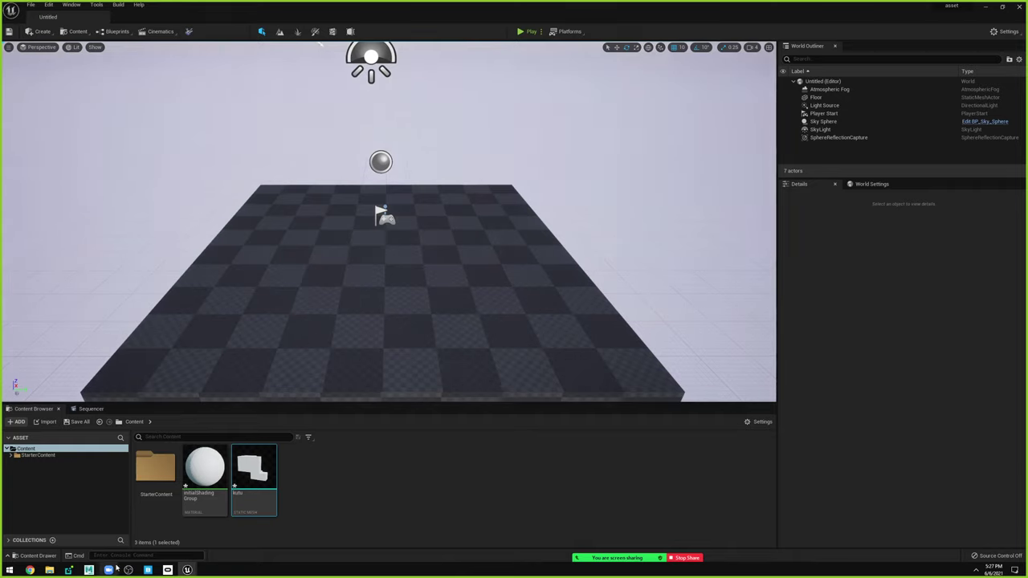
key("super")
type("whatsapp")
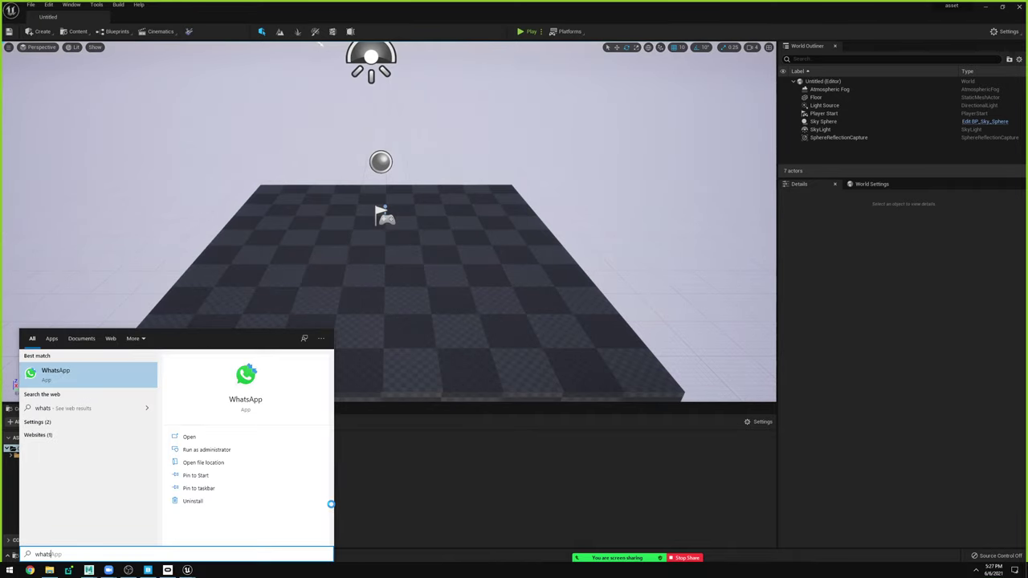
key("Return")
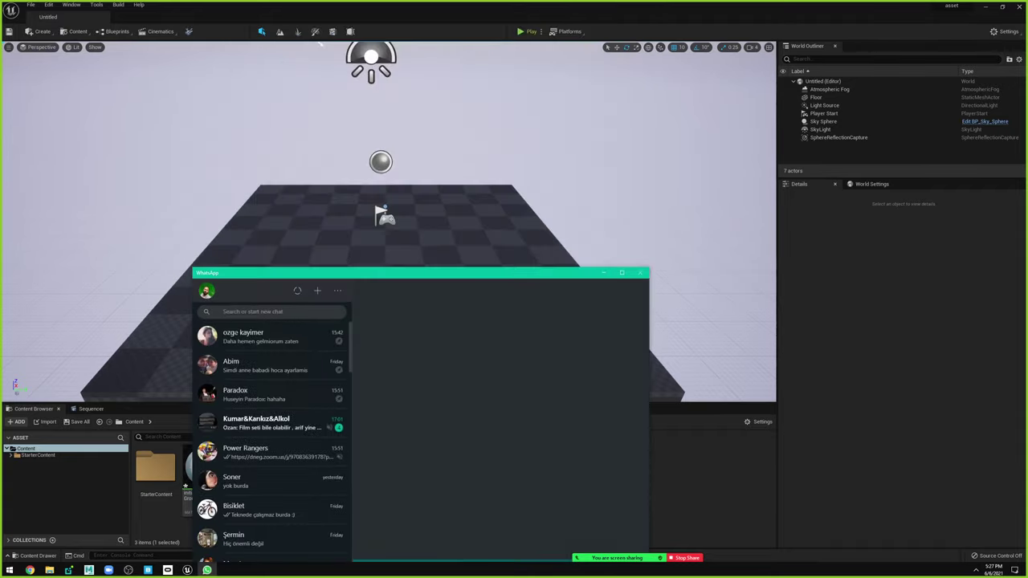
left_click(270, 453)
left_click(269, 481)
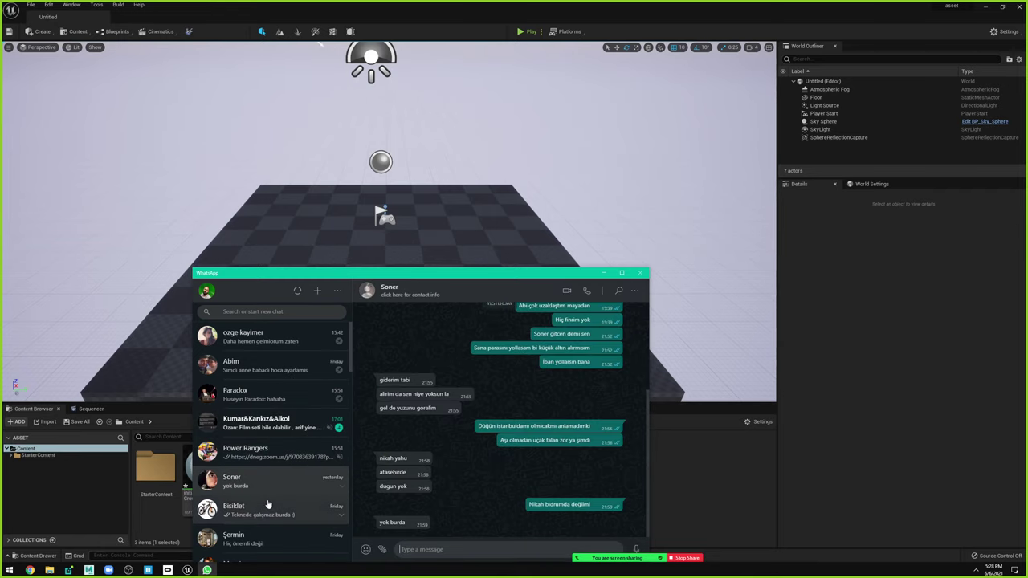
left_click(257, 393)
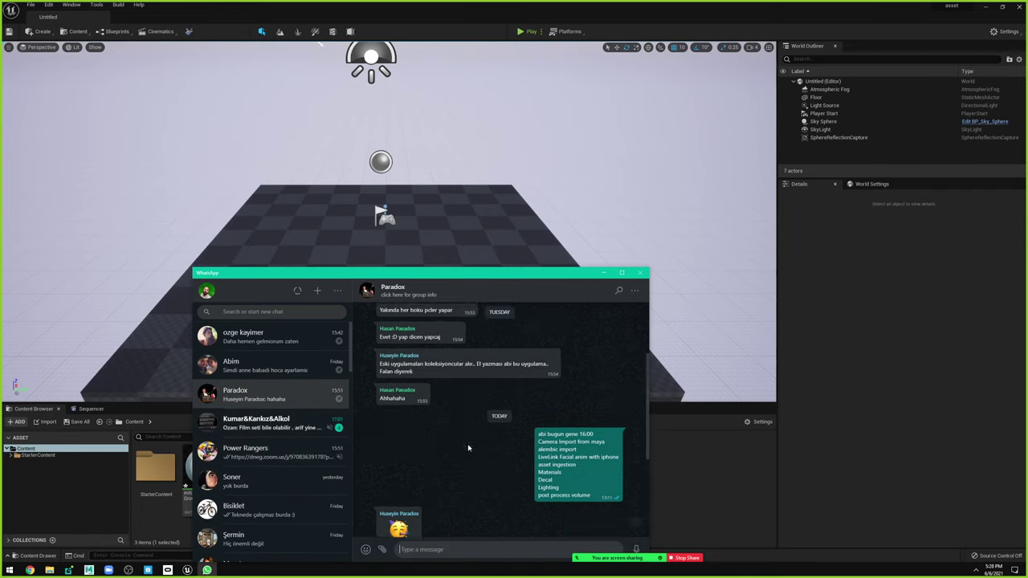
scroll(468, 449, "up", 2)
scroll(499, 417, "down", 1)
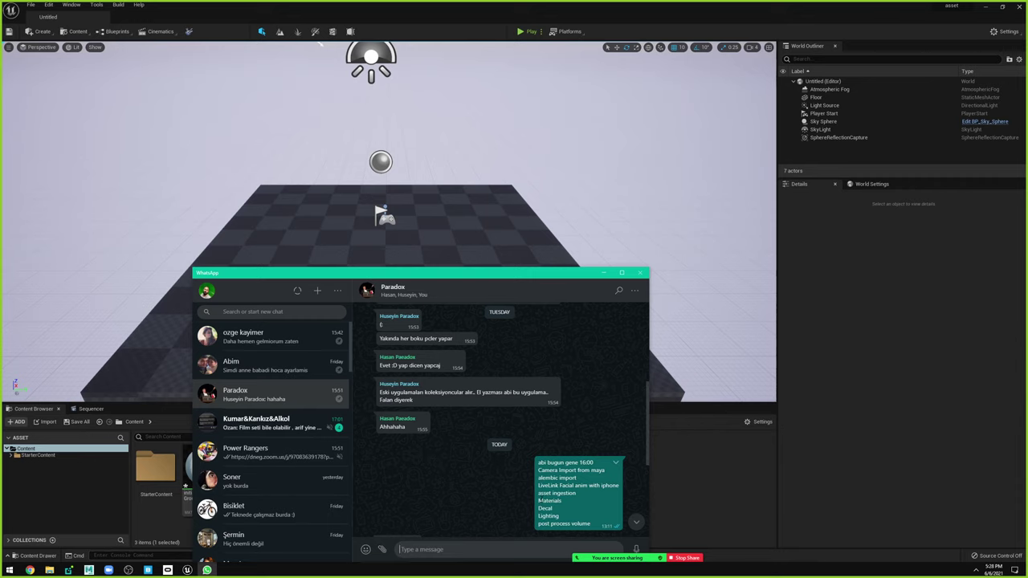
left_click(606, 272)
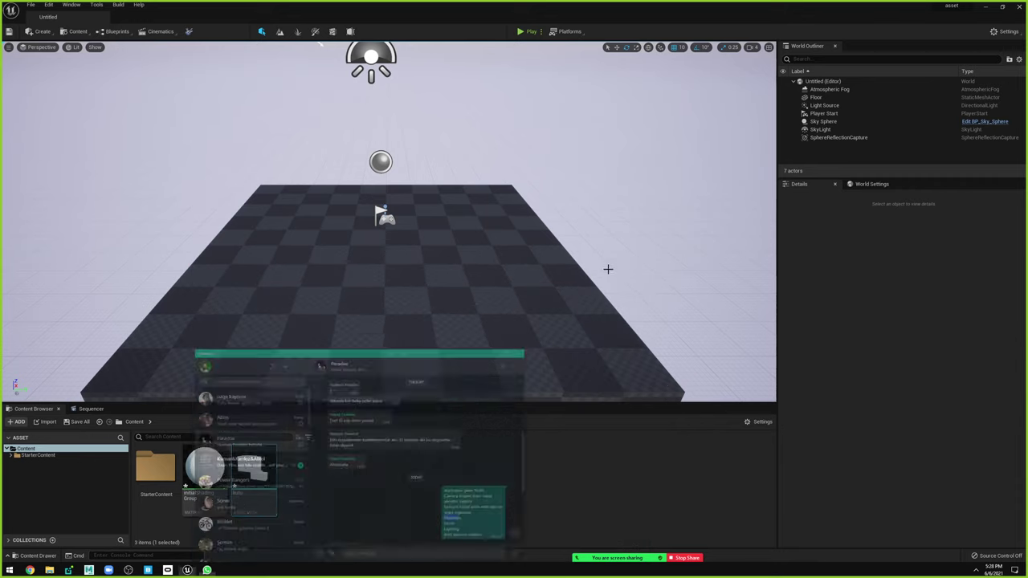
left_click(545, 252)
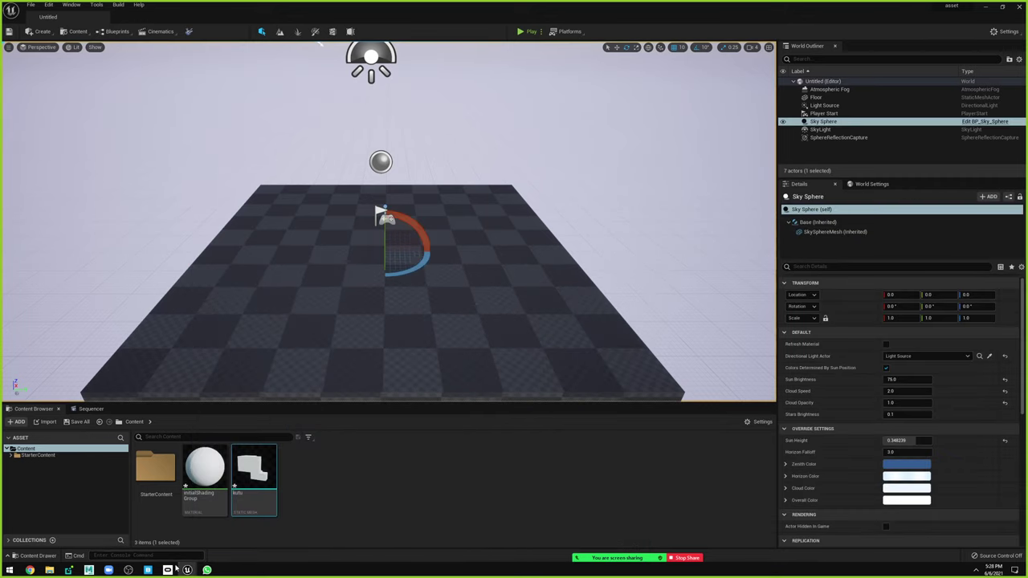
Open Quixel Bridge and view the Nordic Beach Rock Formation asset details.
left_click(148, 570)
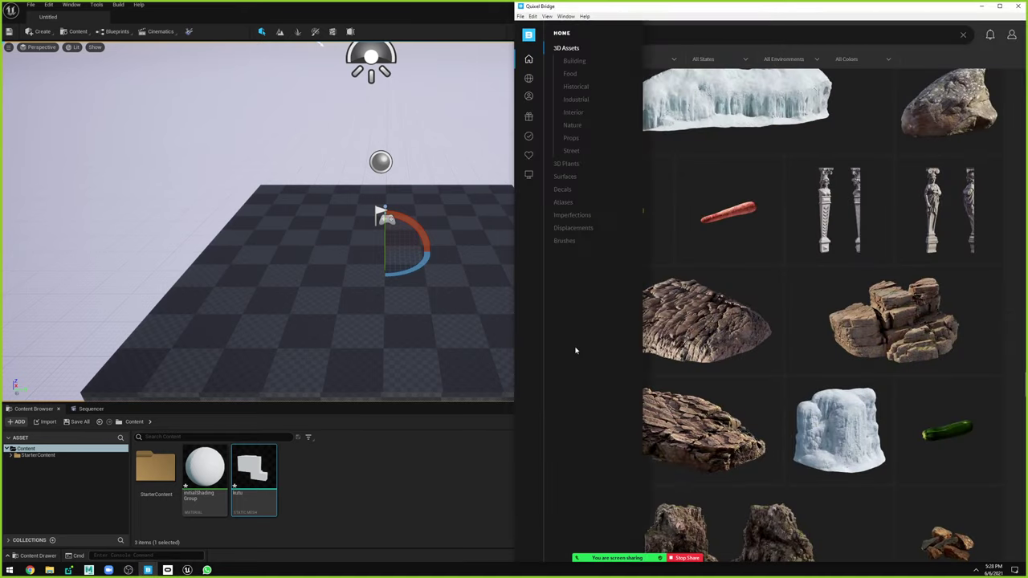
scroll(759, 482, "down", 3)
scroll(722, 401, "down", 1)
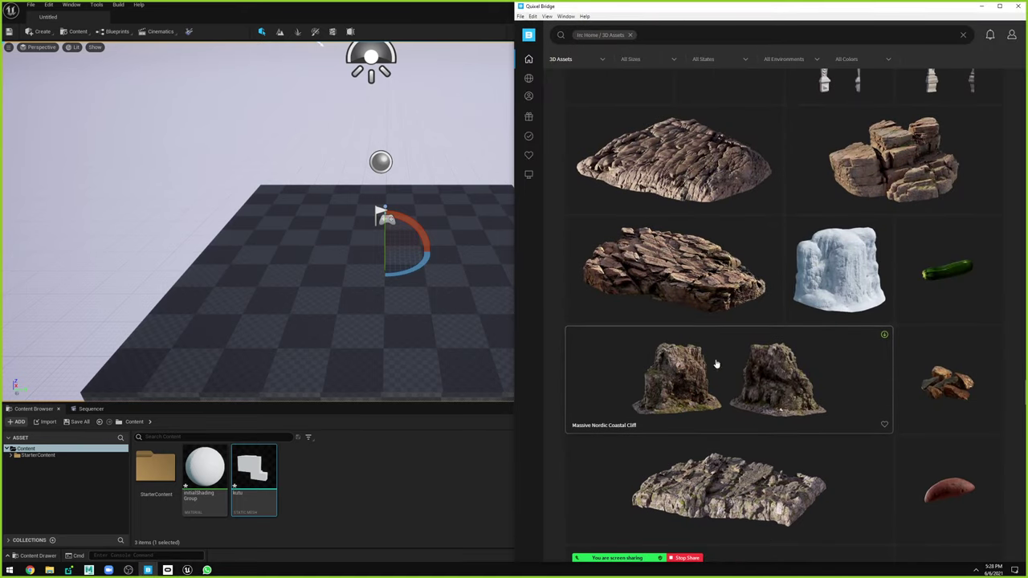
left_click(717, 363)
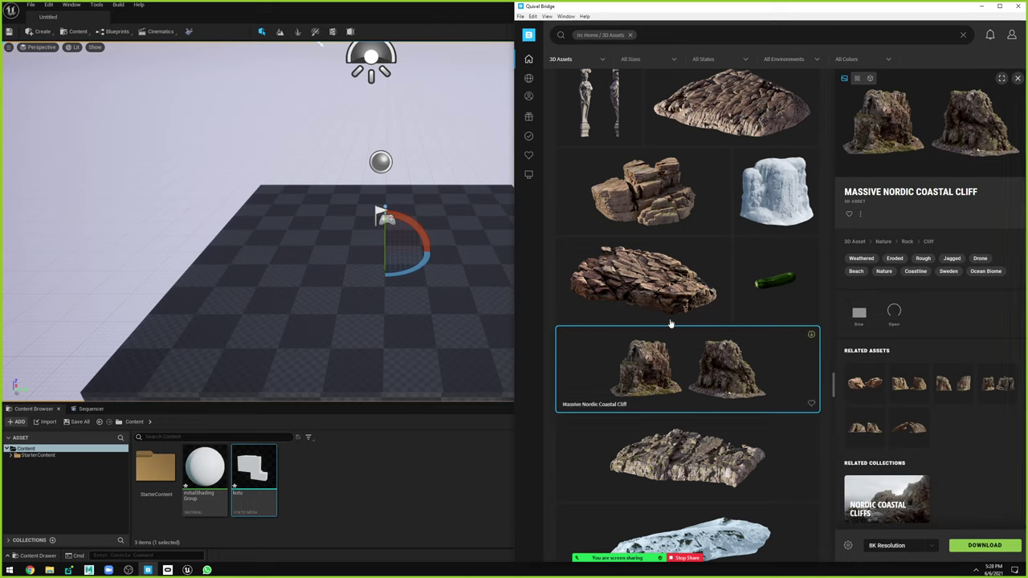
left_click(643, 269)
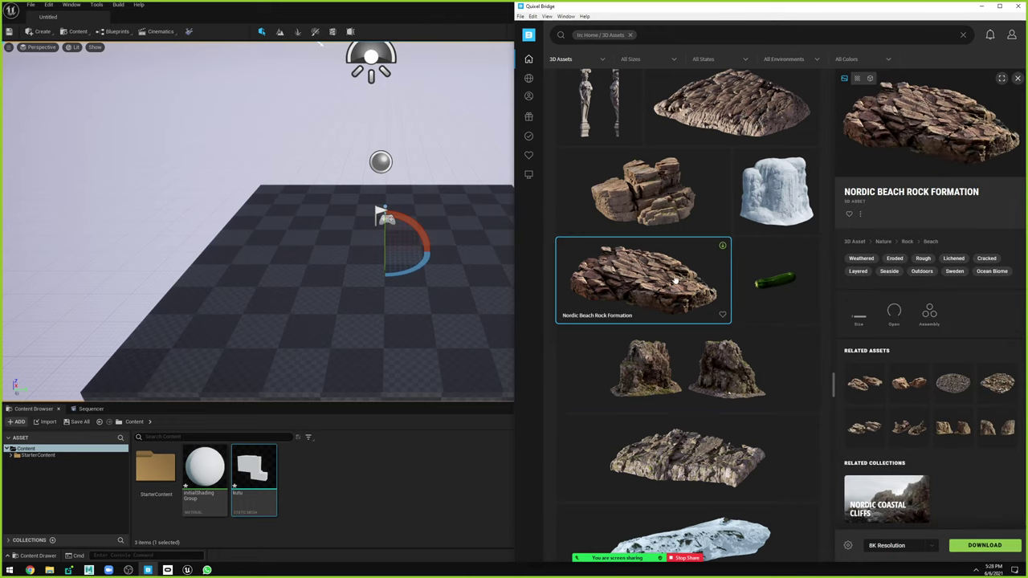
mouse_move(542, 34)
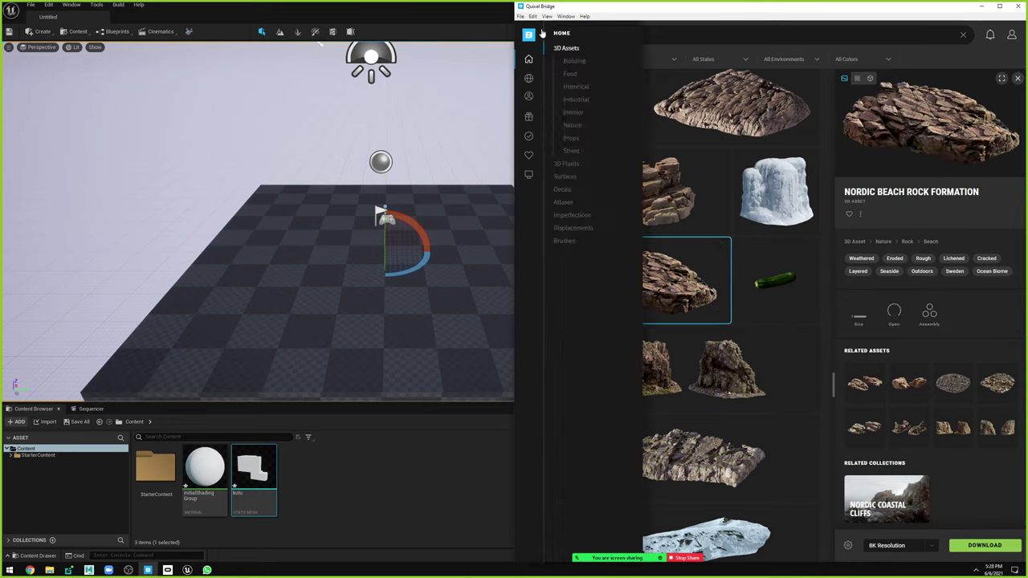
left_click(990, 37)
left_click(990, 36)
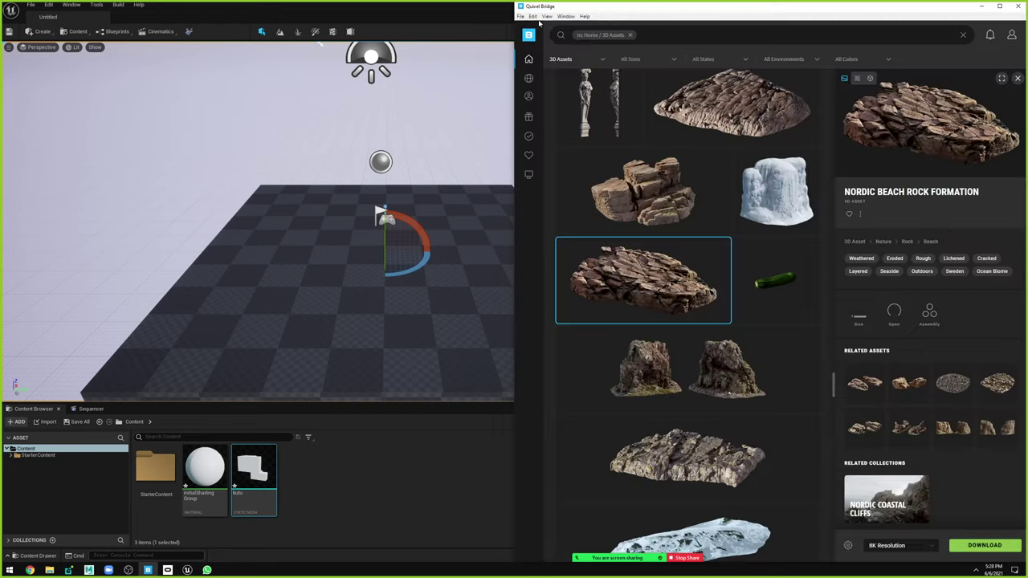
Download the Nordic Beach Rock Formation at 8K resolution.
left_click(520, 17)
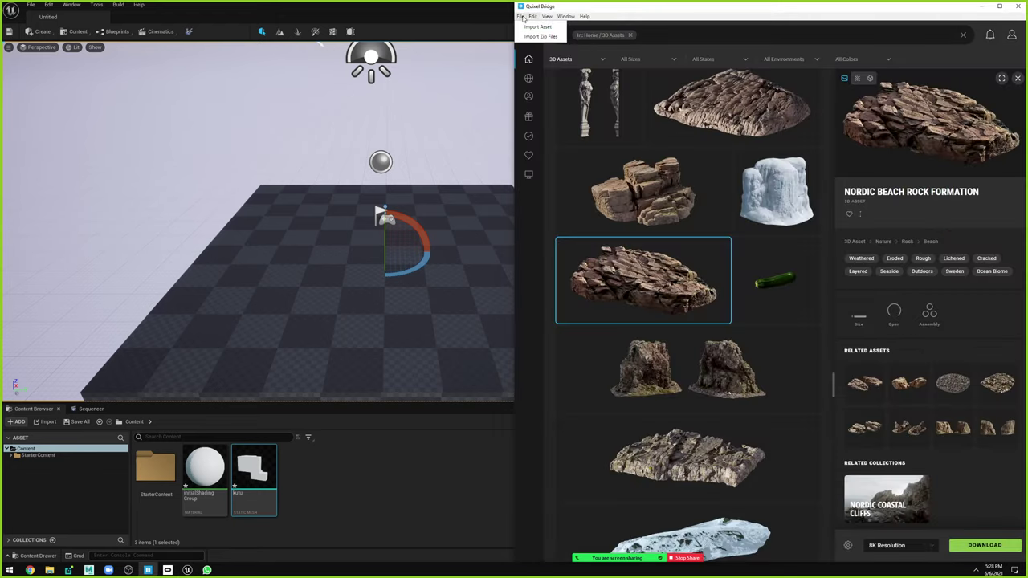
mouse_move(533, 18)
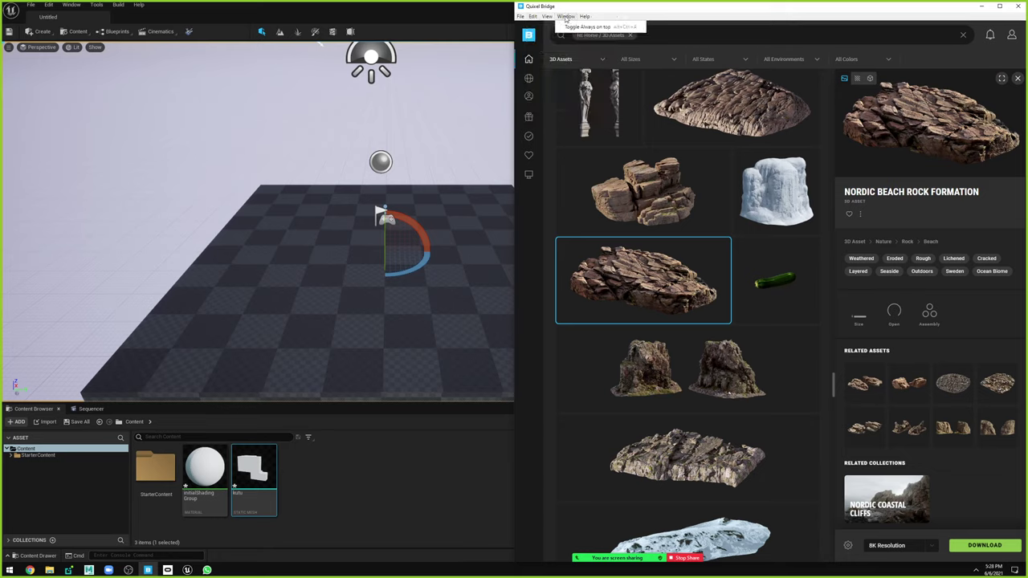
right_click(667, 302)
left_click(668, 305)
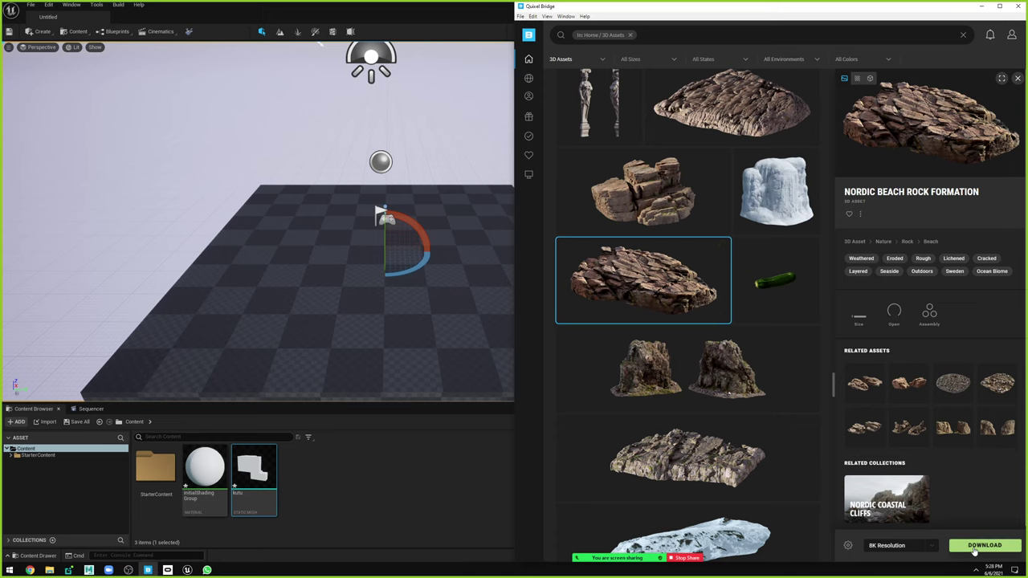
left_click(974, 549)
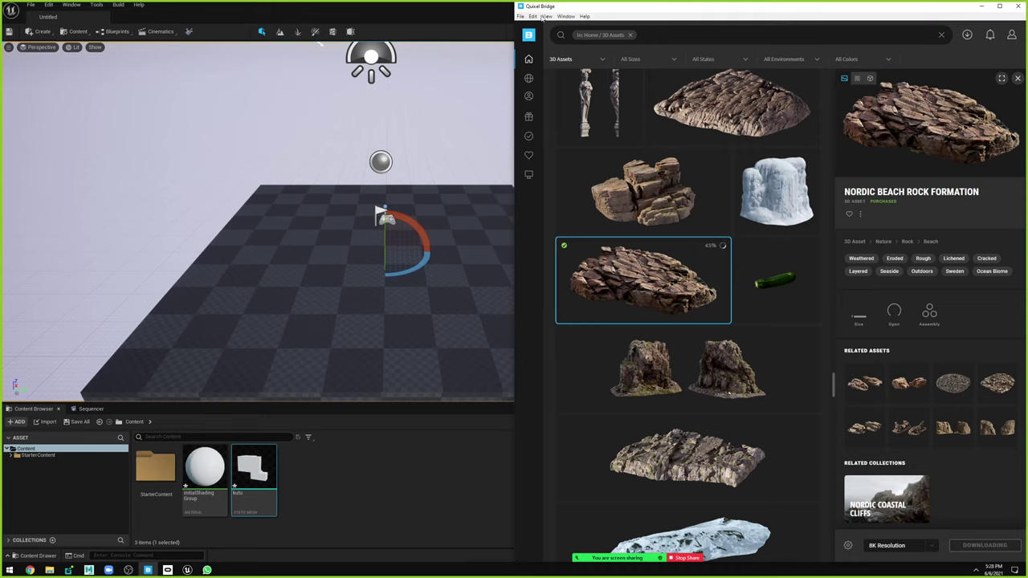
Resize the Bridge window, then make it fill the screen.
left_click_drag(538, 9, 444, 66)
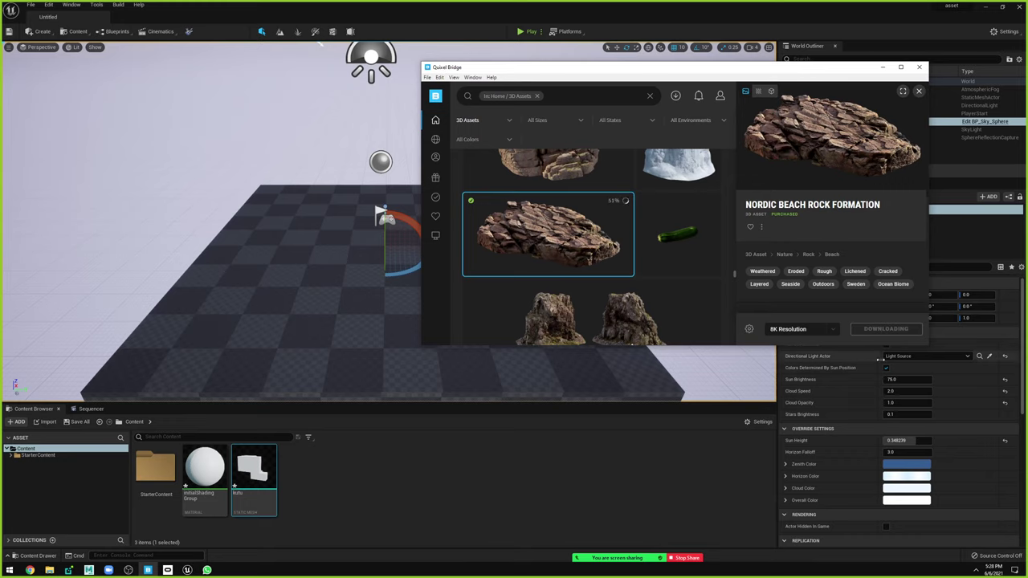
left_click_drag(908, 346, 908, 537)
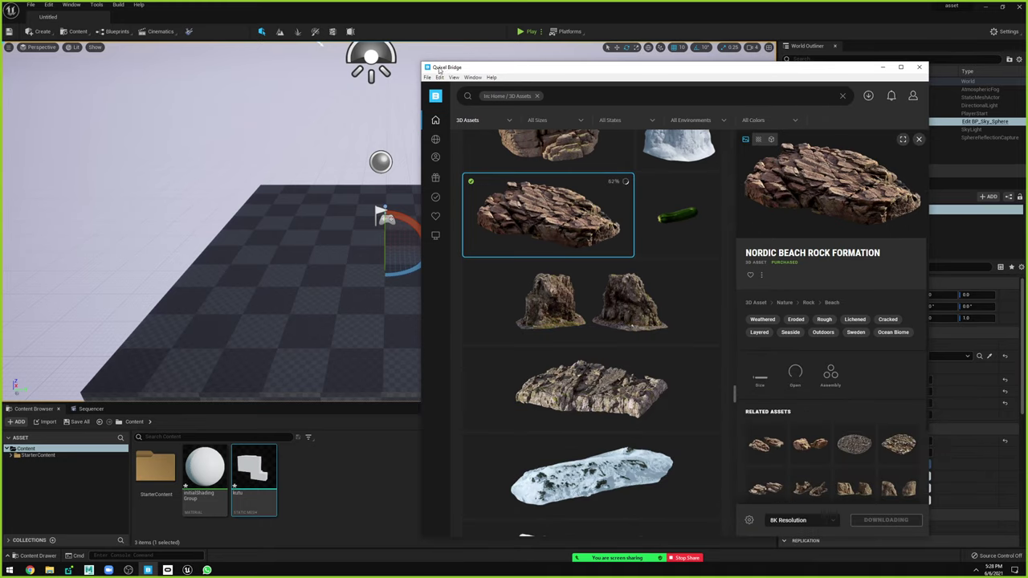
scroll(632, 271, "up", 3)
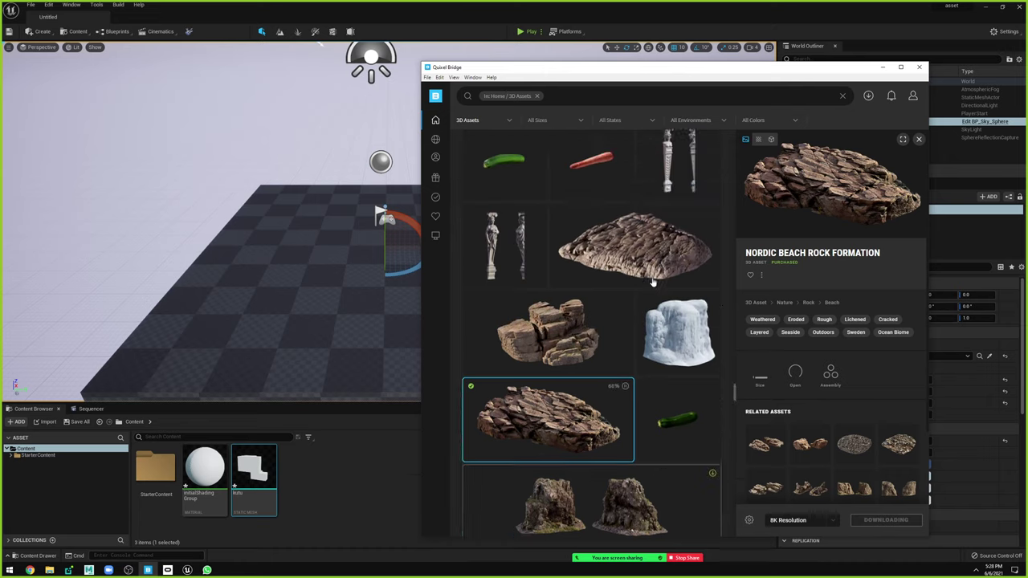
scroll(632, 271, "up", 2)
scroll(602, 261, "down", 4)
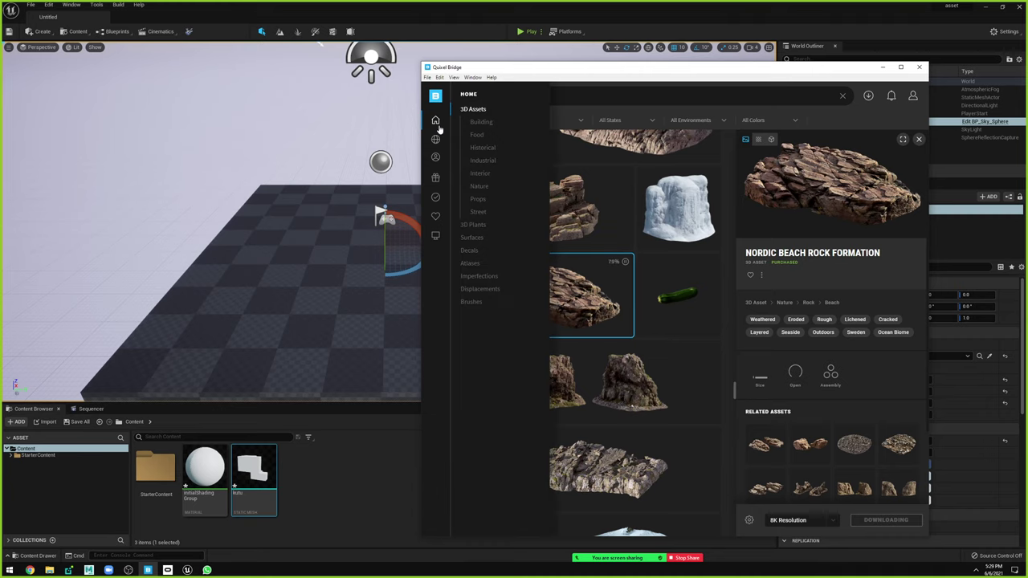
double_click(451, 71)
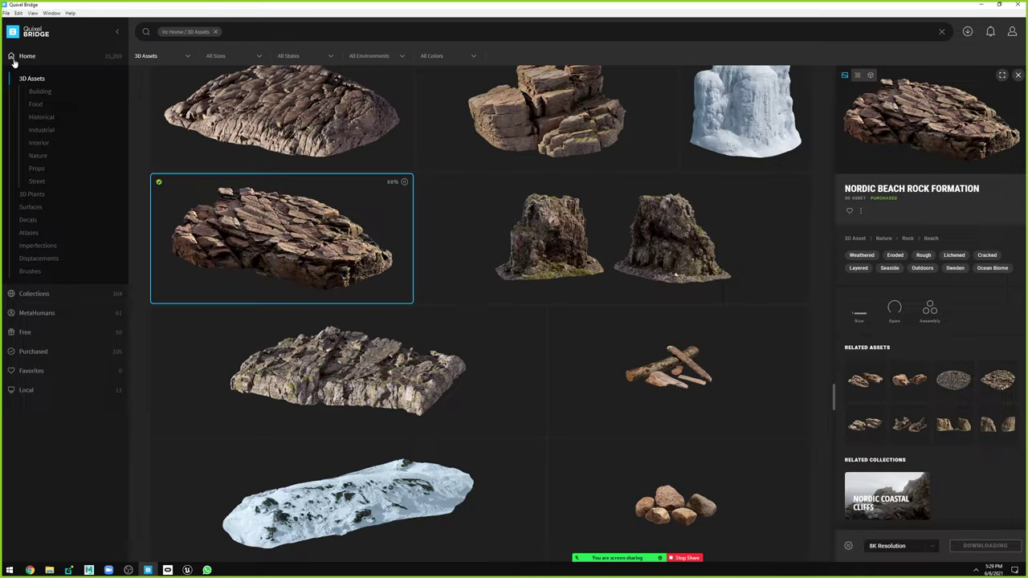
Browse Interior > Furniture and Decals, then check the downloads list.
left_click(39, 144)
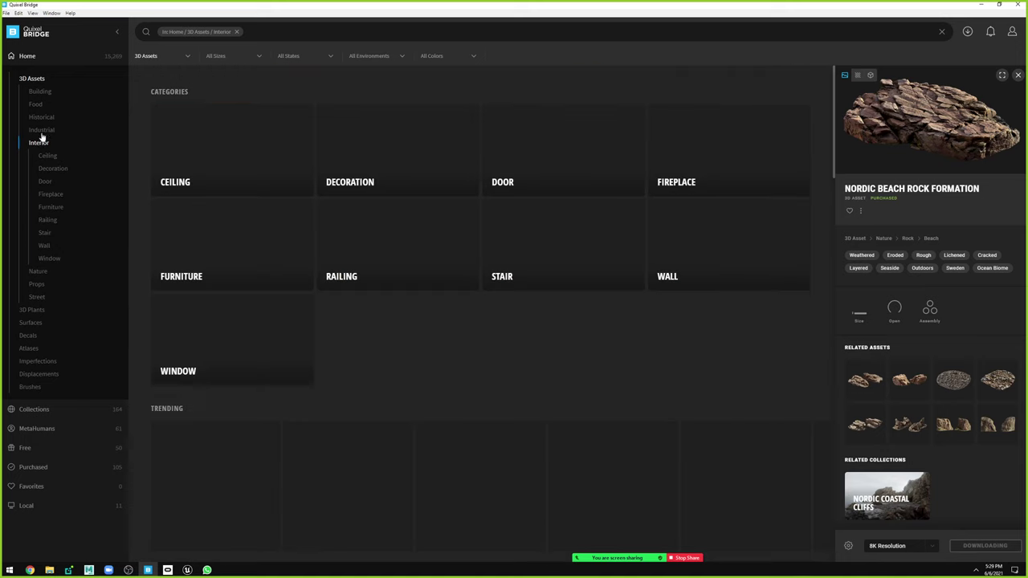
left_click(46, 207)
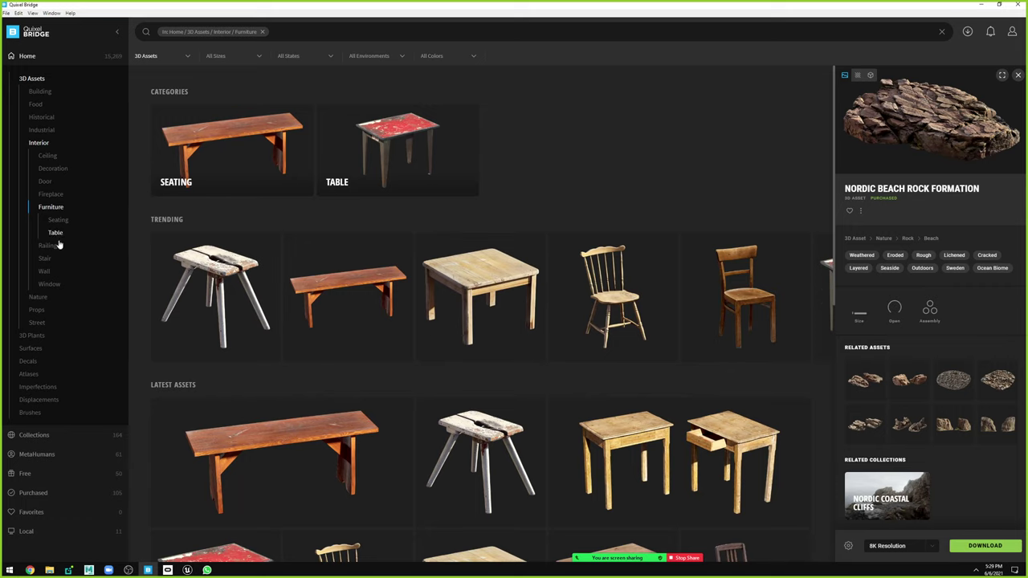
left_click(80, 362)
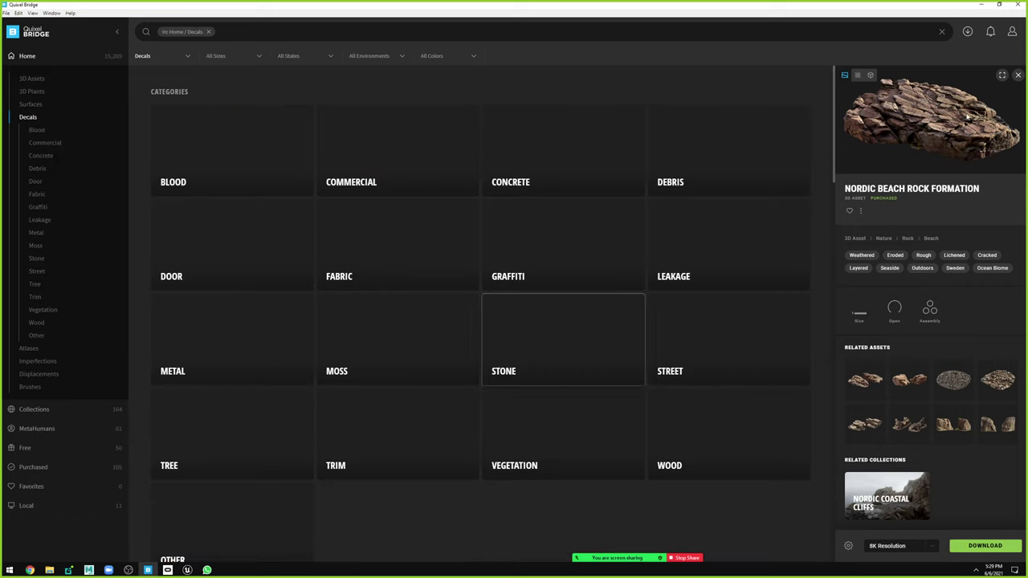
left_click(968, 32)
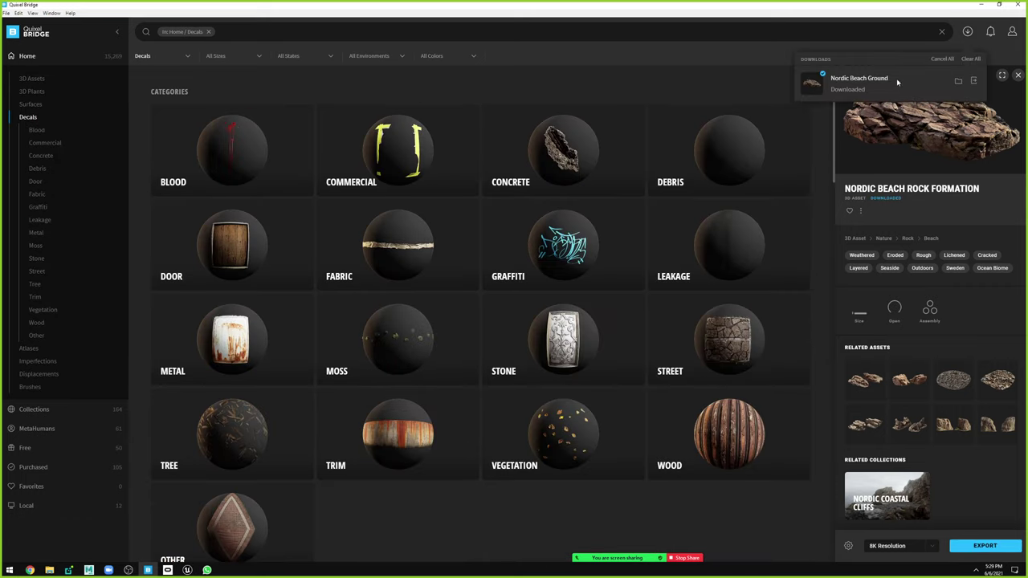
Open the rock's download folder in File Explorer and move its window to the lower right.
left_click(958, 81)
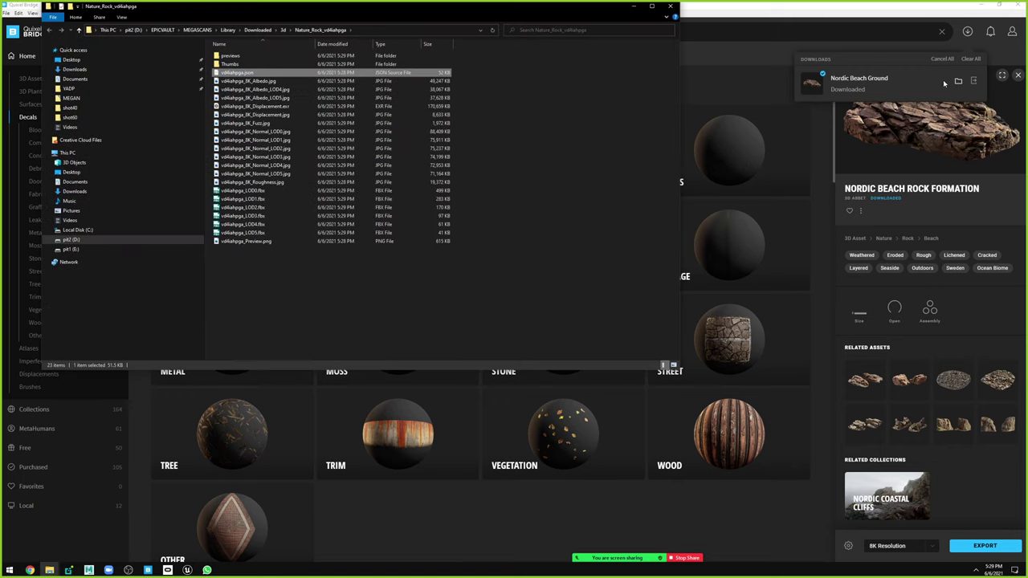
left_click(259, 75, "ctrl")
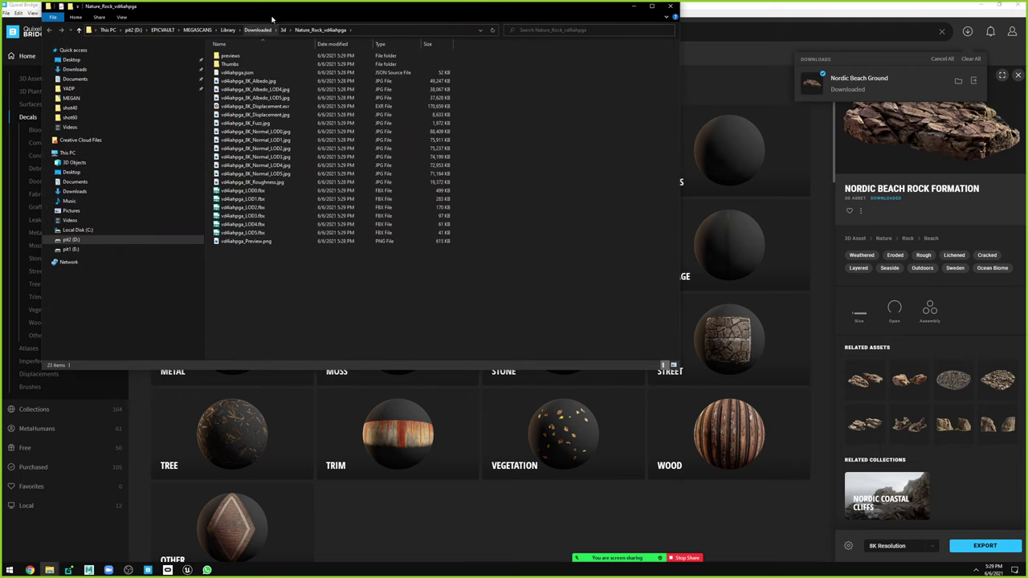
left_click_drag(456, 16, 804, 234)
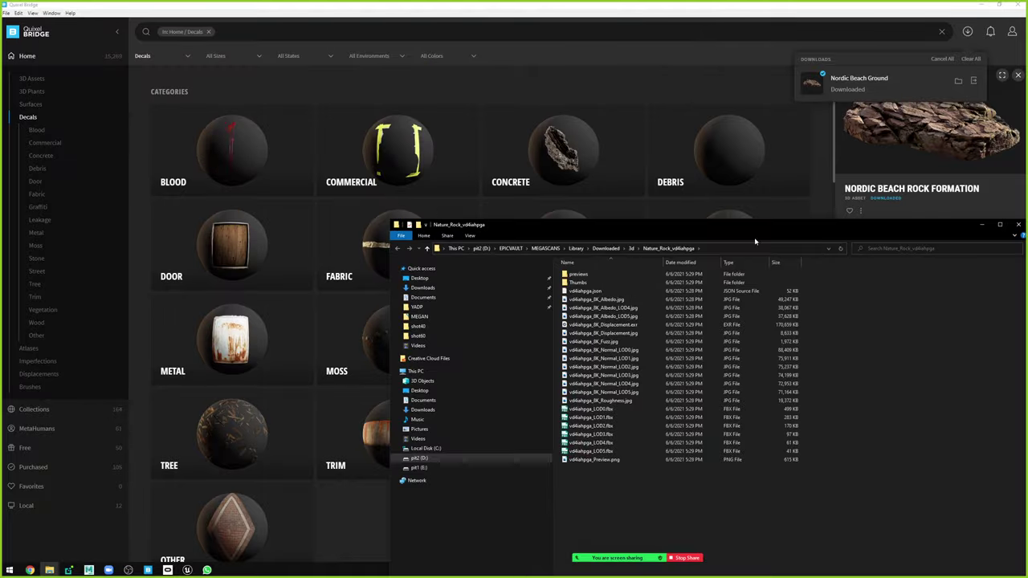
Look over the Albedo and Normal LOD texture files, then select the LOD0 FBX mesh.
left_click(621, 303)
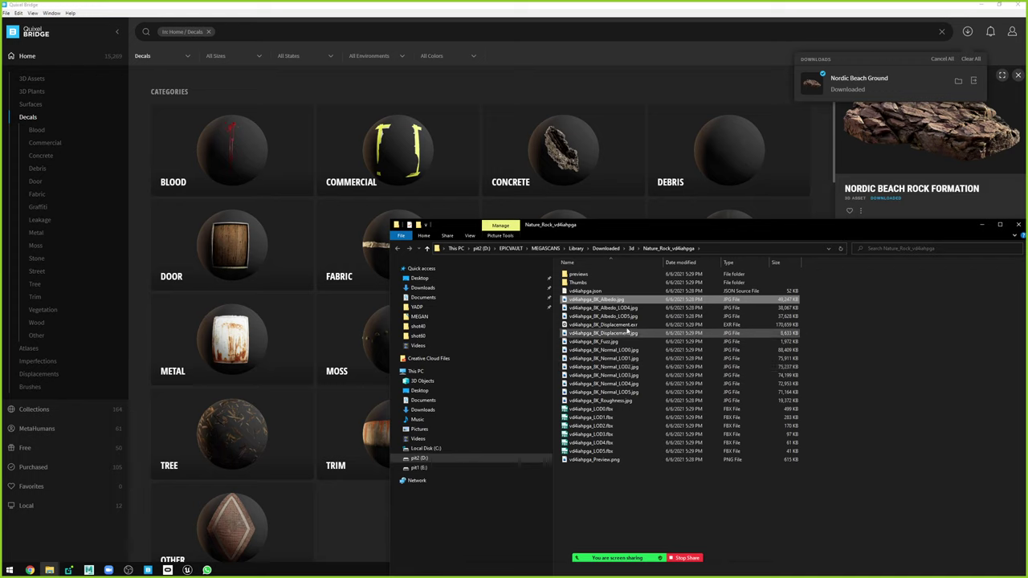
left_click(631, 359)
left_click(631, 367, "ctrl")
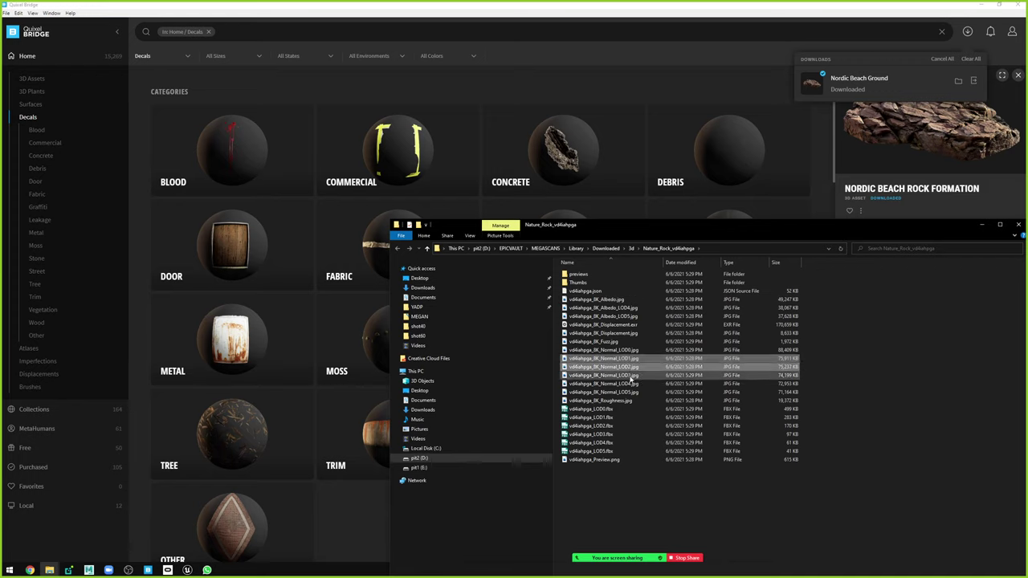
left_click(632, 375, "ctrl")
left_click(631, 384, "ctrl")
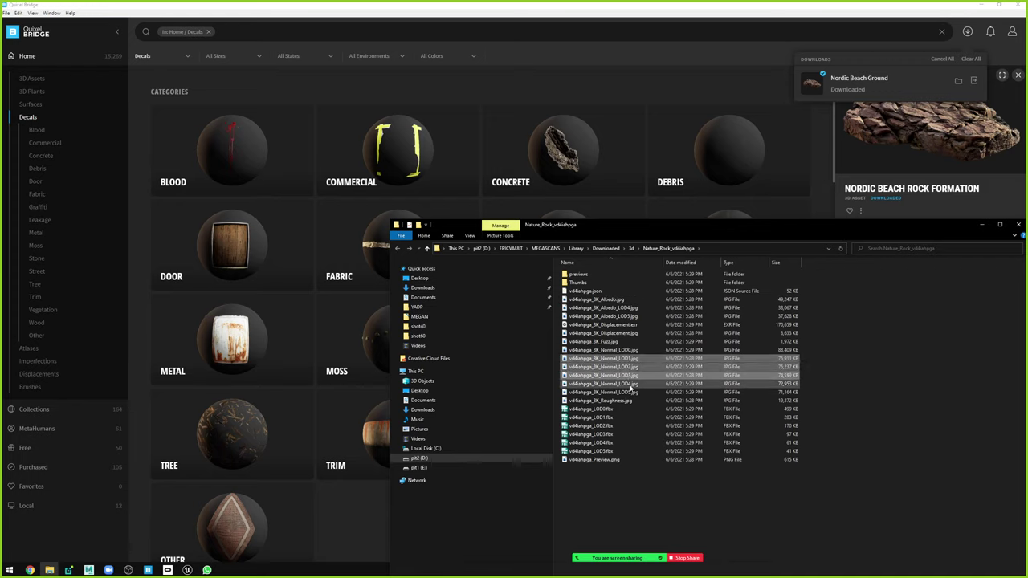
left_click(631, 392, "ctrl")
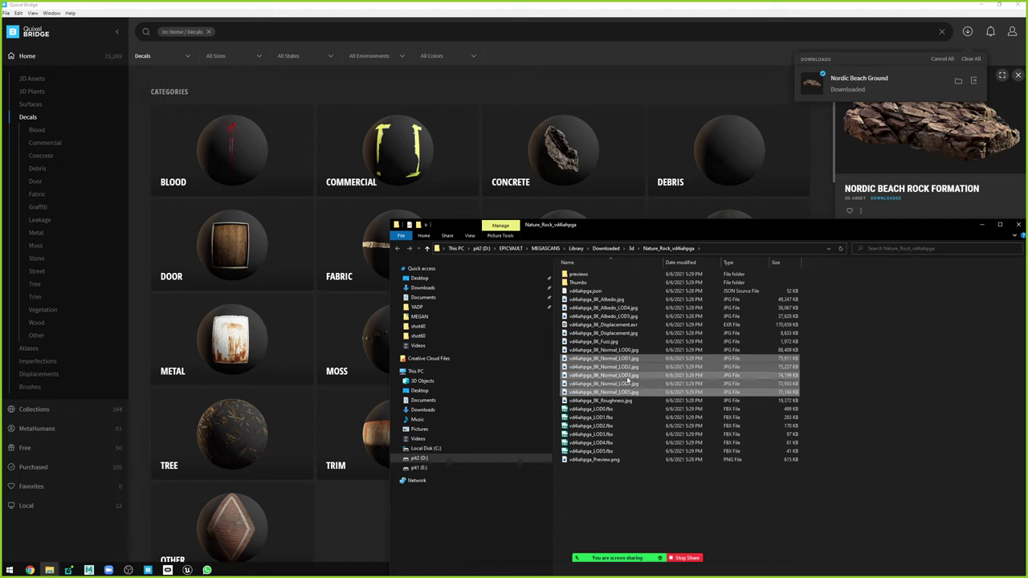
left_click(818, 444)
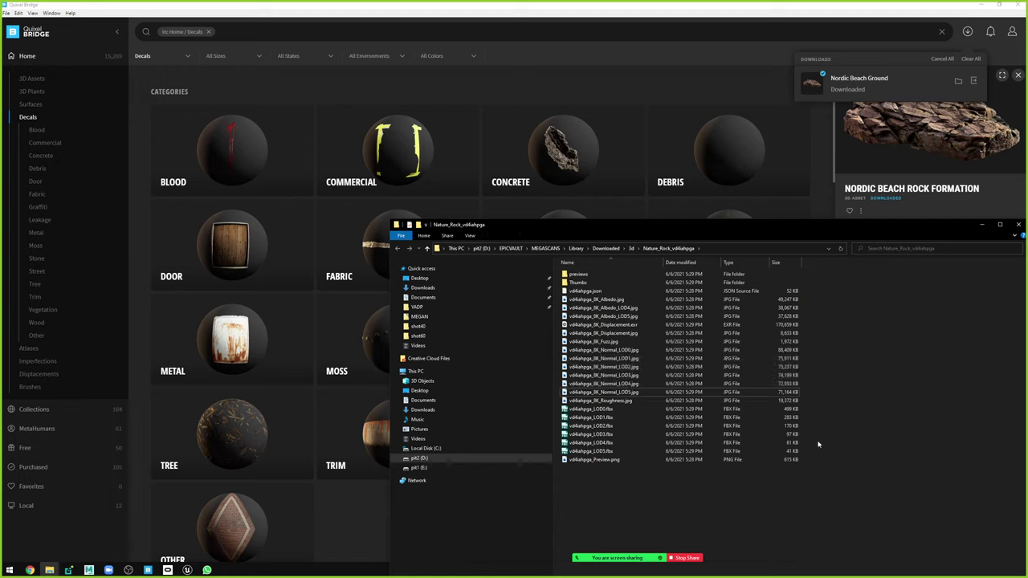
left_click(584, 412)
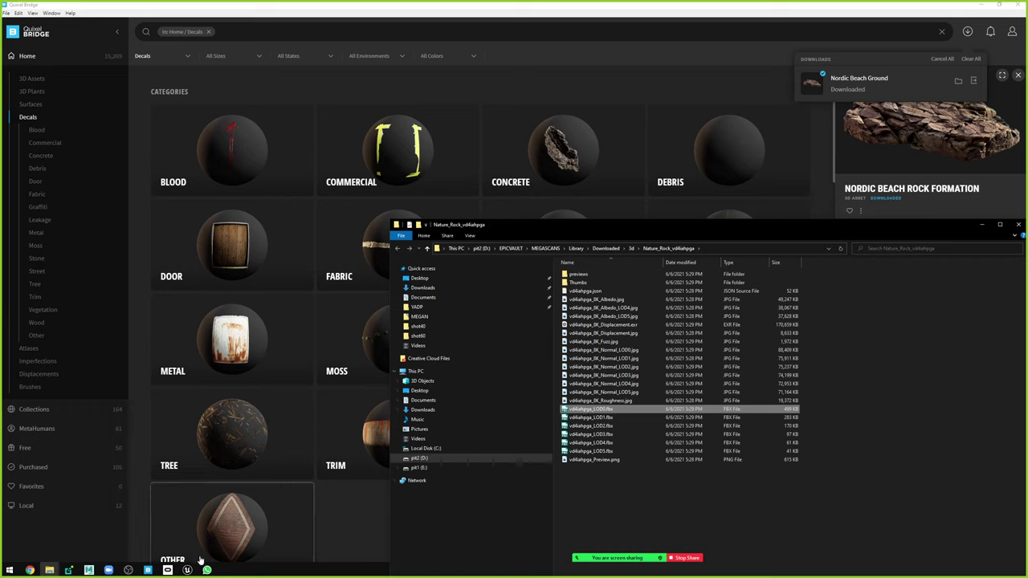
Create a new level from the TimeOfDay template in Unreal.
mouse_move(186, 570)
left_click(143, 530)
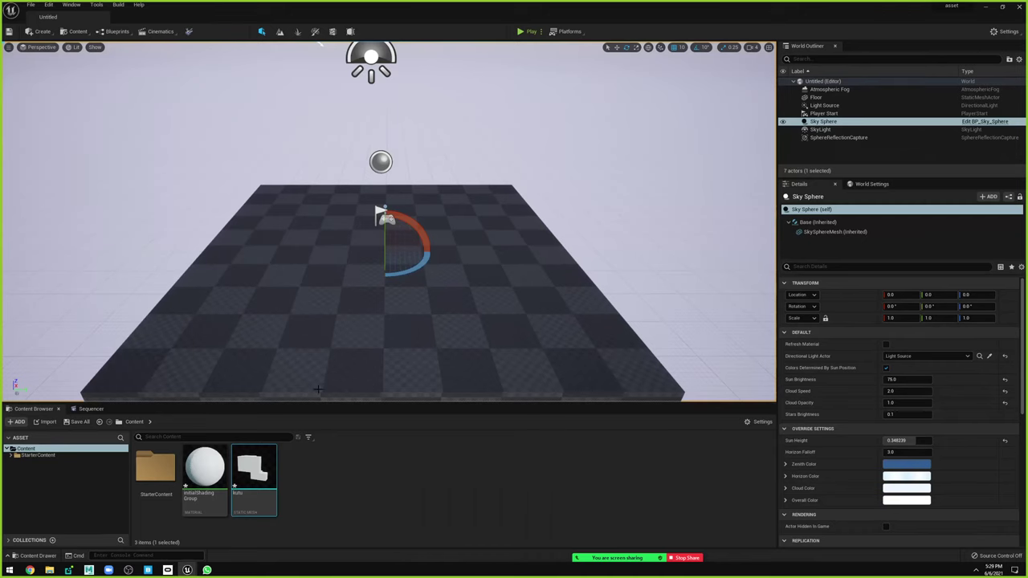
key("ctrl+n")
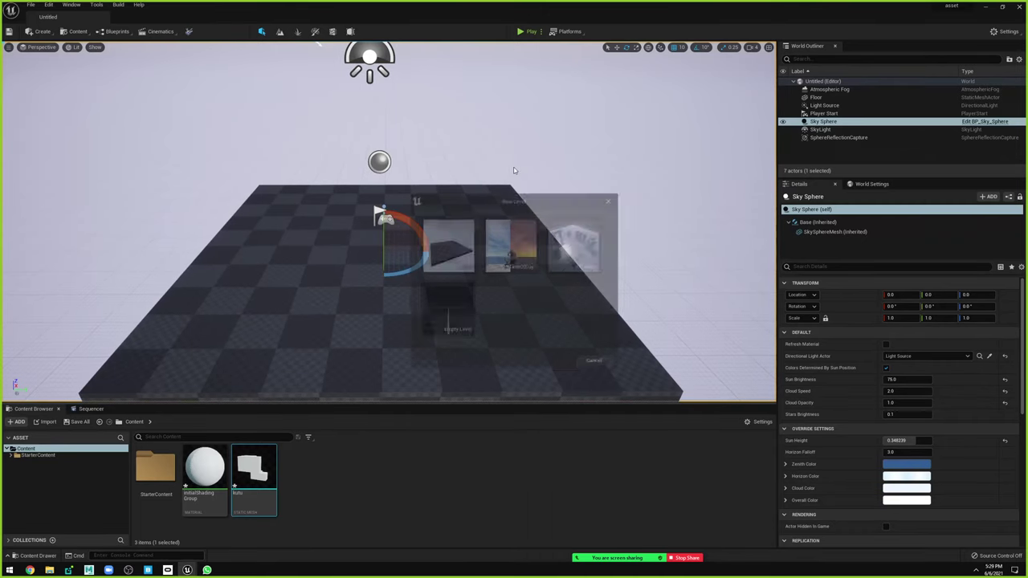
left_click(506, 251)
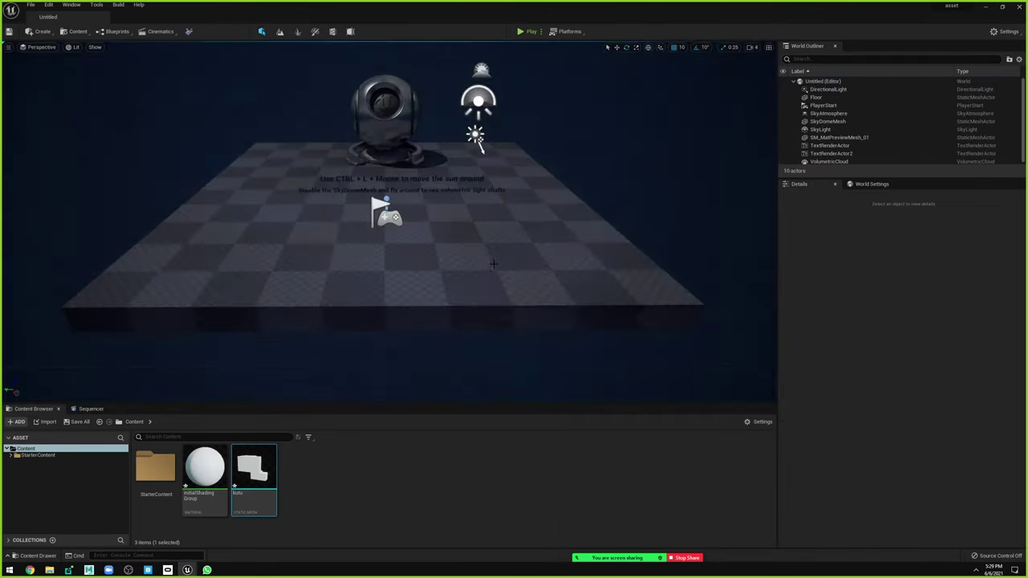
Delete both text label actors and the chrome sphere from the new level.
right_click_drag(388, 218, 389, 218)
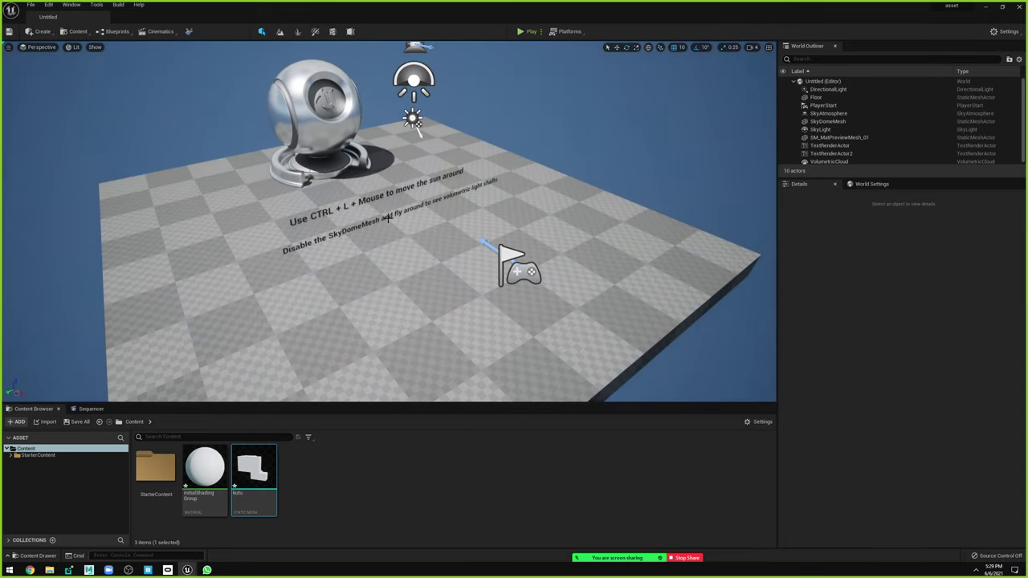
left_click(389, 218)
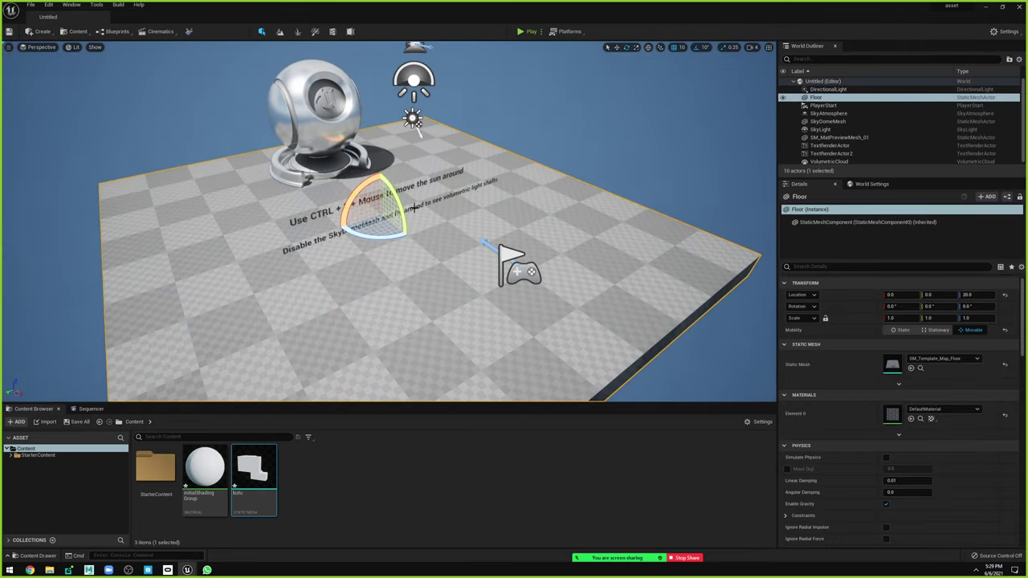
left_click(831, 145)
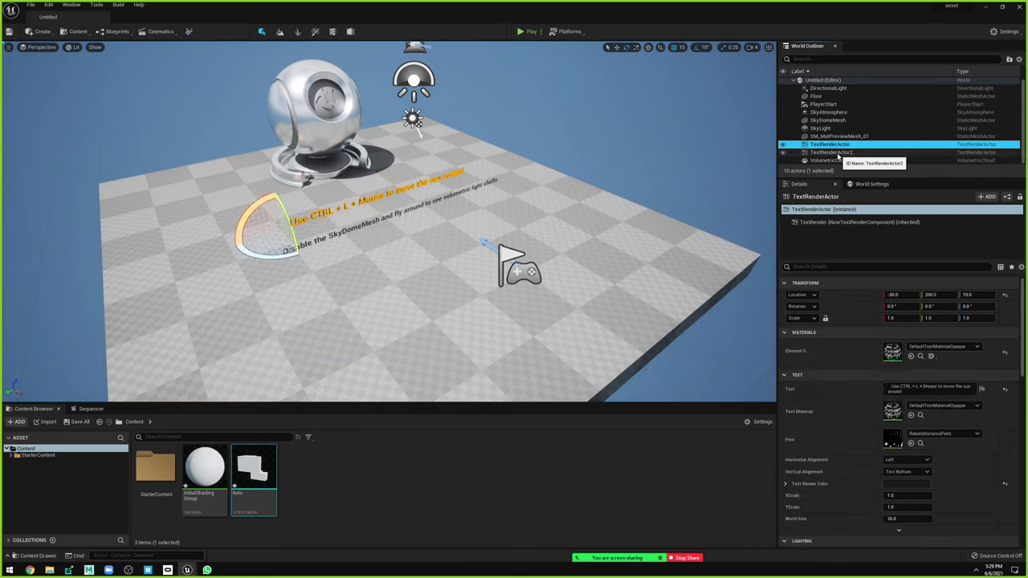
left_click(837, 153, "shift")
key("Delete")
left_click(313, 121)
key("Delete")
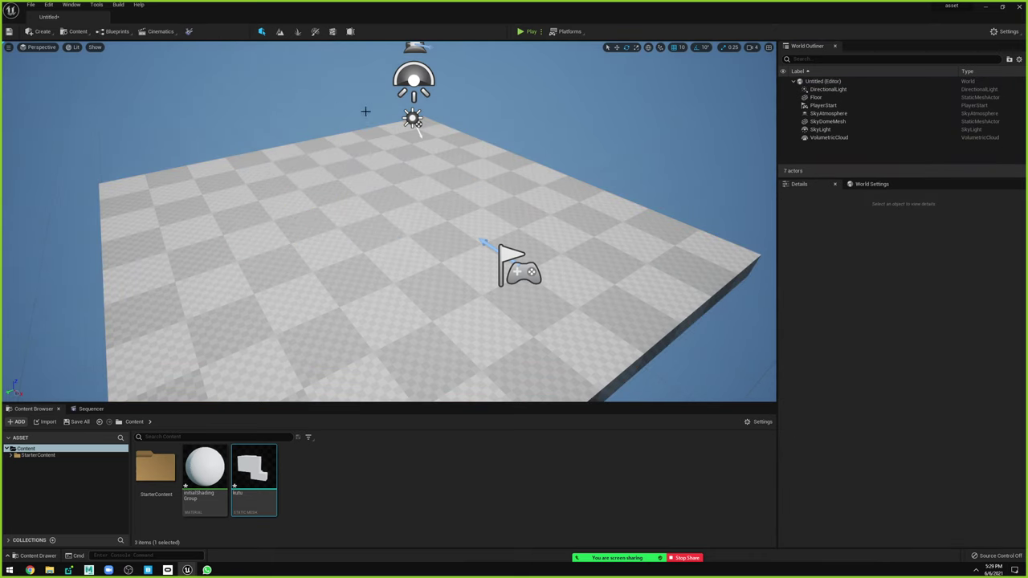
key("alt+Tab")
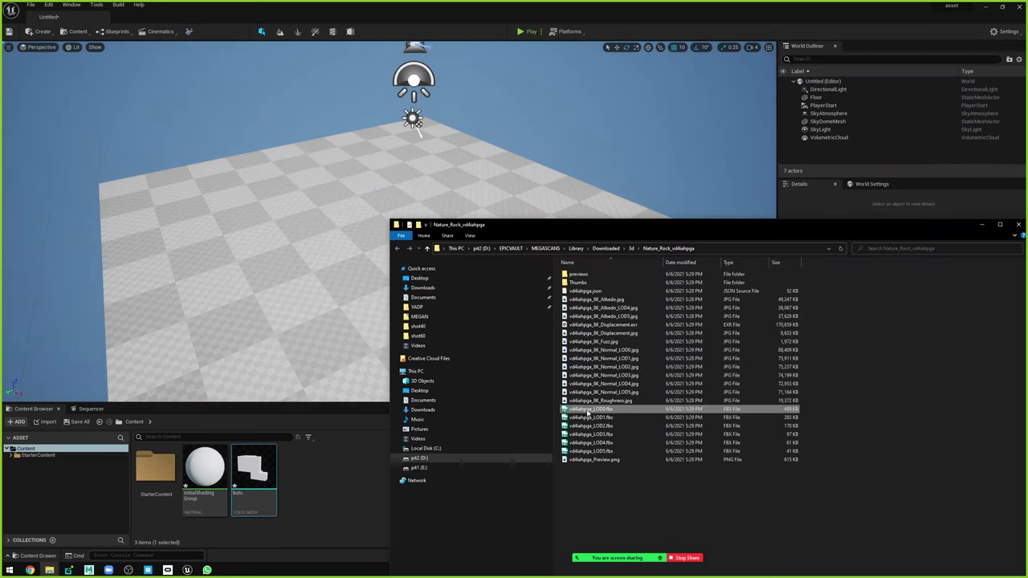
Import vd4iahpga_LOD0.fbx into Content and place the rock mesh on the floor.
mouse_move(593, 410)
left_mouse_down()
mouse_move(399, 483)
mouse_move(355, 482)
left_mouse_up()
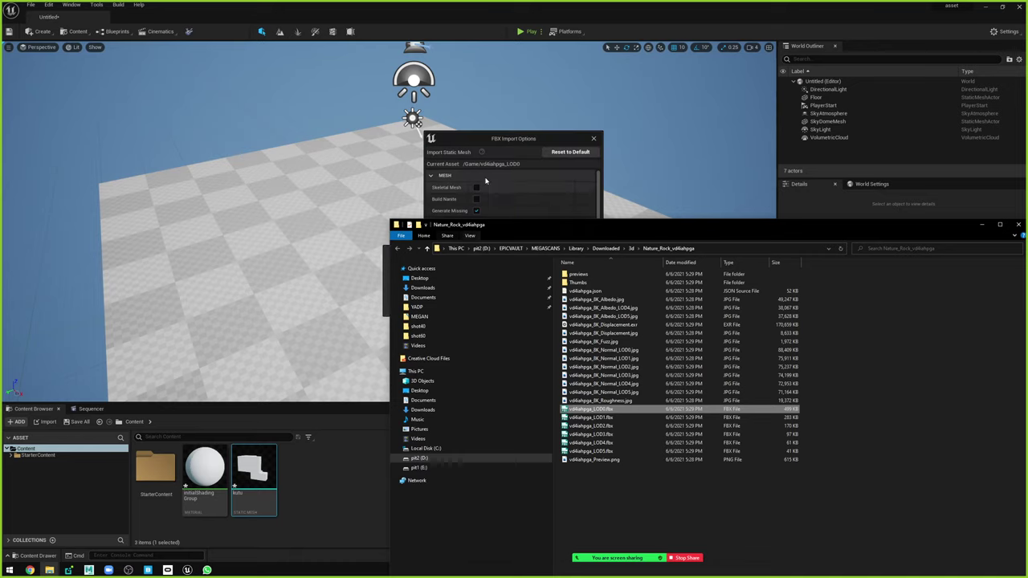
left_click(486, 141)
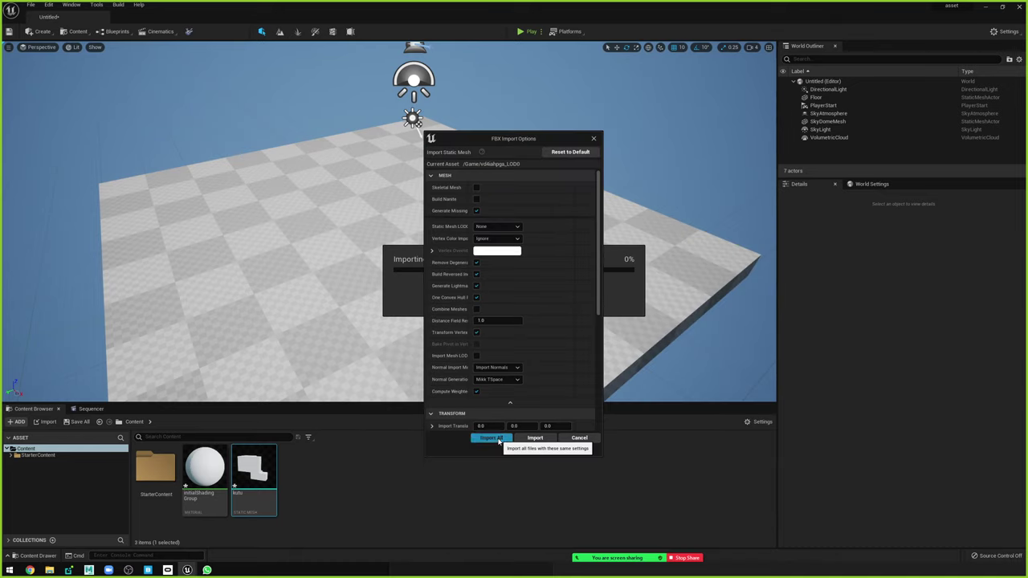
left_click(498, 440)
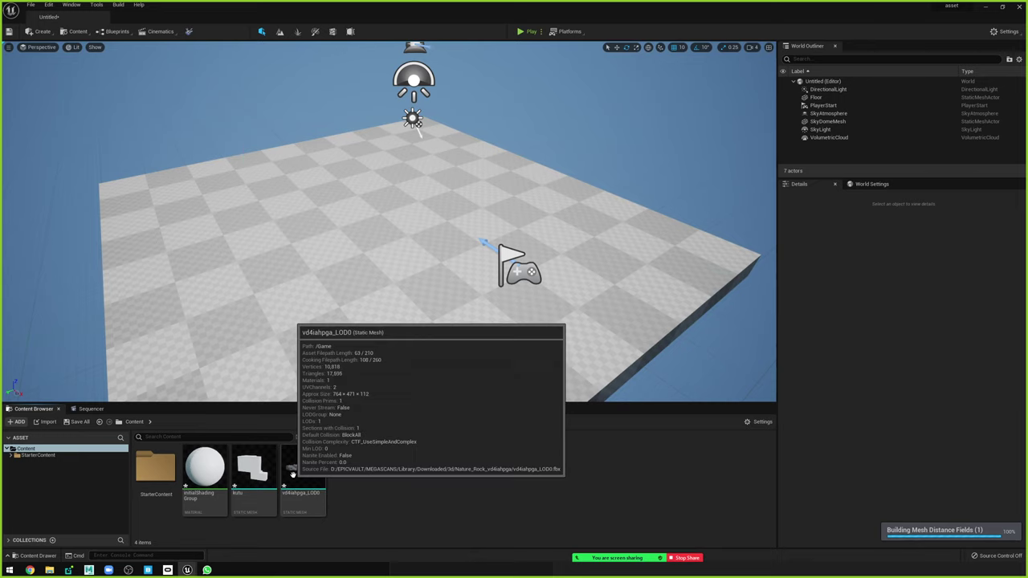
left_click_drag(303, 472, 371, 223)
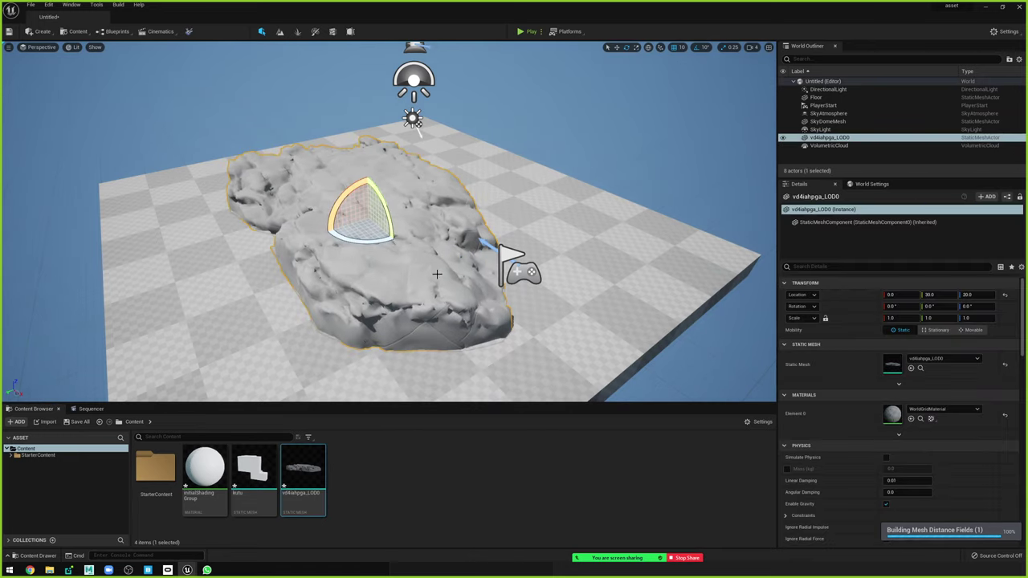
right_click(445, 486)
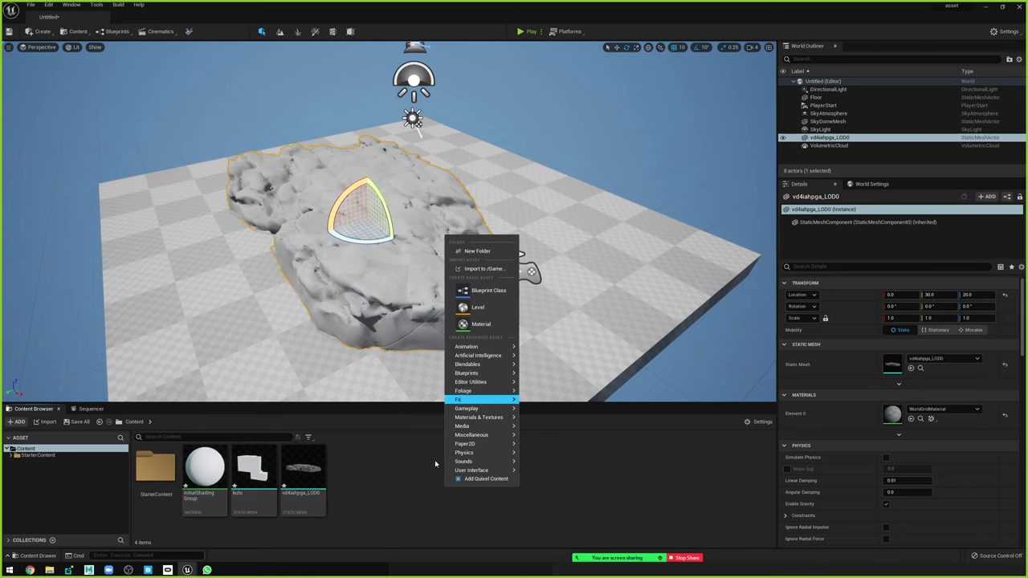
key("alt+Tab")
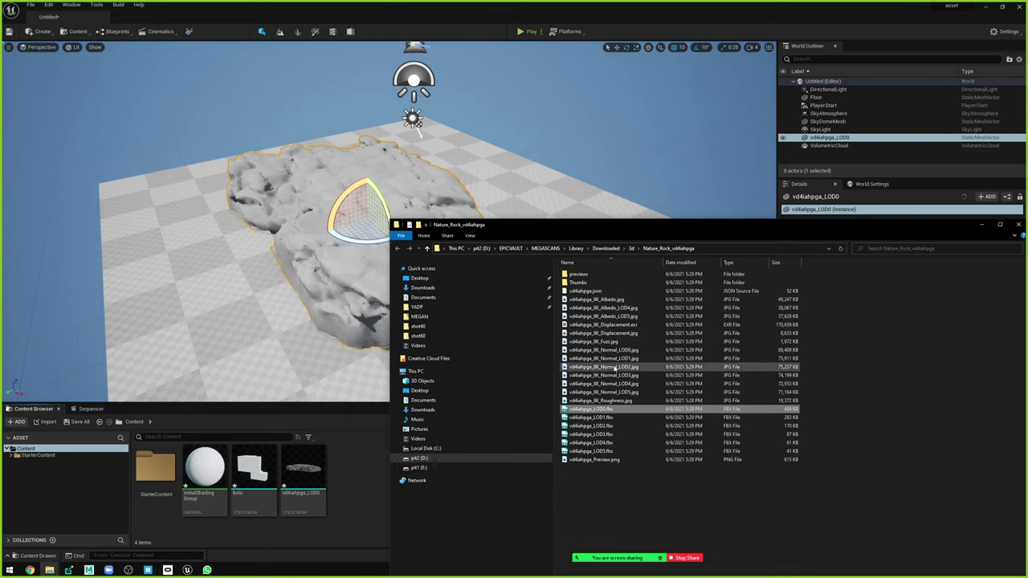
Create a material named kaya in Content, open it, and dock its editor beside the level tab.
key("alt+Tab")
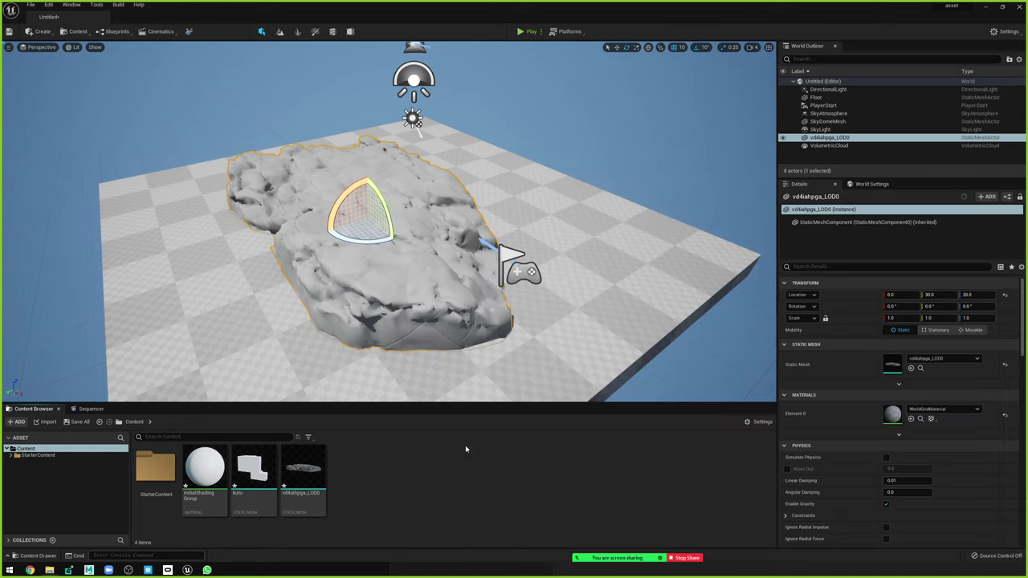
right_click(457, 483)
left_click(493, 318)
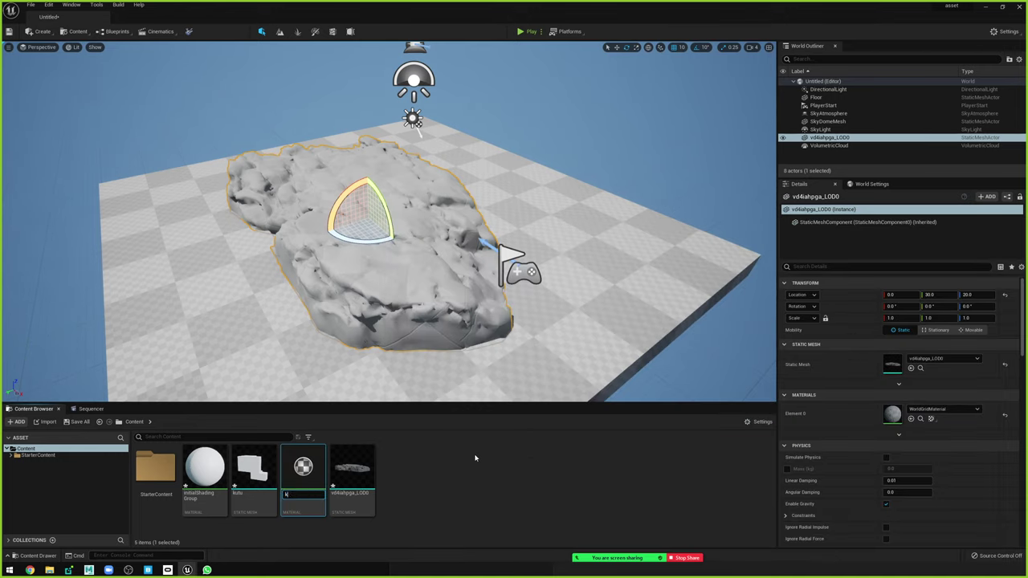
type("aya")
key("Return")
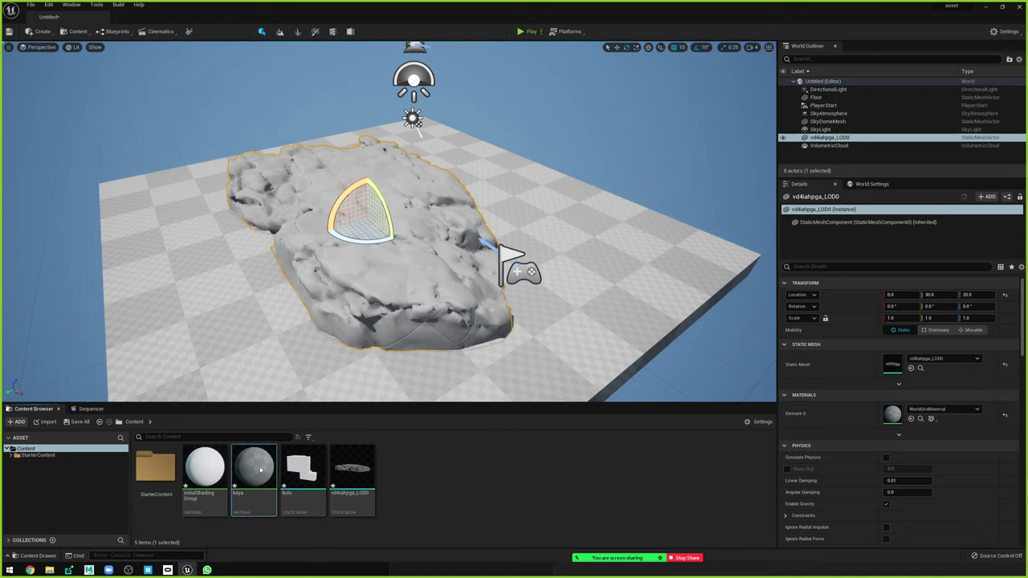
double_click(259, 470)
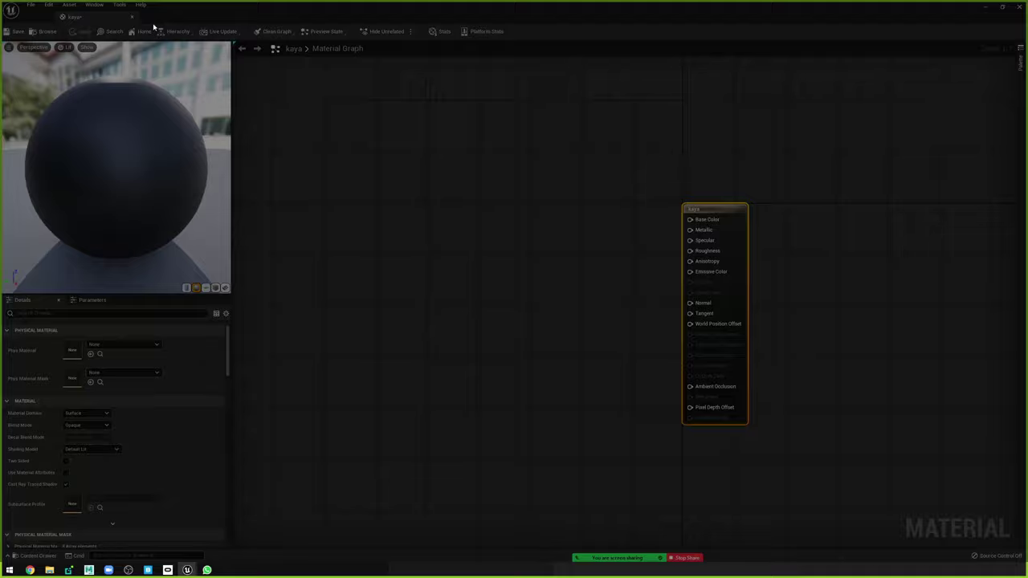
left_click_drag(76, 17, 159, 22)
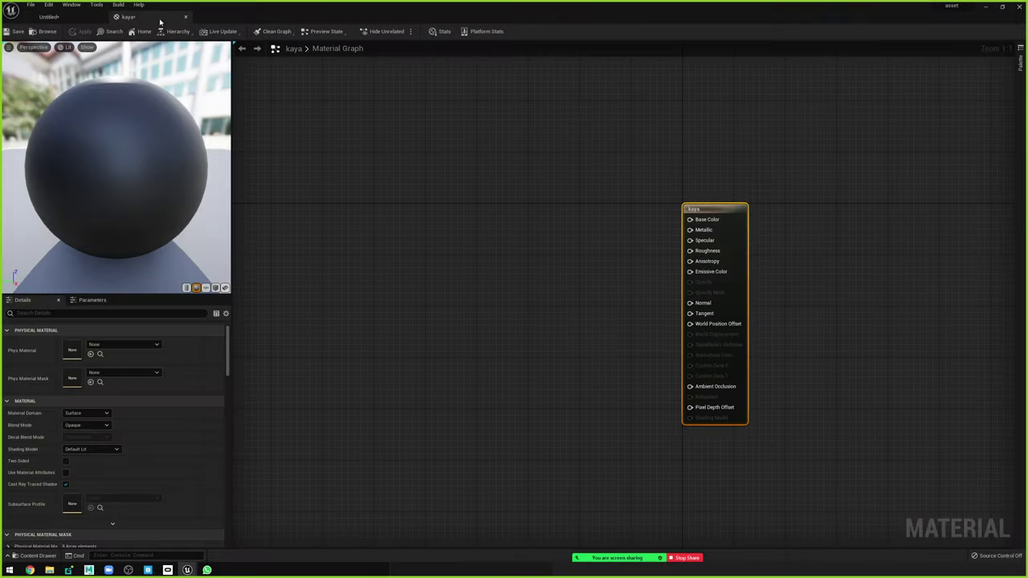
left_click(48, 17)
right_click(460, 454)
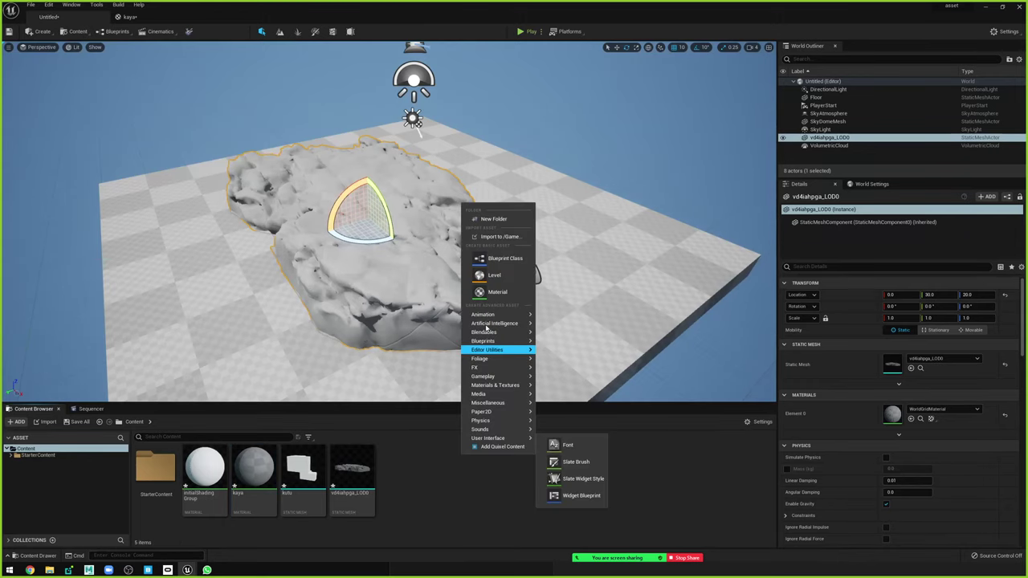
Create a 'text' folder and drop the Albedo, Displacement, Fuzz, Normal_LOD0 and Roughness 8K textures into it.
left_click(495, 218)
type("text")
key("Return")
key("Return")
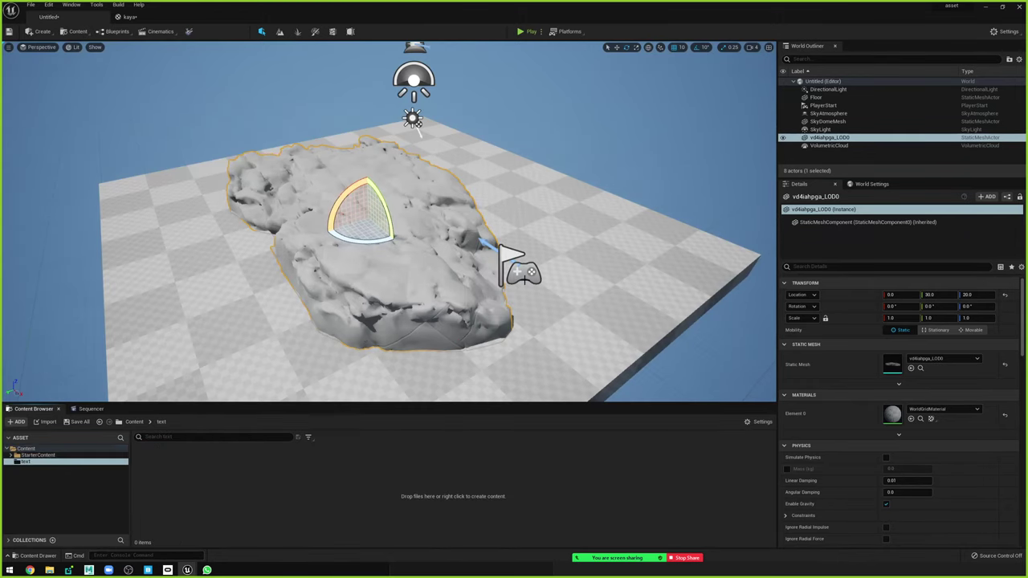
left_click(49, 570)
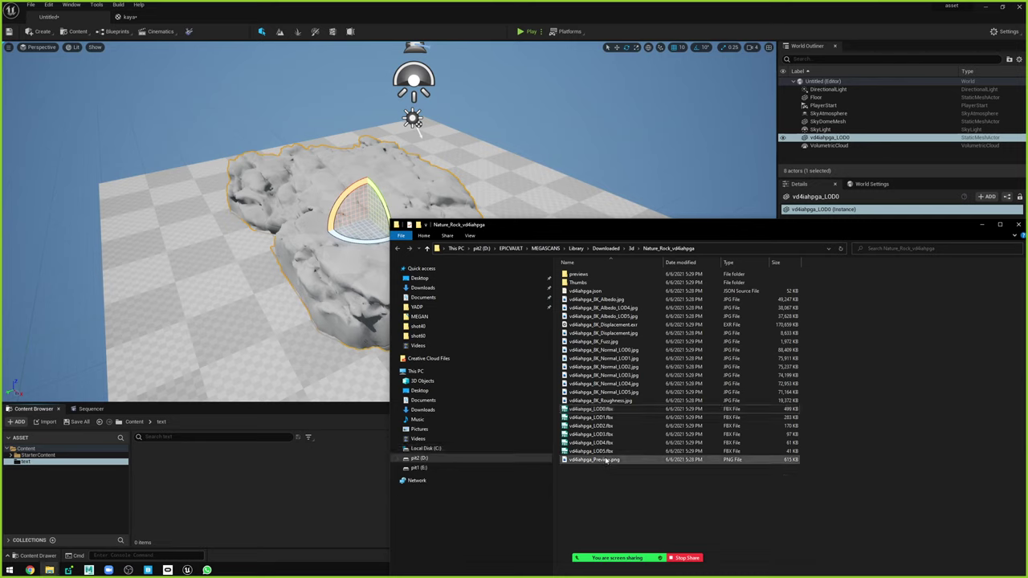
left_click(618, 400)
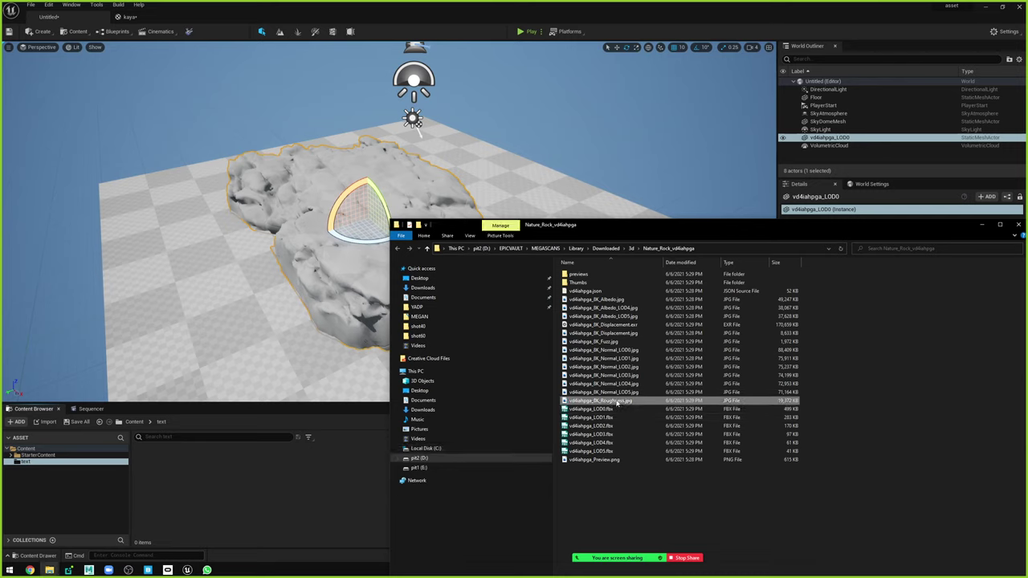
left_click(623, 352, "ctrl")
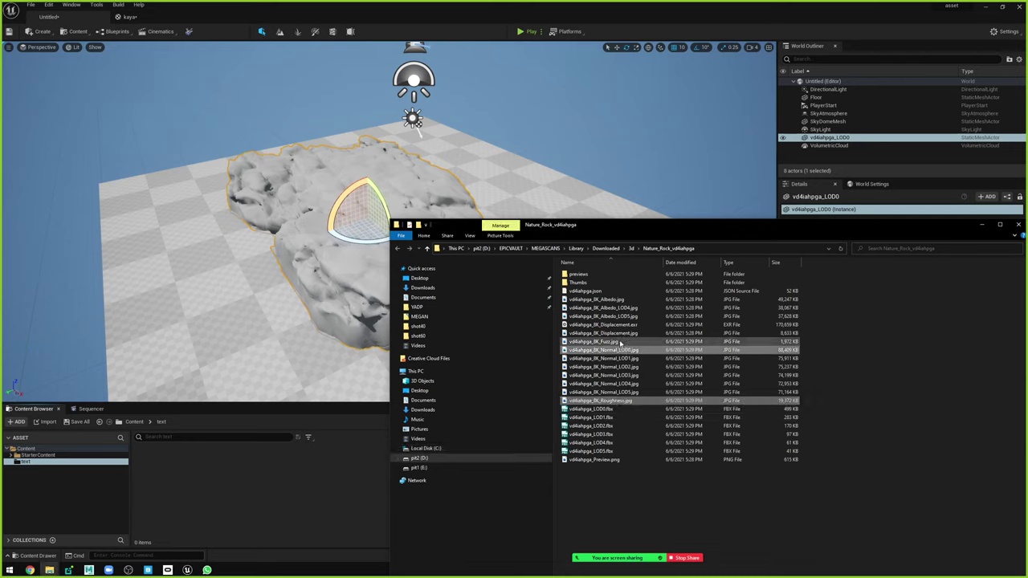
left_click(620, 343, "ctrl")
left_click(618, 332, "ctrl")
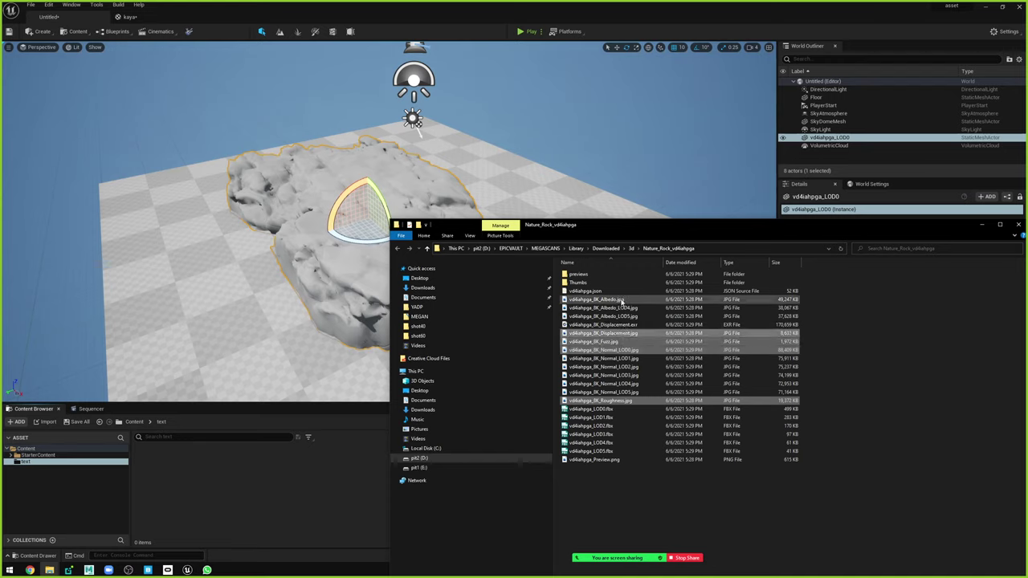
left_click(621, 300, "ctrl")
left_click_drag(462, 402, 248, 501)
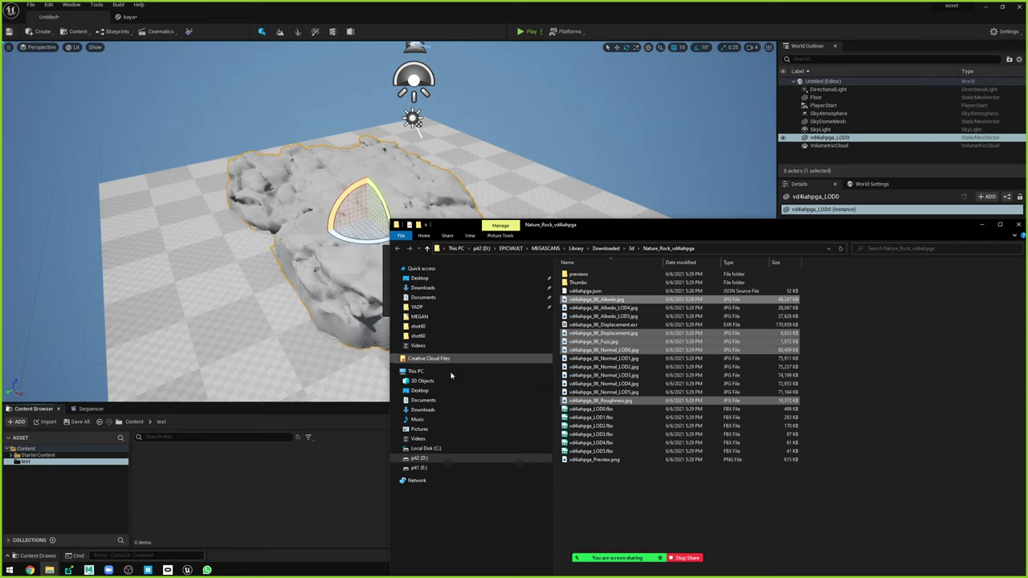
Export the Nordic Beach Rock Formation from Bridge and check its Unreal Engine 4.26 export settings.
left_click(149, 571)
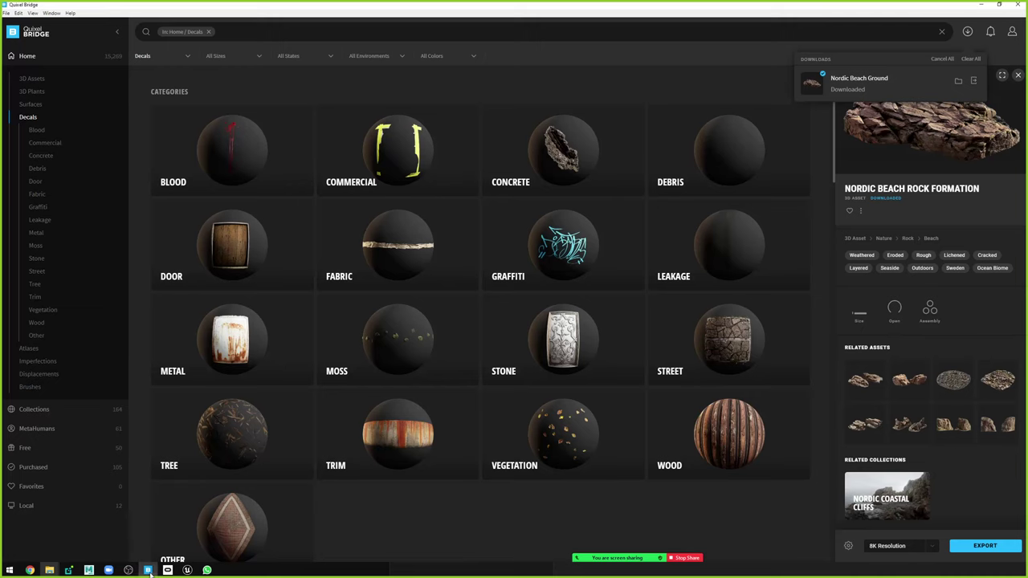
left_click(970, 553)
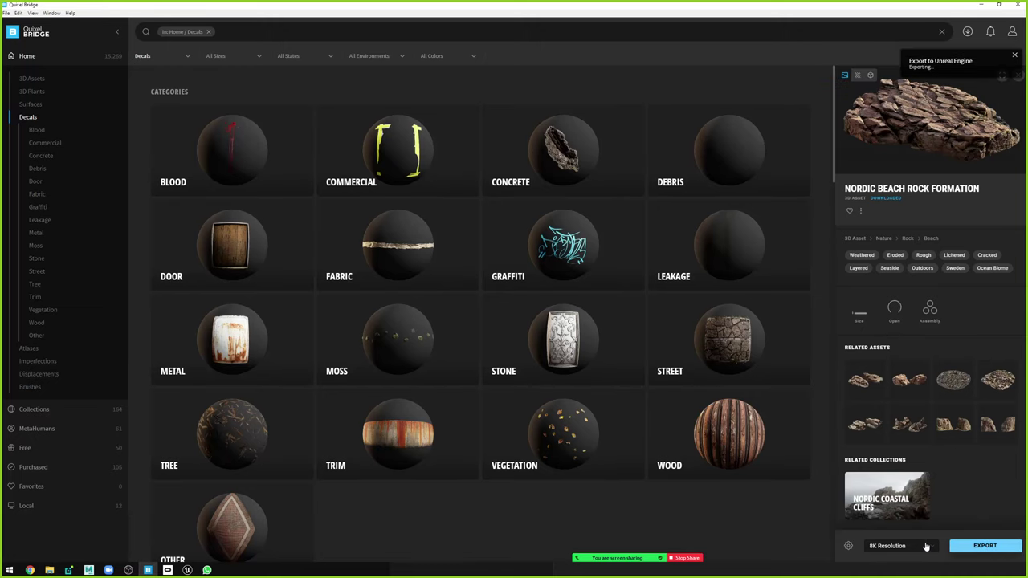
left_click(848, 545)
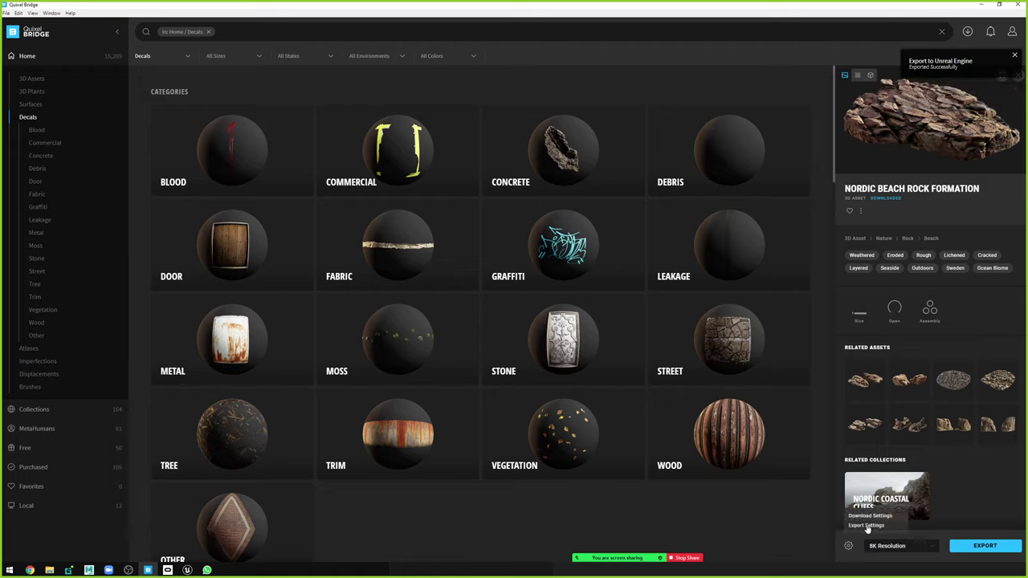
left_click(866, 526)
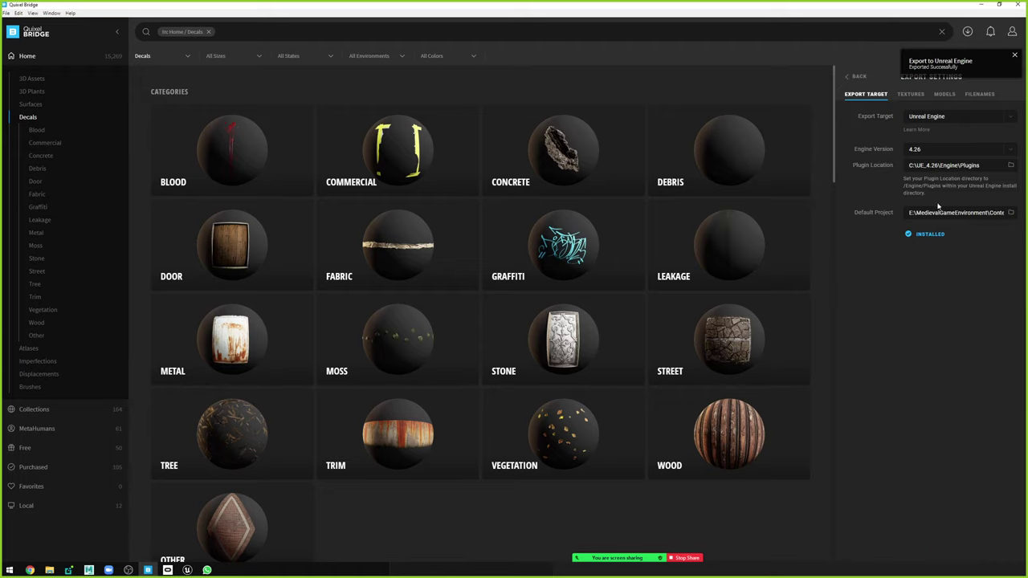
left_click_drag(916, 215, 941, 215)
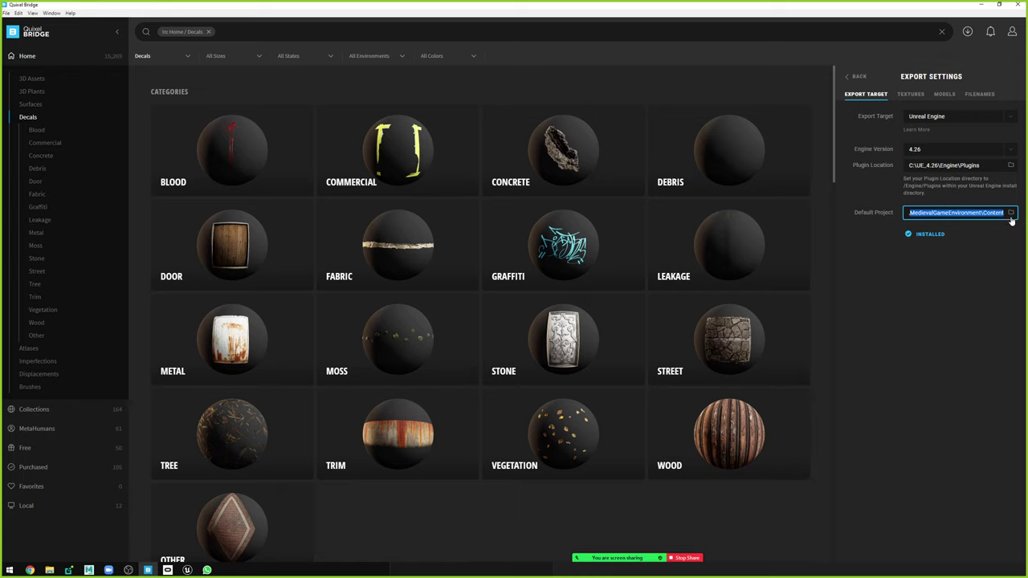
key("alt+Tab")
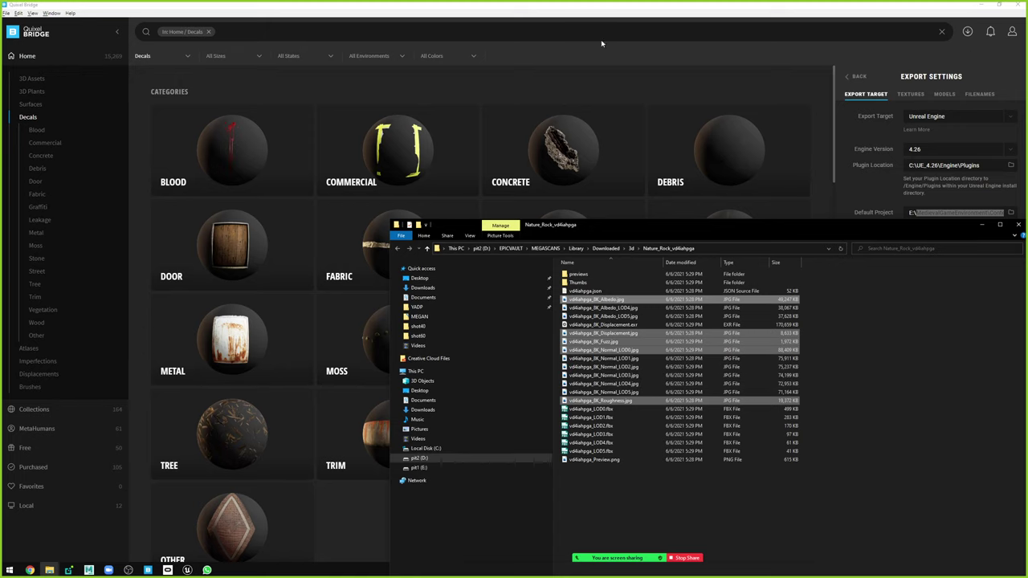
Select all five rock textures in the text folder and drag them to the kaya tab.
left_click(981, 8)
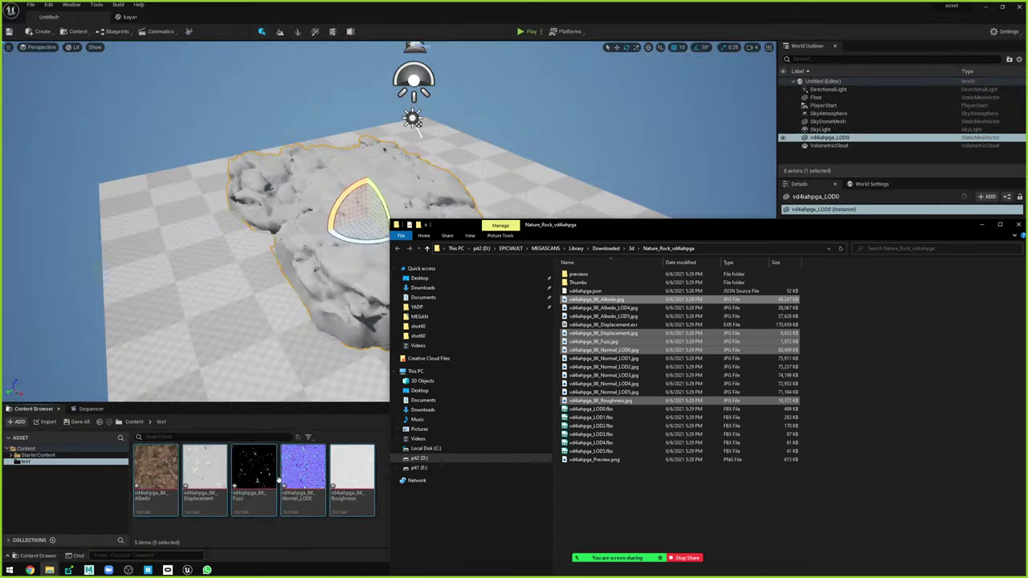
left_click(385, 482)
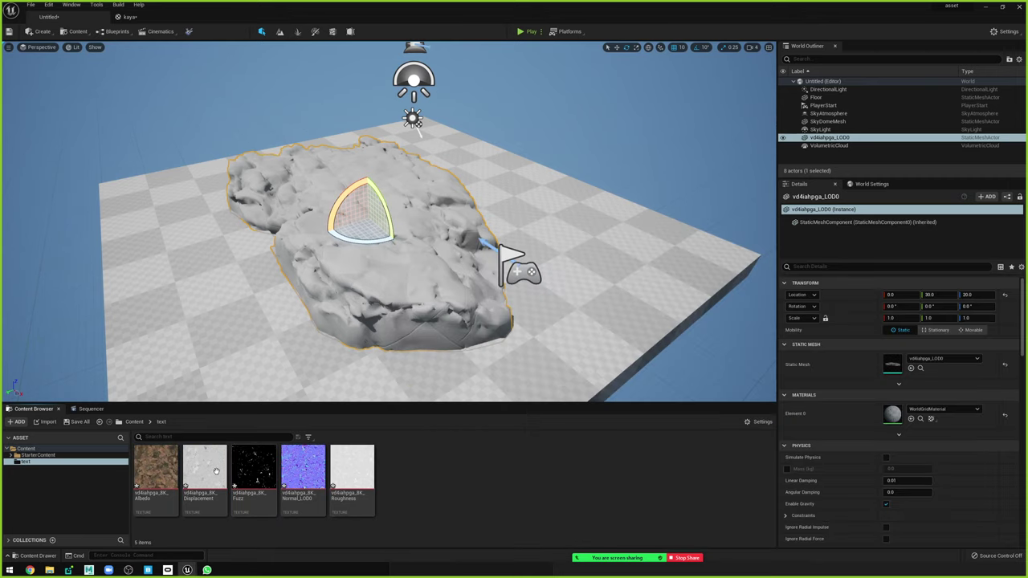
left_click(156, 469)
left_click(364, 474, "shift")
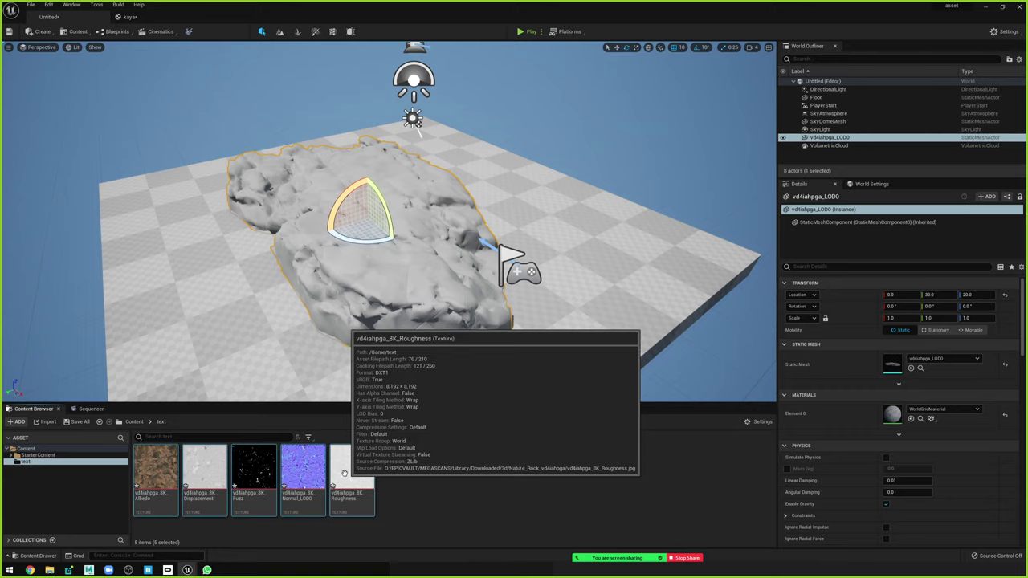
left_click_drag(152, 473, 134, 17)
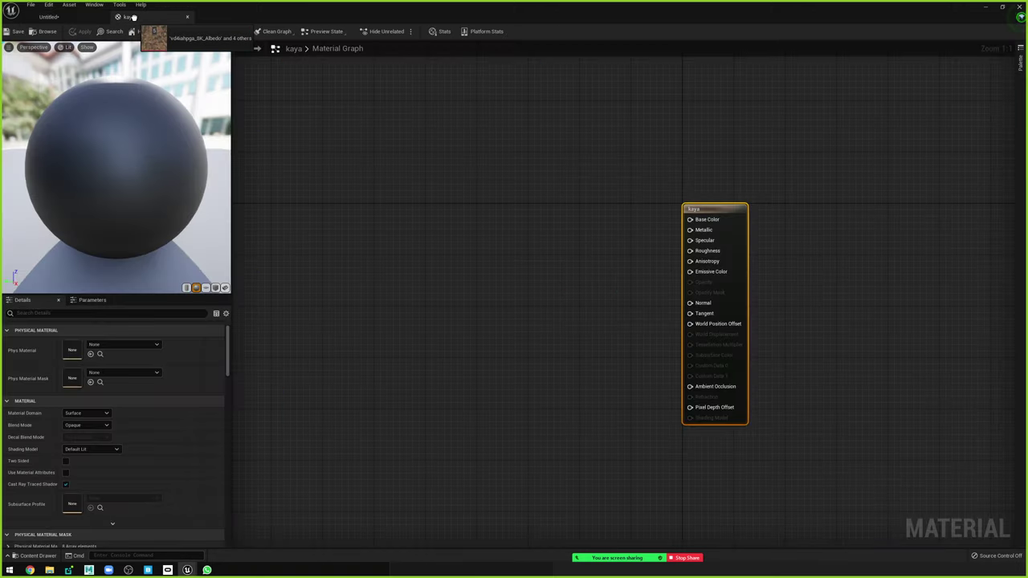
Drop the five textures into the kaya graph and stack their Texture Sample nodes in a column.
mouse_move(134, 17)
left_mouse_down()
mouse_move(371, 262)
mouse_move(391, 125)
left_mouse_up()
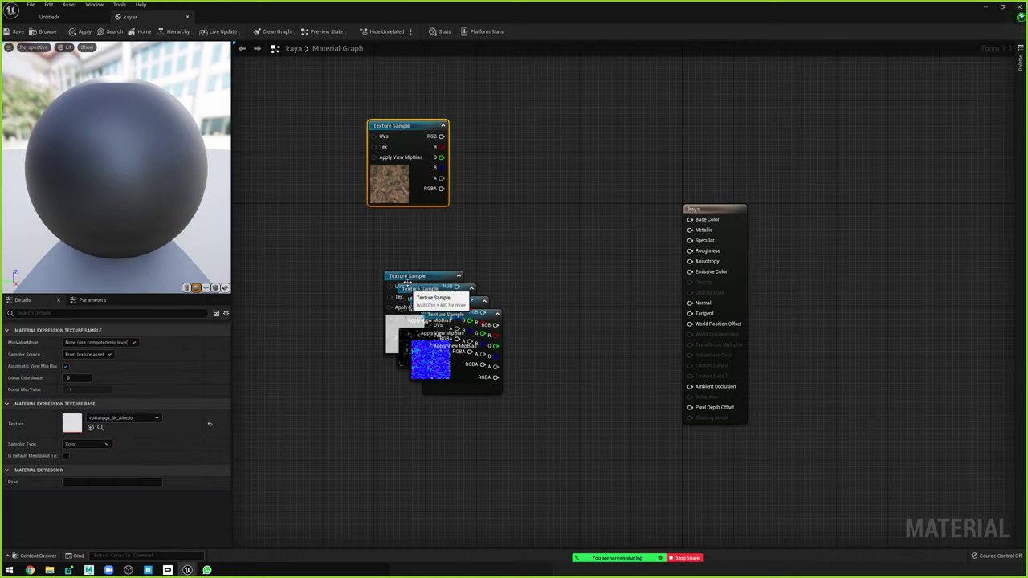
left_click_drag(408, 279, 348, 224)
left_click_drag(430, 289, 367, 332)
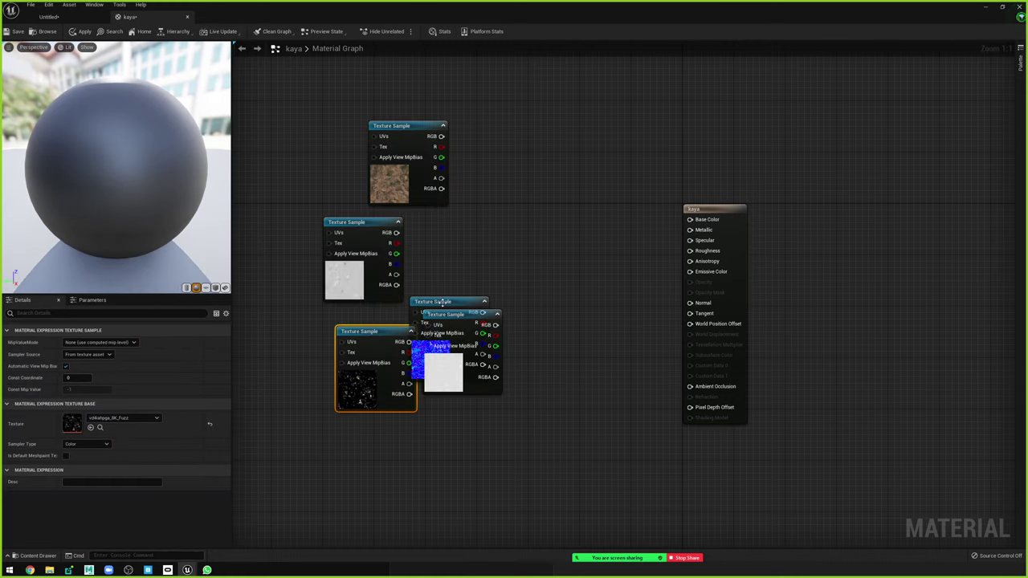
left_click_drag(442, 302, 368, 447)
left_click_drag(457, 315, 391, 537)
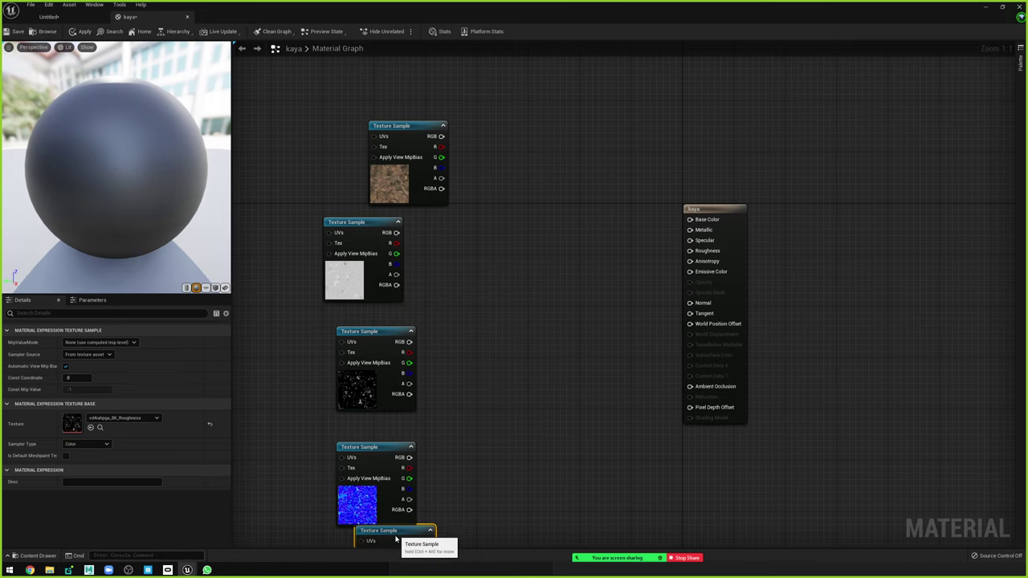
left_click(519, 329)
right_click_drag(511, 312, 559, 325)
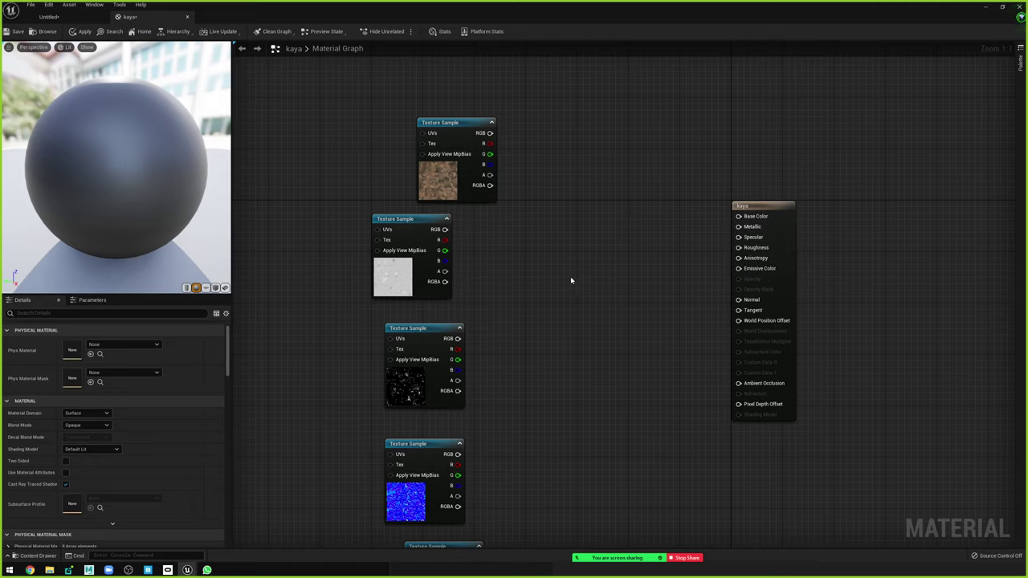
Remove the extra pasted Normal Texture Sample node from the graph.
key("ctrl+v")
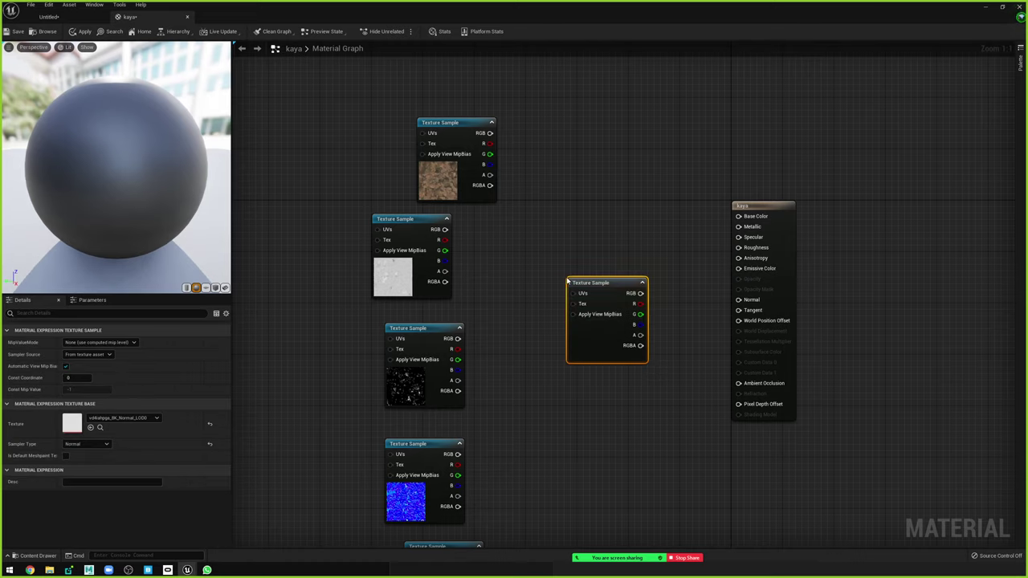
left_click_drag(540, 251, 665, 380)
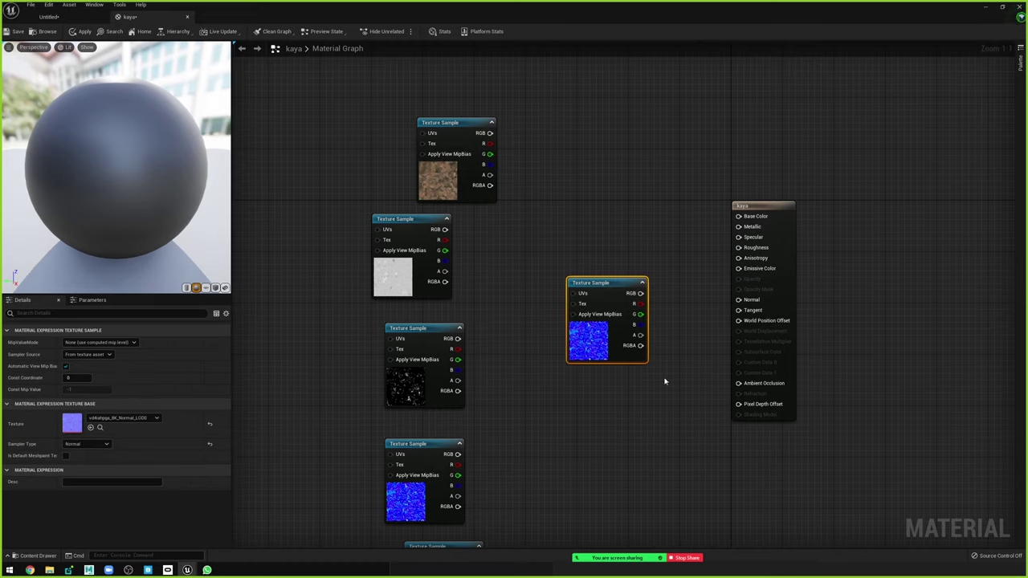
left_click(122, 419)
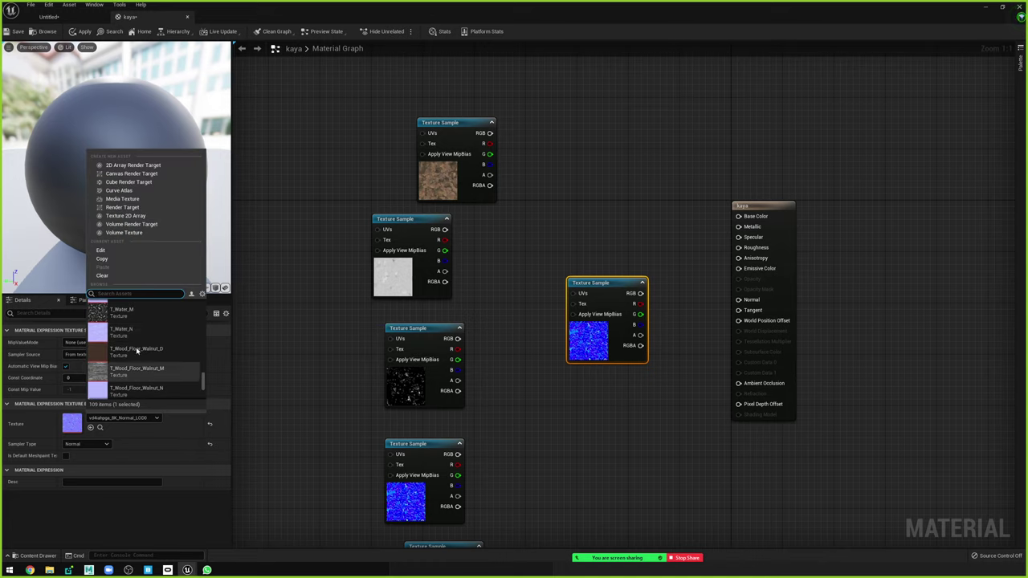
left_click(573, 230)
left_click(627, 344)
key("Delete")
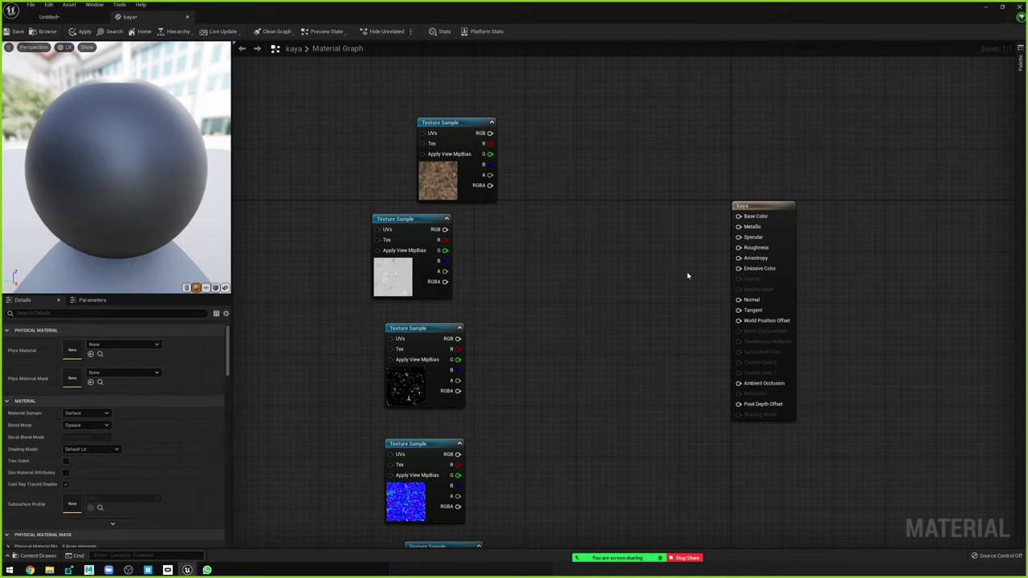
Move the kaya output node further right and keep its Material Domain as Surface.
left_click_drag(747, 208, 635, 155)
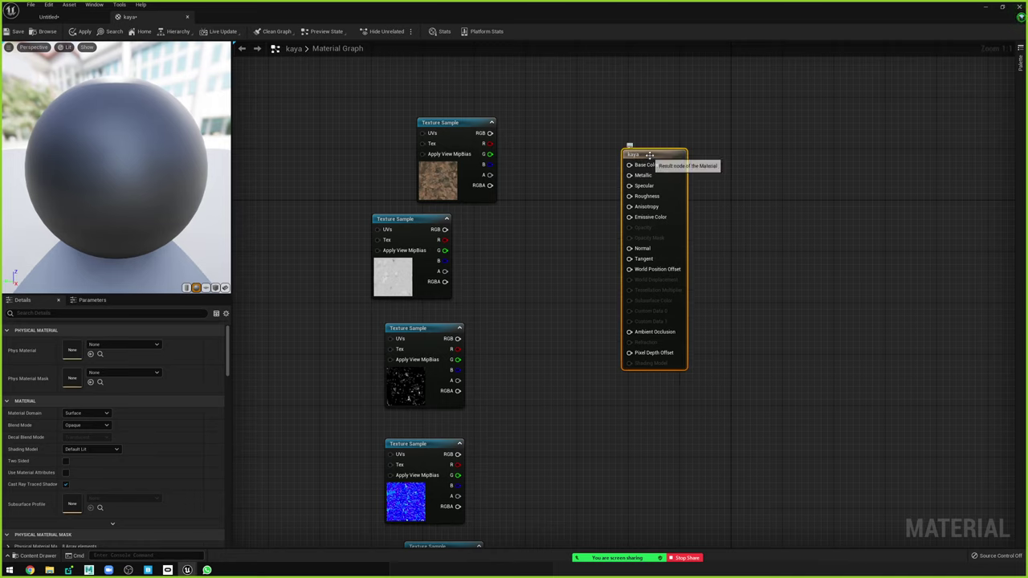
mouse_move(635, 155)
left_mouse_down()
mouse_move(797, 187)
mouse_move(721, 202)
mouse_move(734, 209)
left_mouse_up()
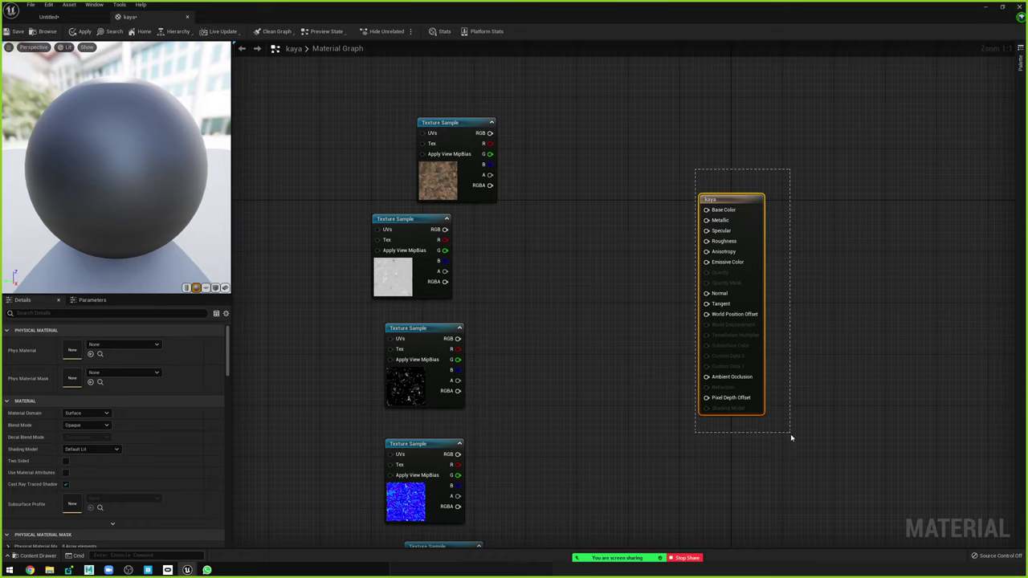
left_click_drag(673, 172, 761, 354)
left_click(87, 413)
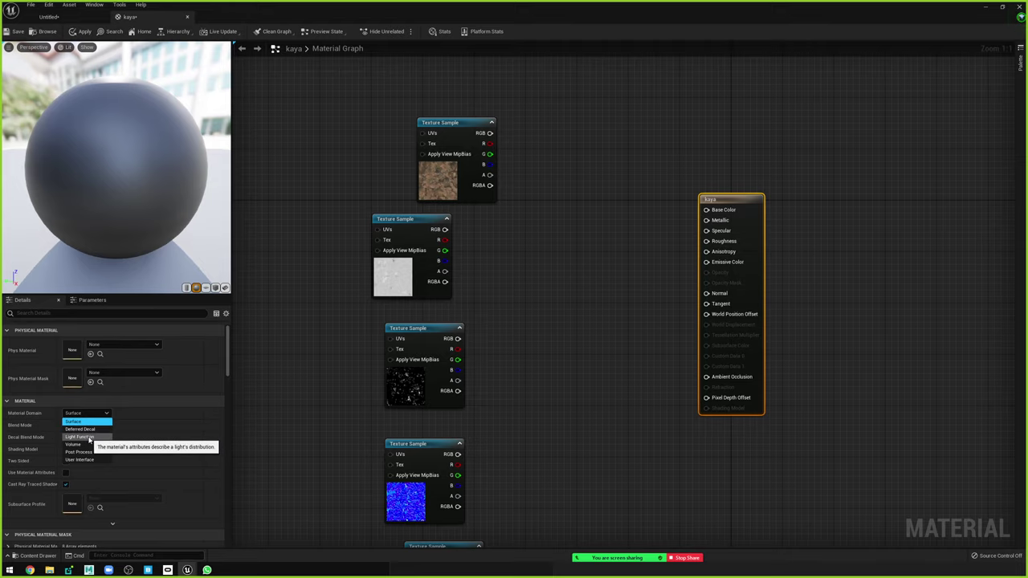
left_click(193, 451)
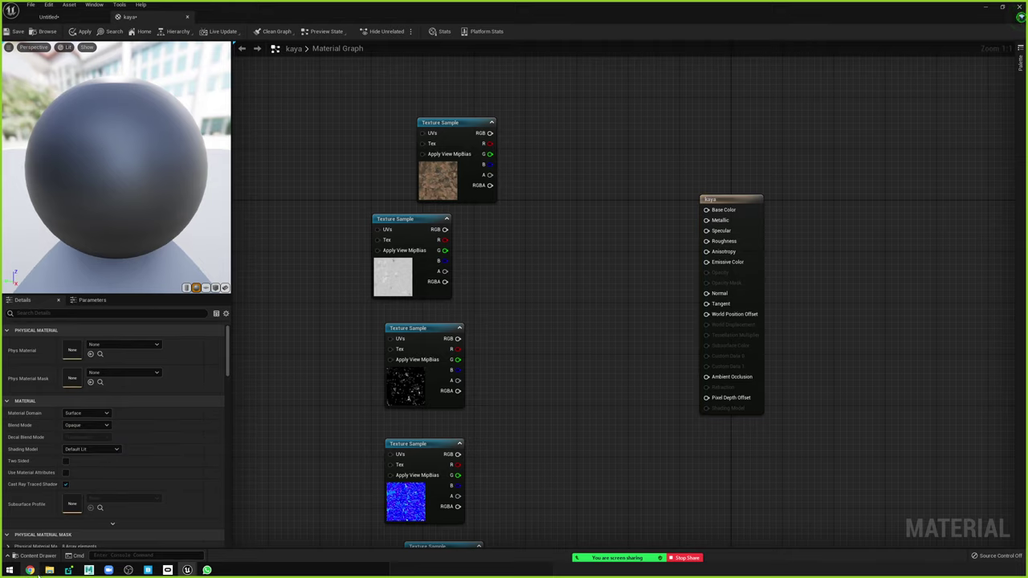
left_click(30, 571)
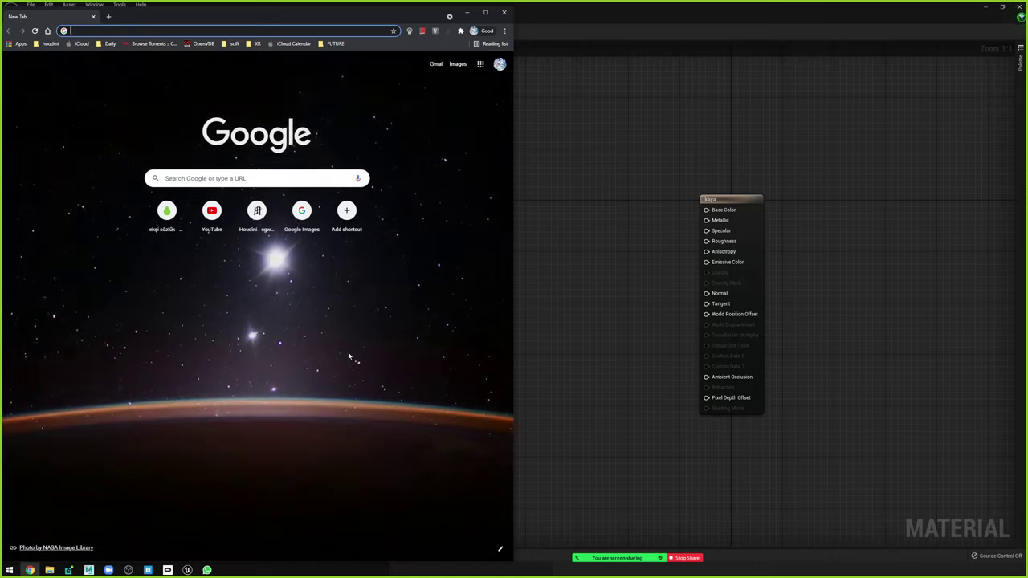
Search Google for 'ies light', then return to the kaya material editor.
type("ies")
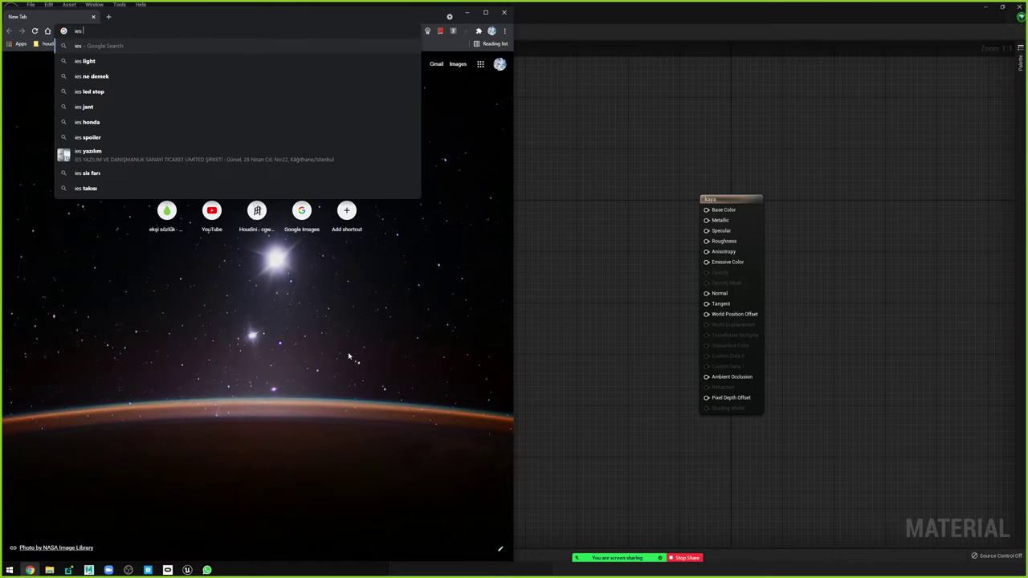
key("Down")
key("Return")
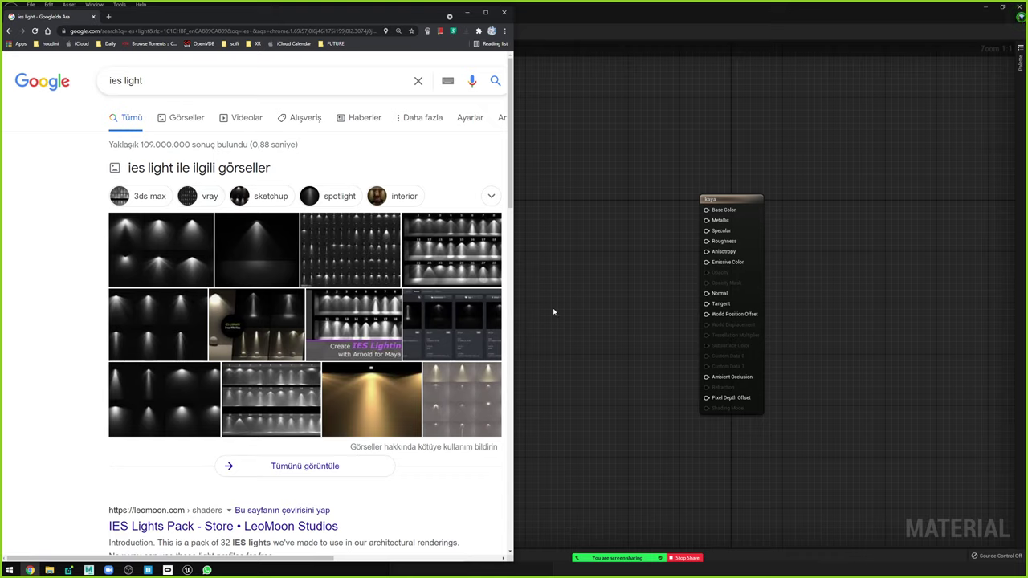
left_click(610, 302)
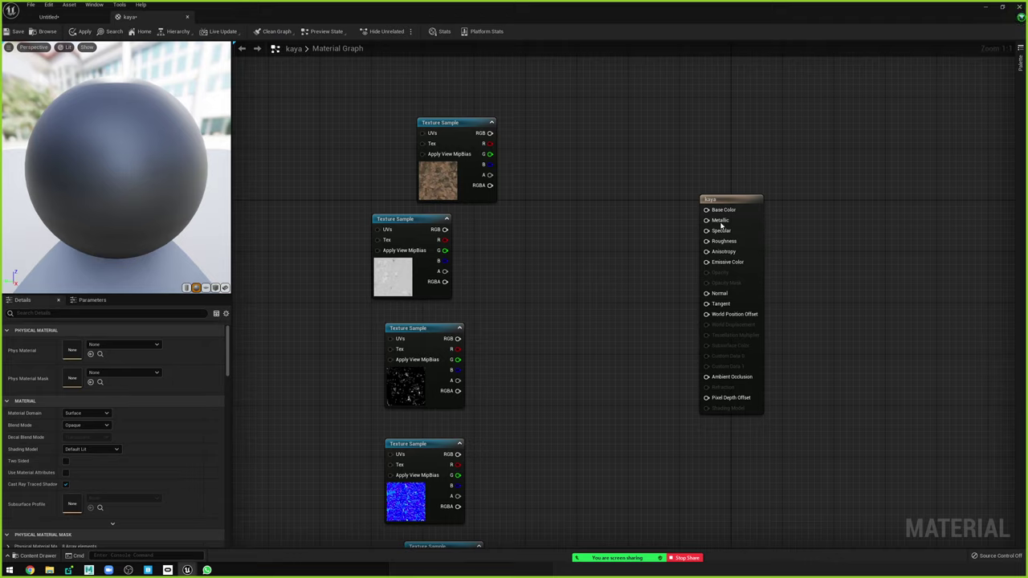
Keep the kaya material's domain as Surface and blend mode as Opaque.
left_click(705, 195)
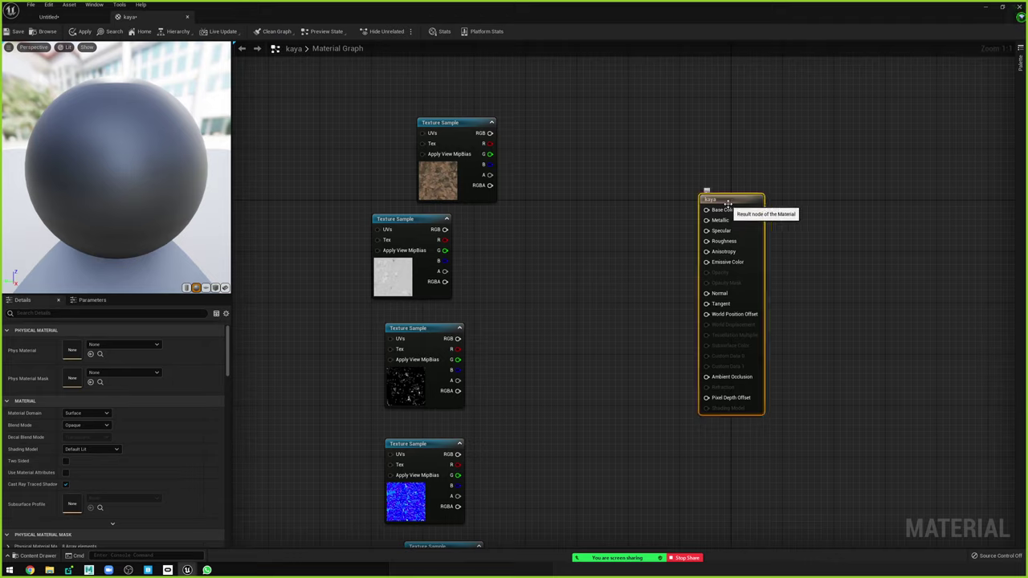
left_click(81, 414)
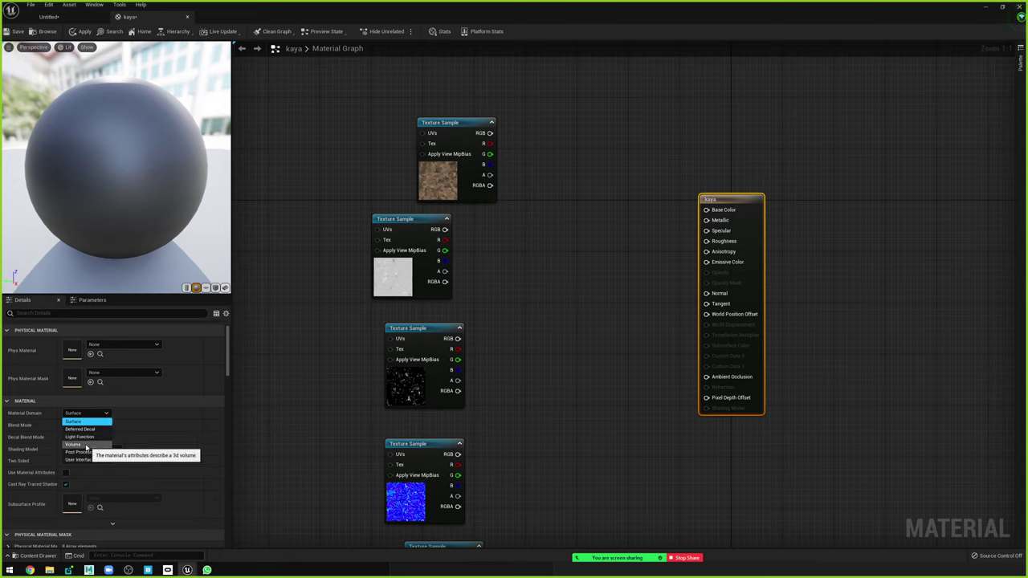
left_click(41, 418)
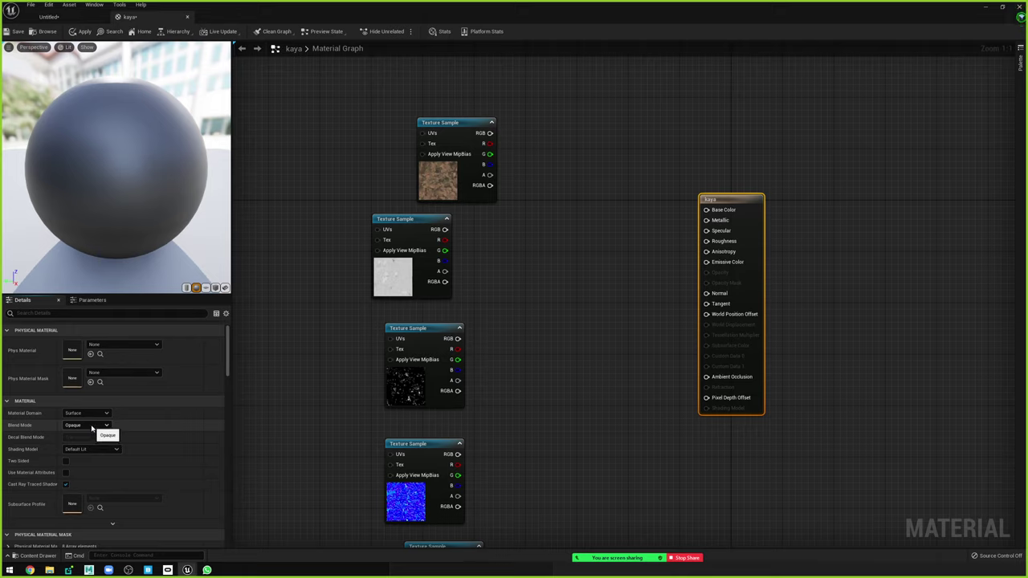
left_click(92, 429)
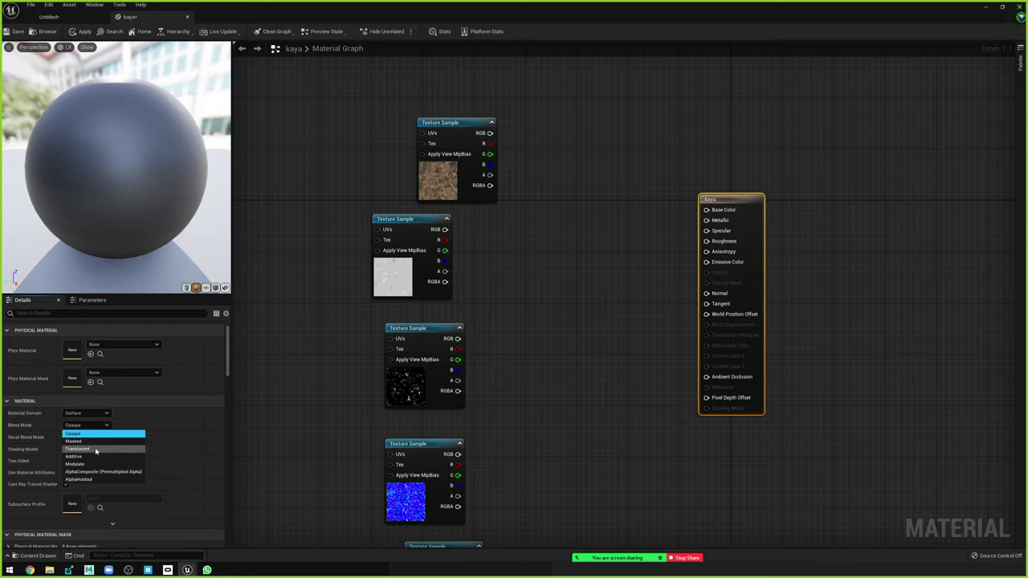
left_click(142, 424)
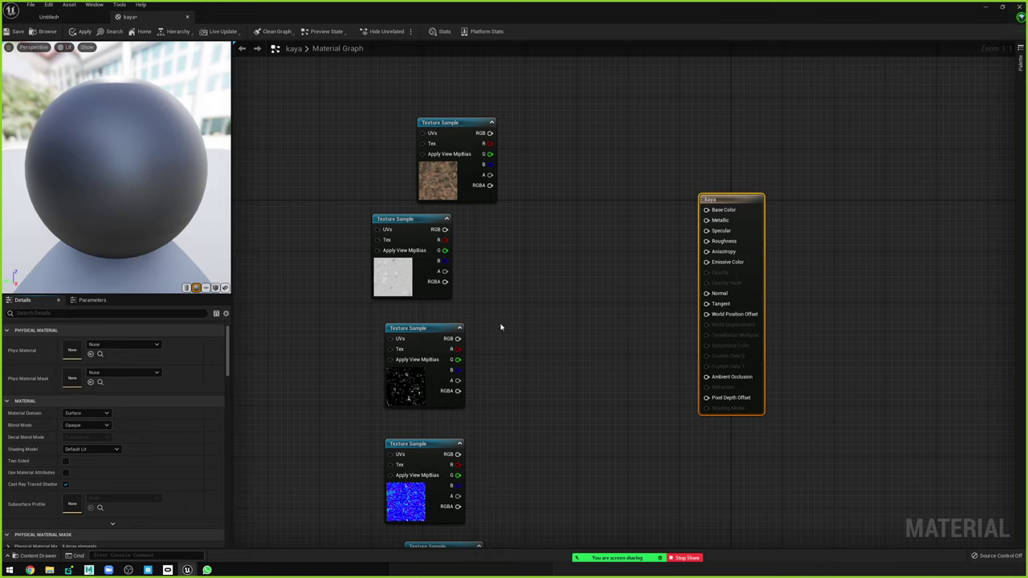
Rearrange the albedo and displacement samples and wire displacement into World Position Offset.
right_click_drag(540, 198, 546, 225)
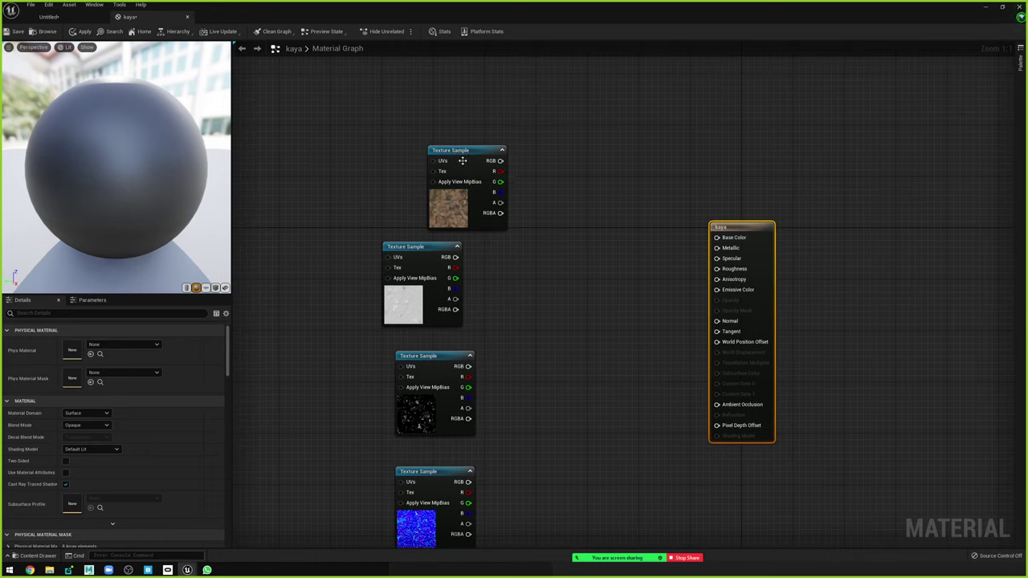
left_click_drag(463, 153, 719, 239)
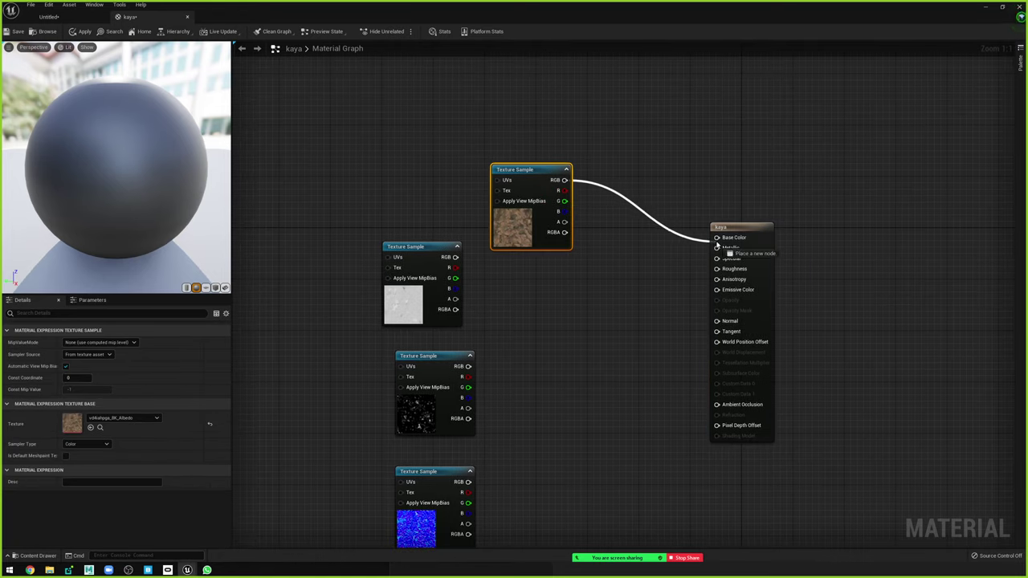
left_click(405, 257)
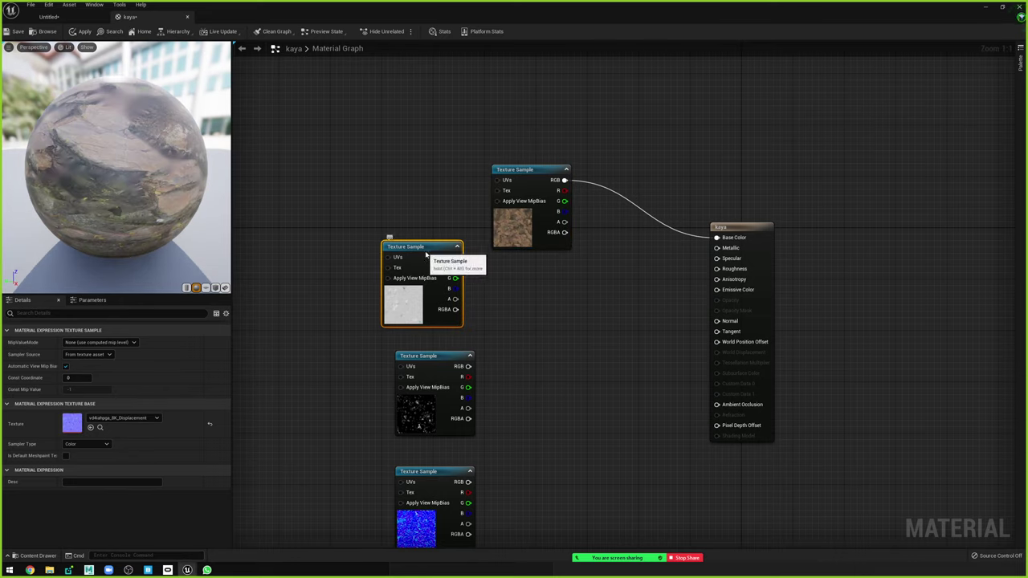
left_click_drag(428, 256, 595, 449)
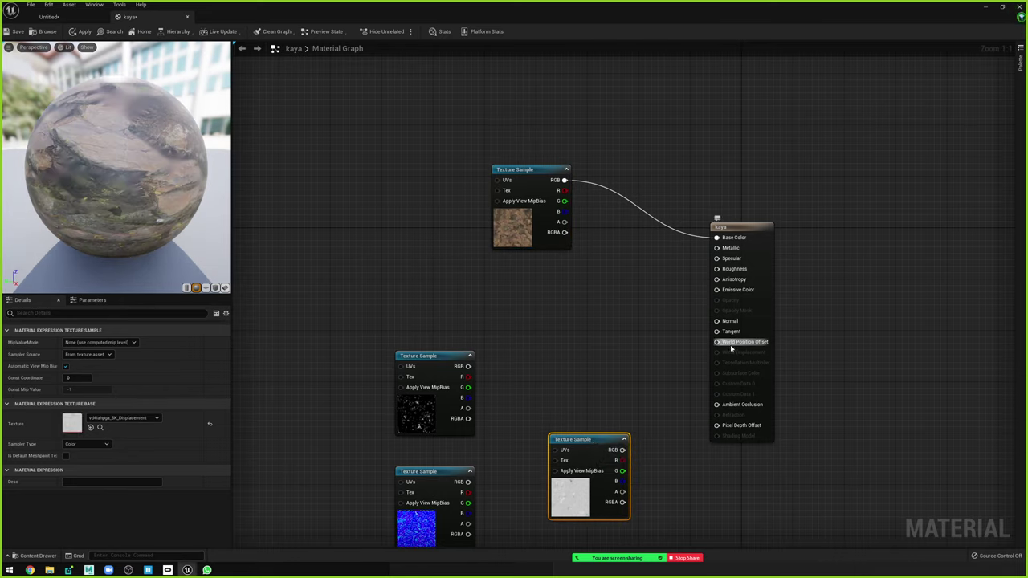
left_click_drag(716, 351, 623, 450)
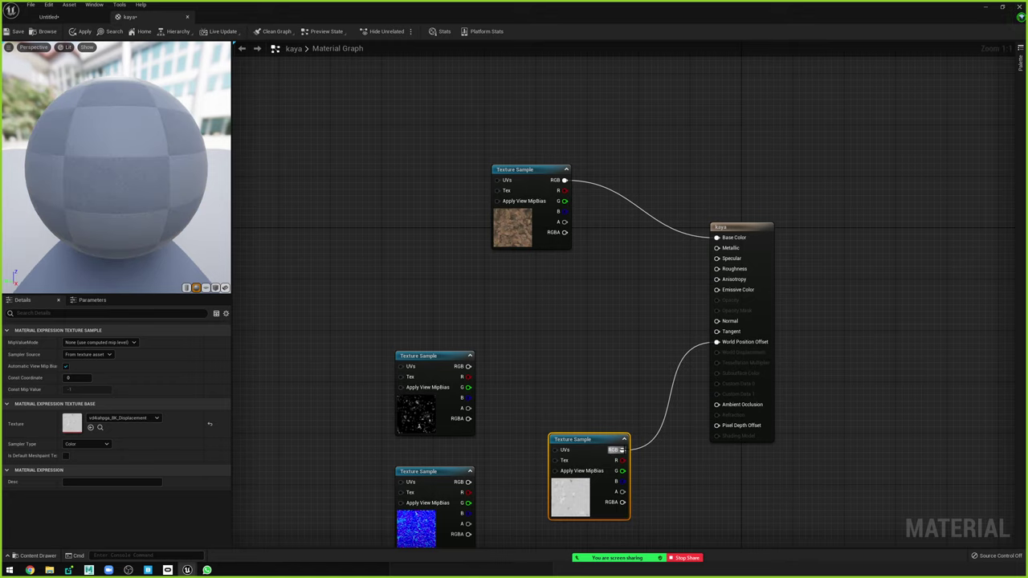
Wire the normal texture into Normal, position the roughness sample, then save and close the material.
left_click_drag(444, 371, 454, 319)
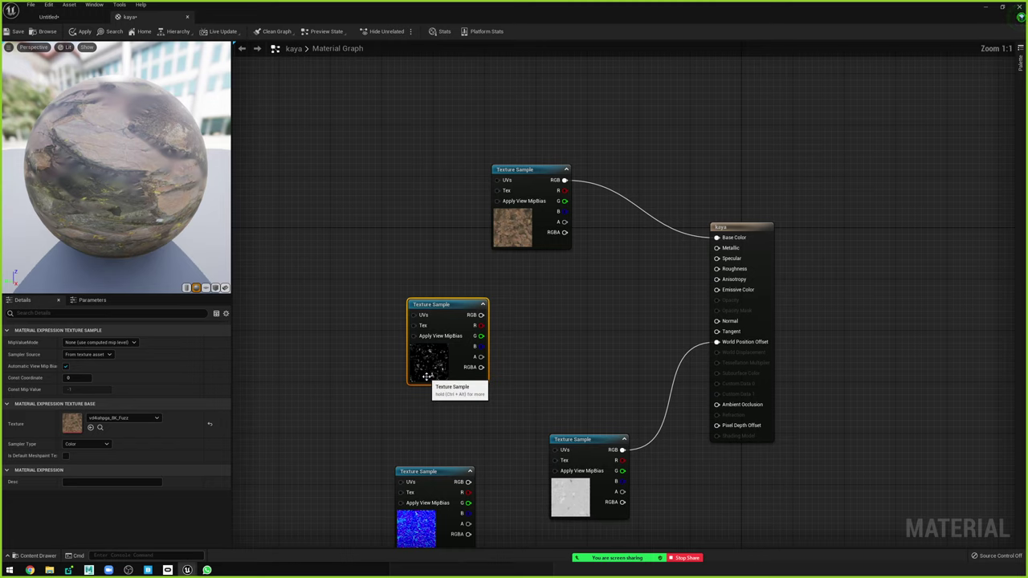
left_click_drag(428, 375, 293, 342)
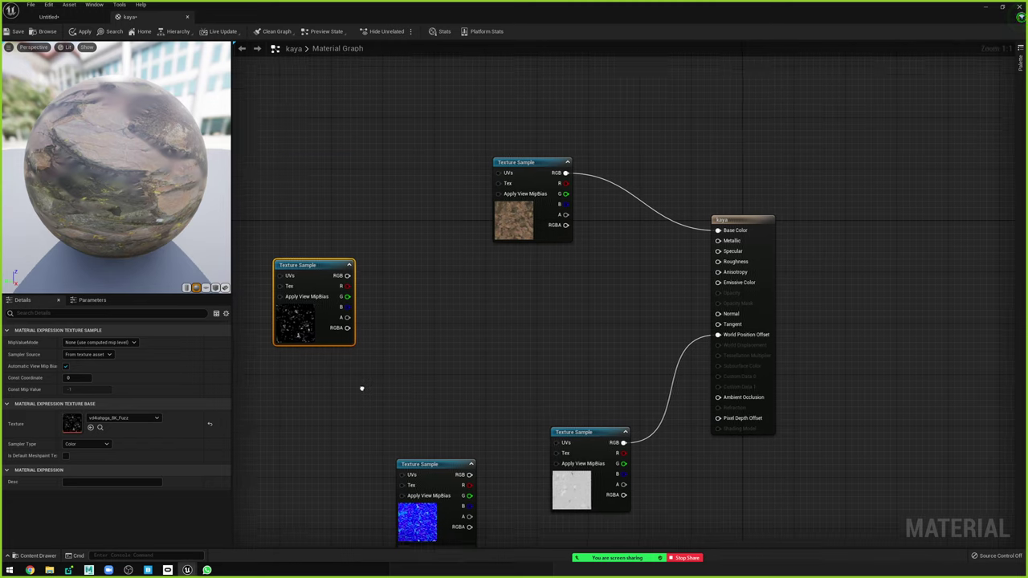
mouse_move(360, 385)
right_mouse_down()
mouse_move(370, 257)
mouse_move(365, 303)
right_mouse_up()
left_click_drag(437, 379, 464, 244)
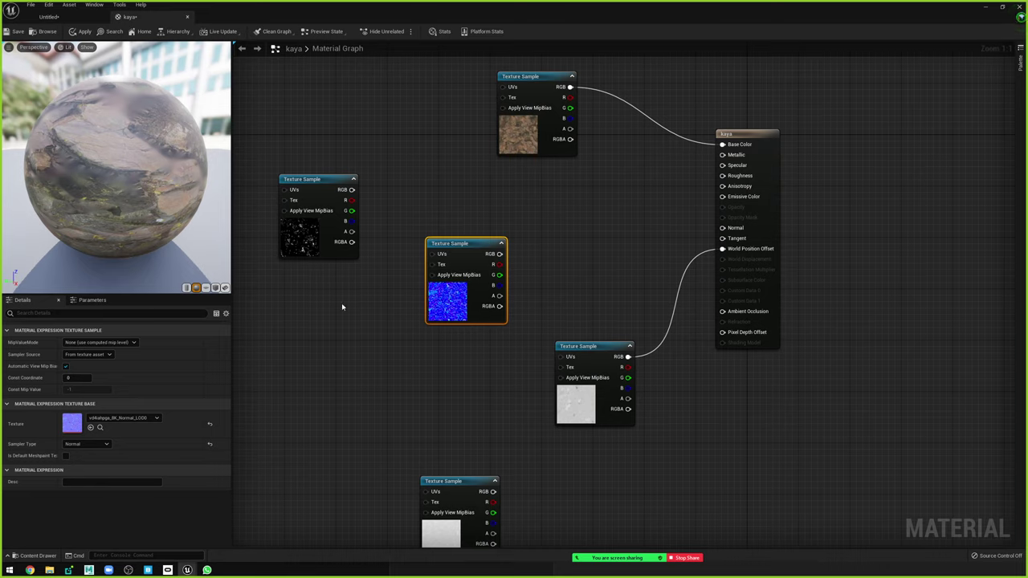
mouse_move(464, 255)
left_mouse_down()
mouse_move(450, 249)
mouse_move(730, 231)
left_mouse_up()
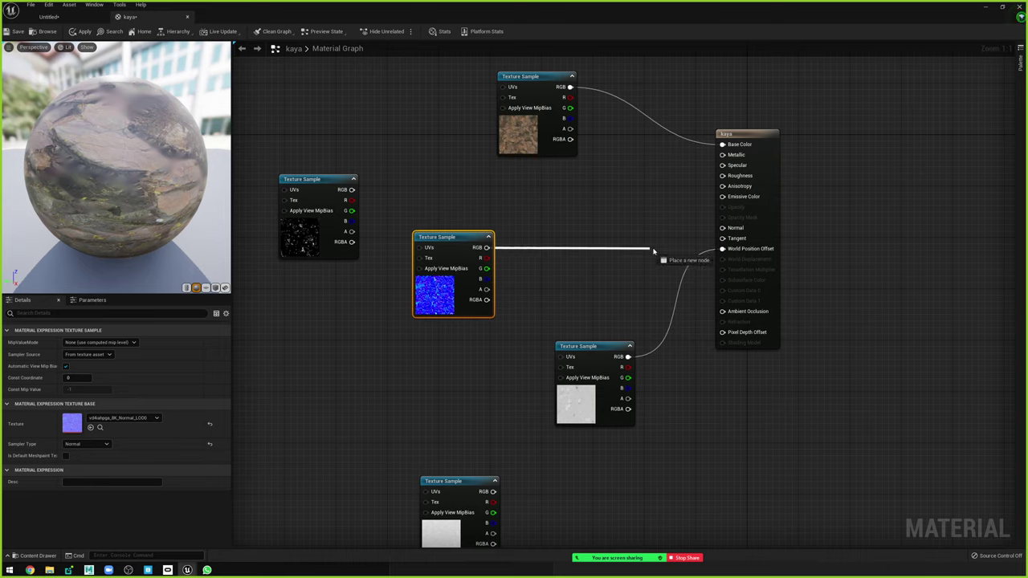
mouse_move(442, 486)
left_mouse_down()
mouse_move(442, 389)
mouse_move(722, 175)
left_mouse_up()
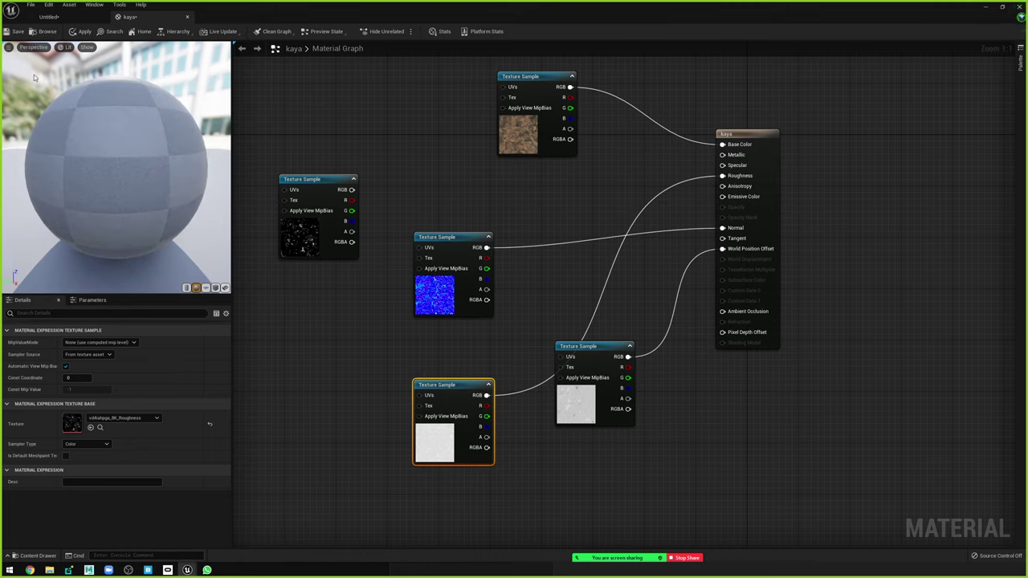
left_click(15, 33)
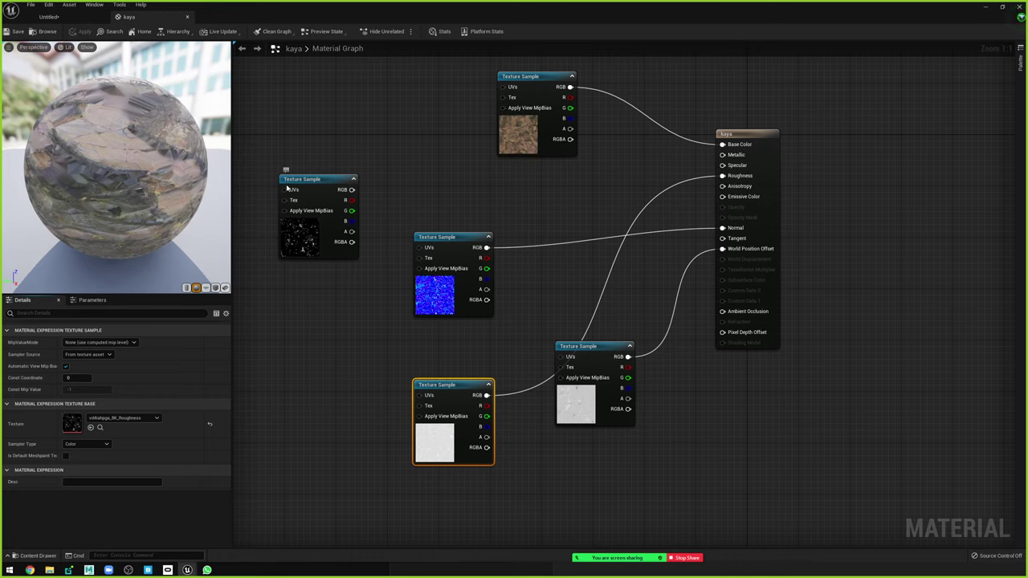
left_click(187, 16)
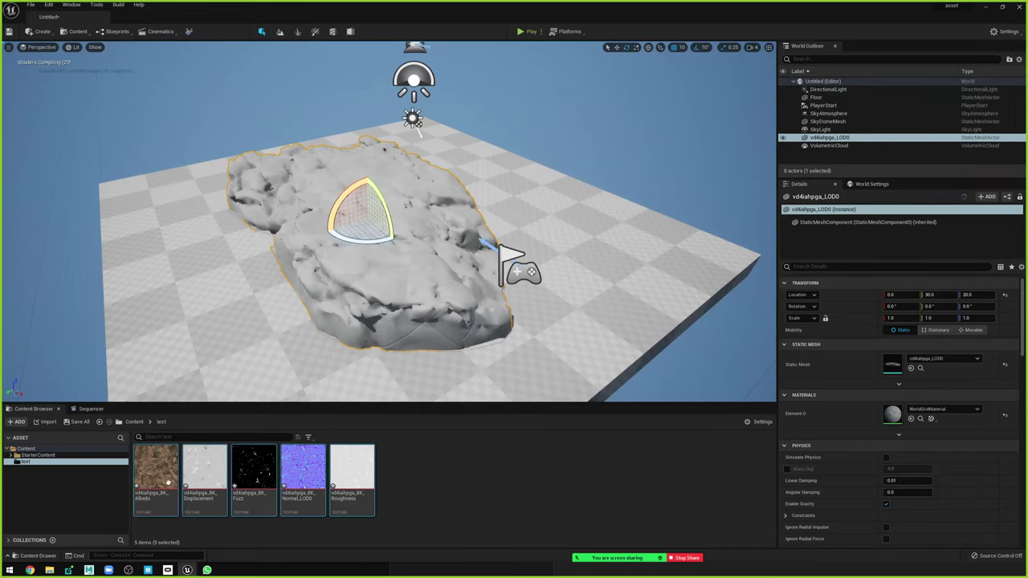
Drag the kaya material from the Content folder onto the rock mesh.
left_click(389, 483)
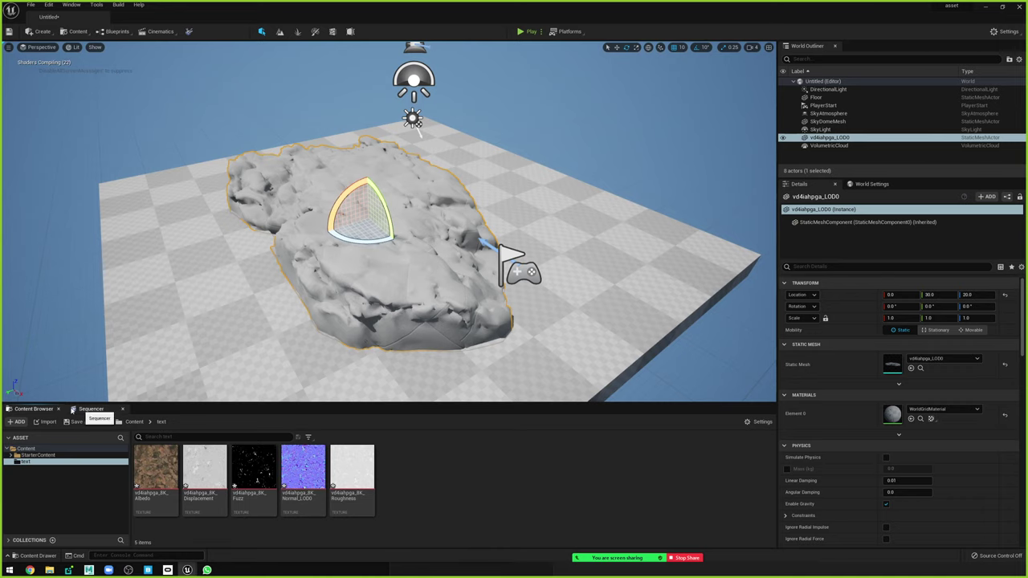
left_click(27, 449)
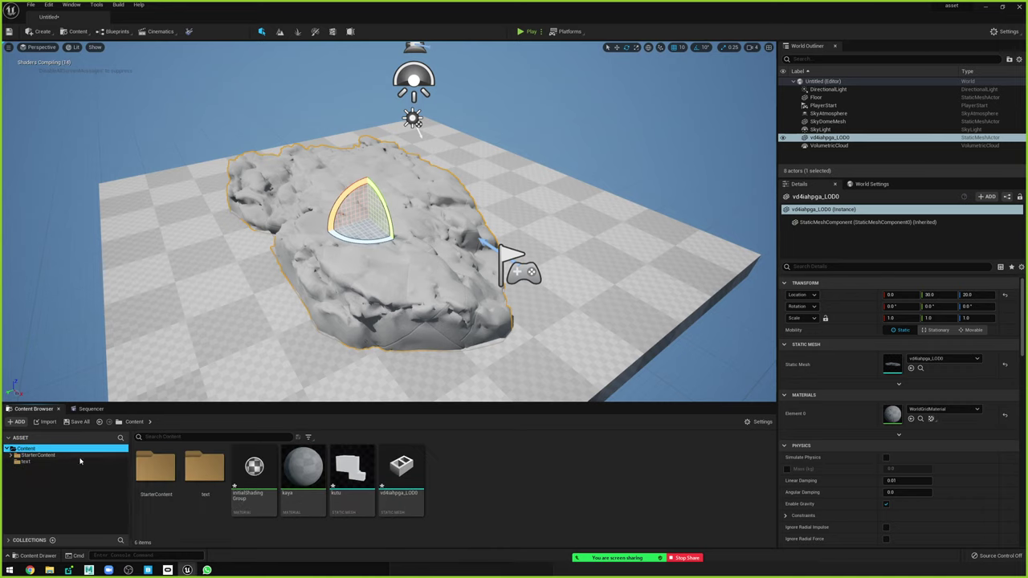
left_click(300, 477)
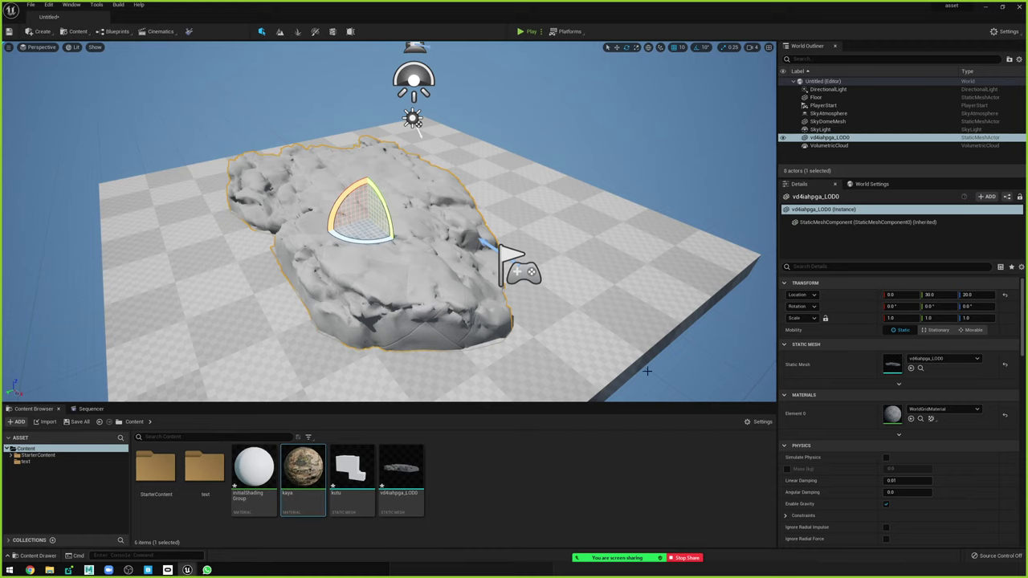
left_click_drag(301, 469, 891, 413)
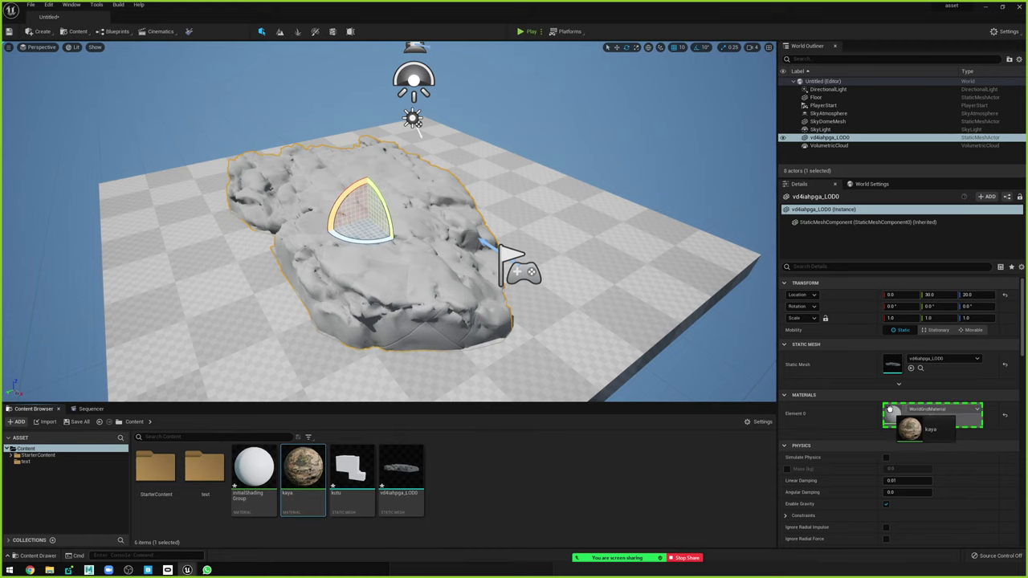
Frame the rock above the checkered floor and select vd4iahpga_LOD0.
left_click_drag(562, 104, 554, 88)
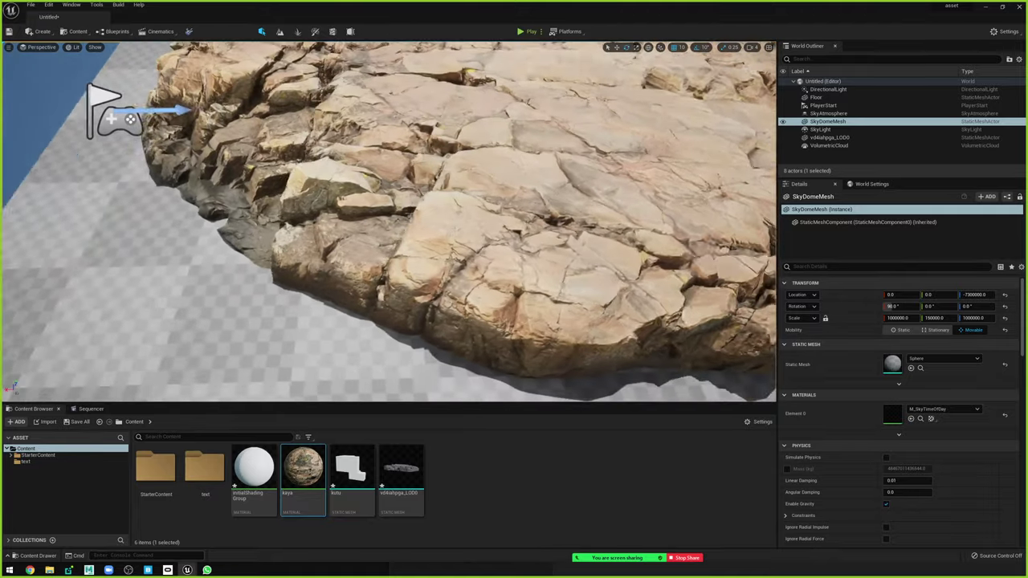
left_click_drag(540, 156, 539, 168)
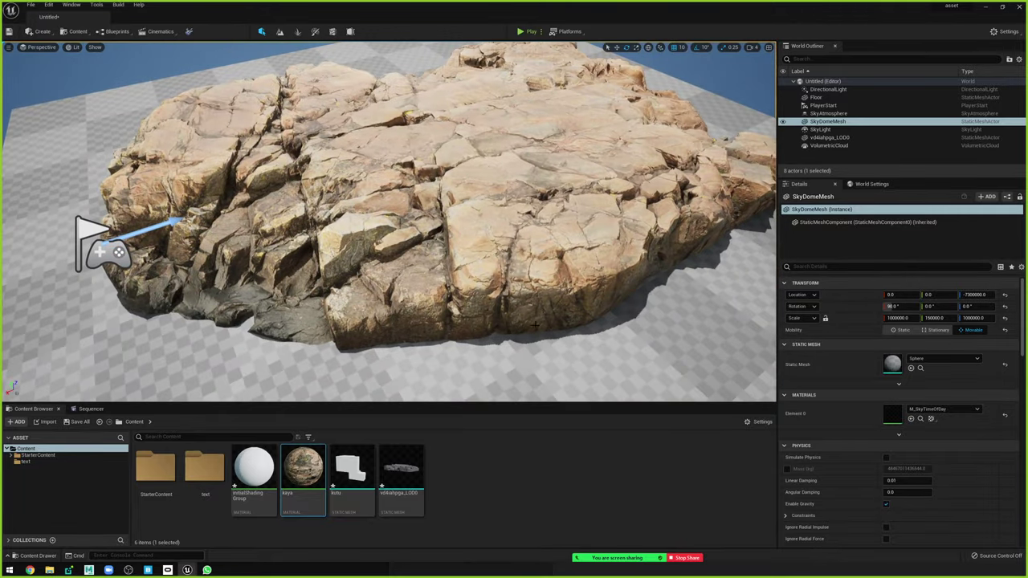
left_click_drag(534, 324, 475, 298)
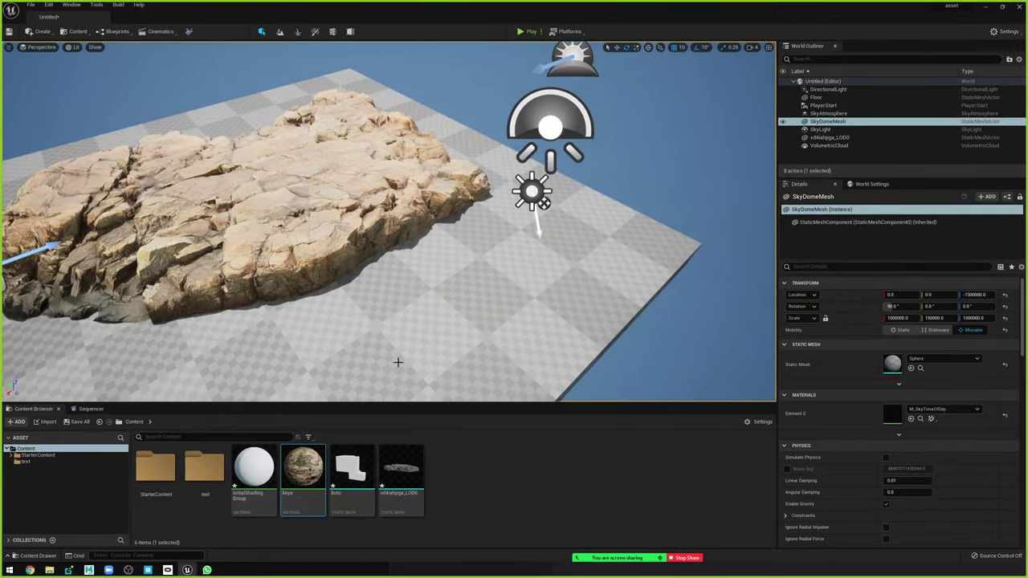
left_click_drag(398, 362, 450, 240)
left_click(471, 221)
Duplicate the rock with the translate gizmo and lower the copies into a cluster.
key("f")
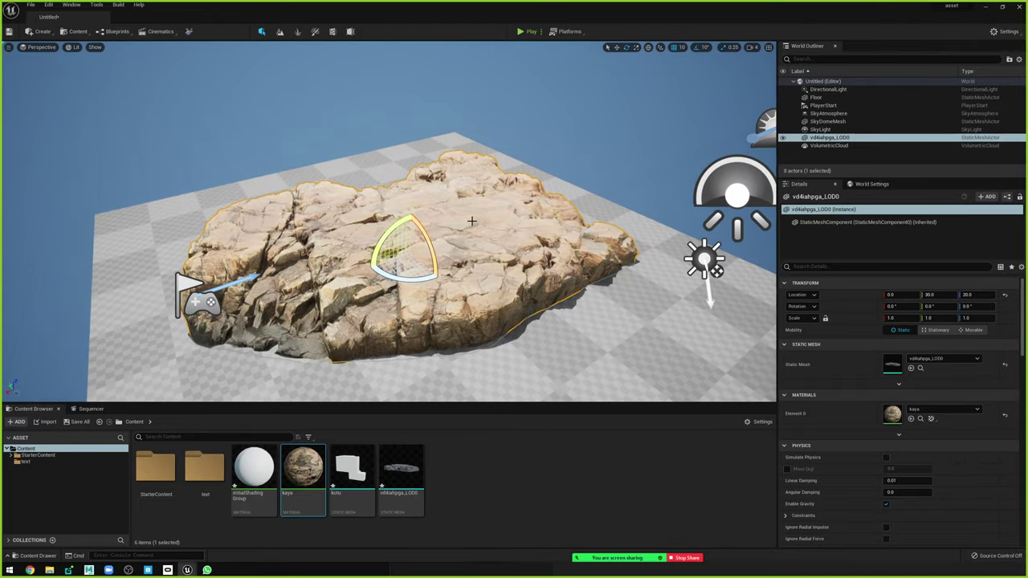
key("w")
mouse_move(397, 250)
left_mouse_down("alt")
mouse_move(560, 167)
mouse_move(311, 167)
mouse_move(518, 59)
left_mouse_up("alt")
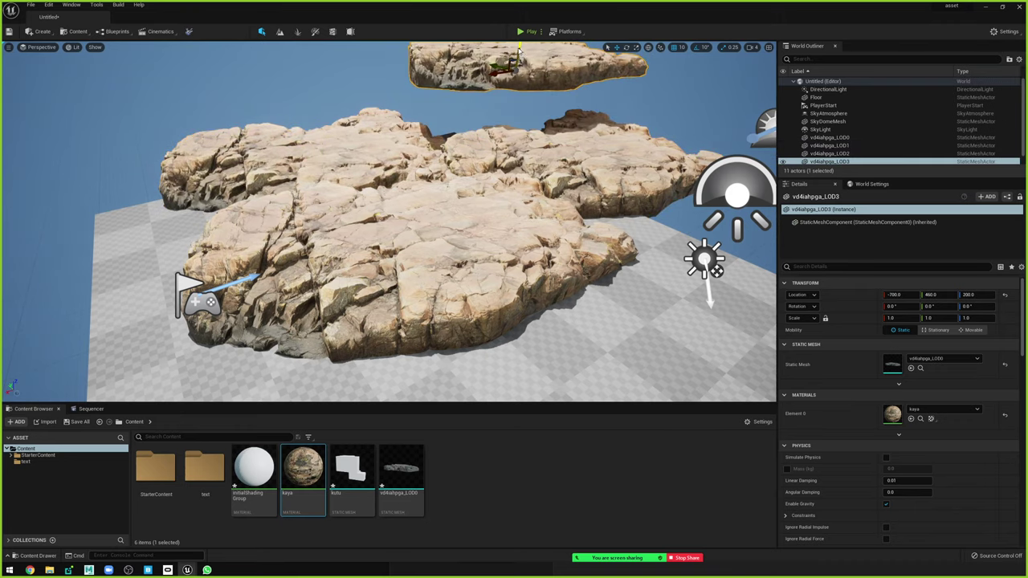
left_click_drag(520, 50, 514, 101)
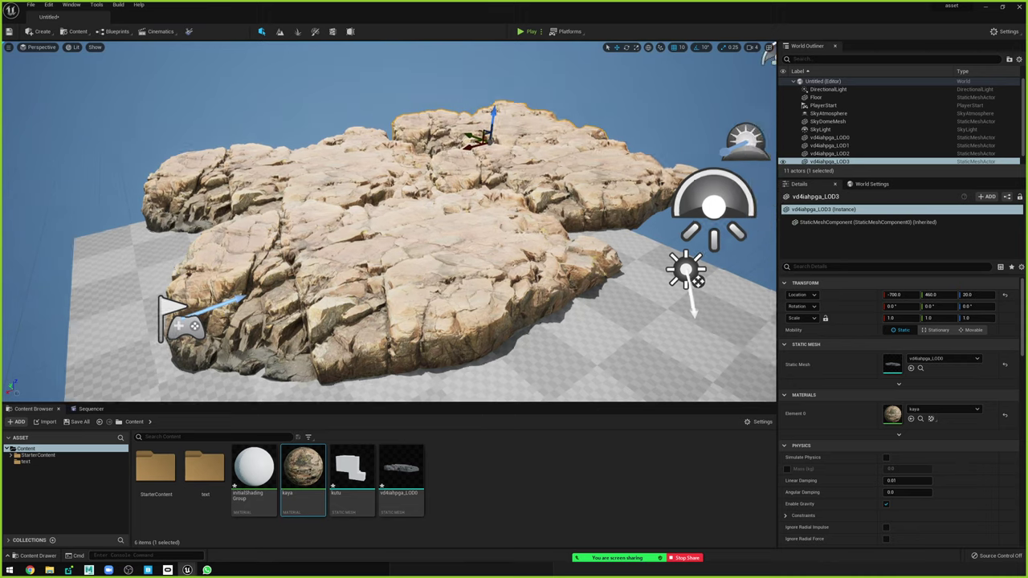
scroll(389, 222, "up", 5)
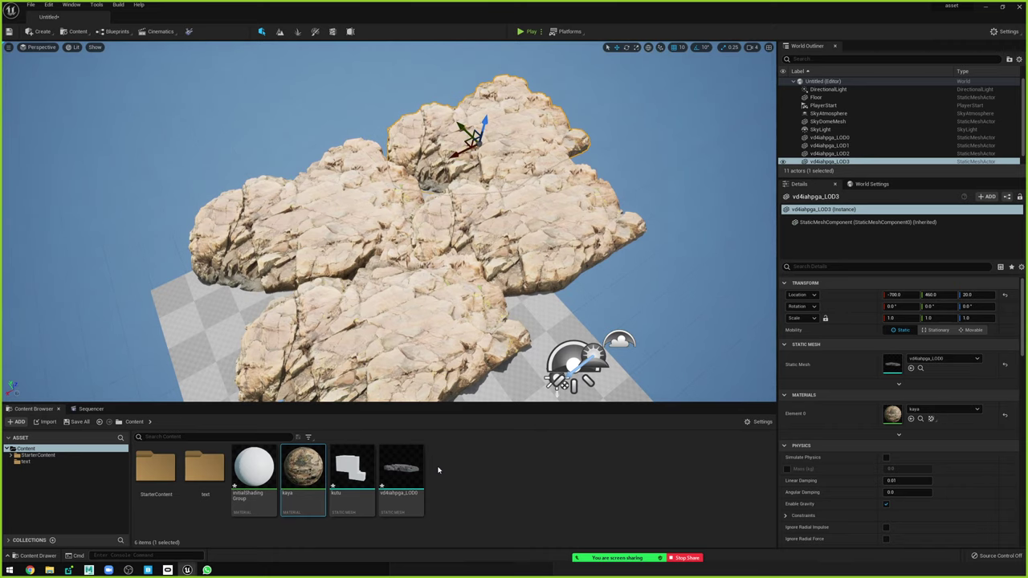
Reselect the original rock vd4iahpga_LOD0 and the kaya material in Content.
double_click(204, 472)
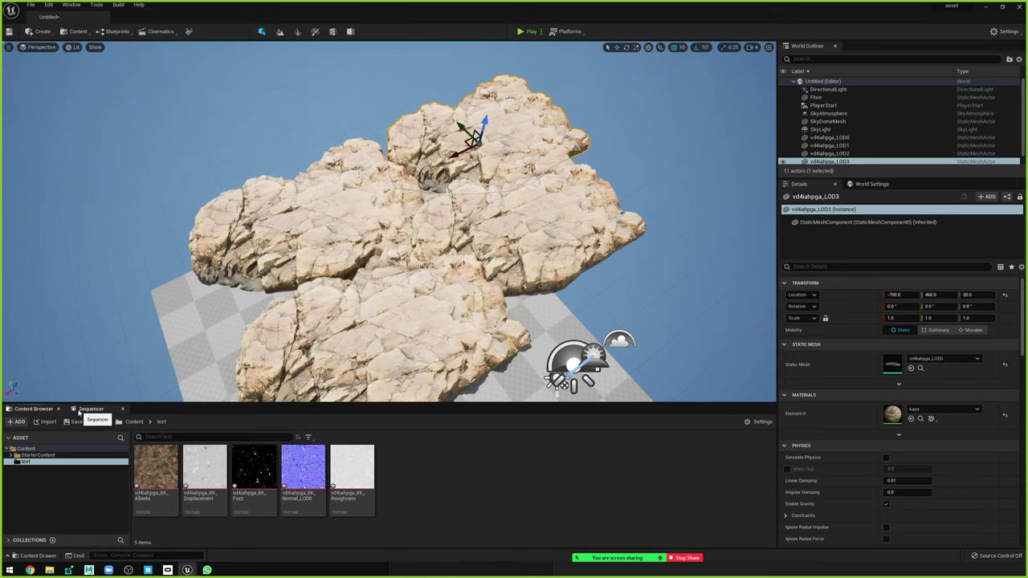
left_click(135, 422)
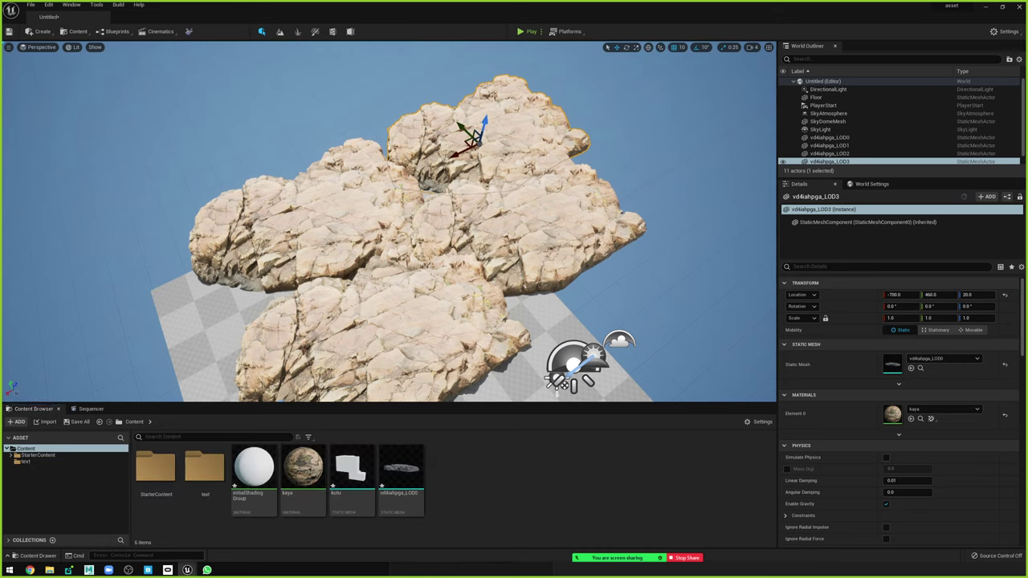
key("Up")
key("Up")
key("Up")
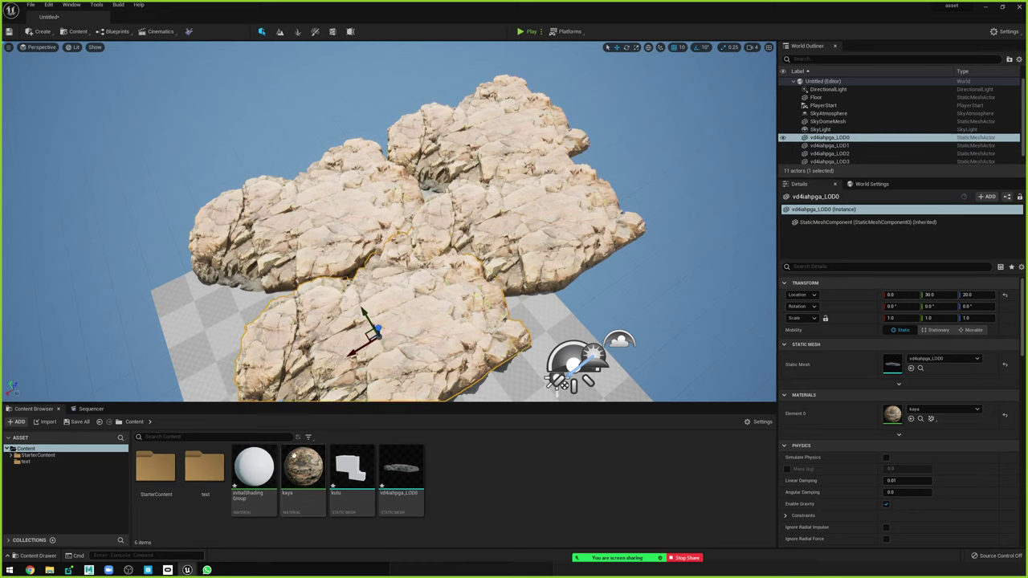
left_click(305, 470)
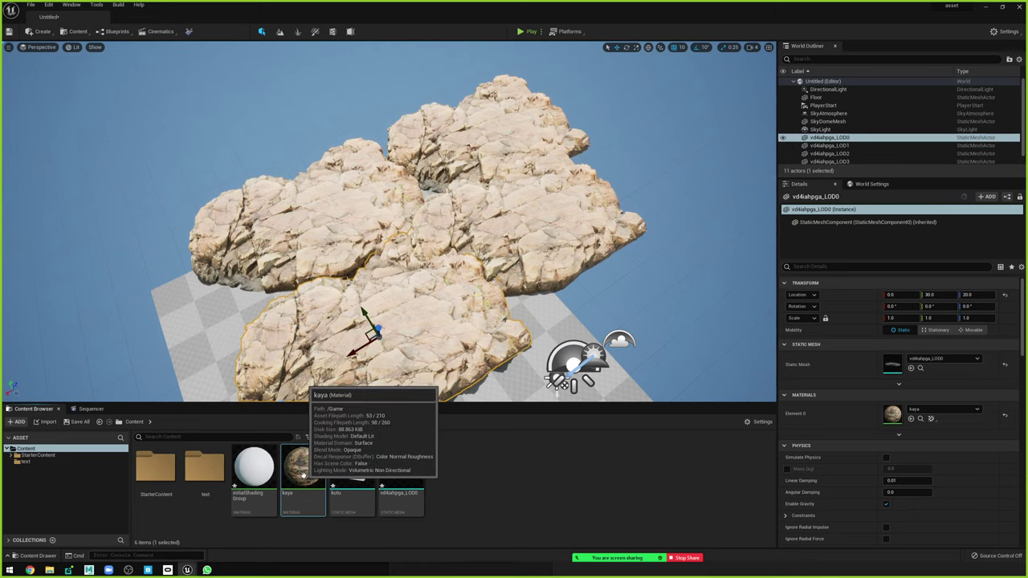
Rename the kaya material to kayaMASTER.
double_click(303, 475)
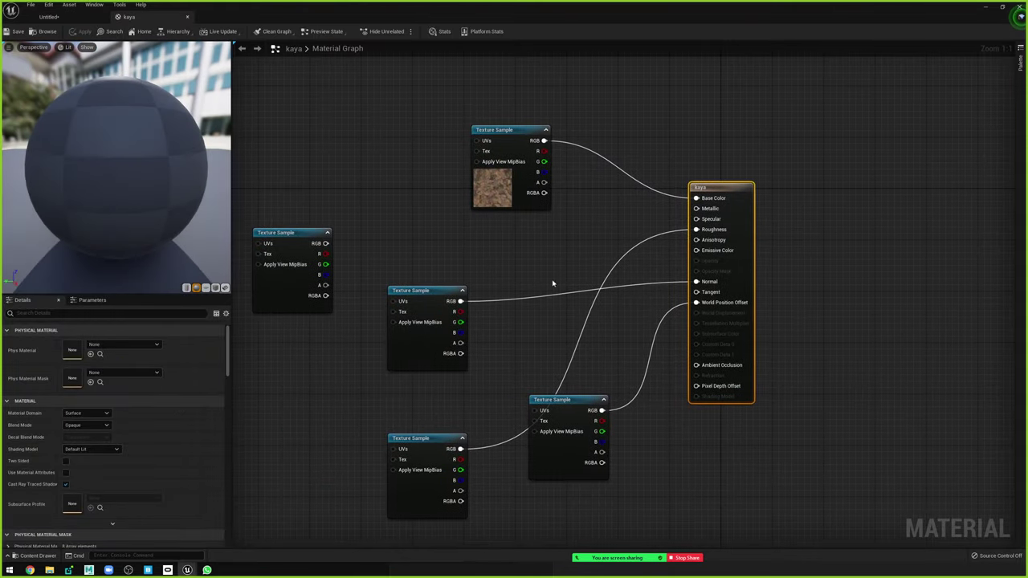
left_click(187, 16)
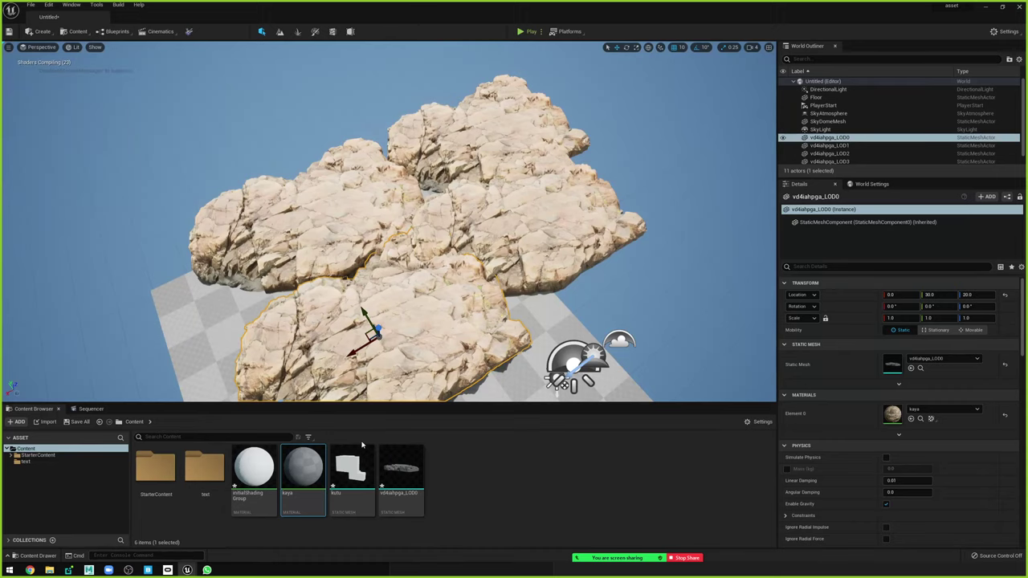
left_click(302, 494)
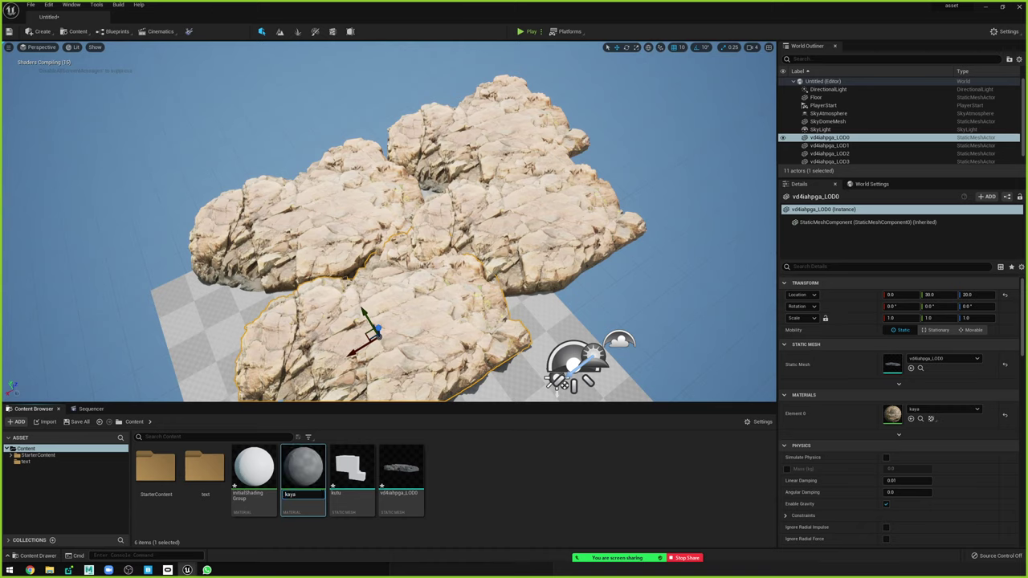
key("Return")
left_click(522, 499)
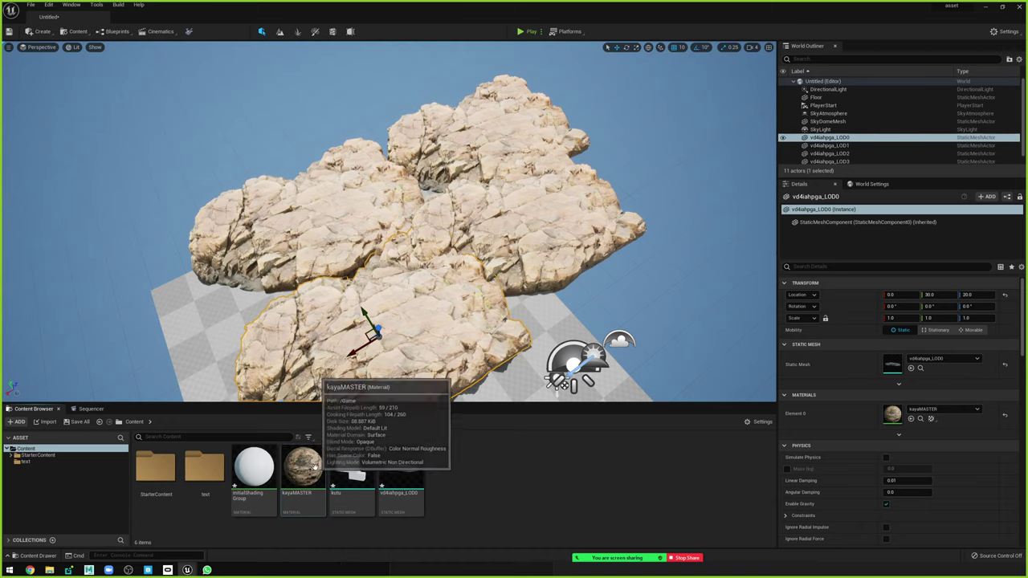
left_click(307, 468)
Create the material instance kayaMASTER_Inst from kayaMASTER.
right_click(307, 468)
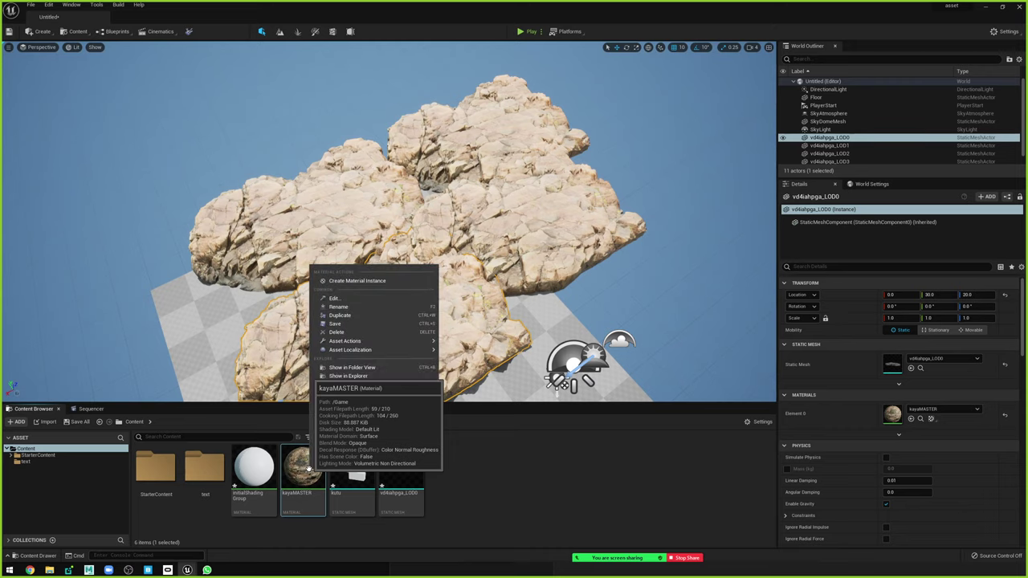
left_click(363, 281)
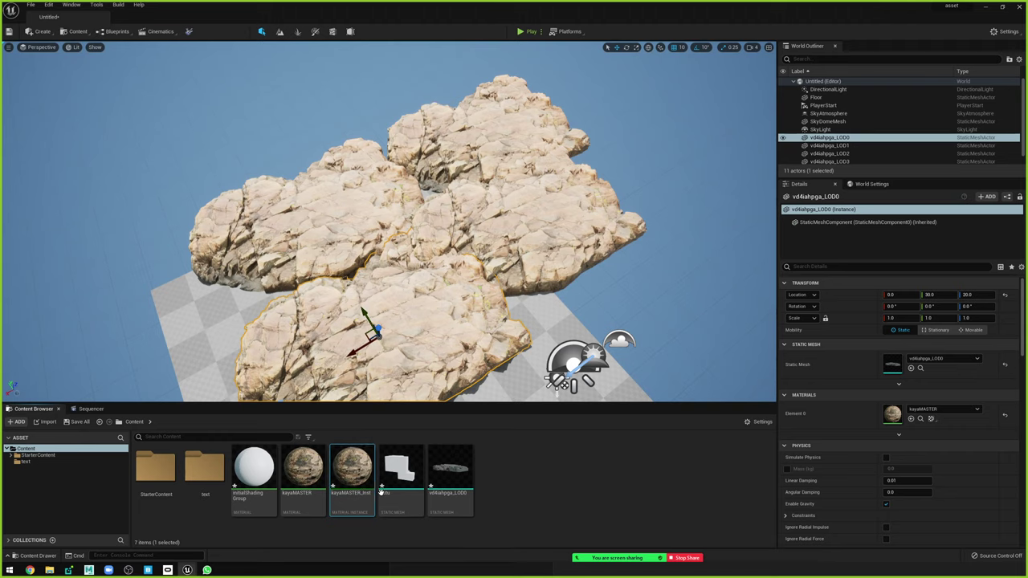
left_click(302, 472)
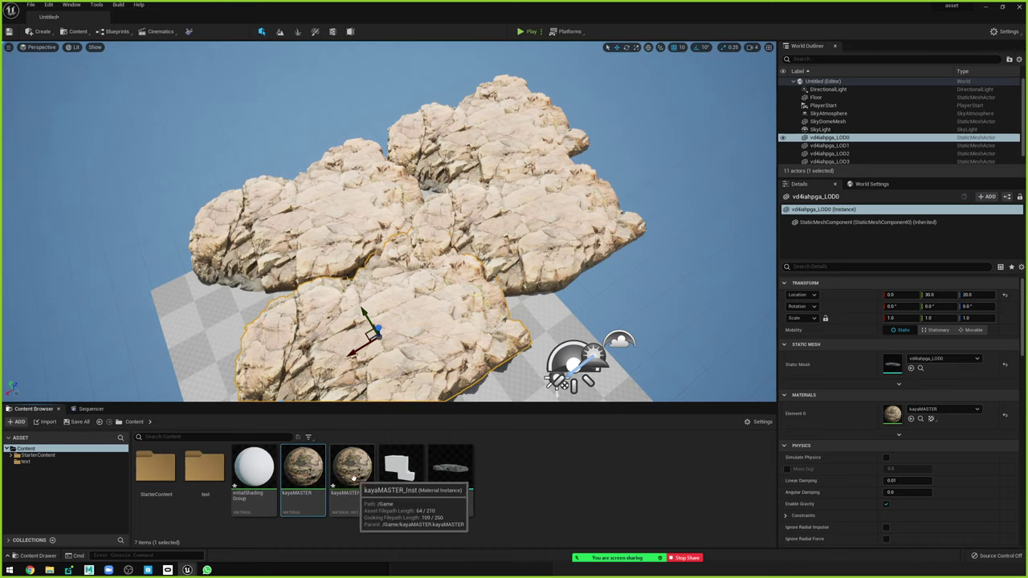
double_click(304, 472)
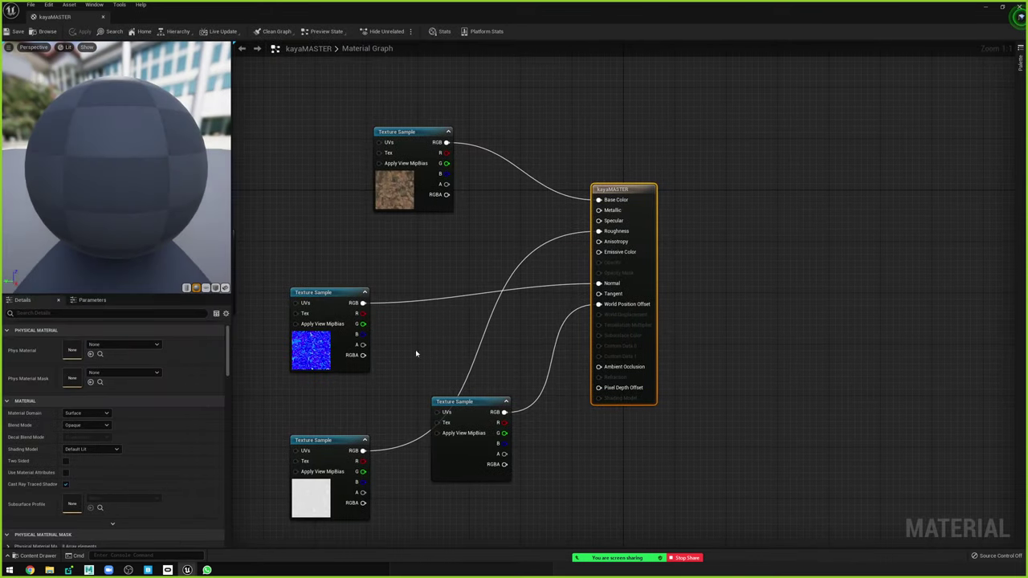
left_click(103, 16)
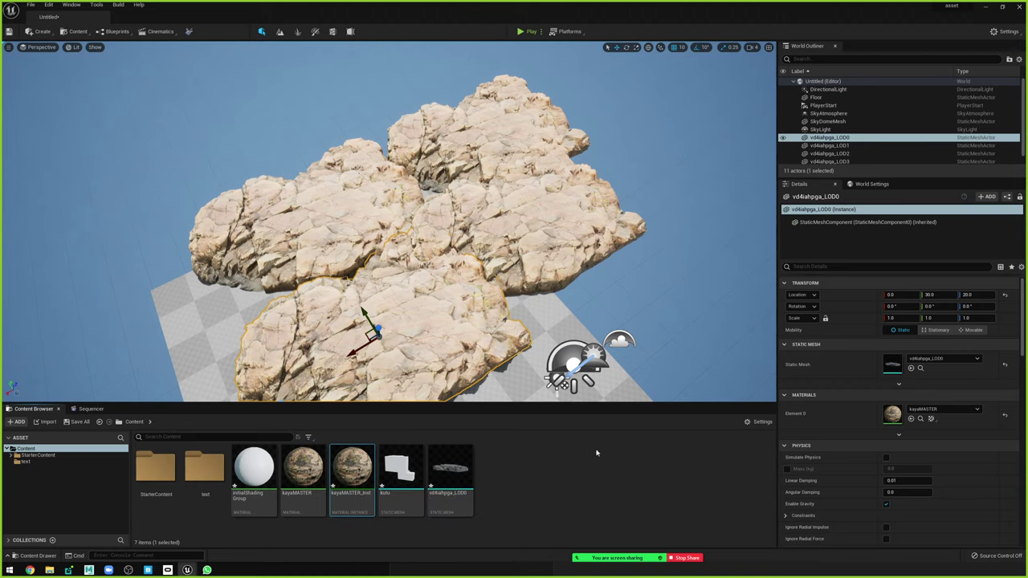
Open the kayaMASTER_Inst material instance editor and look over its preview.
double_click(355, 484)
scroll(438, 306, "up", 2)
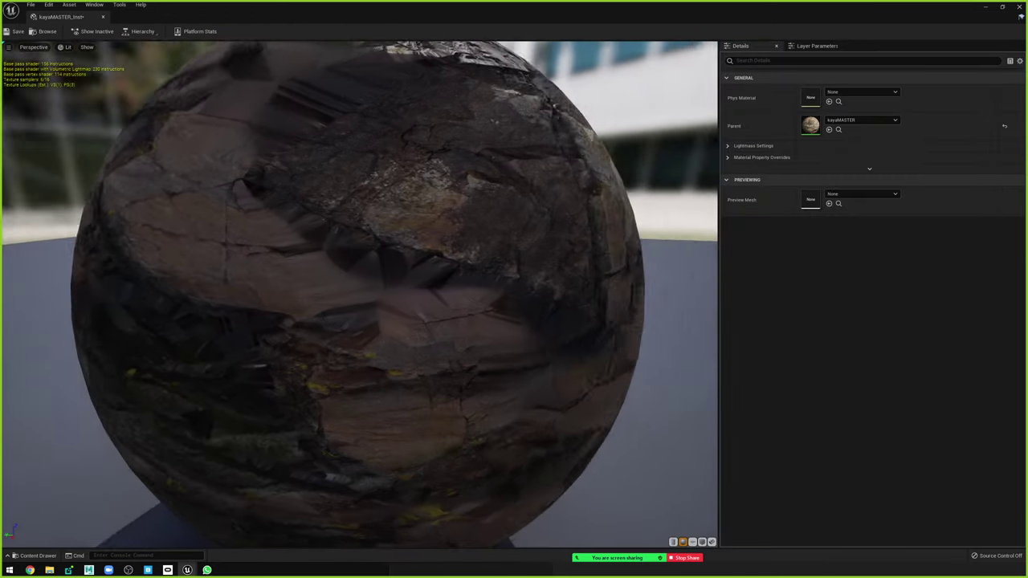
scroll(417, 309, "up", 3)
scroll(418, 309, "up", 1)
scroll(418, 309, "down", 5)
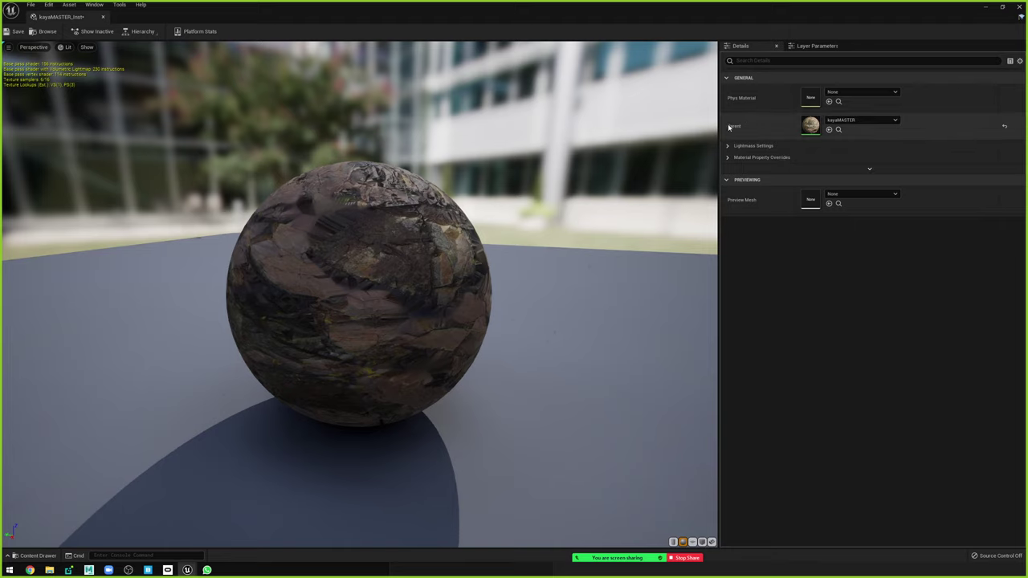
mouse_move(732, 128)
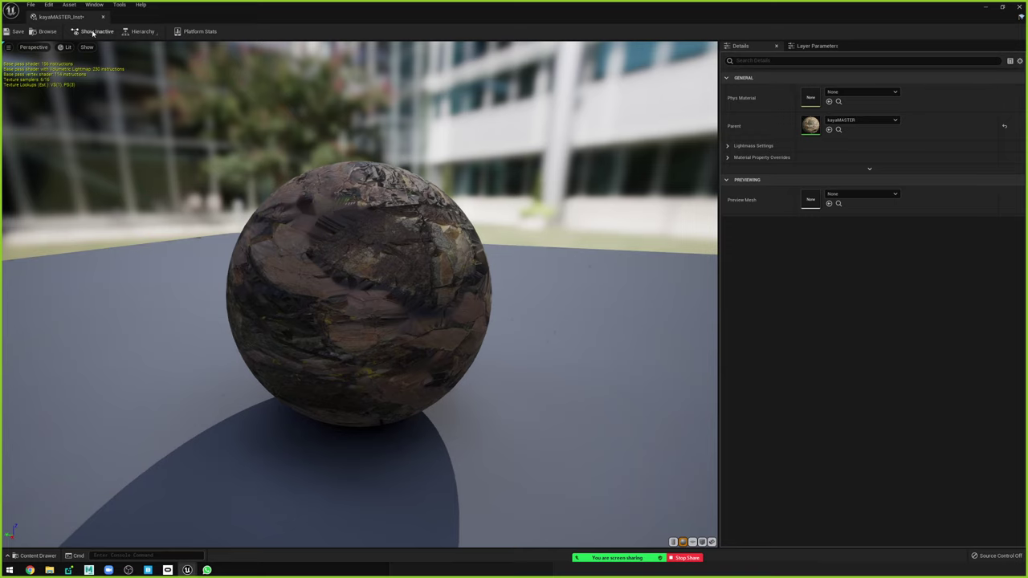
Dock the instance editor tab beside the level and reopen kayaMASTER_Inst.
left_click_drag(64, 17, 157, 17)
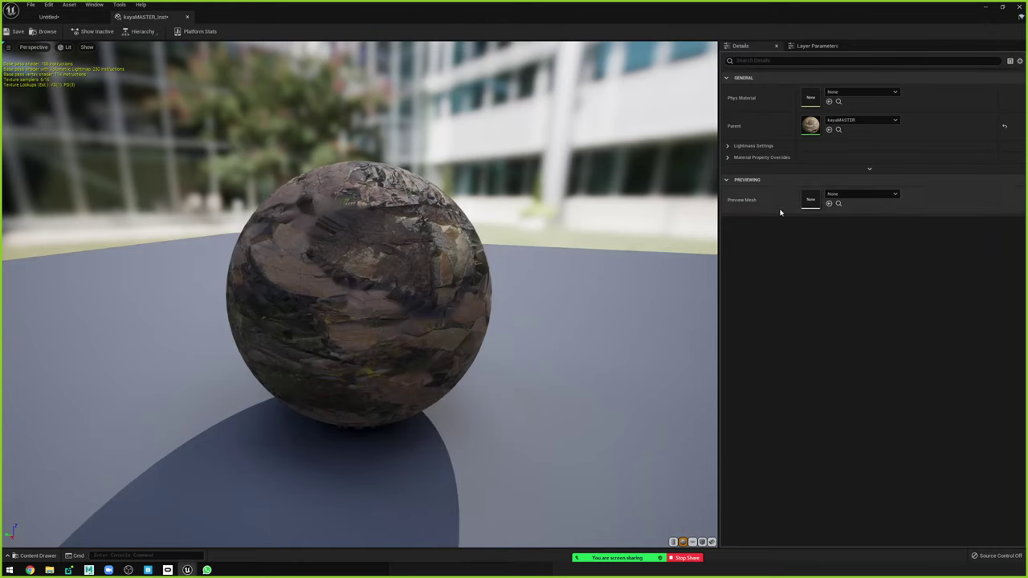
left_click(57, 18)
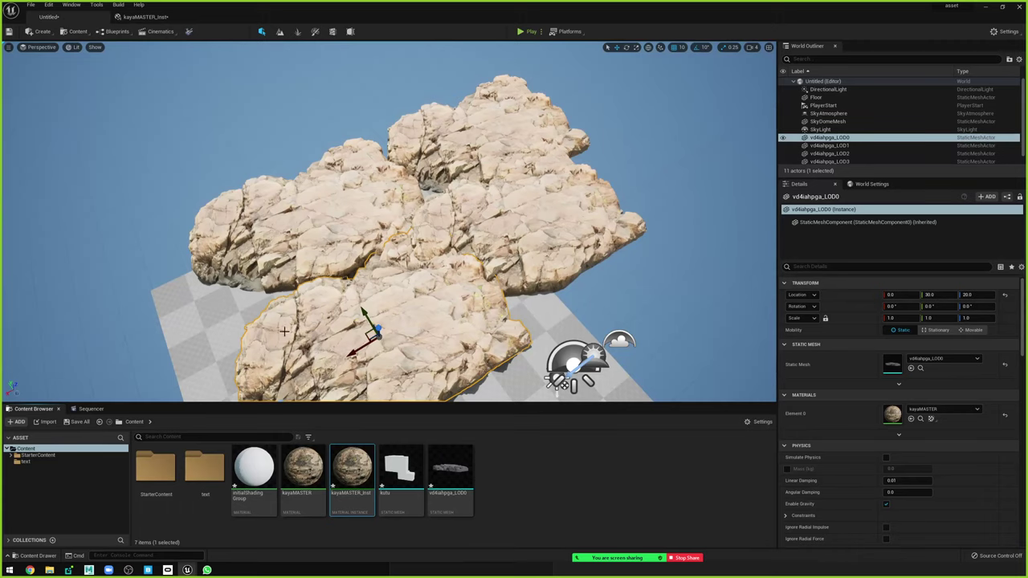
double_click(346, 477)
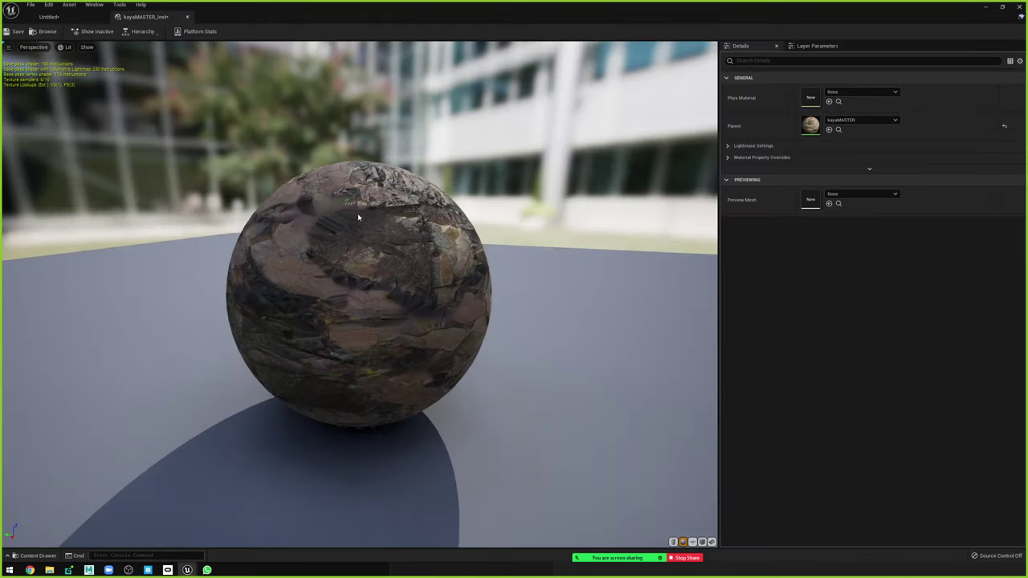
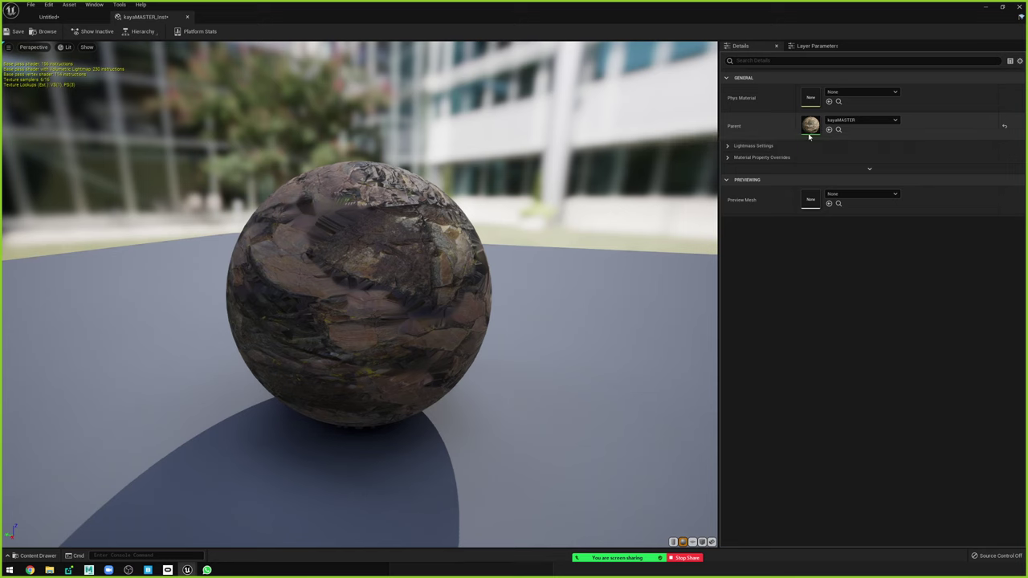
Select the vd4iahpga_LOD1 rock and drag it aside to the right.
left_click(838, 130)
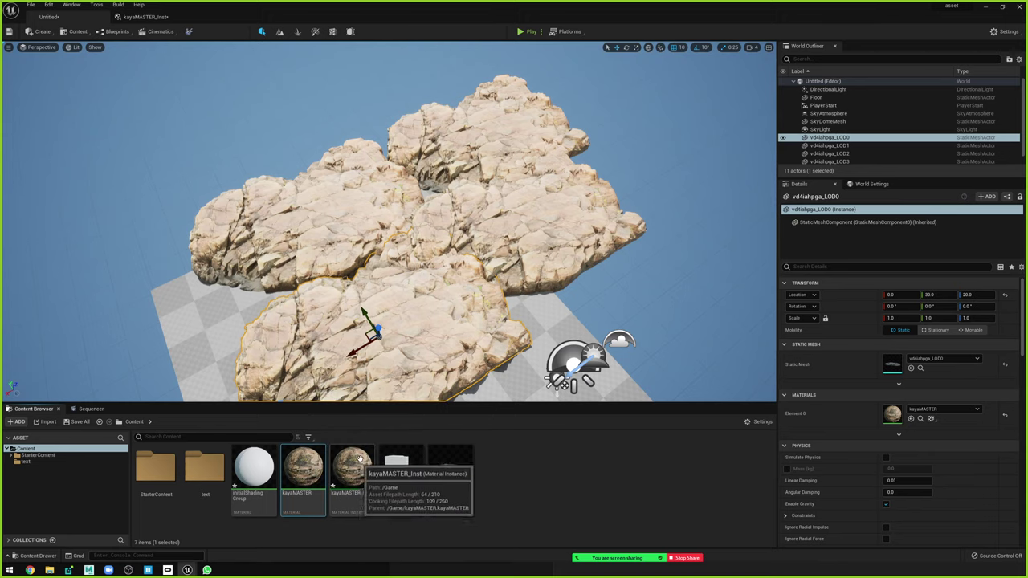
mouse_move(557, 245)
right_mouse_down()
mouse_move(562, 226)
mouse_move(533, 240)
right_mouse_up()
left_click(533, 240)
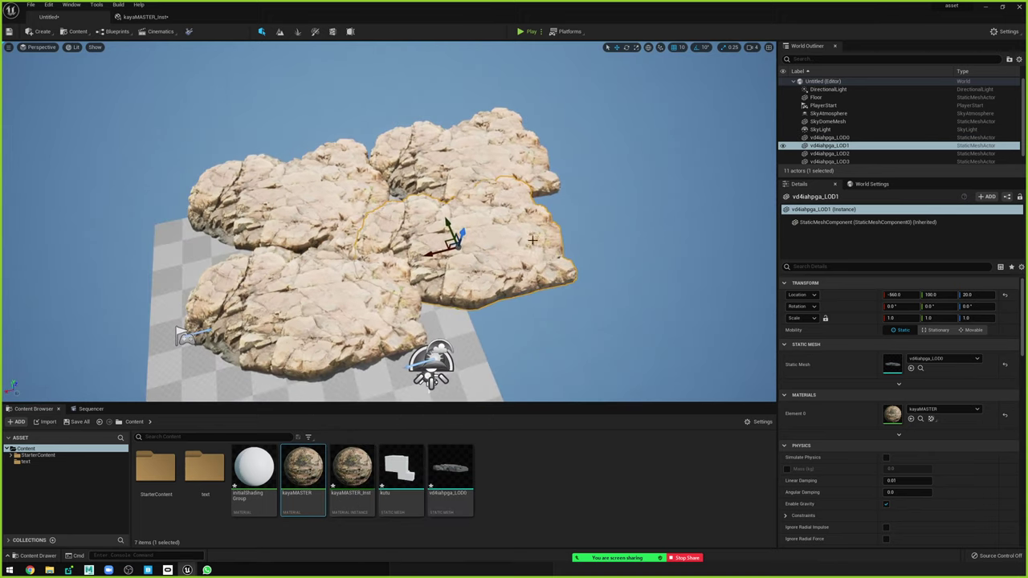
left_click_drag(455, 236, 658, 270)
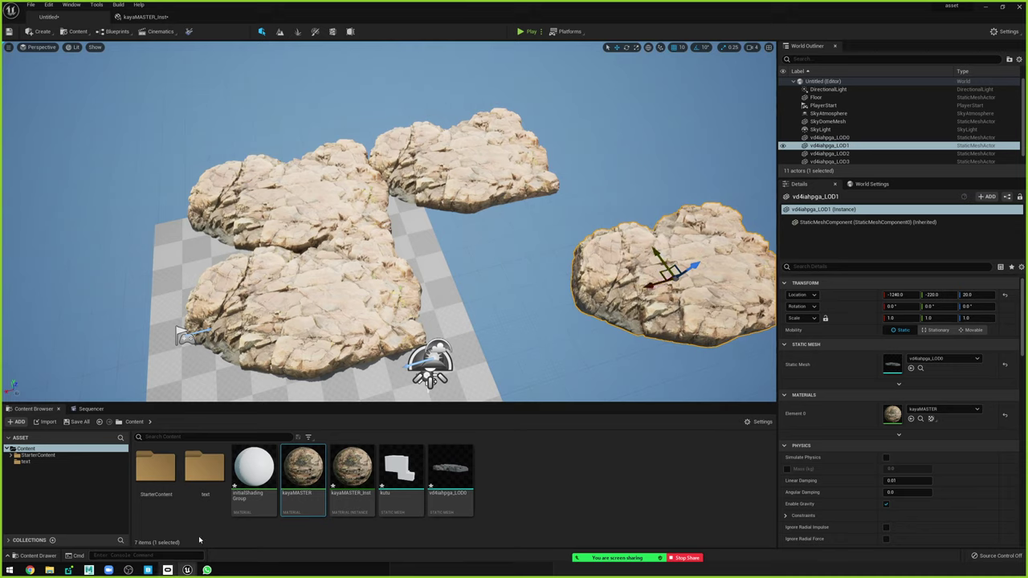
Delete the extra rock copies LOD3, LOD2 and LOD1, leaving only vd4iahpga_LOD0.
left_click(457, 193)
key("Delete")
left_click(292, 197)
key("Delete")
left_click(645, 274)
key("Delete")
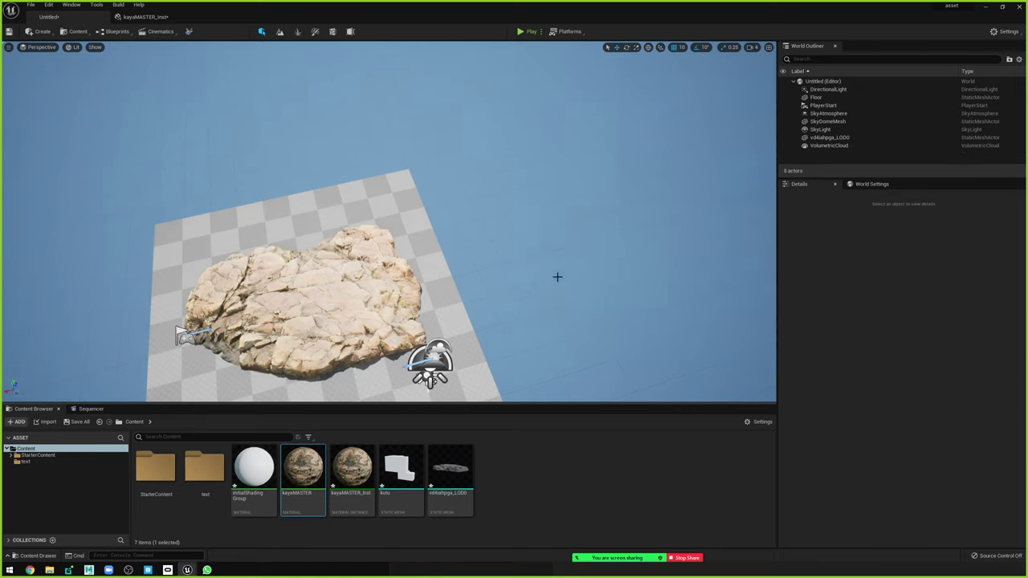
In Quixel Bridge, clear the Decals filter and download Massive Nordic Coastal Cliff at 2K.
left_click(149, 570)
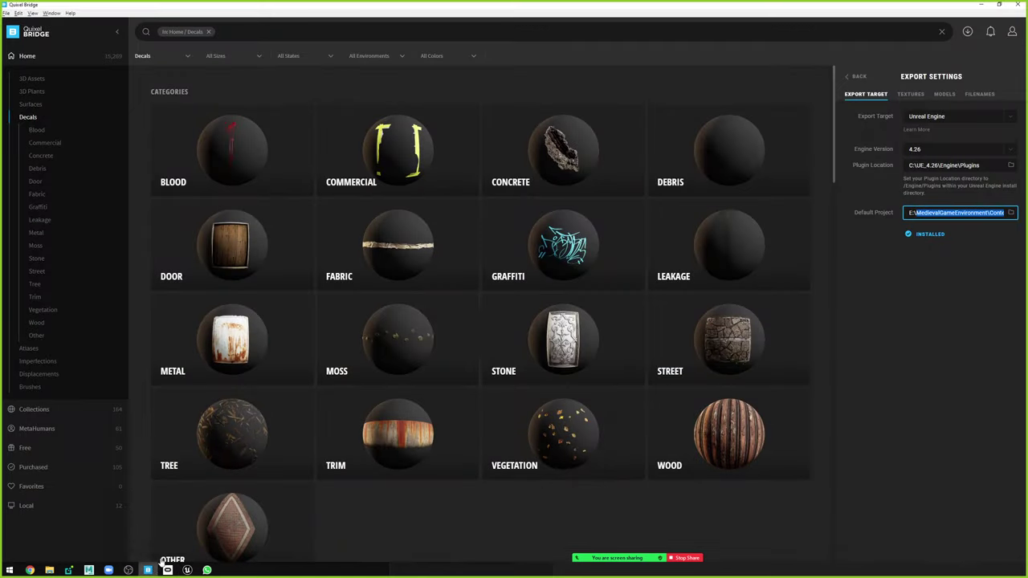
left_click(207, 32)
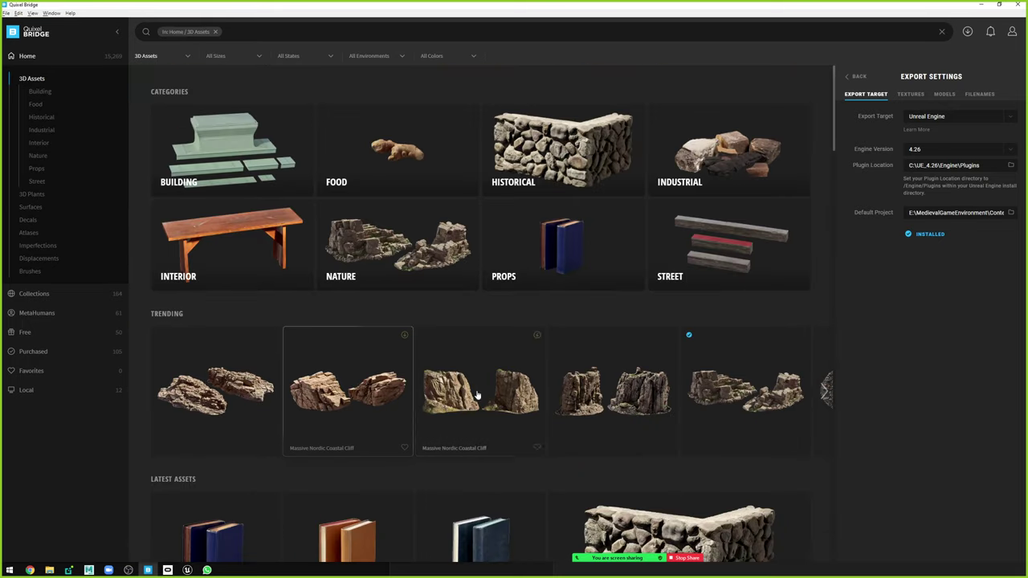
left_click(859, 77)
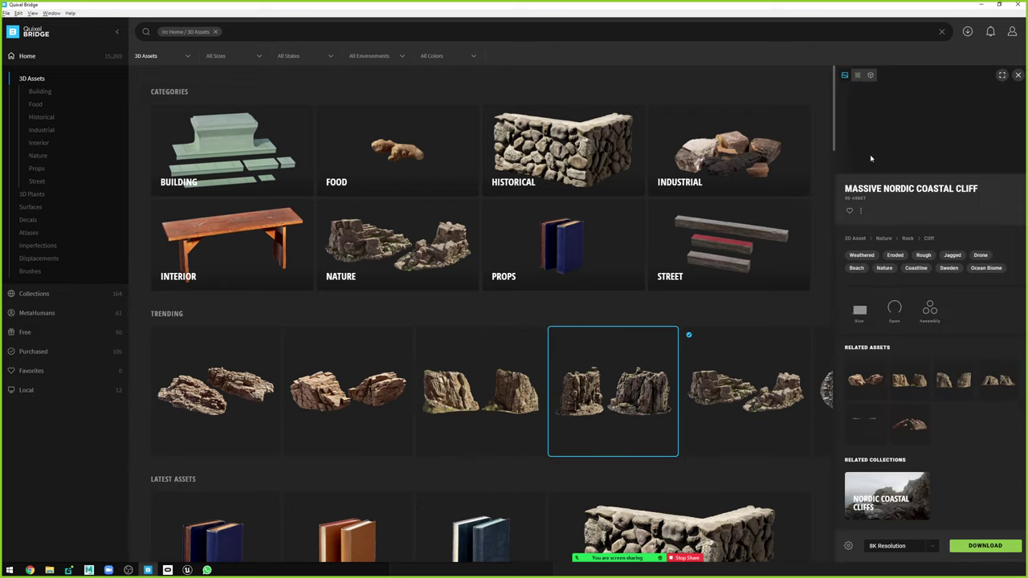
left_click(918, 546)
left_click(897, 503)
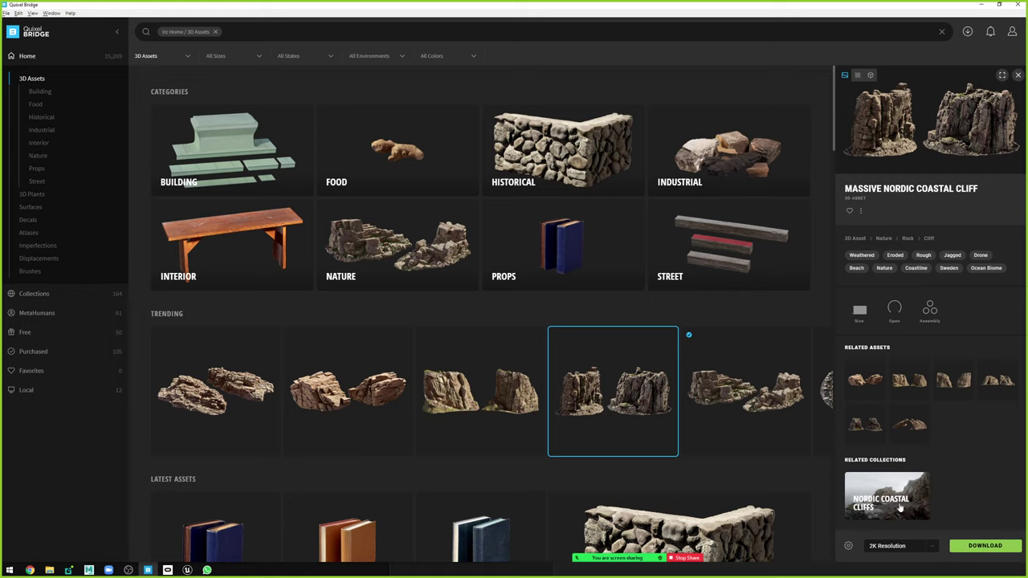
left_click(973, 546)
Open the cliff's downloaded files folder from the Downloads list.
left_click(969, 32)
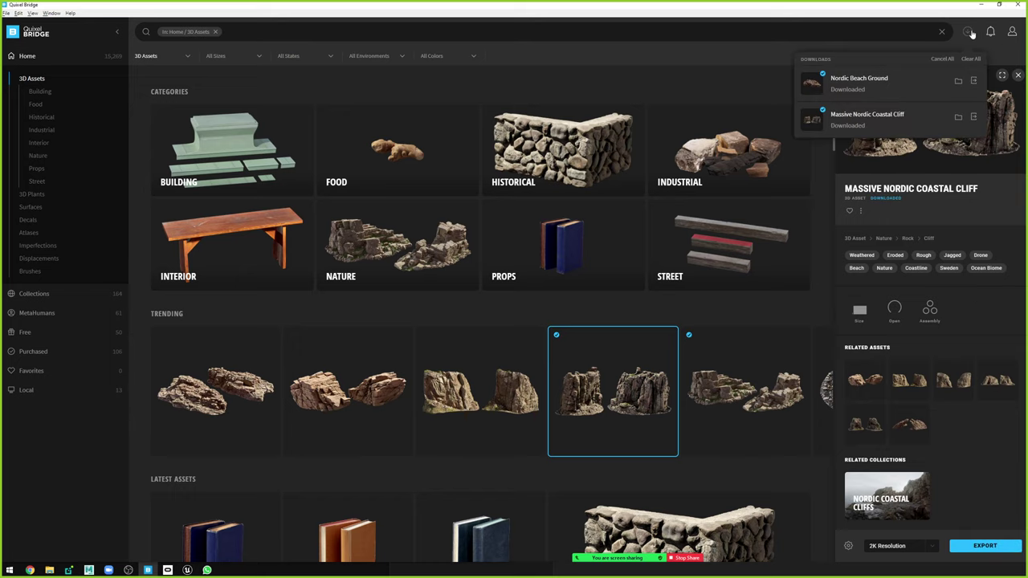
left_click(958, 118)
left_click(302, 276)
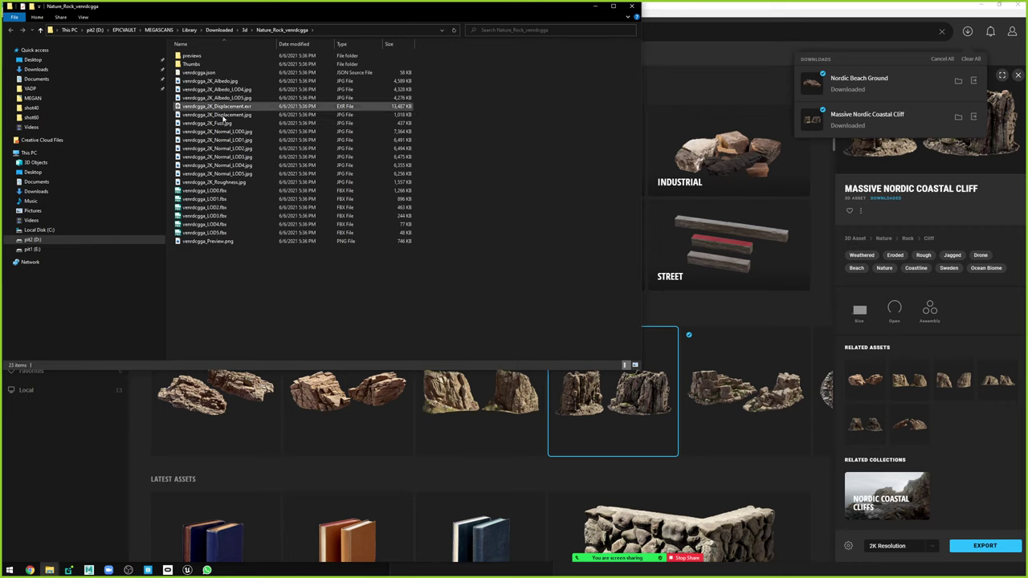
Select the LOD0 FBX plus the 2K Albedo, Normal_LOD0, Displacement and Roughness maps, then return to Unreal.
left_click(242, 192)
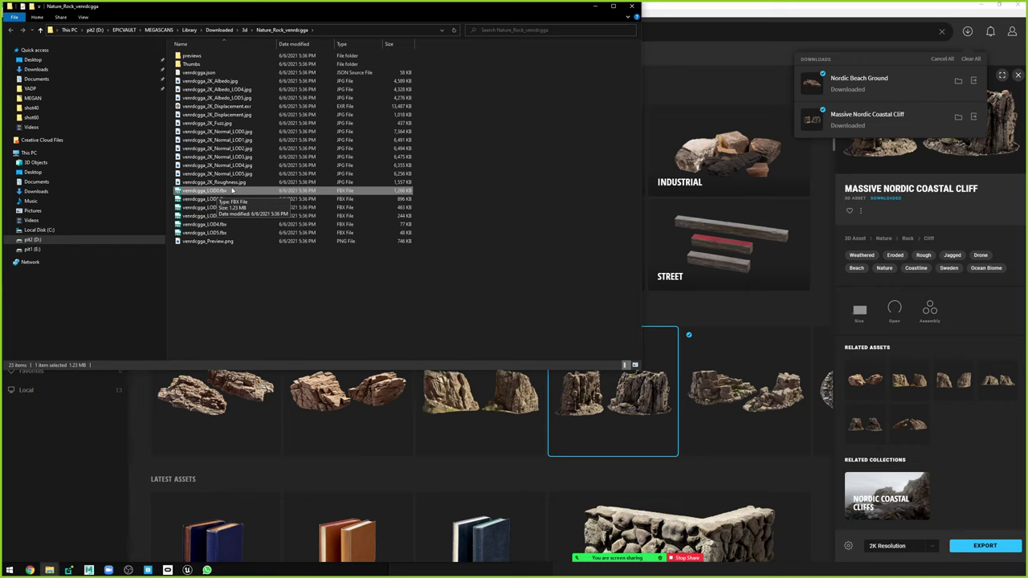
left_click(233, 131, "ctrl")
left_click(235, 90, "ctrl")
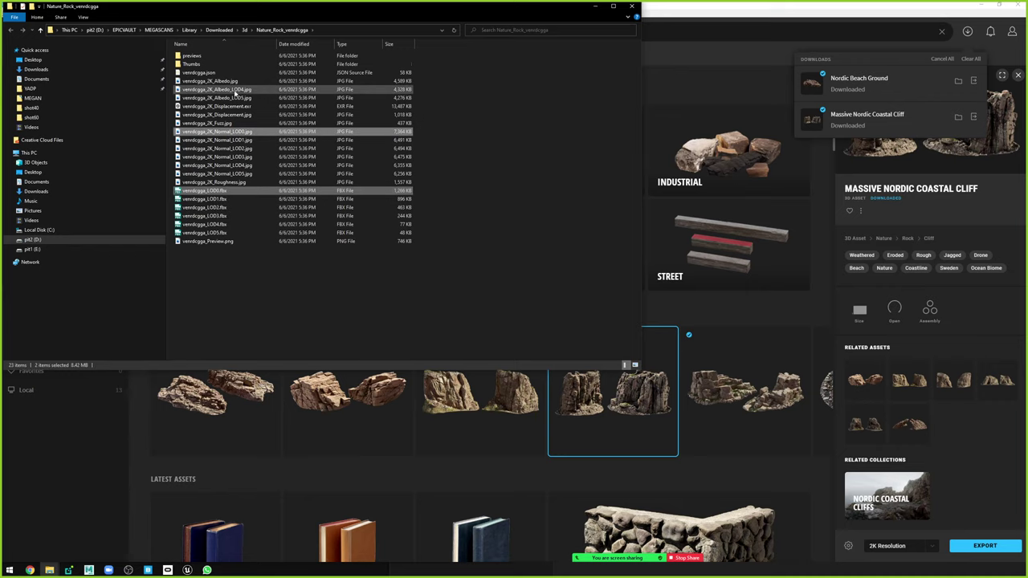
left_click(233, 81)
left_click(235, 98, "shift")
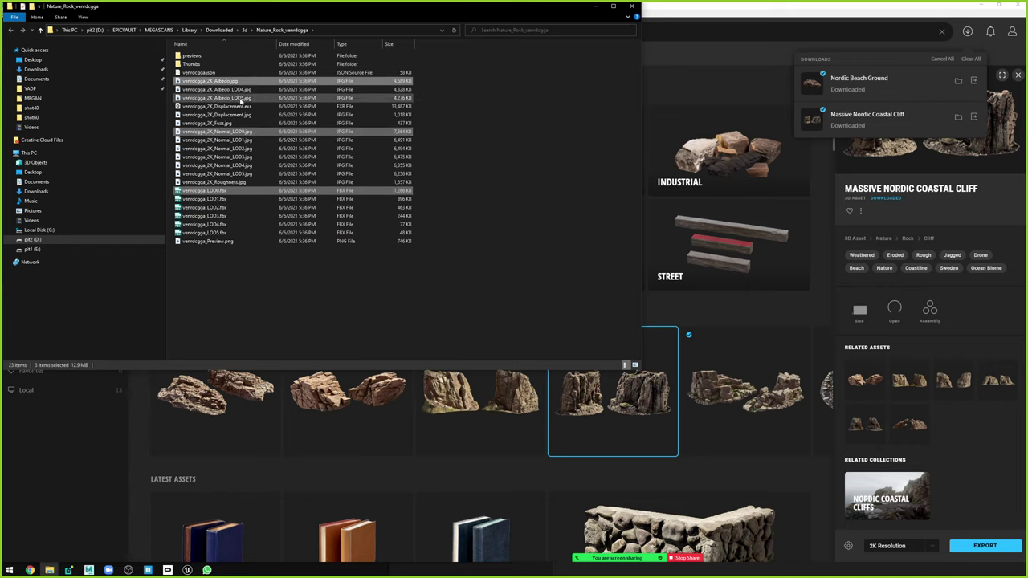
left_click(241, 115, "ctrl")
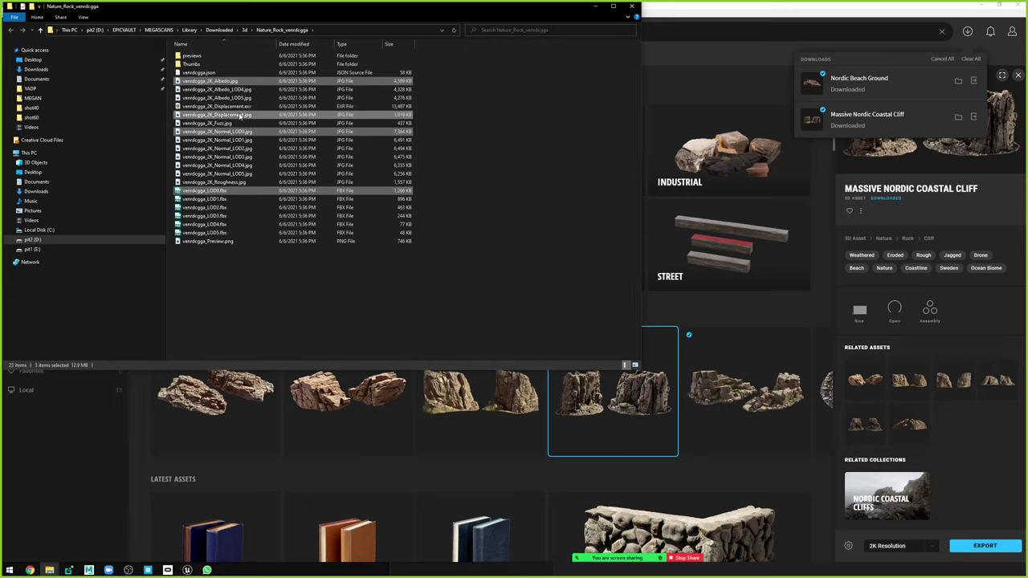
left_click(232, 183, "ctrl")
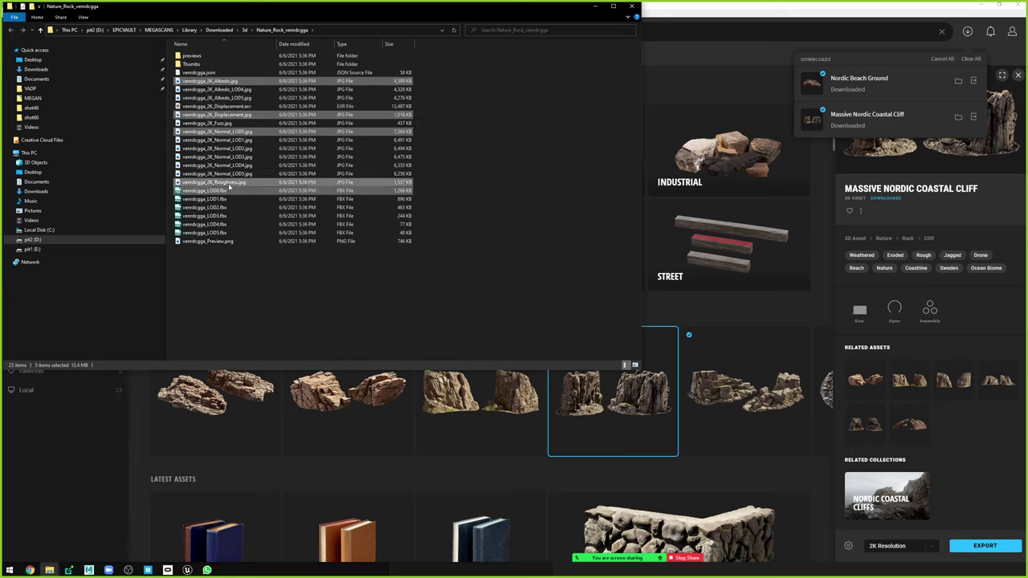
key("alt+Tab")
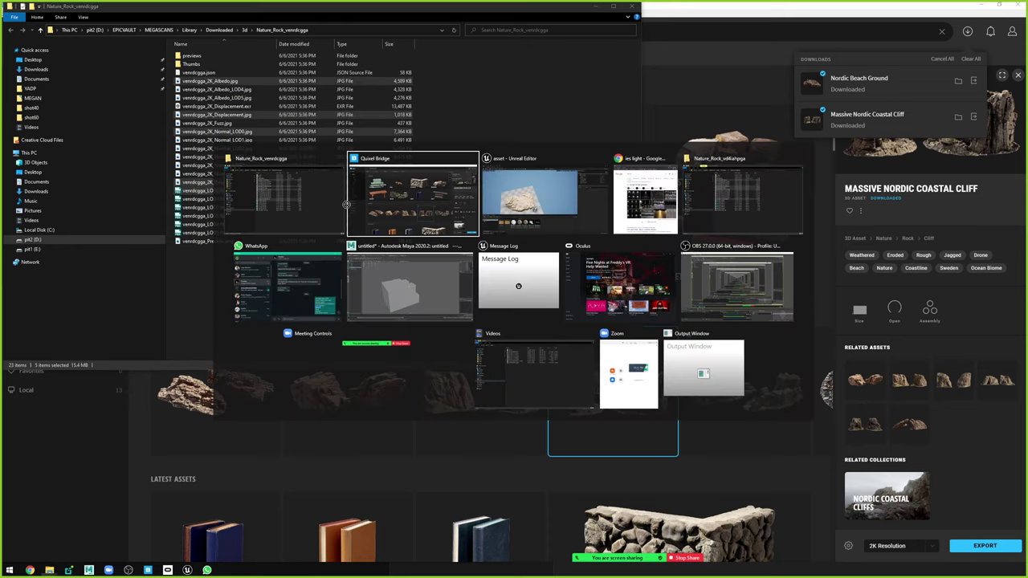
key("alt+Tab")
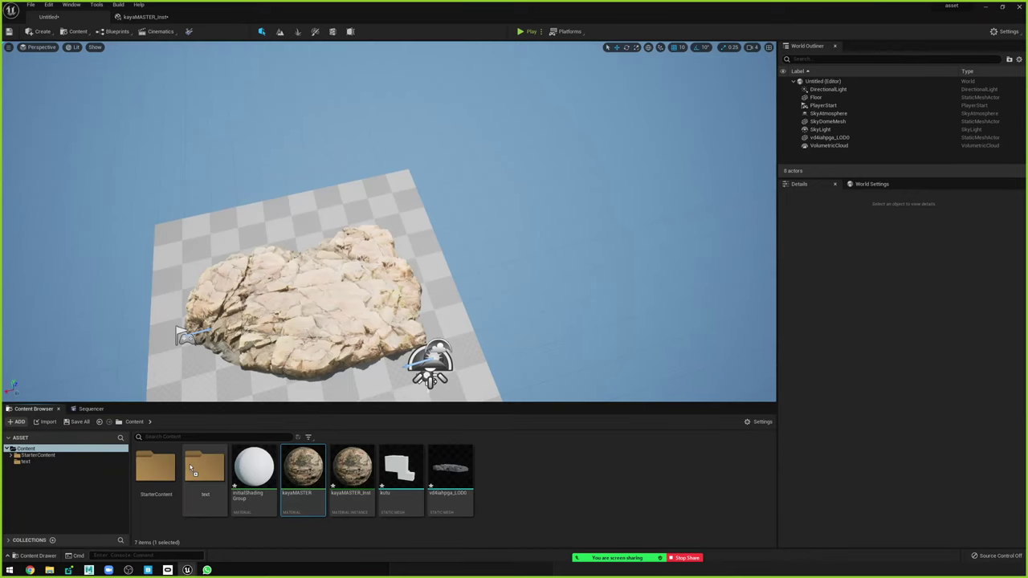
Import the venrdcgga LOD0 mesh and four 2K textures into the text folder with Import All.
left_click_drag(206, 475, 206, 475)
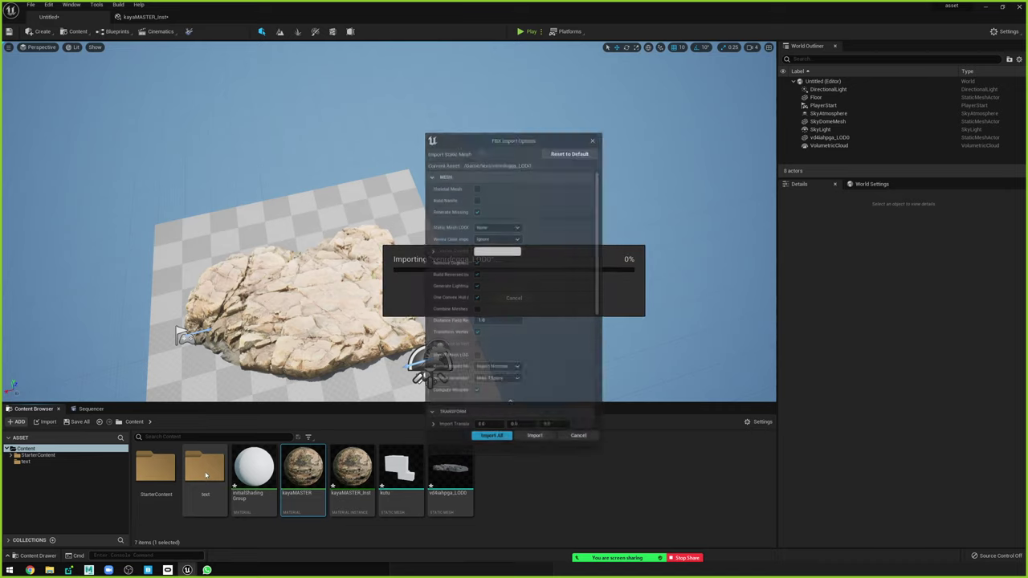
left_click(490, 439)
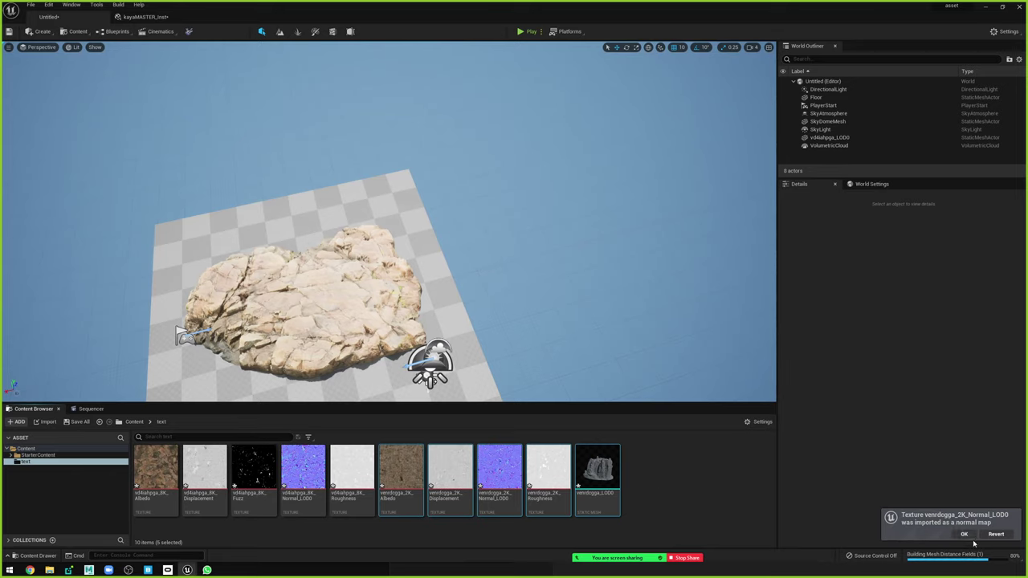
left_click(964, 534)
left_click(730, 479)
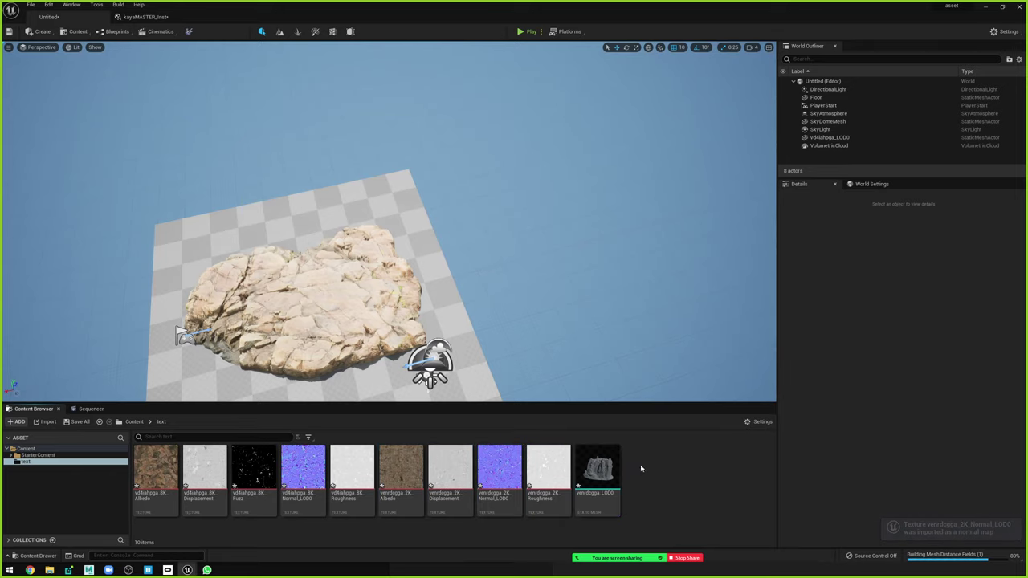
left_click_drag(598, 468, 508, 202)
Place venrdcgga_LOD0 in the level, frame it, and move it back behind the flat rock.
scroll(429, 64, "down", 5)
right_click_drag(375, 174, 374, 174)
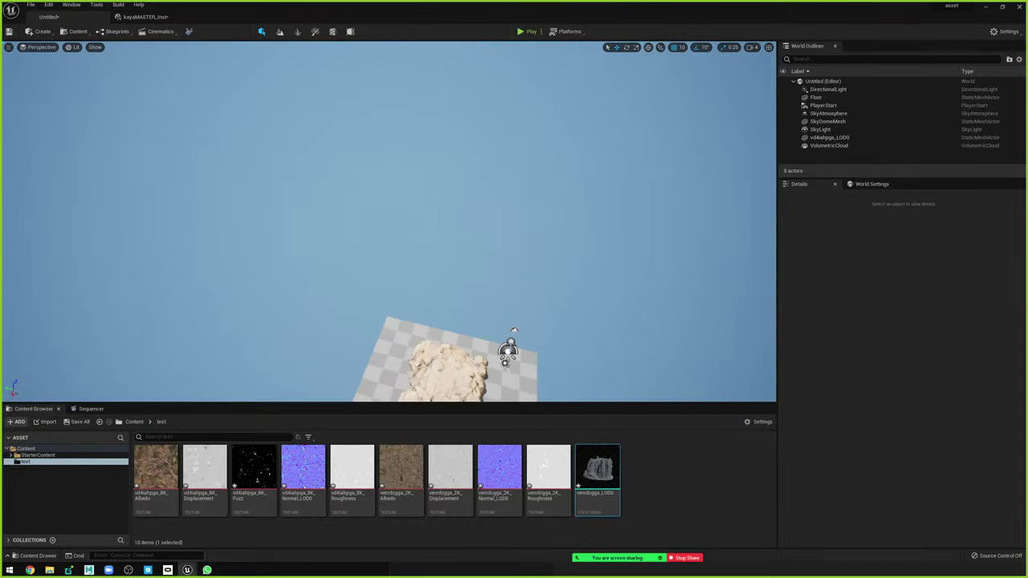
right_click_drag(513, 330, 488, 286)
left_click_drag(597, 468, 357, 278)
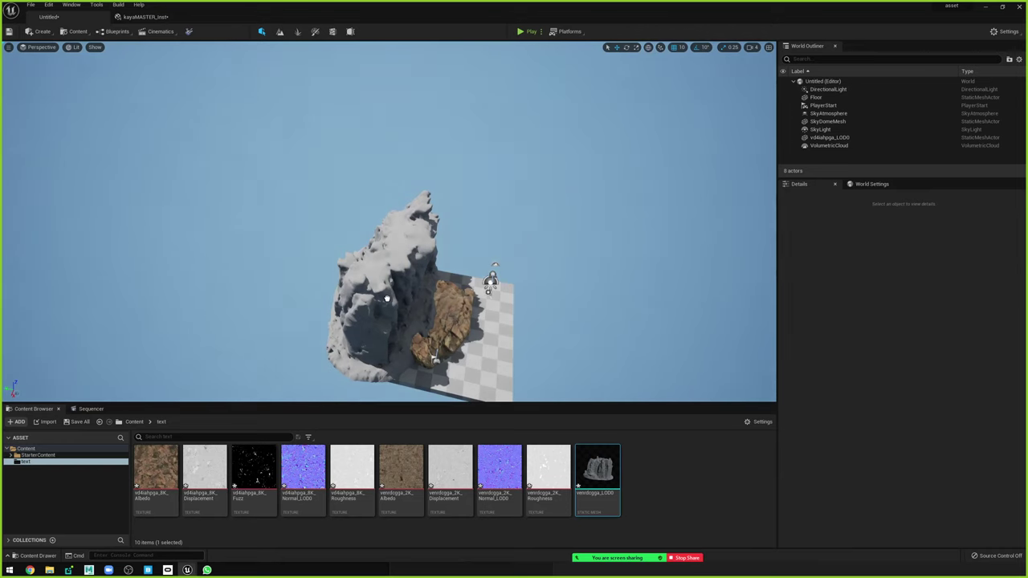
left_click(386, 299)
key("f")
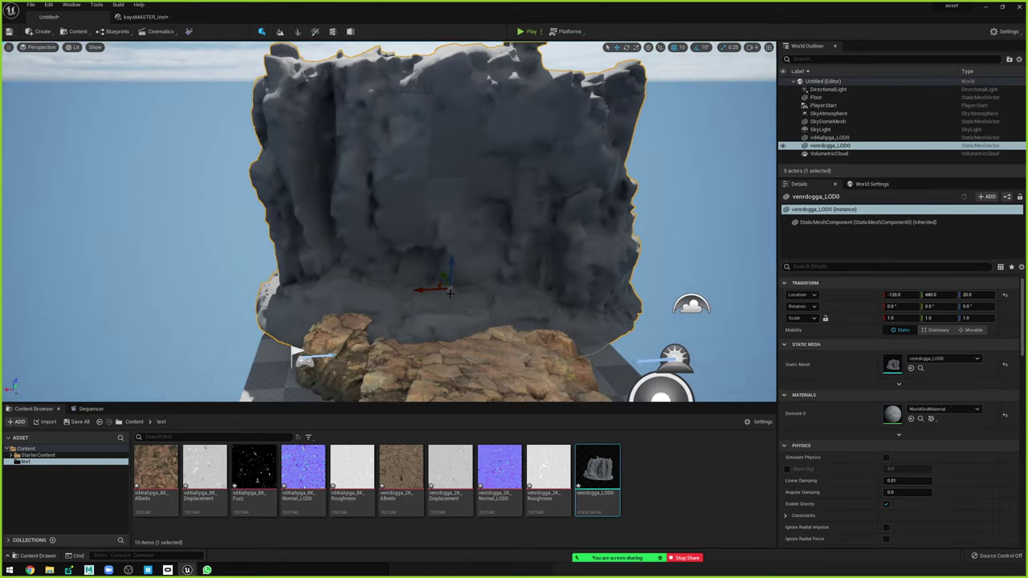
left_click_drag(440, 274, 424, 243)
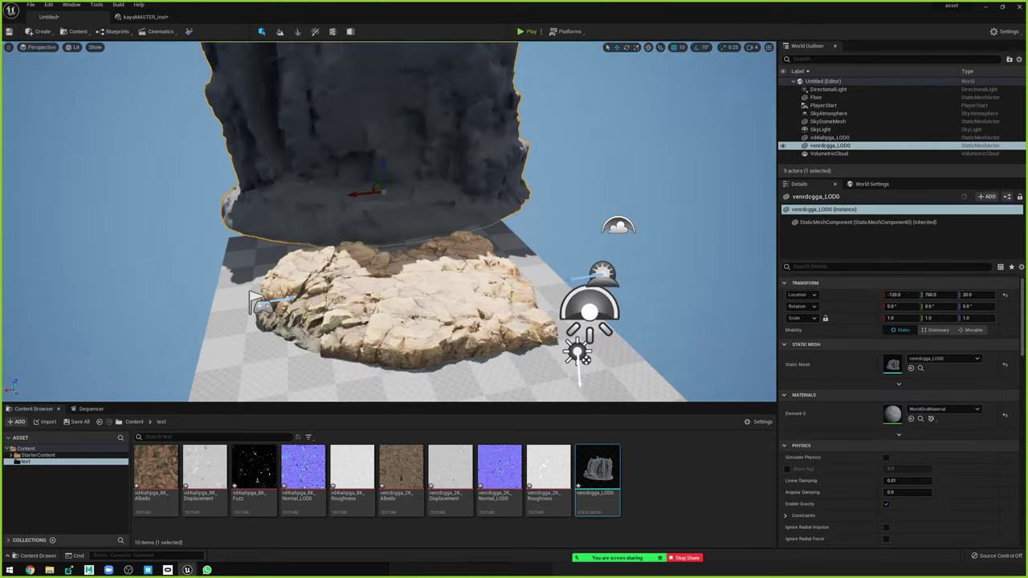
Check the layout by selecting the flat rock and the cliff, now at -120, 760, 20.
left_click(91, 408)
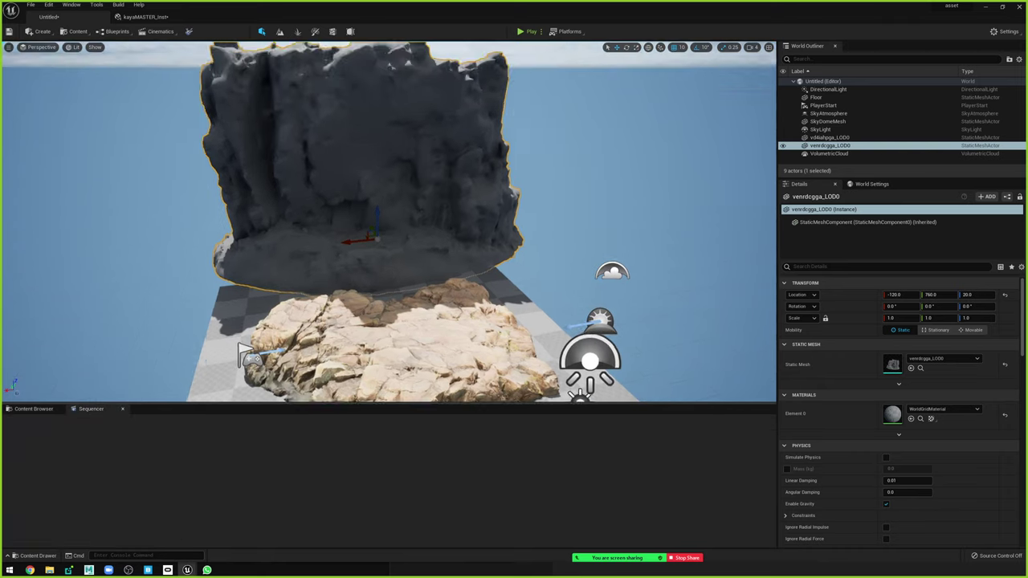
right_click_drag(403, 184, 403, 147)
left_click(34, 408)
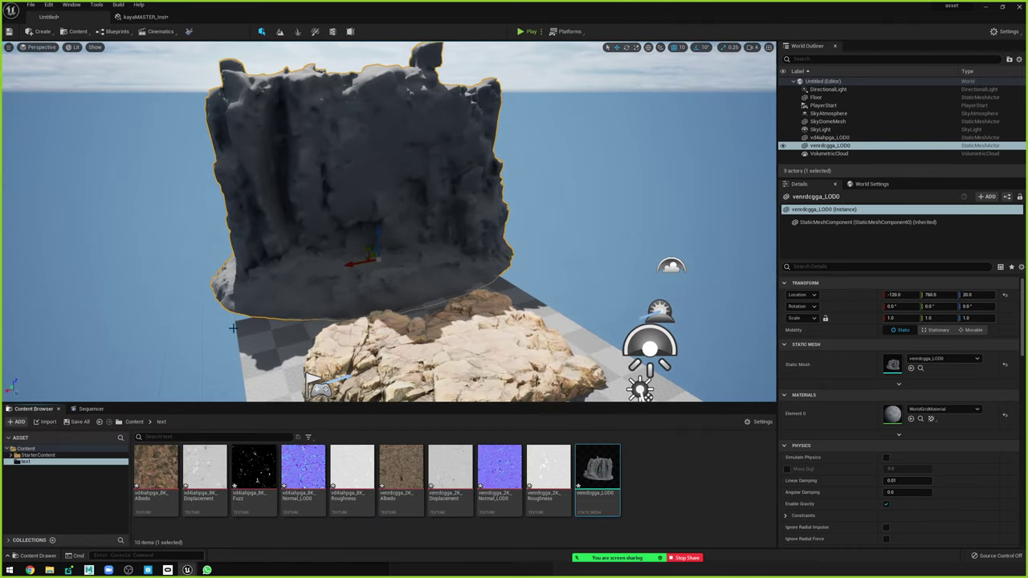
mouse_move(337, 241)
right_mouse_down()
mouse_move(353, 287)
mouse_move(386, 287)
right_mouse_up()
left_click(353, 287)
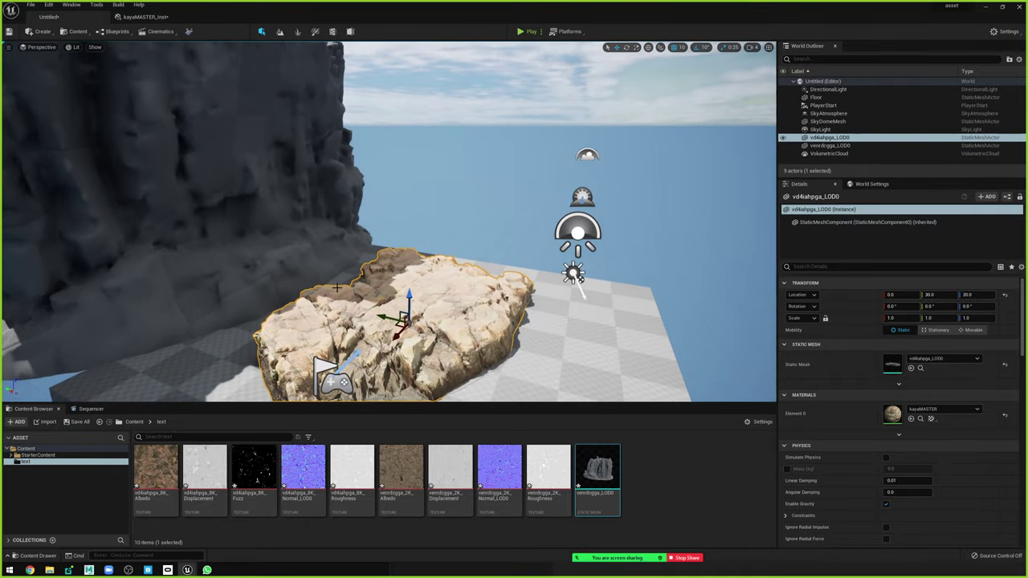
left_click(258, 194)
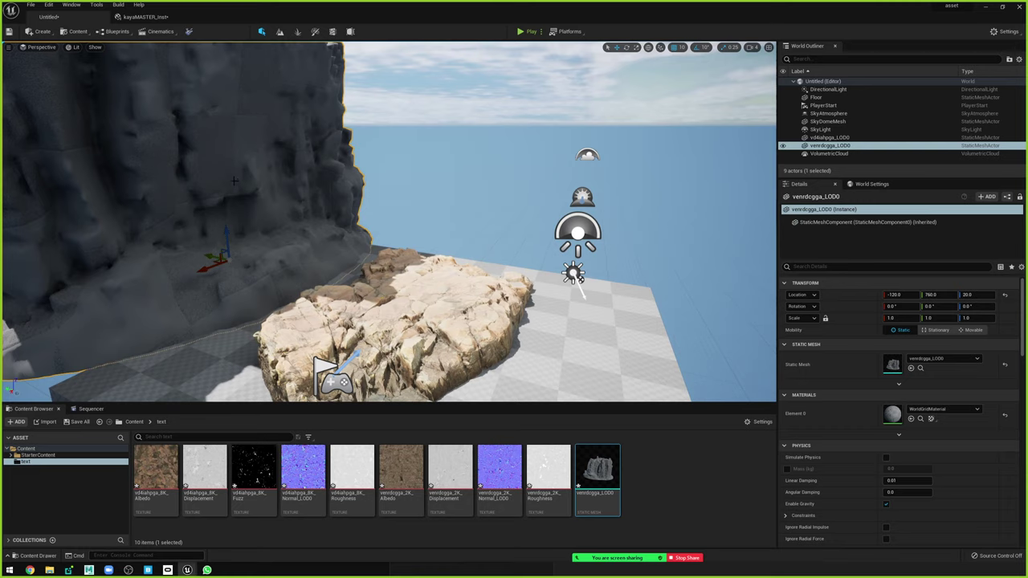
left_click(141, 423)
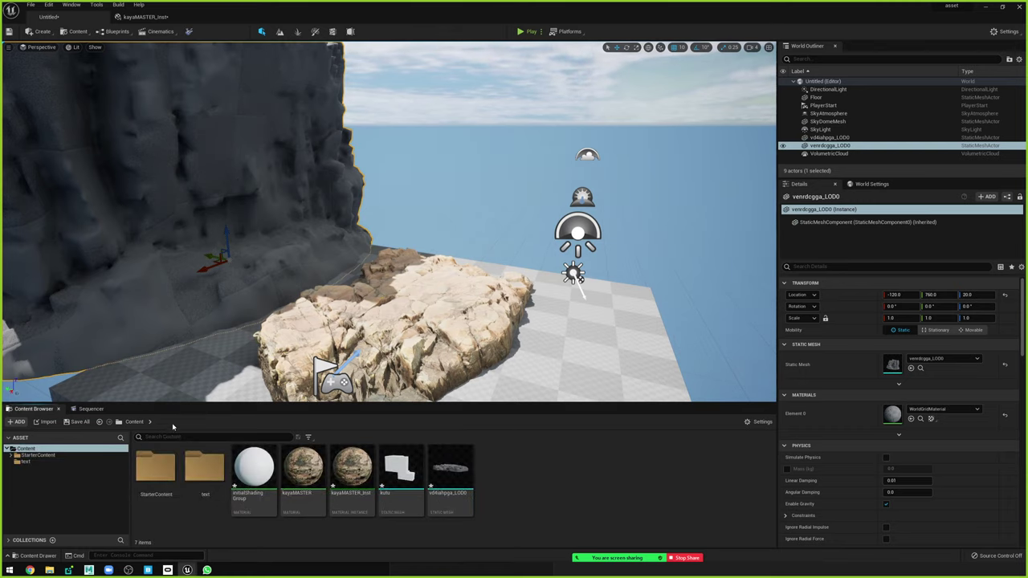
Create a new folder named yenitexturlar inside the text folder.
double_click(211, 468)
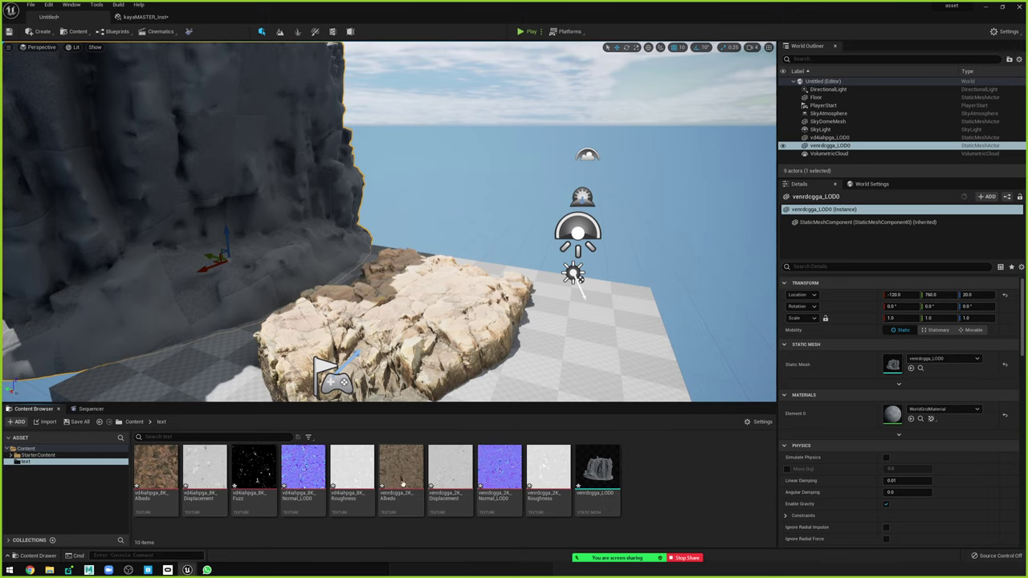
right_click(663, 482)
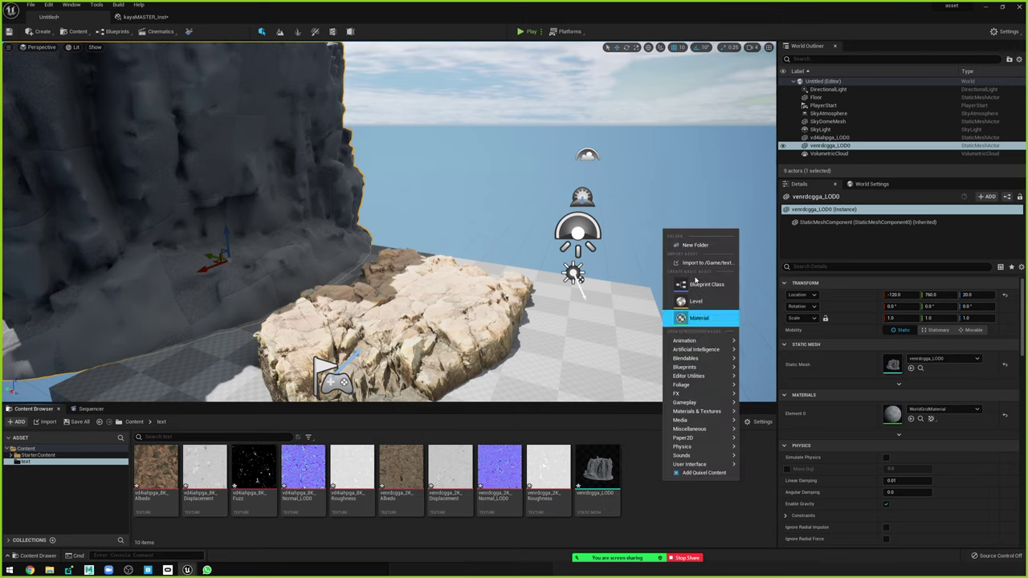
left_click(689, 250)
type("yenitexturla")
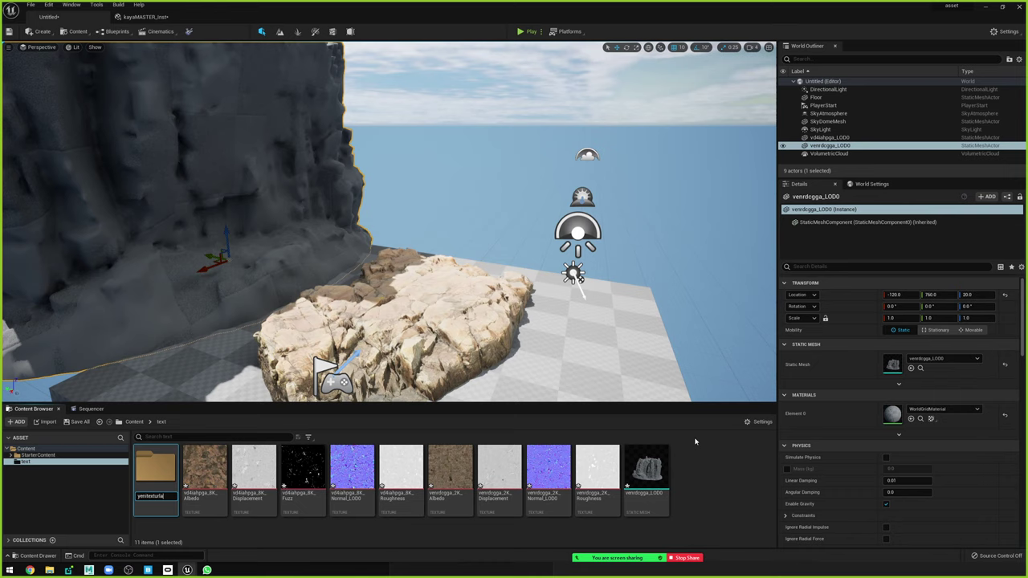
type("r")
key("Return")
key("Return")
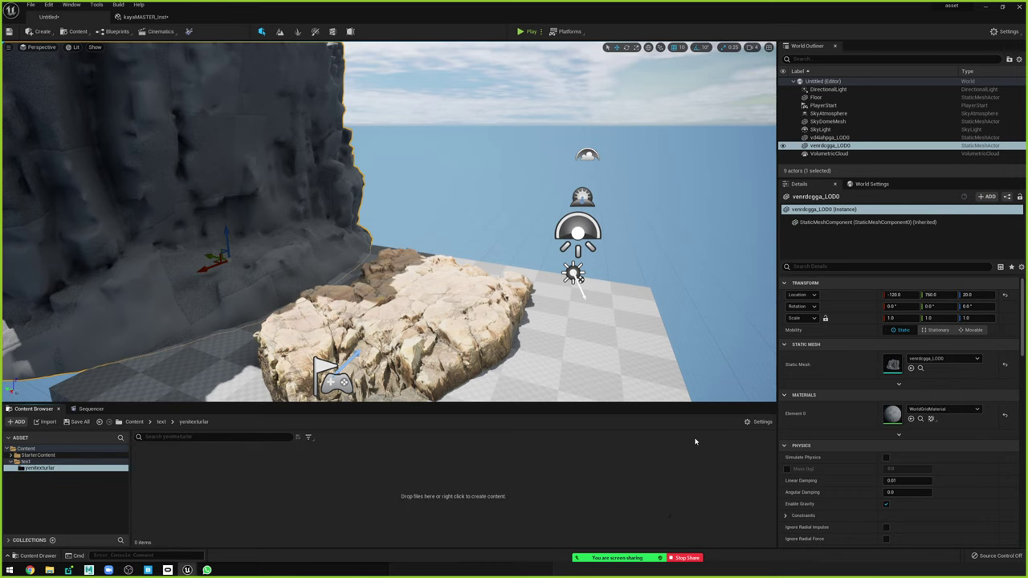
key("alt+Tab")
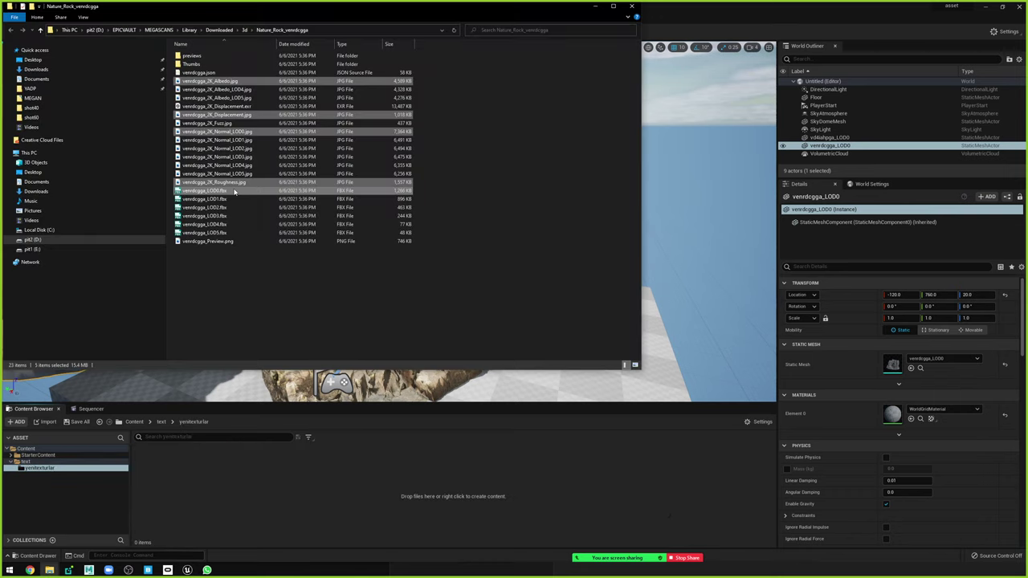
Import the four 2K rock textures into yenitexturlar and return to the Content root.
left_click_drag(217, 182, 299, 480)
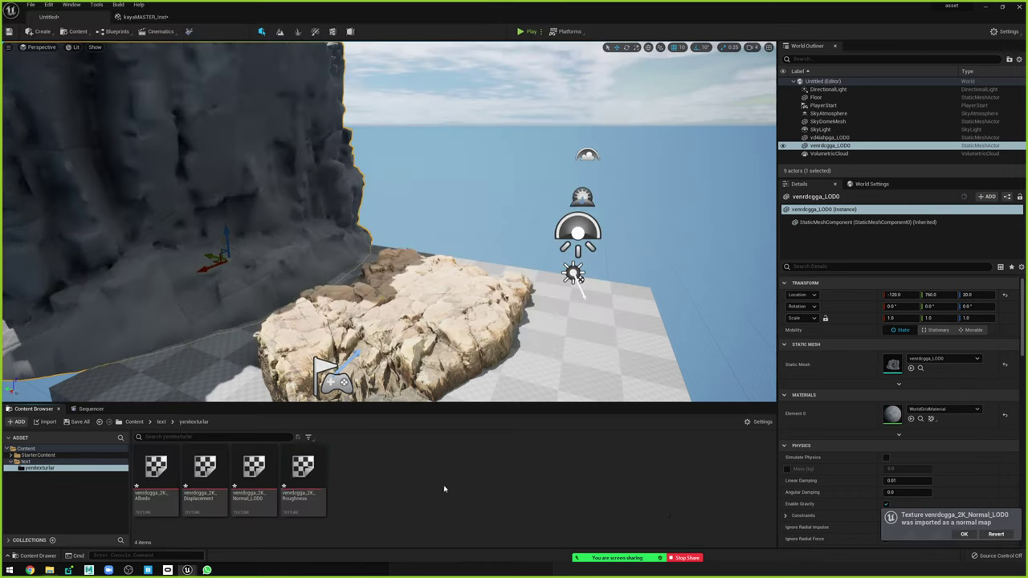
key("f")
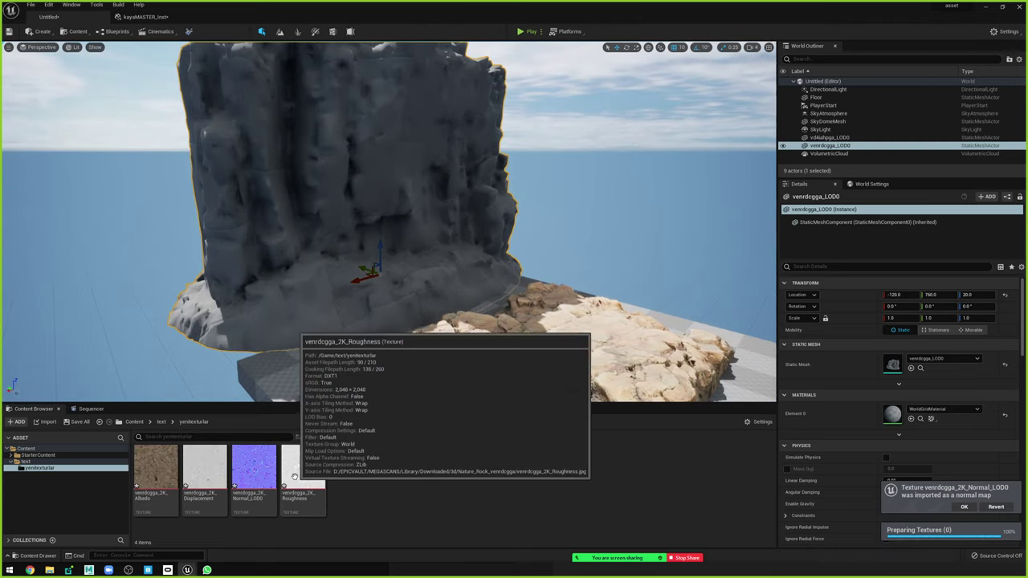
left_click(161, 422)
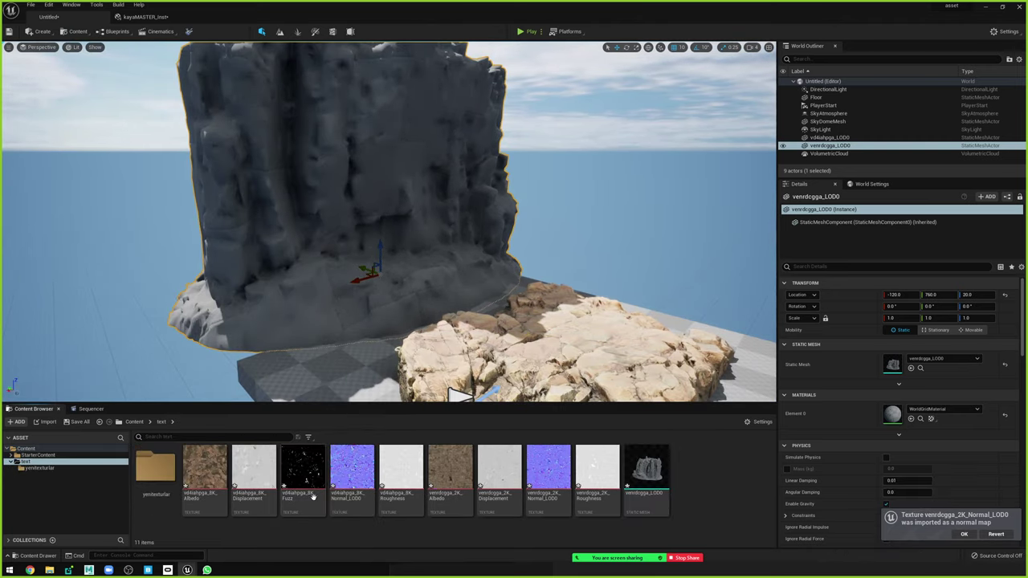
left_click(139, 423)
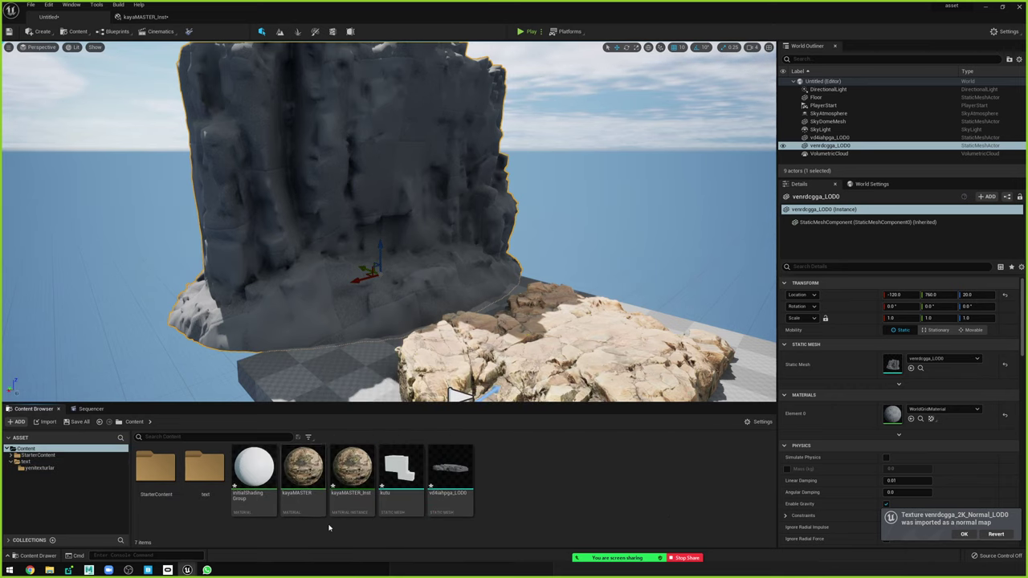
Apply kayaMASTER_Inst to the venrdcgga_LOD0 cliff and open the kayaMASTER material graph.
left_click(354, 481)
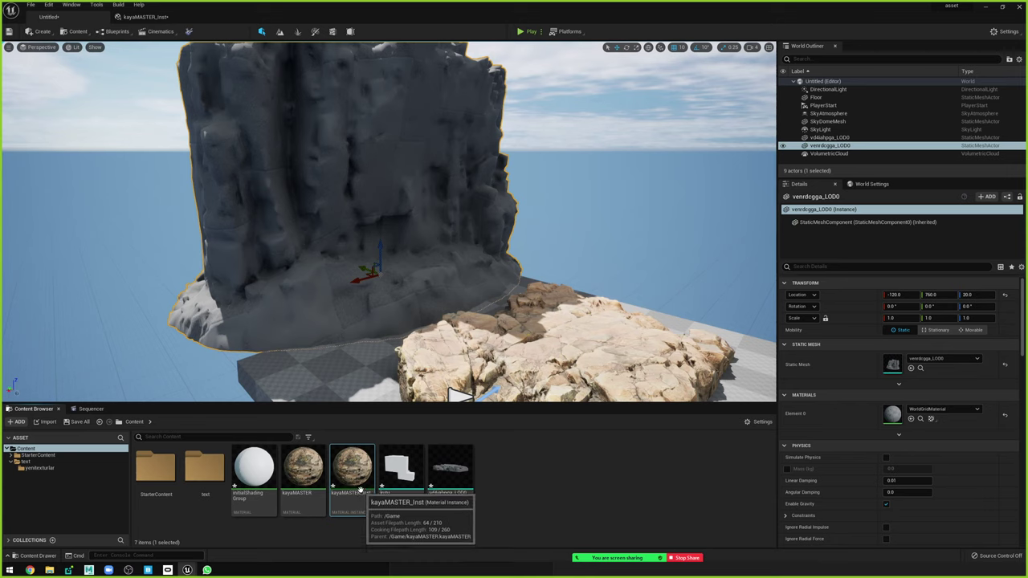
left_click_drag(360, 489, 319, 220)
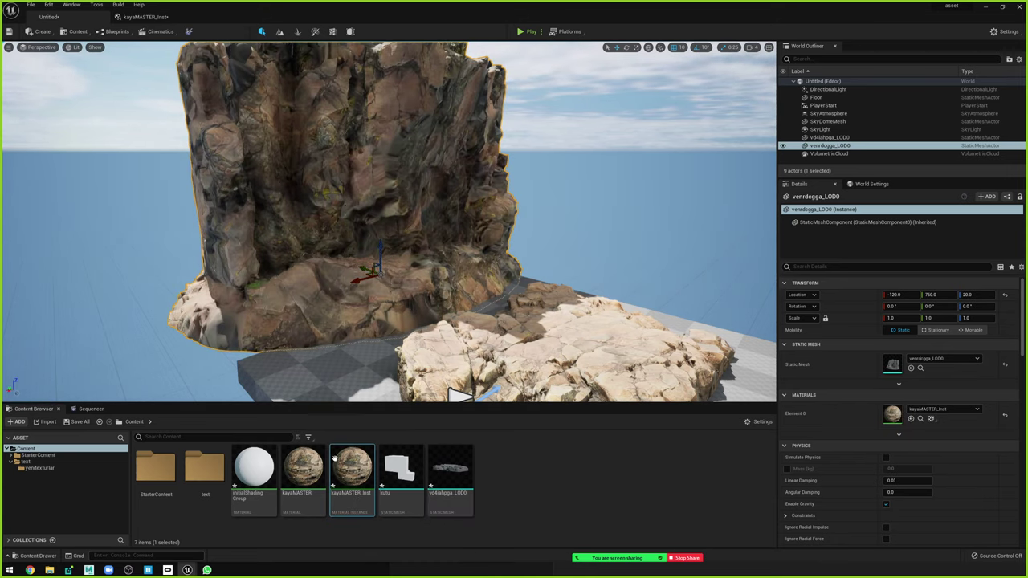
double_click(302, 470)
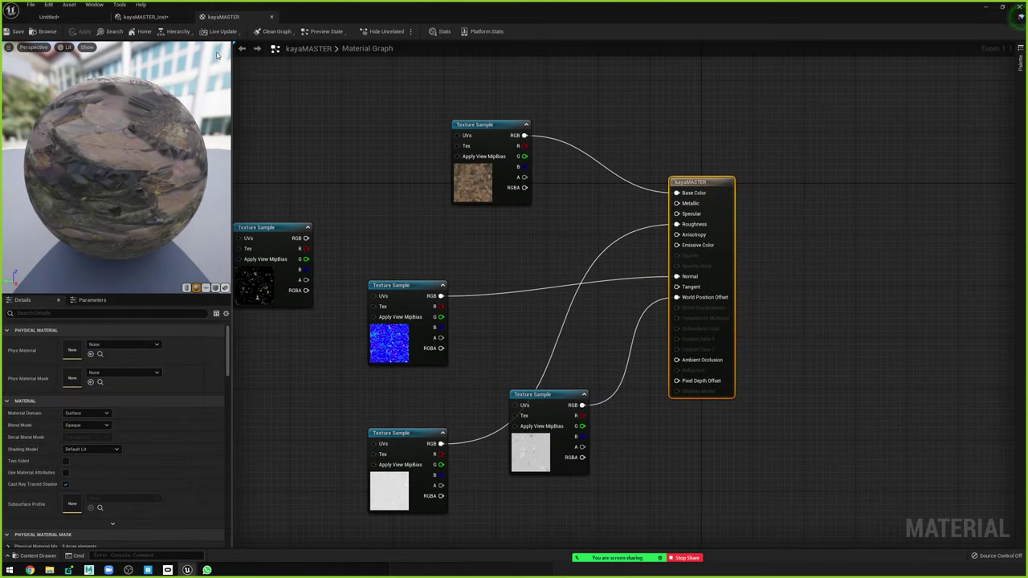
Shift the top Texture Sample node left, then view the kayaMASTER_Inst instance editor.
left_click_drag(558, 193, 485, 209)
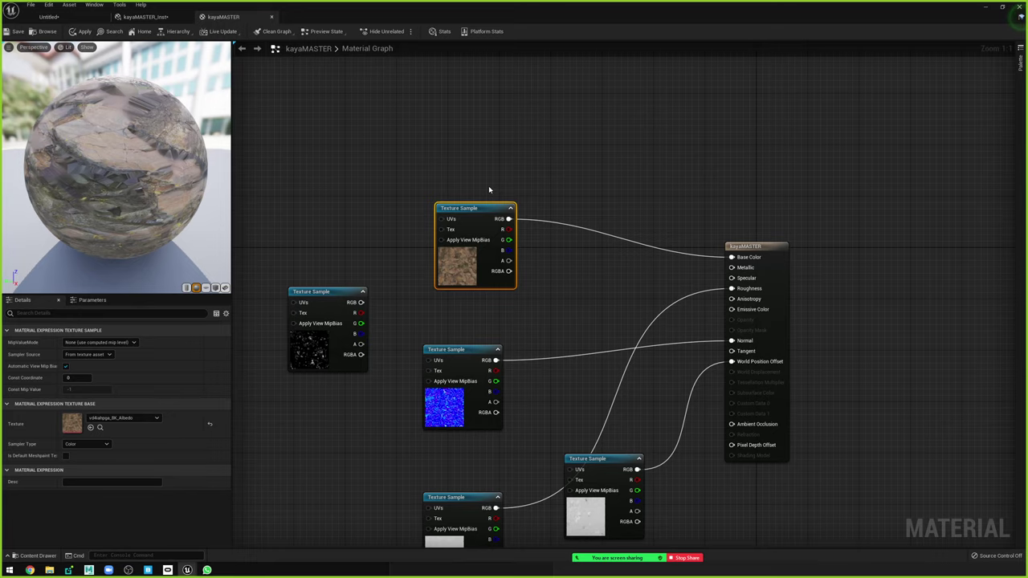
left_click(145, 17)
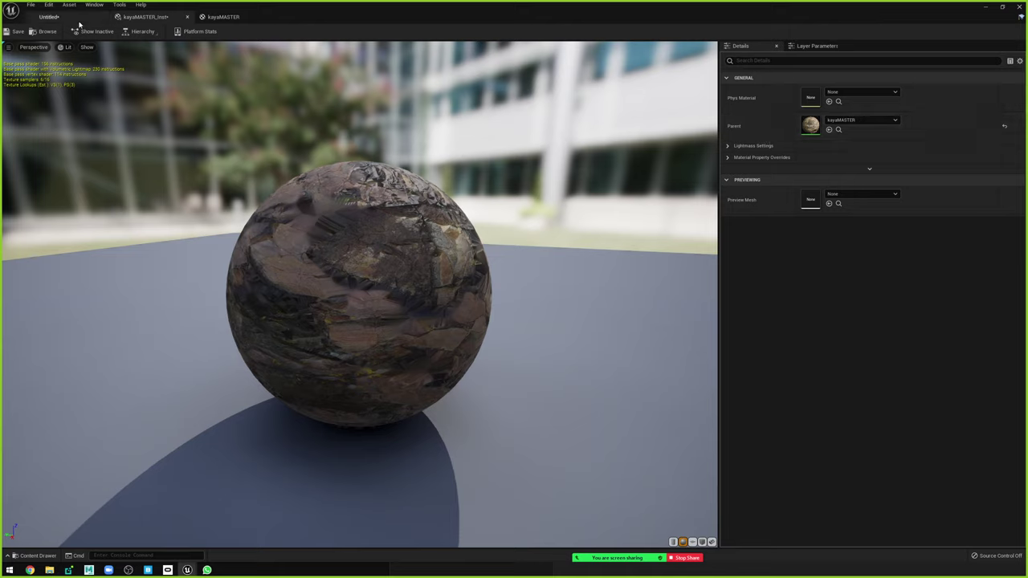
Convert the albedo and normal texture samples into parameters named Diffuse and Normal.
left_click(225, 17)
left_click_drag(485, 208, 473, 214)
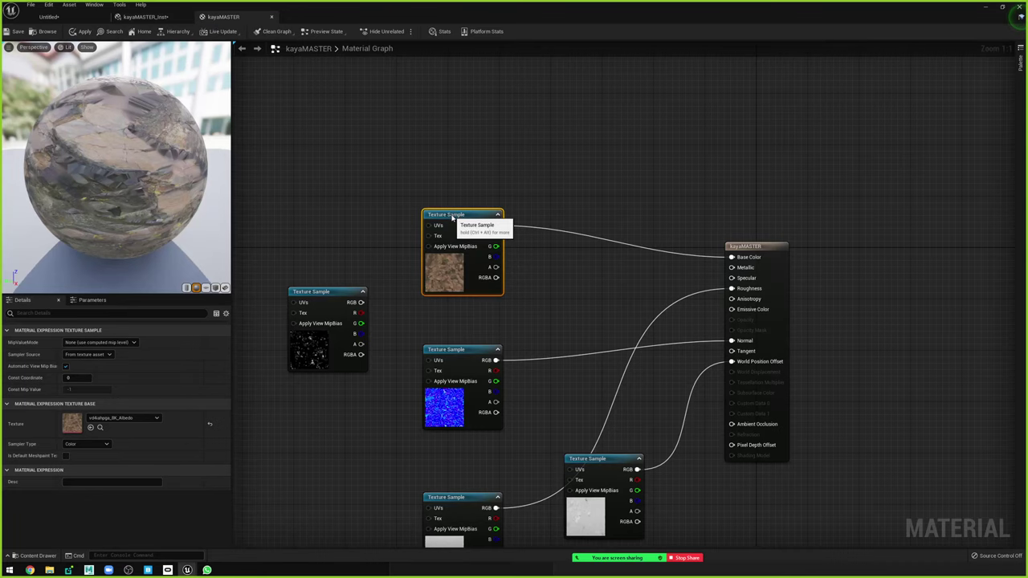
right_click(473, 214)
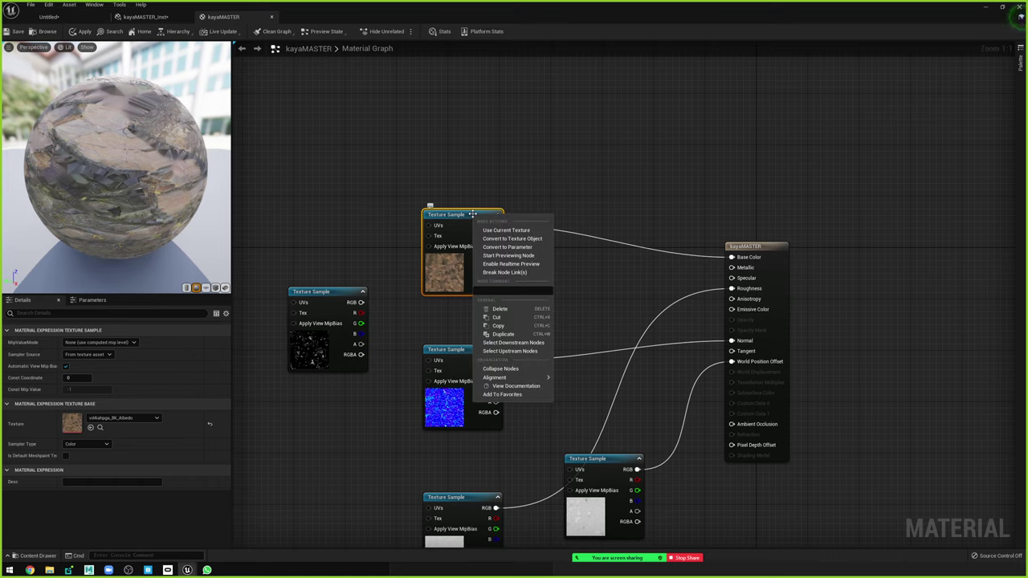
left_click(529, 251)
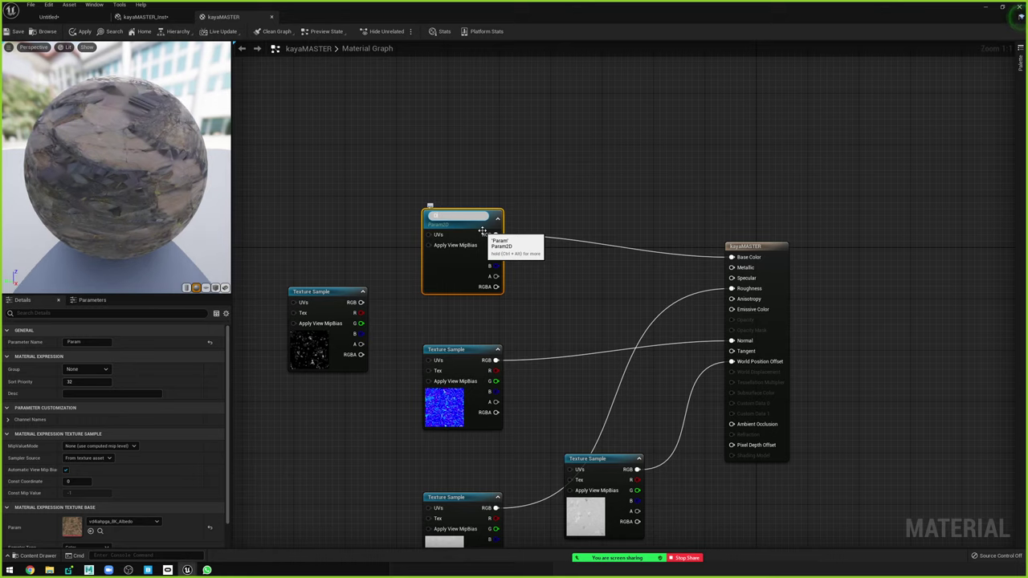
type("Diffuse")
key("Return")
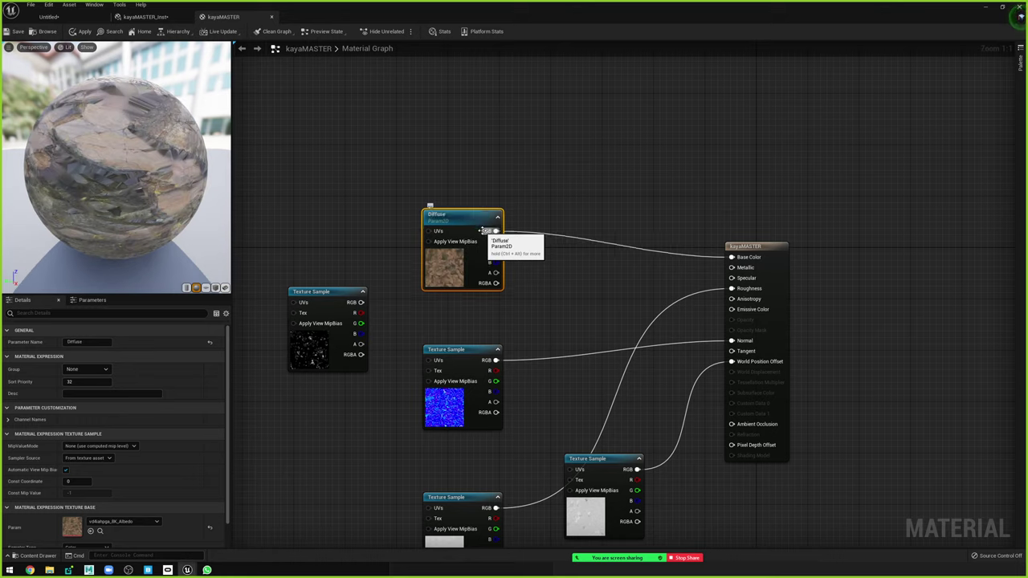
left_click(459, 349)
right_click(459, 349)
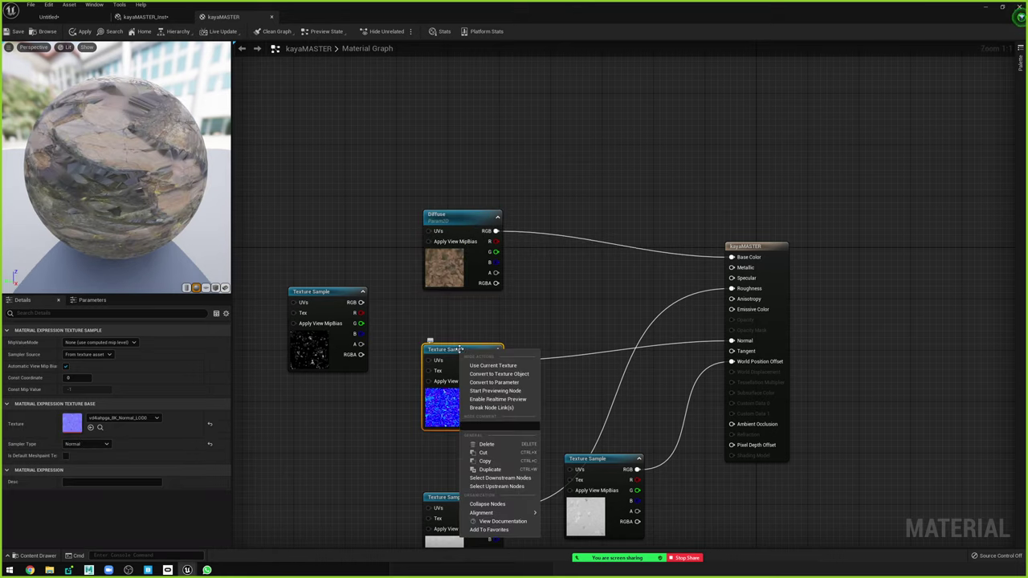
left_click(494, 383)
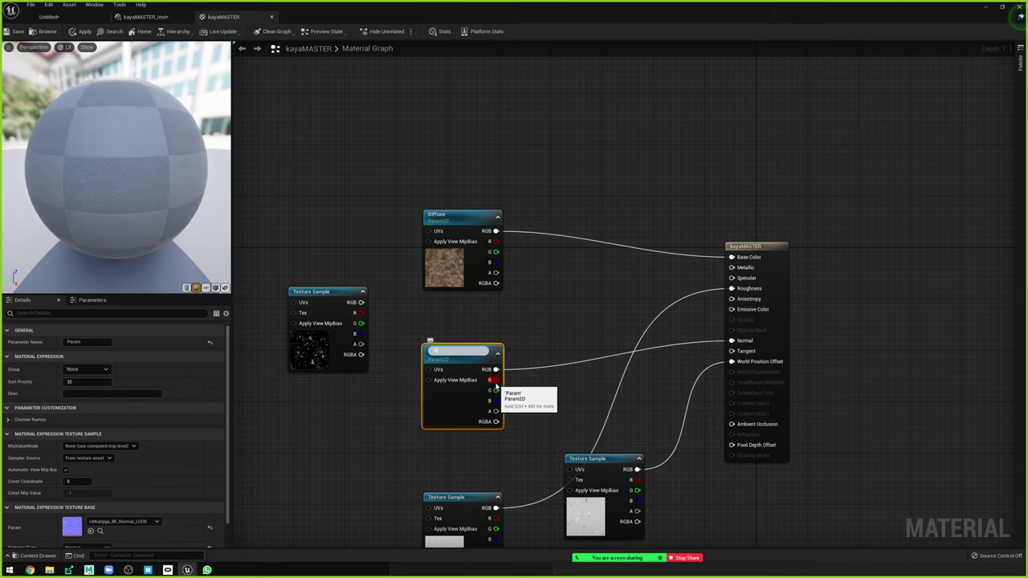
type("ormal")
key("Return")
Convert the roughness and displacement samples into Roughness and Disp parameters, then save kayaMASTER.
right_click_drag(474, 499, 477, 423)
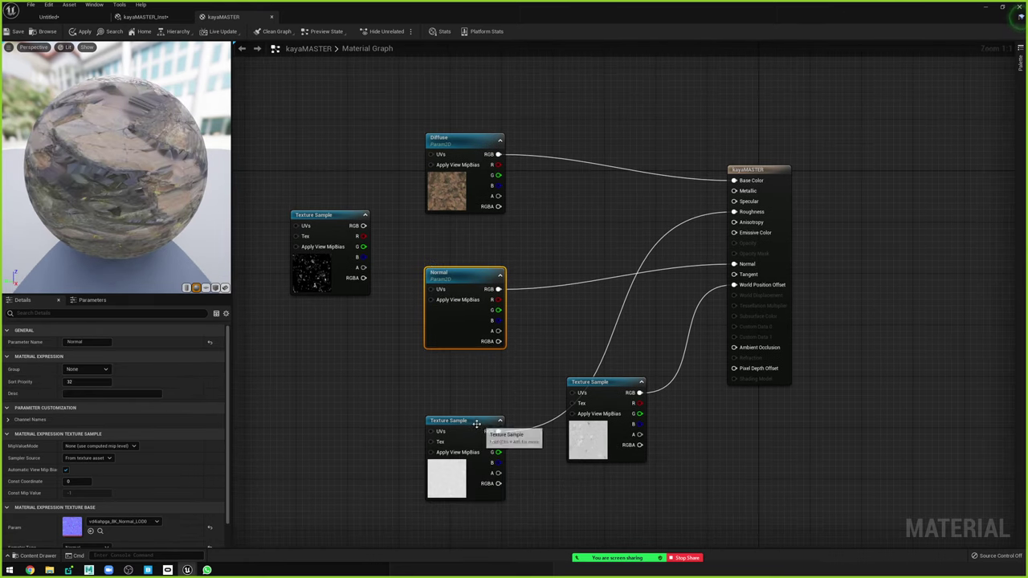
left_click(476, 423)
right_click(477, 423)
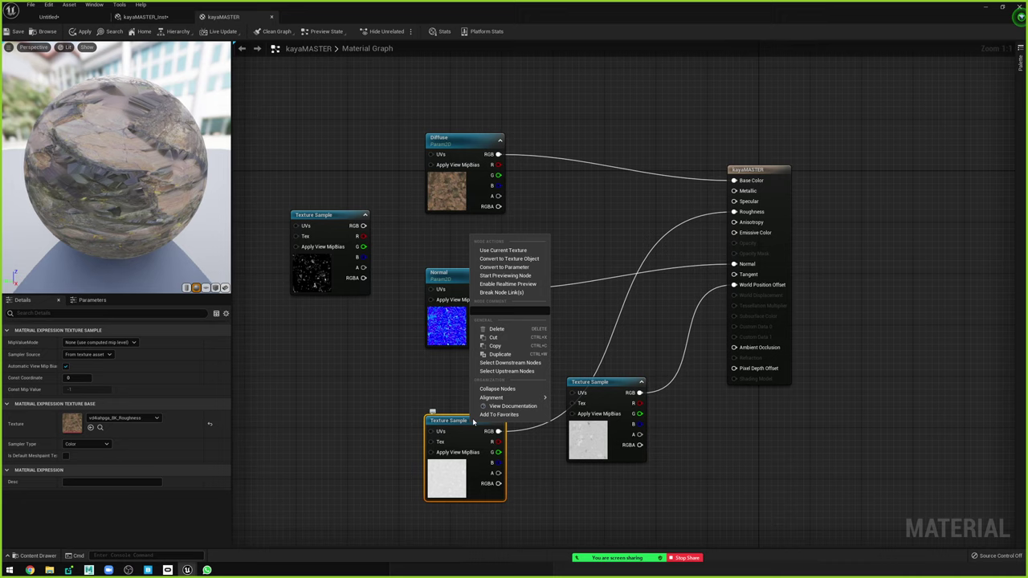
left_click(511, 267)
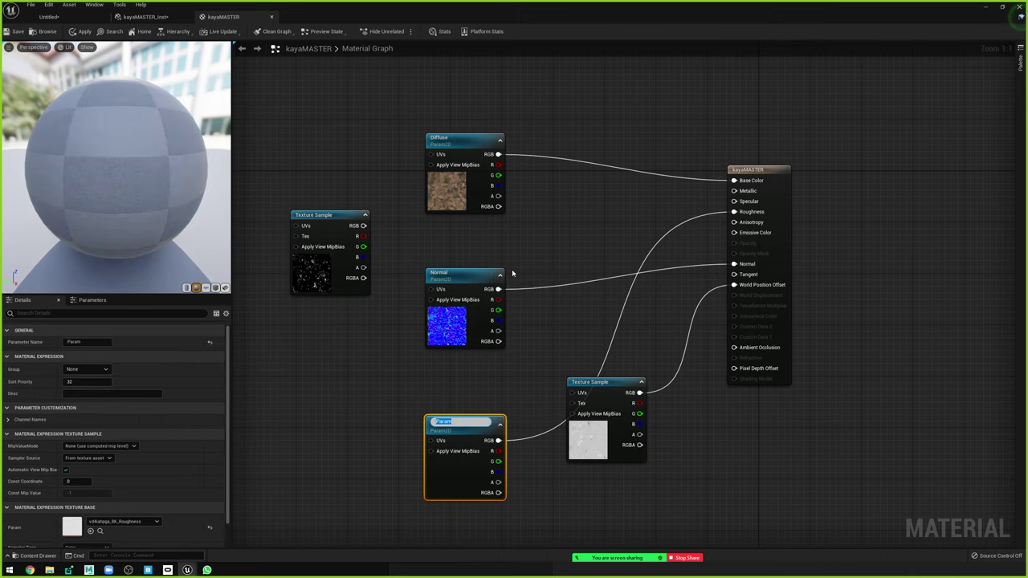
type("Roughness")
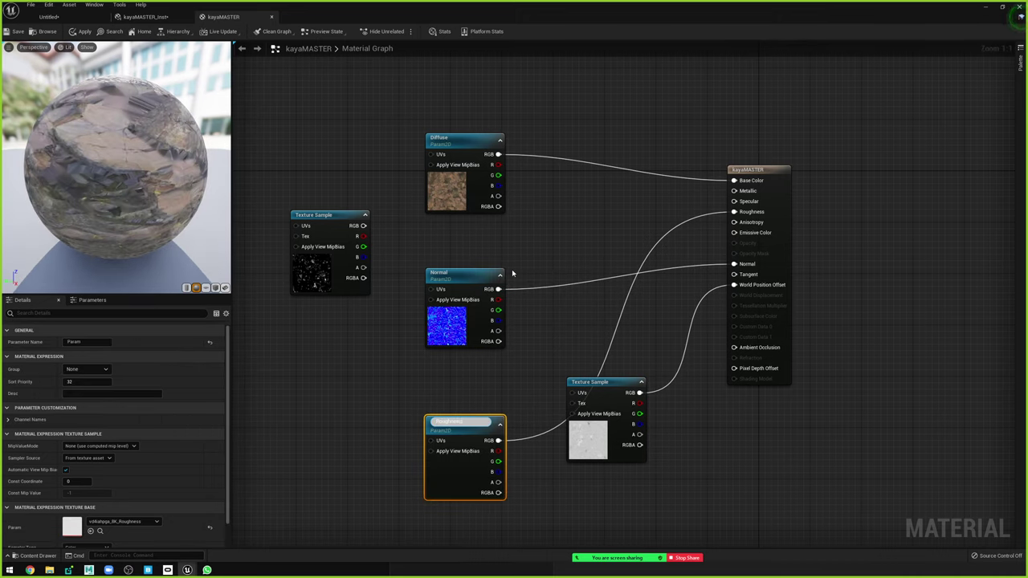
key("Return")
left_click(603, 383)
right_click(607, 385)
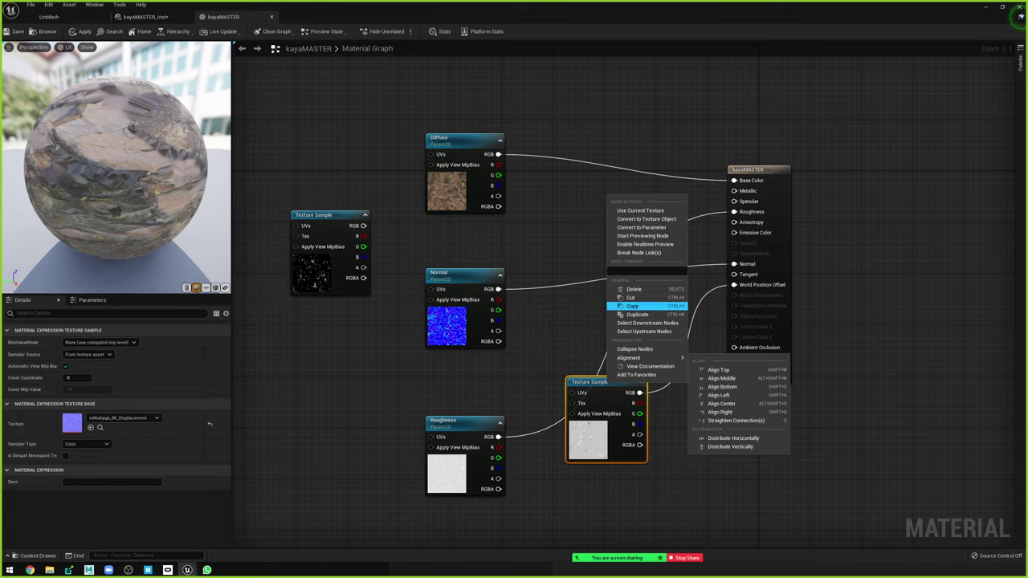
left_click(652, 228)
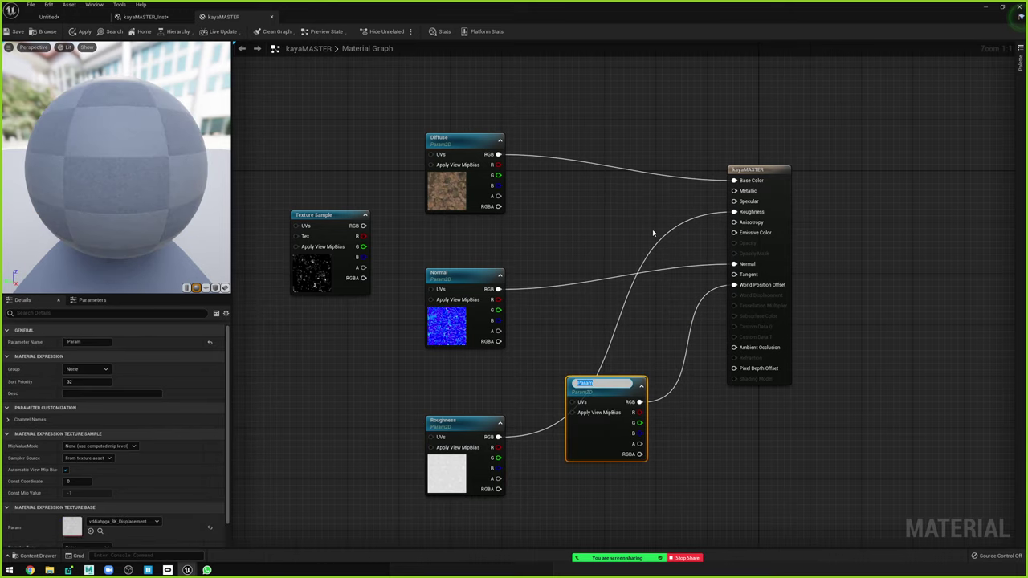
type("Disp")
key("Return")
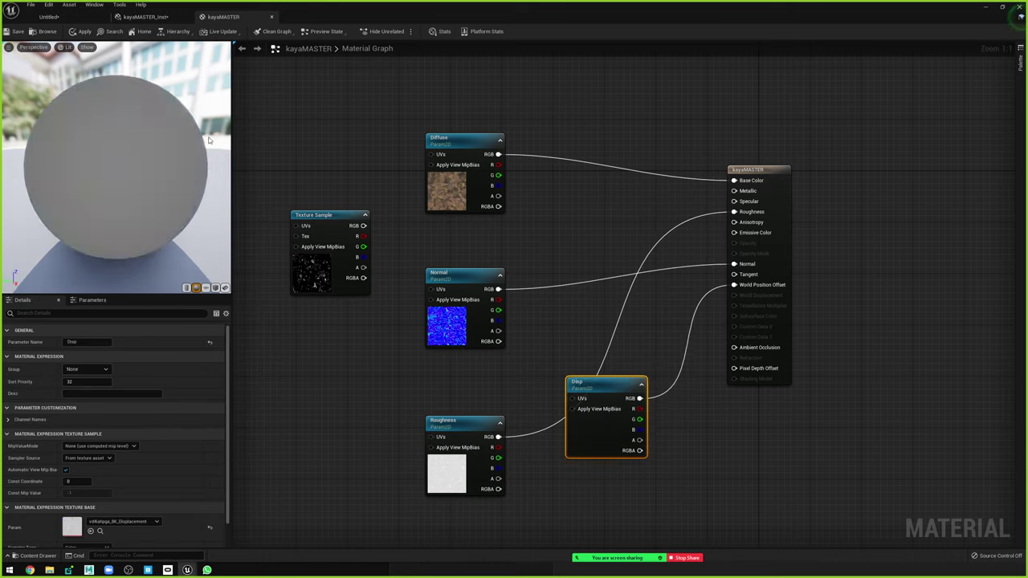
left_click(21, 33)
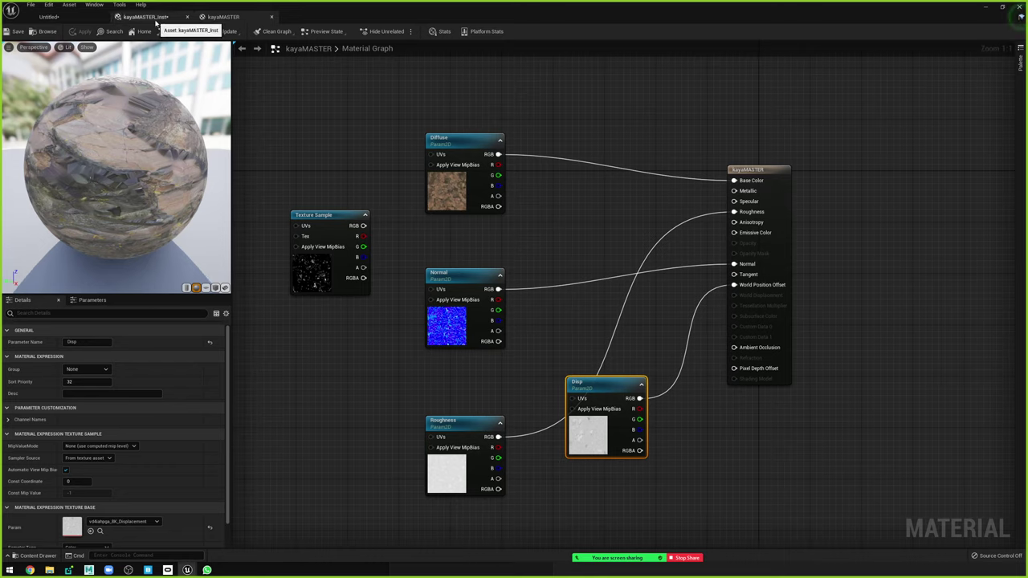
Return to the level and turn the viewport to view the textured cliff and rock.
left_click(150, 18)
left_click(48, 17)
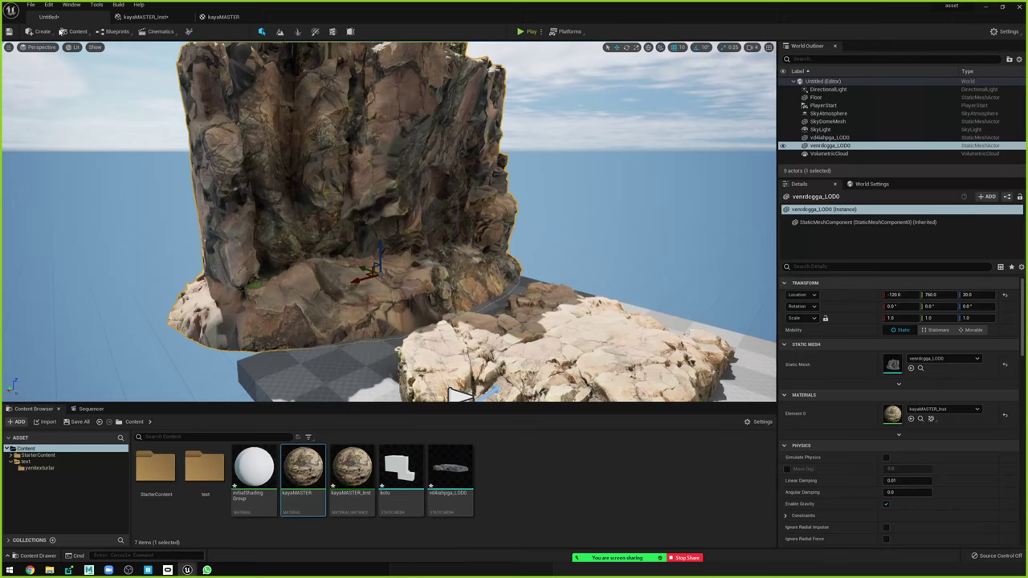
right_click_drag(430, 327, 710, 333)
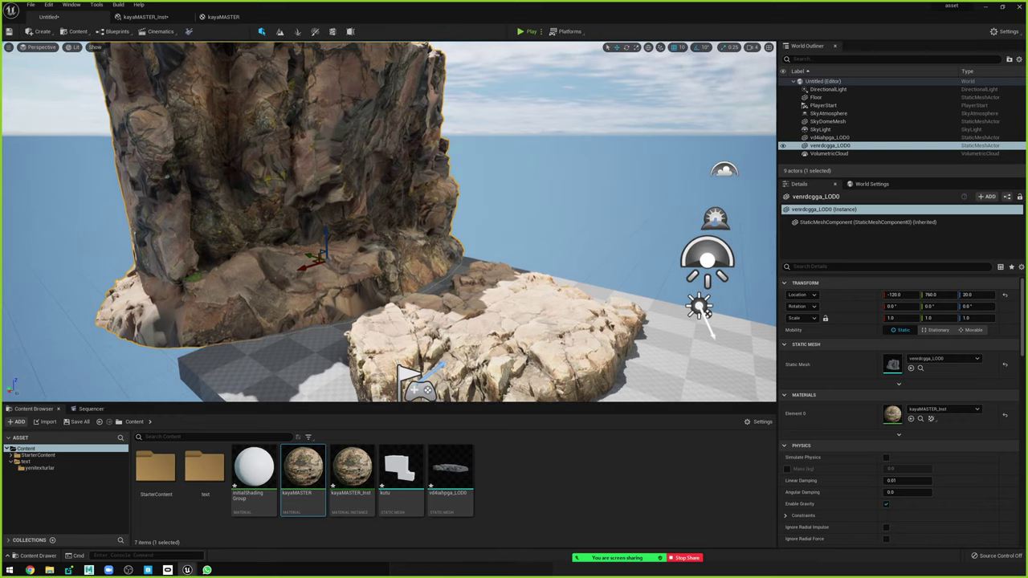
scroll(469, 351, "down", 3)
left_click(538, 489)
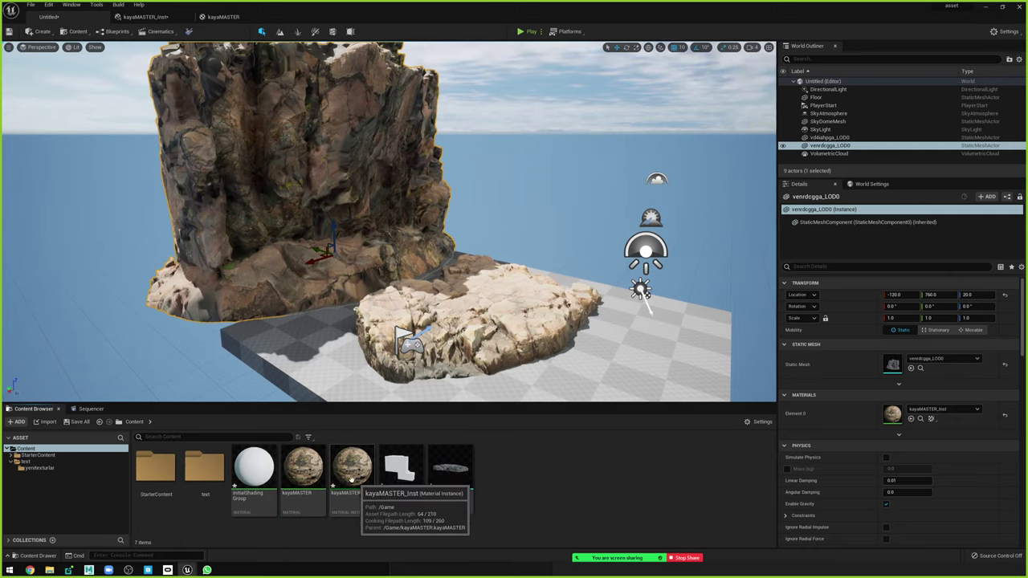
Box-select the four texture parameter nodes in kayaMASTER, then close the kayaMASTER_Inst editor.
double_click(304, 469)
left_click_drag(436, 101, 578, 506)
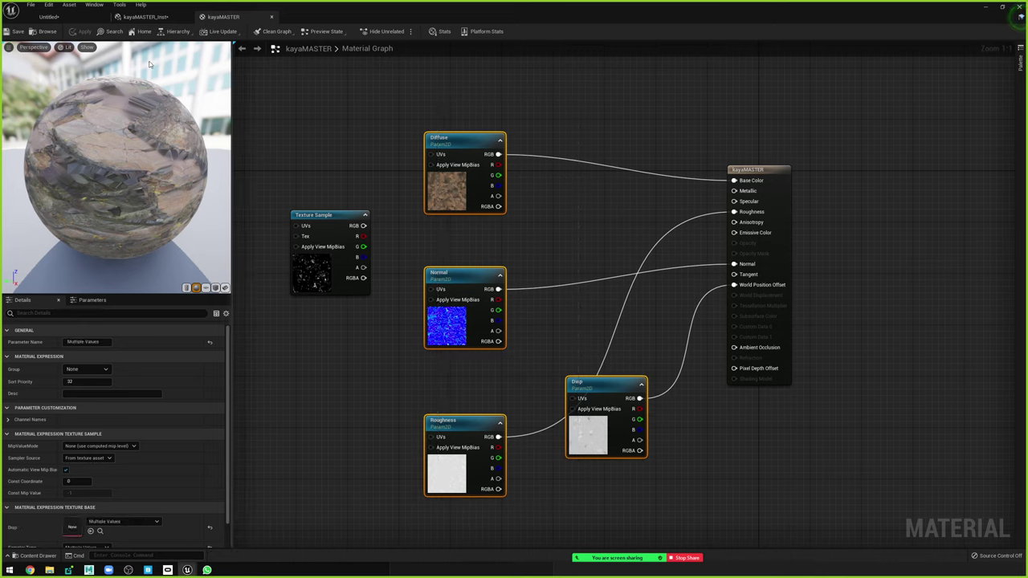
left_click(84, 16)
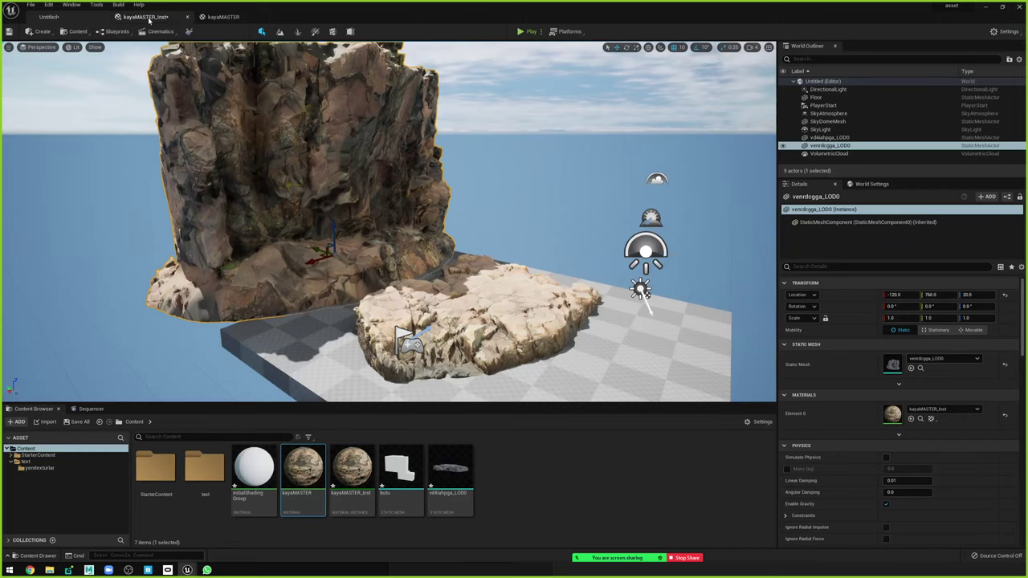
left_click(188, 17)
Save the current level as Untitled in the Content folder.
key("ctrl+s")
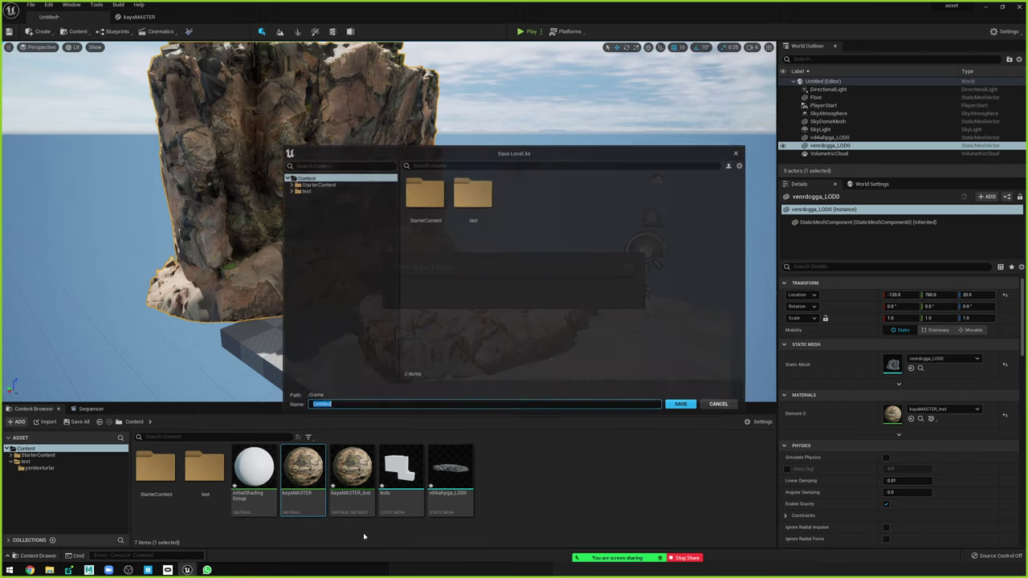
left_click(678, 405)
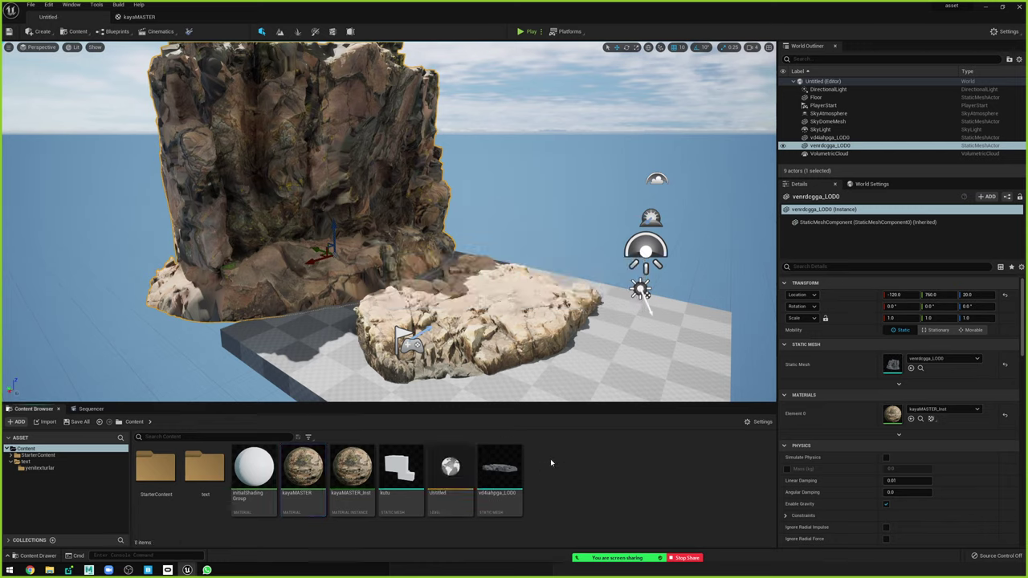
Open kayaMASTER_Inst, glance at the kayaMASTER graph, and come back to the Untitled level.
double_click(345, 477)
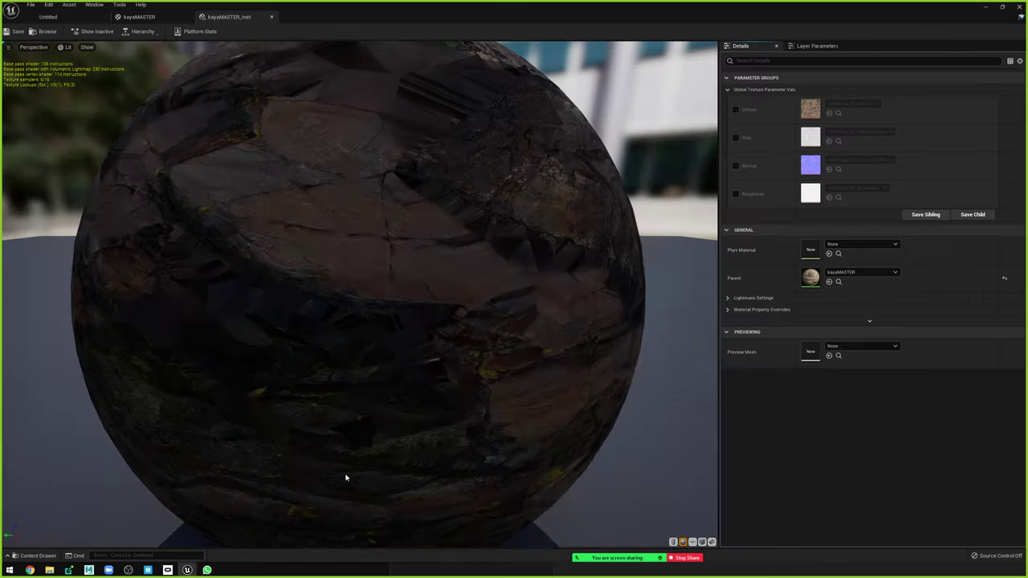
scroll(538, 212, "down", 5)
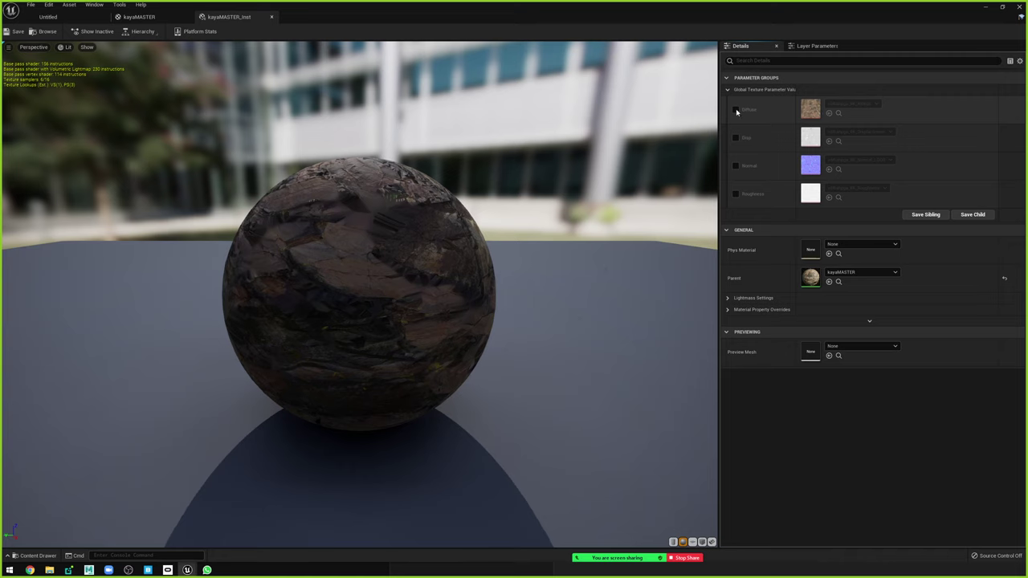
left_click(135, 16)
left_click(77, 17)
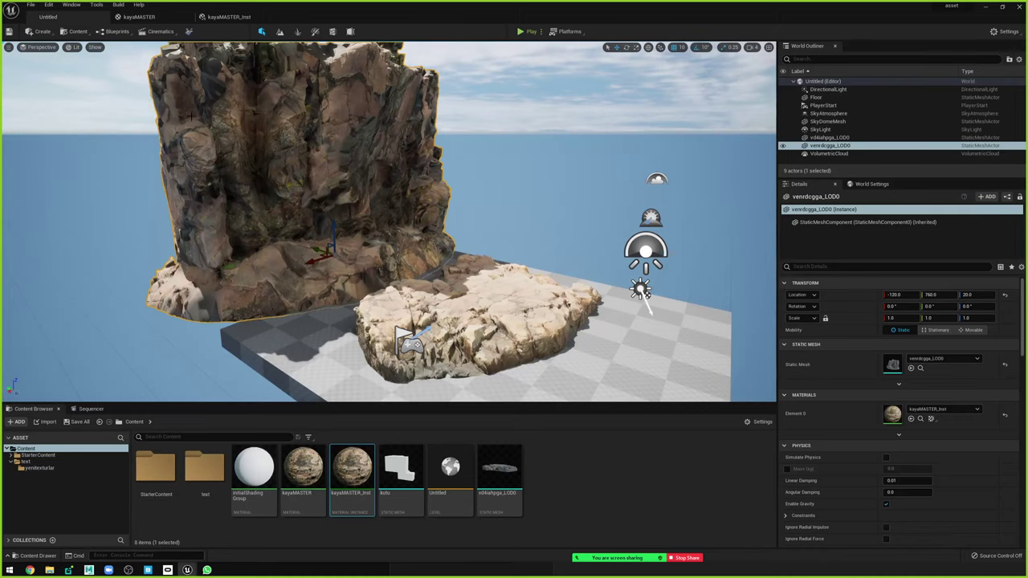
In text/yenitexturlar, rename the Albedo and Displacement textures to diff and disp.
double_click(205, 470)
double_click(155, 469)
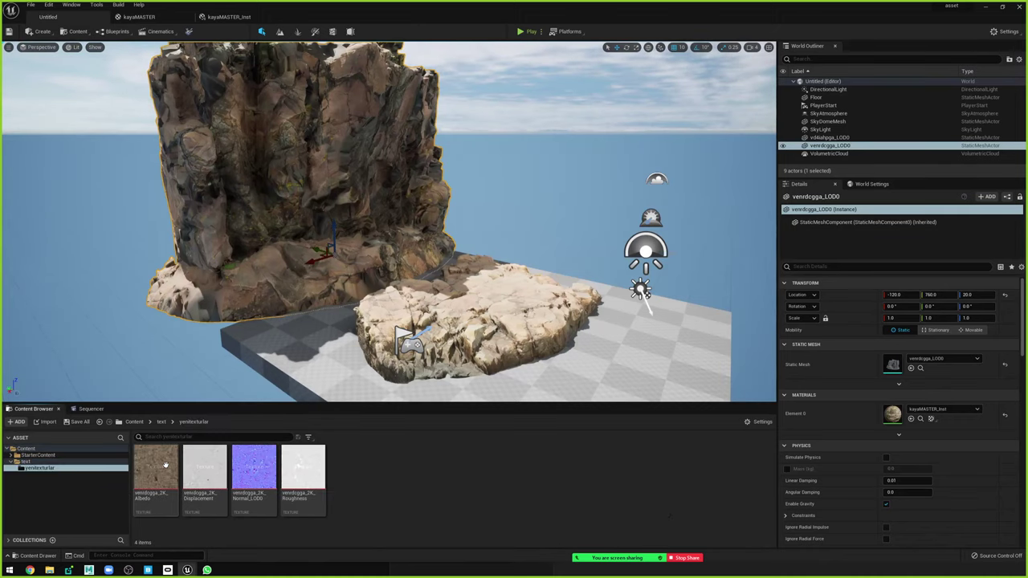
left_click(168, 481)
key("F2")
type("diff")
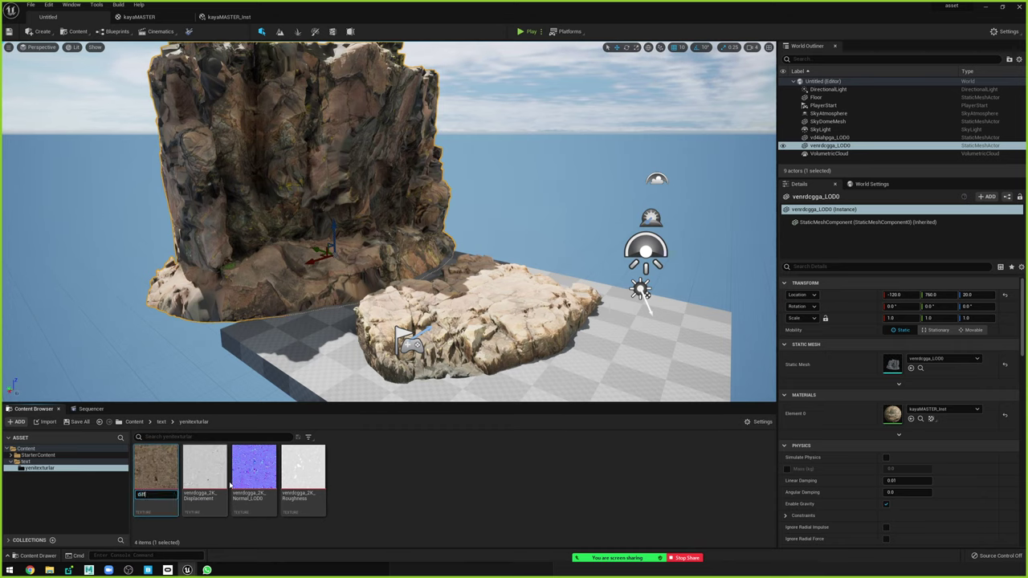
left_click(213, 477)
key("F2")
type("disp")
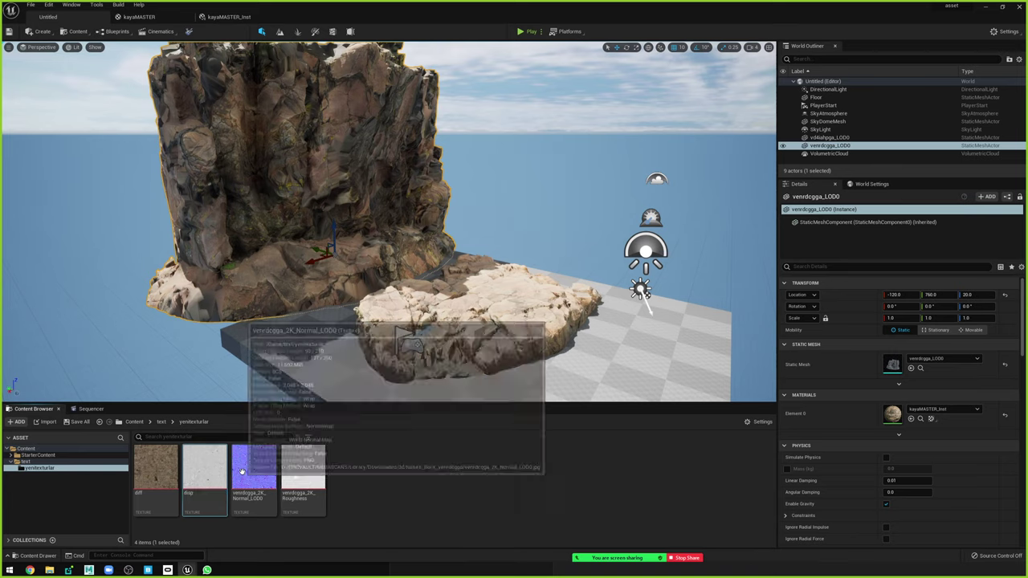
Rename the Normal and Roughness textures to normal and roguhness, returning to kayaMASTER_Inst.
left_click(244, 471)
key("F2")
type("normal")
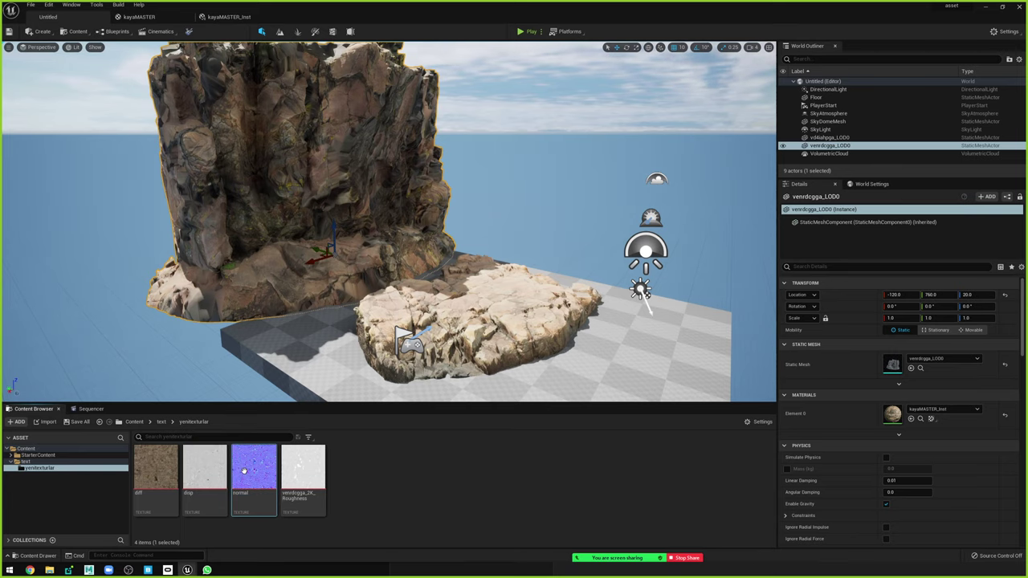
left_click(297, 475)
key("F2")
type("roguhnes")
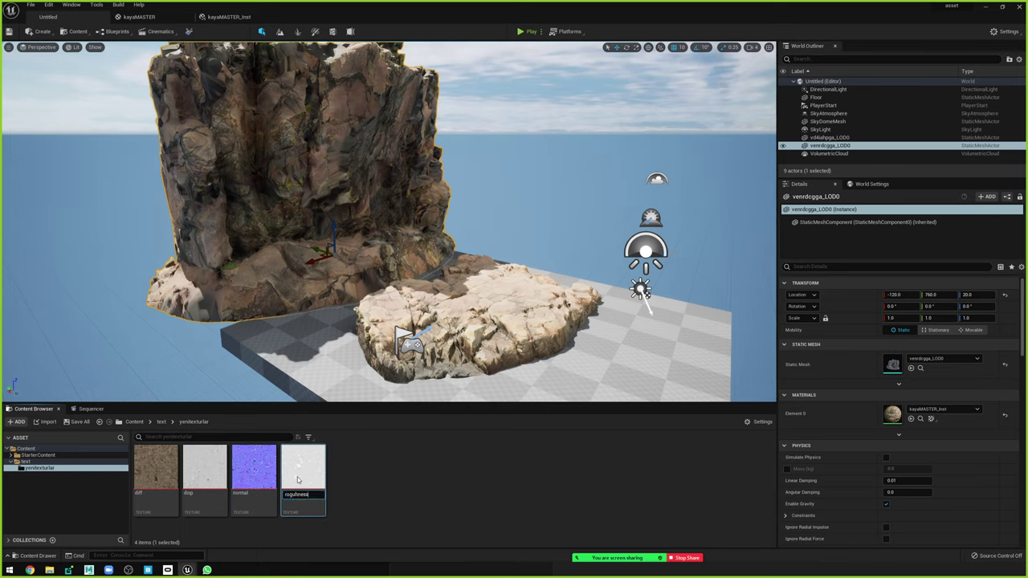
key("Return")
left_click(229, 17)
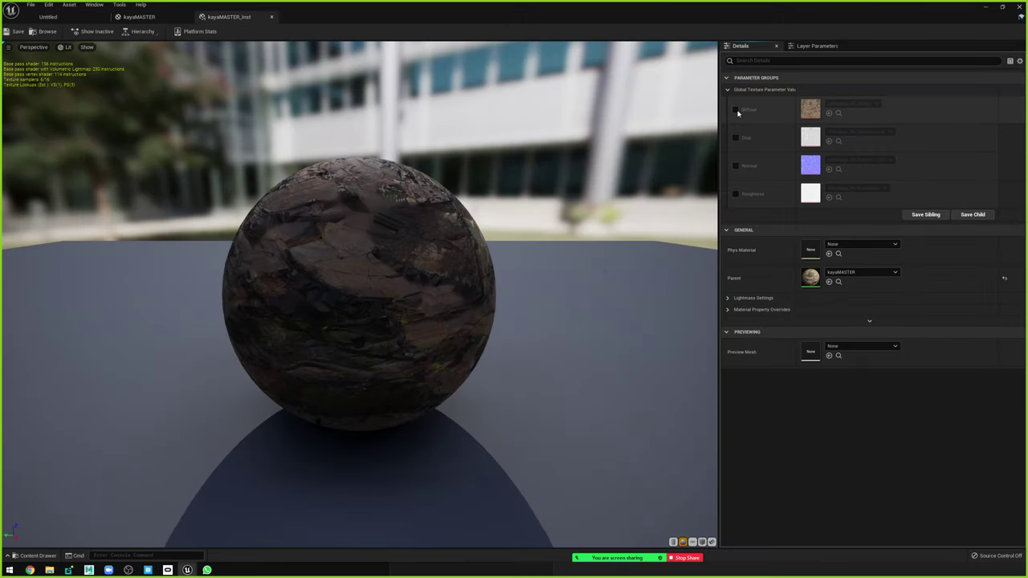
Override kayaMASTER_Inst's Diffuse and Disp parameters with the diff and disp textures.
left_click(735, 110)
left_click(859, 104)
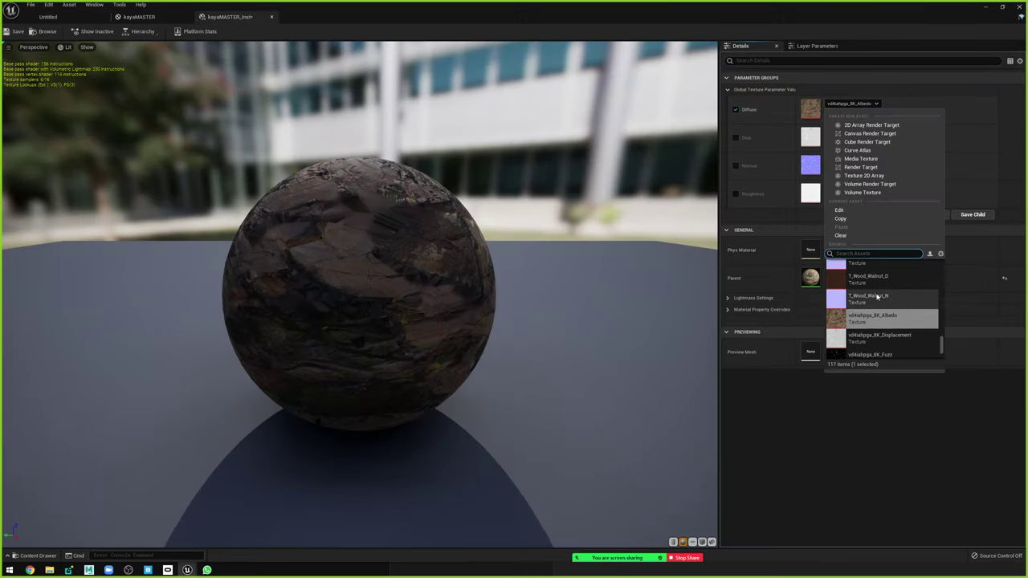
mouse_move(877, 297)
type("diff")
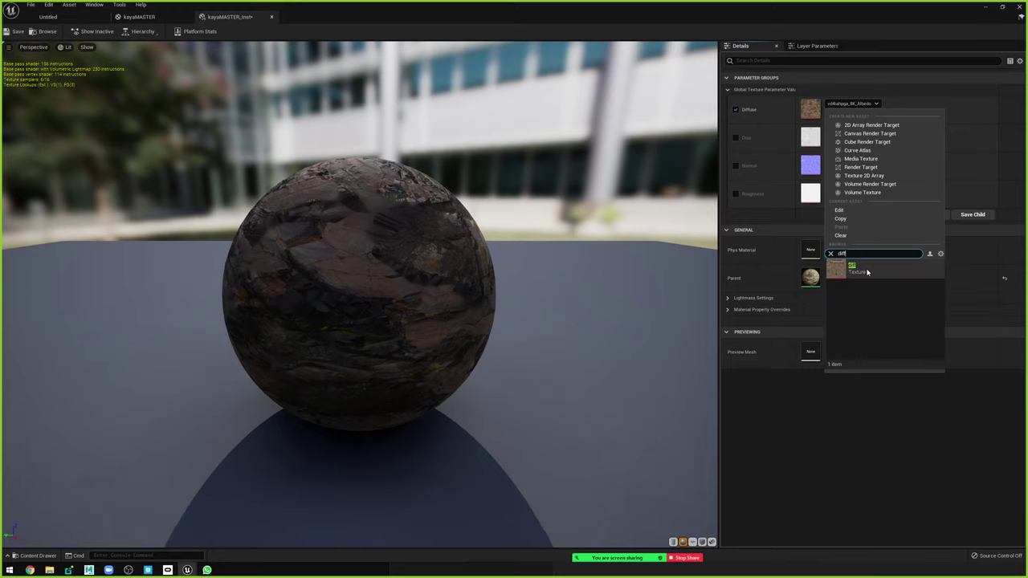
left_click(868, 269)
left_click(736, 138)
left_click(859, 131)
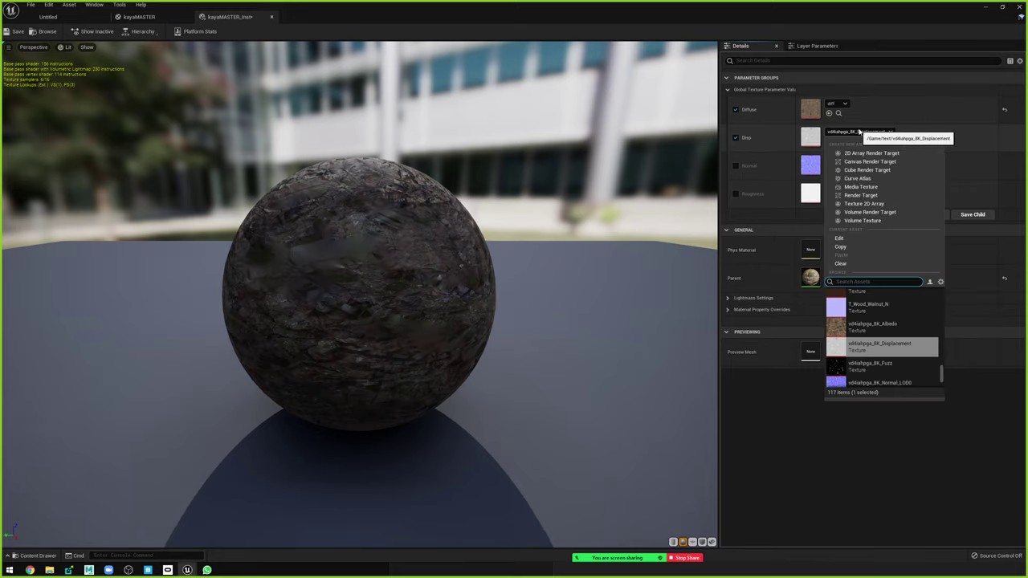
type("disp")
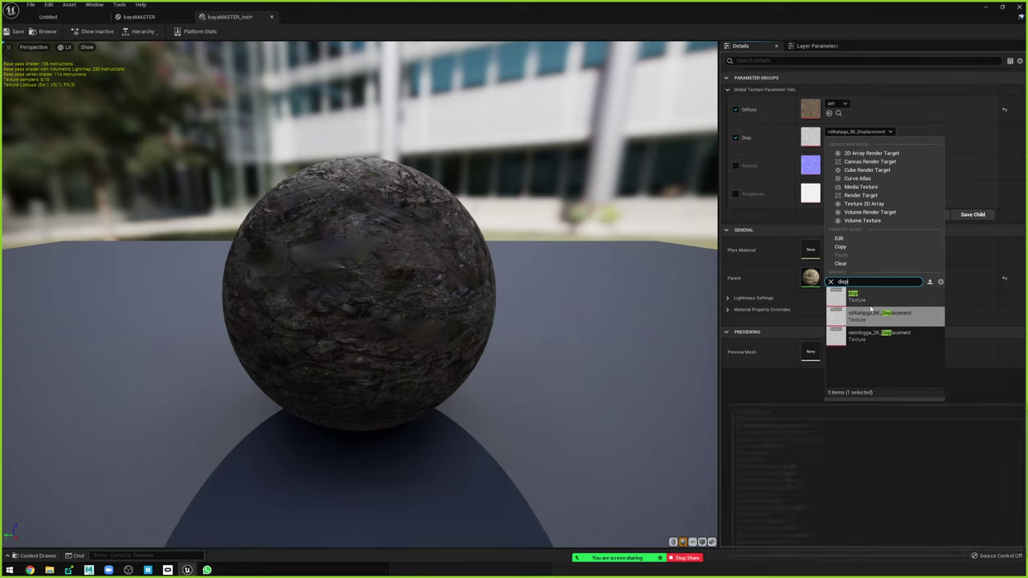
left_click(879, 345)
Override Normal and Roughness with normal and roguhness, then save and close the instance.
left_click(736, 166)
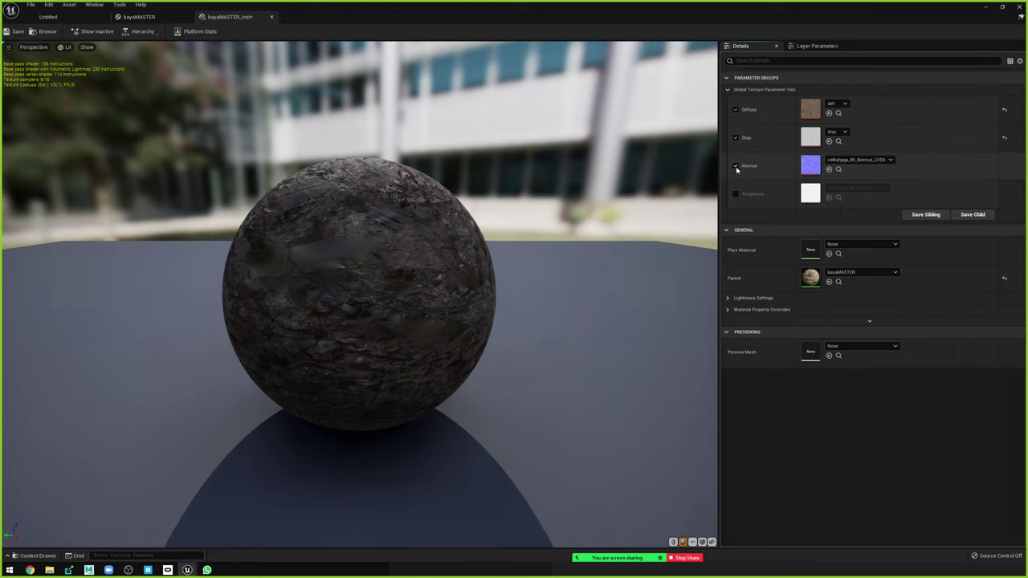
left_click(856, 160)
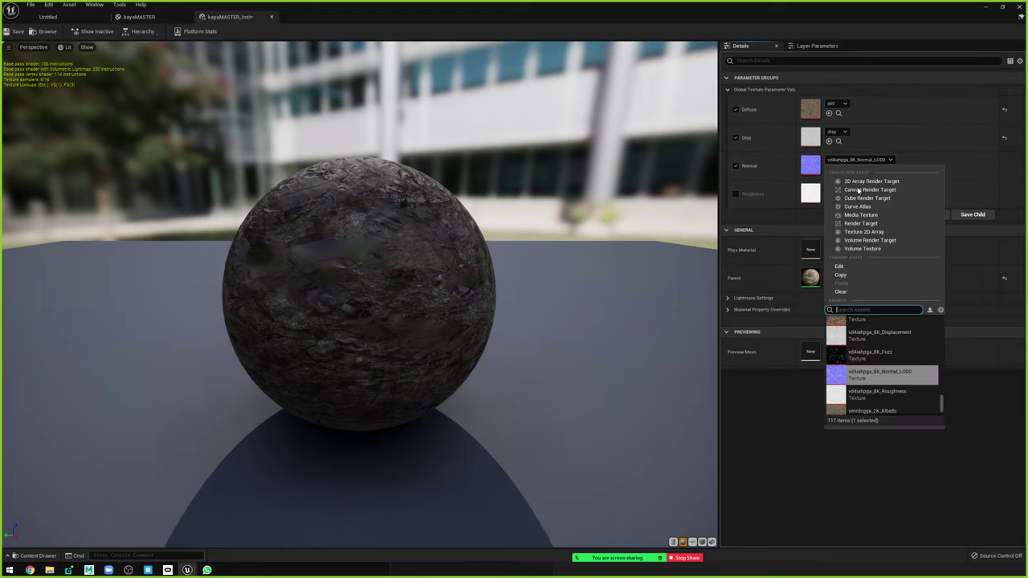
scroll(875, 368, "down", 1)
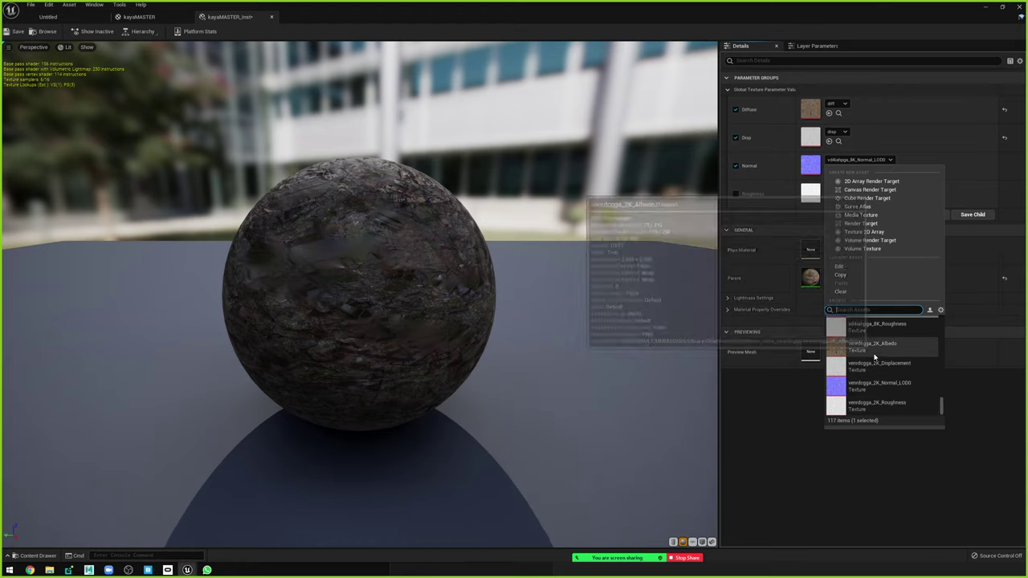
scroll(875, 347, "up", 1)
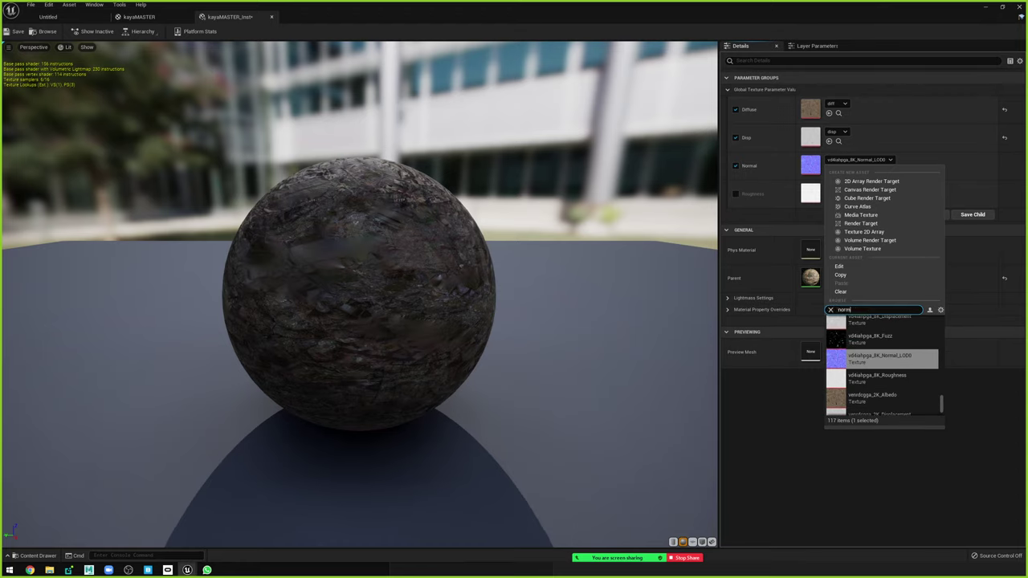
left_click(859, 323)
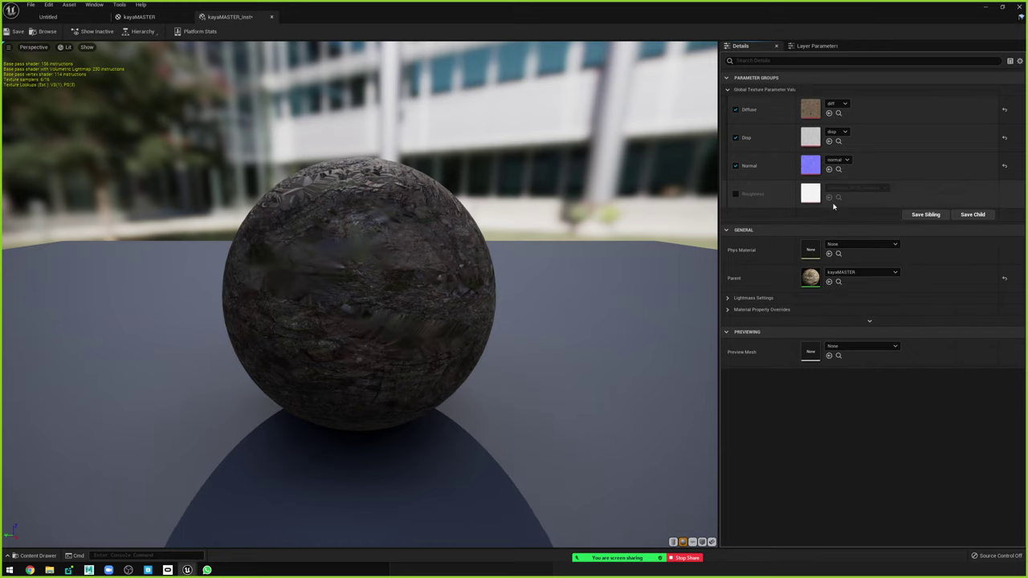
left_click(736, 194)
left_click(842, 189)
type("rou")
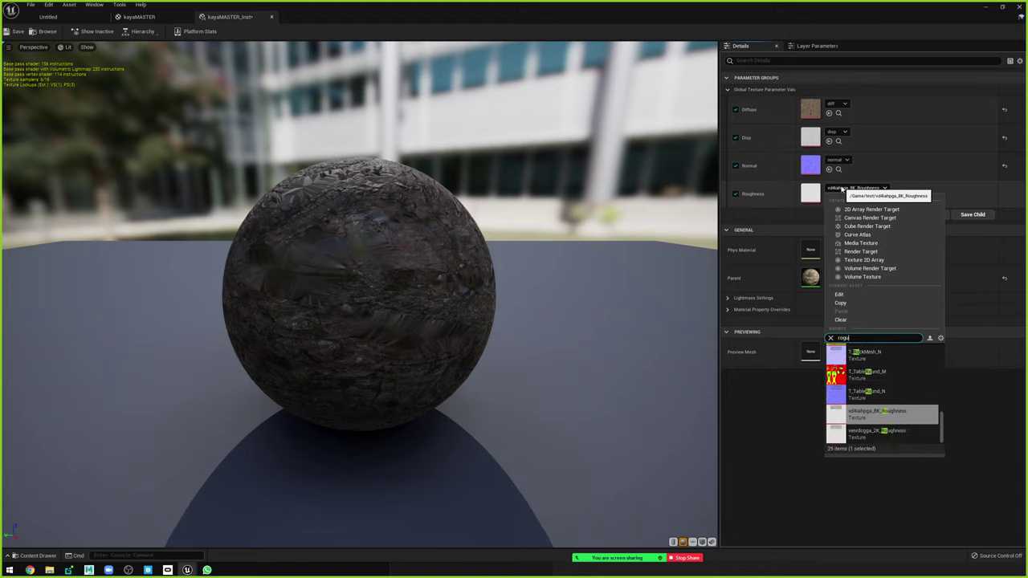
type("guh")
left_click(854, 352)
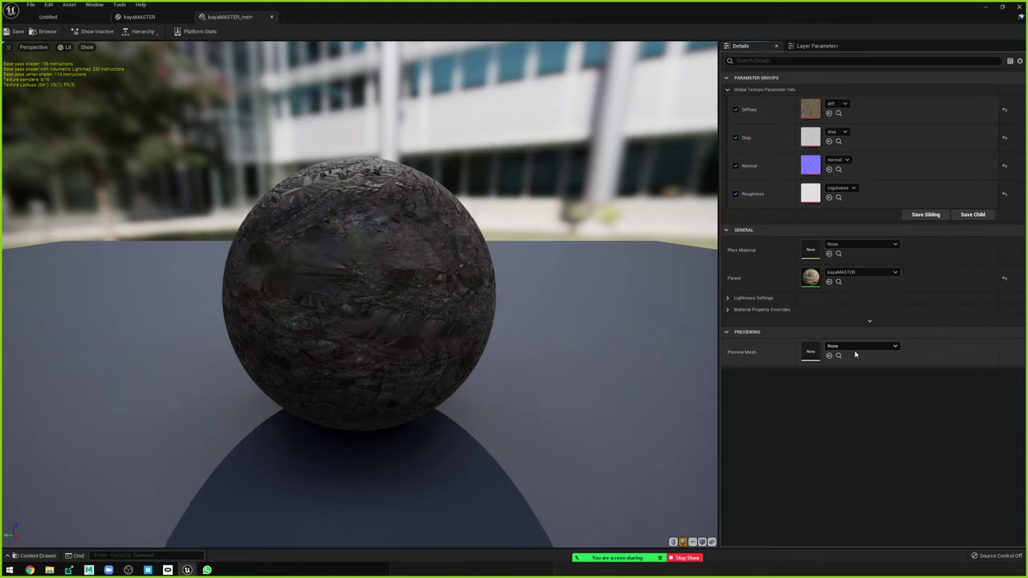
left_click(15, 31)
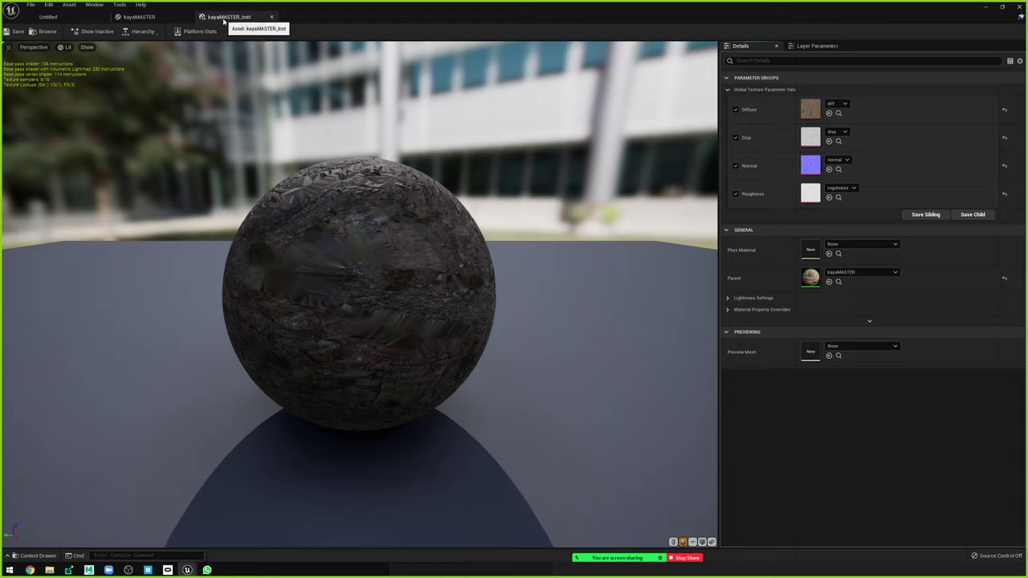
left_click(271, 16)
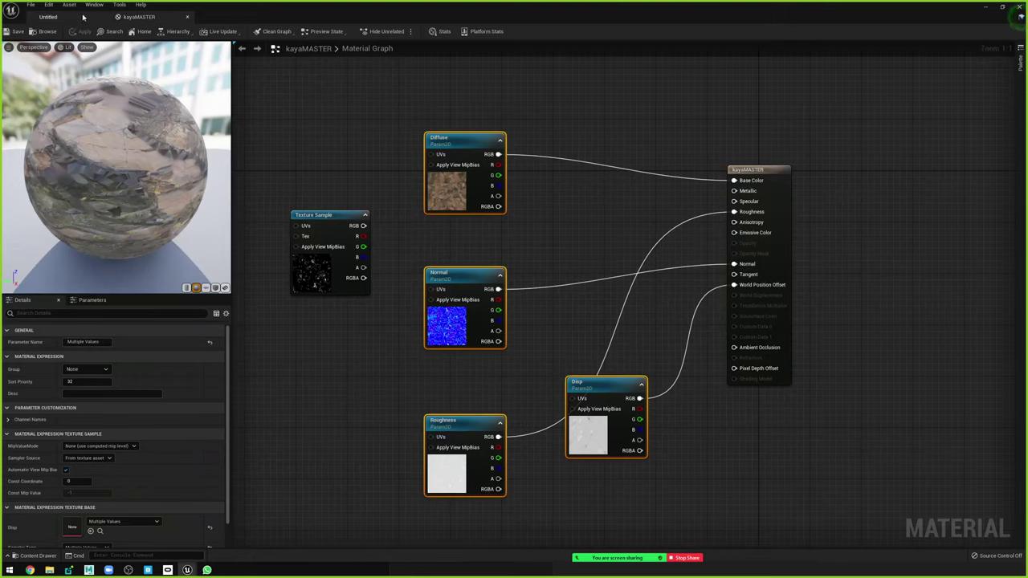
Bring the flat rock slab in front of the cliff and select both rock meshes.
left_click(48, 16)
mouse_move(436, 377)
left_mouse_down()
mouse_move(461, 322)
mouse_move(386, 304)
left_mouse_up()
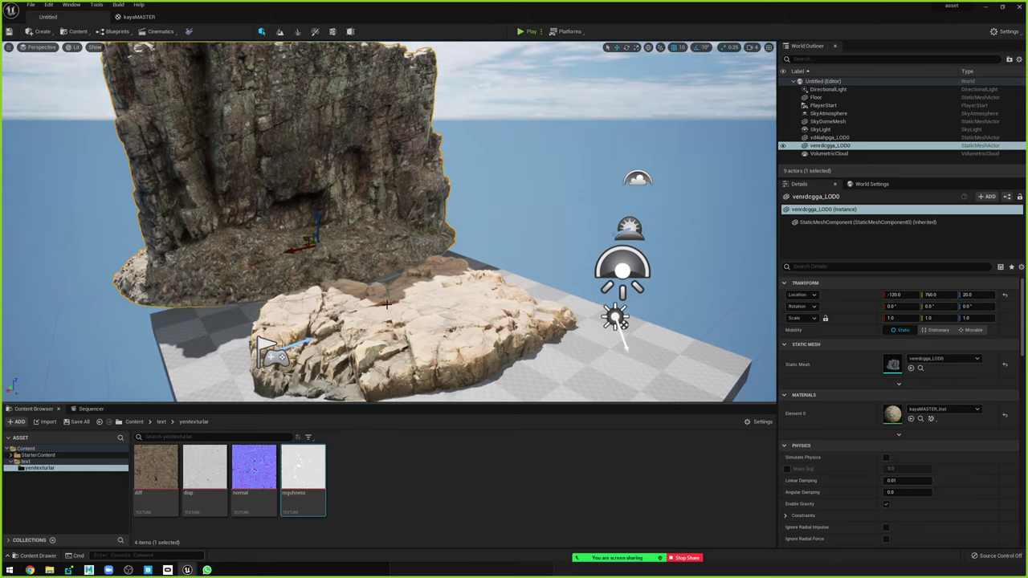
left_click(386, 304)
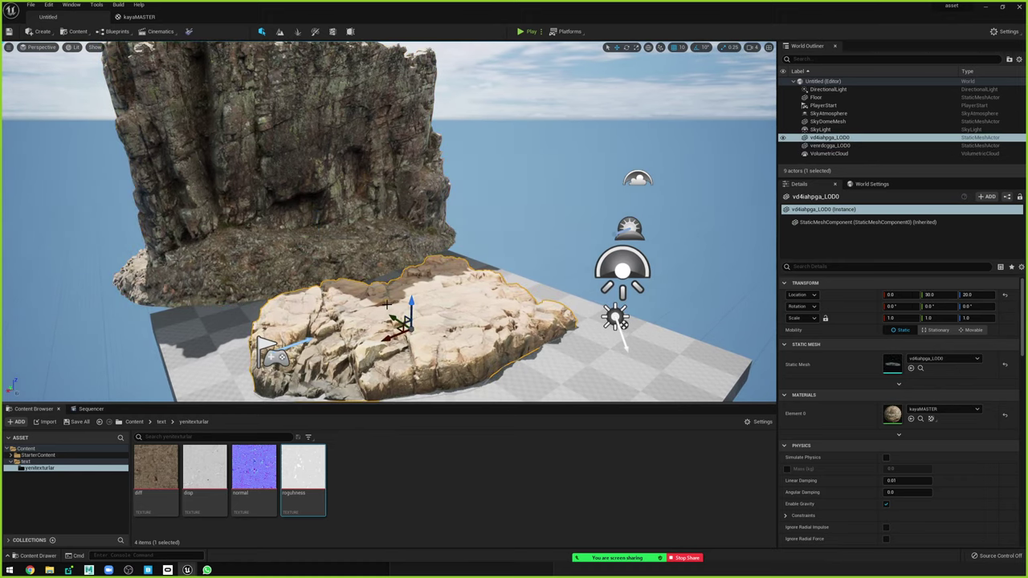
left_click(318, 146)
mouse_move(318, 145)
left_mouse_down()
mouse_move(305, 121)
mouse_move(345, 142)
left_mouse_up()
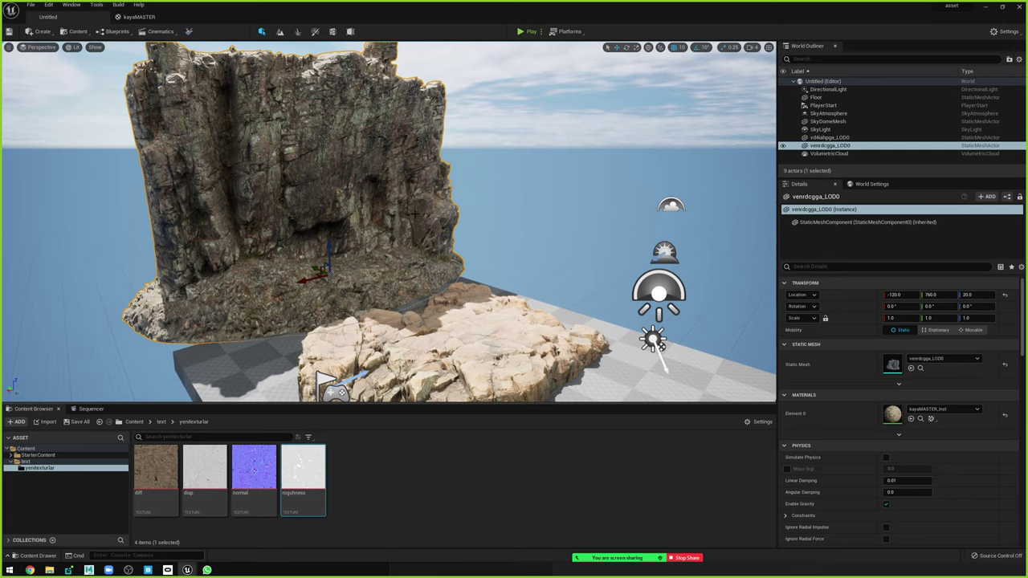
left_click_drag(415, 212, 425, 300)
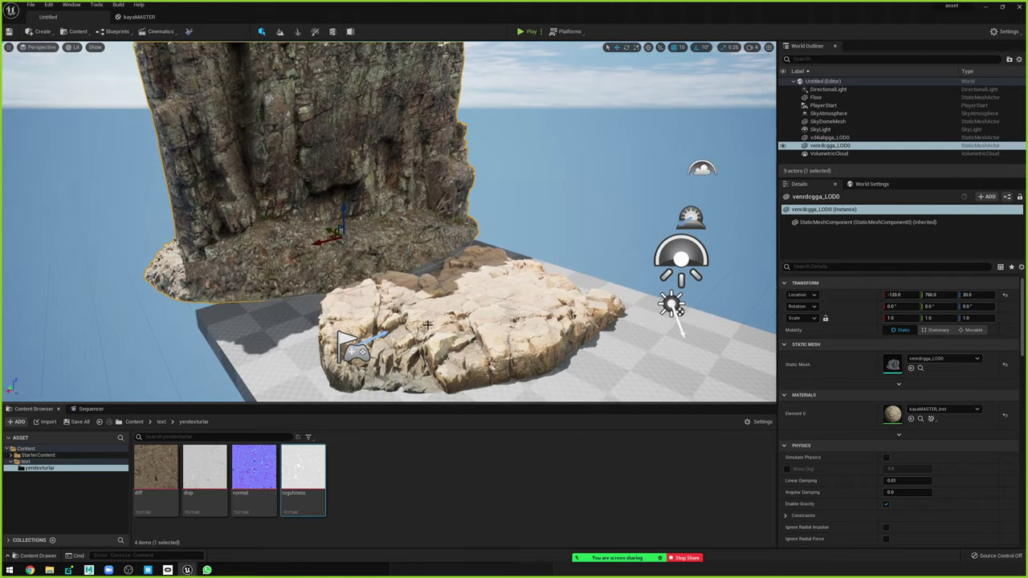
left_click(148, 421)
left_click(410, 342)
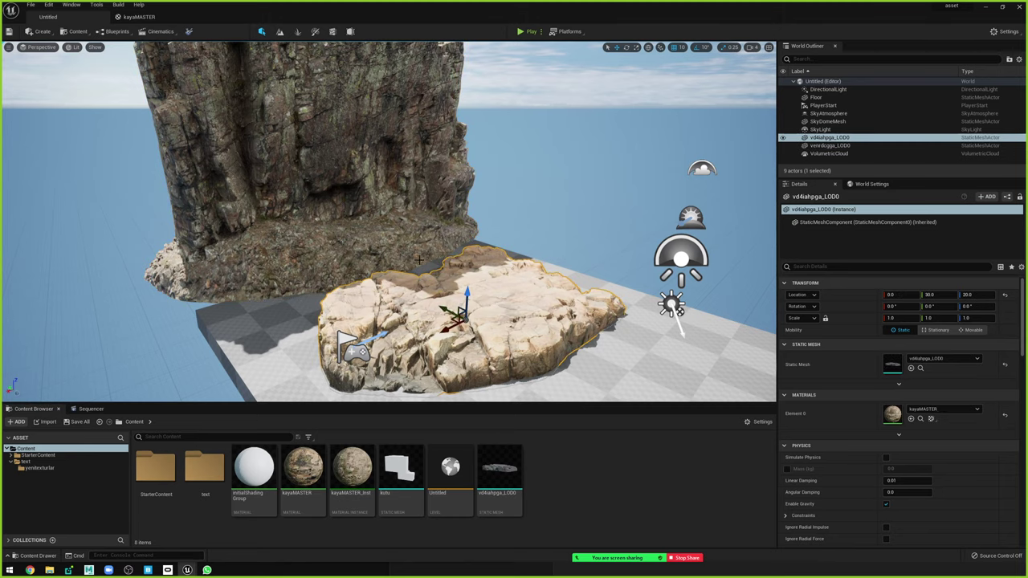
right_click_drag(419, 259, 417, 251)
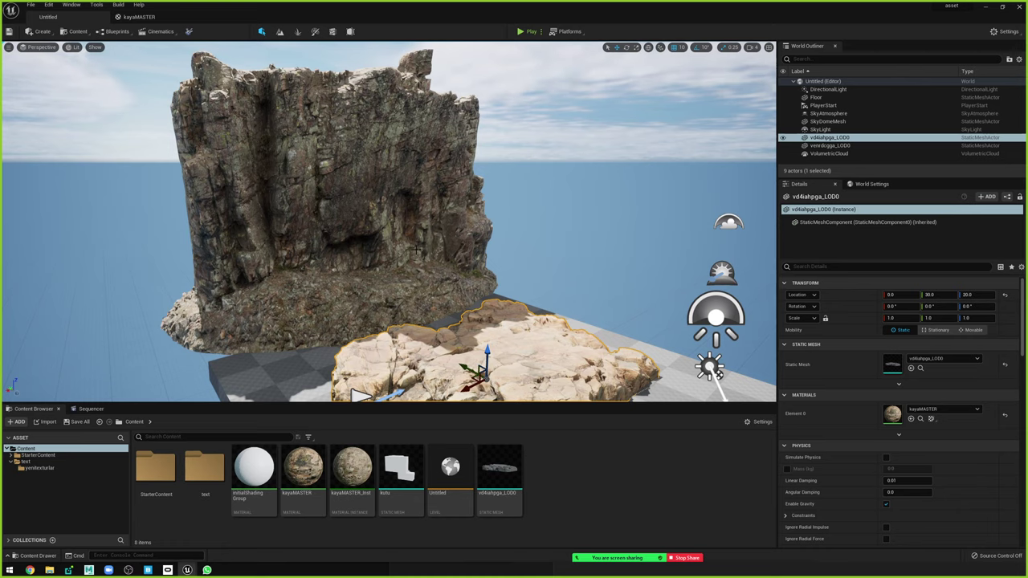
left_click(416, 251)
left_click(509, 334, "ctrl")
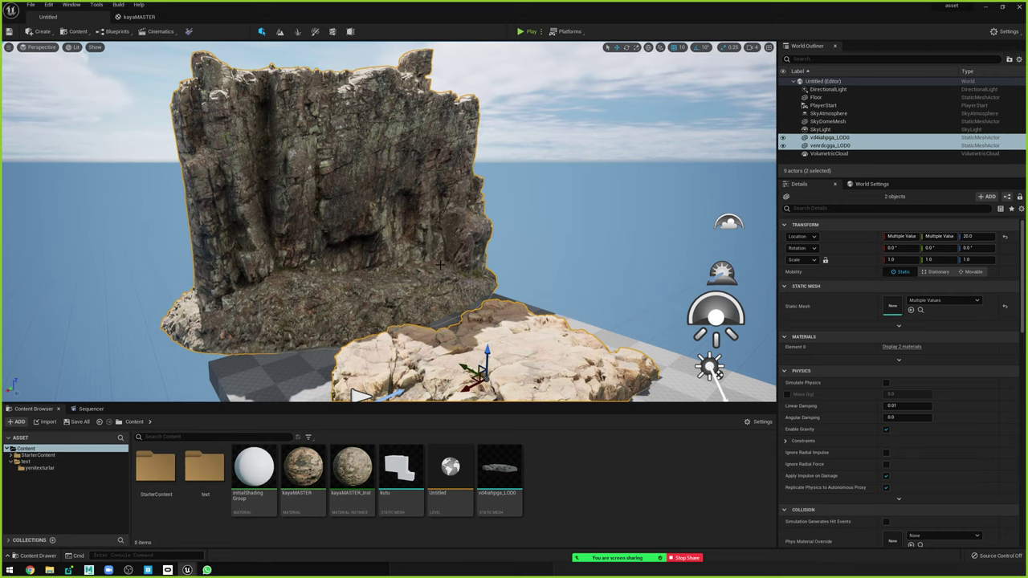
Wire a Constant of 1 into kayaMASTER's Specular input, then go back to the level.
double_click(293, 475)
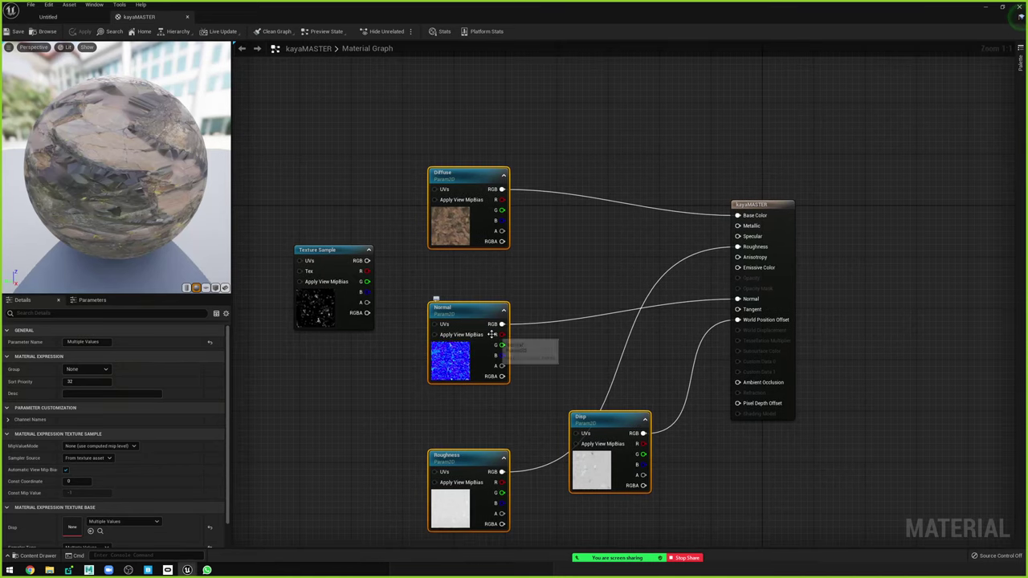
left_click(568, 263)
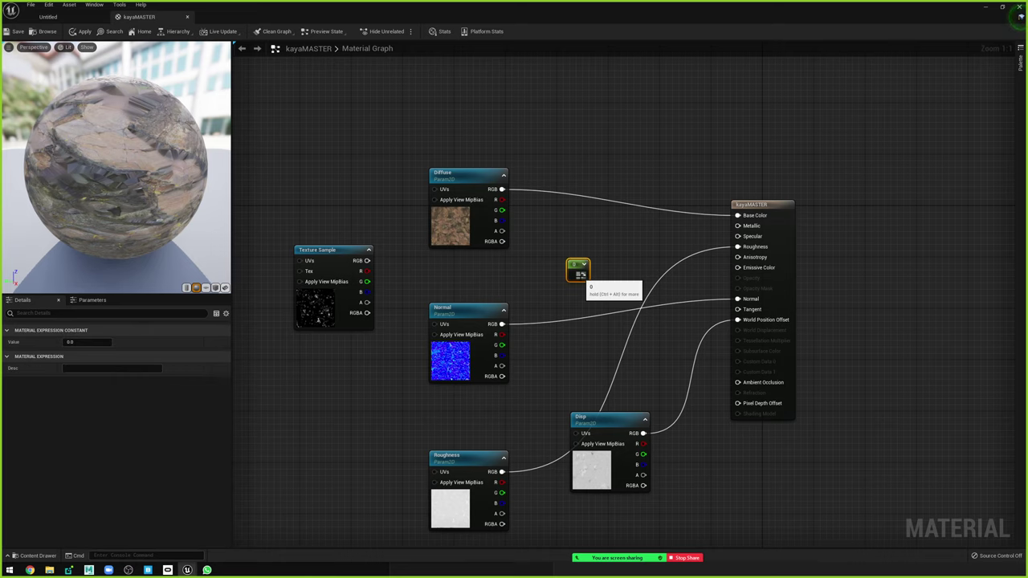
left_click_drag(582, 275, 737, 236)
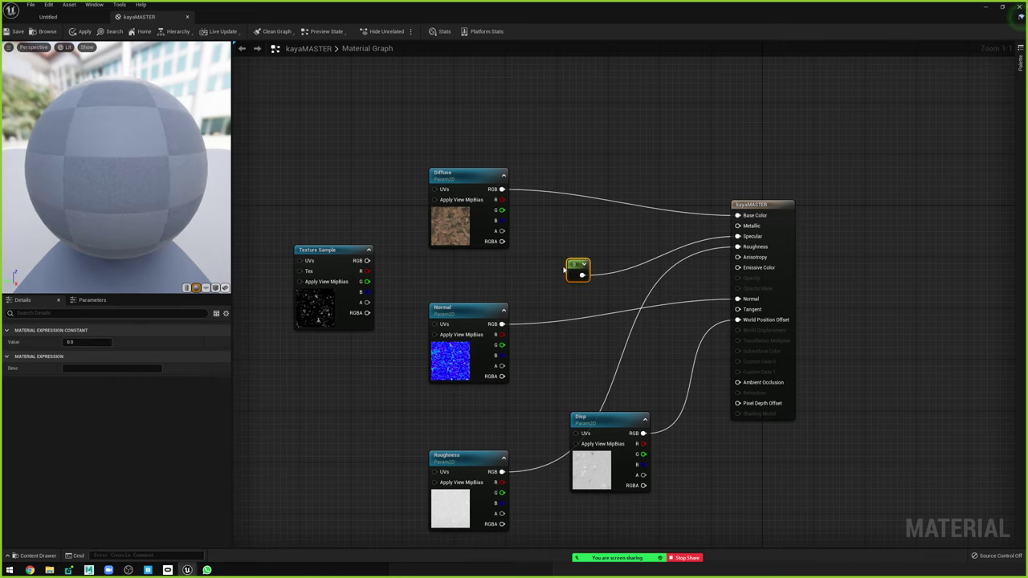
left_click(88, 342)
type("1")
key("Return")
left_click_drag(130, 163, 193, 176)
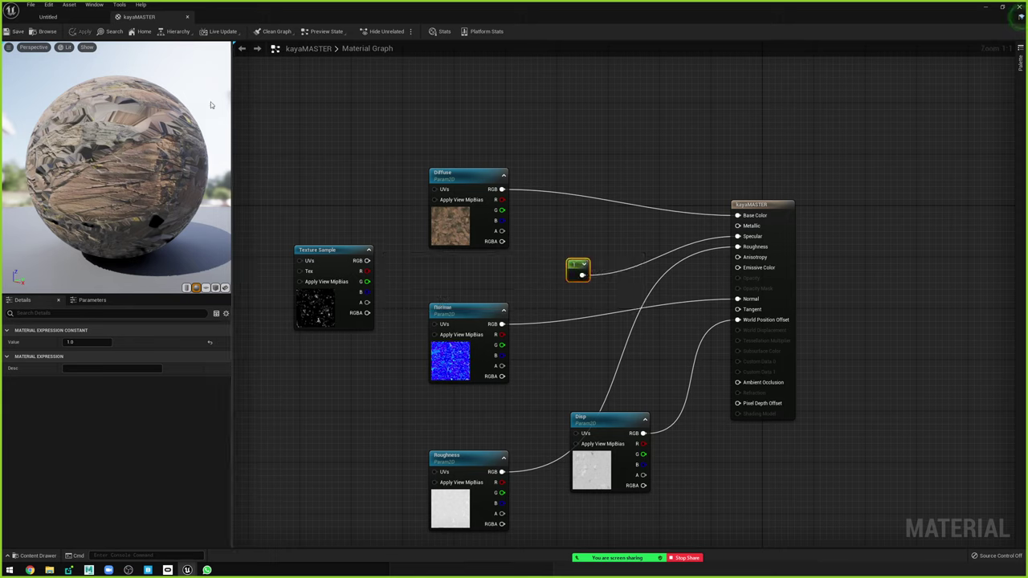
left_click(63, 18)
left_click_drag(578, 160, 568, 229)
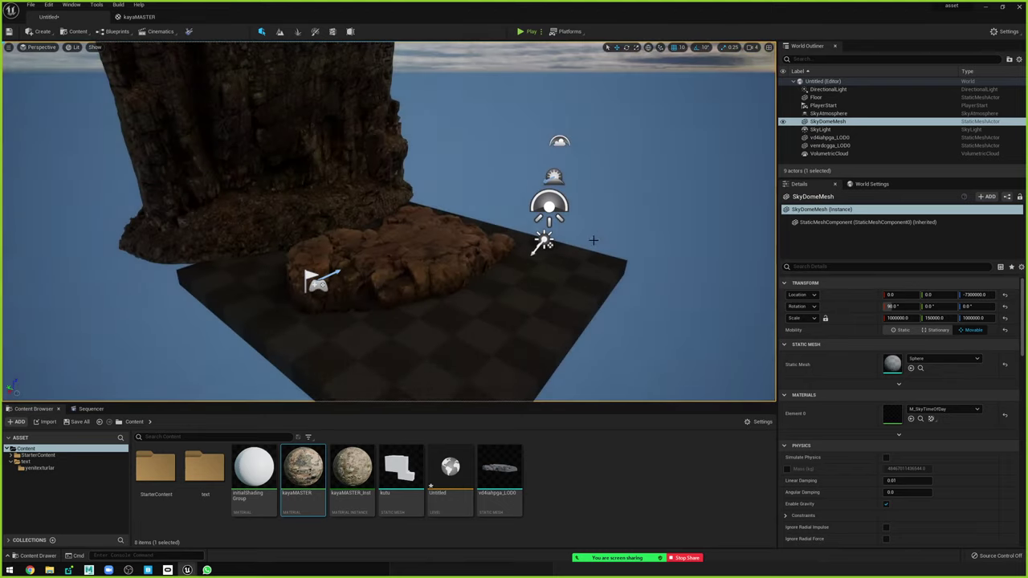
Place a Point Light over the flat rock, then reopen kayaMASTER.
right_click_drag(593, 239, 194, 77)
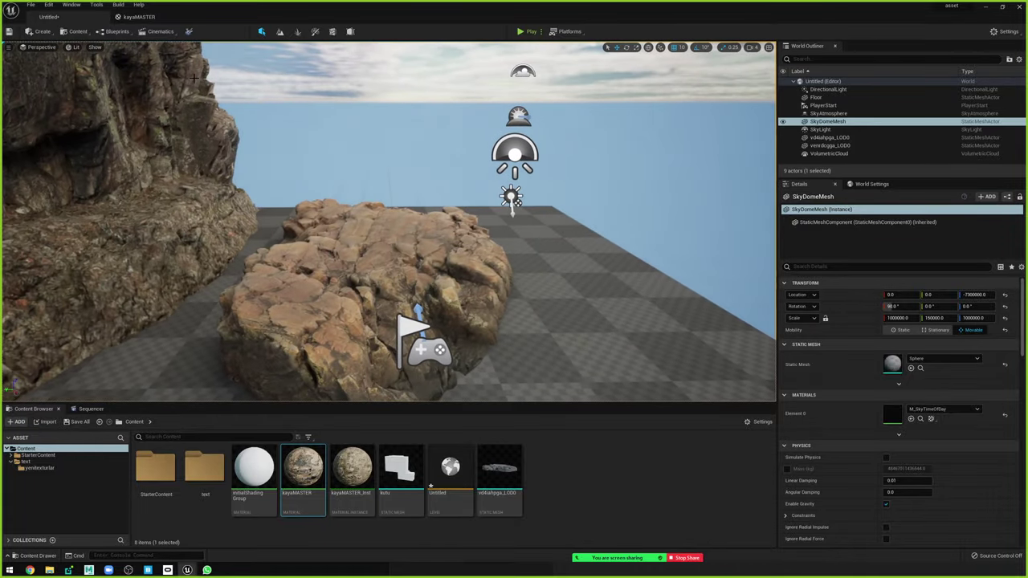
left_click(38, 31)
mouse_move(51, 54)
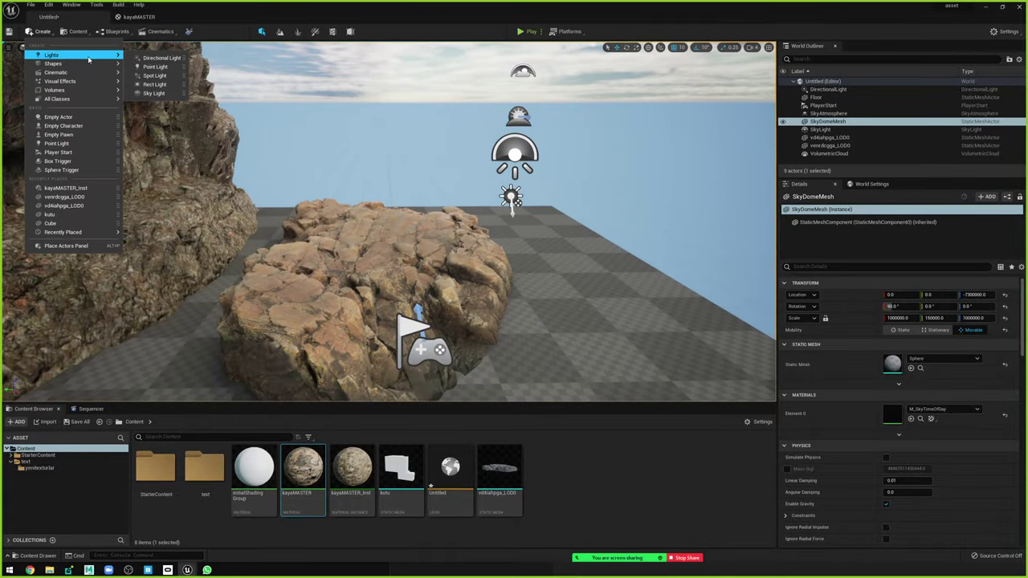
left_click_drag(155, 66, 380, 271)
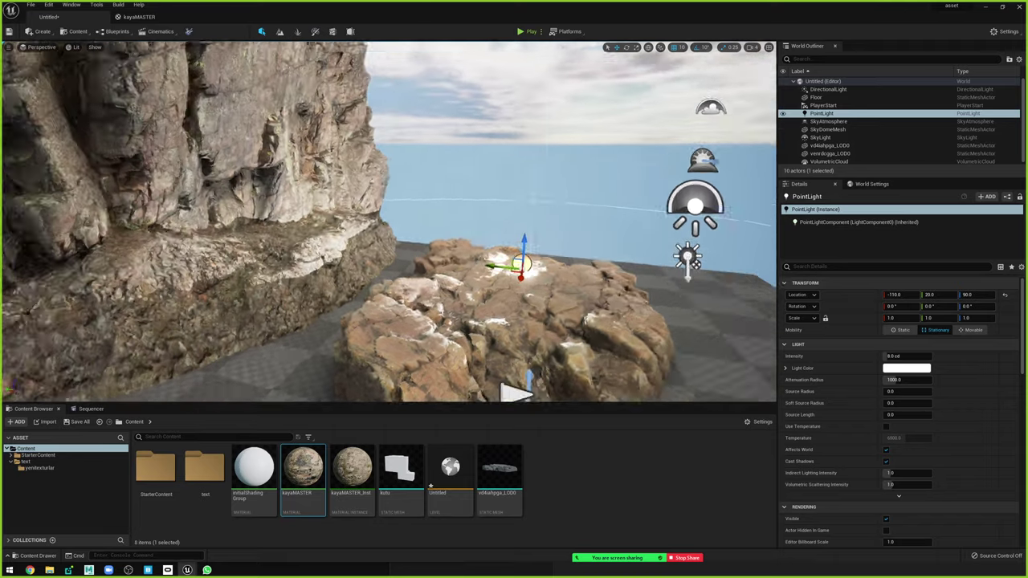
right_click_drag(381, 271, 429, 252)
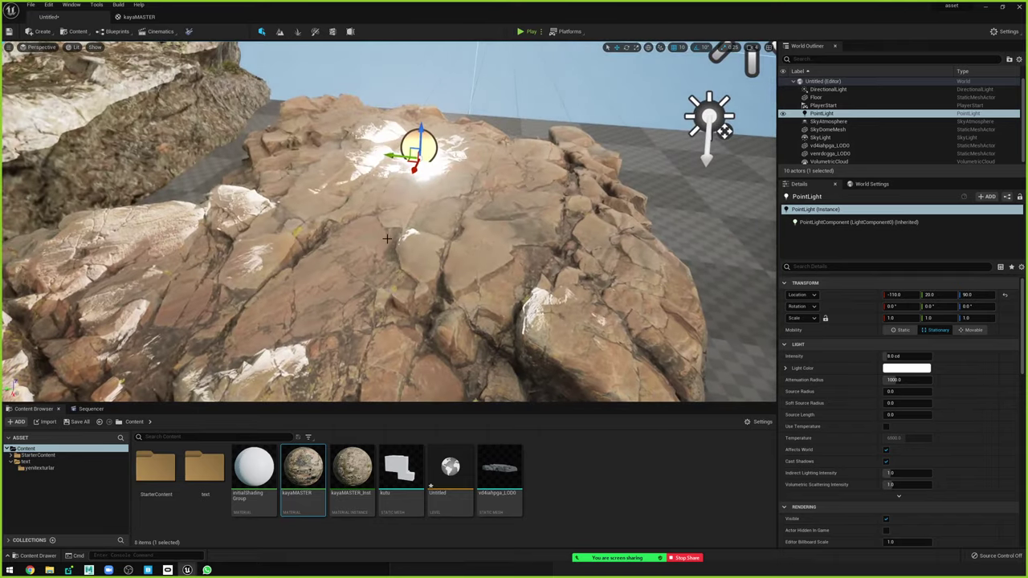
left_click(429, 252)
double_click(320, 466)
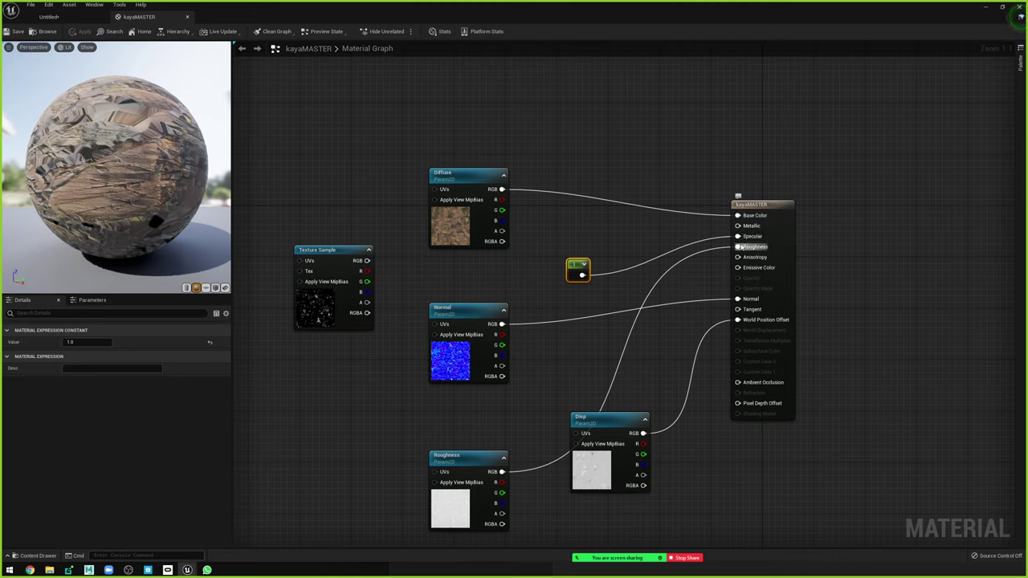
Replace the roughness texture link with a Constant 0 on Roughness and save kayaMASTER.
left_click_drag(458, 454, 450, 434)
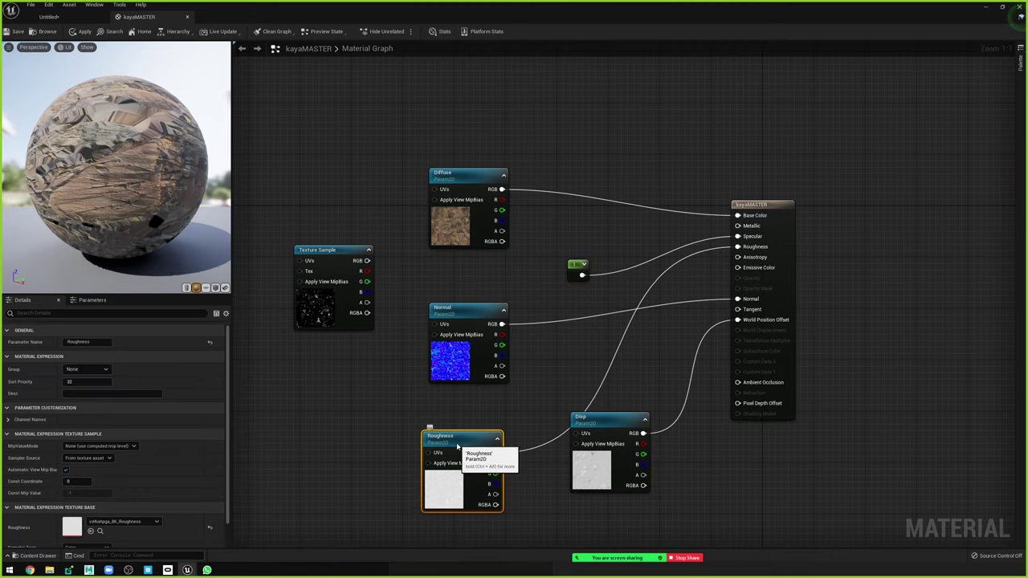
left_click_drag(446, 482, 425, 458)
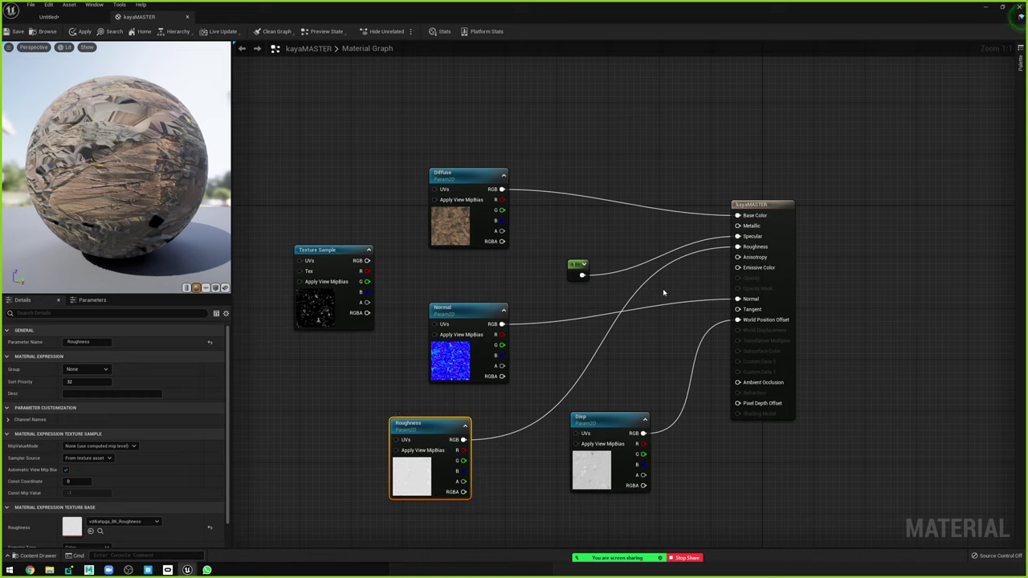
left_click(738, 247, "alt")
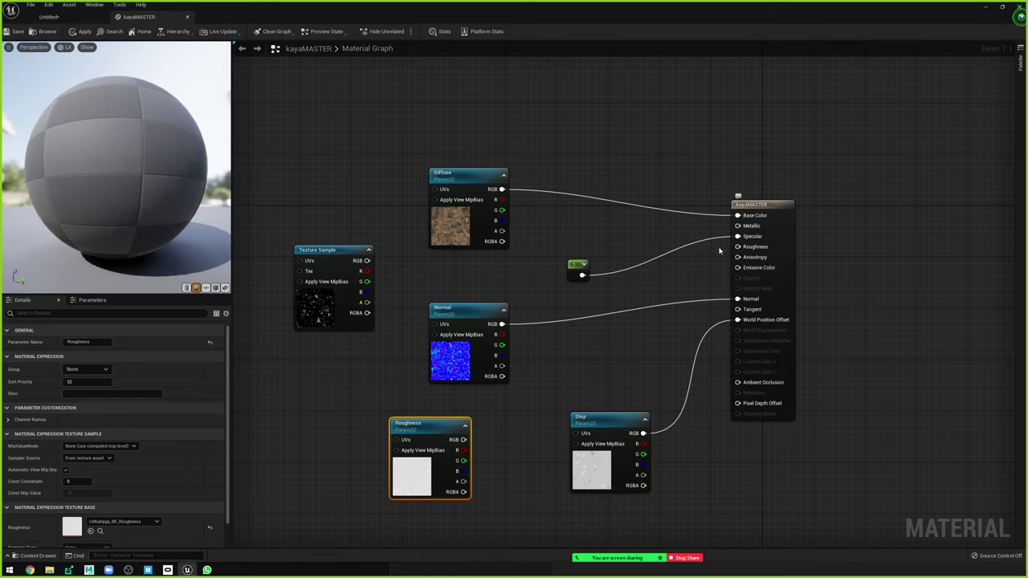
left_click(579, 283)
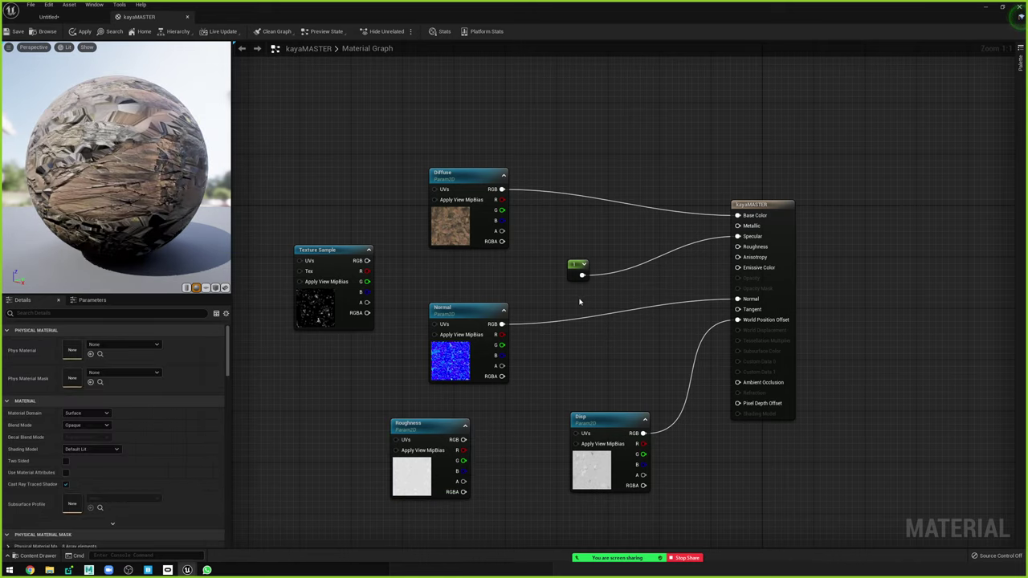
left_click(580, 303)
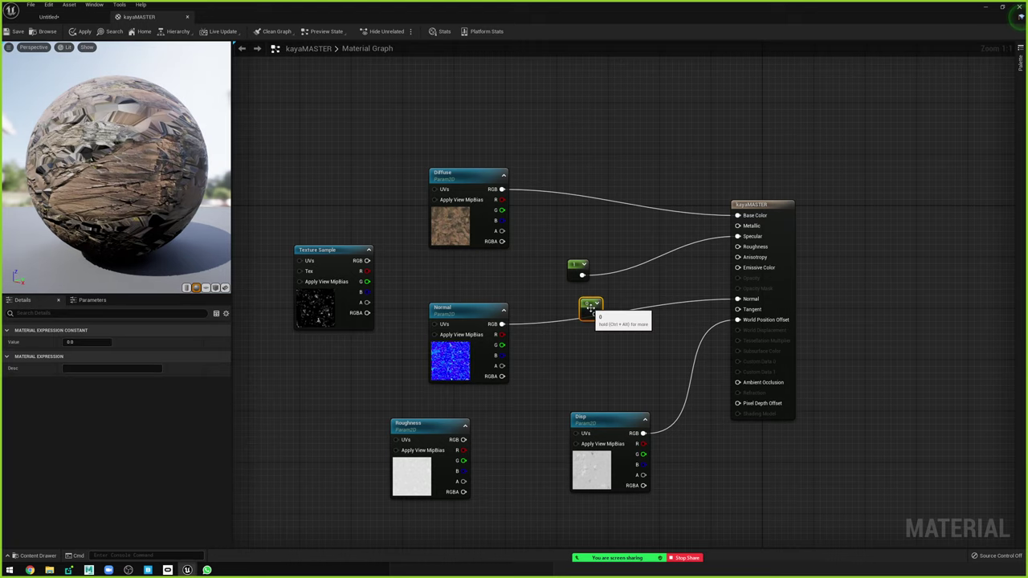
left_click_drag(595, 313, 737, 246)
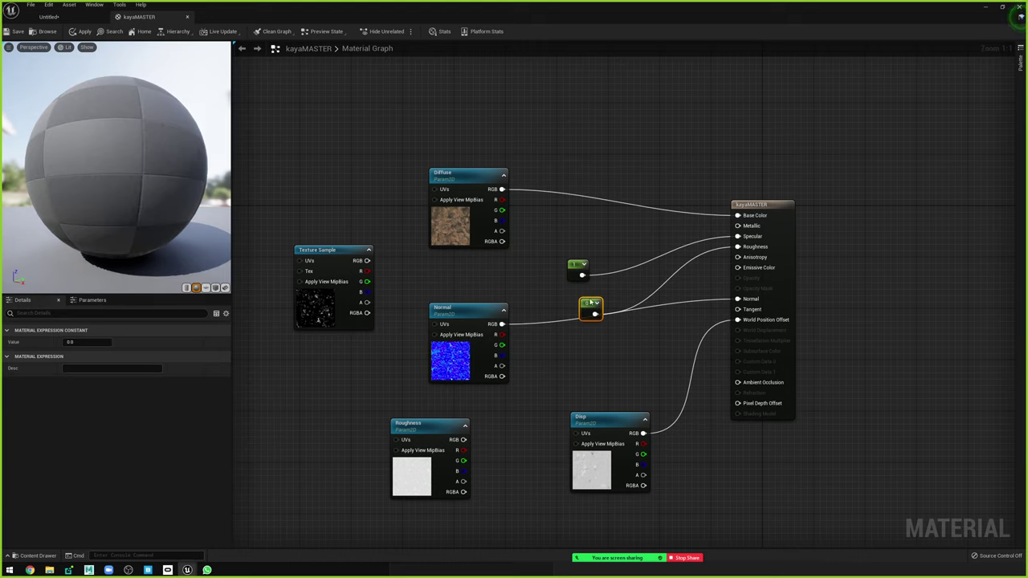
left_click_drag(590, 303, 562, 301)
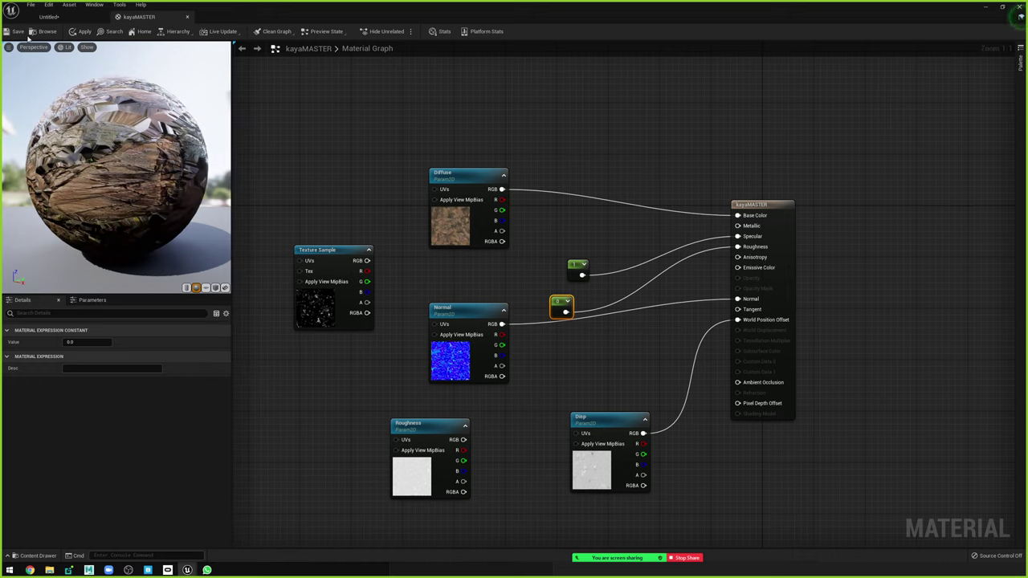
left_click_drag(104, 143, 160, 130)
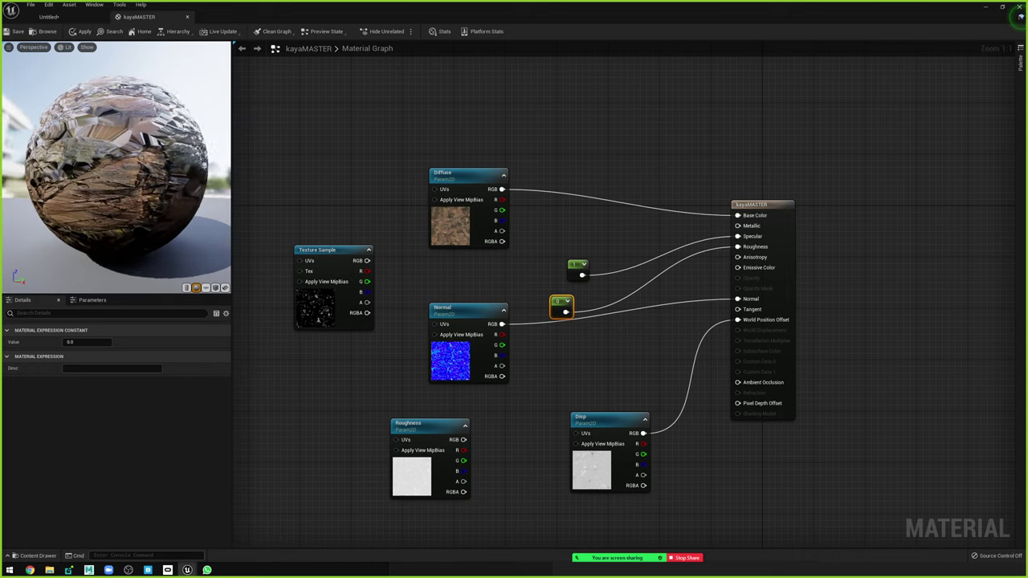
left_click(16, 34)
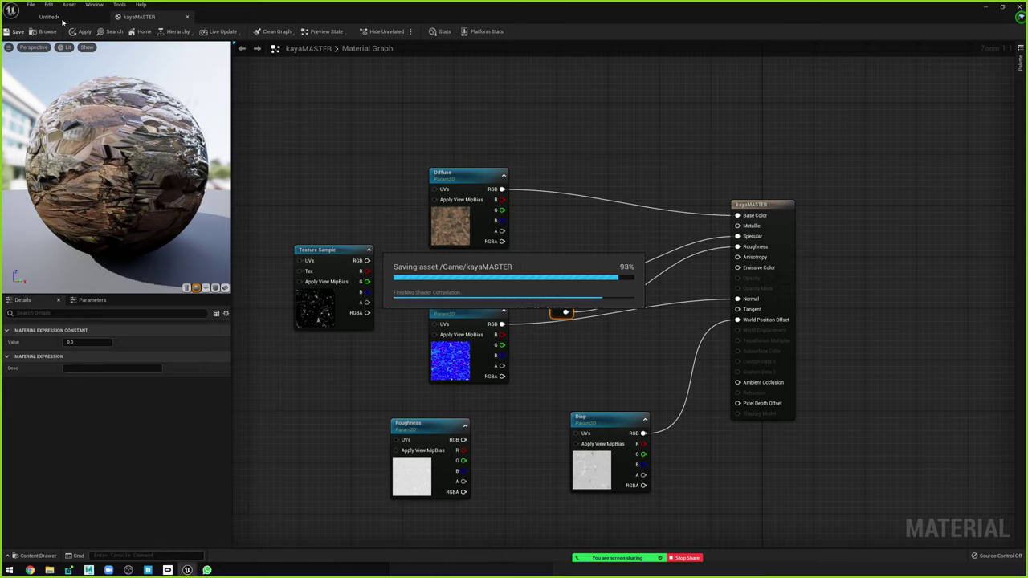
left_click(48, 16)
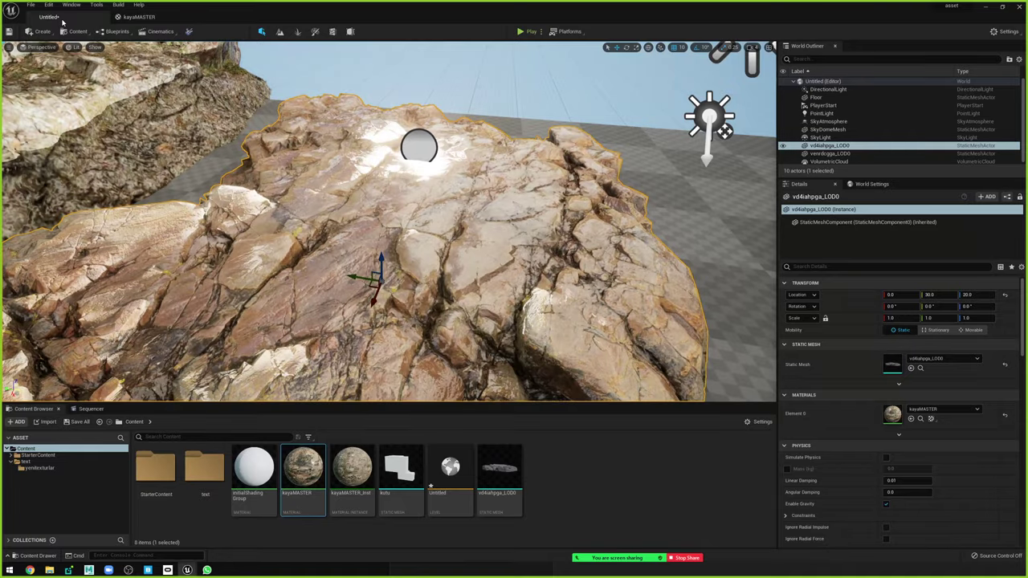
right_click_drag(378, 270, 378, 271)
key("f")
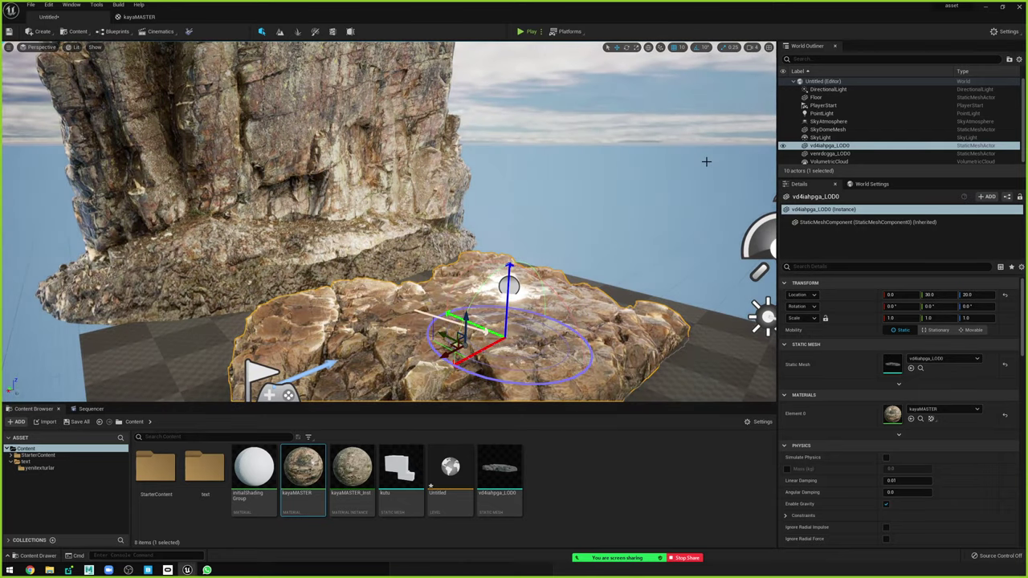
left_click(358, 228)
mouse_move(358, 228)
right_mouse_down()
mouse_move(426, 233)
mouse_move(316, 174)
right_mouse_up()
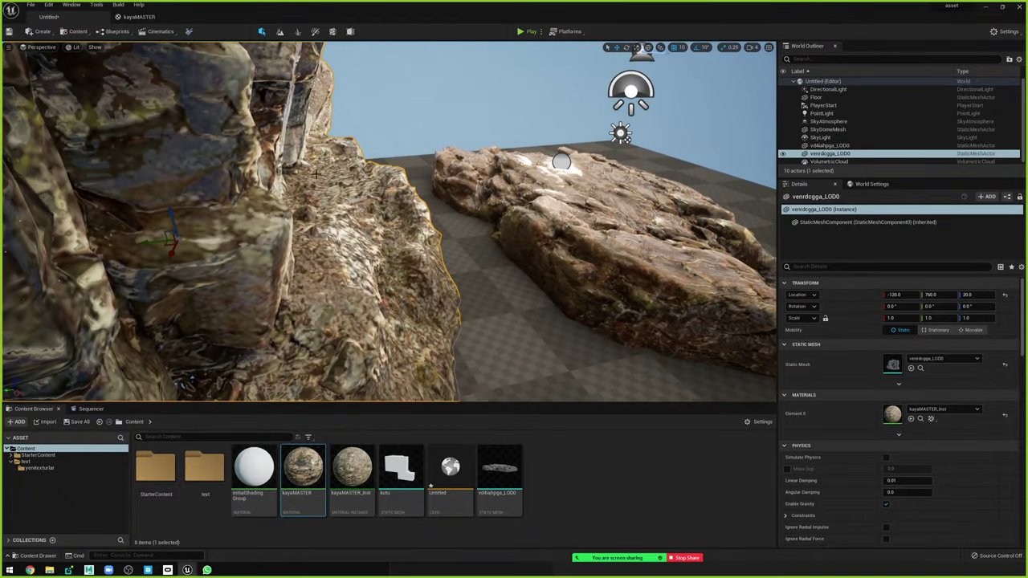
mouse_move(278, 202)
right_mouse_down()
mouse_move(257, 209)
mouse_move(442, 256)
right_mouse_up()
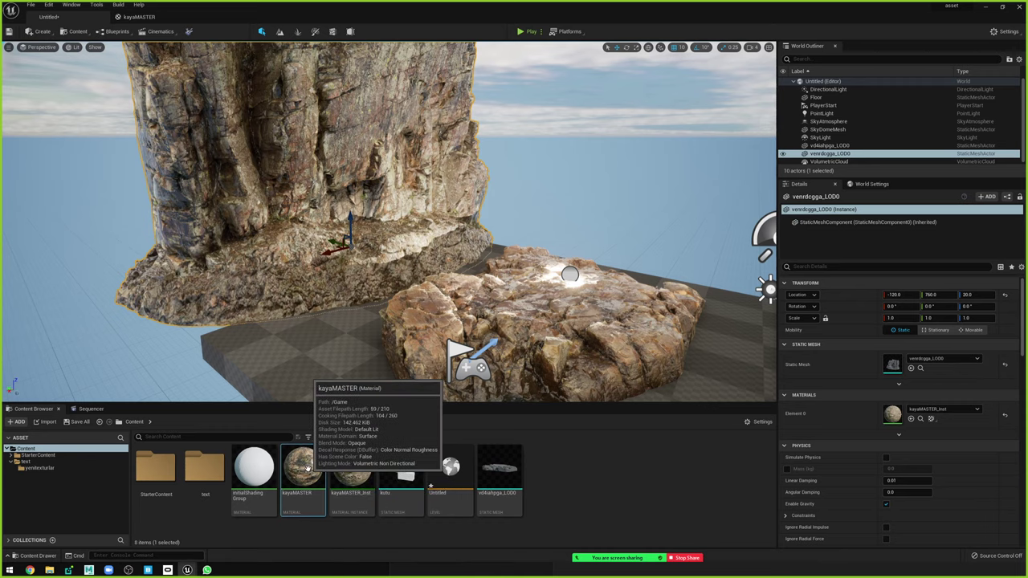
Convert kayaMASTER's constant 1 node into a parameter named Islaklik and save the material.
double_click(306, 468)
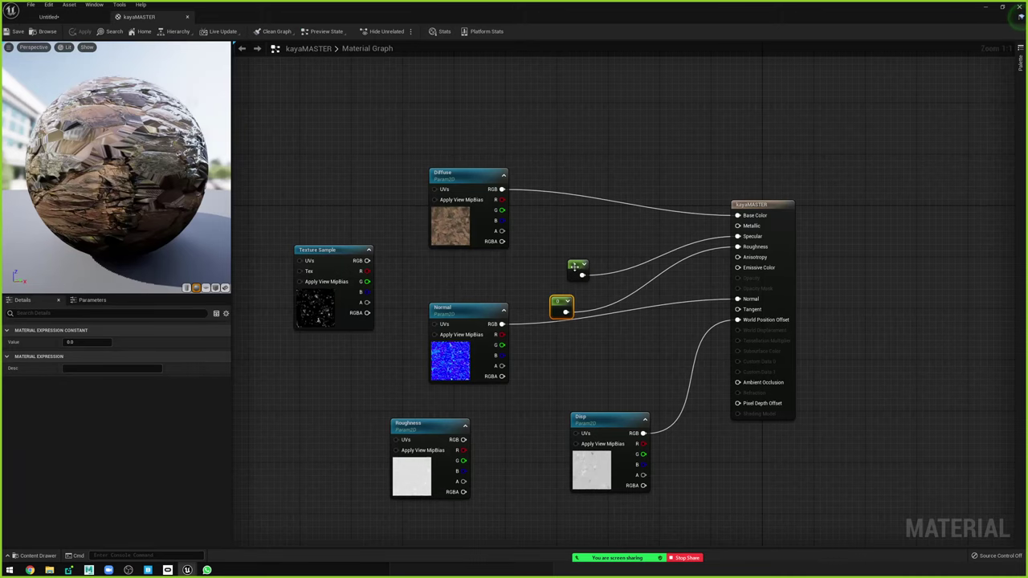
left_click(581, 268)
left_click_drag(582, 267, 583, 253)
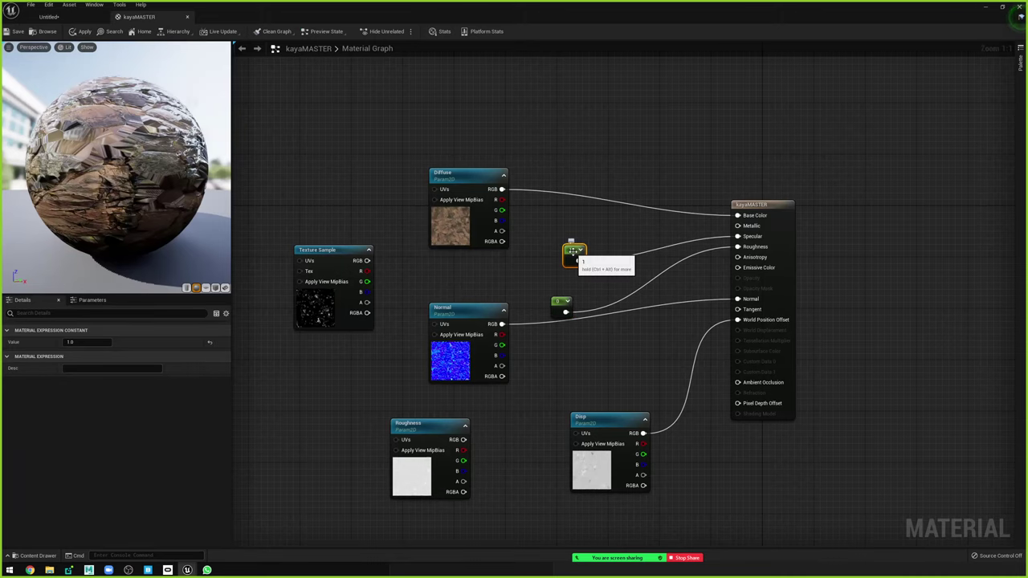
right_click(574, 252)
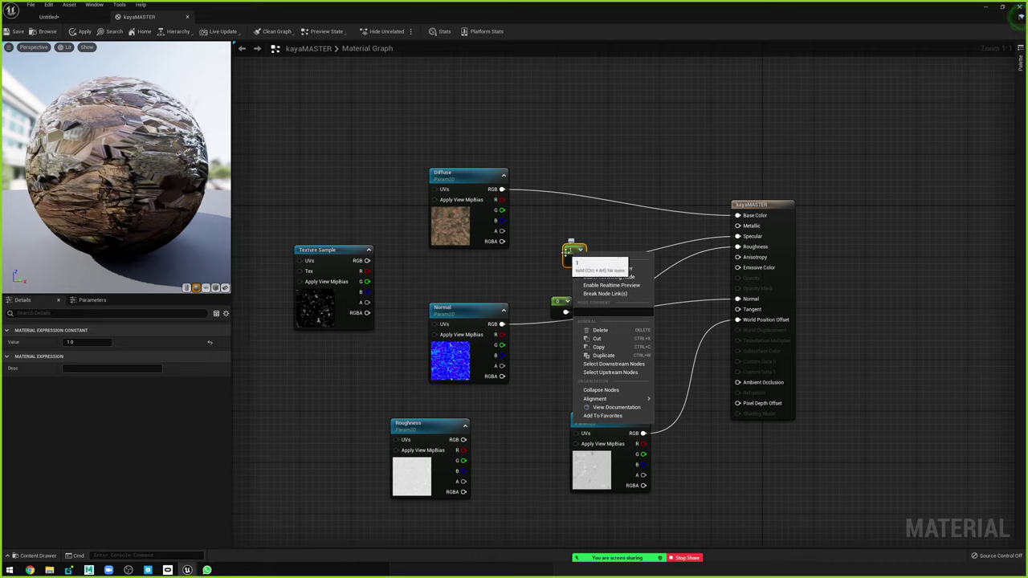
left_click(595, 267)
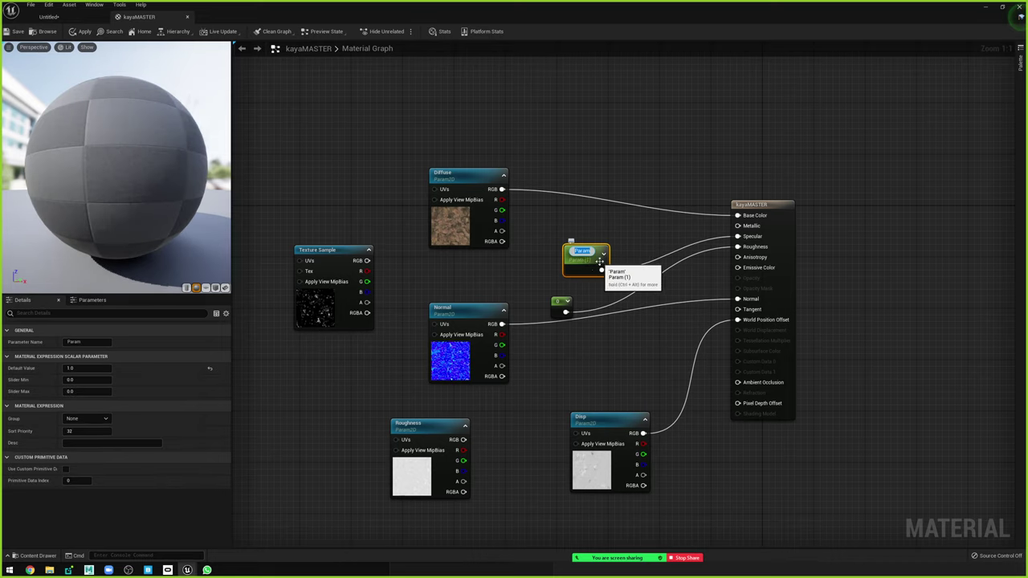
type("Islaklik")
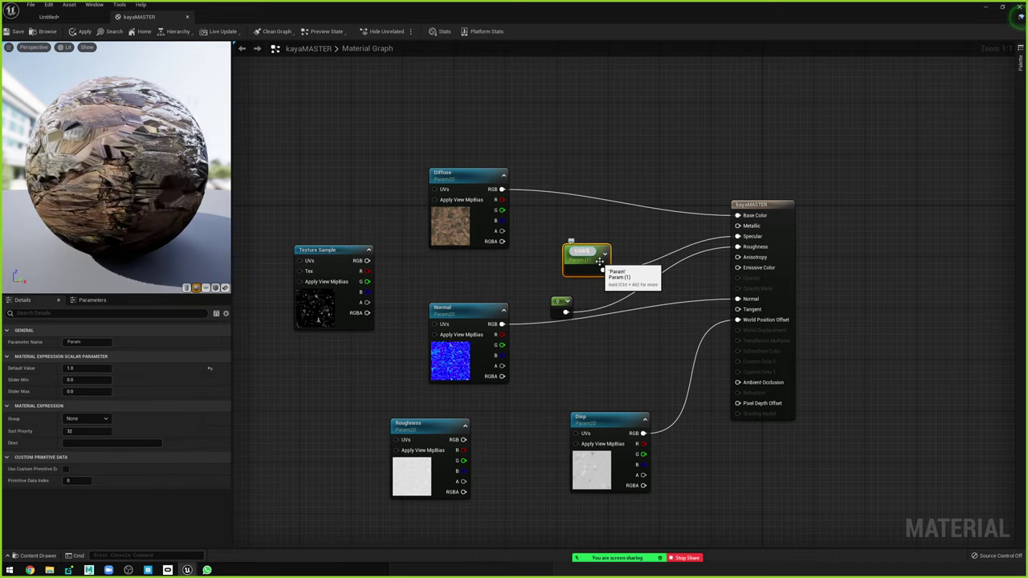
key("Return")
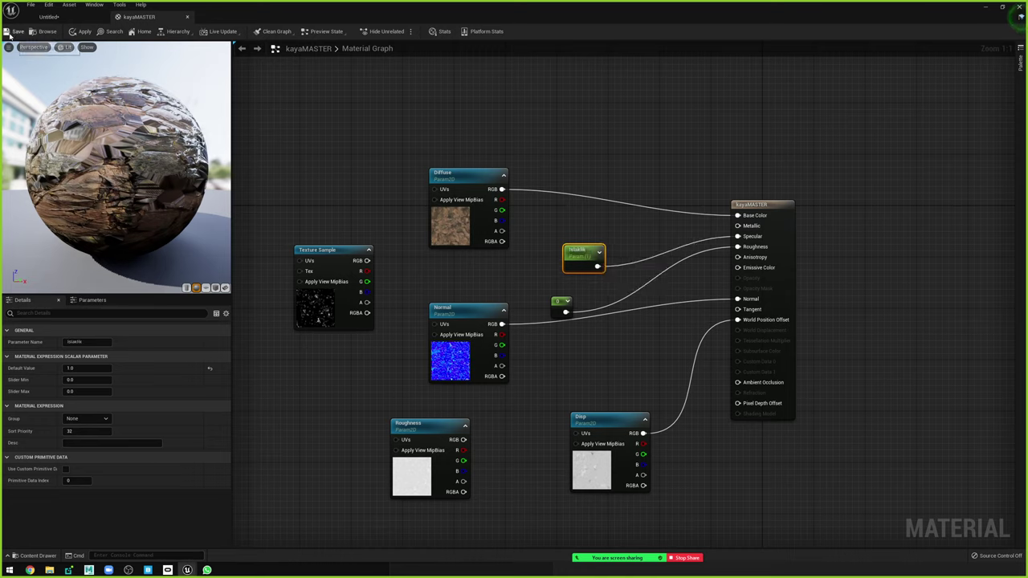
key("ctrl+s")
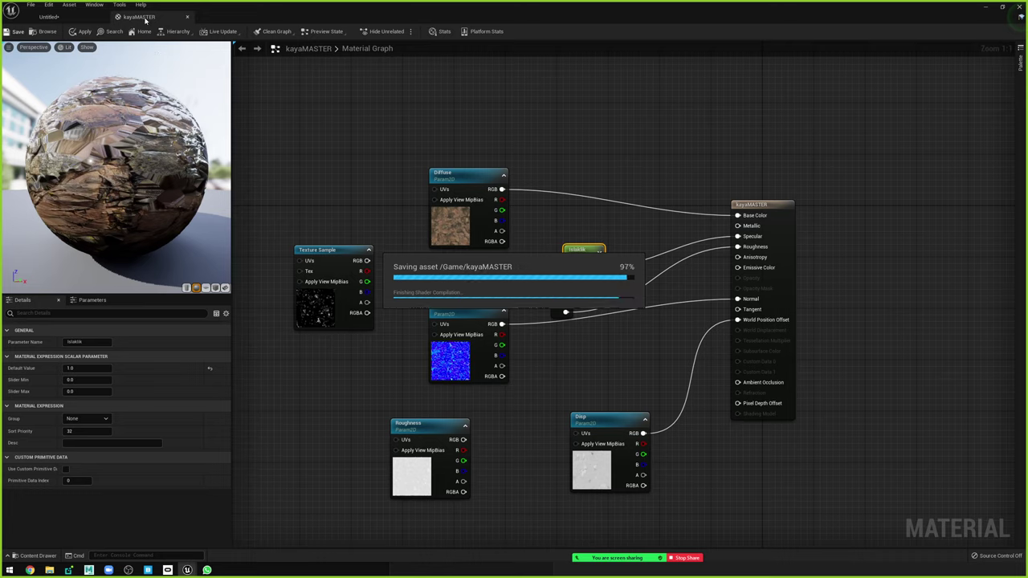
left_click(1018, 7)
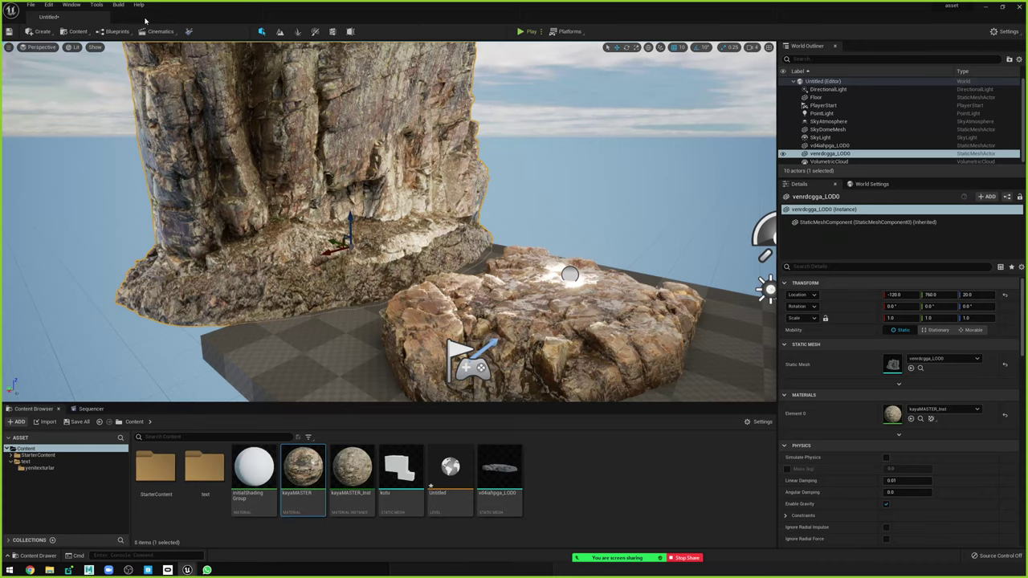
In kayaMASTER_Inst, override Islaklik to 0.0 and return to the level.
double_click(352, 469)
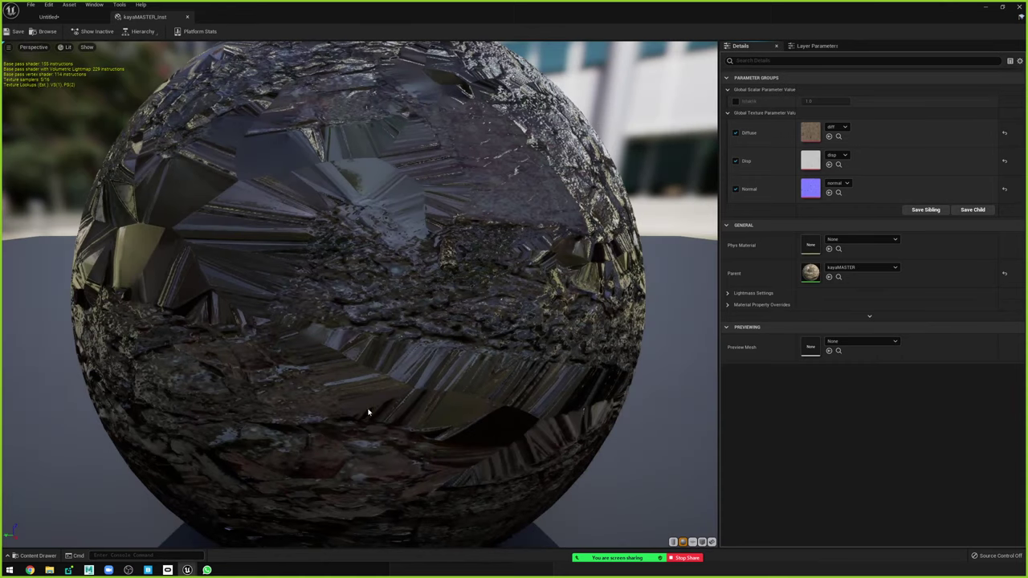
left_click(736, 102)
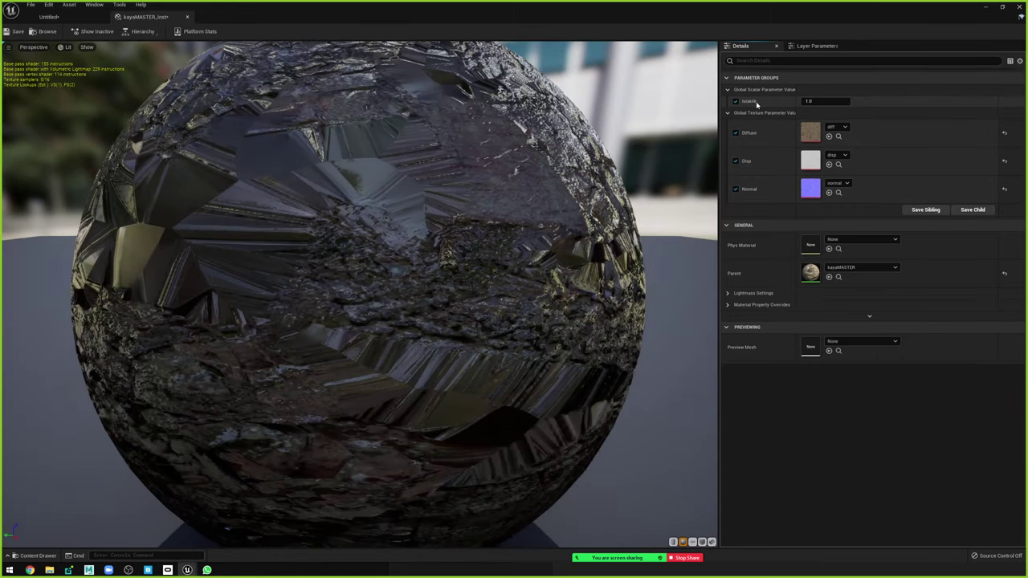
left_click(825, 101)
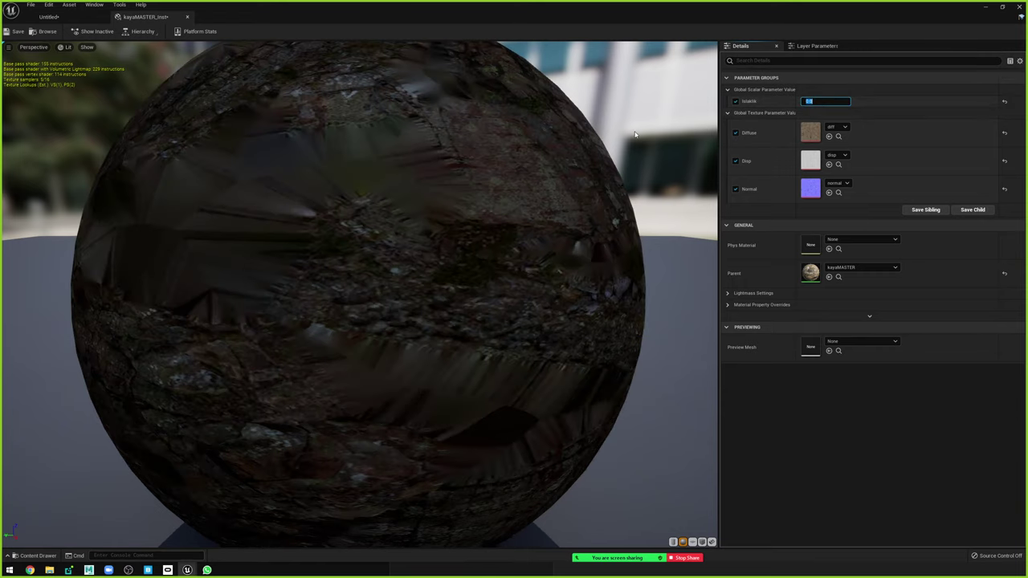
type("0")
key("Return")
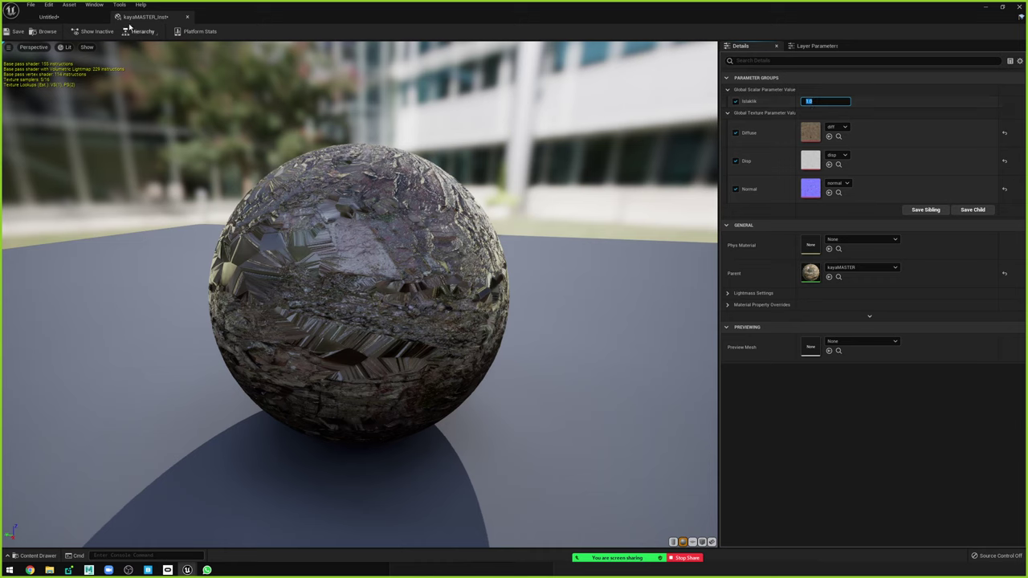
left_click(187, 16)
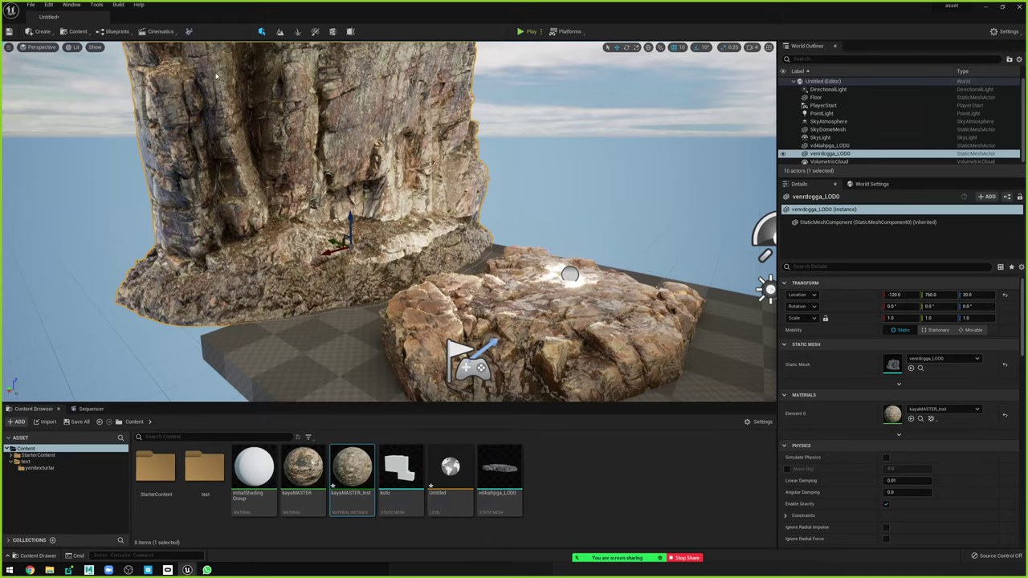
Create three kayaMASTER material instances (Inst1, Inst2, Inst3) and open kayaMASTER_Inst3.
right_click(308, 472)
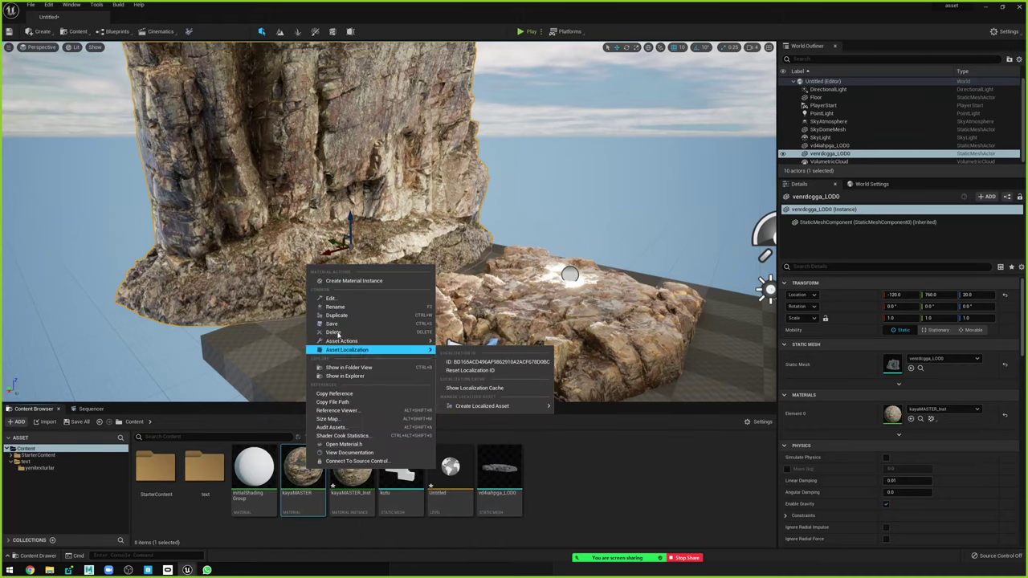
left_click(350, 281)
right_click(306, 474)
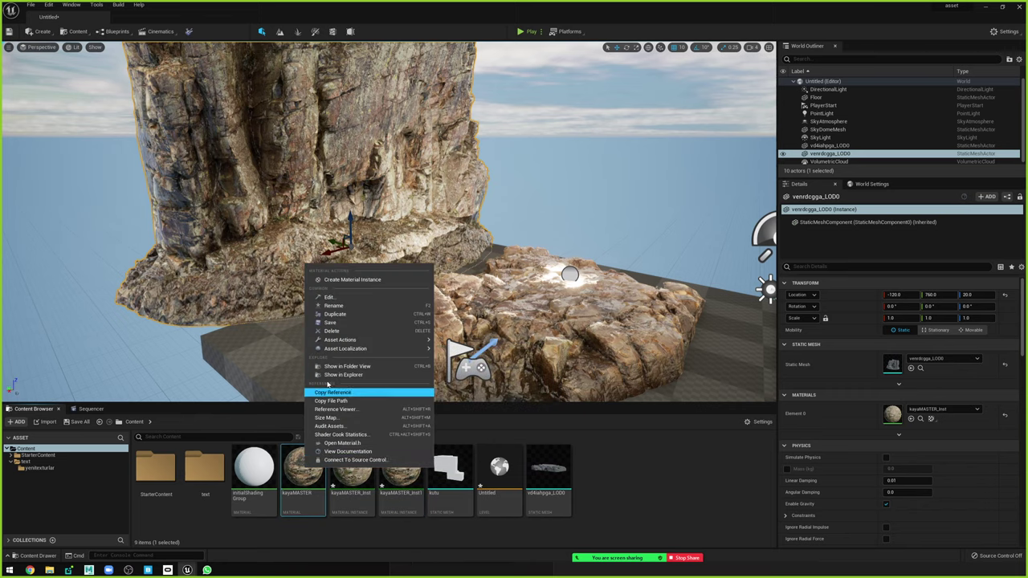
left_click(347, 280)
right_click(305, 474)
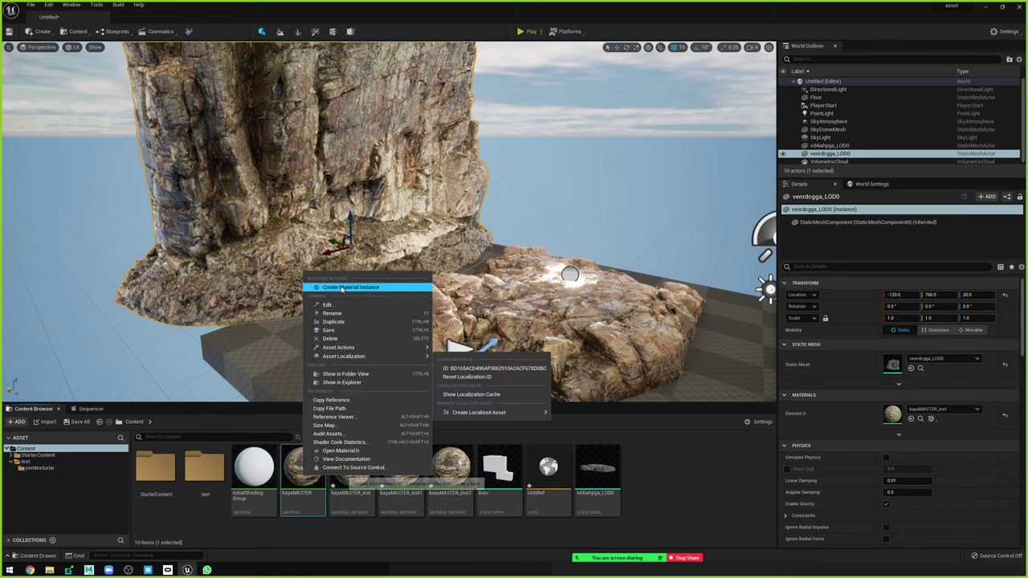
left_click(342, 288)
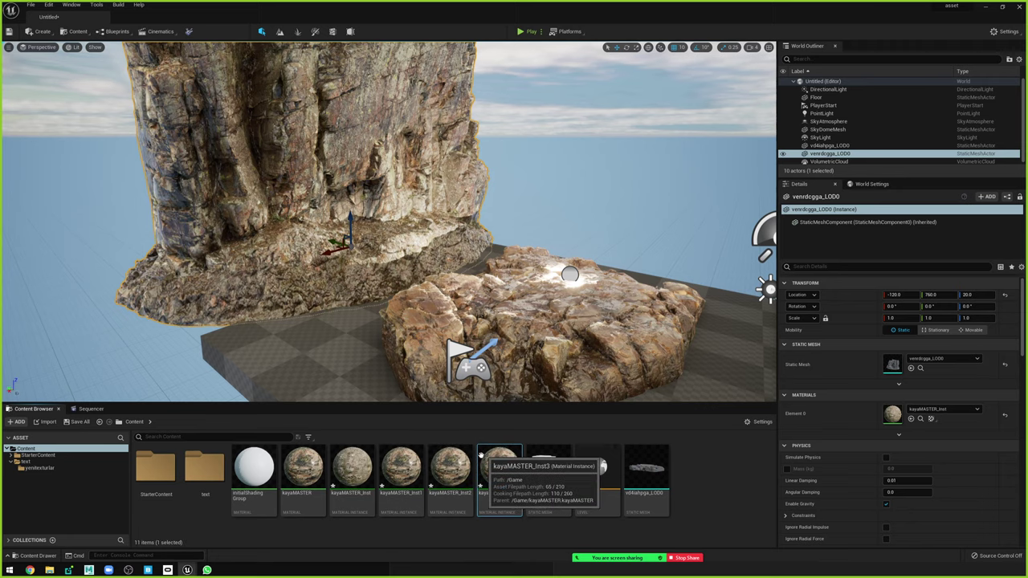
left_click(450, 470)
left_click(351, 470, "shift")
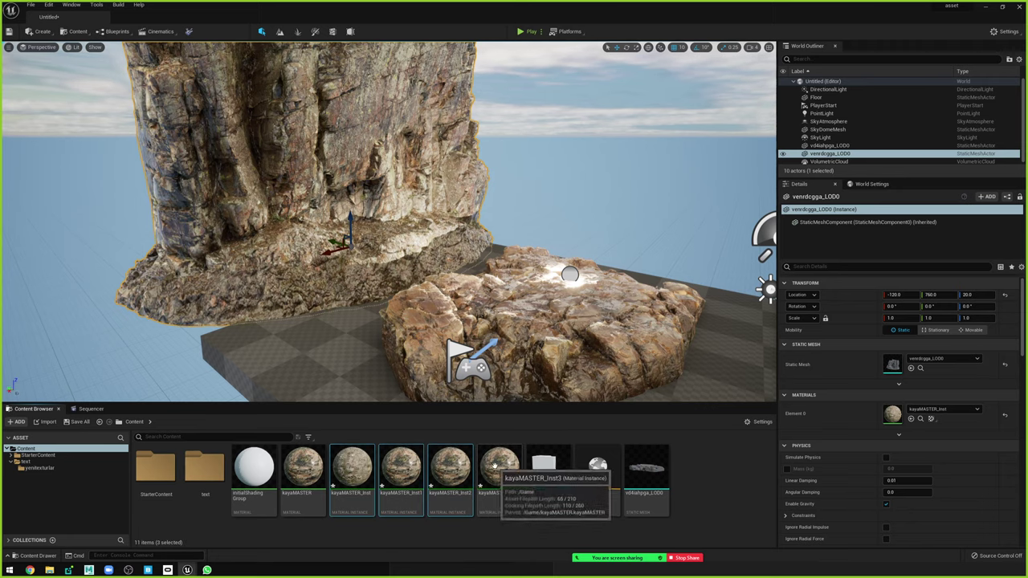
double_click(497, 467)
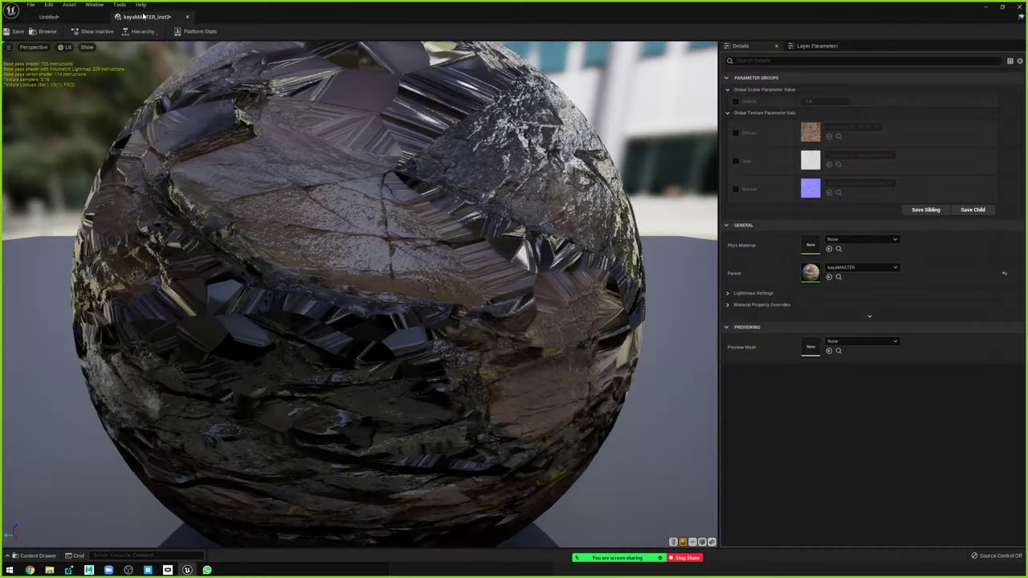
left_click(48, 16)
Open kayaMASTER and shift the texture and parameter nodes left as a group.
double_click(302, 465)
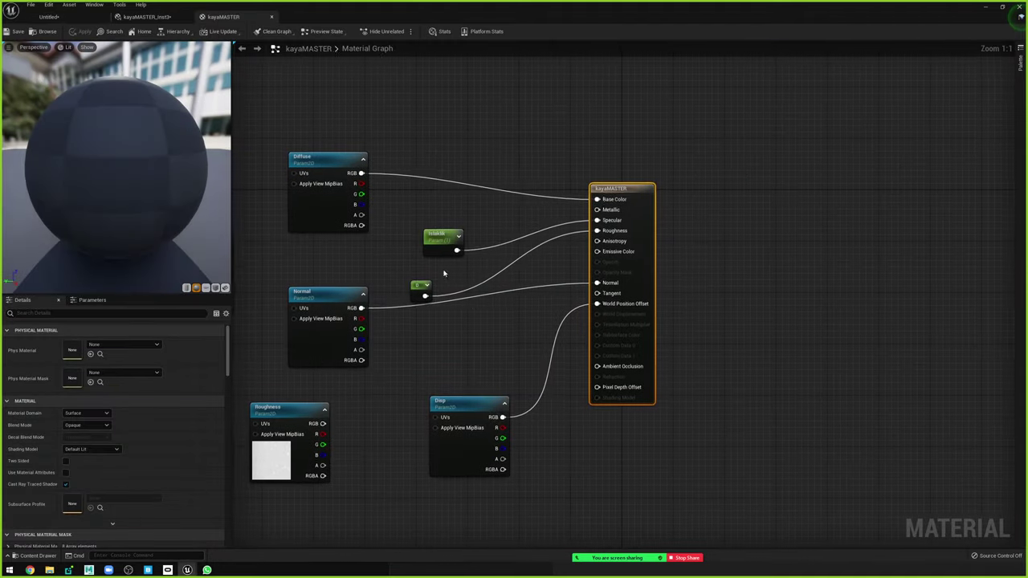
left_click_drag(538, 202, 538, 158)
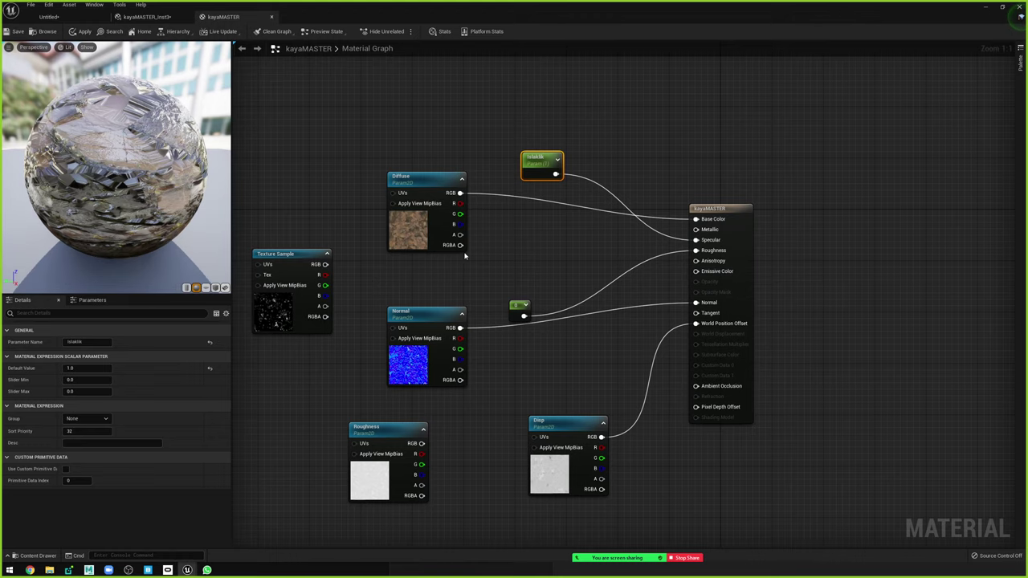
right_click_drag(375, 256, 505, 255)
left_click_drag(387, 133, 746, 497)
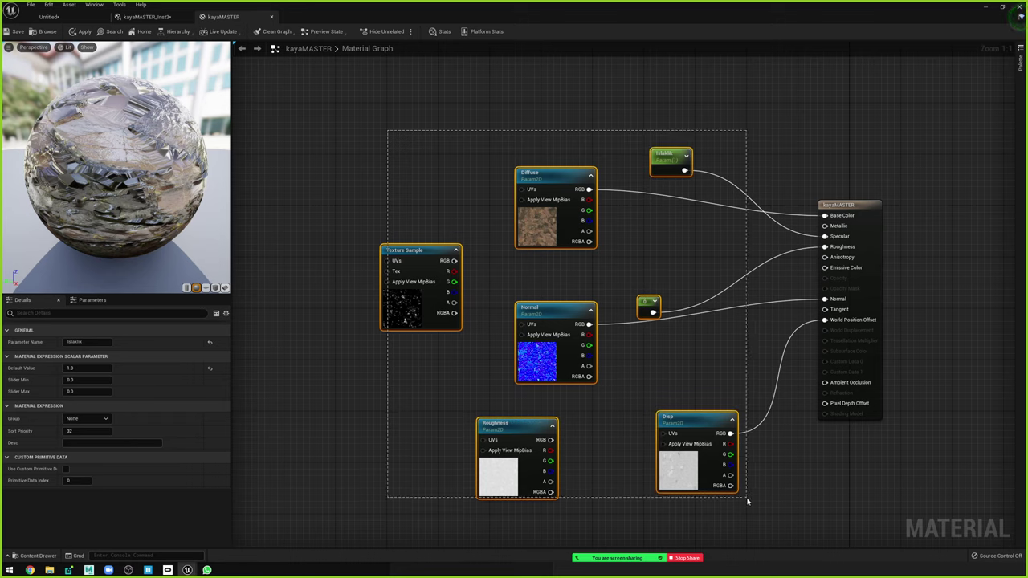
left_click_drag(679, 424, 502, 443)
left_click(537, 393)
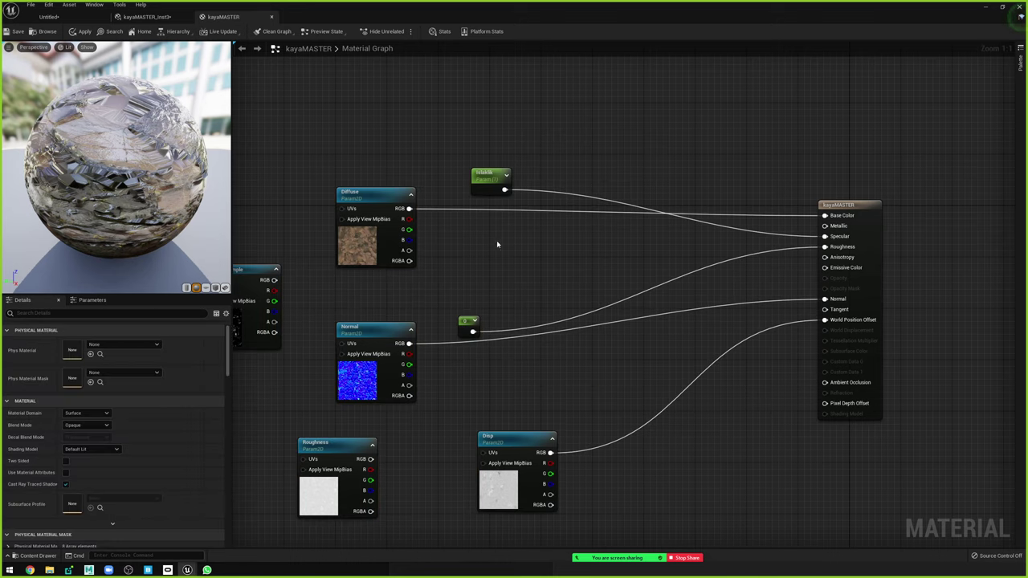
key("Home")
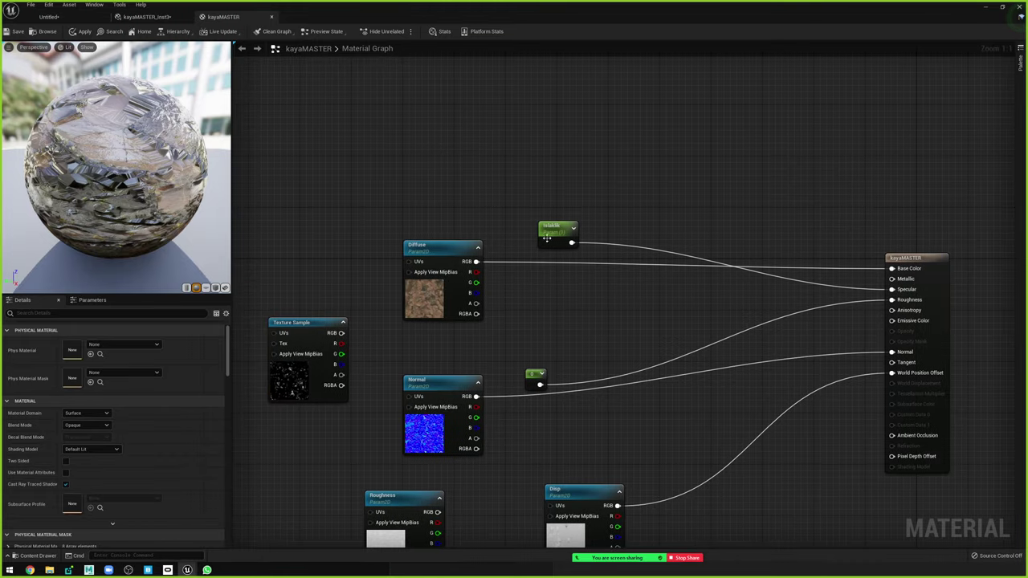
Reposition the Islaklik scalar node higher in the graph.
left_click_drag(986, 203, 377, 522)
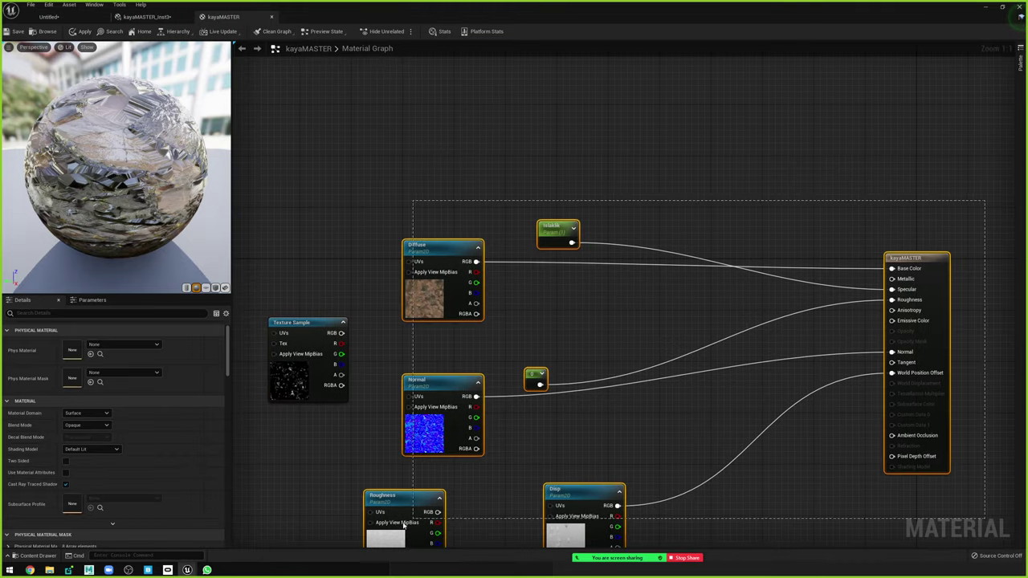
right_click_drag(585, 318, 562, 322)
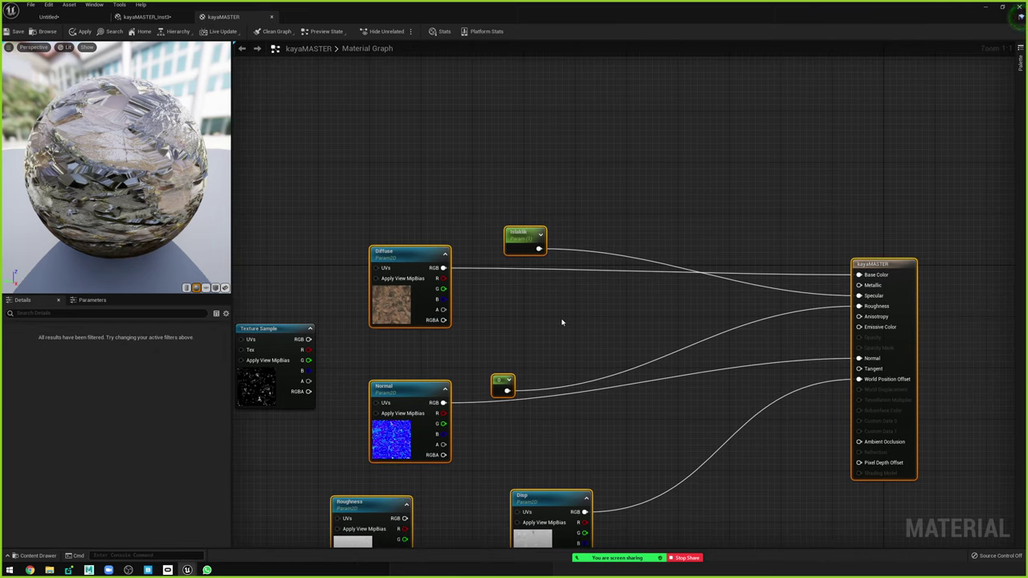
left_click(551, 202)
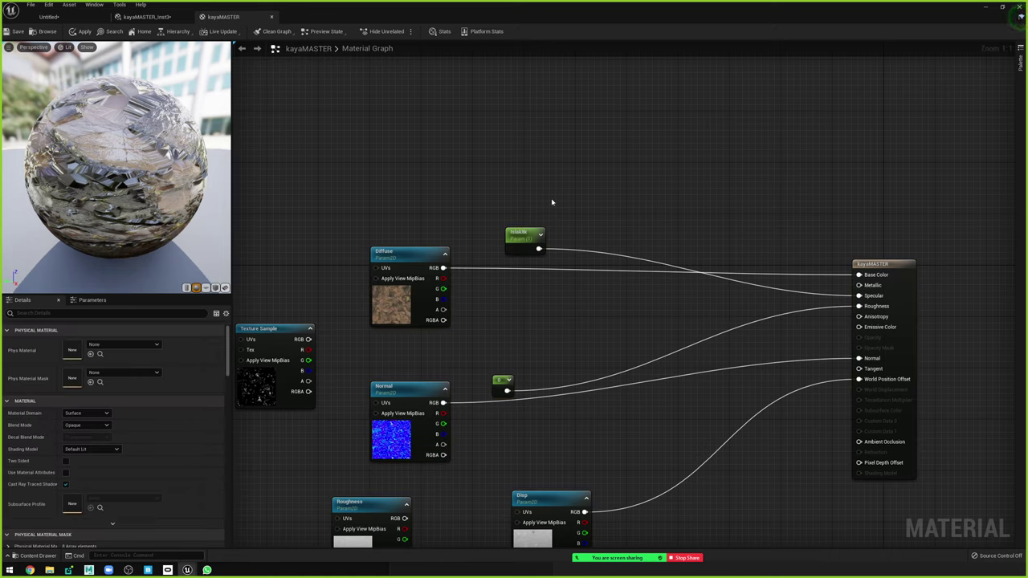
mouse_move(523, 238)
left_mouse_down()
mouse_move(505, 194)
mouse_move(514, 222)
left_mouse_up()
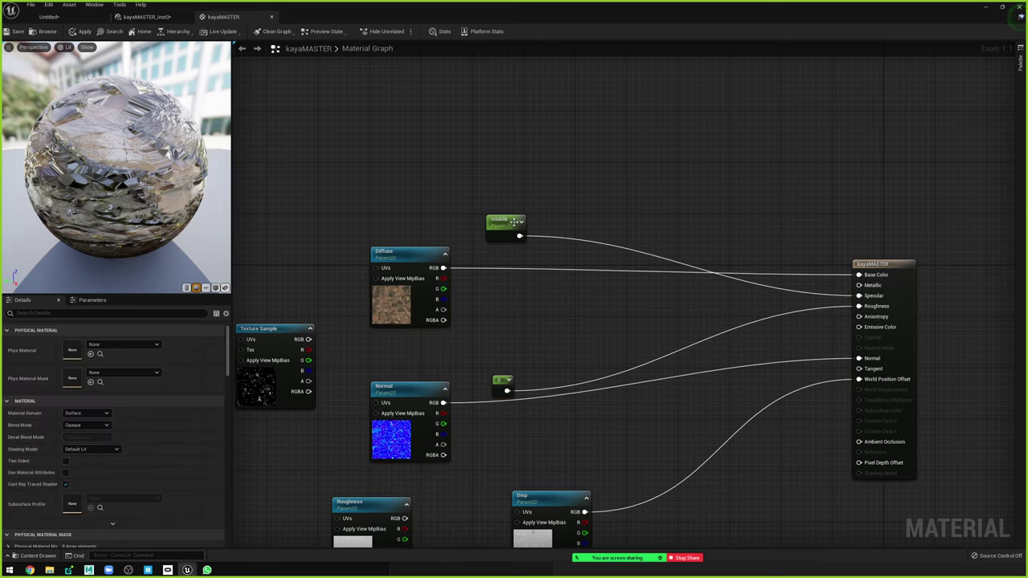
left_click_drag(514, 222, 564, 192)
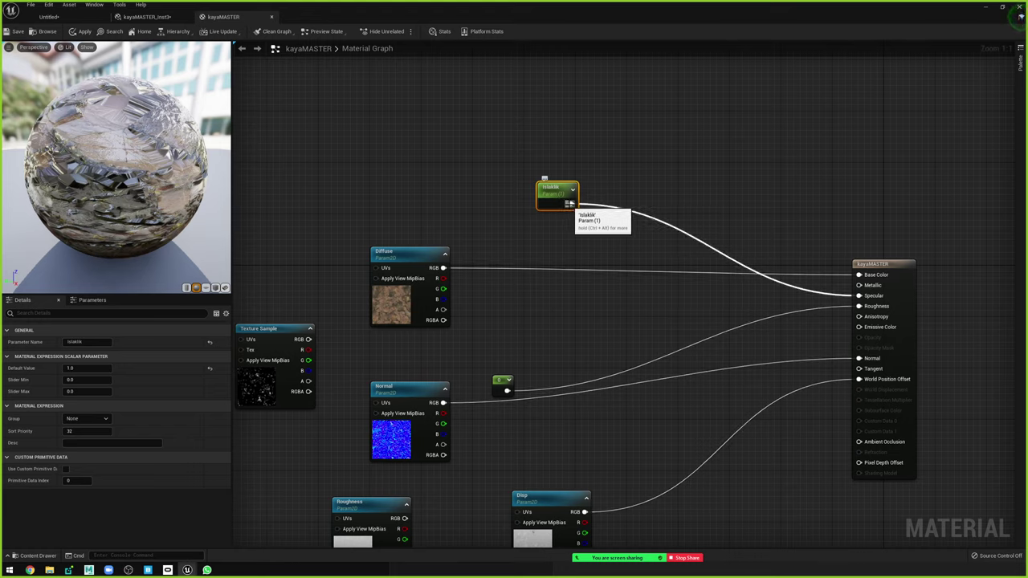
Add a Multiply node fed by the Islaklik parameter's output.
left_click_drag(569, 205, 629, 233)
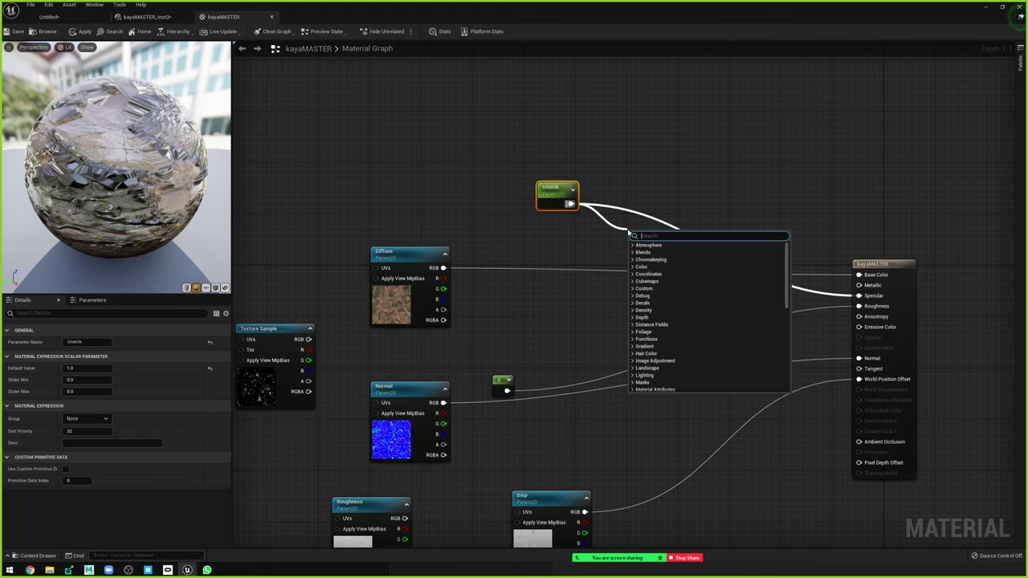
type("multiply")
key("Return")
Add a texture parameter node named 'WETness Mask' near the top of the graph.
left_click(472, 260)
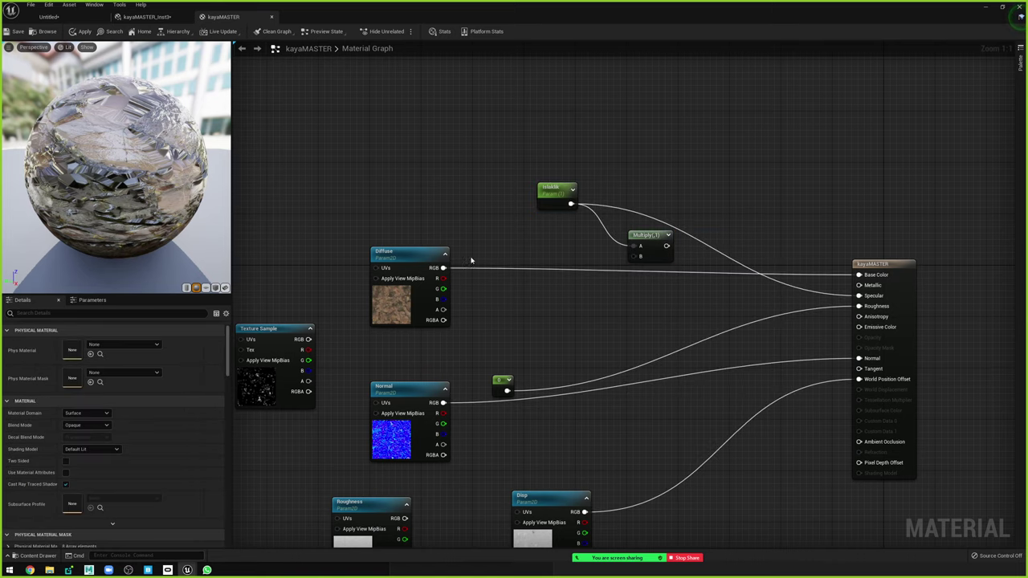
right_click_drag(508, 263, 543, 243)
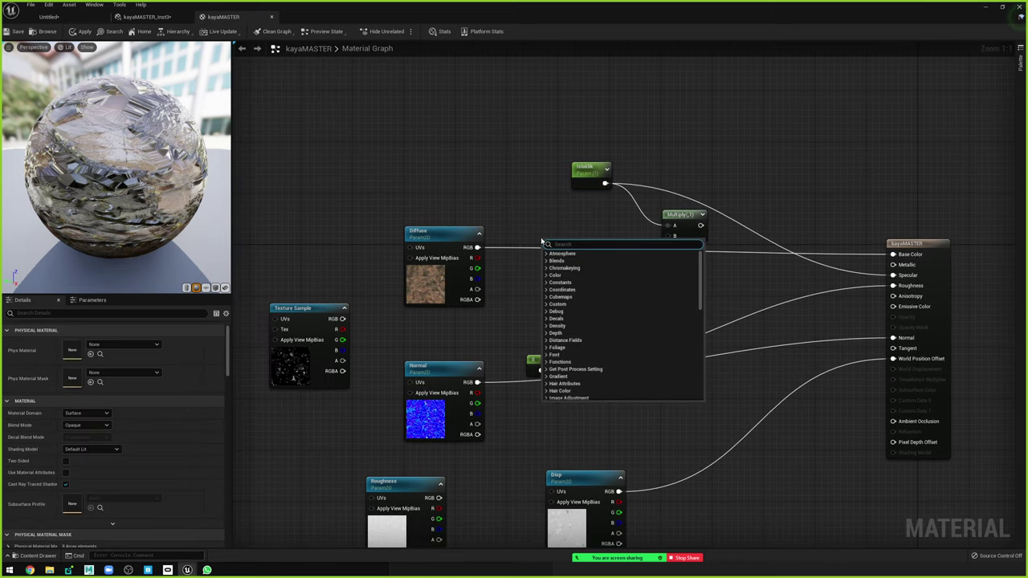
type("parameter")
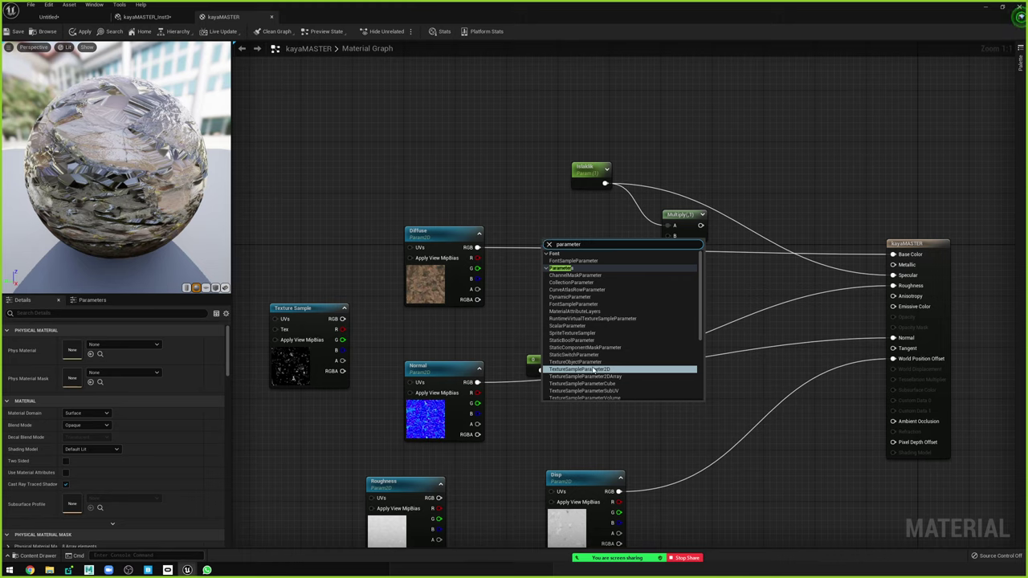
left_click(595, 368)
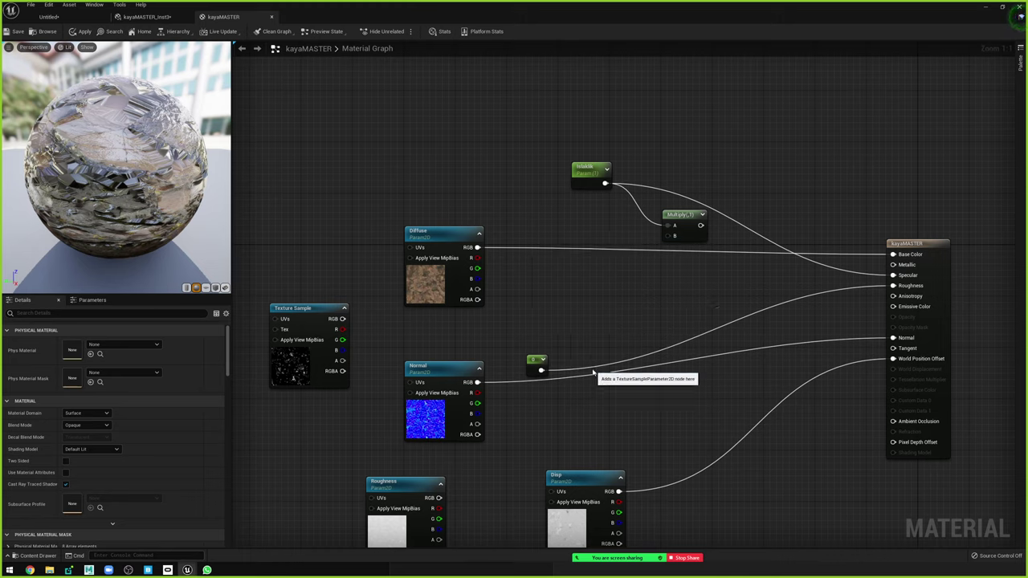
left_click_drag(569, 245, 482, 118)
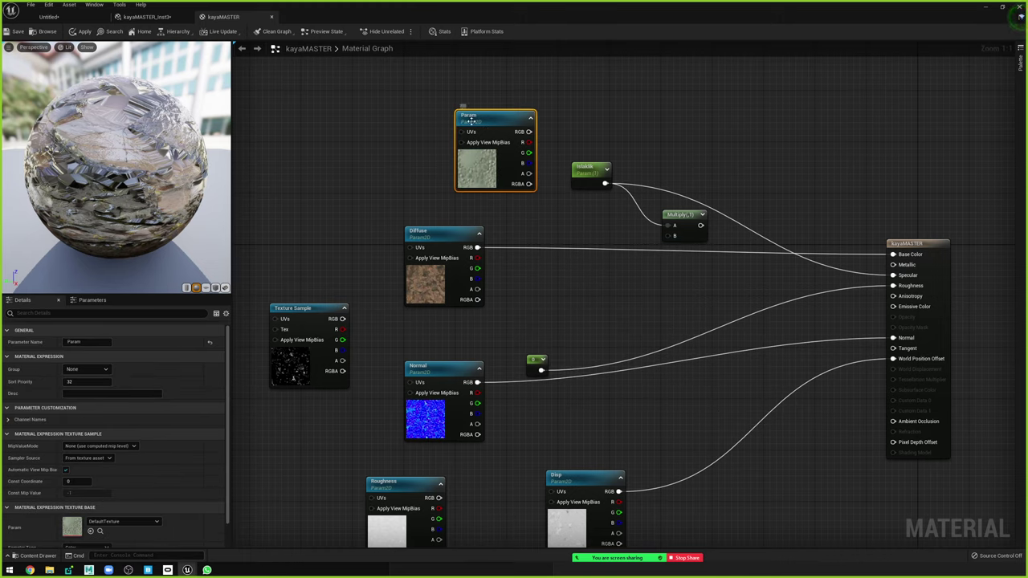
double_click(482, 116)
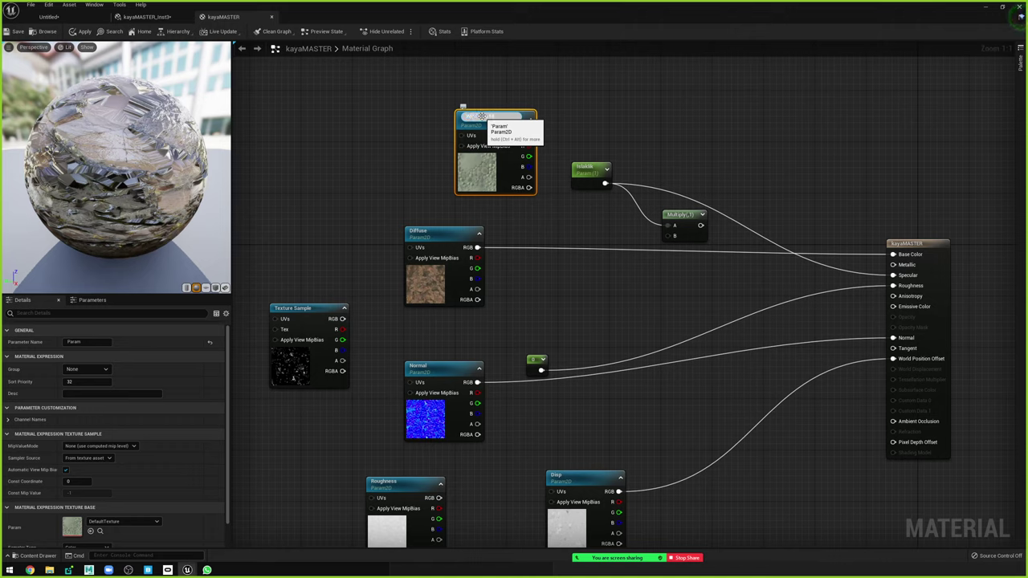
type("WETness Mask")
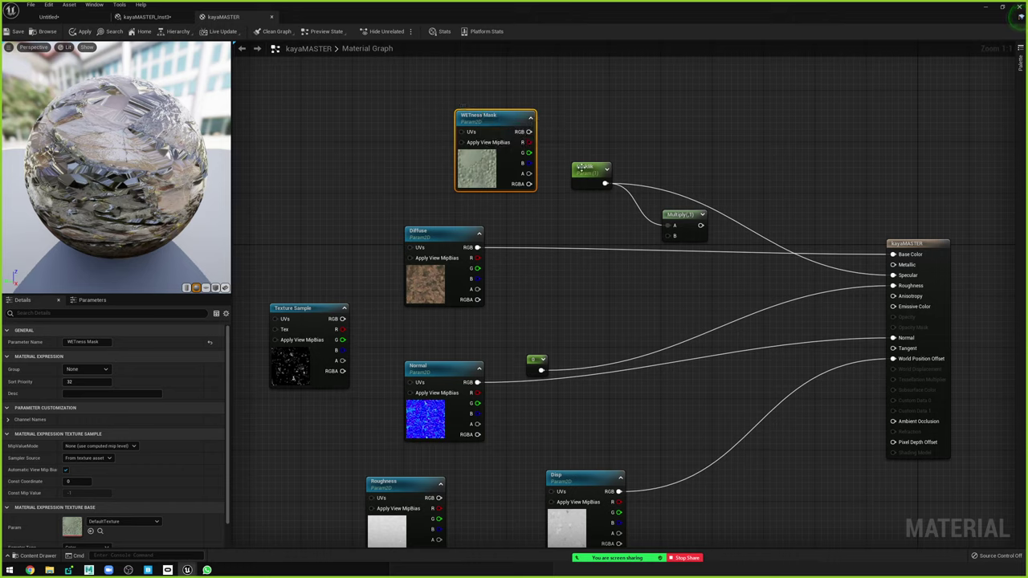
Arrange the Islaklik and Multiply nodes and wire WETness Mask RGB into Multiply input B.
left_click_drag(587, 168, 583, 109)
left_click_drag(682, 215, 667, 198)
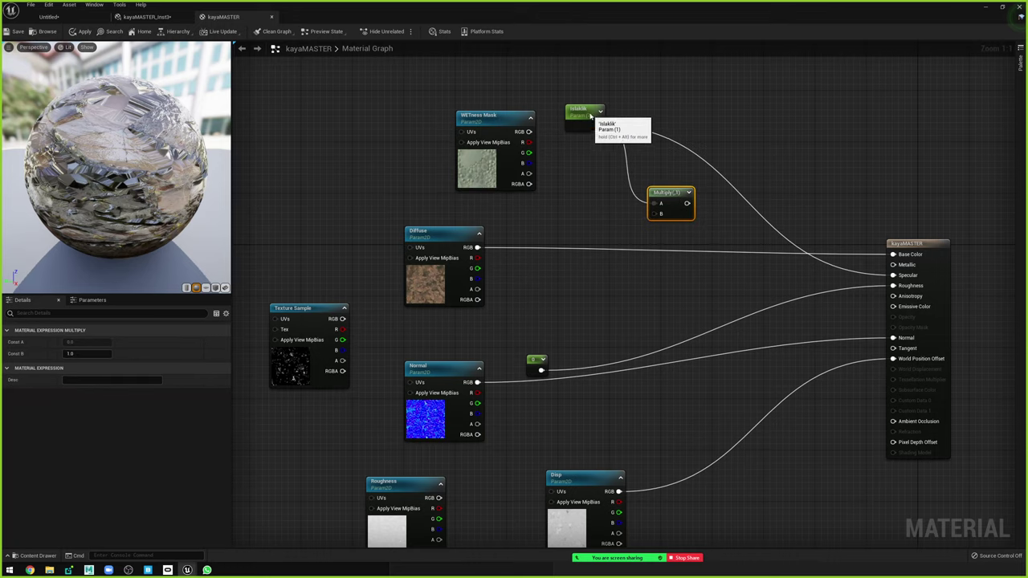
left_click_drag(586, 112, 578, 94)
left_click_drag(671, 193, 659, 168)
left_click_drag(590, 97, 578, 91)
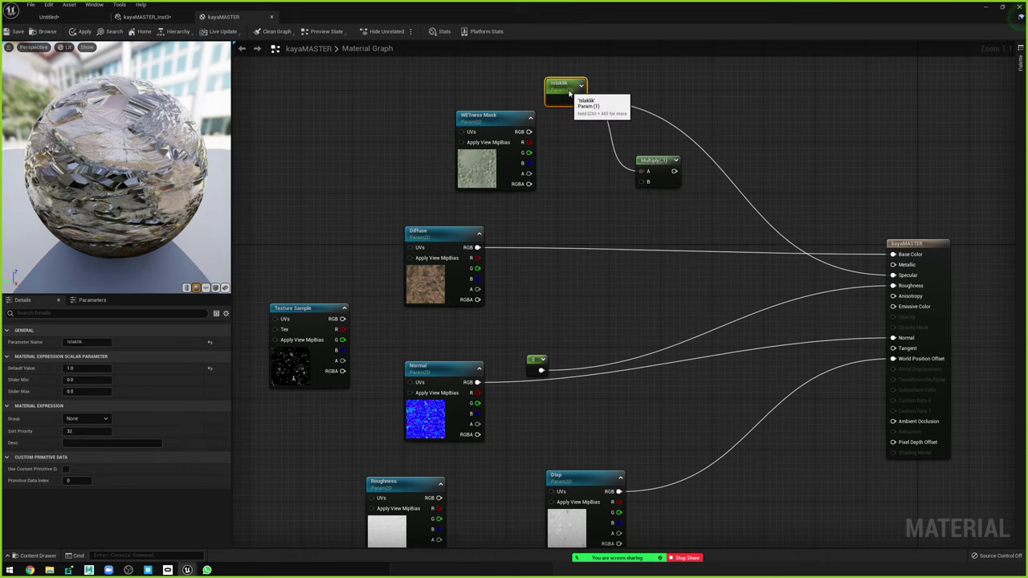
left_click_drag(528, 130, 644, 181)
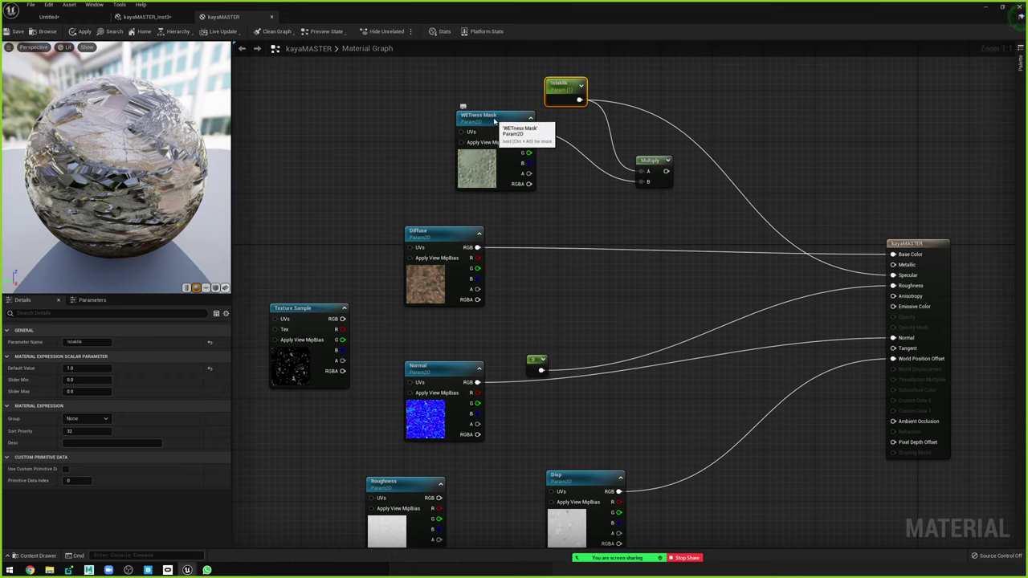
Feed the Multiply result into Specular on the material output and save kayaMASTER.
left_click_drag(495, 117, 502, 123)
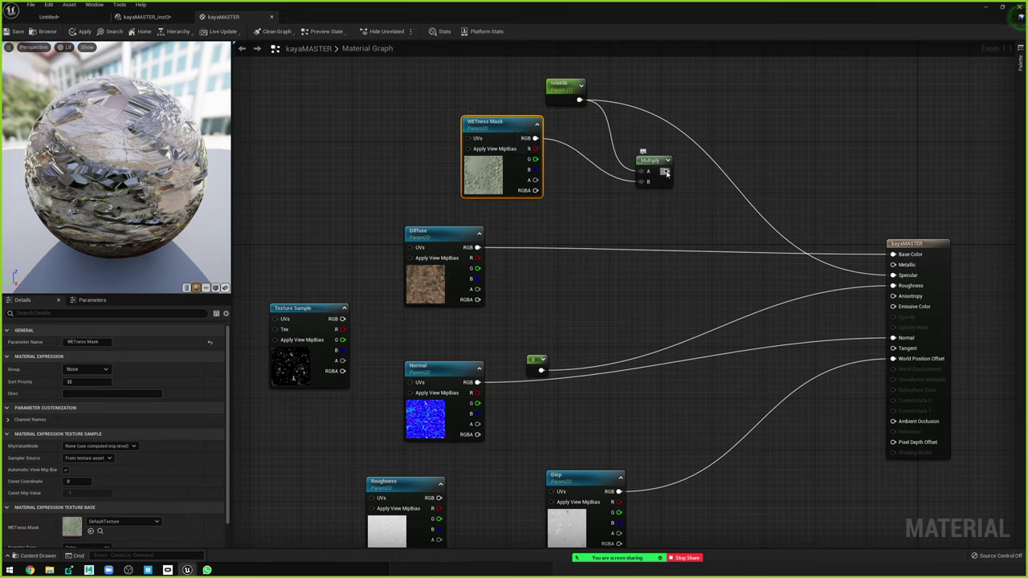
mouse_move(666, 171)
left_mouse_down()
mouse_move(793, 249)
mouse_move(893, 274)
left_mouse_up()
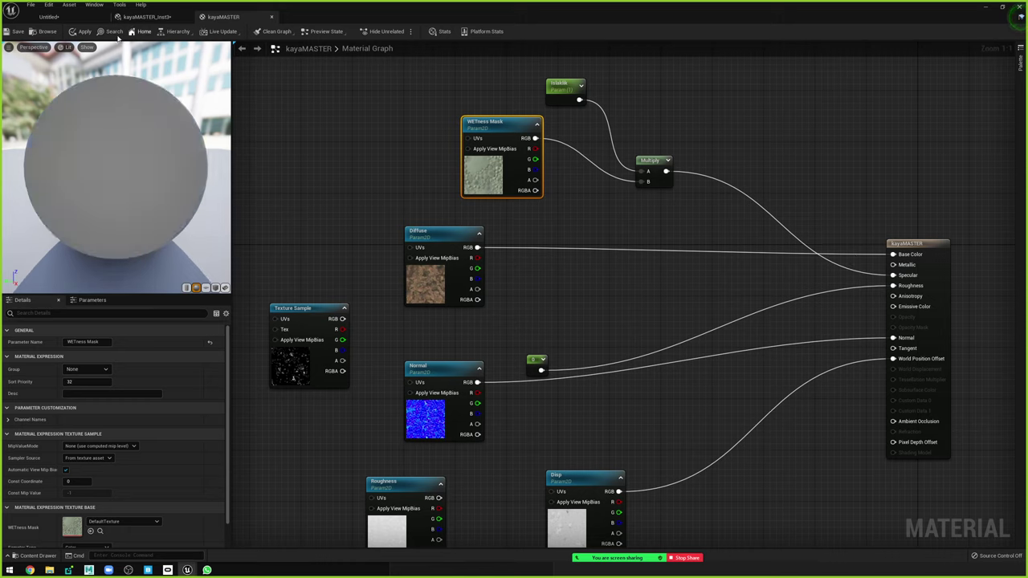
left_click(16, 33)
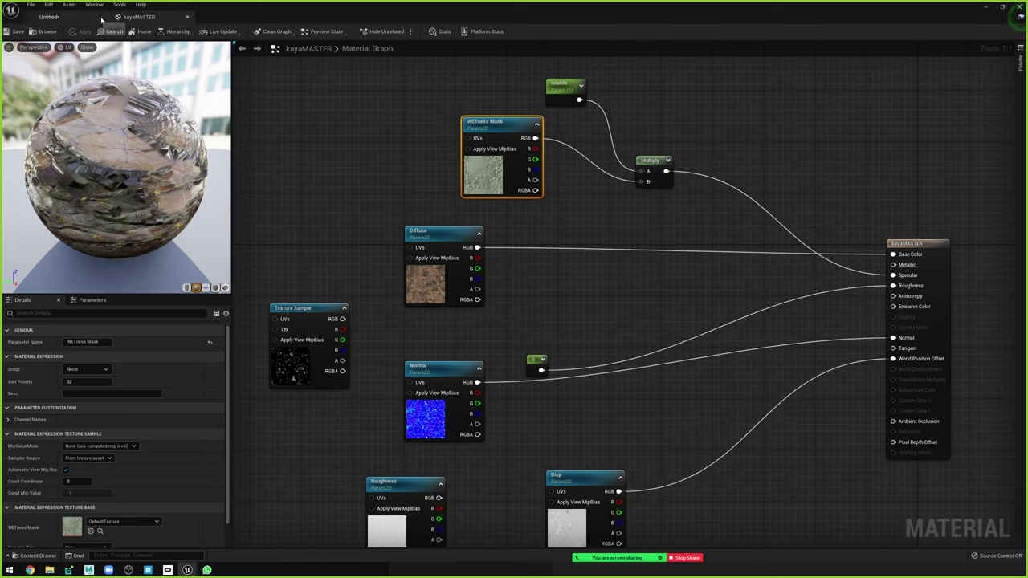
In kayaMASTER_Inst, override WETness Mask with T_Brick_Clay_Old_D, then close the instance editor.
left_click(111, 18)
double_click(357, 464)
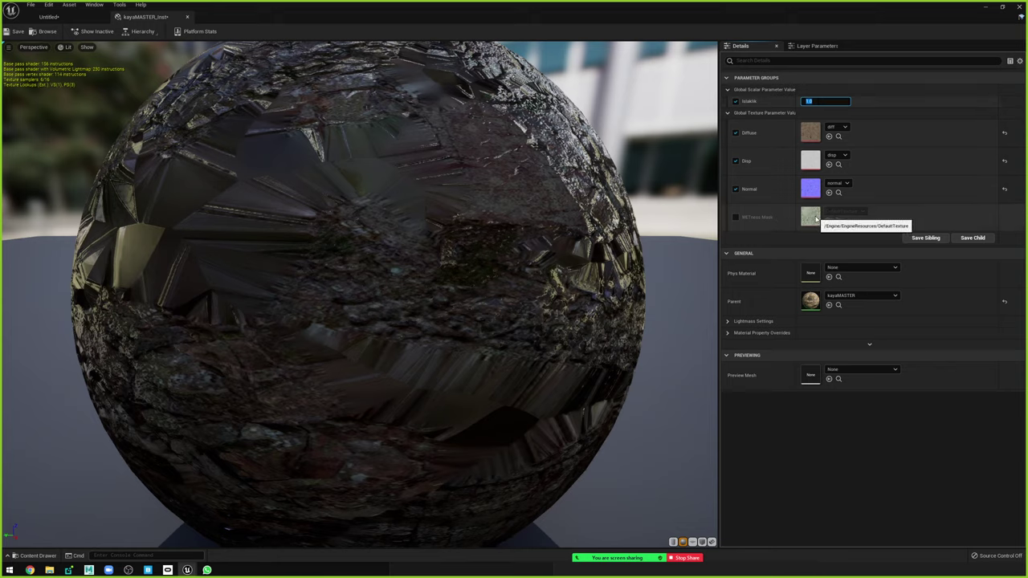
left_click(734, 217)
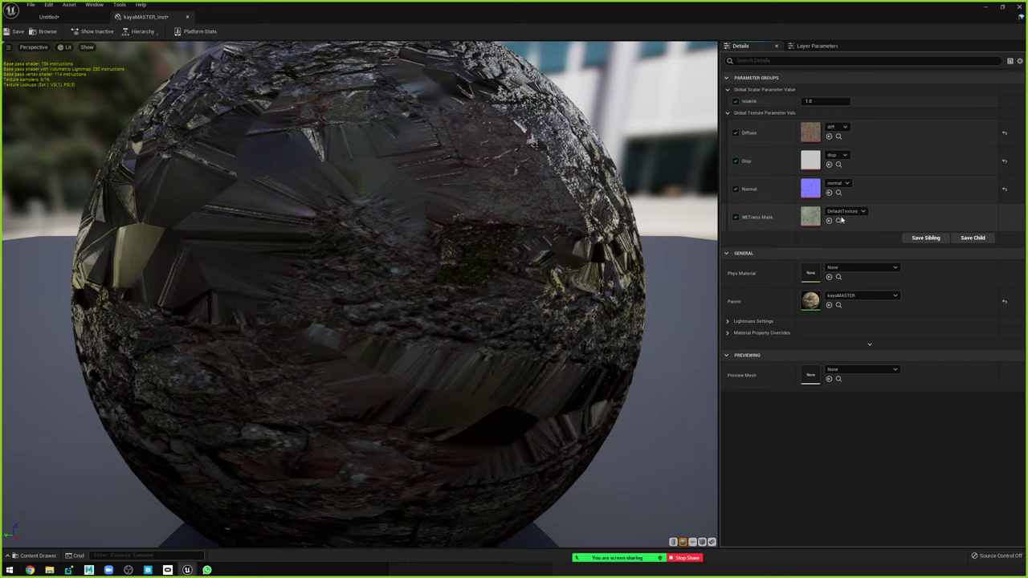
left_click(843, 211)
scroll(864, 431, "down", 2)
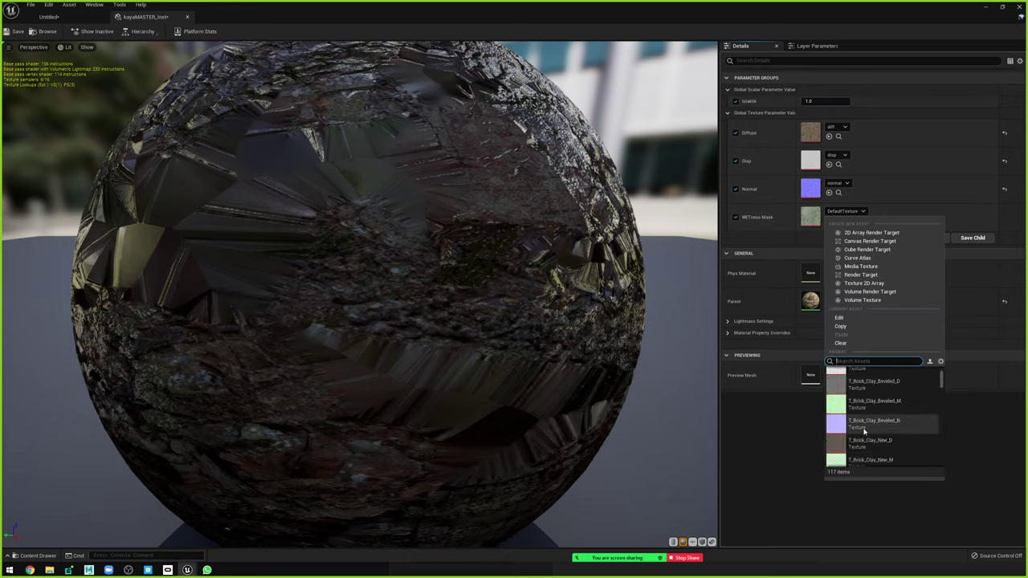
scroll(864, 432, "down", 1)
left_click(859, 425)
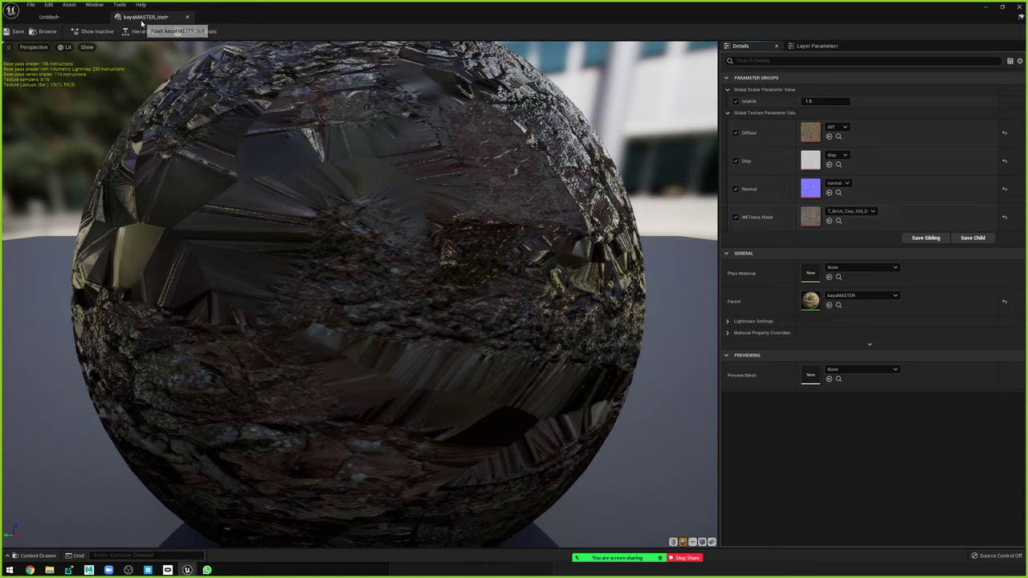
left_click(188, 16)
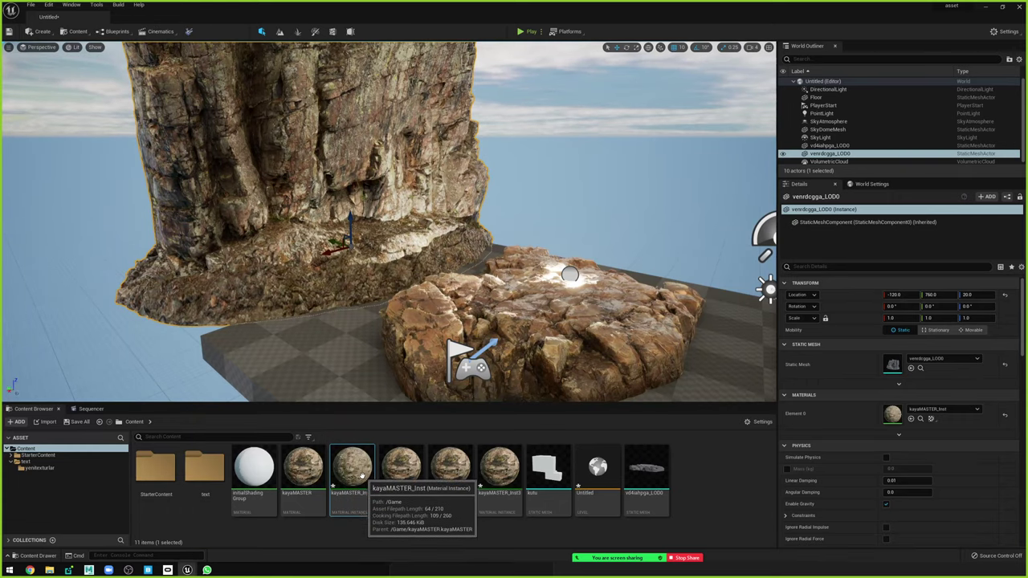
Reopen the kayaMASTER material graph and look over its nodes.
double_click(303, 469)
scroll(375, 432, "down", 3)
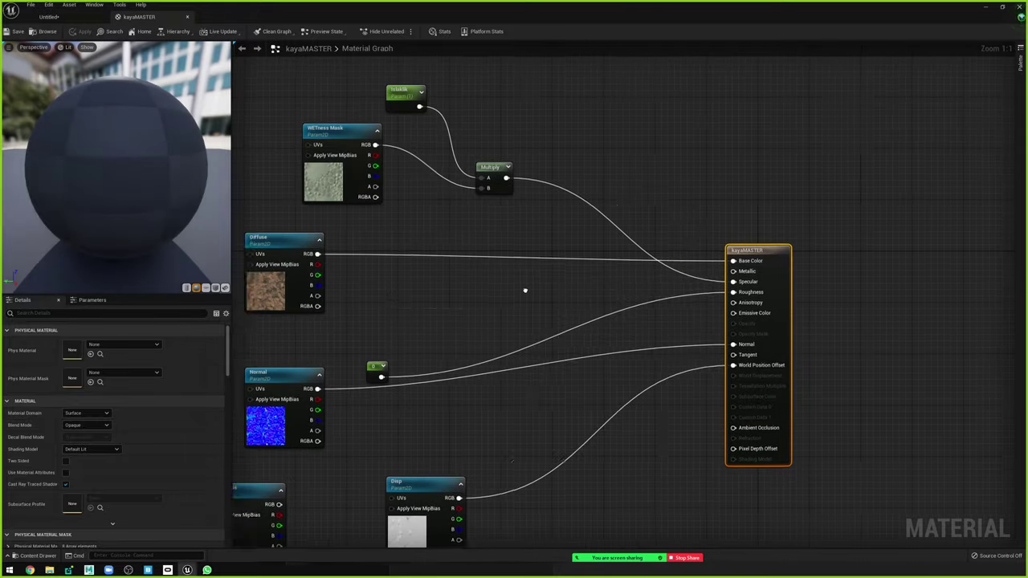
scroll(460, 290, "down", 2)
scroll(460, 290, "up", 2)
scroll(513, 308, "up", 1)
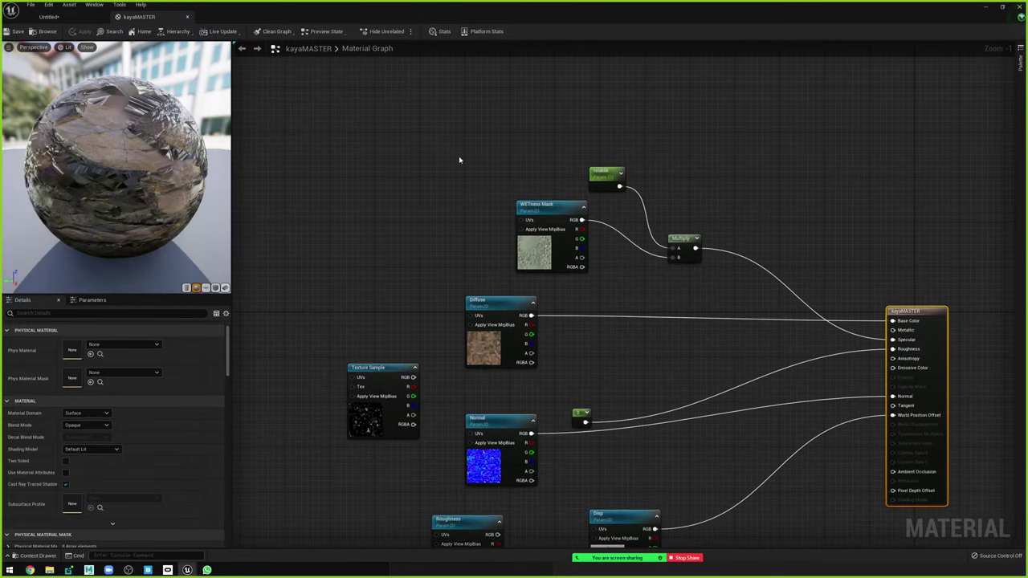
right_click_drag(461, 158, 428, 239)
right_click(477, 176)
scroll(589, 248, "down", 3)
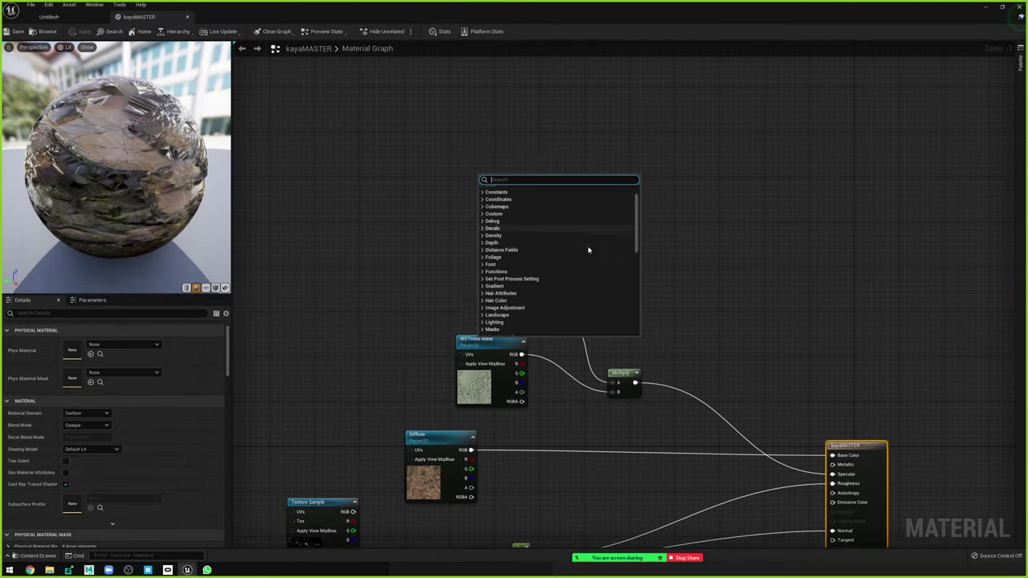
scroll(564, 271, "down", 4)
scroll(544, 286, "down", 4)
scroll(514, 249, "up", 3)
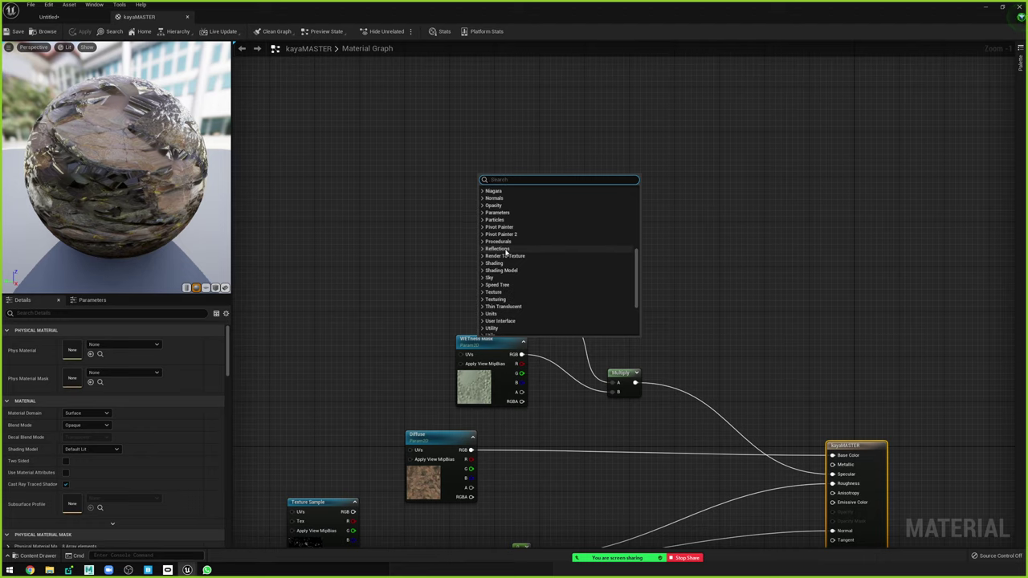
scroll(530, 257, "up", 4)
scroll(562, 265, "up", 3)
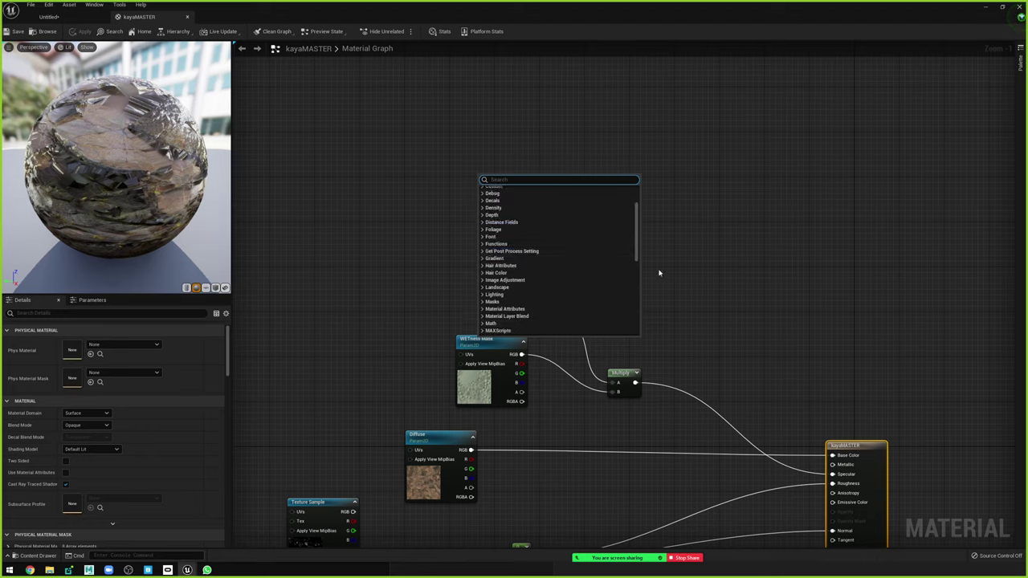
Briefly bring Maya to the front, then return to the Unreal material graph.
left_click(88, 569)
left_click(132, 534)
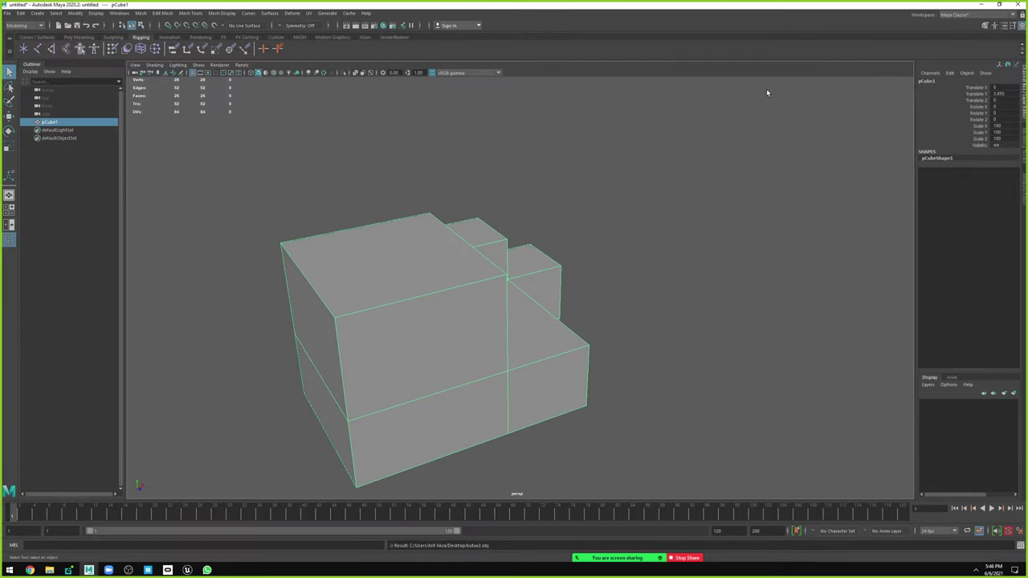
left_click(980, 8)
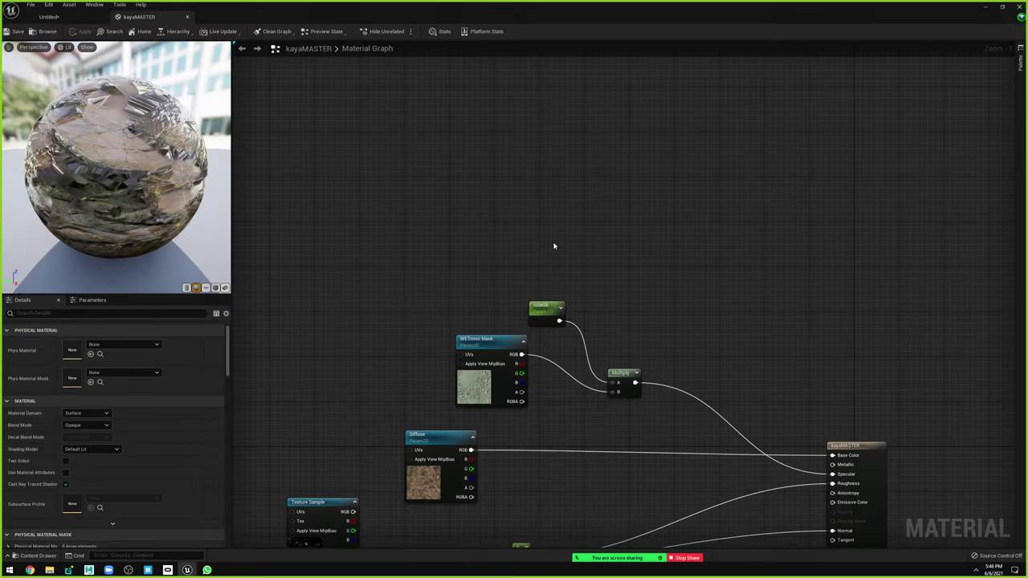
Box-select the stray Texture Sample node at the bottom and delete it.
right_click(592, 219)
scroll(608, 328, "down", 3)
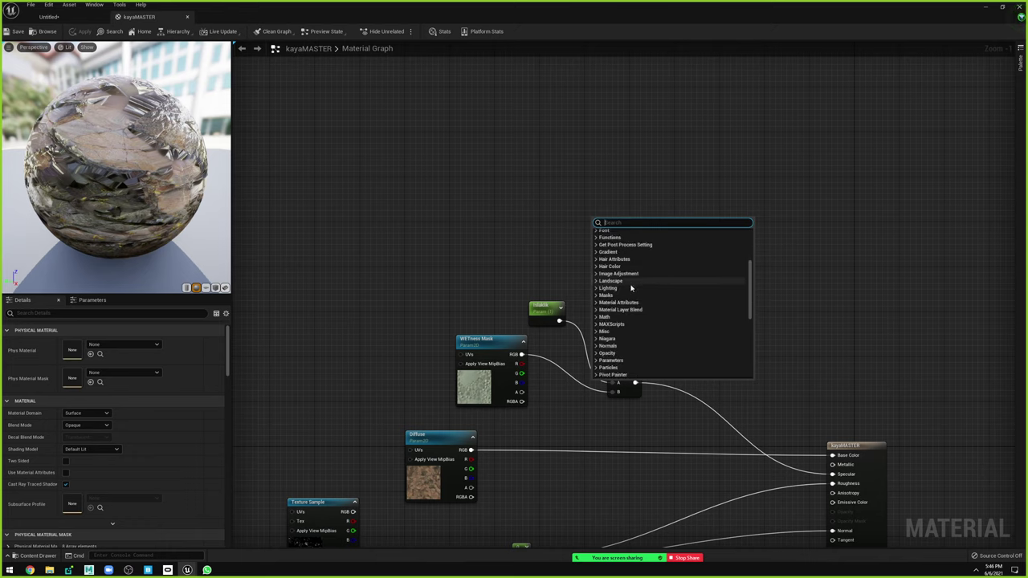
scroll(602, 293, "down", 3)
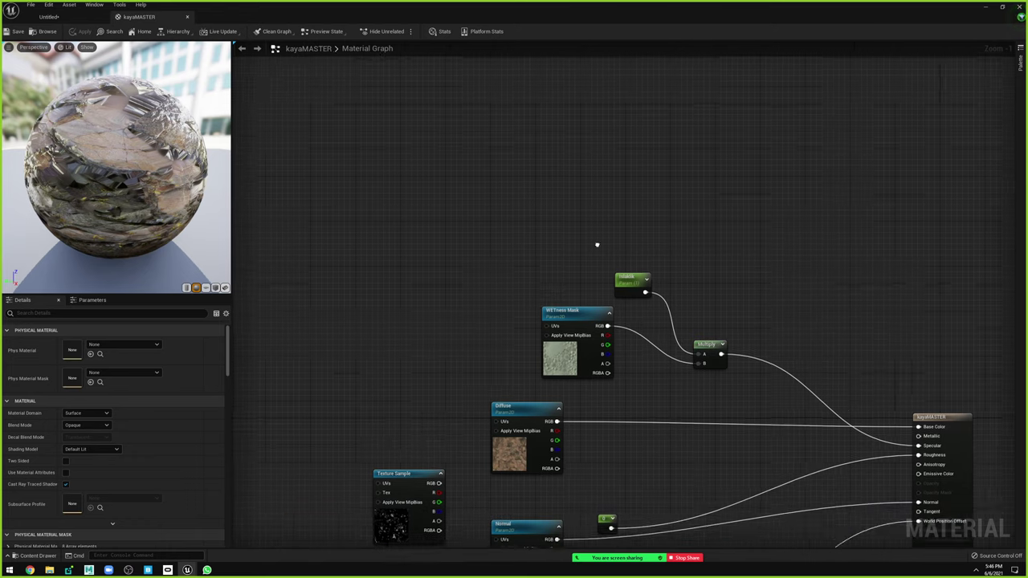
right_click_drag(525, 257, 504, 343)
left_click_drag(504, 344, 456, 410)
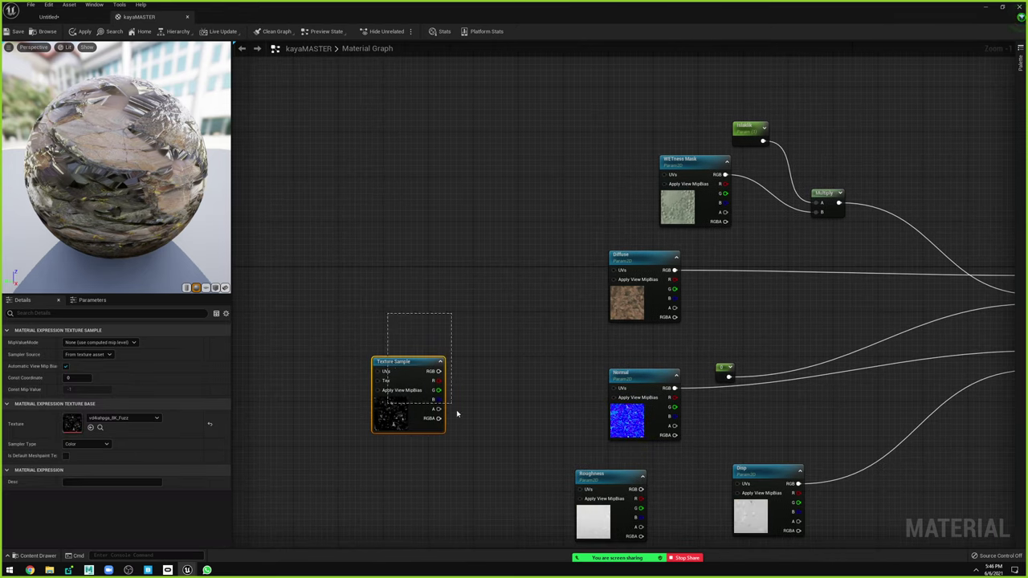
key("Delete")
mouse_move(512, 296)
right_mouse_down()
mouse_move(471, 299)
mouse_move(407, 266)
right_mouse_up()
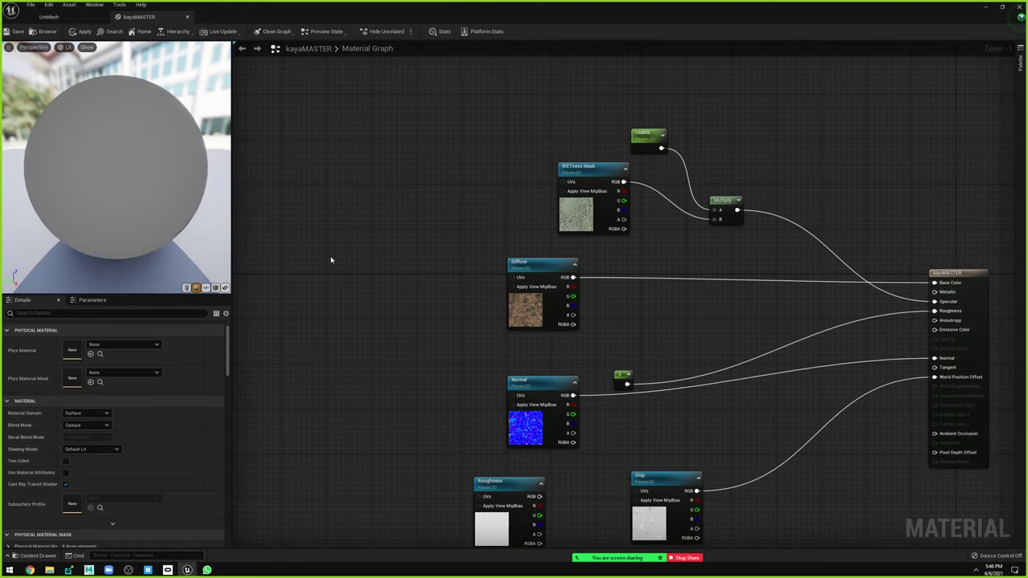
Add a TextureCoordinate node and wire it into the Diffuse texture's UVs.
right_click_drag(348, 287, 413, 295)
right_click(413, 295)
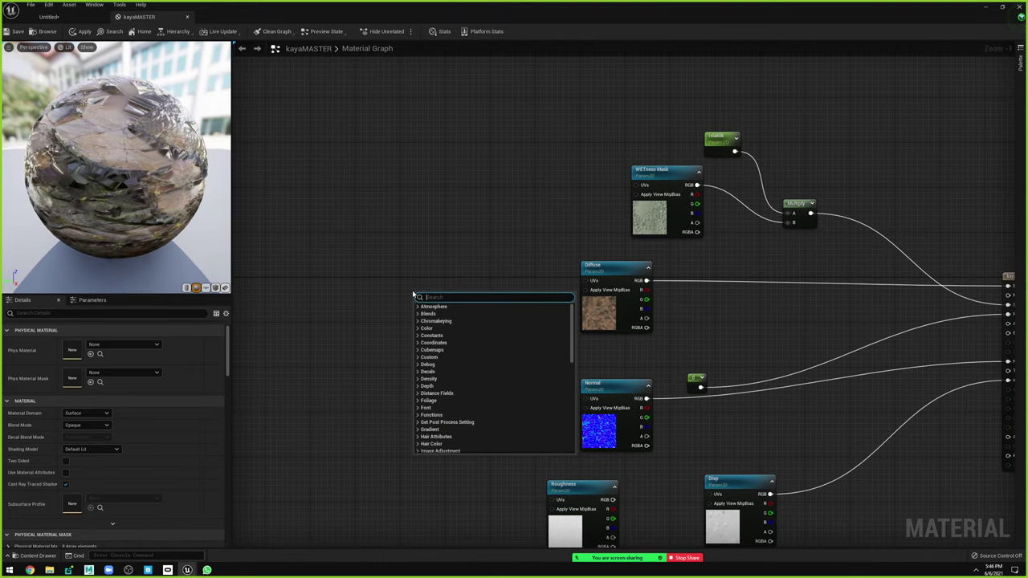
type("coo")
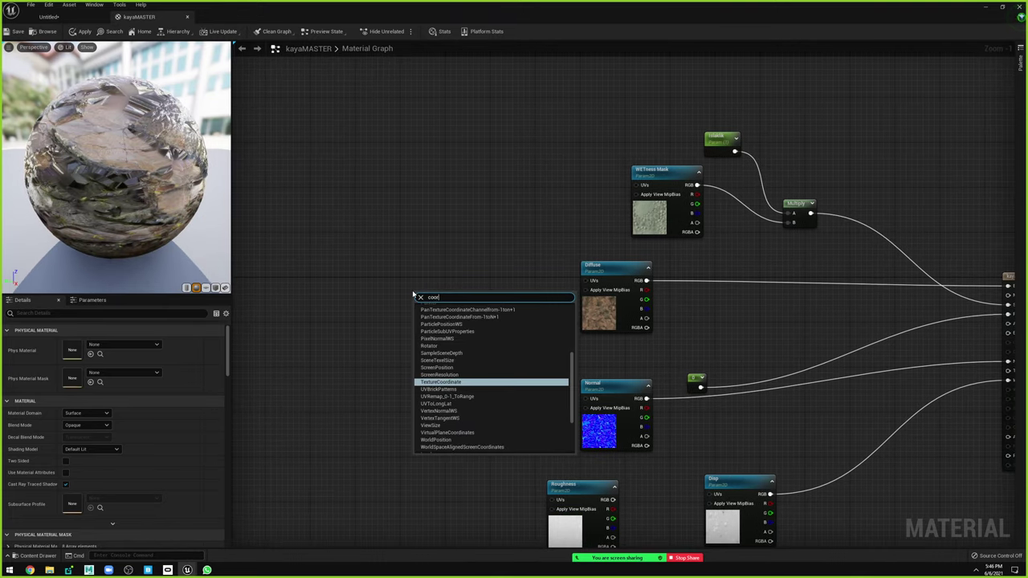
type("r")
left_click(469, 383)
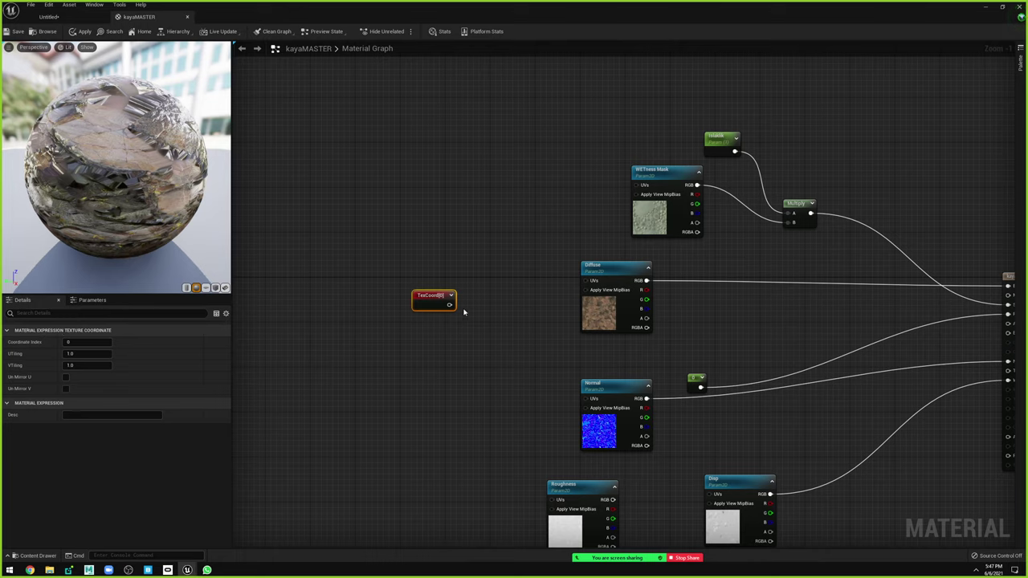
scroll(544, 293, "up", 1)
left_click_drag(598, 277, 555, 277)
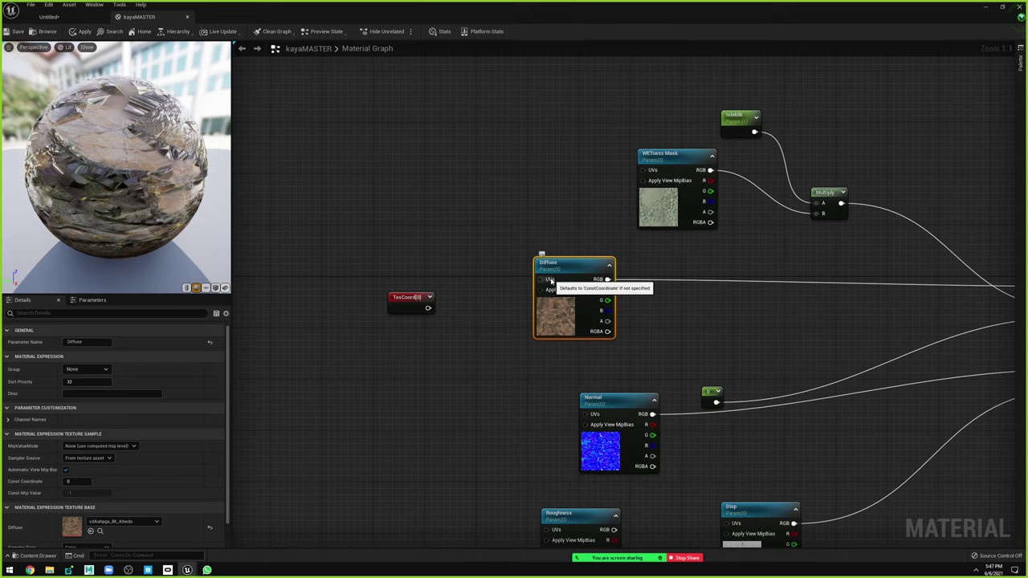
left_click_drag(425, 309, 540, 278)
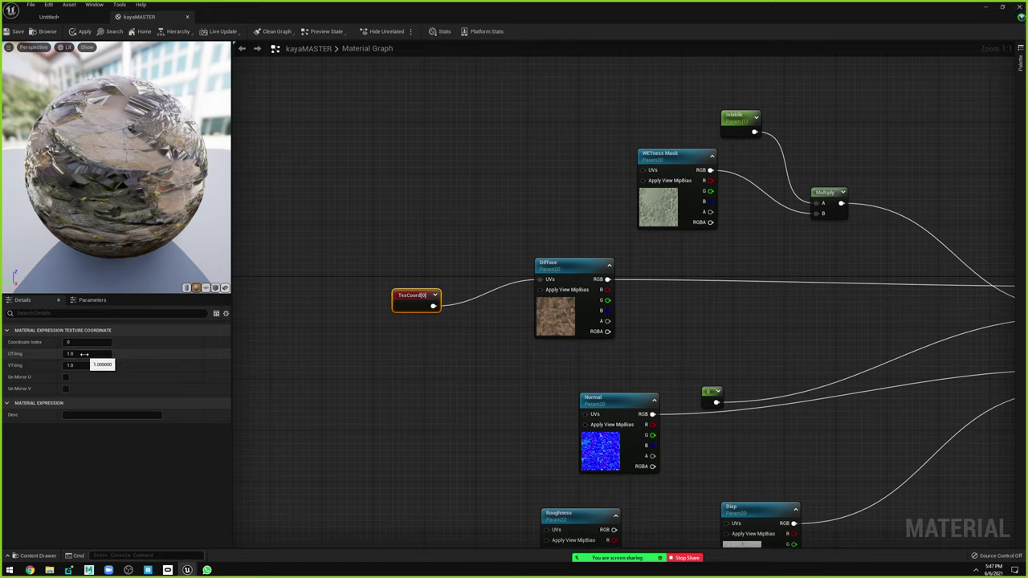
Set the TexCoord UTiling and VTiling to 5 so the rock tiles finer.
left_click(82, 353)
type("5")
key("Tab")
type("5")
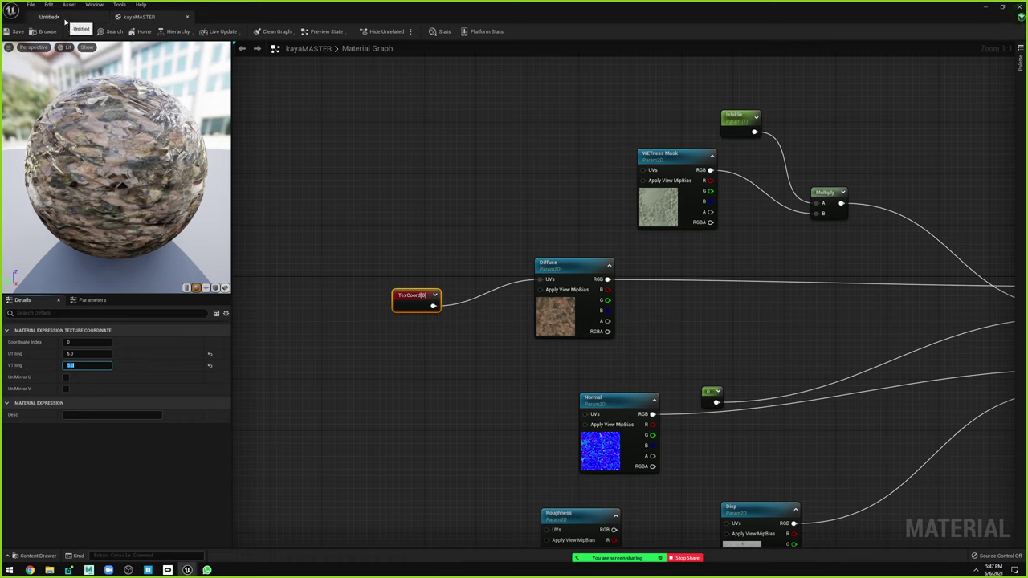
left_click_drag(424, 294, 384, 308)
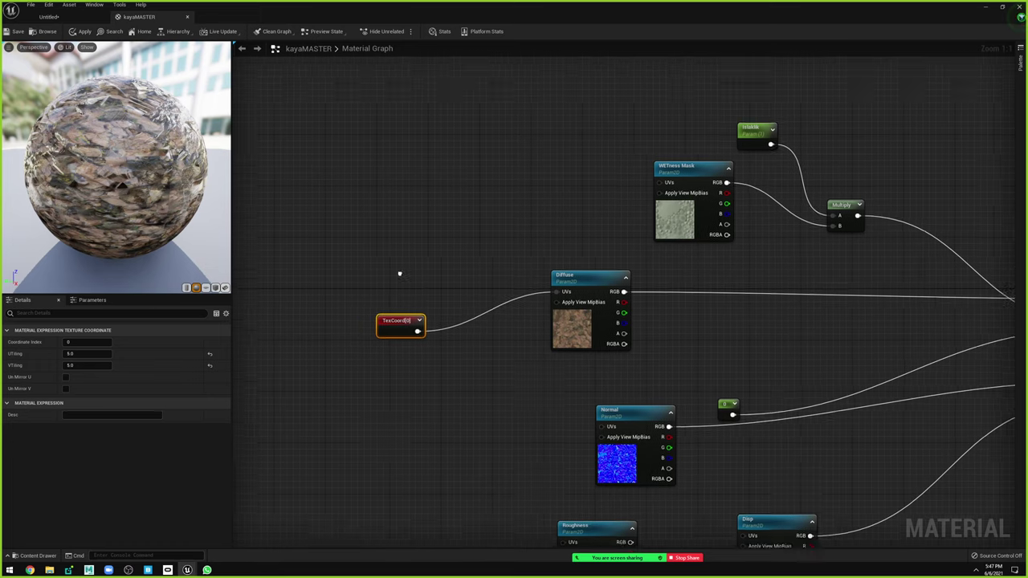
right_click_drag(383, 307, 466, 296)
Add a Panner node and set TexCoord U and V tiling back to 1.0.
right_click(424, 260)
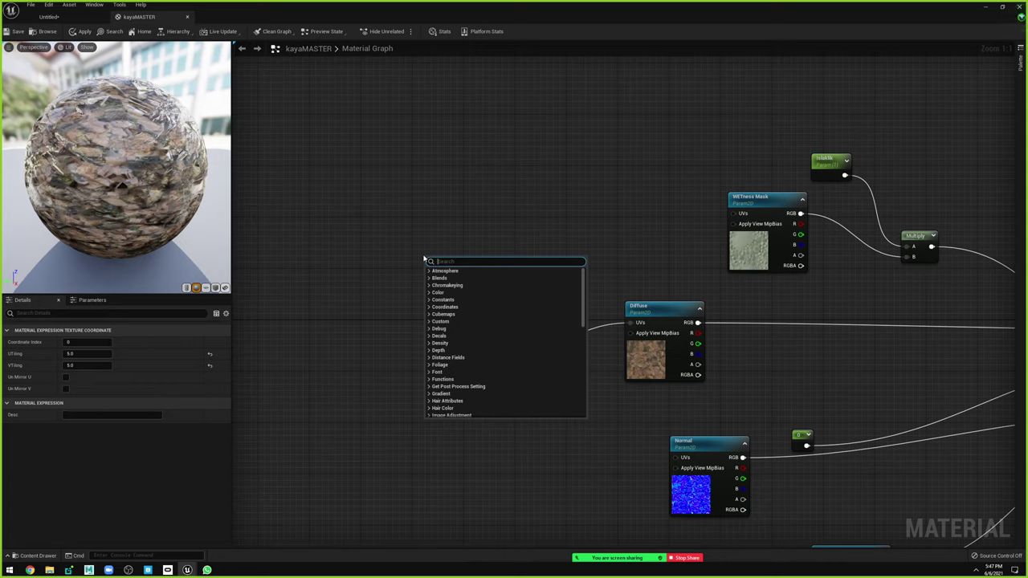
type("panner")
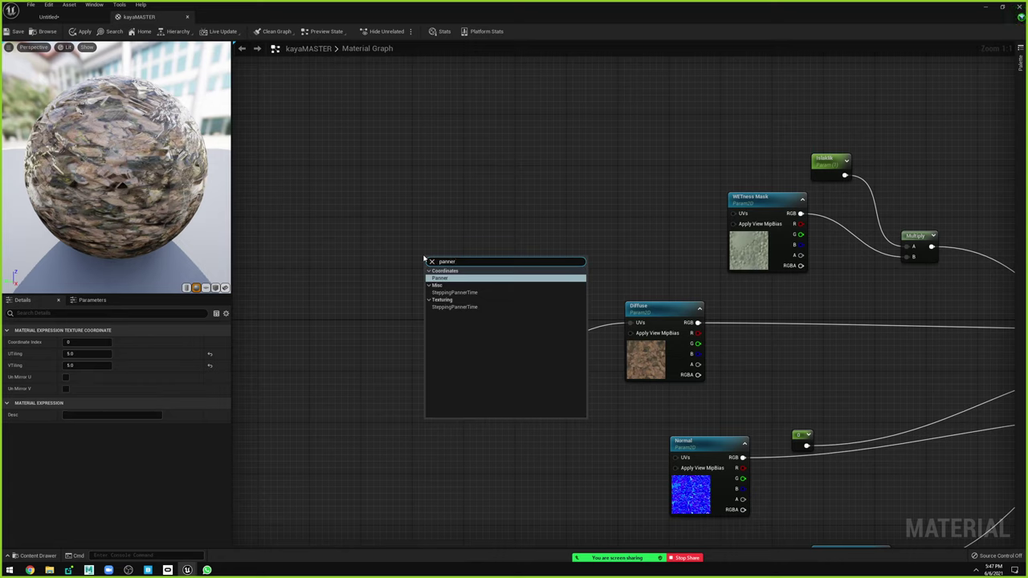
left_click(446, 279)
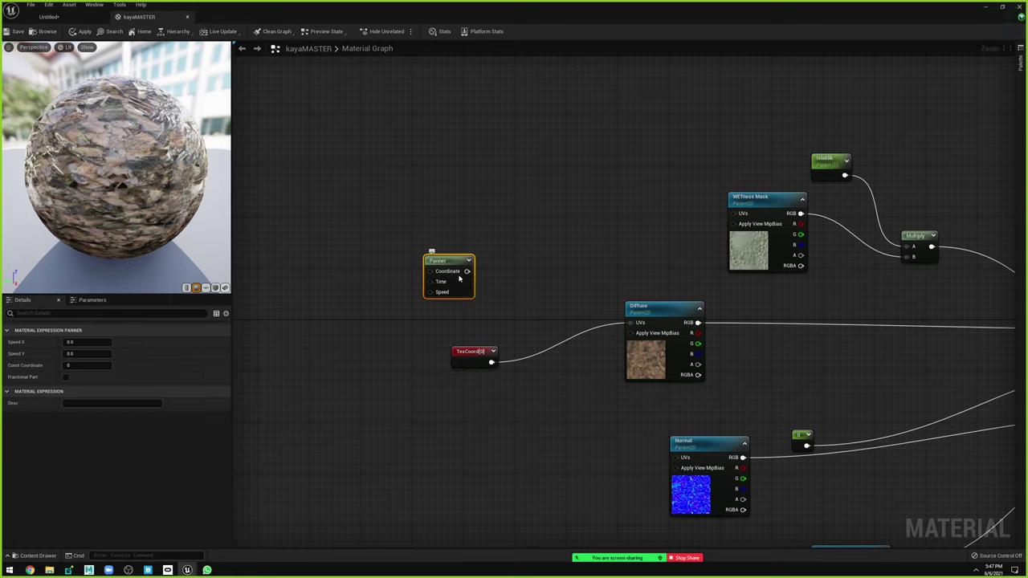
left_click_drag(488, 362, 361, 368)
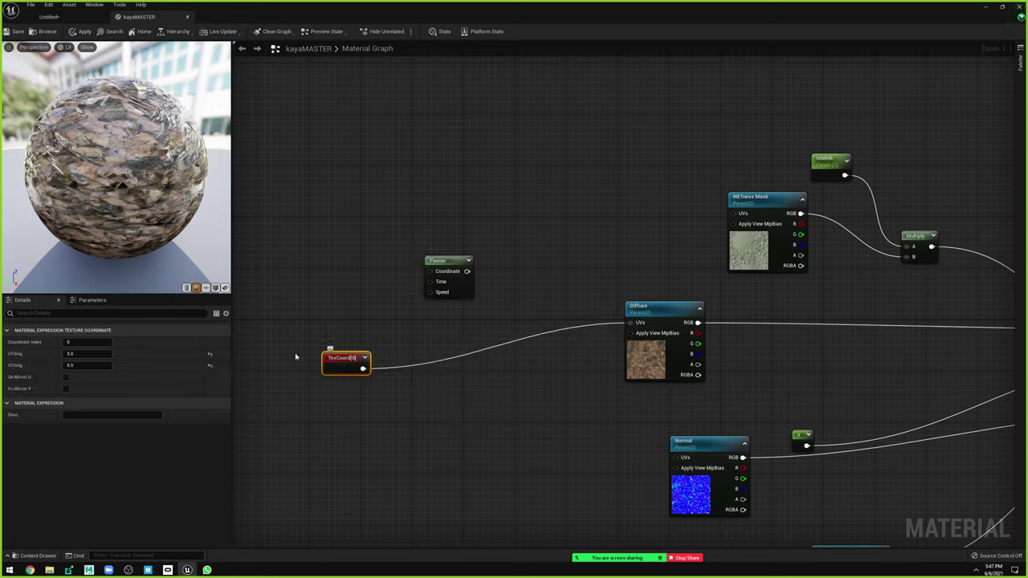
left_click(86, 353)
type("1")
key("Tab")
type("1")
key("Return")
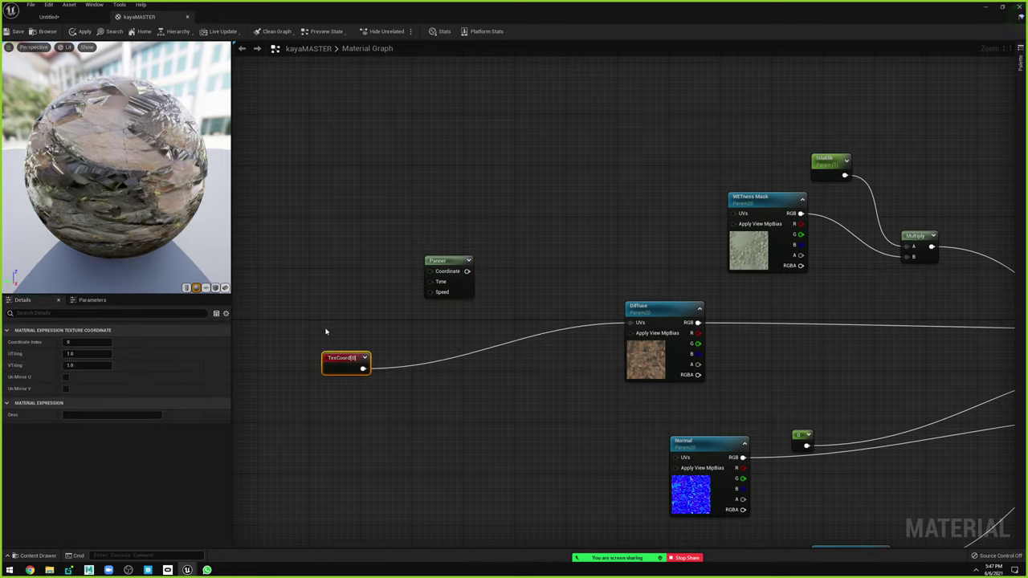
Route TexCoord through the Panner into Diffuse UVs with Speed X 0.2, then save kayaMASTER.
left_click(326, 332)
left_click_drag(363, 369, 431, 271)
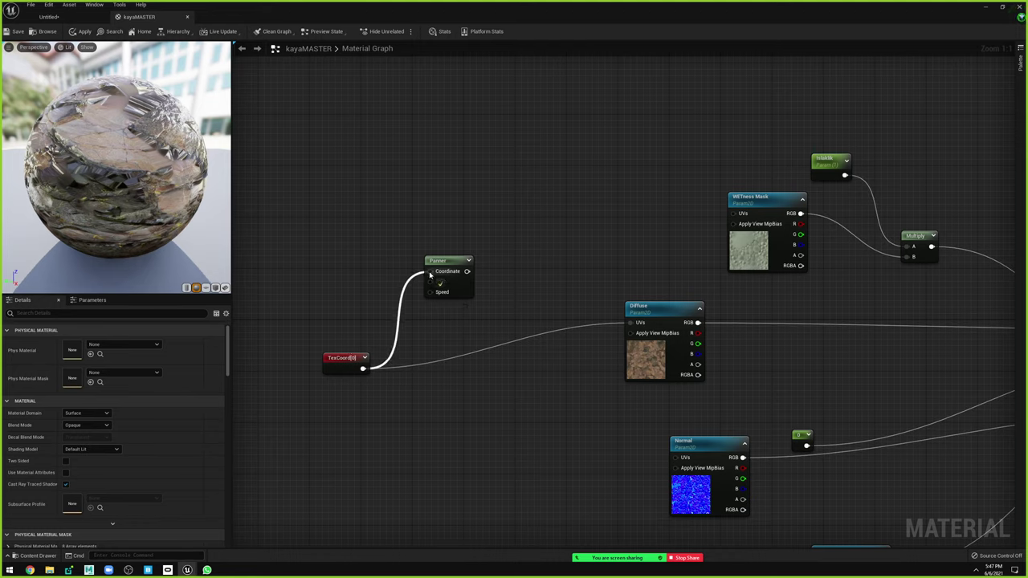
left_click(474, 289)
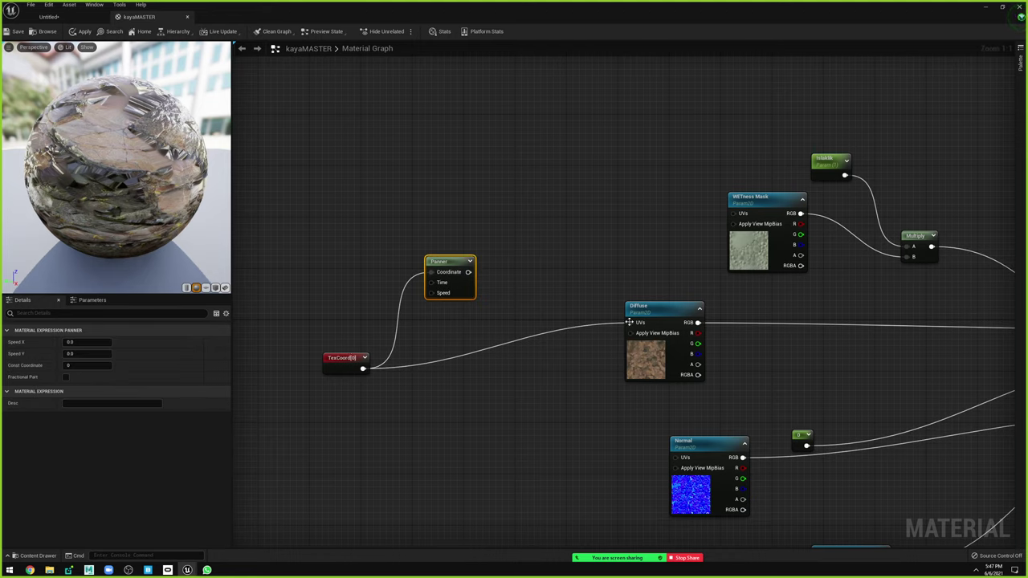
left_click(630, 322, "alt")
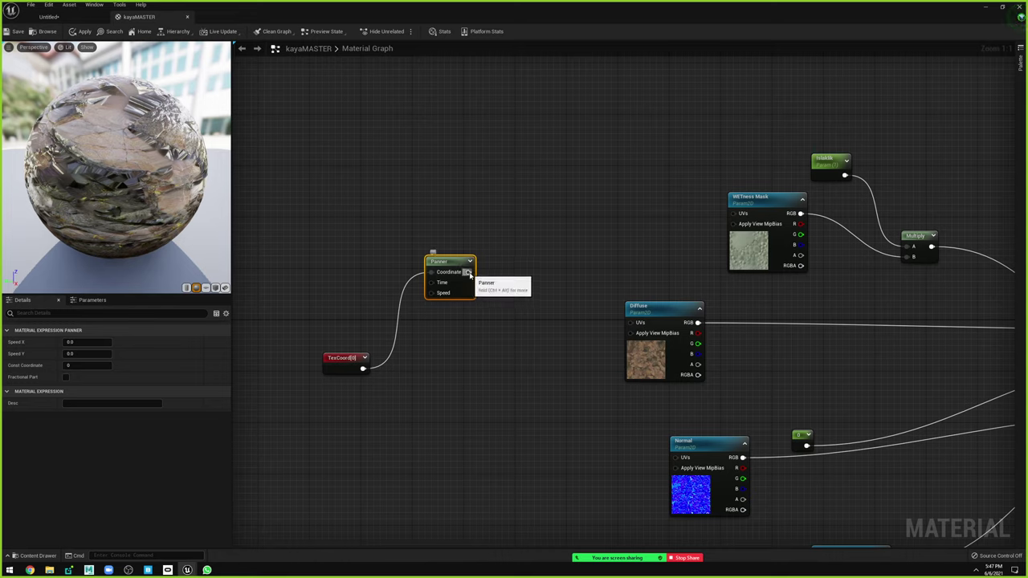
left_click_drag(468, 271, 629, 323)
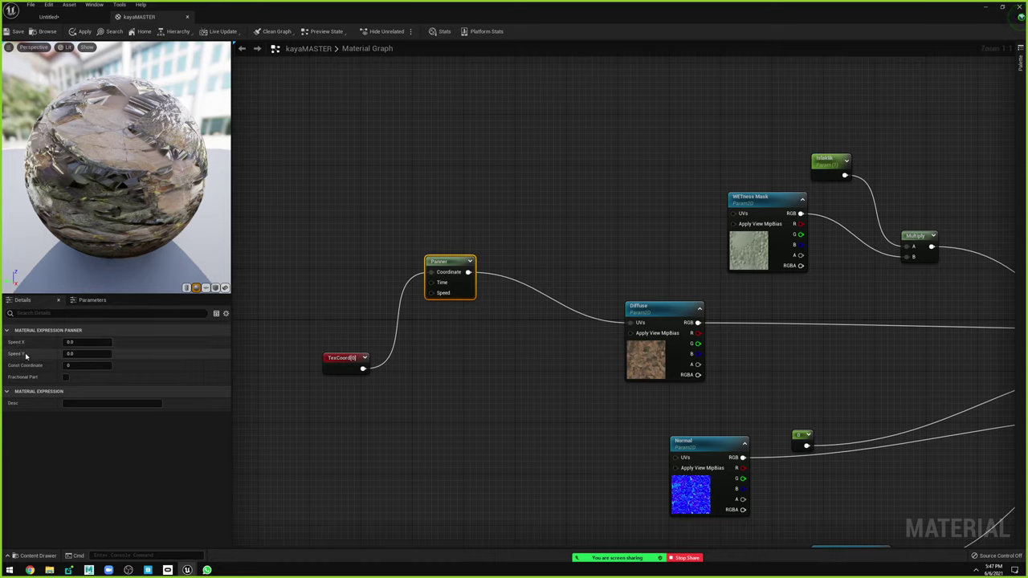
type("0.2")
key("Return")
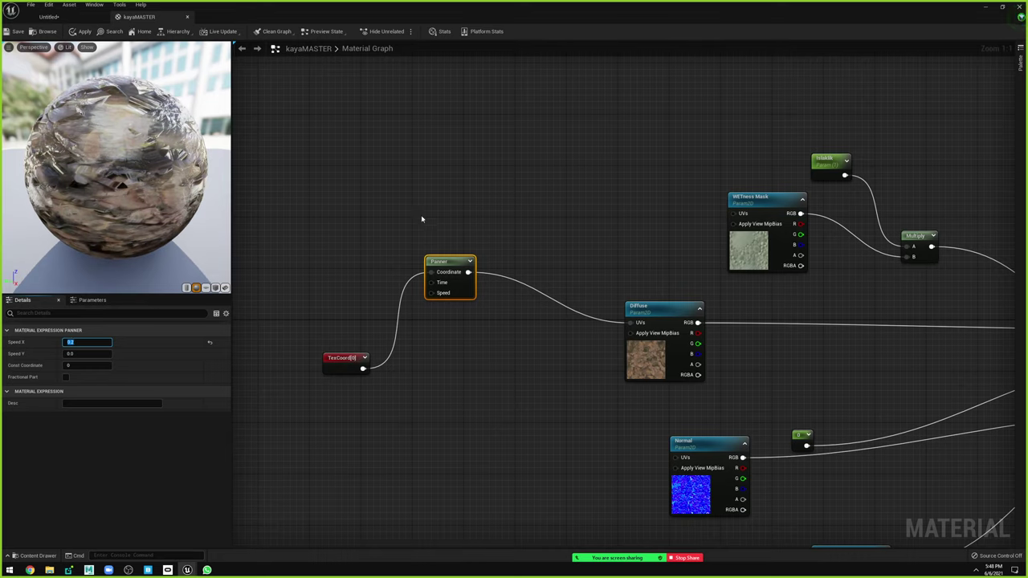
left_click(655, 308)
right_click_drag(655, 307, 574, 255)
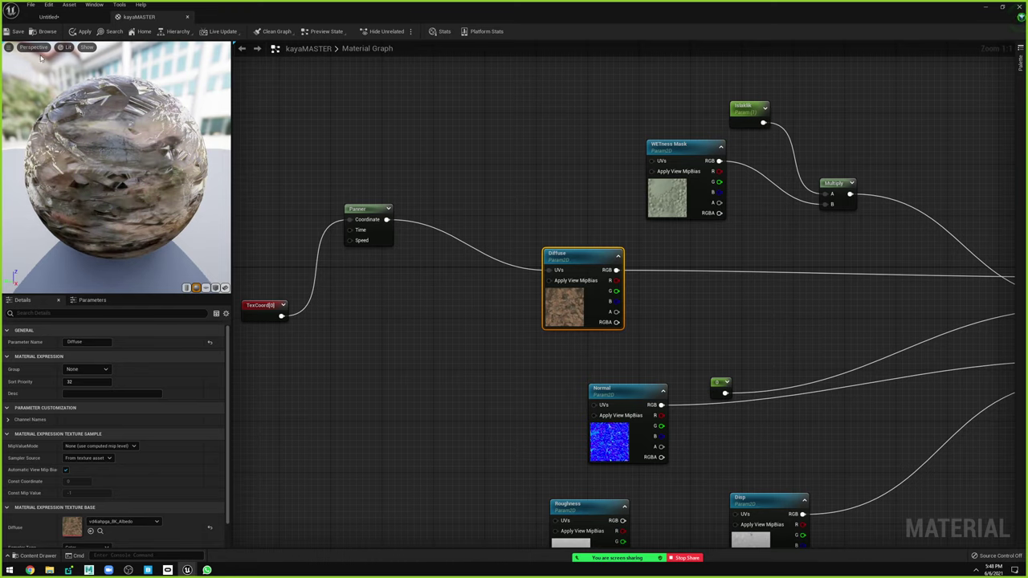
left_click(15, 31)
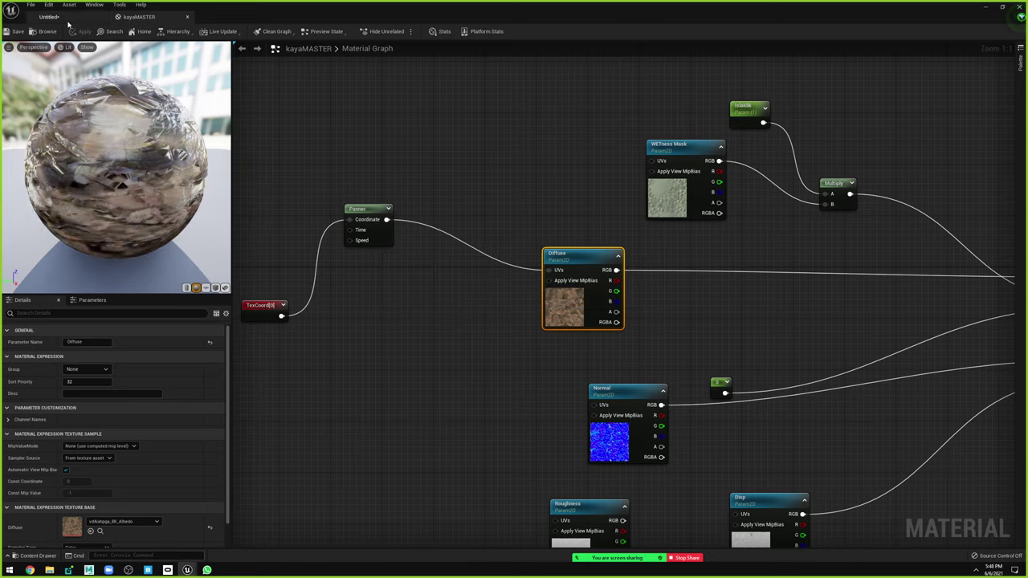
left_click(49, 16)
left_click_drag(459, 200, 596, 203, "alt")
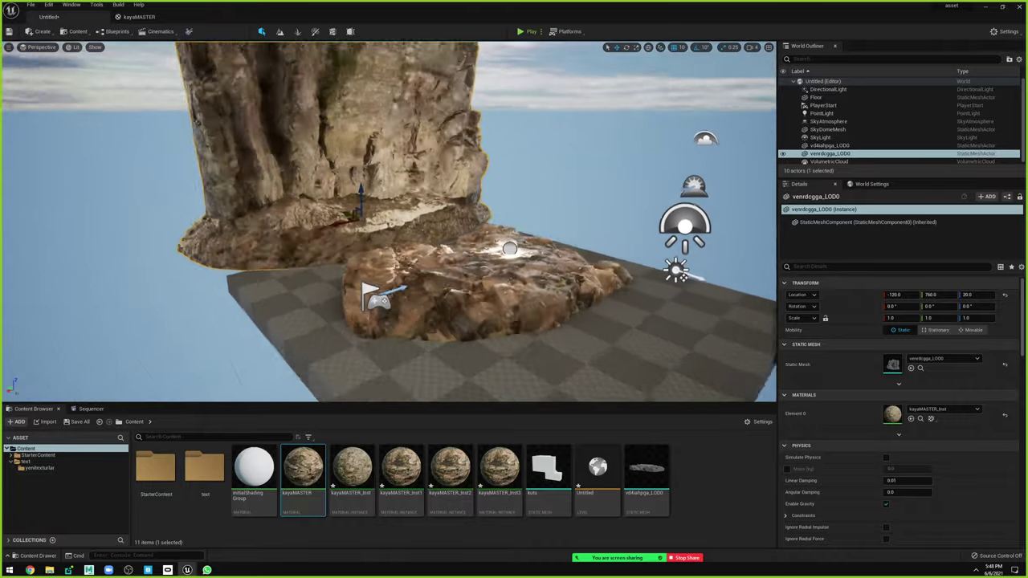
left_click(596, 203)
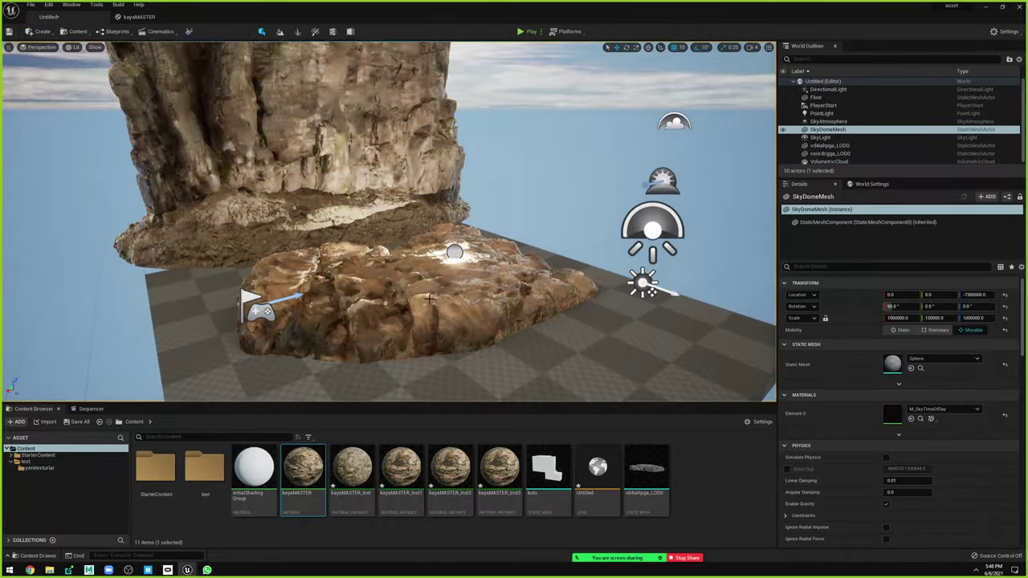
mouse_move(452, 237)
left_mouse_down("alt")
mouse_move(465, 249)
mouse_move(513, 251)
left_mouse_up("alt")
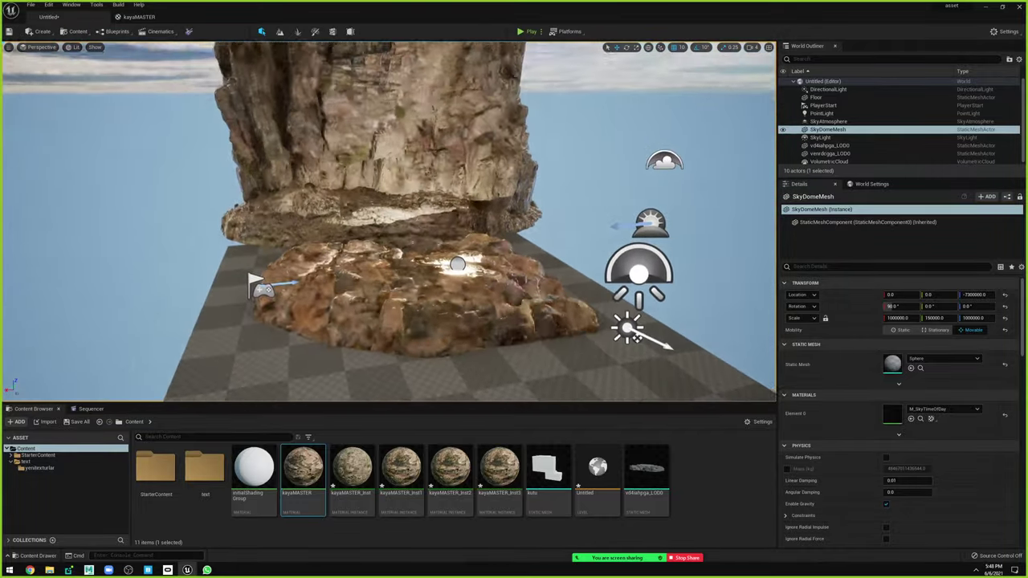
scroll(400, 319, "up", 5)
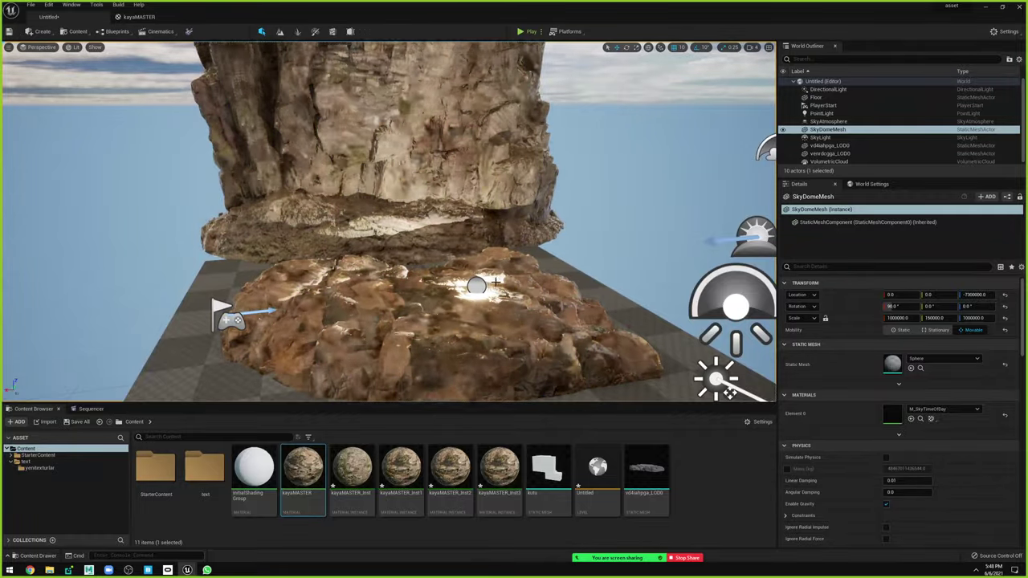
scroll(486, 282, "down", 5)
left_click_drag(485, 283, 485, 266, "alt")
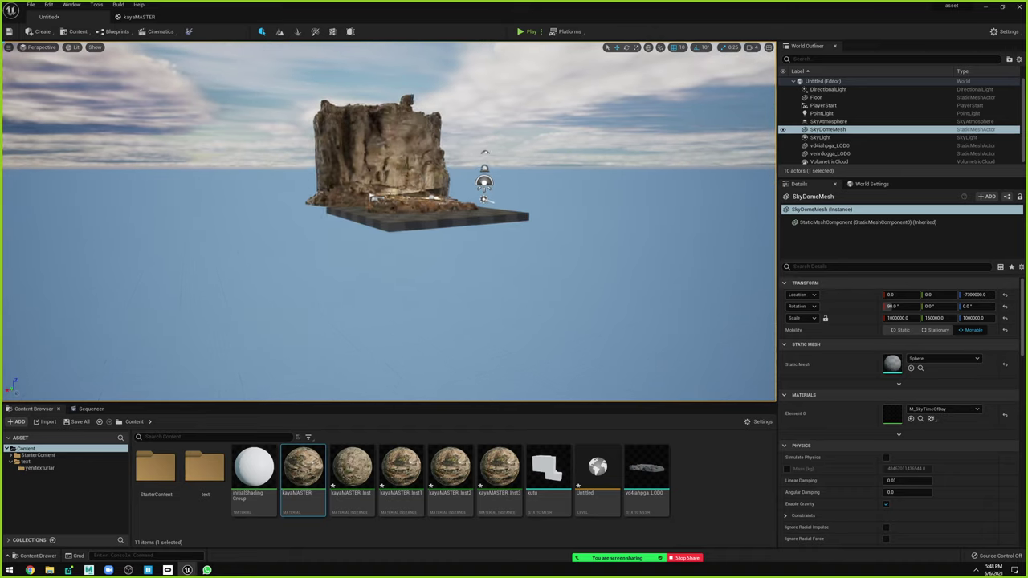
left_click_drag(493, 154, 489, 157, "alt")
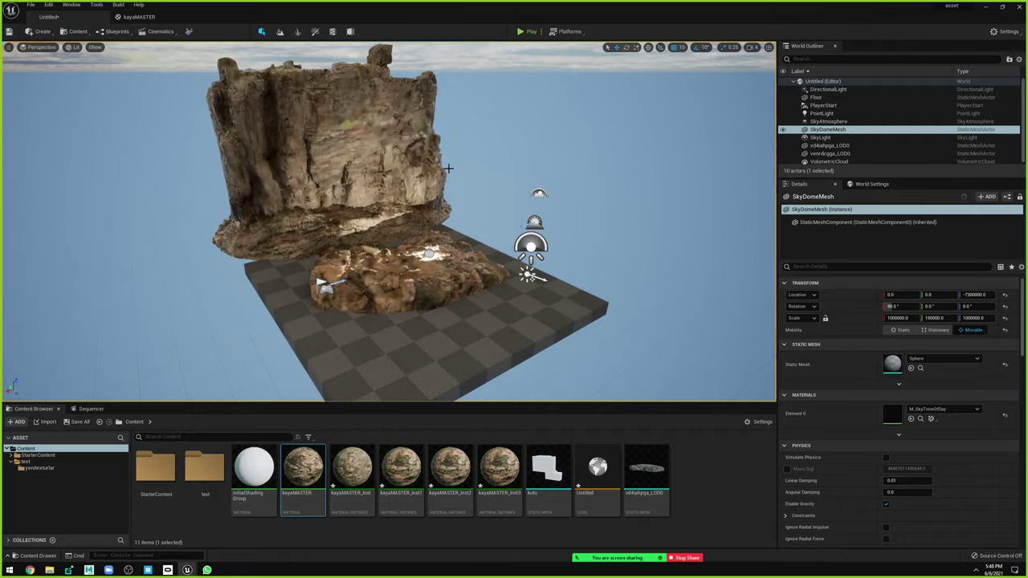
left_click(426, 157)
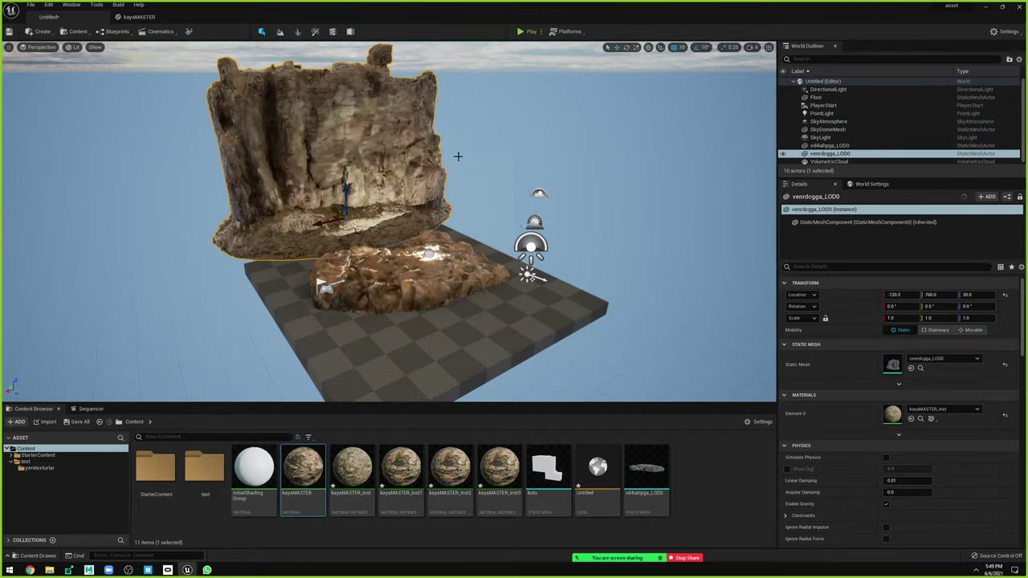
scroll(498, 129, "up", 3)
left_click(509, 94)
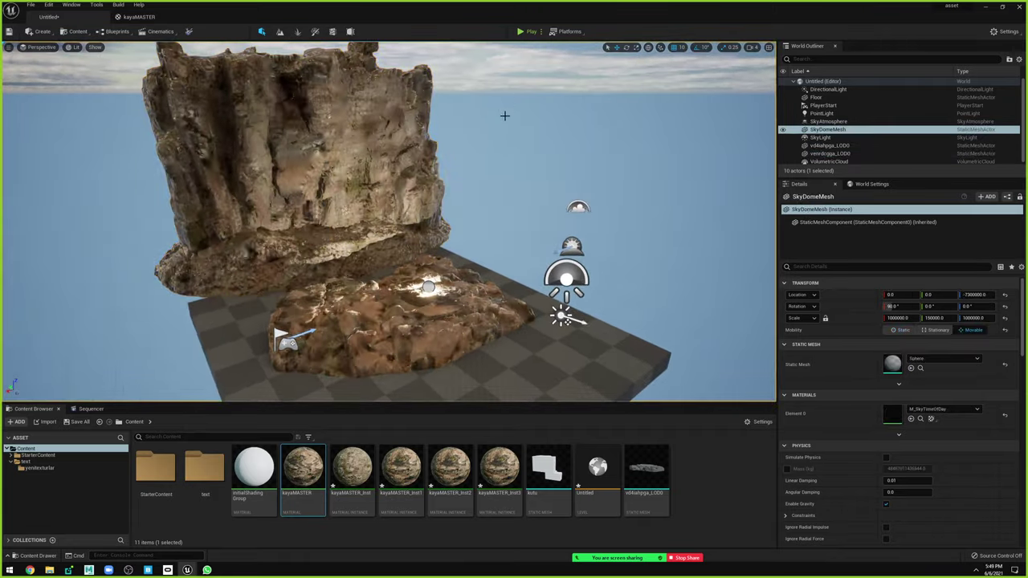
left_click_drag(505, 115, 397, 197)
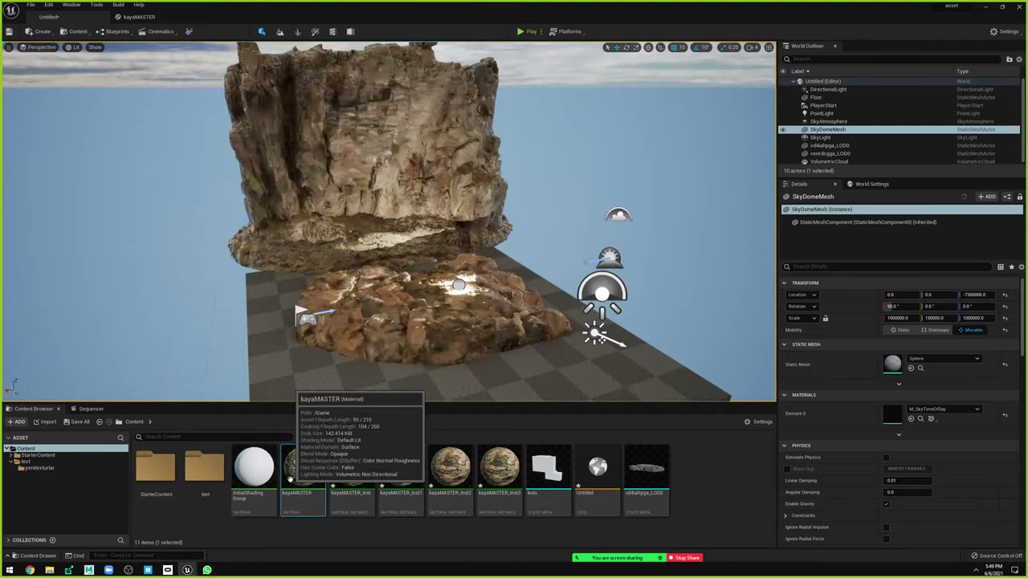
double_click(303, 469)
Pull a wire from the Diffuse RGB output to create an Add node taking it as input A.
scroll(332, 459, "up", 1)
right_click_drag(551, 332, 544, 255)
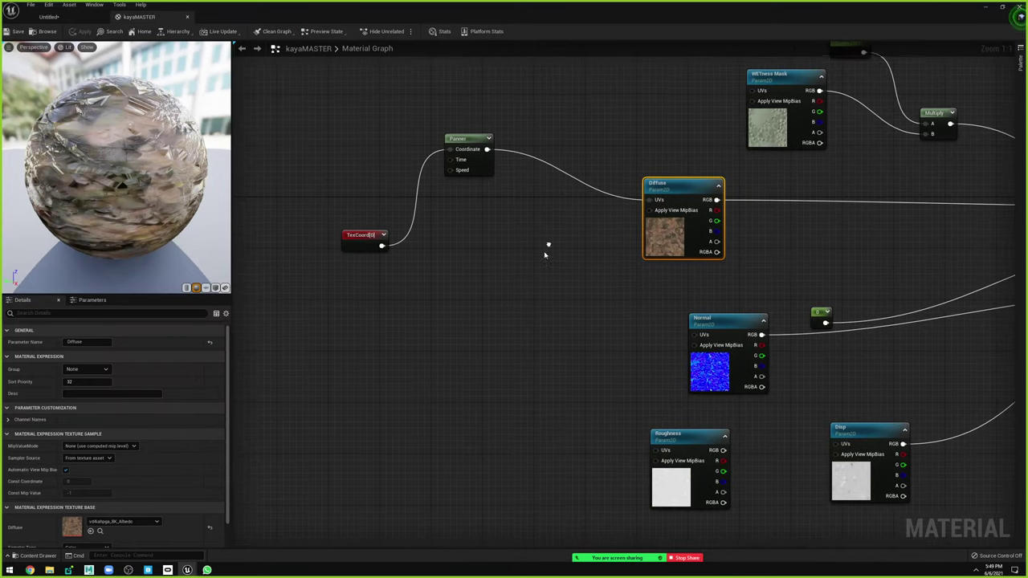
right_click(481, 314)
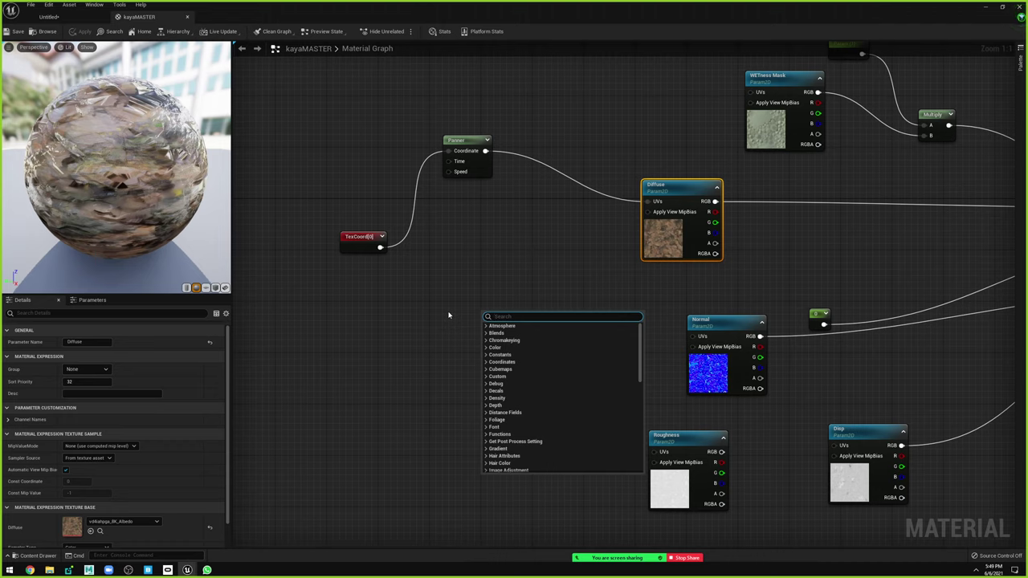
left_click(498, 255)
right_click_drag(798, 246, 625, 280)
right_click_drag(542, 234, 514, 212)
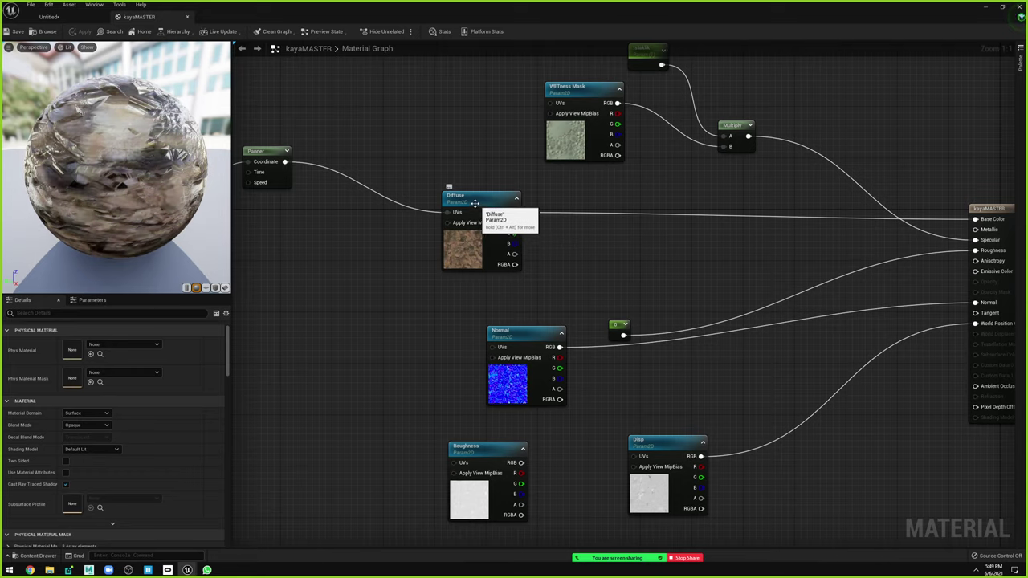
left_click(469, 240)
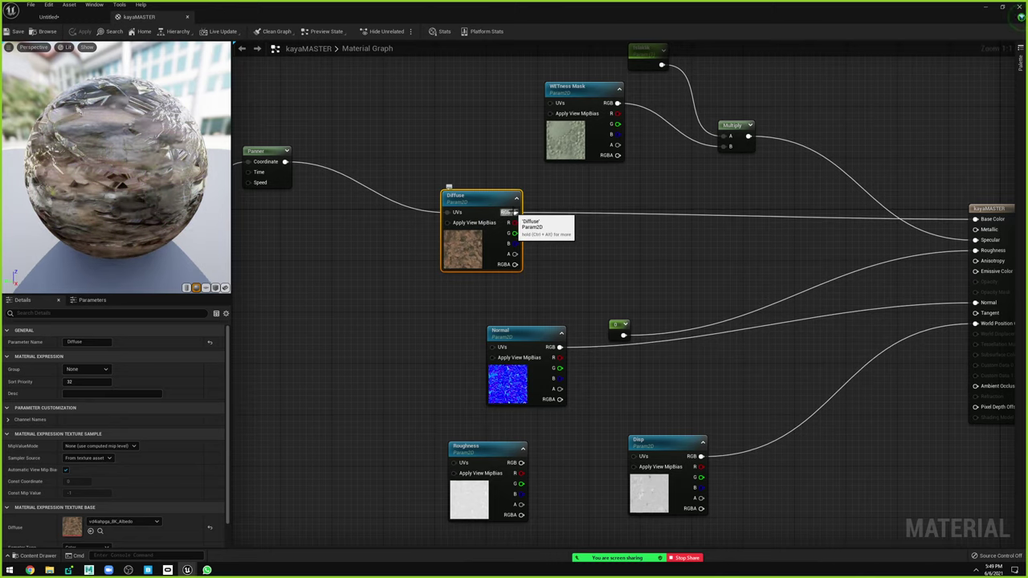
left_click_drag(514, 212, 612, 231)
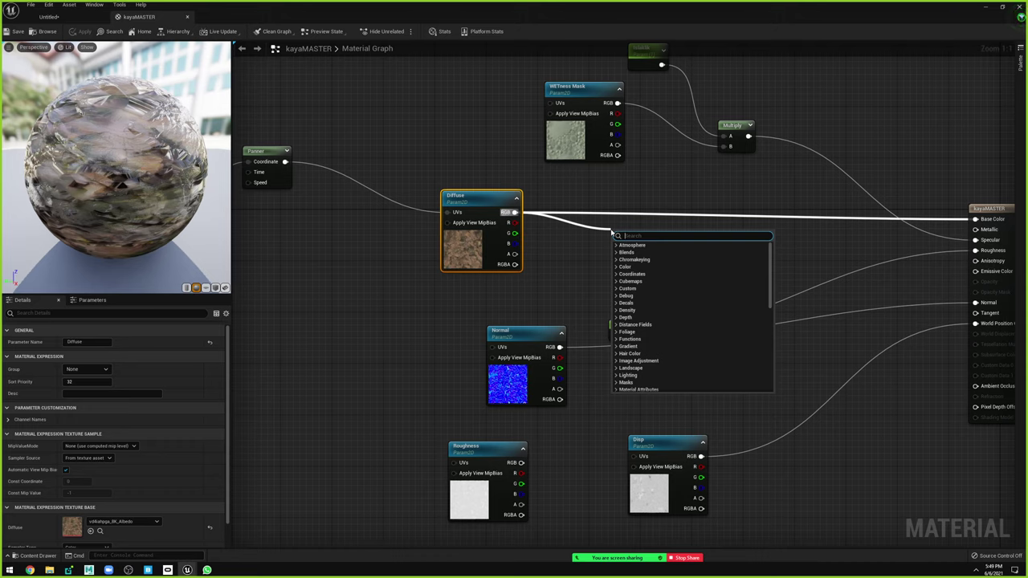
type("add")
key("Return")
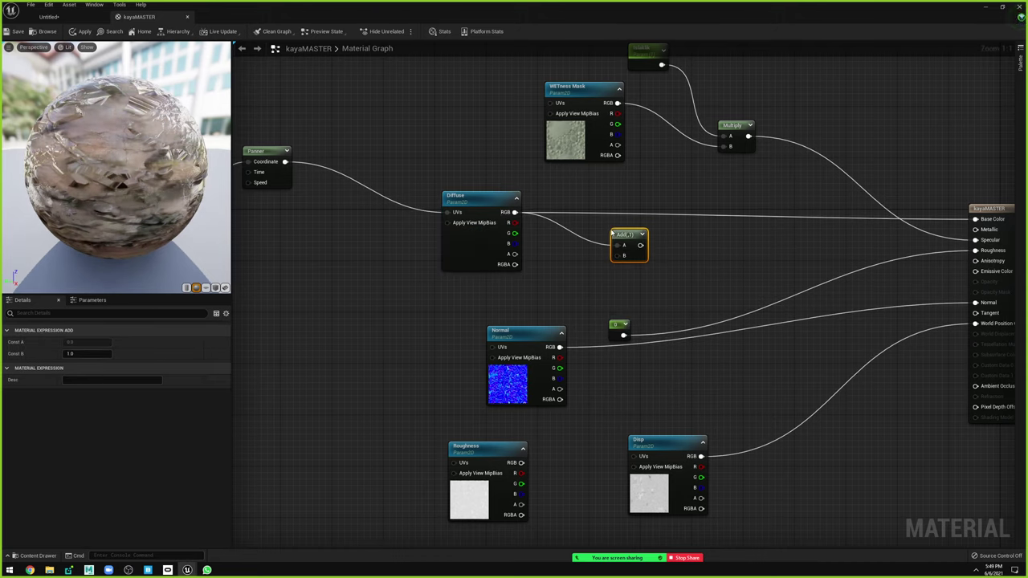
right_click_drag(611, 233, 573, 273)
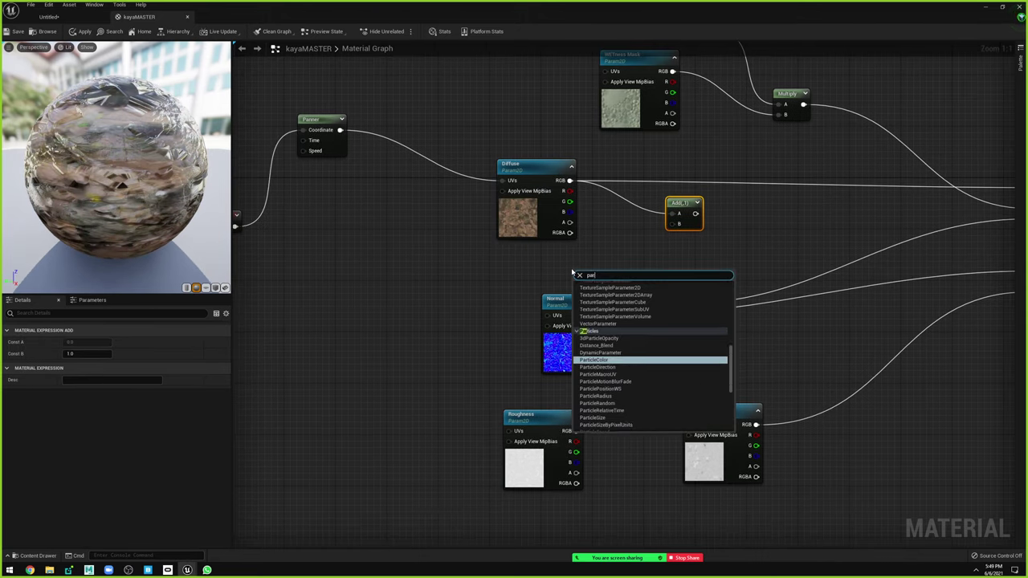
Create and then delete an unwanted texture parameter node, moving the Normal node lower.
type("parametrer")
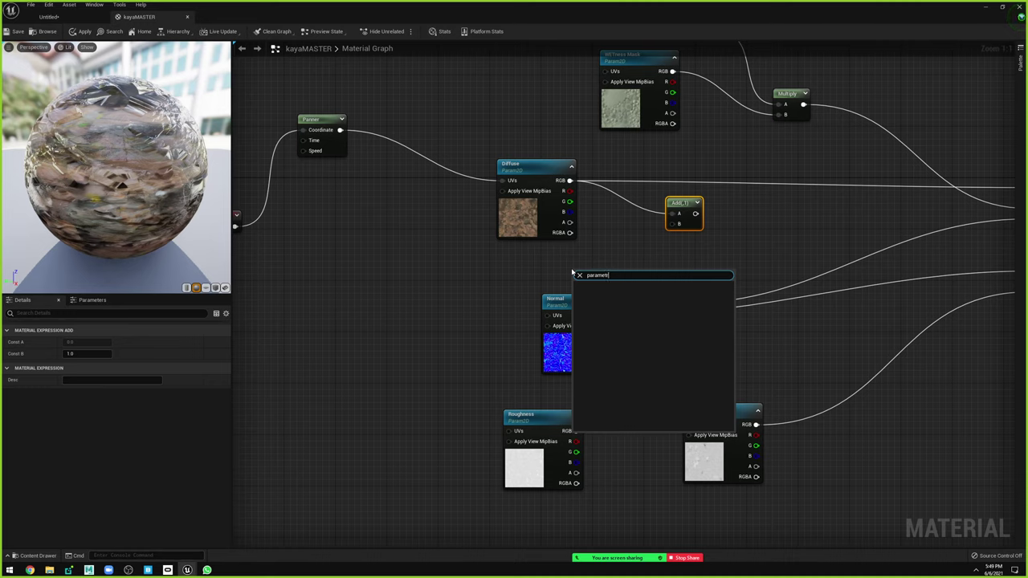
key("BackSpace")
key("BackSpace")
key("Return")
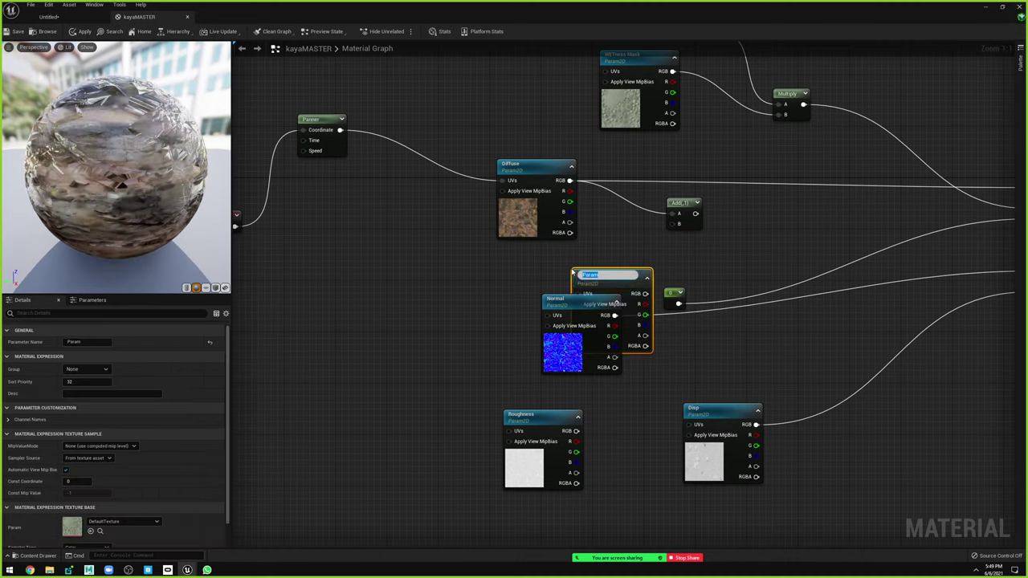
left_click_drag(562, 299, 575, 363)
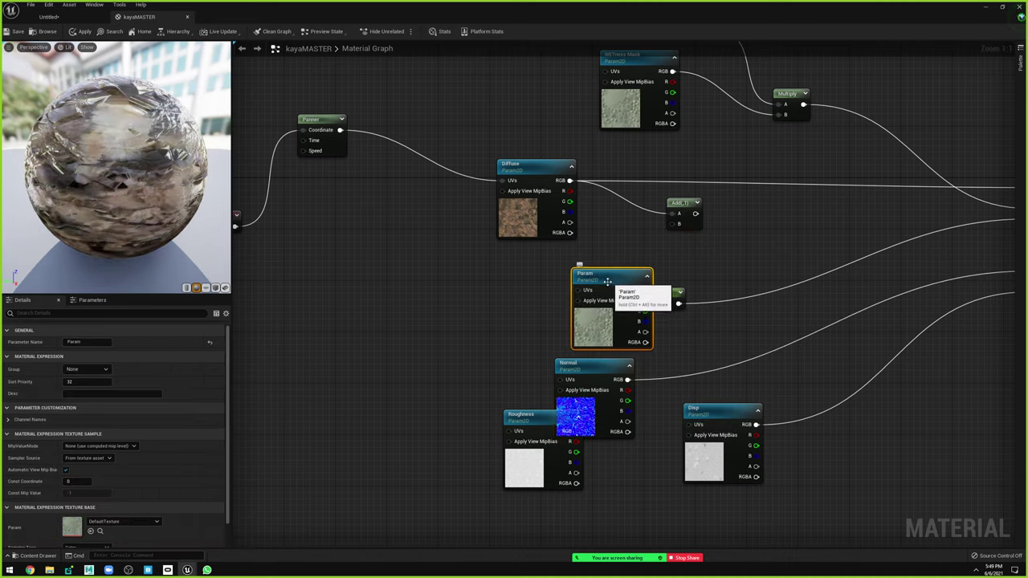
left_click(606, 284)
key("Delete")
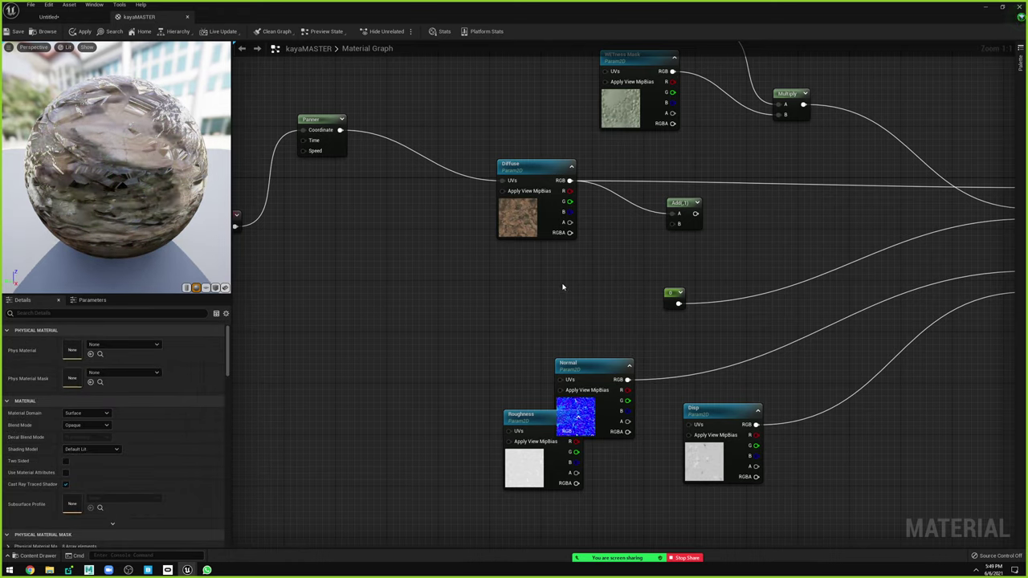
Place a Constant node with value 0 below the Diffuse texture.
right_click_drag(562, 287, 573, 290)
left_click(568, 296)
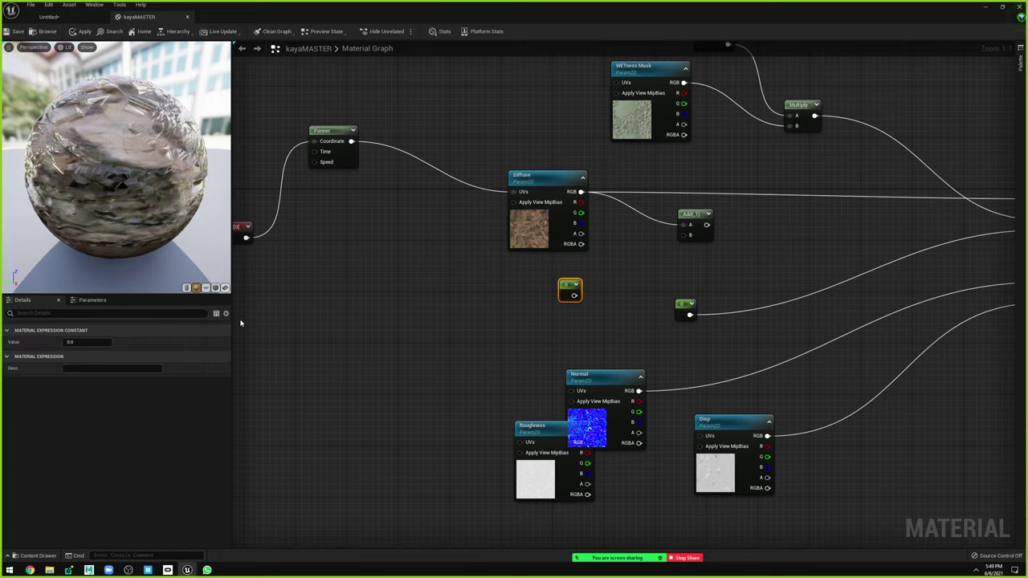
left_click(496, 312)
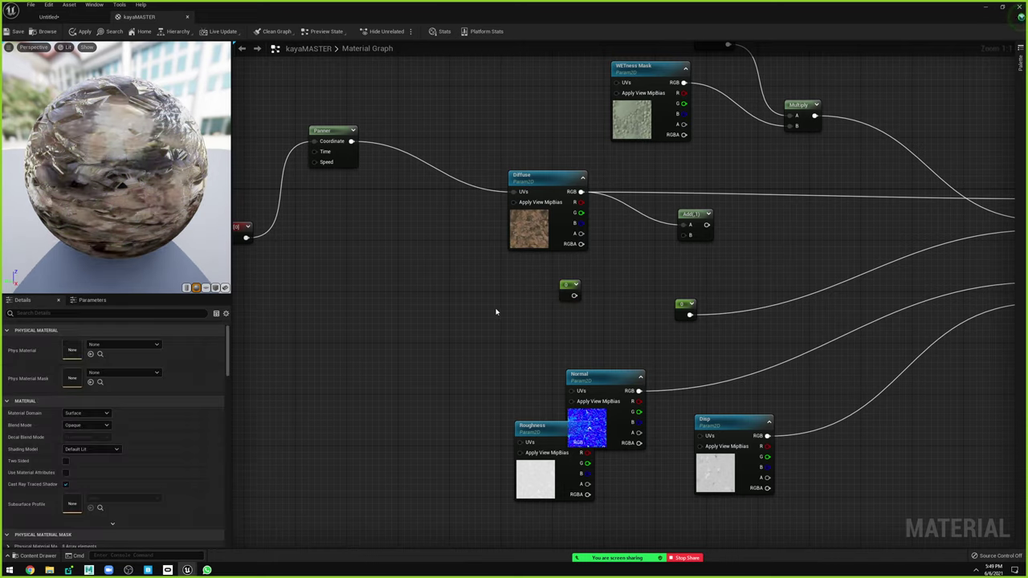
Add a black Constant3Vector colour node and delete the single-value Constant.
left_click(437, 313)
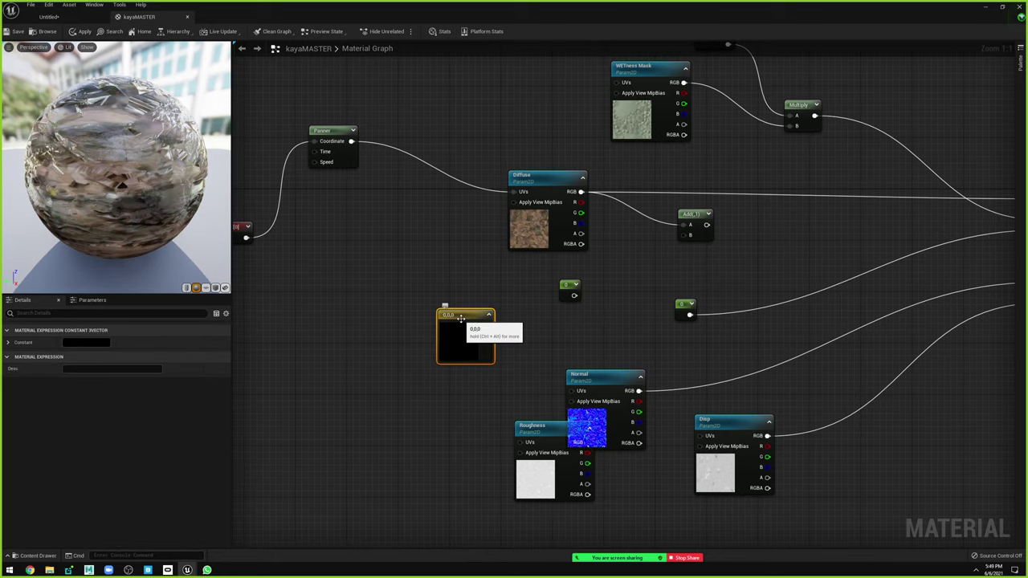
left_click(80, 343)
left_click(156, 415)
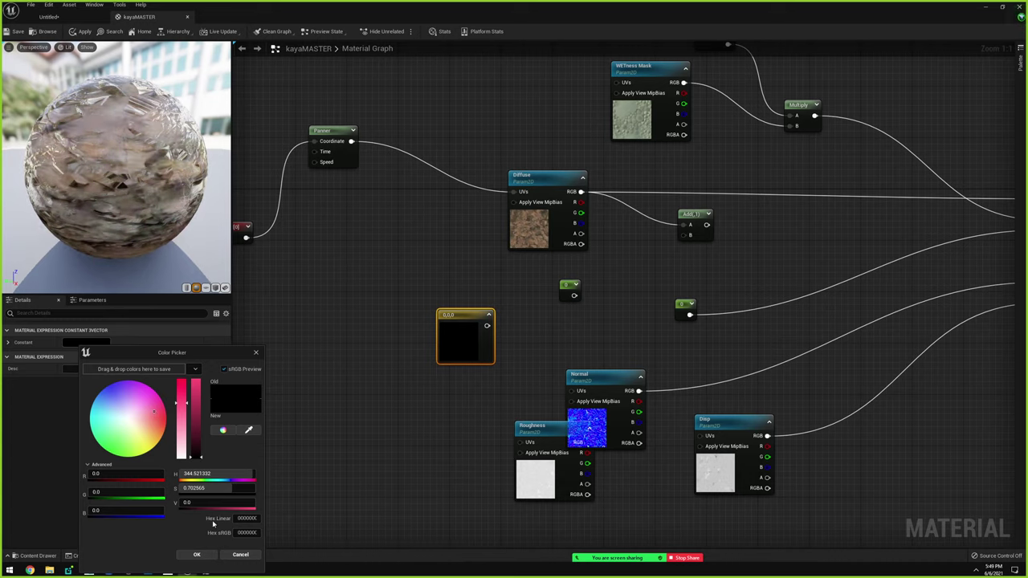
left_click(233, 556)
left_click(568, 285)
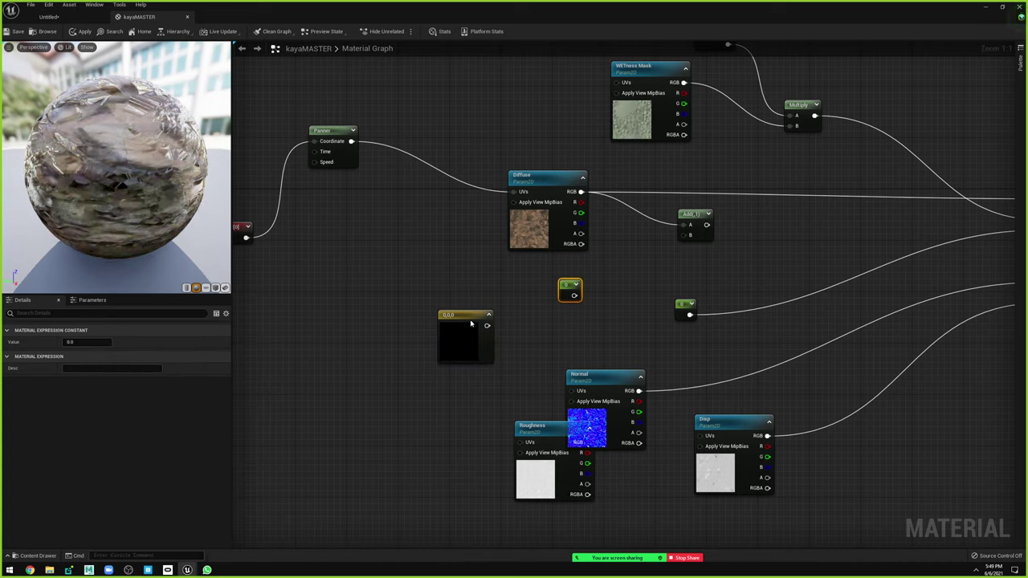
key("Delete")
left_click_drag(459, 316, 491, 313)
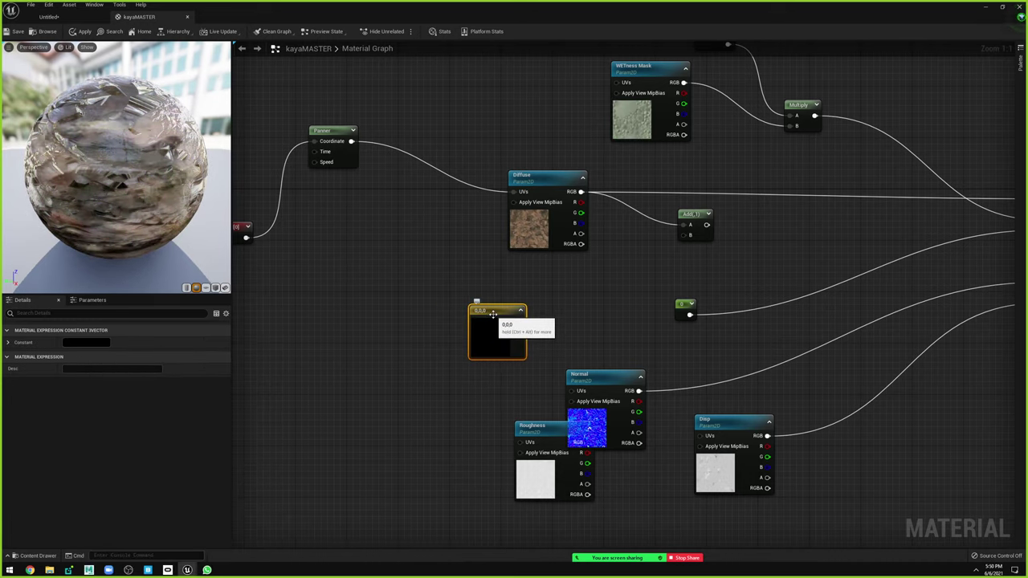
Convert the colour constant to a parameter named Tint and wire it into Add's B input.
right_click(492, 311)
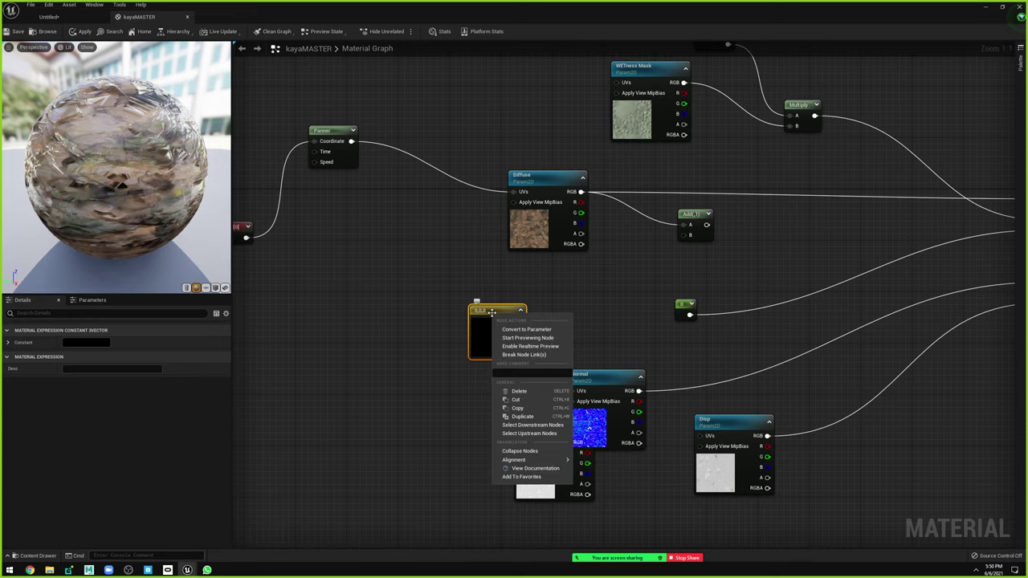
left_click(534, 330)
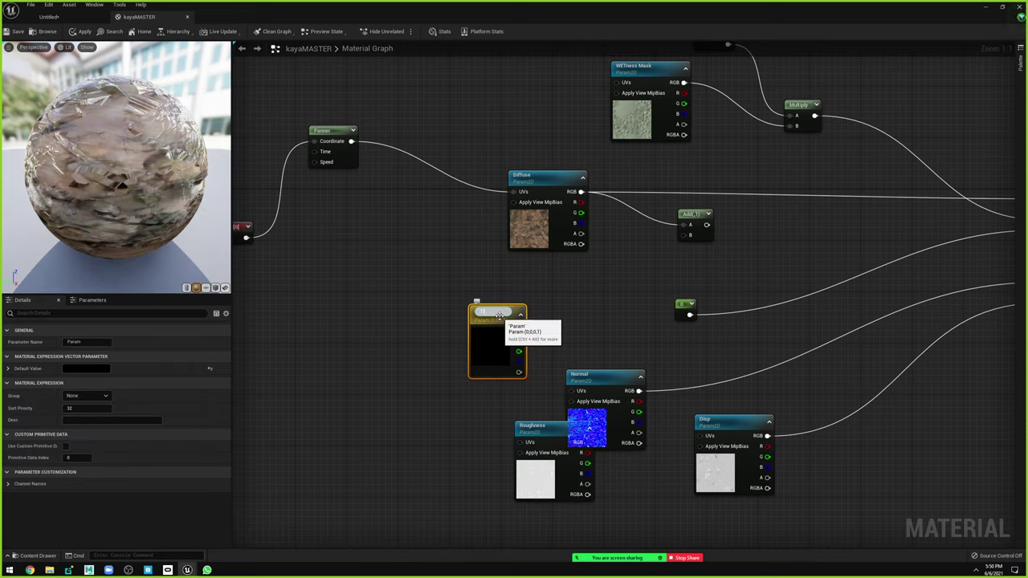
key("Return")
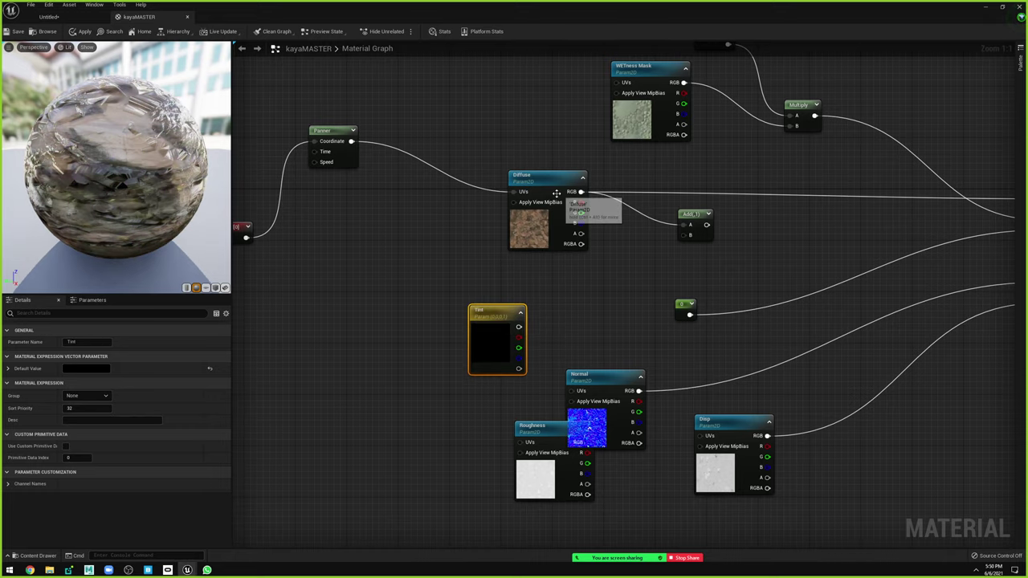
left_click(495, 184)
left_click_drag(496, 184, 481, 178)
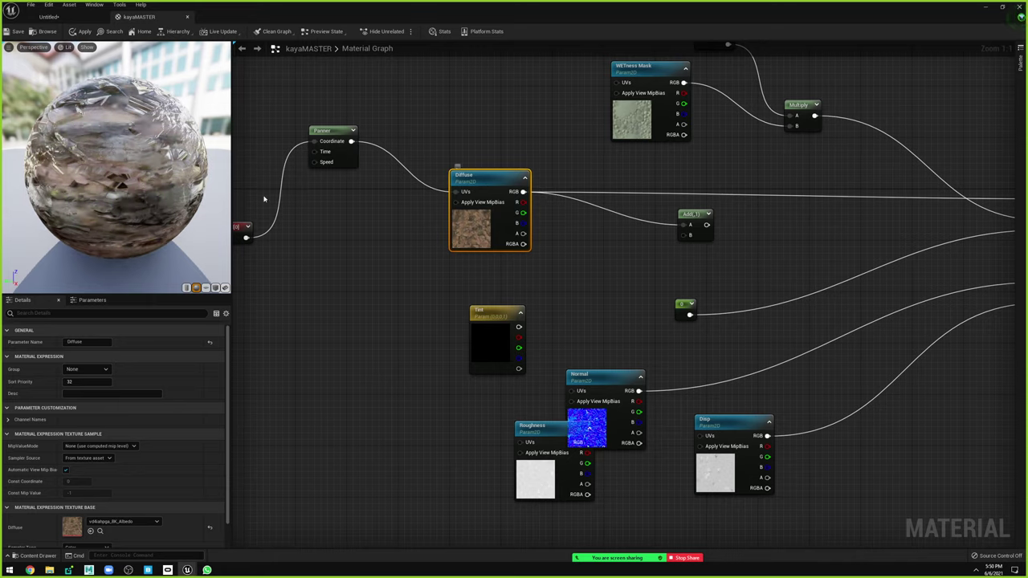
mouse_move(503, 311)
left_mouse_down()
mouse_move(495, 286)
mouse_move(684, 234)
left_mouse_up()
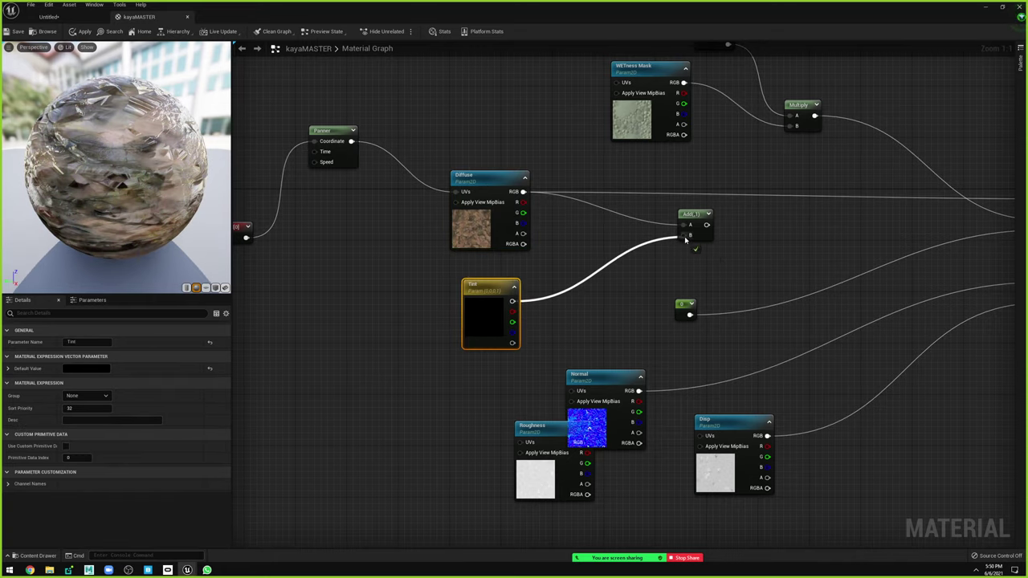
right_click_drag(763, 247, 593, 264)
Connect the Add output to Base Color, save kayaMASTER, and return to the level editor.
mouse_move(527, 240)
left_mouse_down()
mouse_move(798, 234)
mouse_move(862, 218)
left_mouse_up()
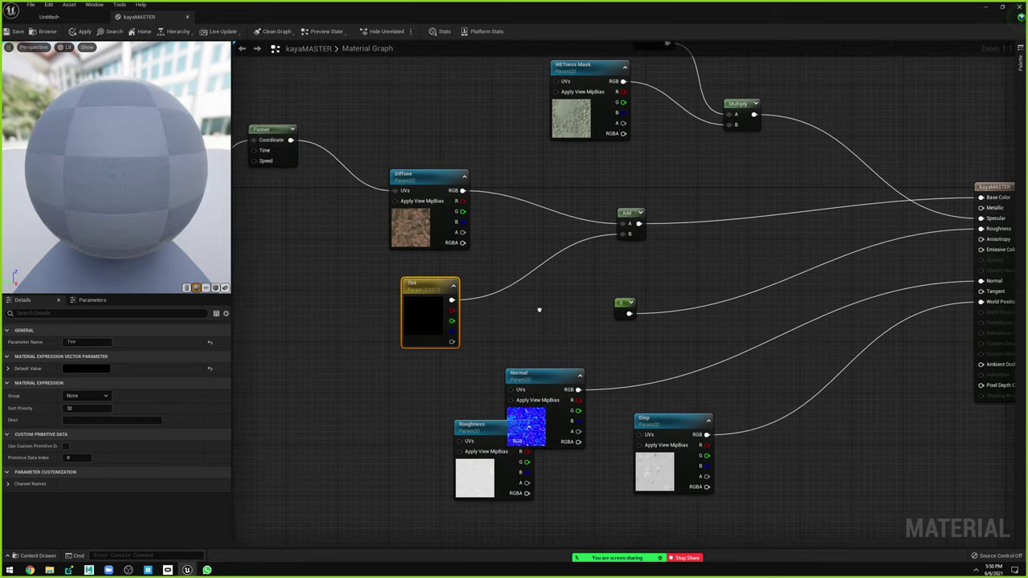
right_click_drag(594, 281, 705, 264)
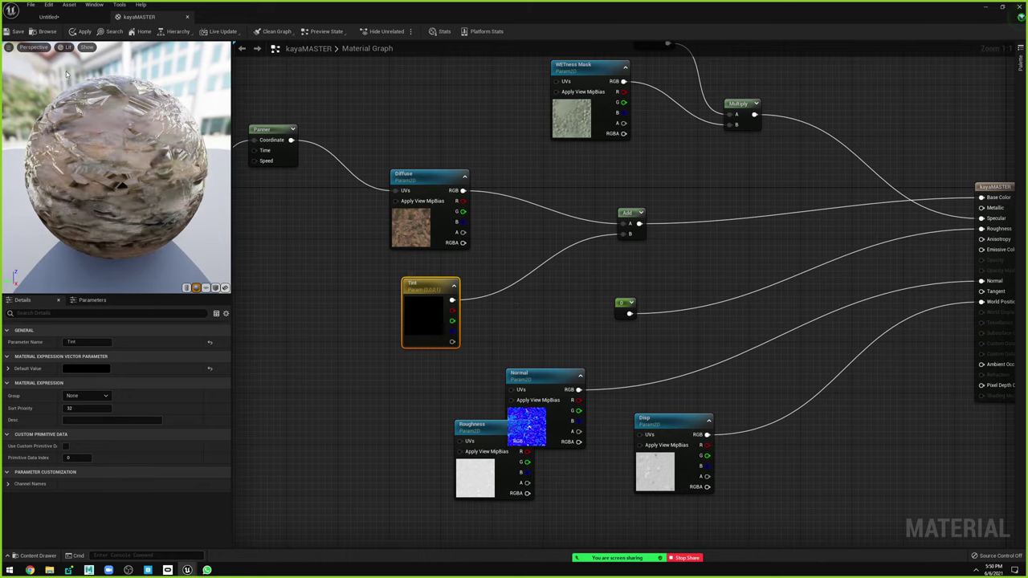
left_click(15, 32)
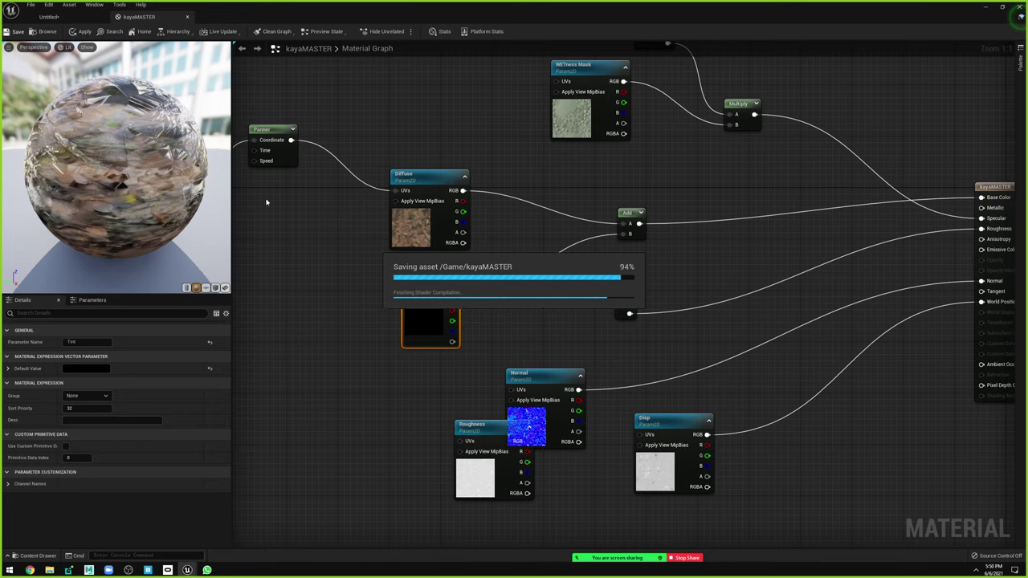
left_click(48, 16)
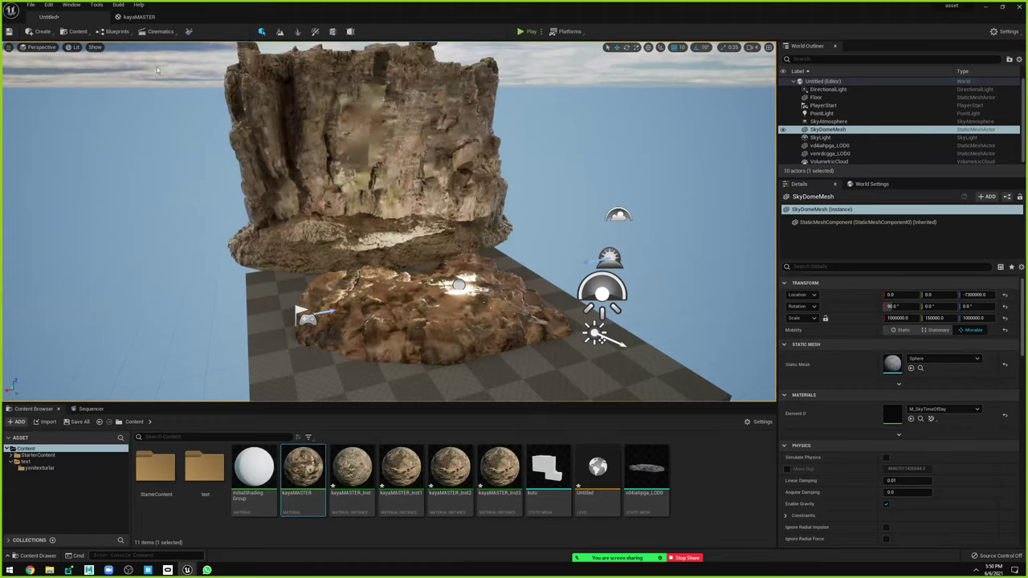
Override Tint in kayaMASTER_Inst with magenta (R 0.239583, B 0.118952), turning the preview sphere pink.
double_click(351, 470)
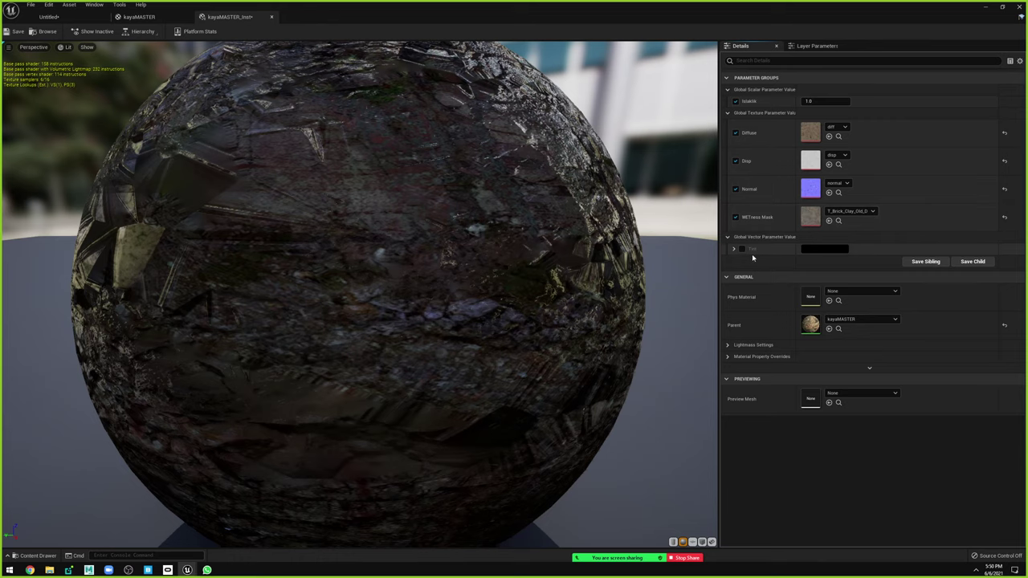
left_click(741, 250)
left_click(803, 249)
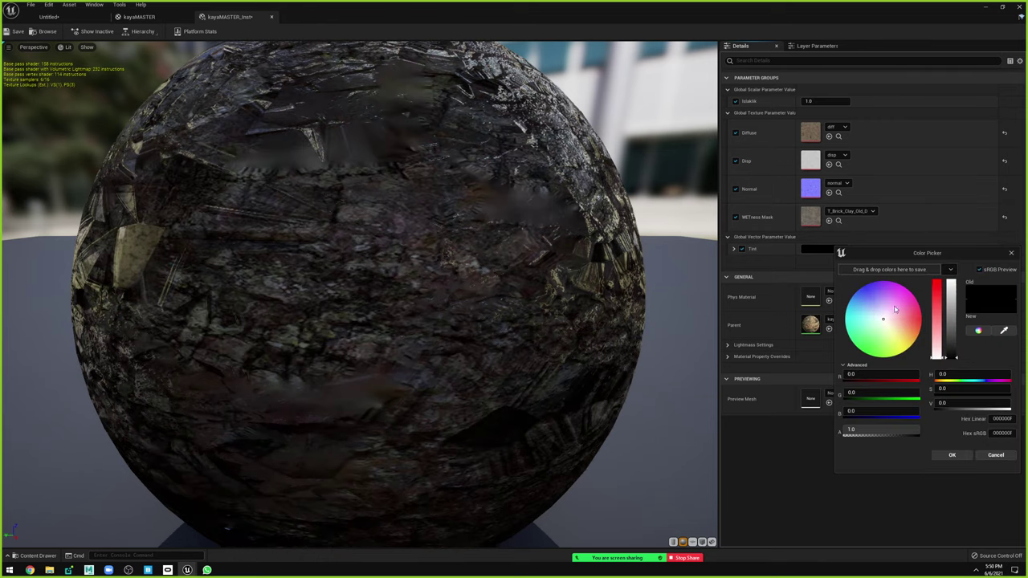
left_click(918, 301)
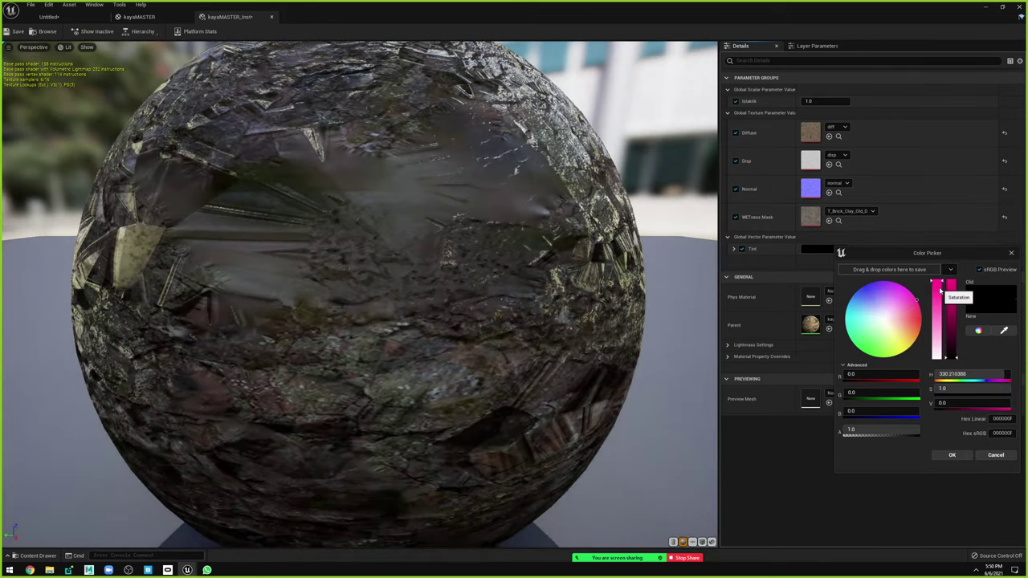
left_click(952, 294)
mouse_move(954, 294)
left_mouse_down()
mouse_move(954, 350)
mouse_move(954, 338)
left_mouse_up()
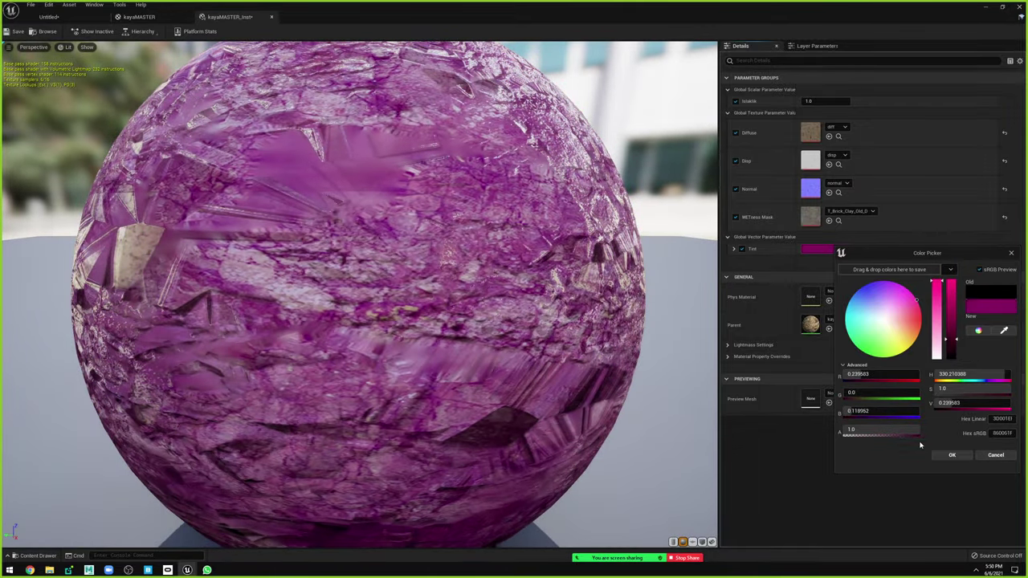
left_click(950, 456)
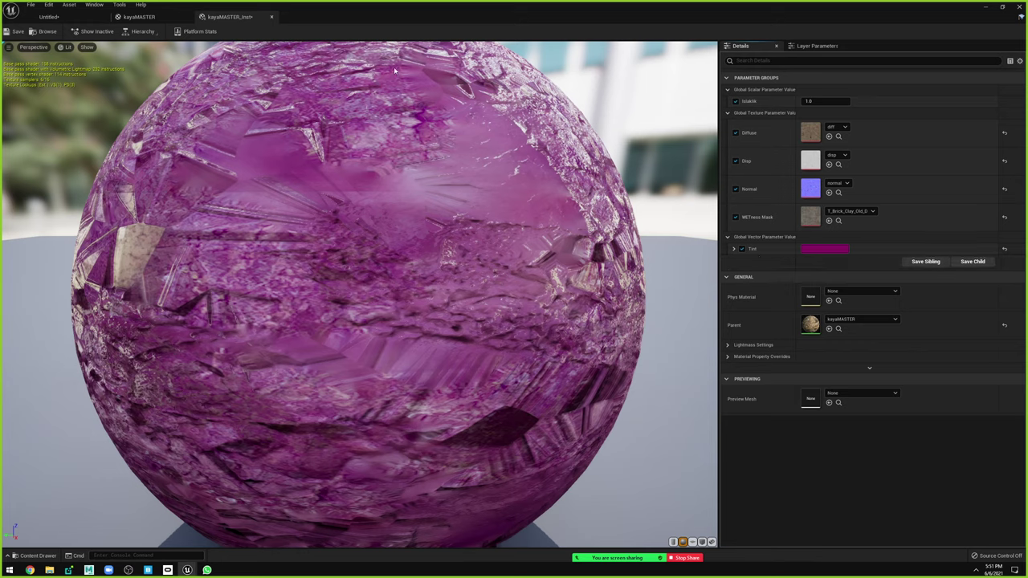
left_click(137, 16)
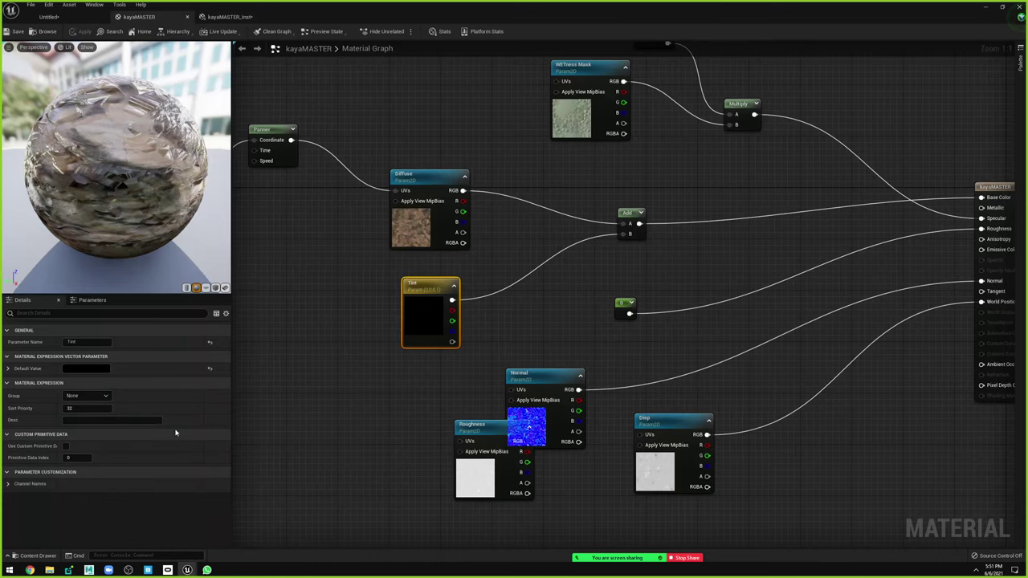
Look down on the now pink-tinted rock in the level viewport.
left_click(70, 19)
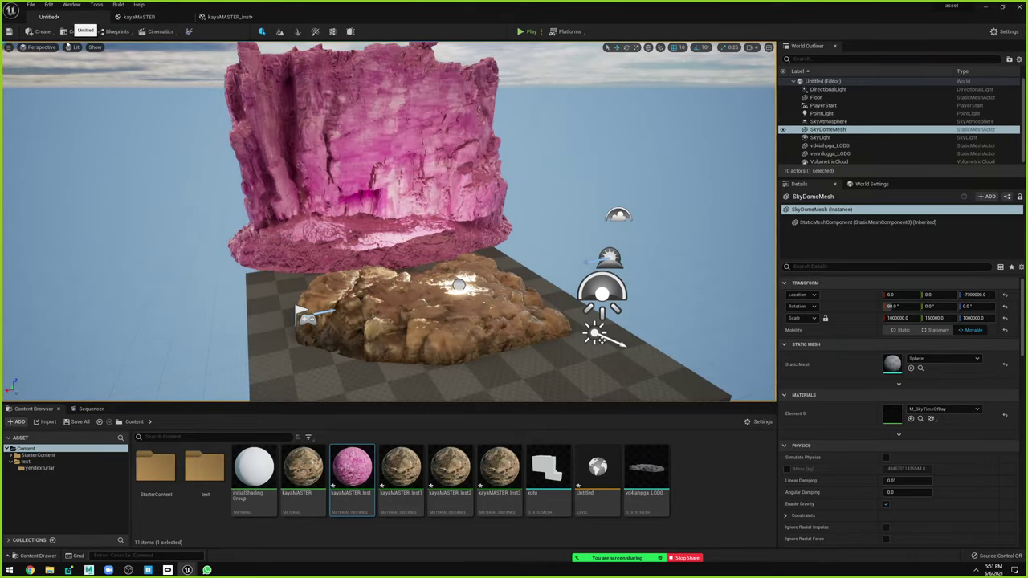
mouse_move(538, 149)
right_mouse_down()
mouse_move(538, 180)
mouse_move(532, 161)
right_mouse_up()
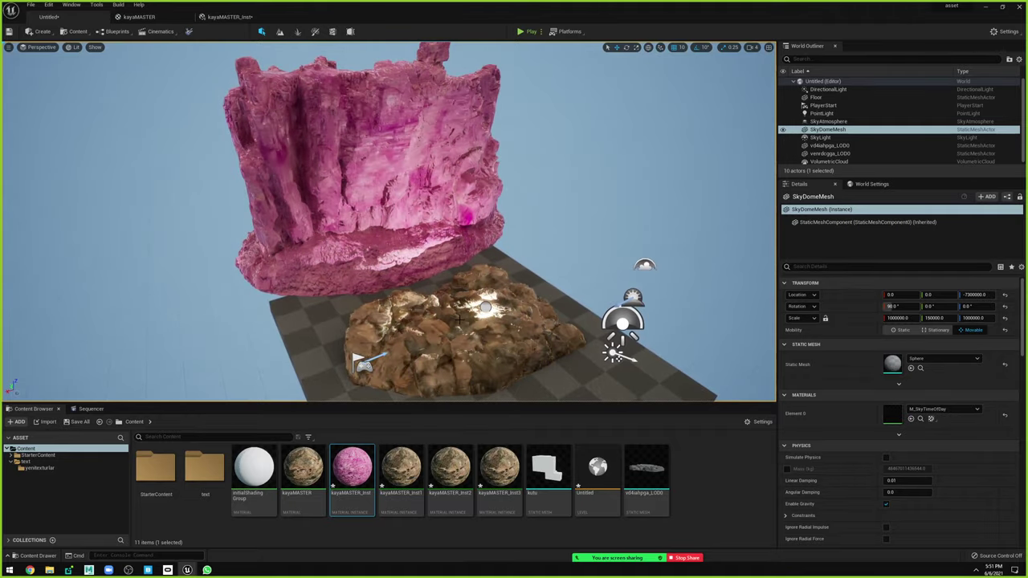
left_click(691, 490)
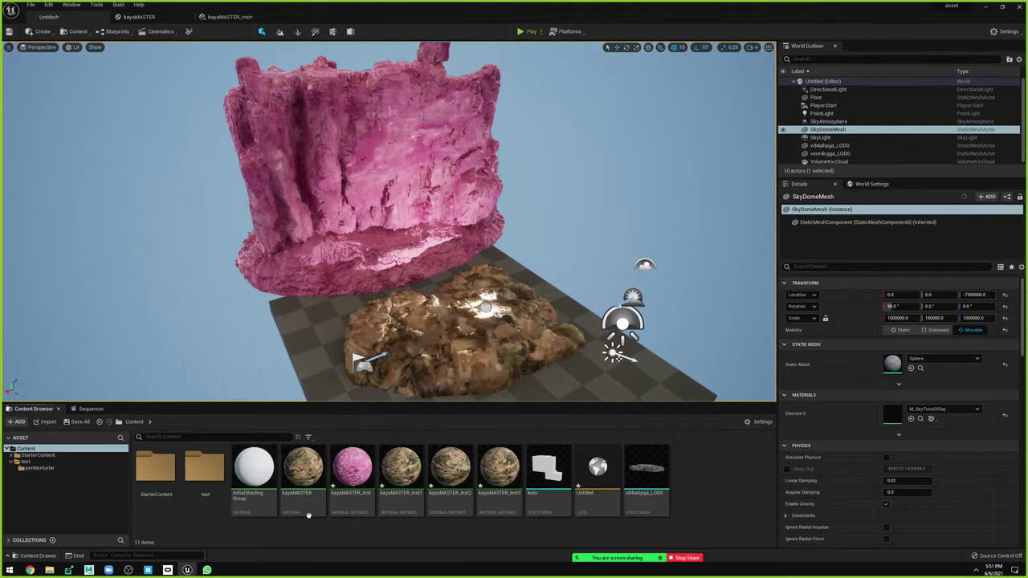
Launch Adobe Photoshop 2021 from Windows search.
key("super")
type("photoshop")
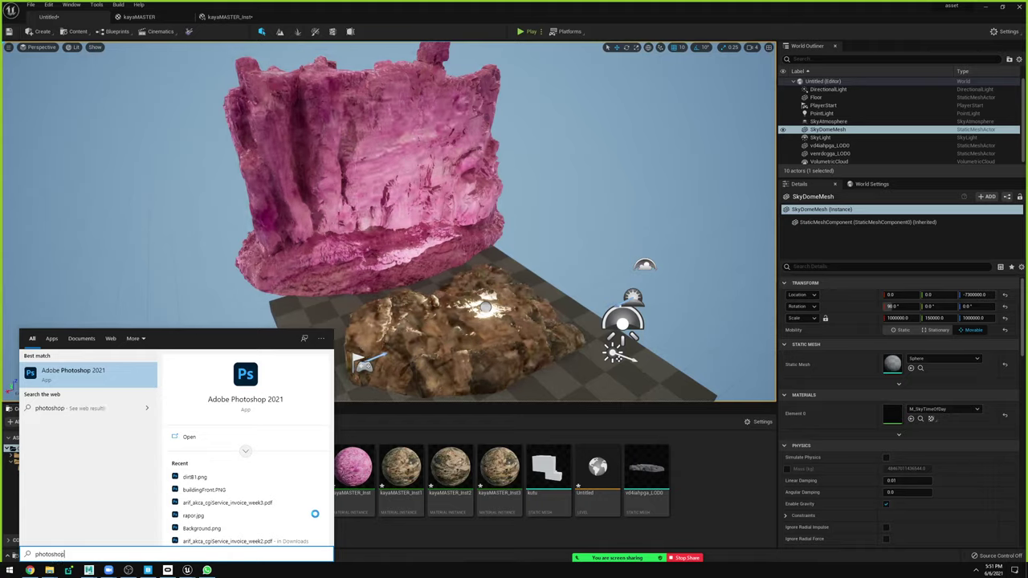
key("Return")
left_click(700, 469)
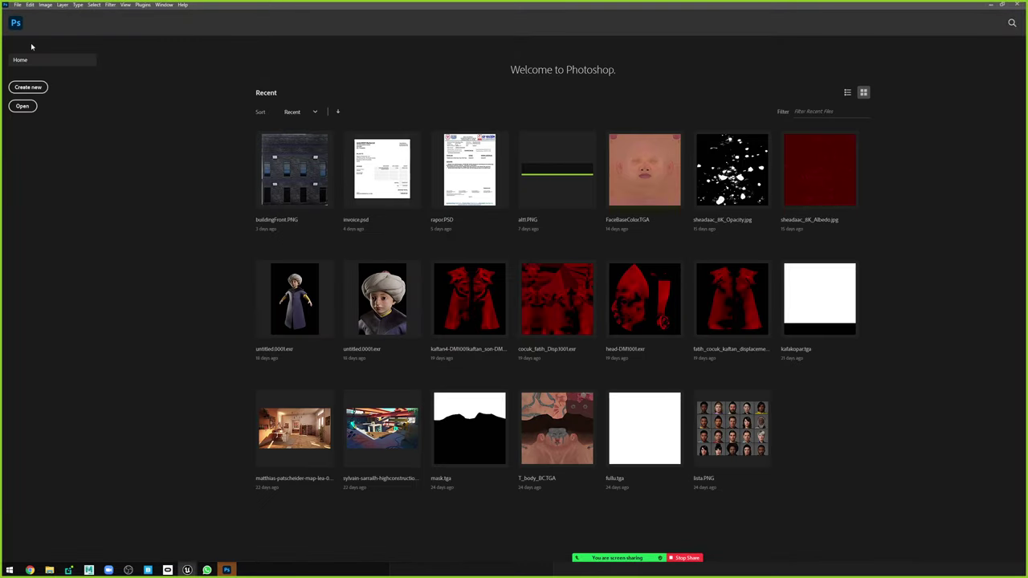
Create a new blank Photoshop document 1920 px wide by 1024 px high.
left_click(25, 88)
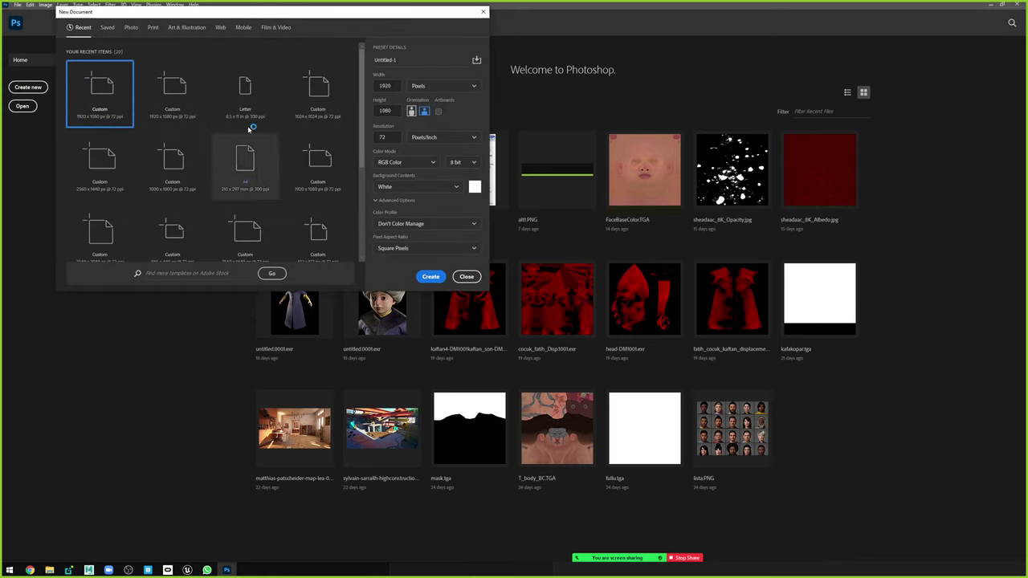
double_click(376, 86)
type("0")
type("1024")
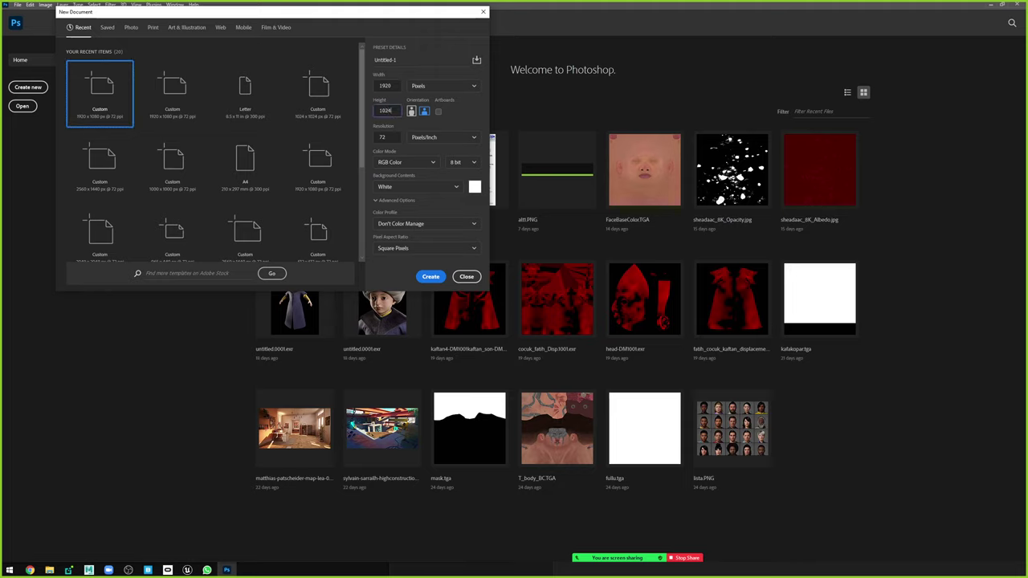
key("Escape")
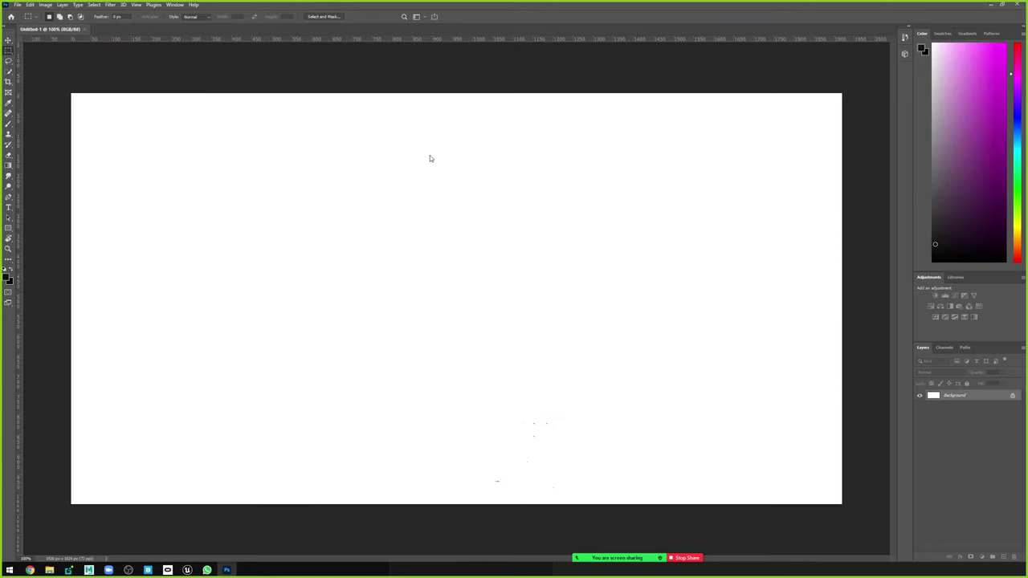
Create a second blank document sized 1024 × 1024 px.
key("ctrl+n")
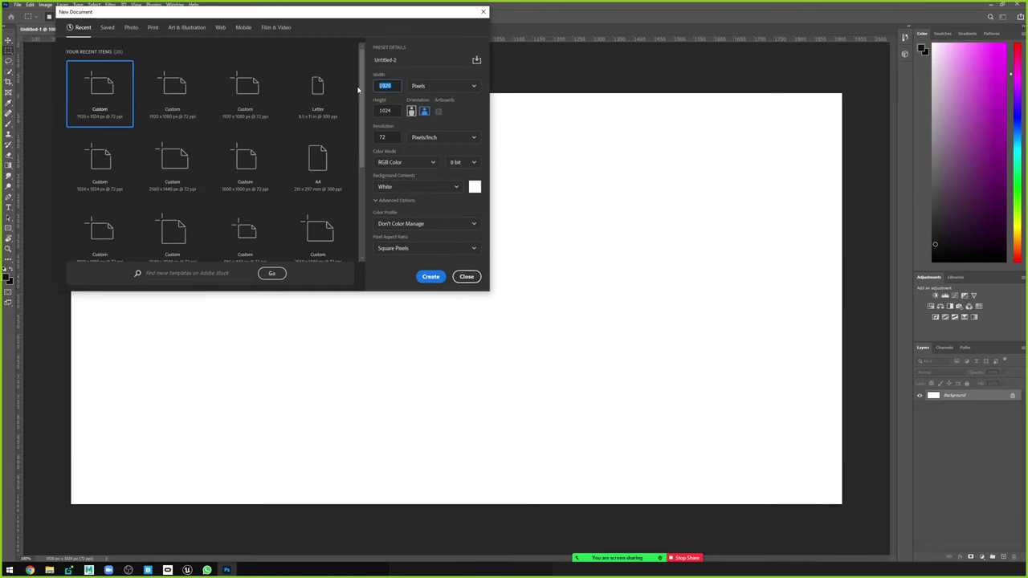
type("1024")
key("Tab")
type("10")
type("24")
key("Return")
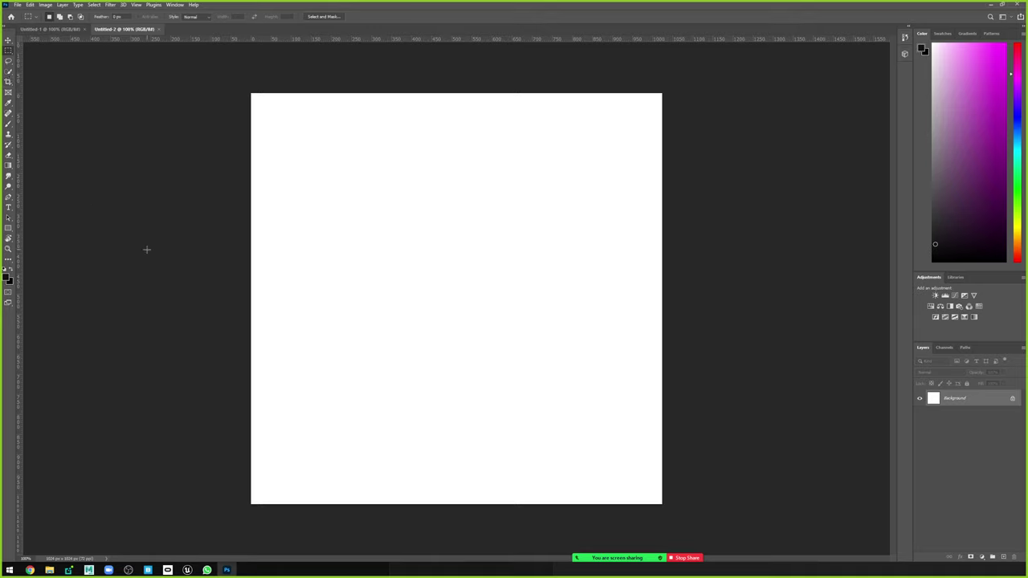
Drag the phone screenshot image from the desktop onto the square canvas.
left_click(50, 570)
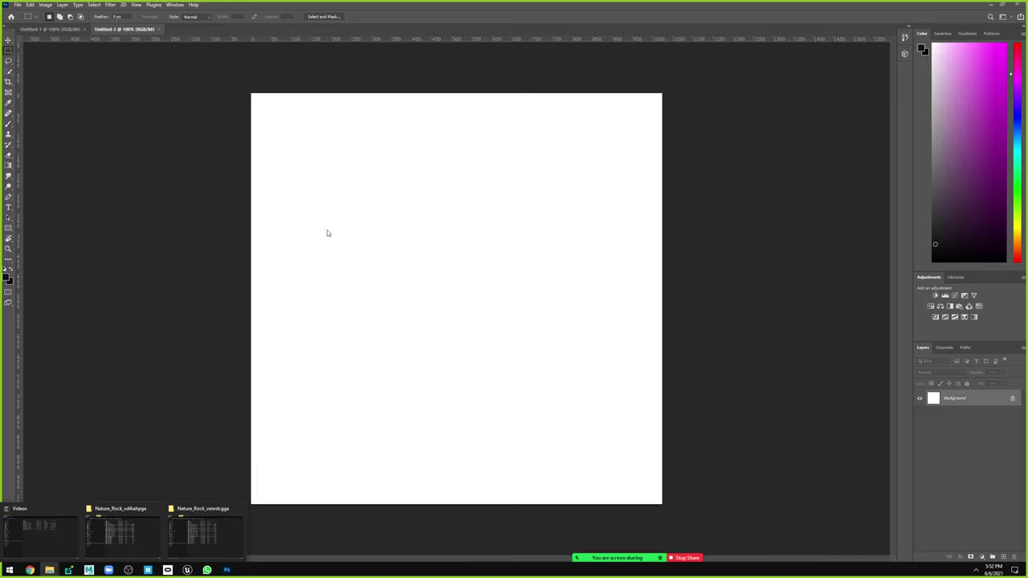
key("super+d")
left_click_drag(1004, 215, 344, 241)
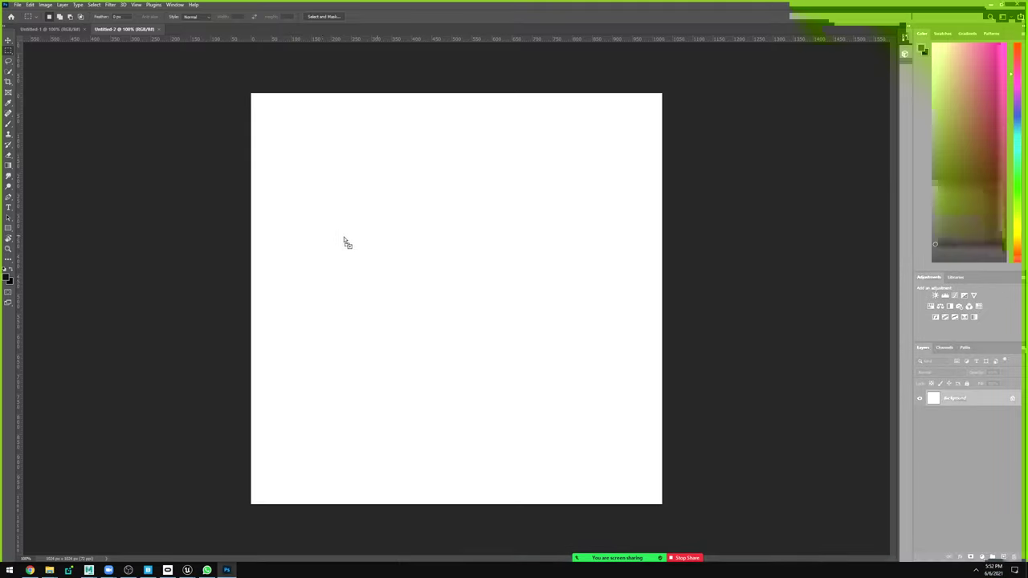
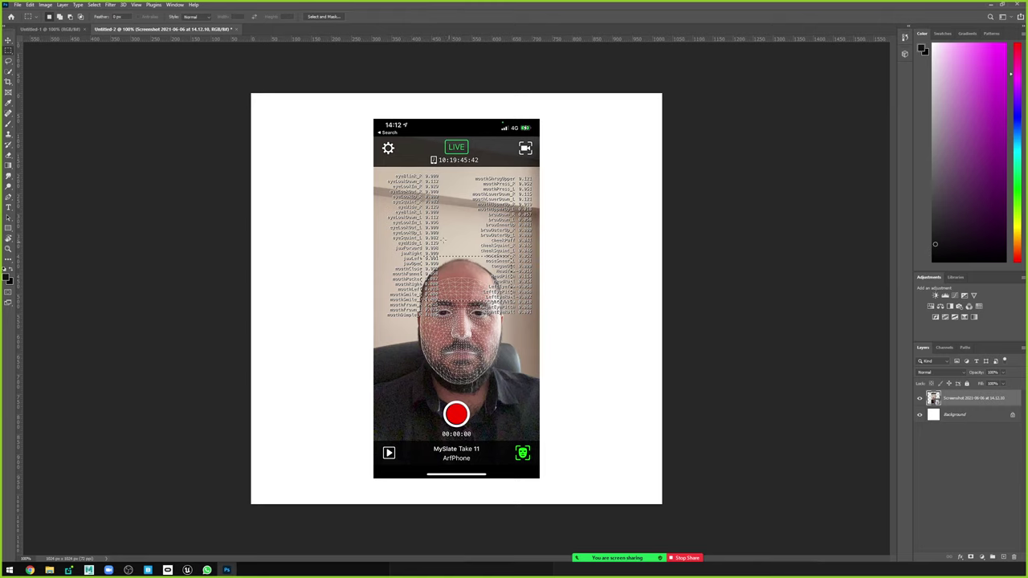
Scale the screenshot to the full canvas width, align it to the top, and flatten the image.
left_click(9, 40)
left_click_drag(456, 321, 334, 294)
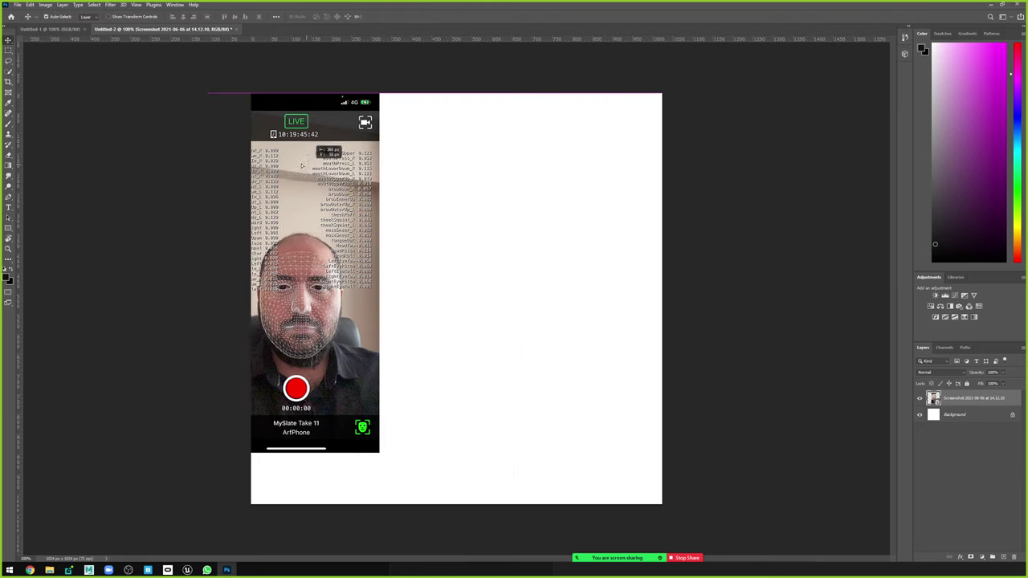
key("ctrl+t")
left_click_drag(378, 437, 755, 554)
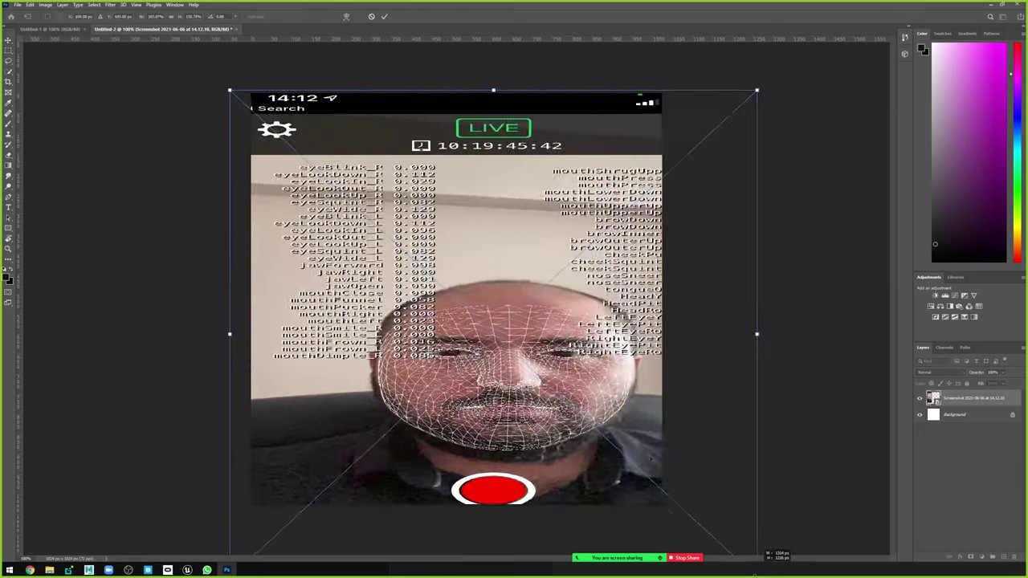
left_click_drag(563, 281, 538, 514)
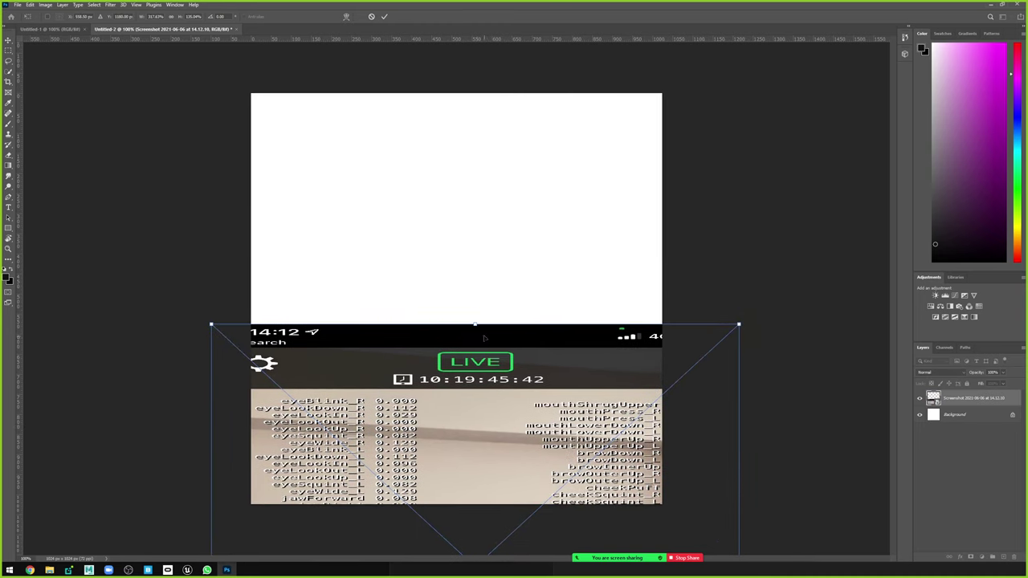
left_click_drag(475, 326, 485, 88)
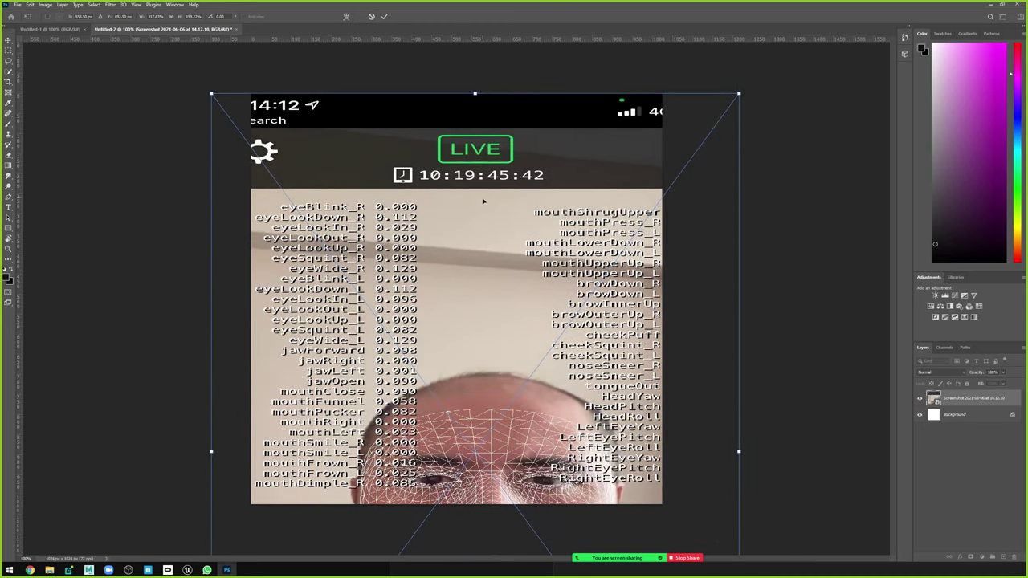
key("Return")
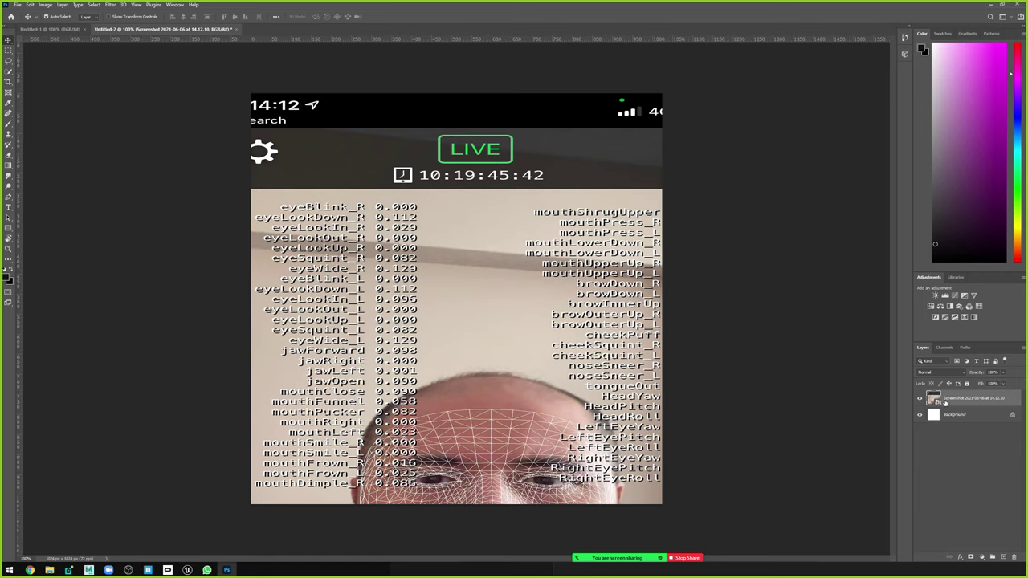
right_click(962, 403)
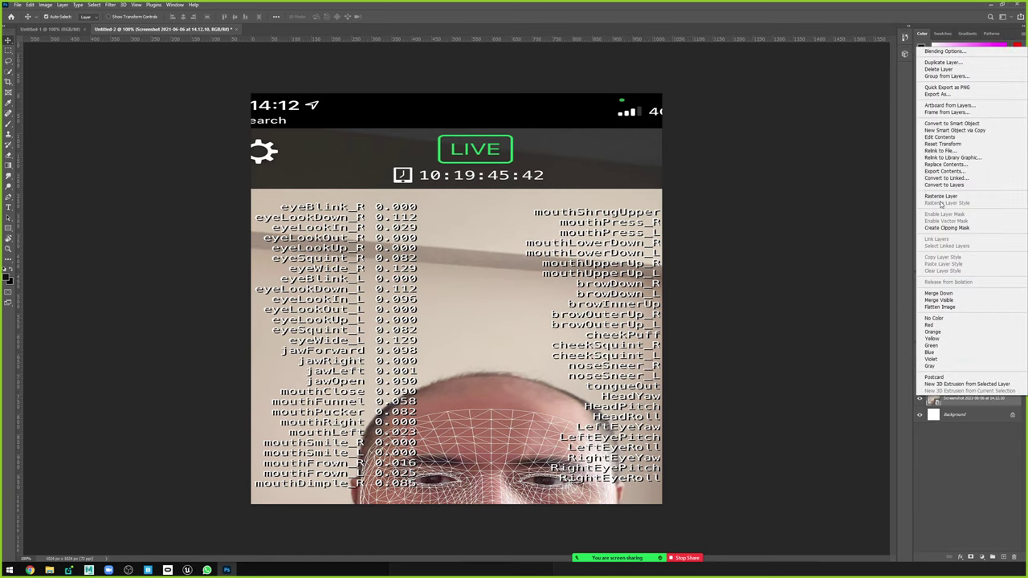
left_click(967, 198)
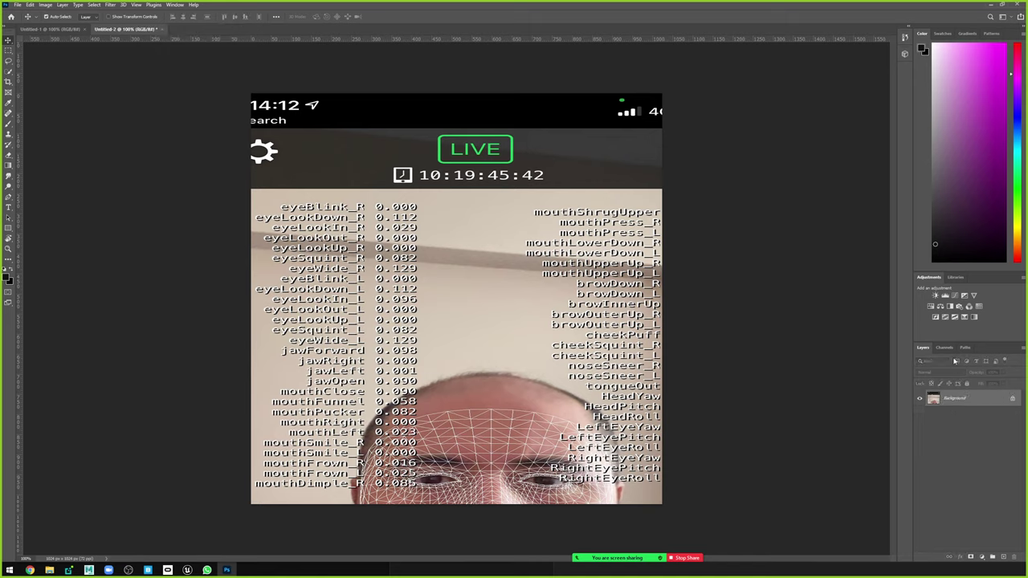
Convert the Background into an ordinary Layer 0 and add a new black Alpha 1 channel.
left_click(945, 348)
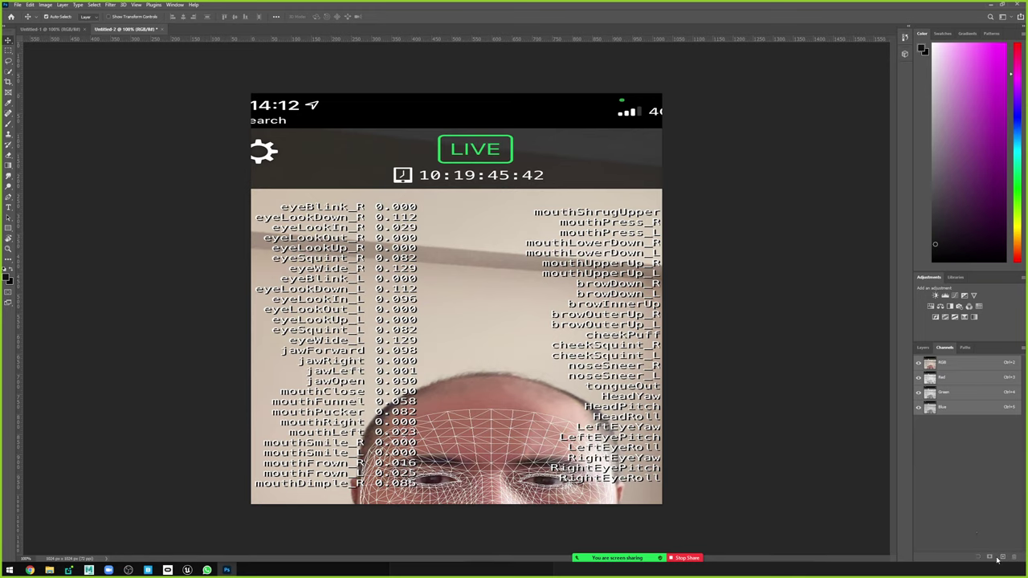
left_click(924, 348)
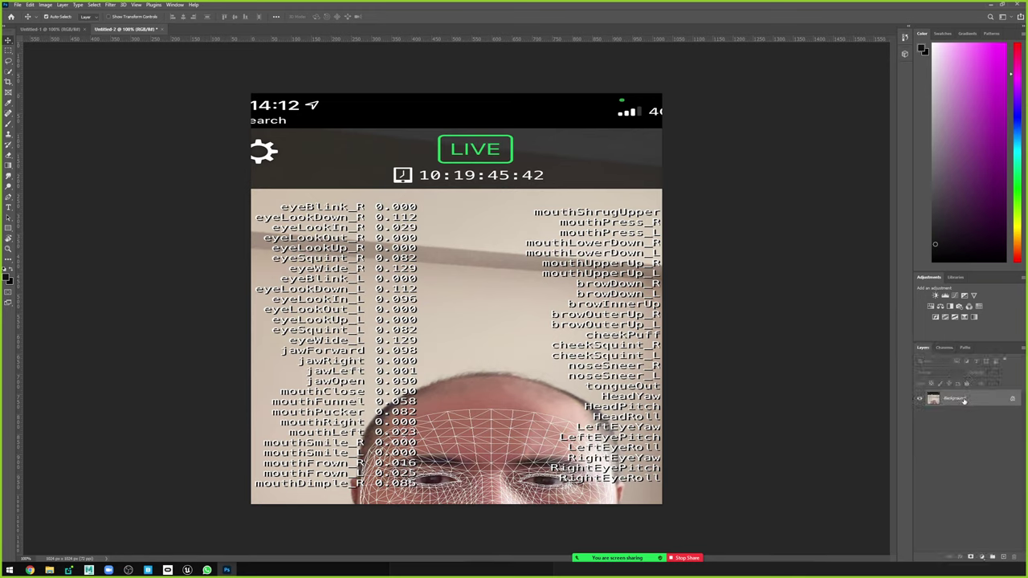
right_click(952, 399)
key("Escape")
double_click(967, 399)
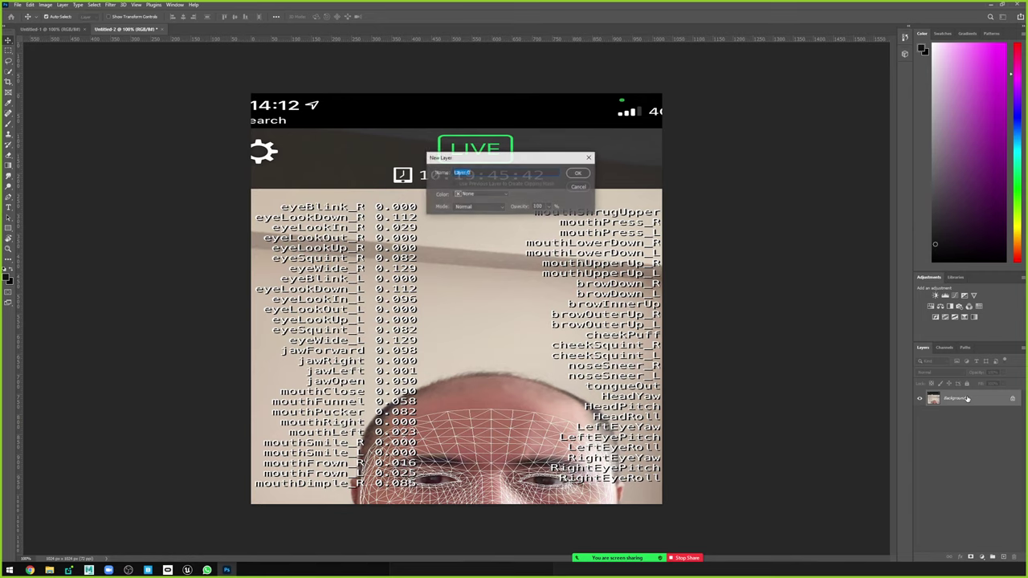
key("Return")
left_click(944, 348)
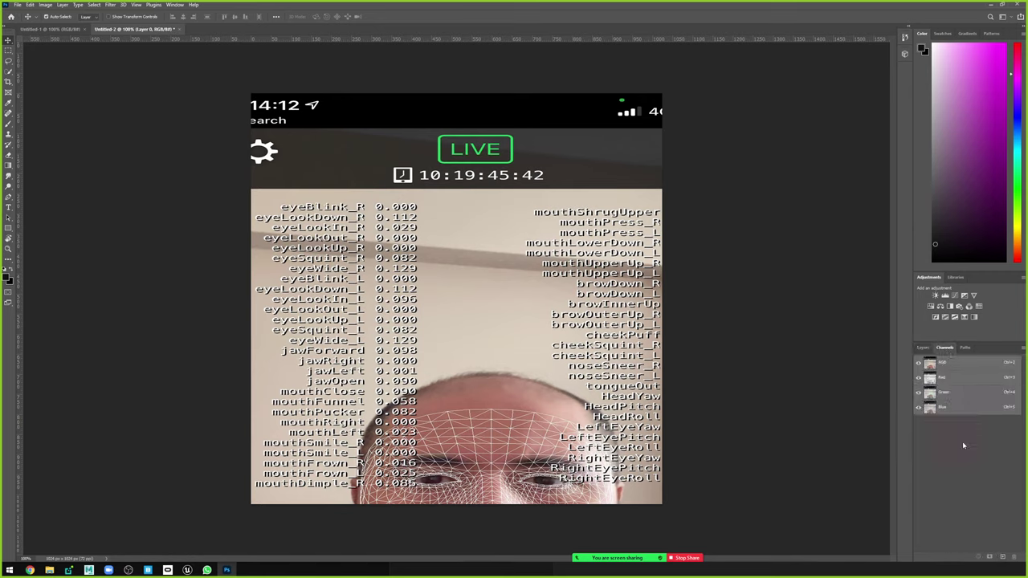
left_click(1000, 558)
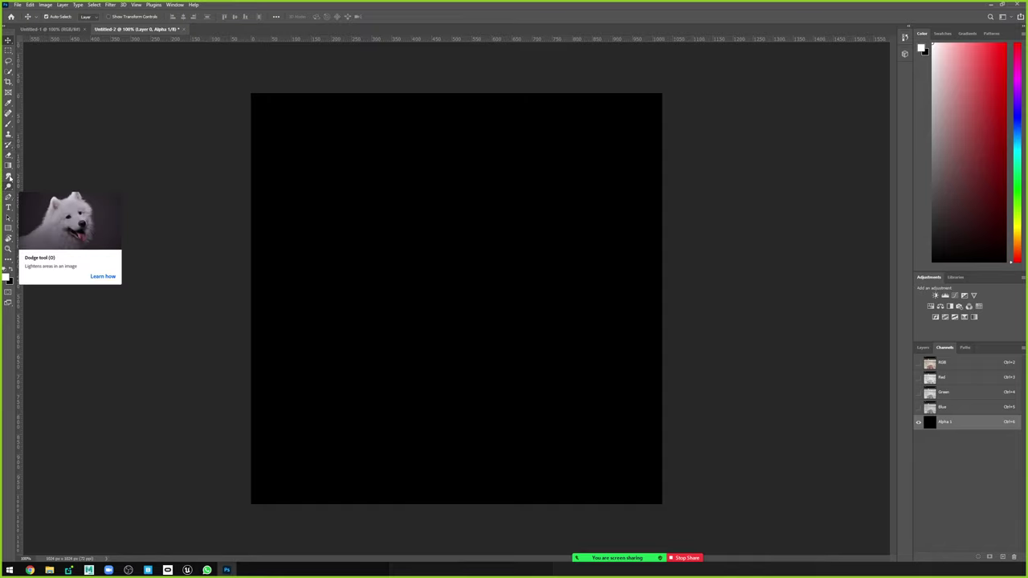
Paint white freehand brush strokes on Alpha 1 and preview them over the Blue channel.
left_click(9, 125)
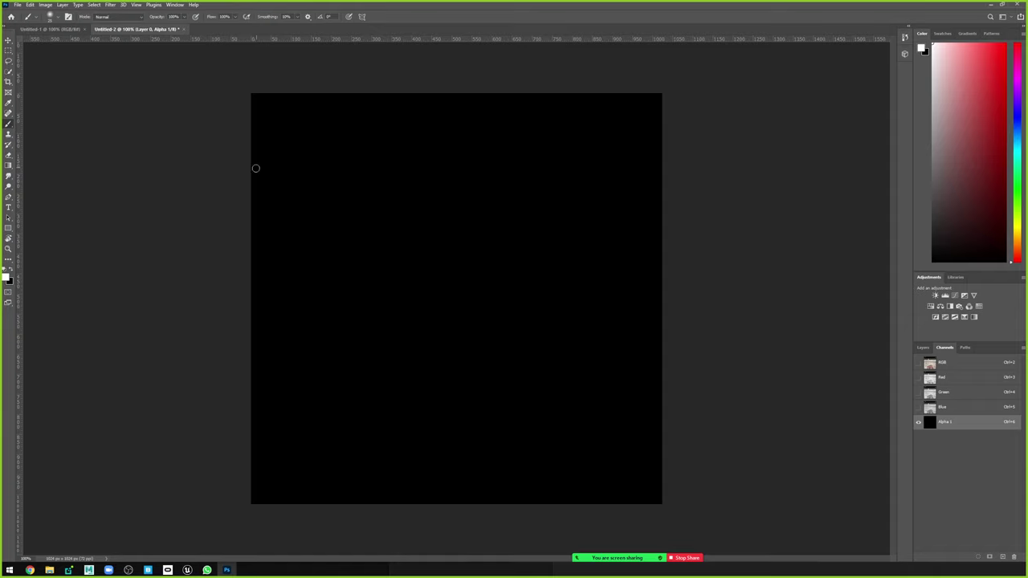
left_click_drag(409, 175, 599, 405)
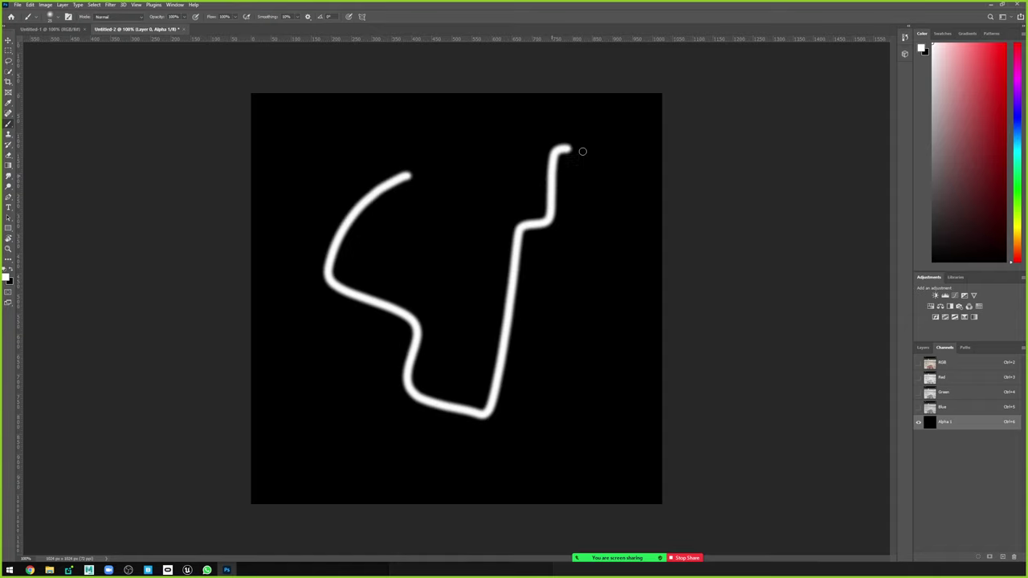
left_click_drag(598, 406, 446, 257)
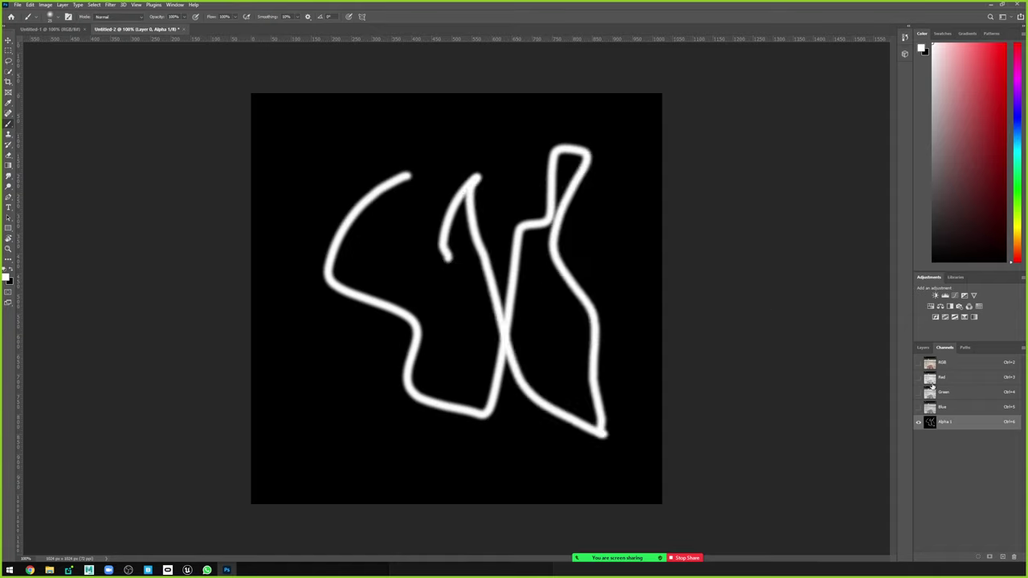
left_click(919, 407)
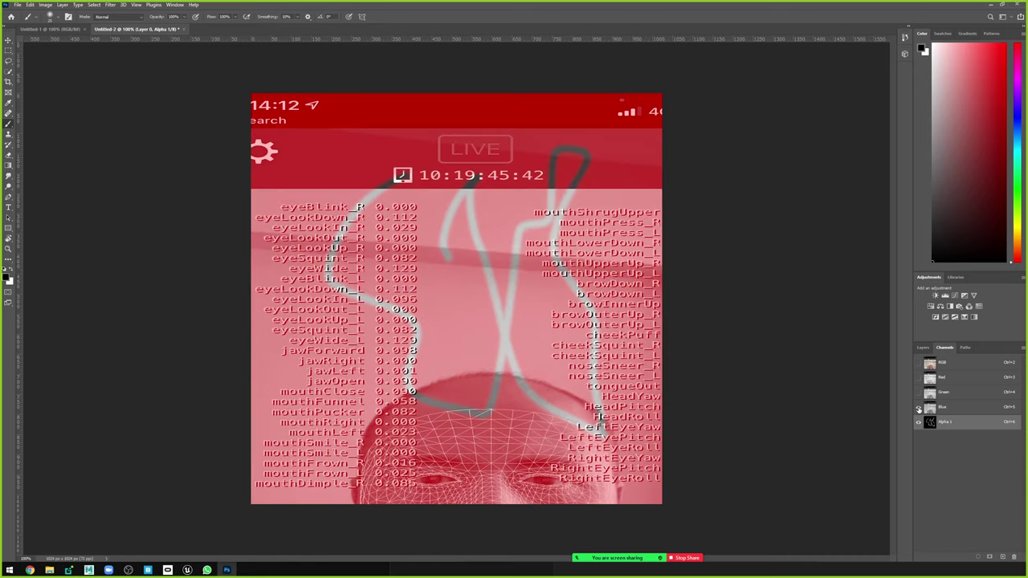
left_click(944, 409)
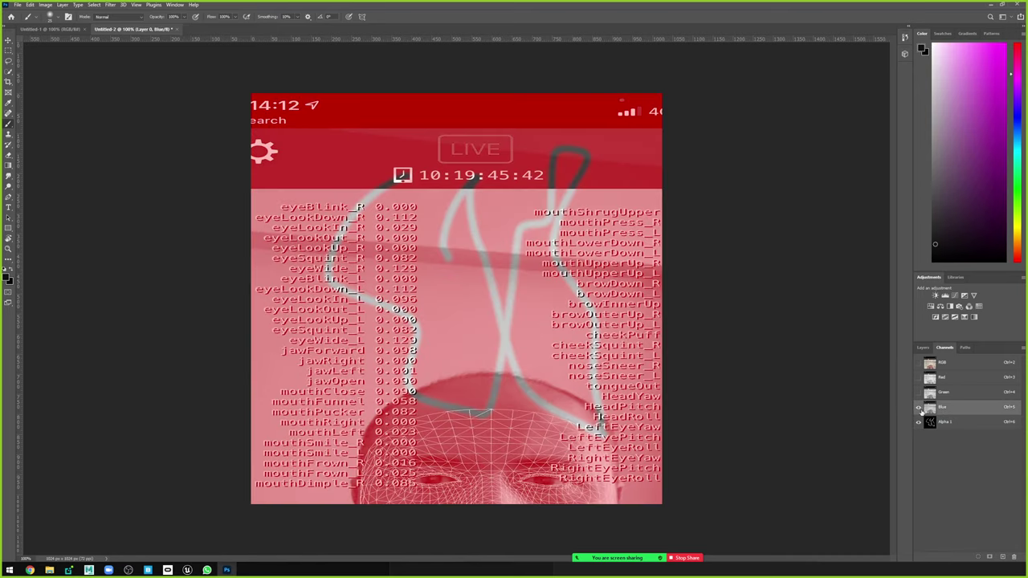
left_click(919, 408)
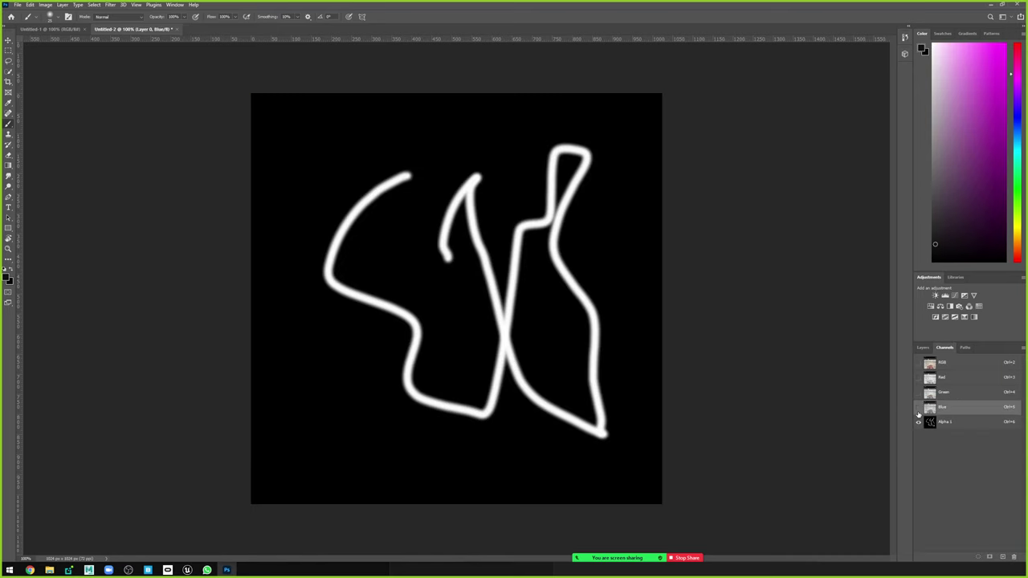
Toggle Quick Mask mode on and off, swapping the foreground and background colours.
left_click(924, 348)
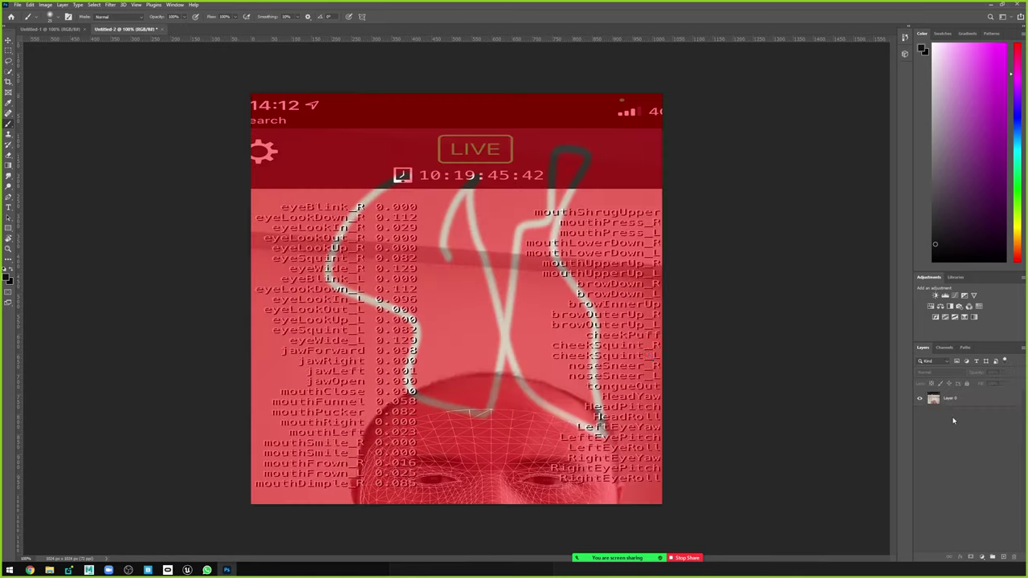
key("q")
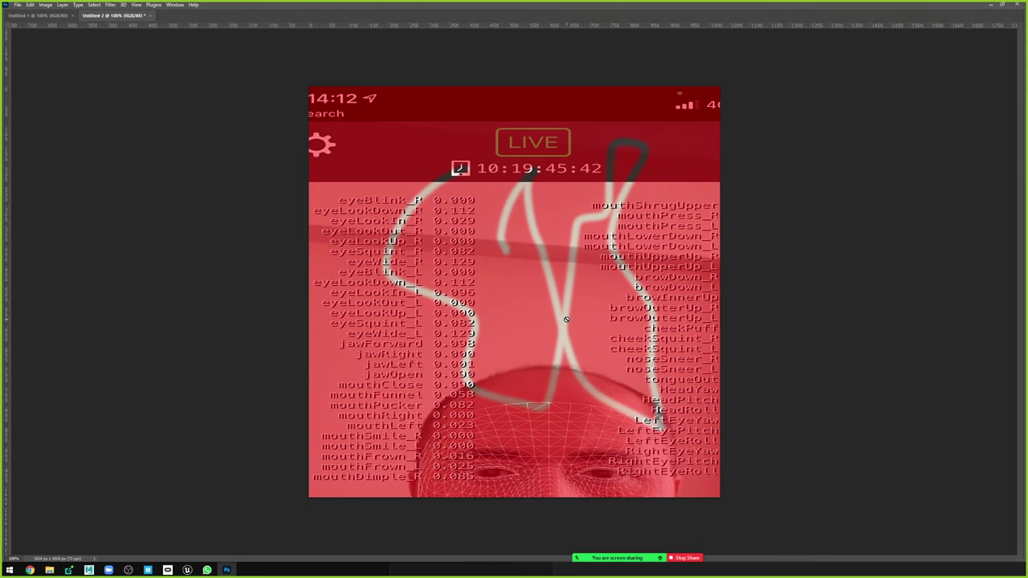
left_click(944, 347)
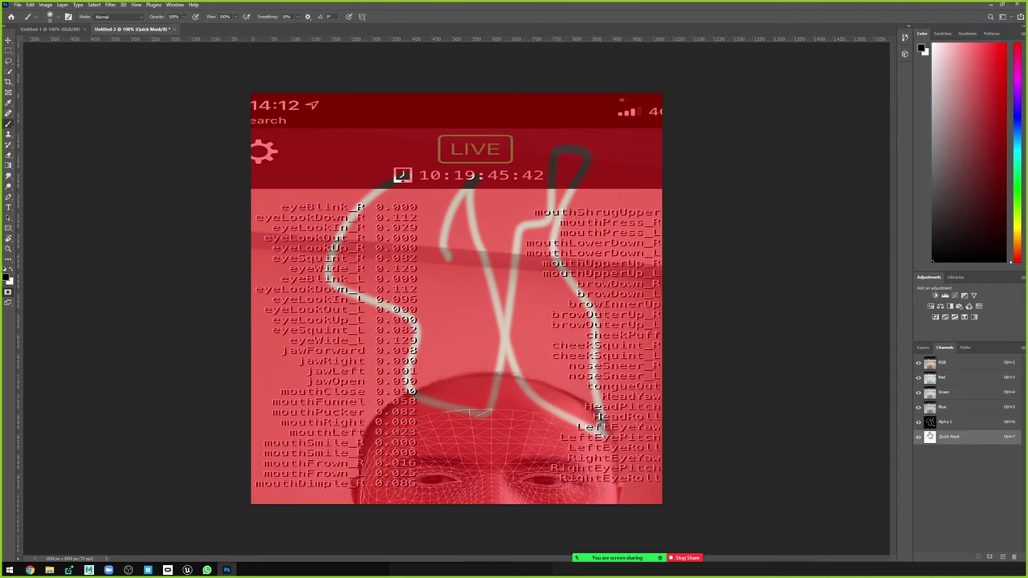
key("x")
key("q")
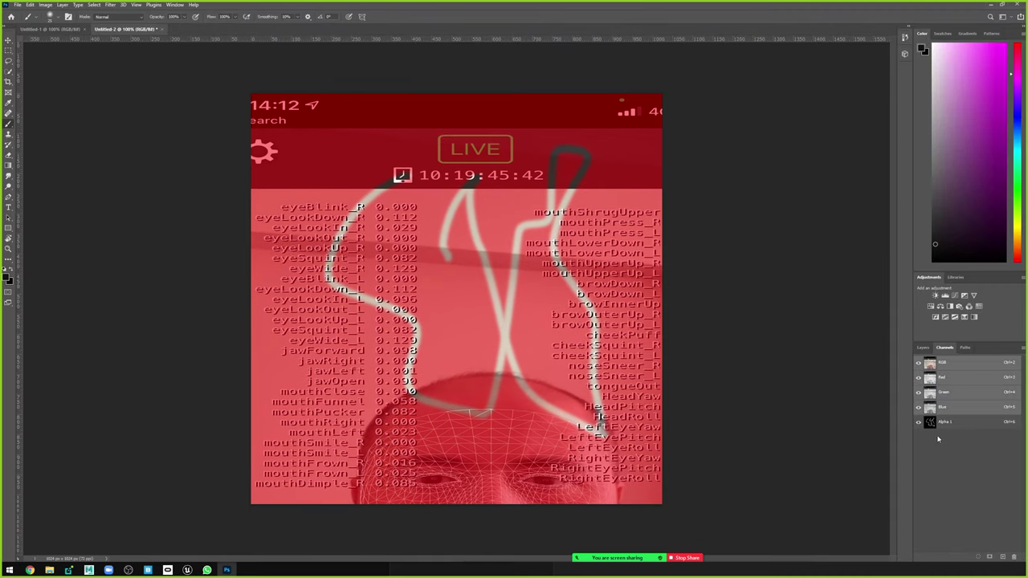
Step through the Alpha 1, Blue, Green, Red and RGB channels, then open Layer 0's options.
left_click(936, 423)
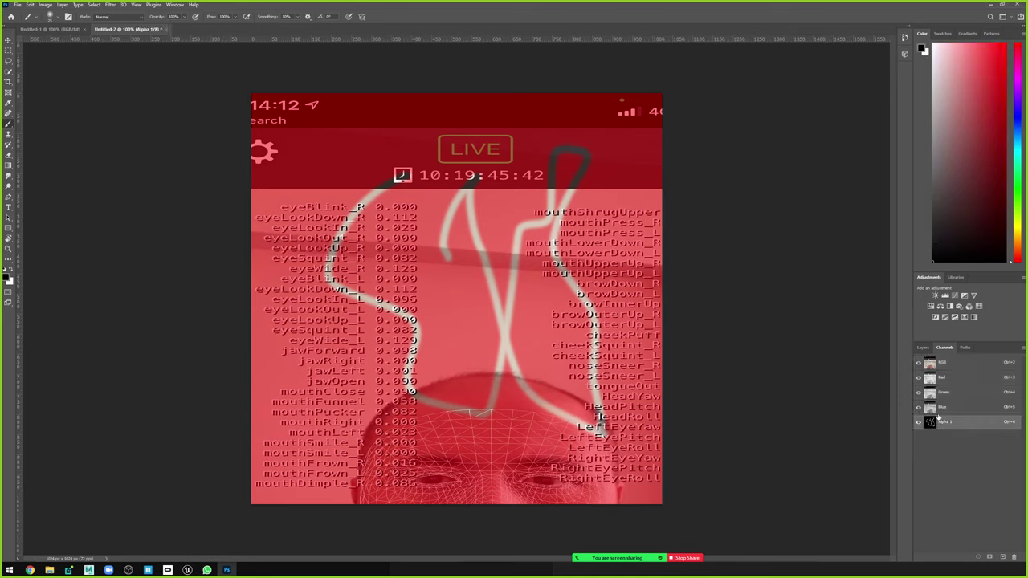
left_click(938, 407)
left_click(940, 392)
left_click(940, 378)
left_click(941, 363)
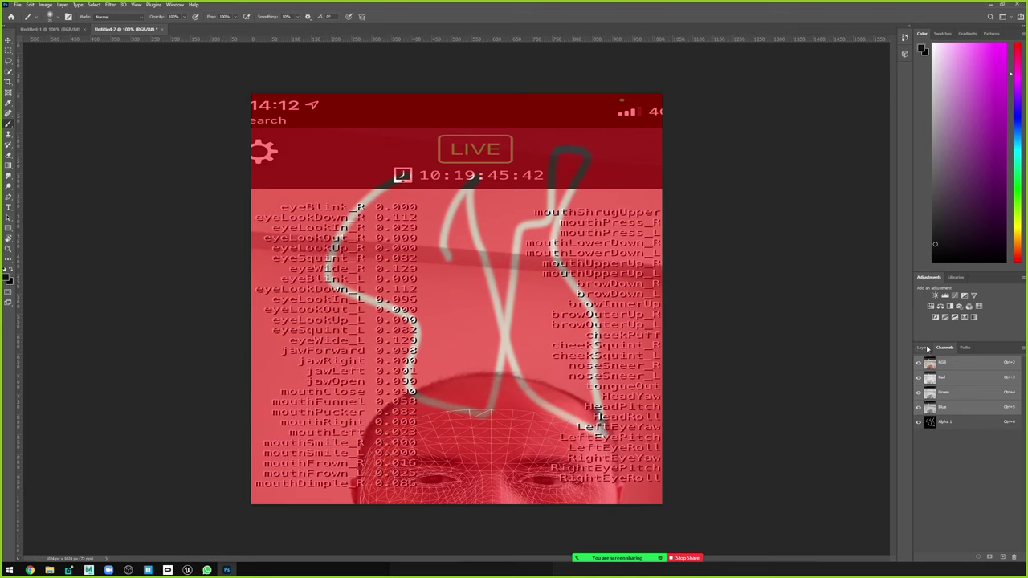
left_click(922, 347)
left_click(952, 401)
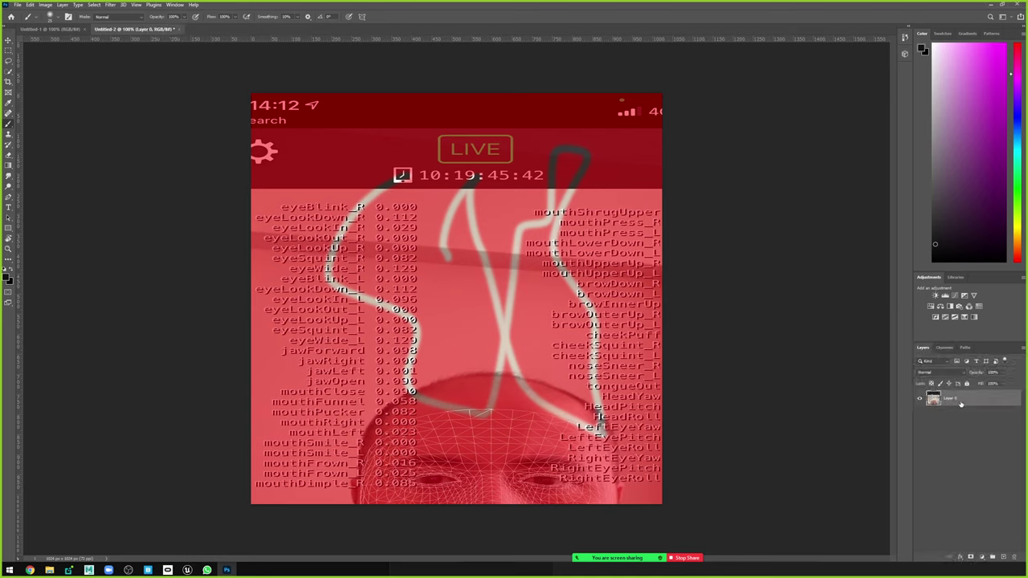
right_click(960, 404)
Attempt exporting the layer as PNG and via Export As, cancelling both without exporting.
left_click(924, 130)
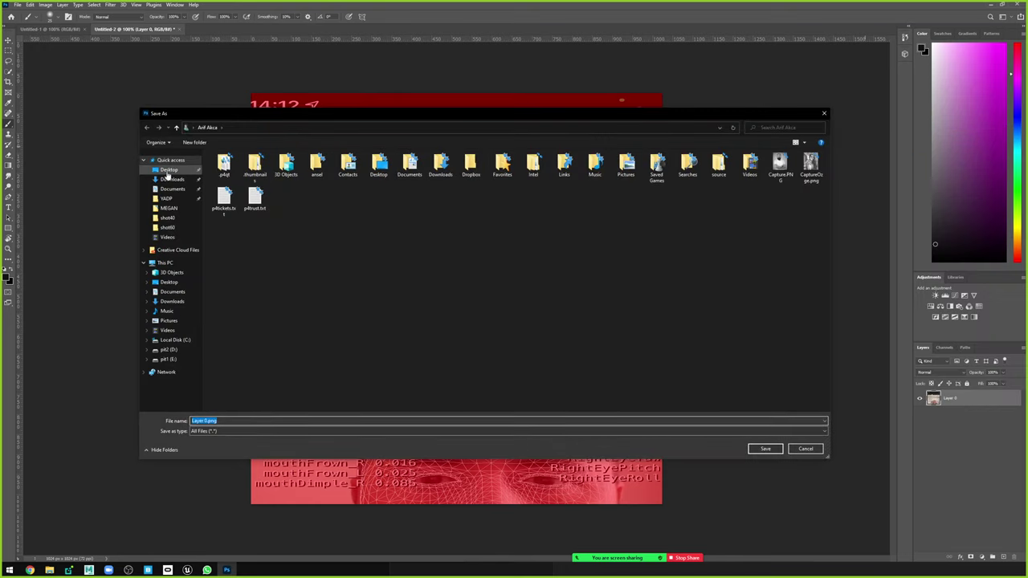
left_click(169, 170)
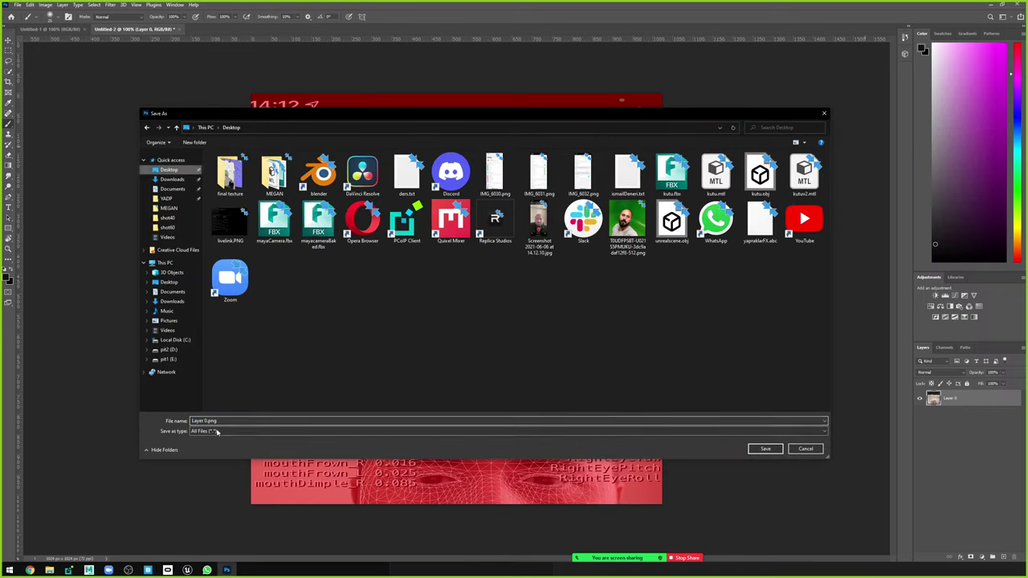
left_click(216, 431)
left_click(217, 436)
left_click(765, 448)
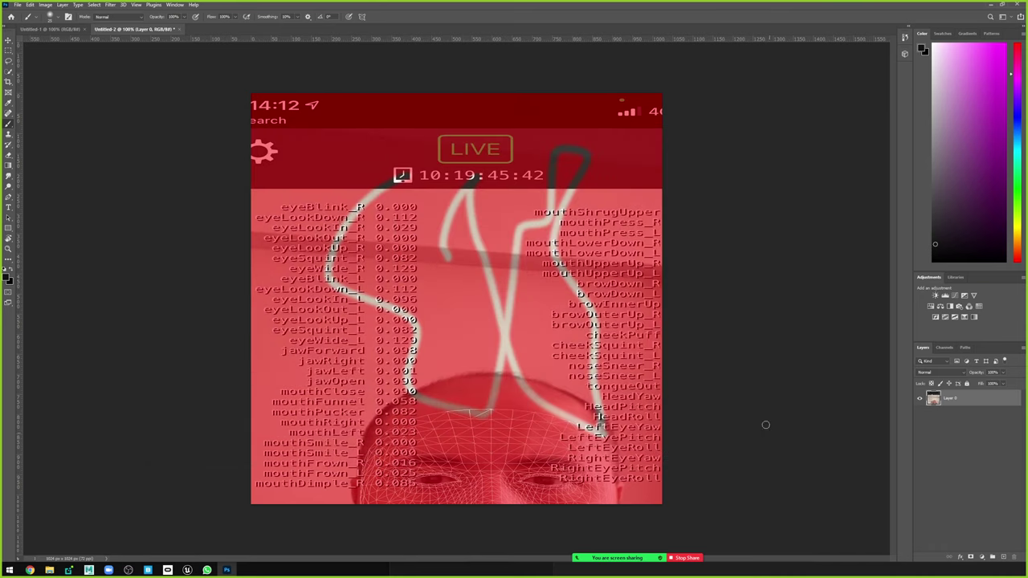
left_click(16, 4)
mouse_move(47, 123)
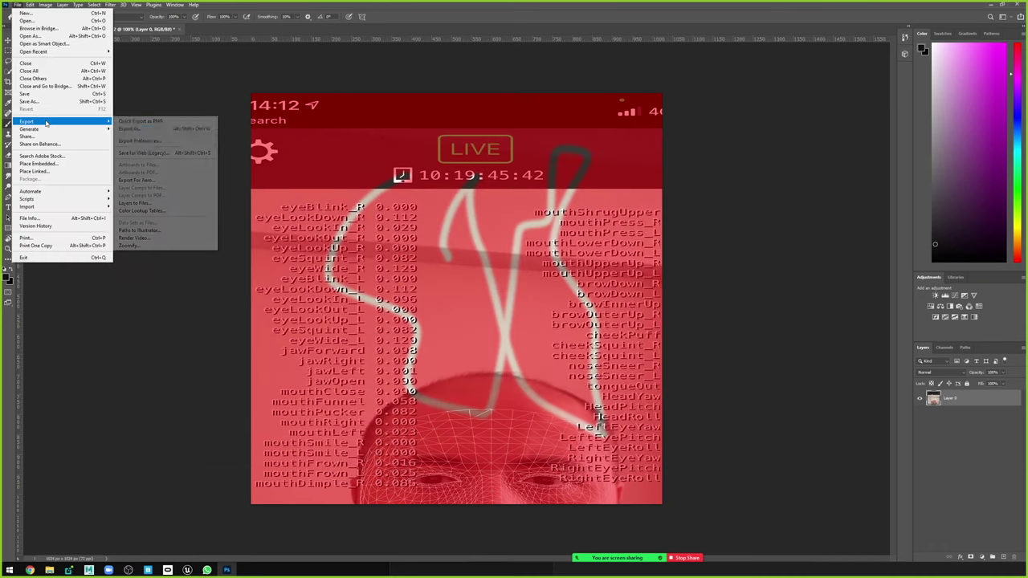
left_click(139, 129)
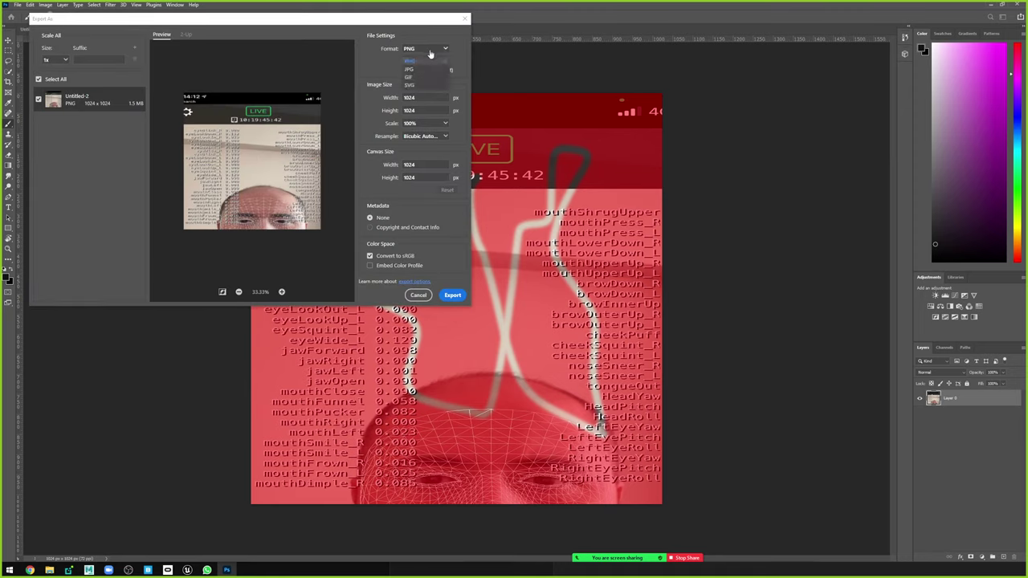
left_click(418, 295)
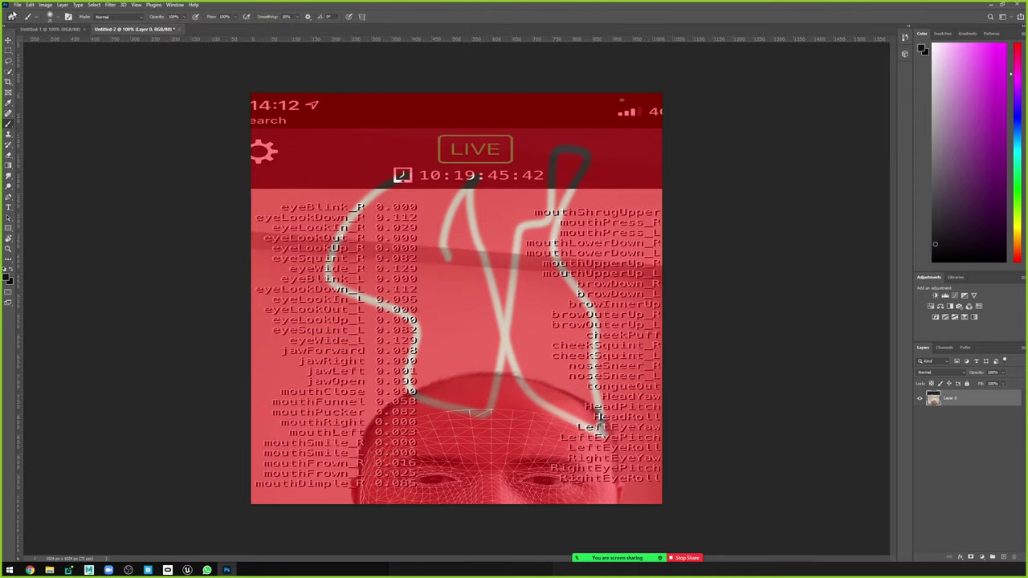
Save the image to the Desktop as Targa file textureee.tga, then minimize Photoshop.
left_click(17, 4)
left_click(48, 103)
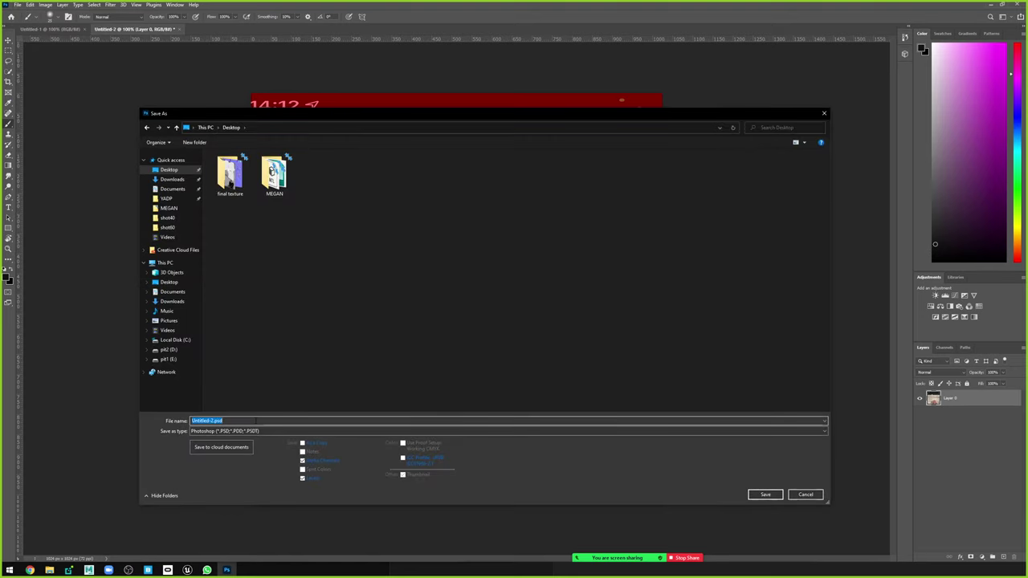
type("textureee.tga")
left_click(251, 434)
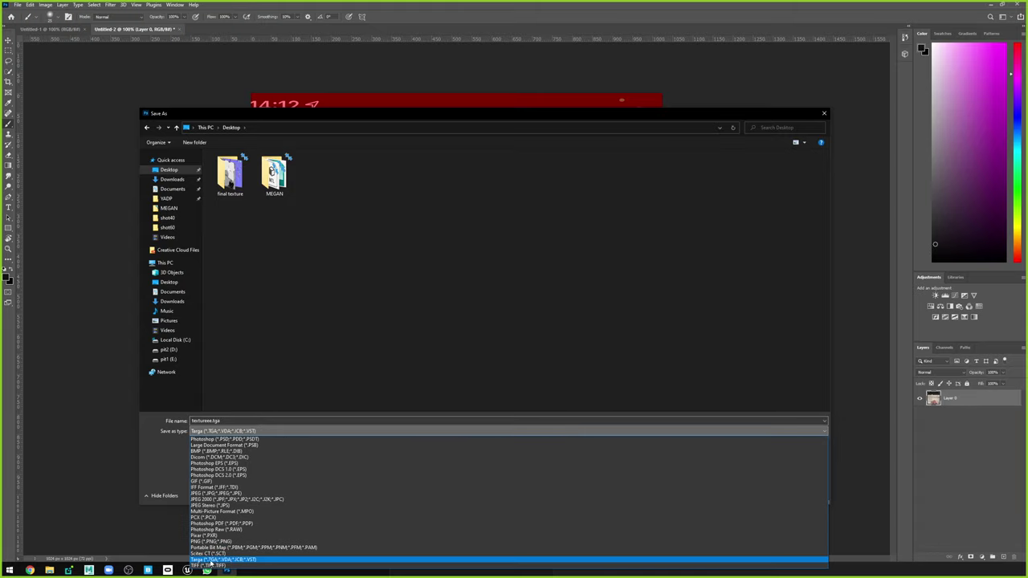
left_click(210, 559)
left_click(766, 495)
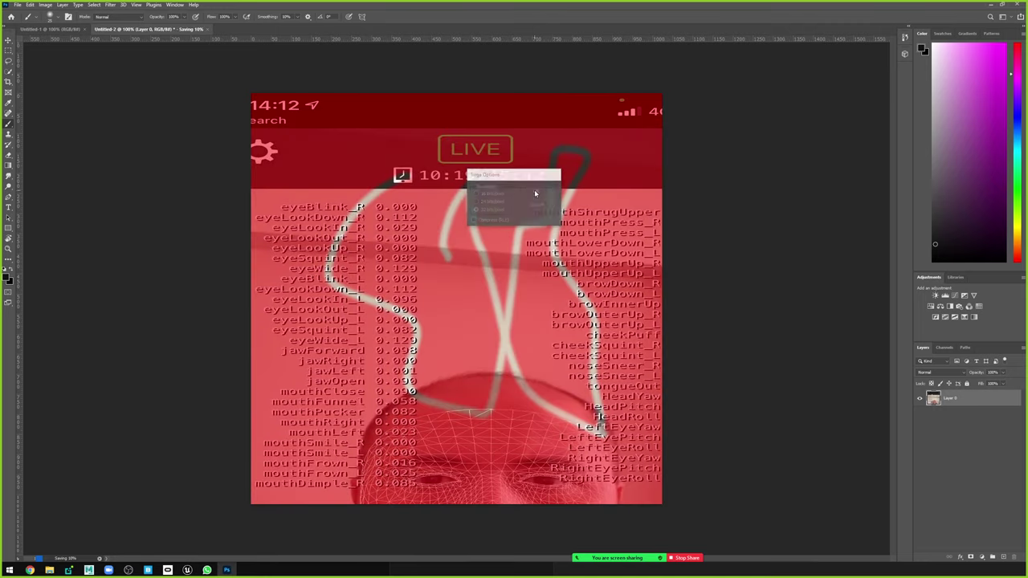
left_click(535, 191)
left_click(1002, 5)
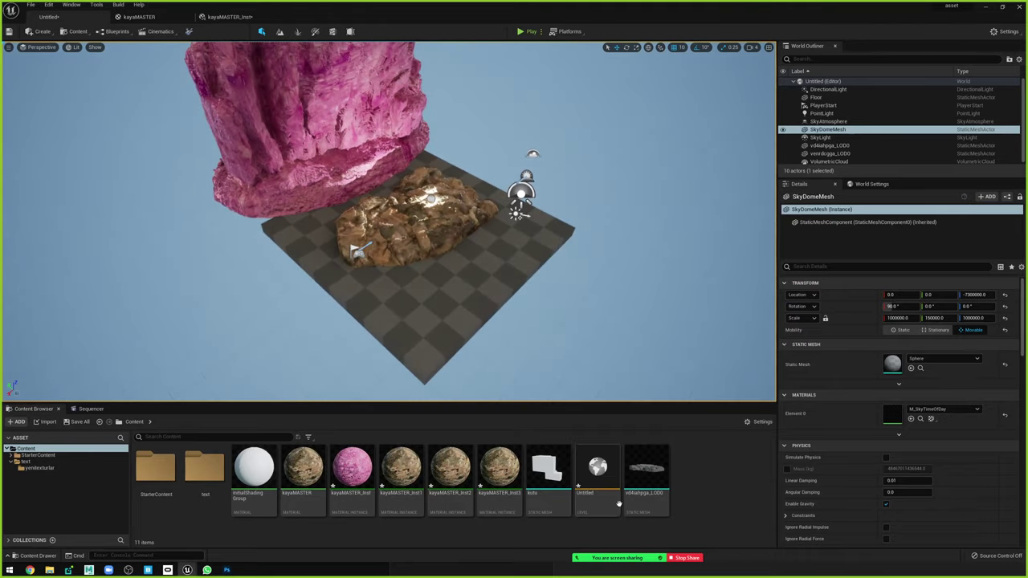
Import textureee.tga into the Content folder and open the new textureee texture asset.
right_click(688, 487)
left_click(717, 265)
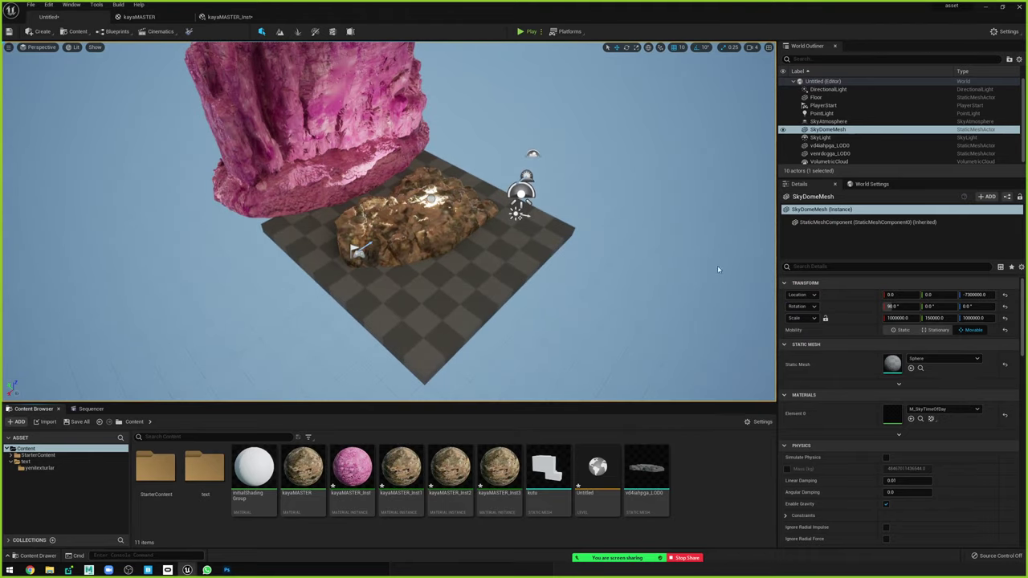
left_click(329, 116)
double_click(374, 112)
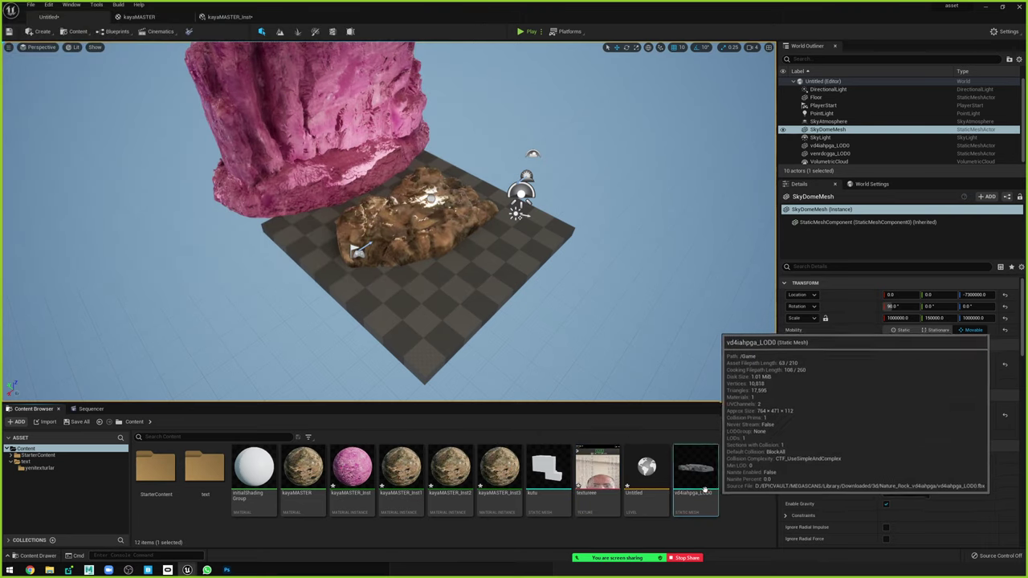
double_click(597, 470)
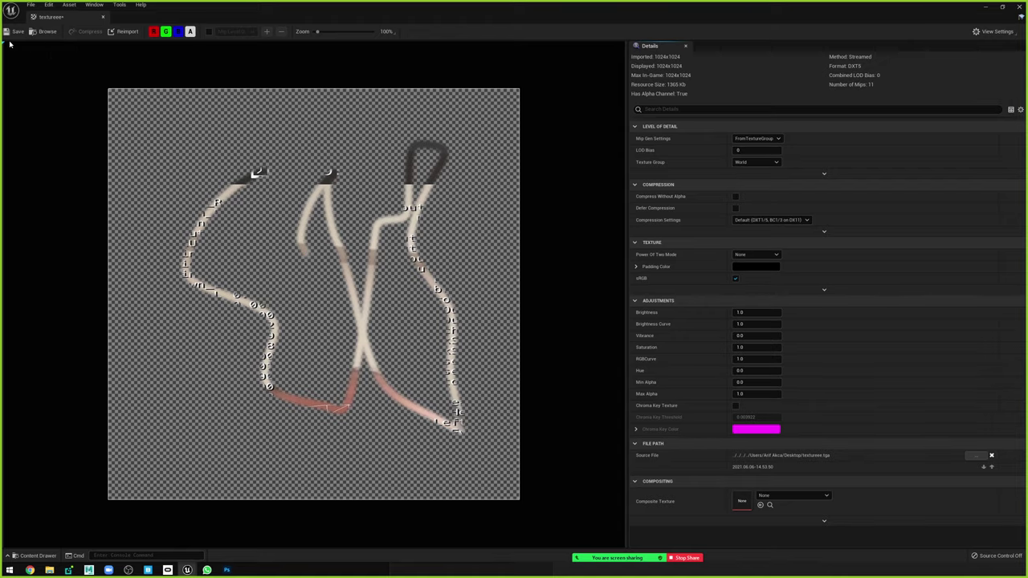
Toggle the R, G, B and A preview channels to inspect the alpha mask, then close textureee.
left_click(154, 32)
left_click(165, 31)
left_click(177, 32)
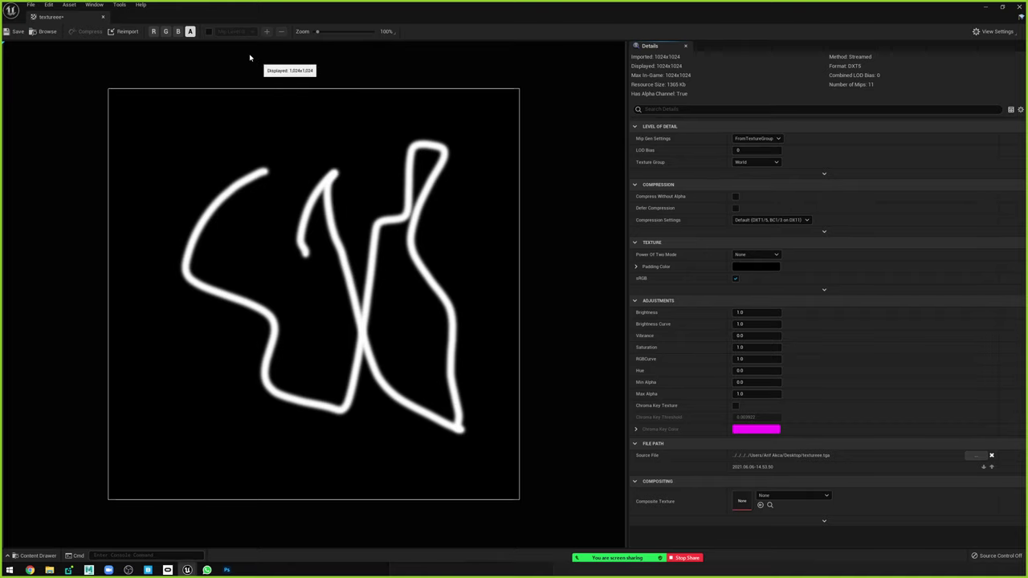
left_click(191, 31)
left_click(165, 32)
left_click(177, 31)
left_click(153, 31)
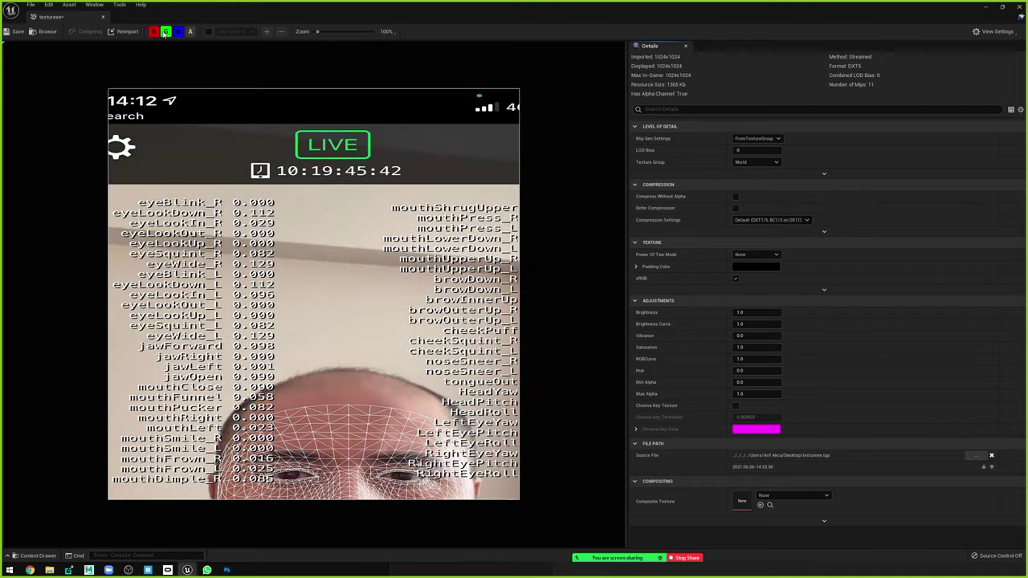
left_click(165, 31)
left_click(177, 31)
left_click(154, 32)
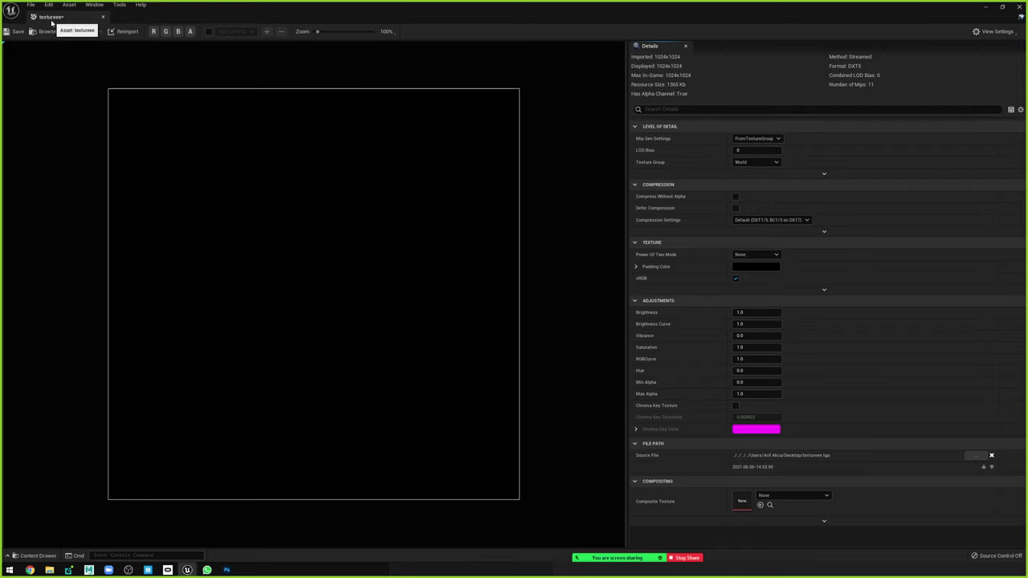
left_click(103, 17)
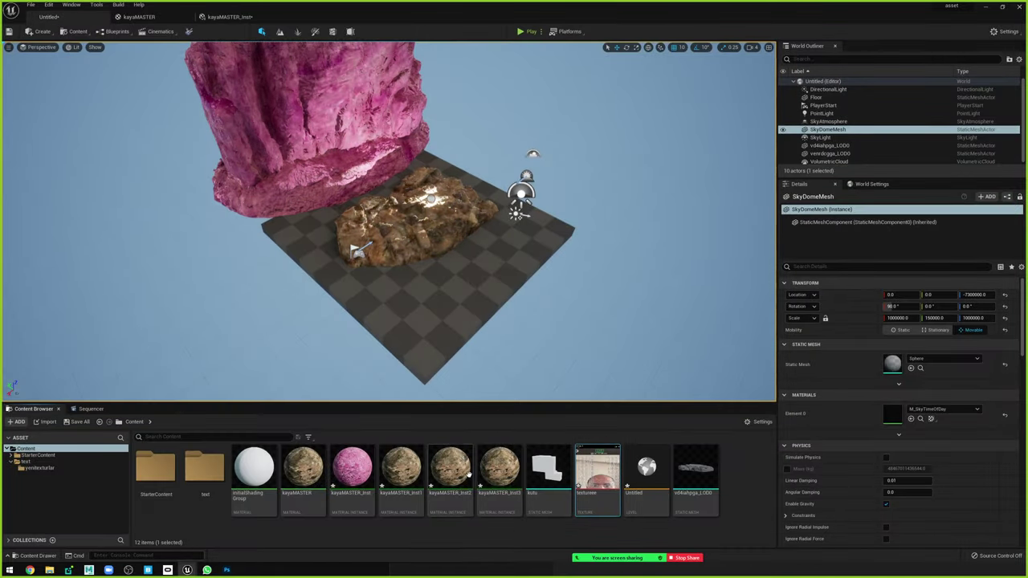
Open the kayaMASTER material and drag the textureee texture into its graph as a Texture Sample.
double_click(303, 467)
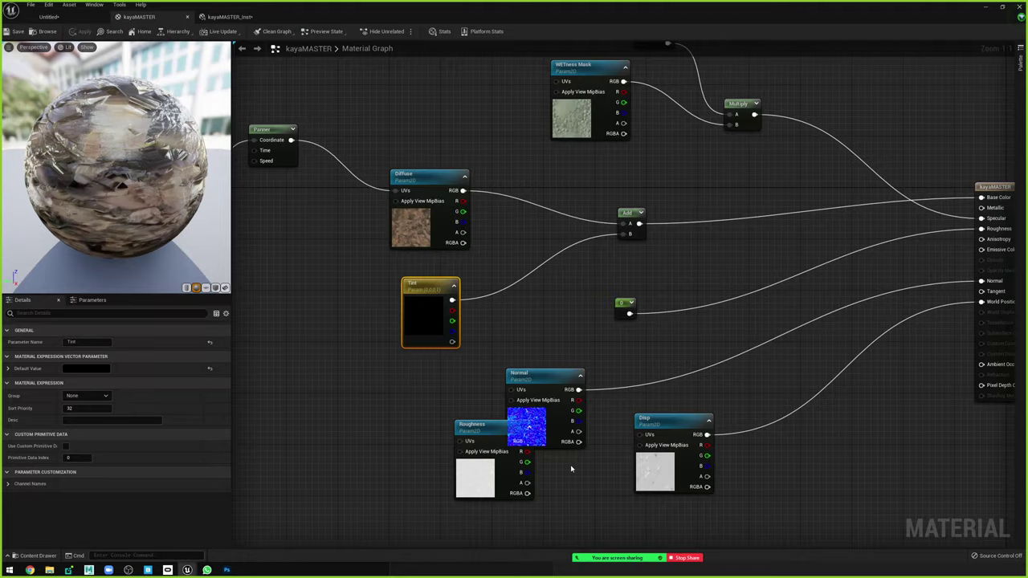
left_click(49, 17)
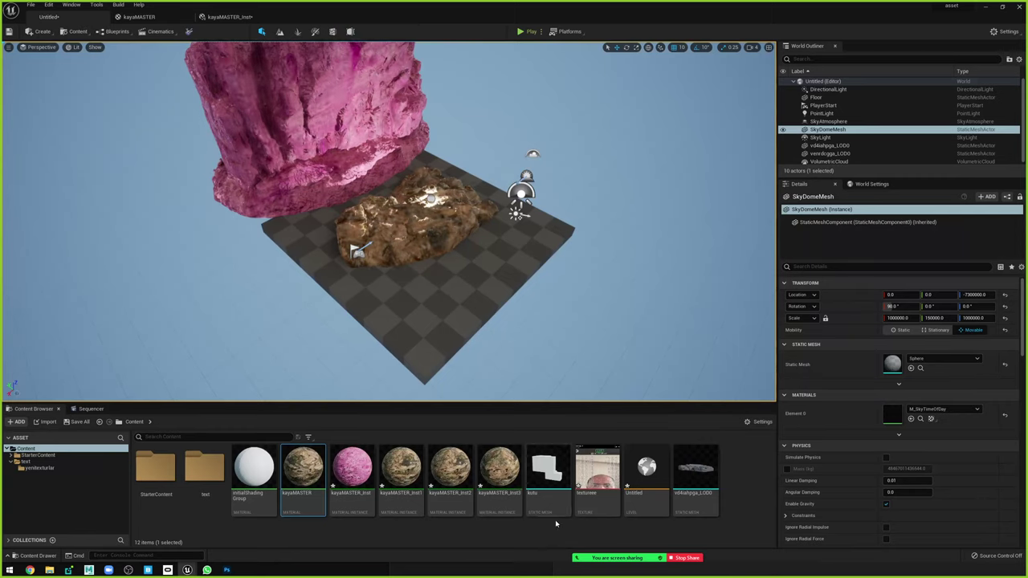
mouse_move(522, 433)
left_mouse_down()
mouse_move(150, 17)
mouse_move(454, 464)
mouse_move(682, 455)
left_mouse_up()
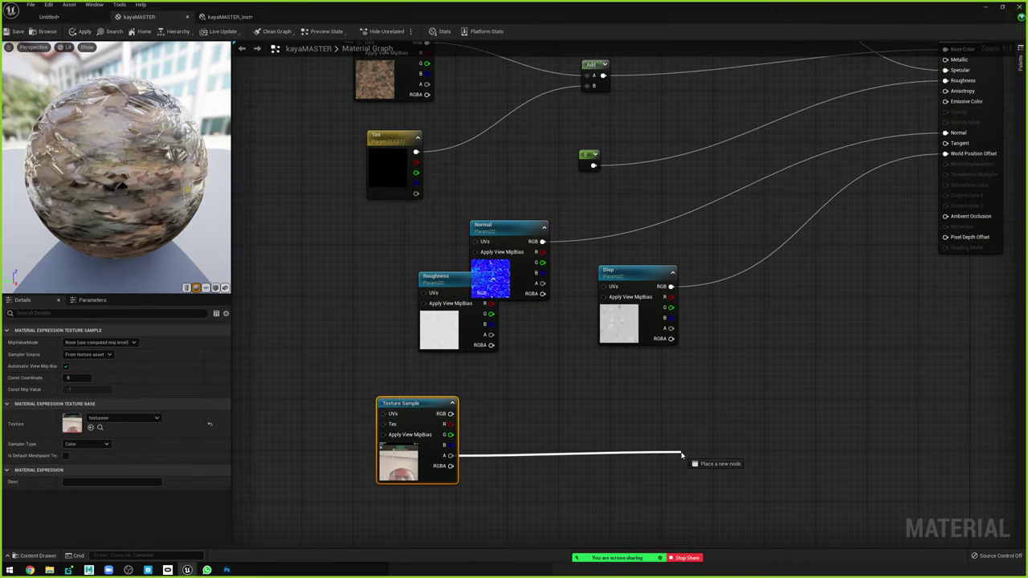
left_click(498, 434)
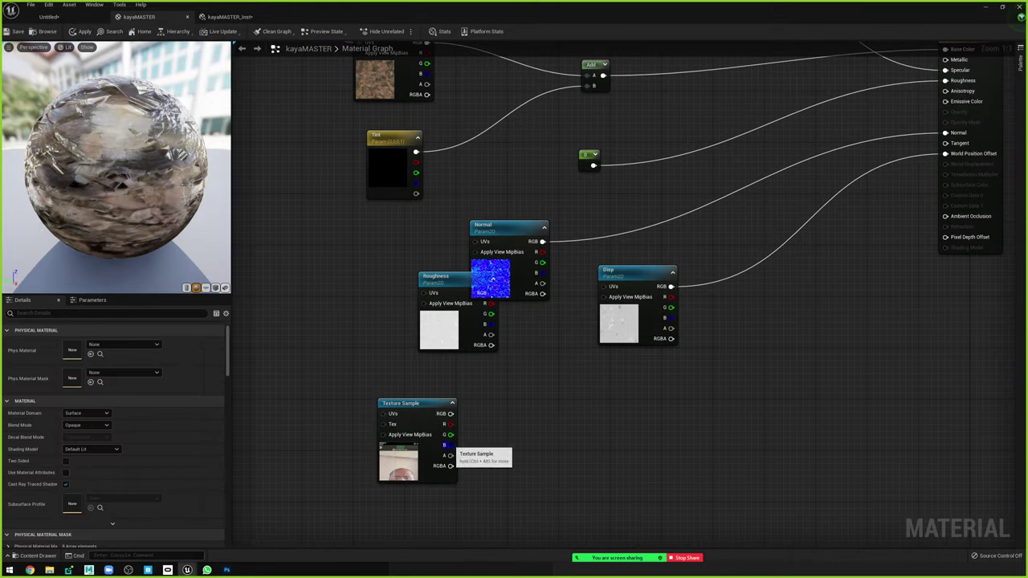
Wire the texture's B channel into a new Multiply node, then delete that Multiply node.
left_click_drag(451, 445, 791, 447)
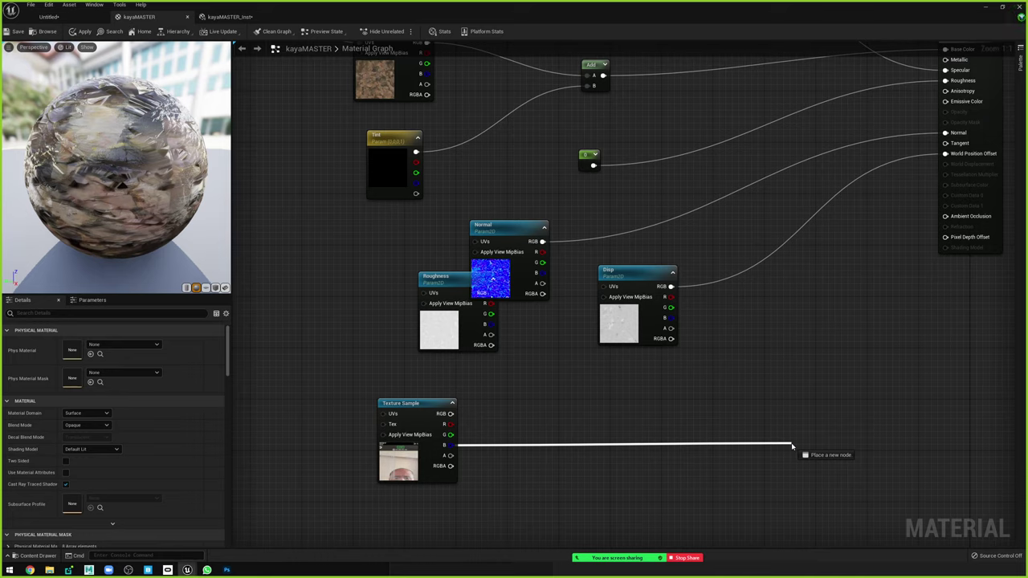
left_click_drag(790, 446, 738, 162)
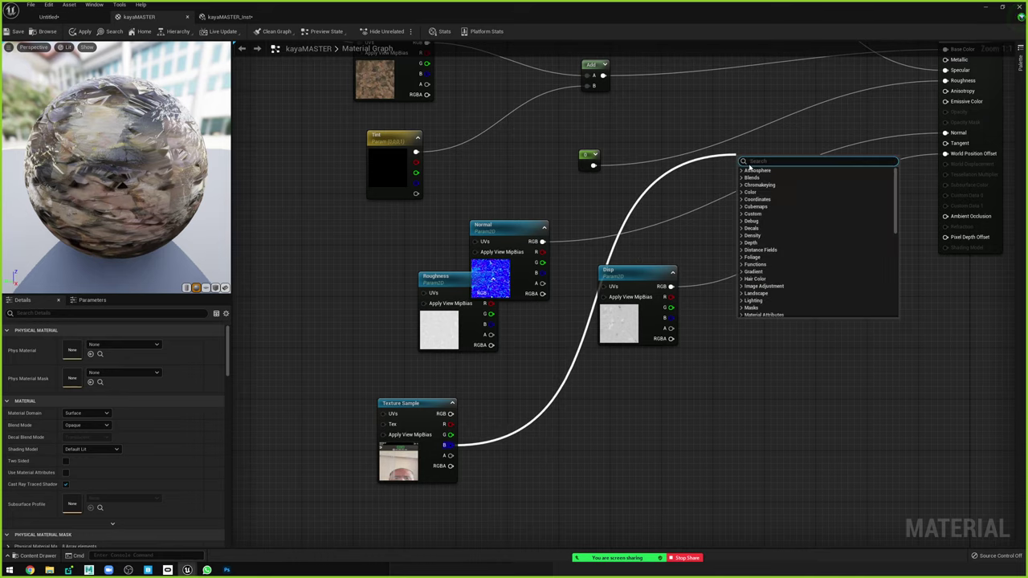
type("multipl")
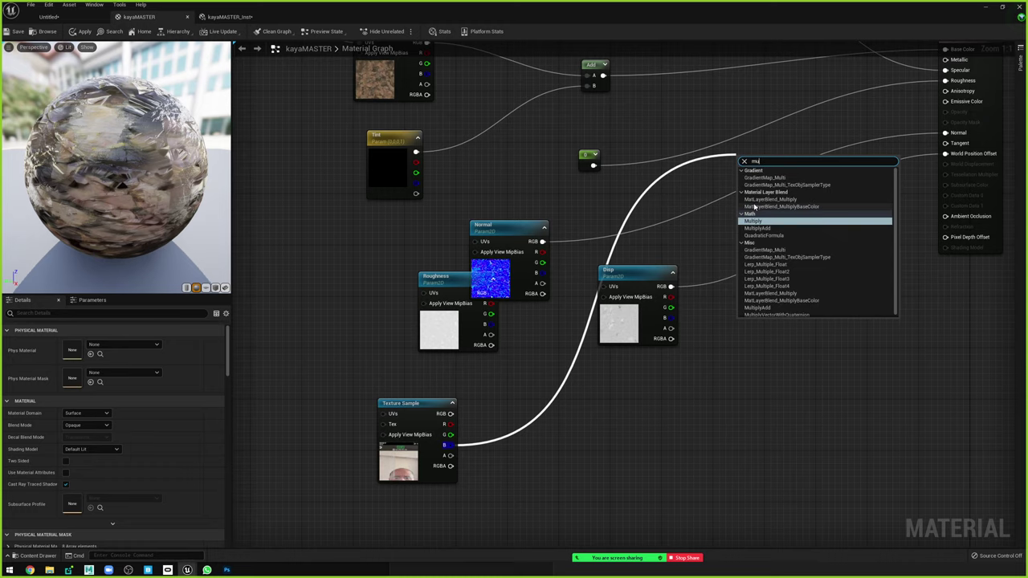
left_click(753, 200)
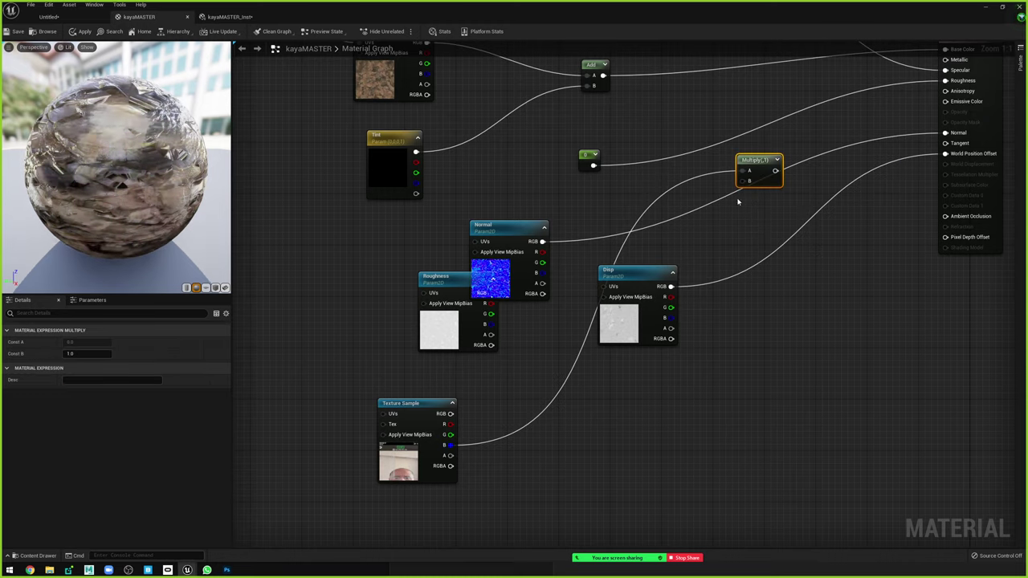
right_click_drag(676, 185, 640, 227)
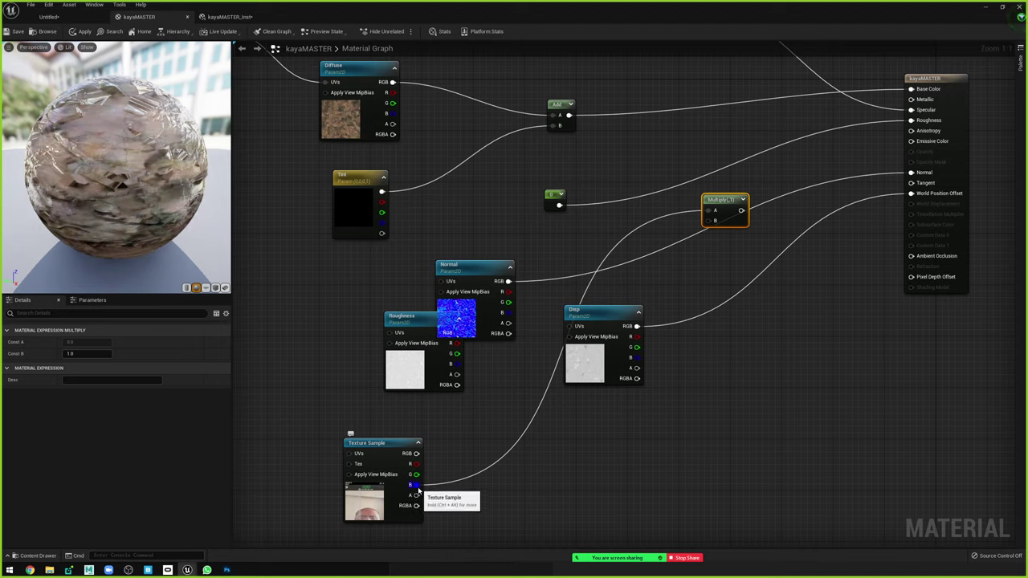
key("Delete")
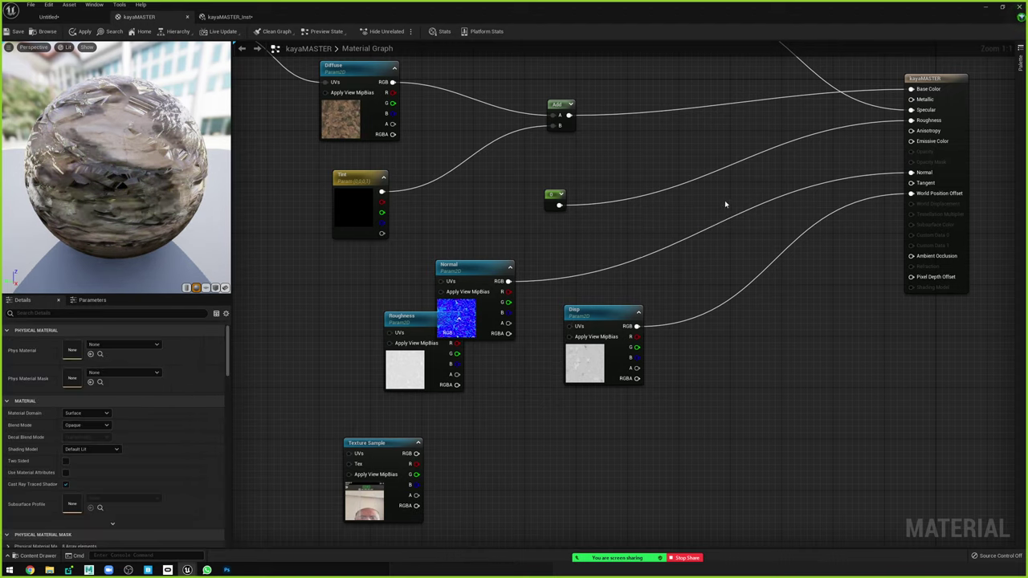
Pan to the material output and search for a 'facing' node without adding one.
mouse_move(724, 200)
right_mouse_down()
mouse_move(677, 360)
mouse_move(586, 323)
right_mouse_up()
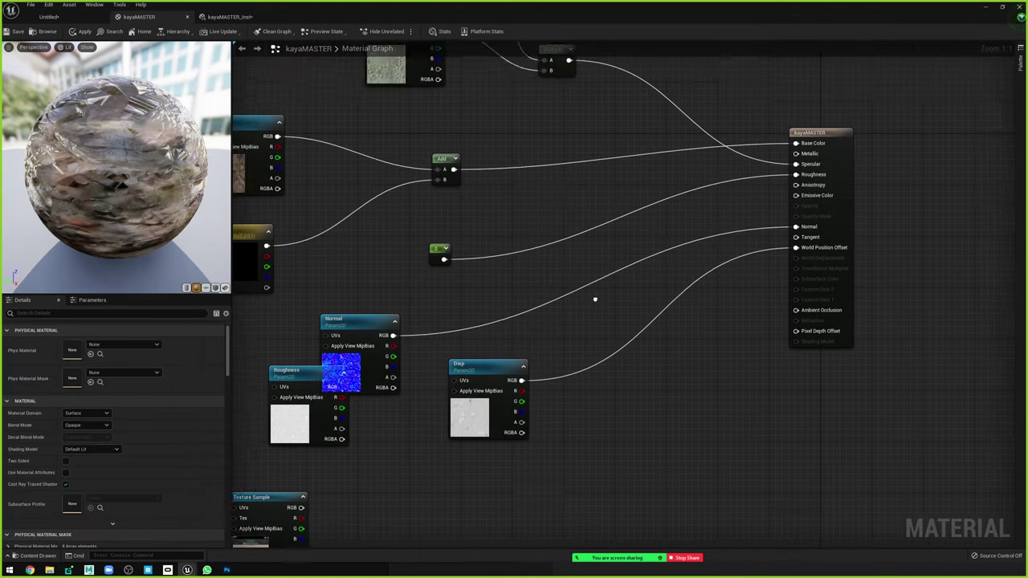
scroll(596, 398, "down", 3)
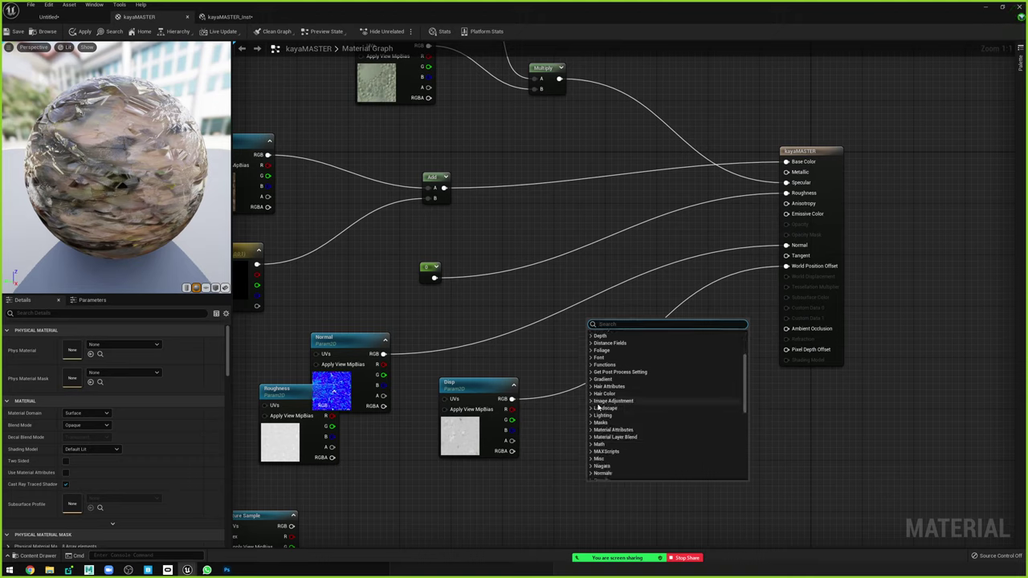
left_click(557, 339)
right_click(655, 409)
type("fac")
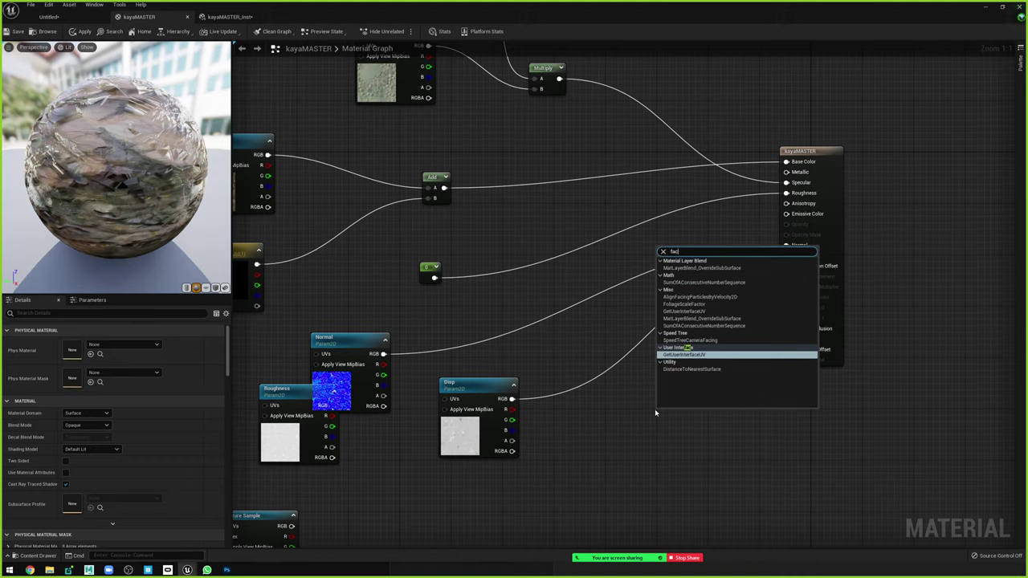
type("ing")
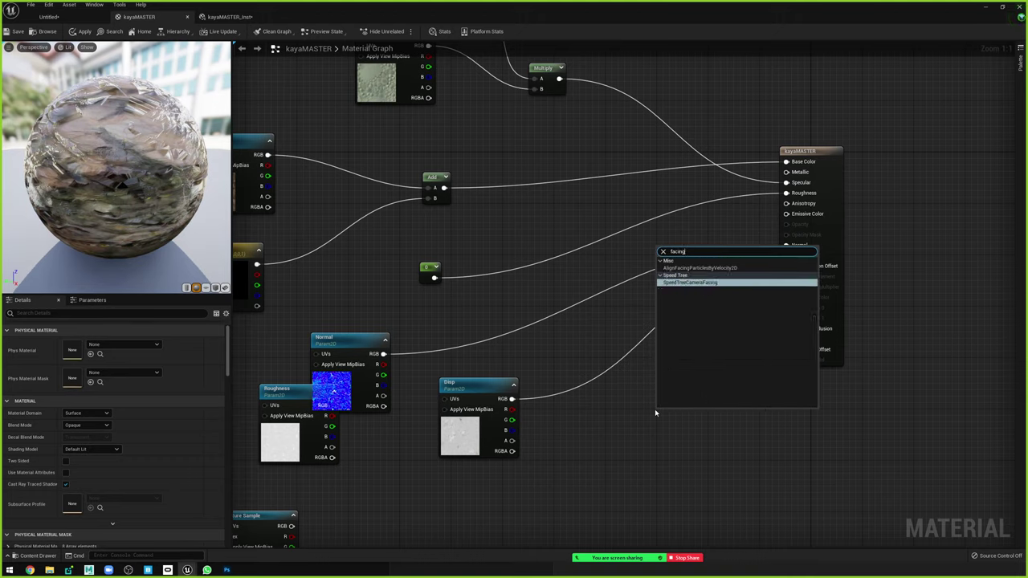
left_click(639, 391)
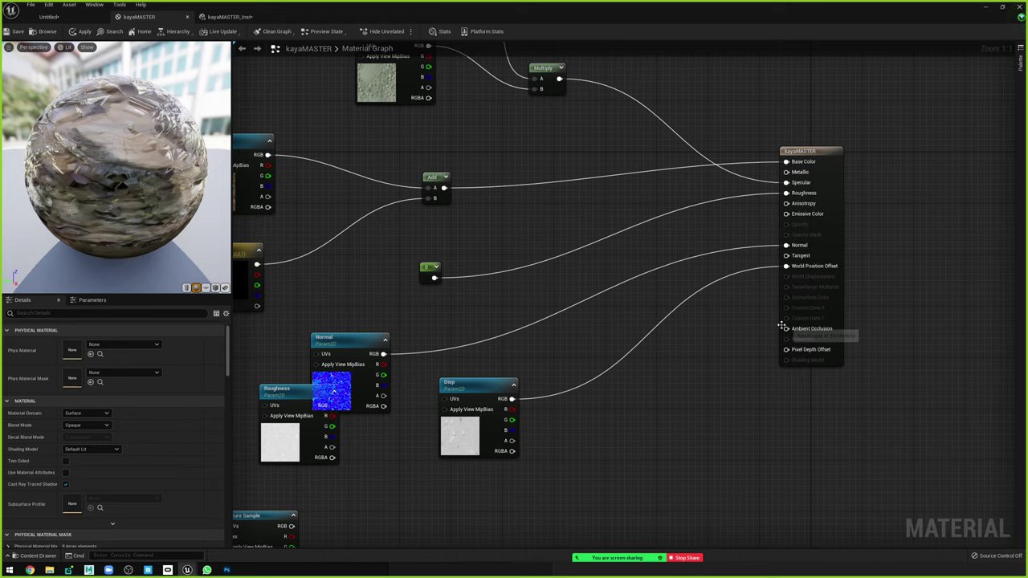
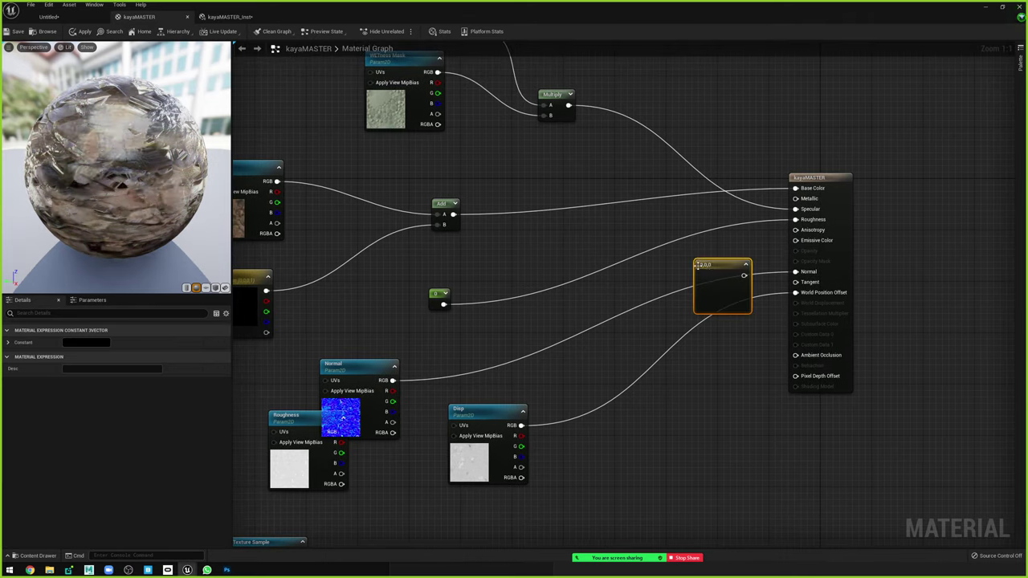
Add a Constant3Vector set to bright blue (0, 0.119, 1) and wire it into kayaMASTER's Emissive Color.
left_click_drag(743, 276, 795, 231)
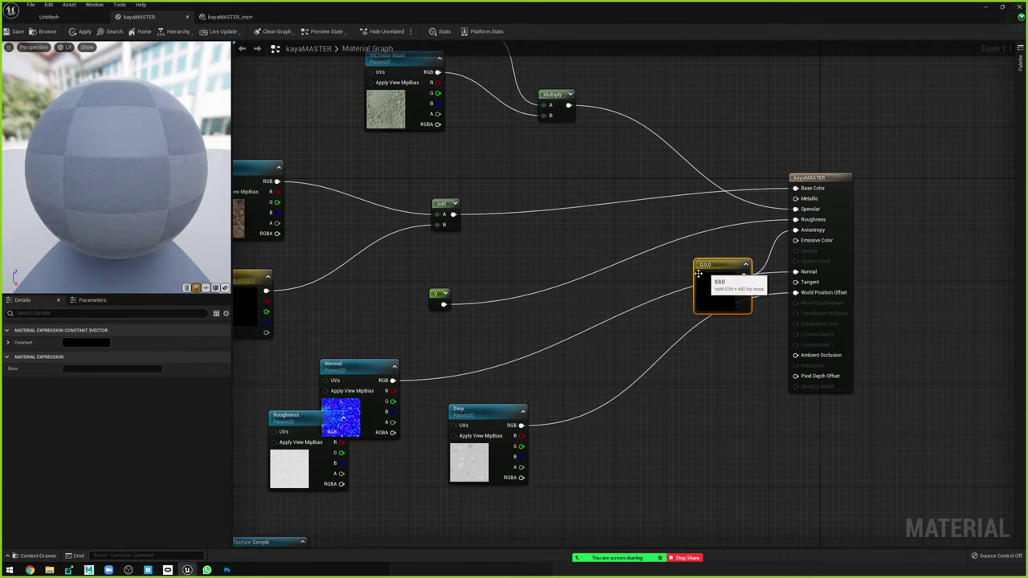
left_click(86, 342)
left_click(110, 386)
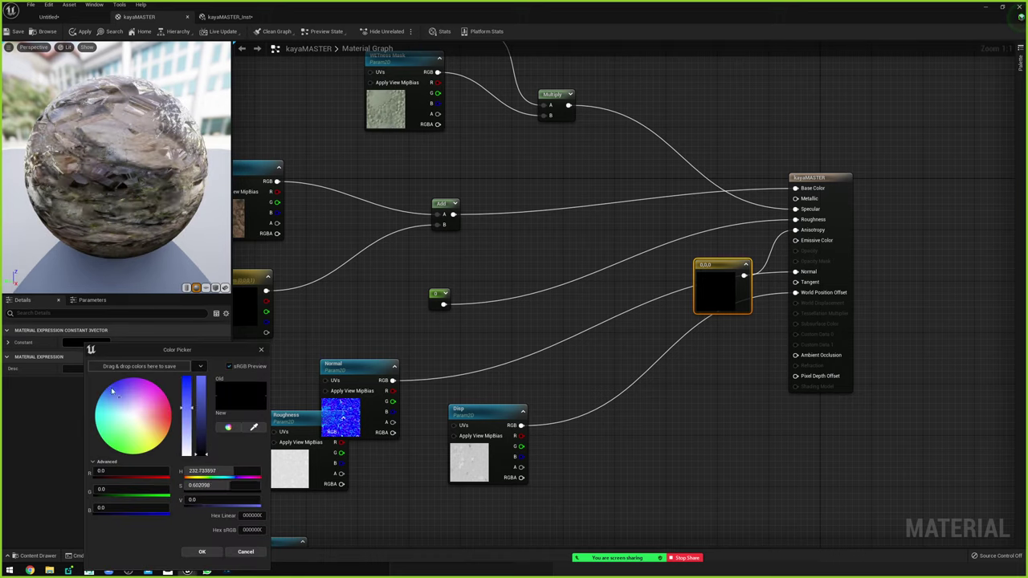
left_click_drag(201, 452, 201, 378)
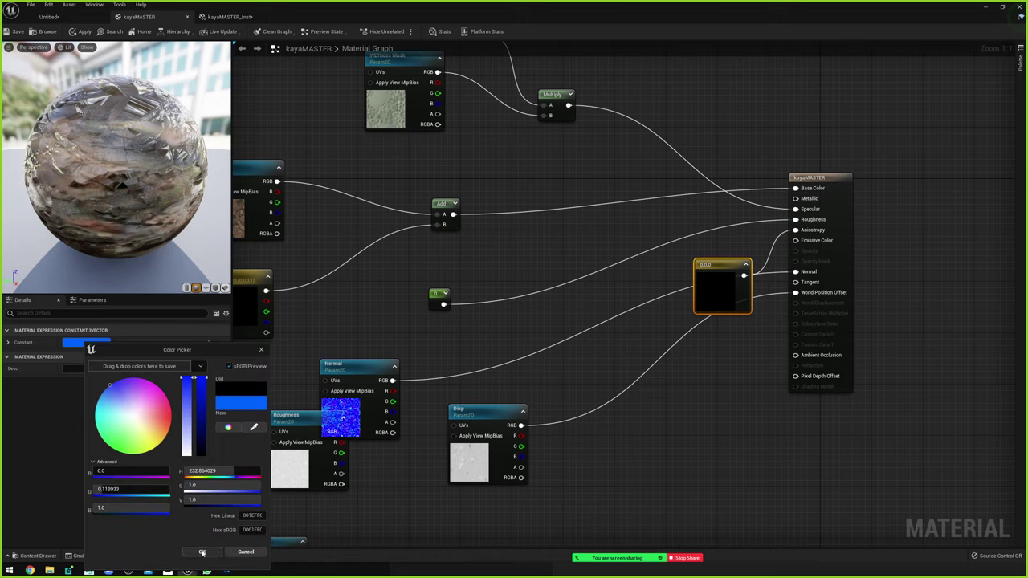
left_click(201, 552)
left_click(394, 179)
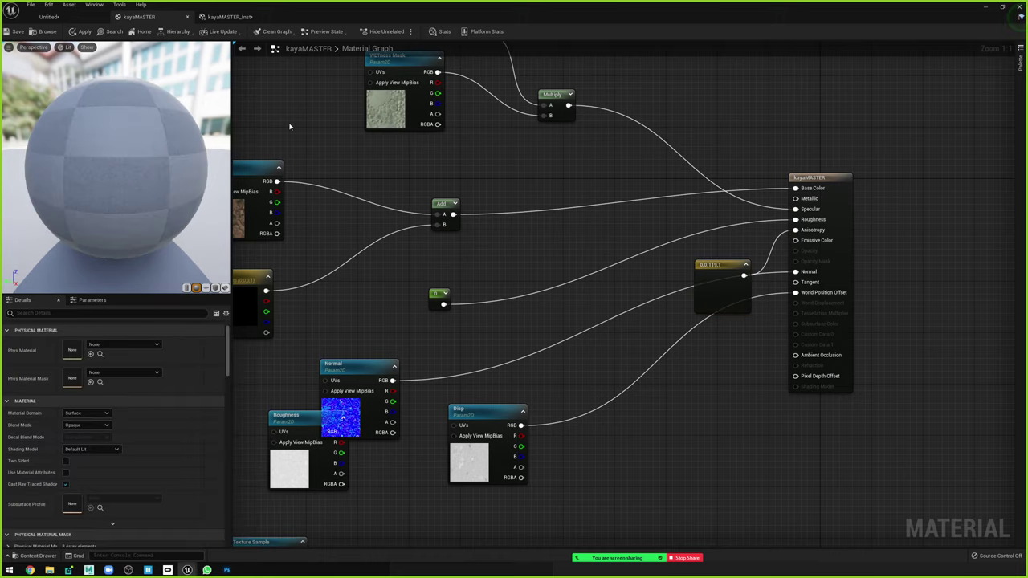
left_click(18, 32)
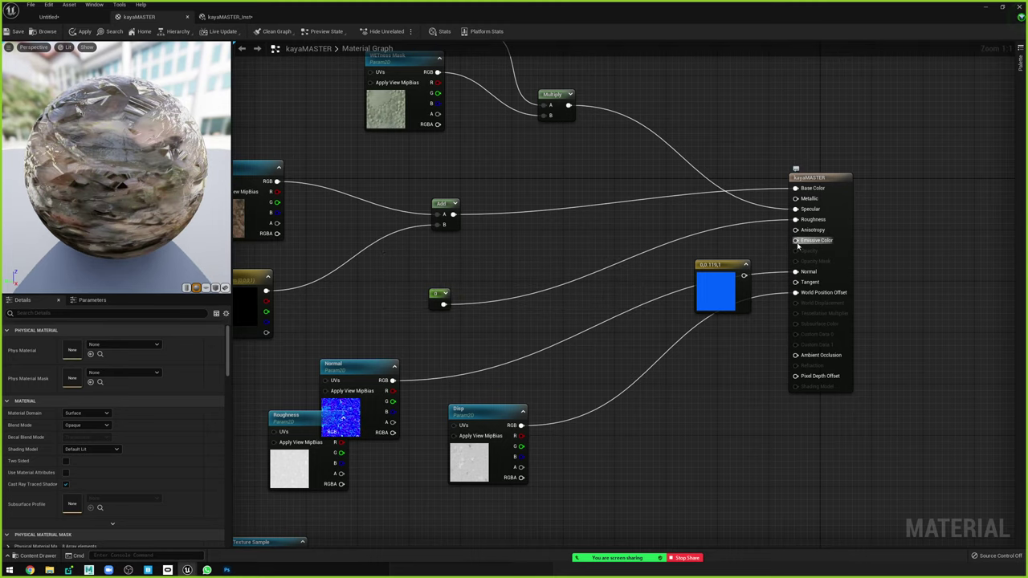
left_click_drag(794, 240, 743, 275)
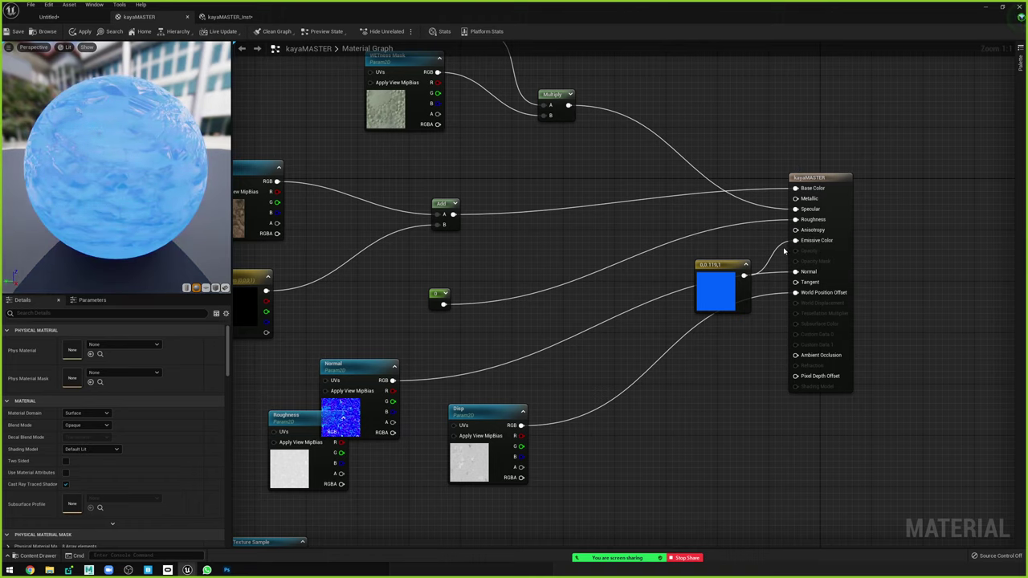
Save kayaMASTER, then select the graph's nodes and paste a copy beside the original network.
left_click(13, 32)
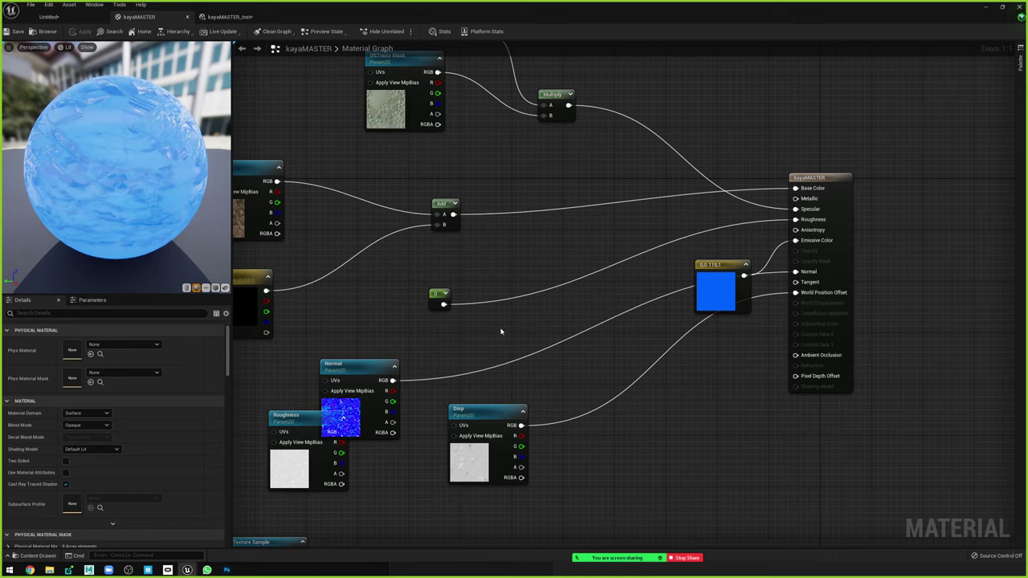
right_click_drag(374, 186, 500, 218)
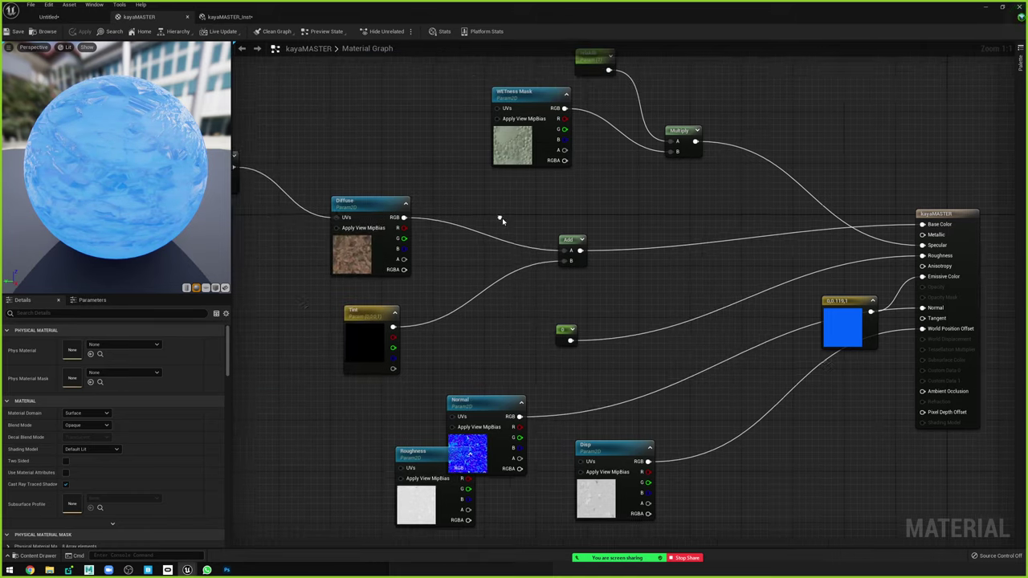
scroll(506, 236, "down", 3)
scroll(506, 236, "down", 6)
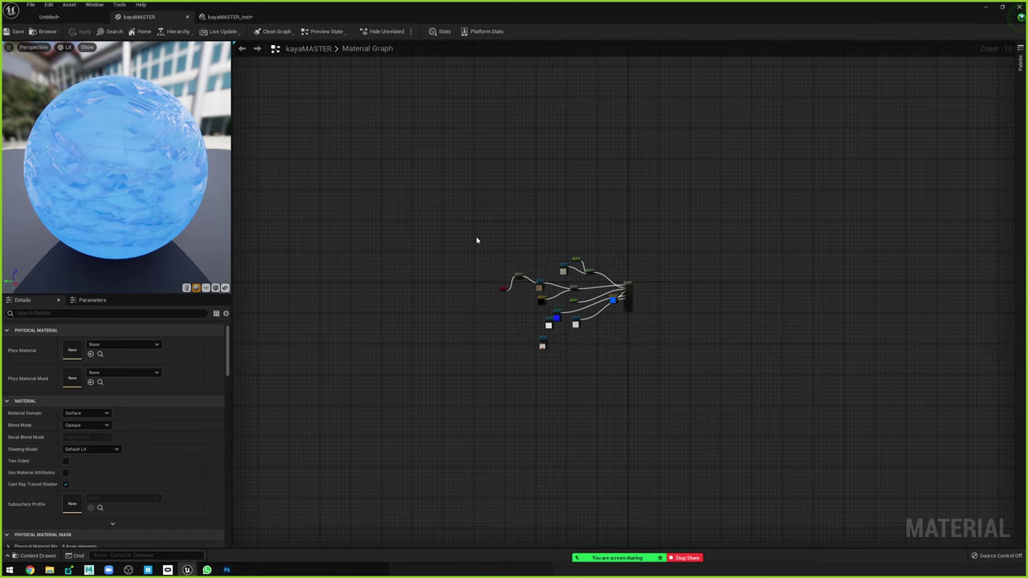
left_click_drag(584, 323, 610, 354)
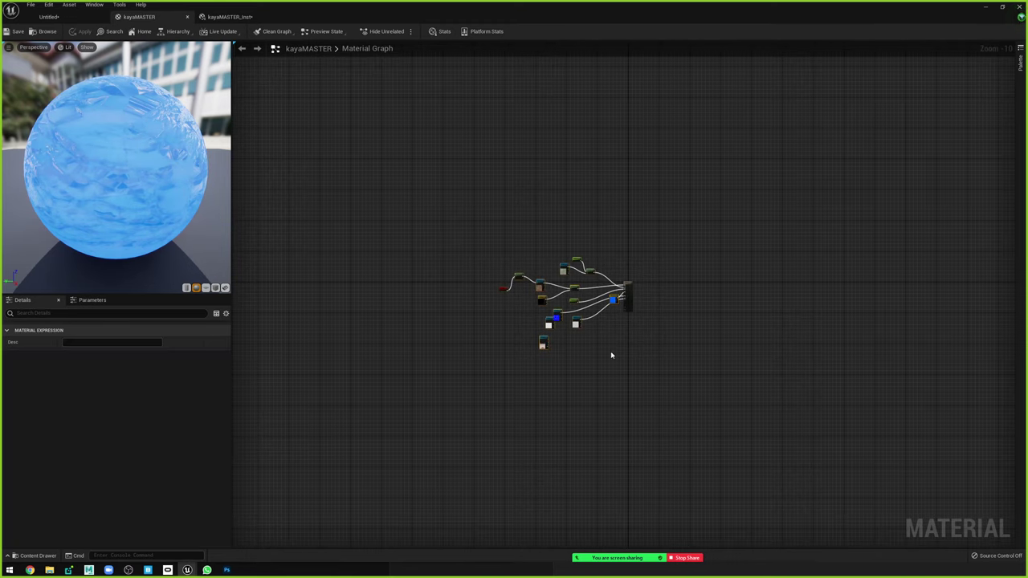
left_click(475, 259)
key("ctrl+v")
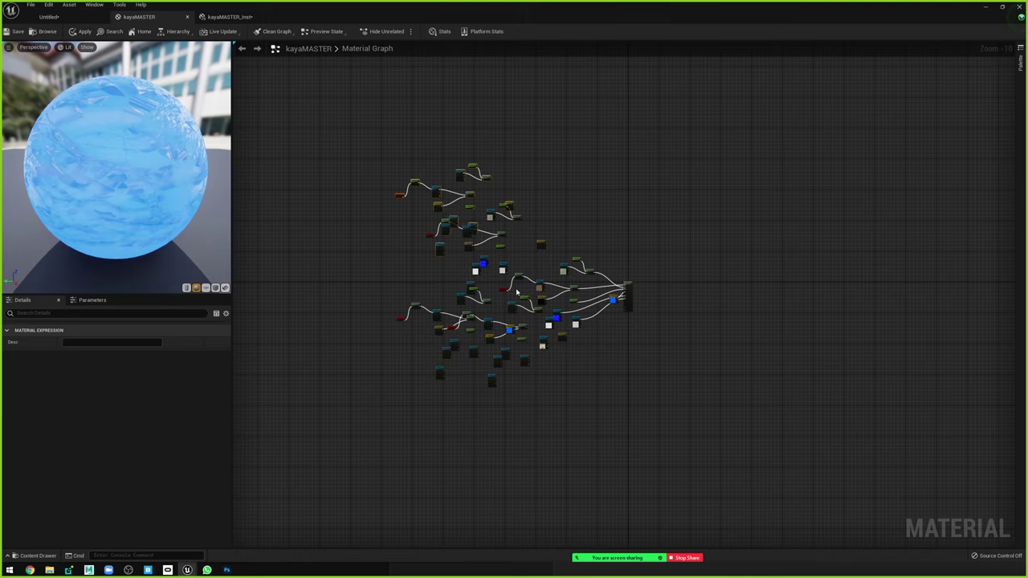
scroll(564, 310, "up", 3)
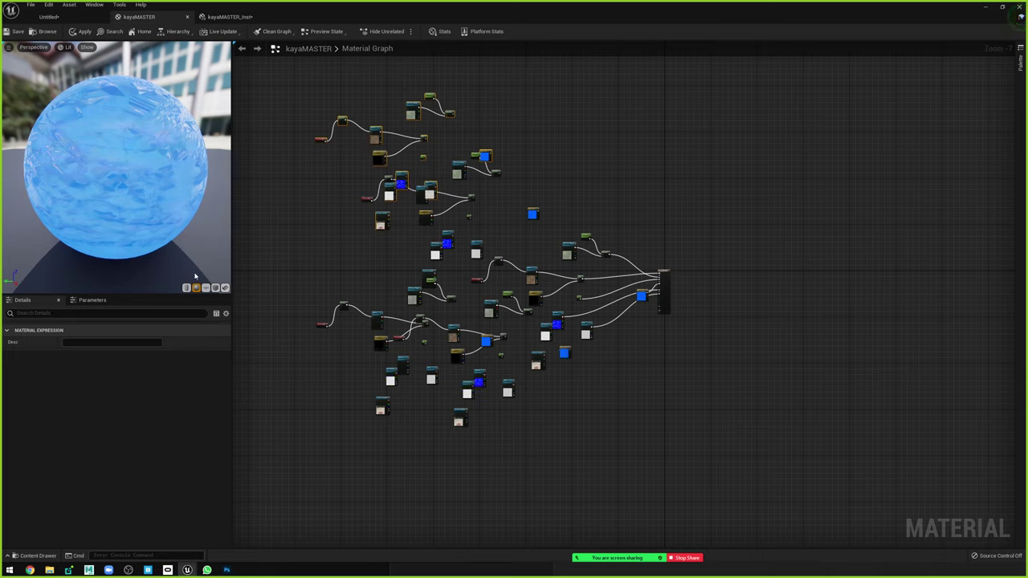
Open the kayaMASTER_Inst material instance and lower its isMetallic value.
left_click(72, 20)
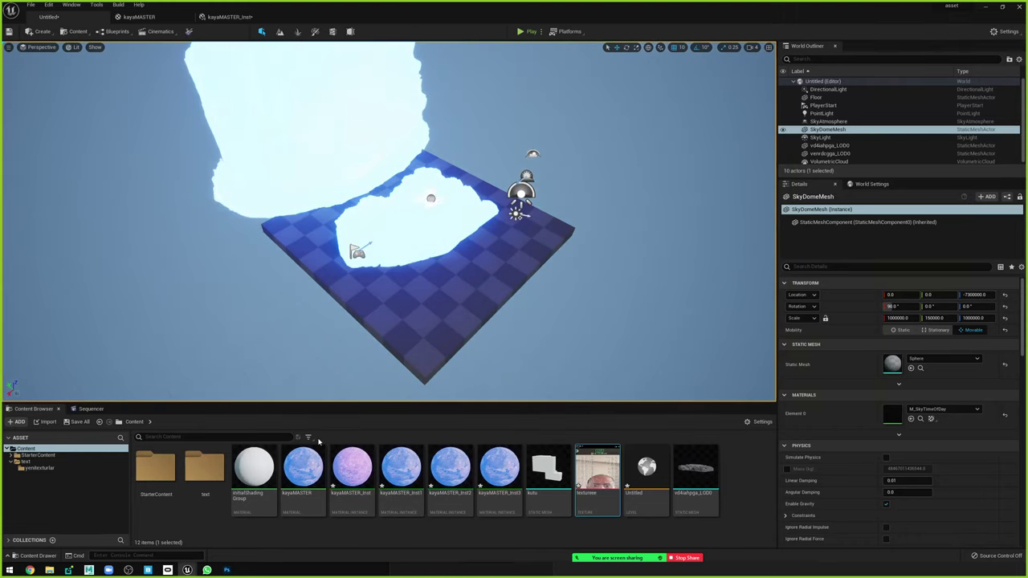
double_click(358, 465)
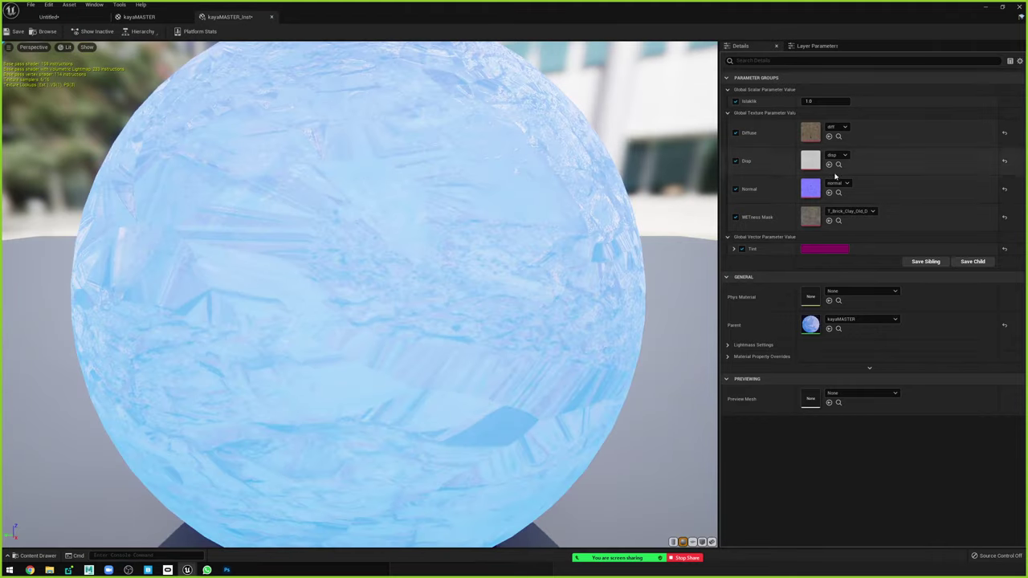
left_click_drag(823, 102, 794, 101)
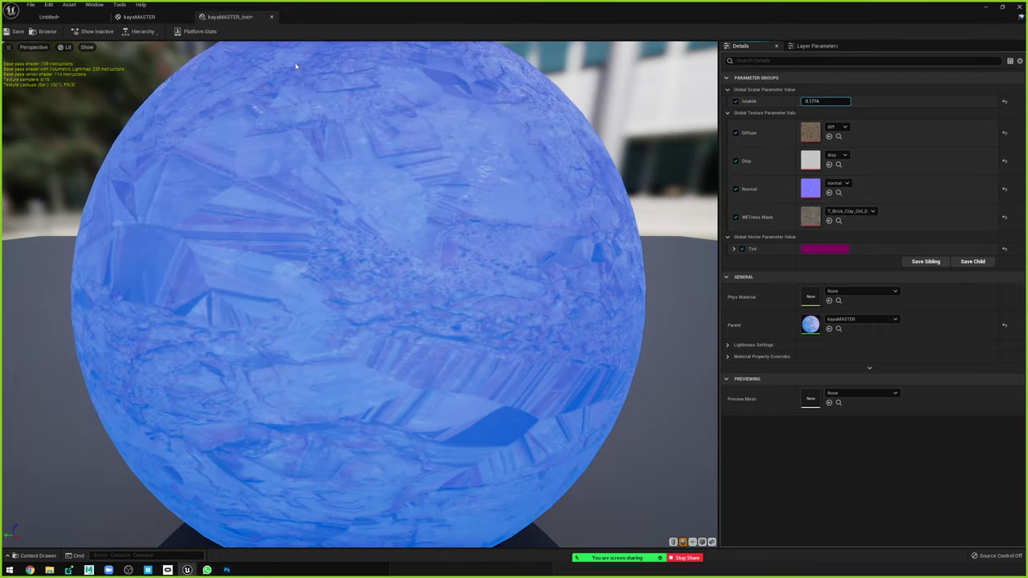
Close the instance and kayaMASTER editors, answering the apply-changes prompt.
left_click(271, 17)
left_click(187, 17)
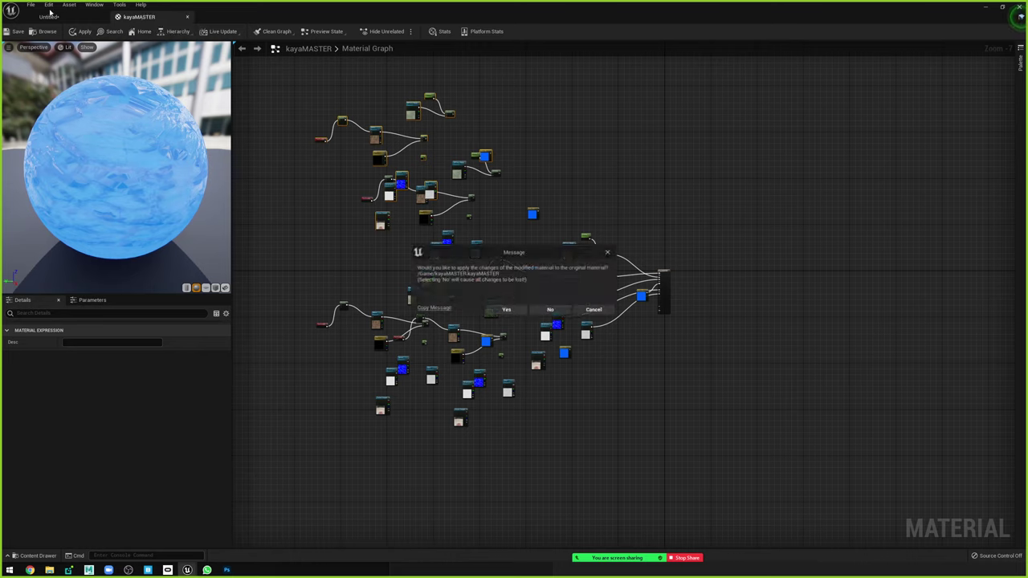
left_click(550, 310)
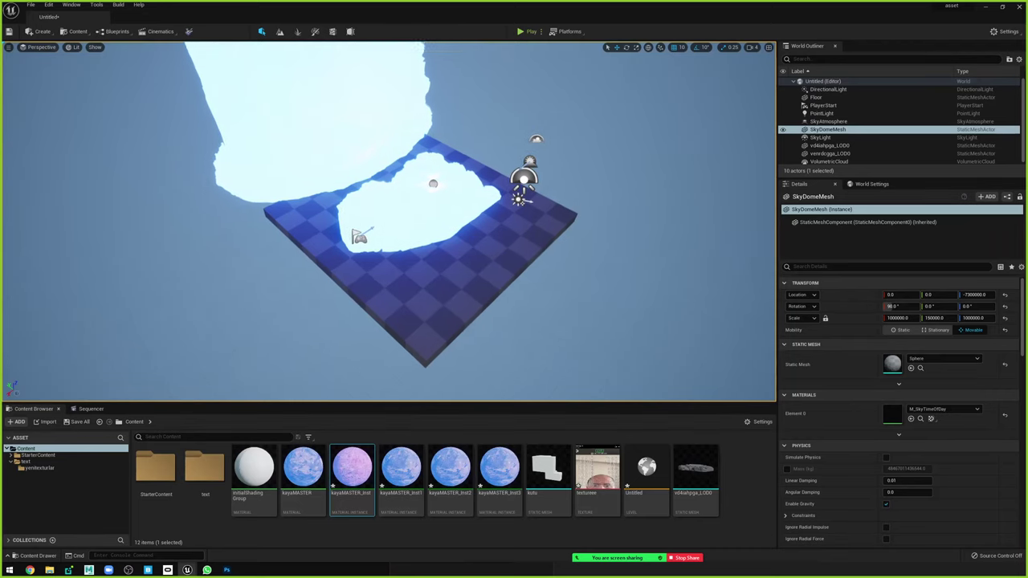
Orbit the level view up toward the sky and lights, then reopen the kayaMASTER material.
scroll(244, 202, "up", 3)
scroll(244, 202, "up", 4)
scroll(442, 153, "up", 2)
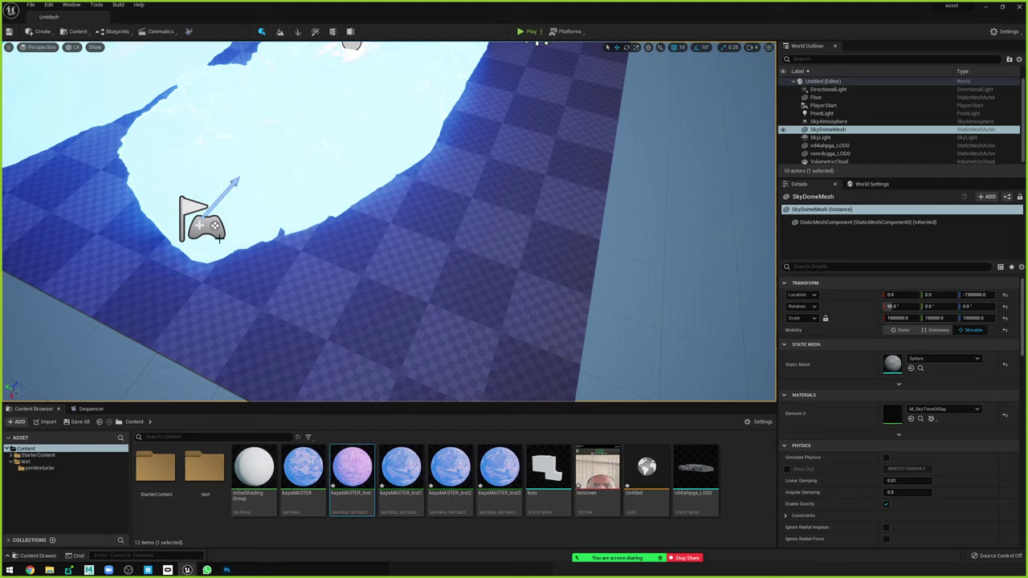
mouse_move(721, 215)
right_mouse_down()
mouse_move(721, 145)
mouse_move(733, 187)
right_mouse_up()
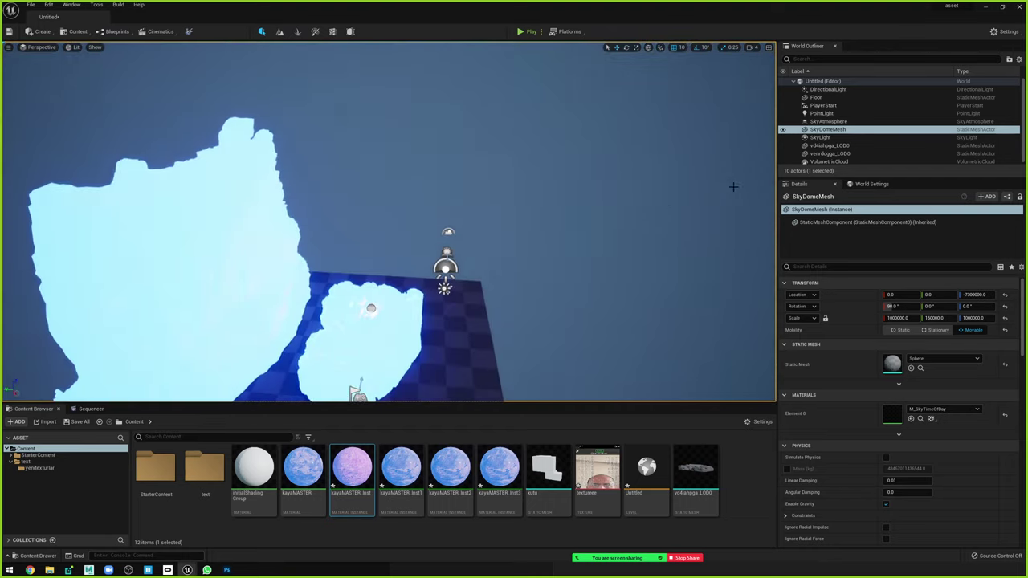
left_click(277, 474)
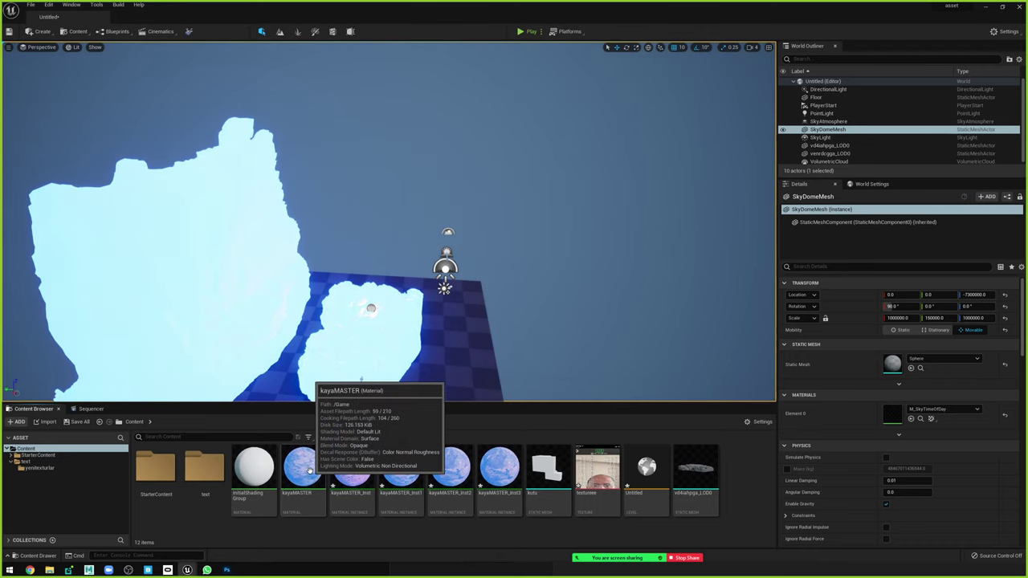
double_click(309, 470)
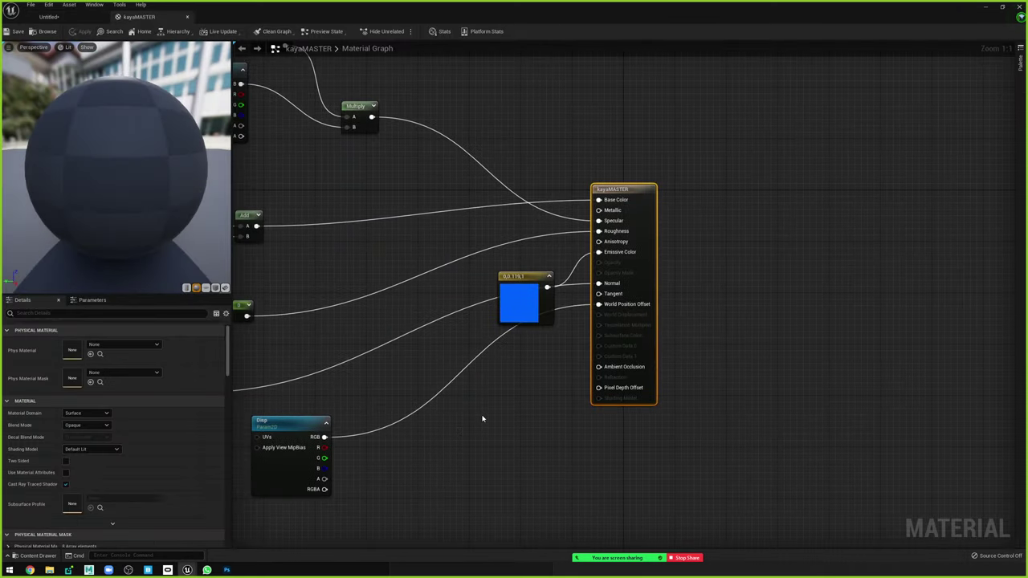
Browse the Masks and Material Layer Blend node categories without adding anything, then pan to the texture nodes.
right_click(482, 414)
scroll(488, 331, "down", 2)
scroll(488, 331, "down", 3)
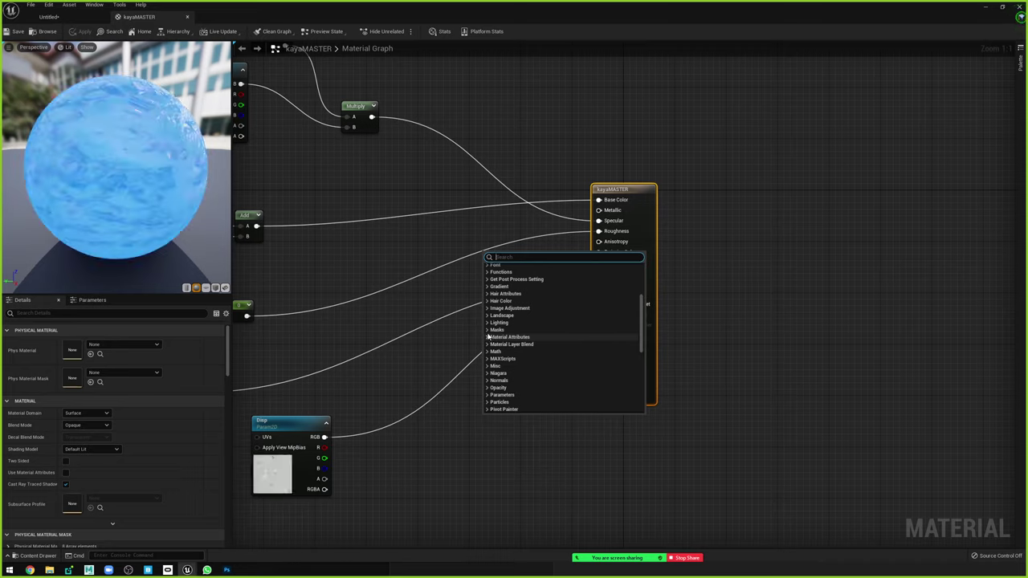
left_click(487, 330)
left_click(486, 351)
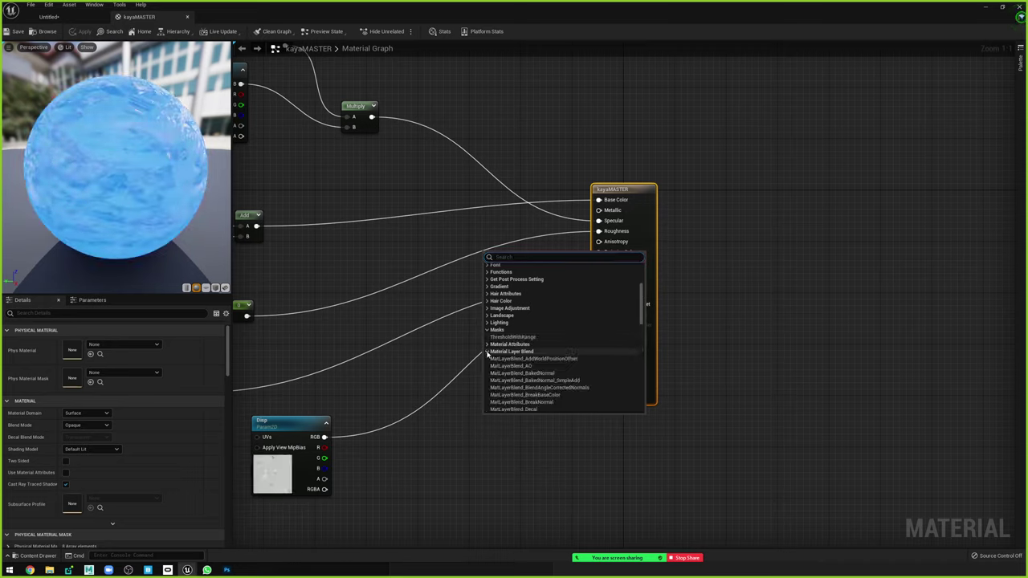
left_click(486, 351)
scroll(487, 345, "down", 2)
scroll(487, 329, "down", 1)
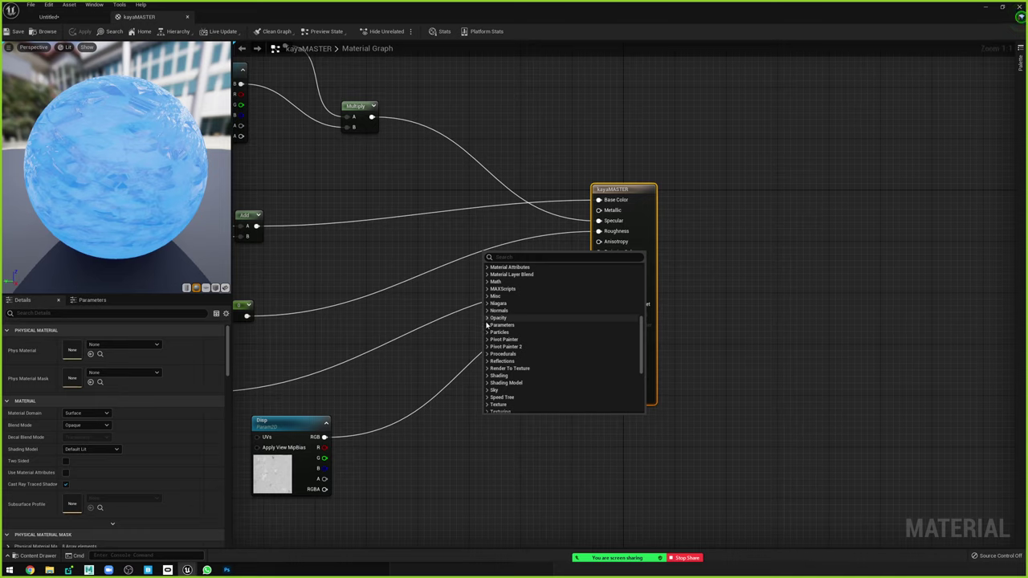
scroll(486, 353, "up", 2)
scroll(487, 361, "down", 2)
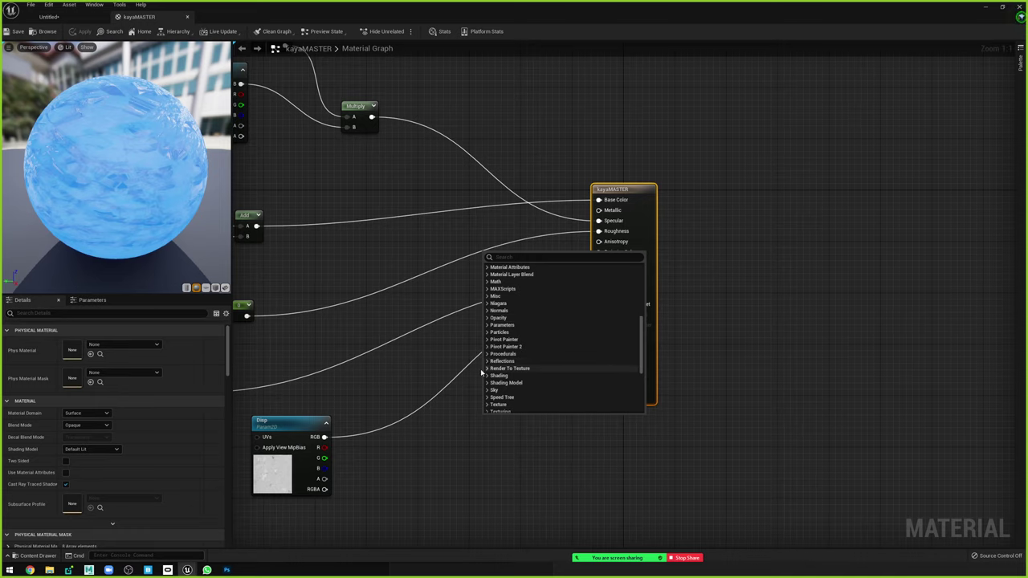
left_click(436, 367)
right_click_drag(540, 181, 716, 181)
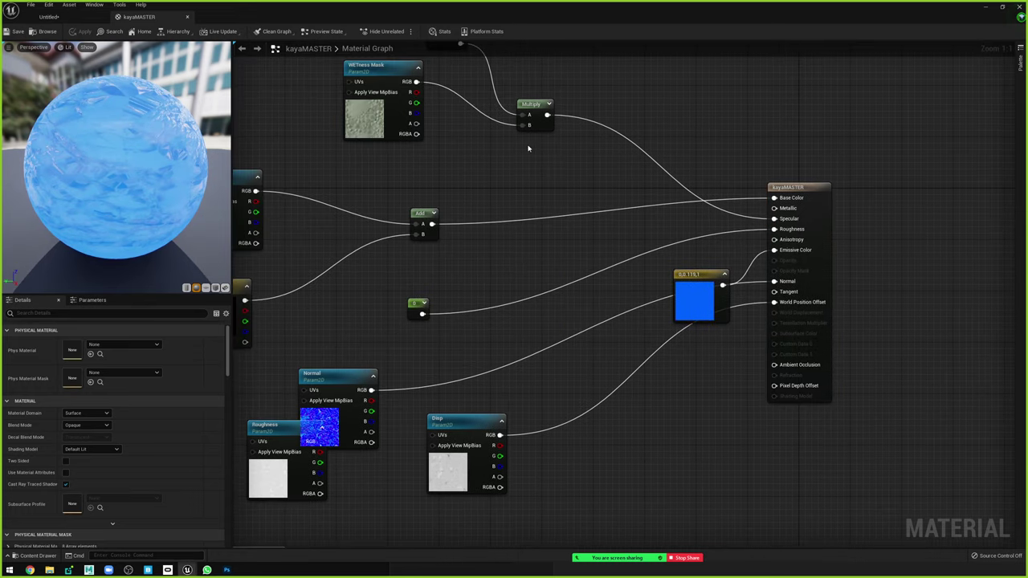
left_click(48, 16)
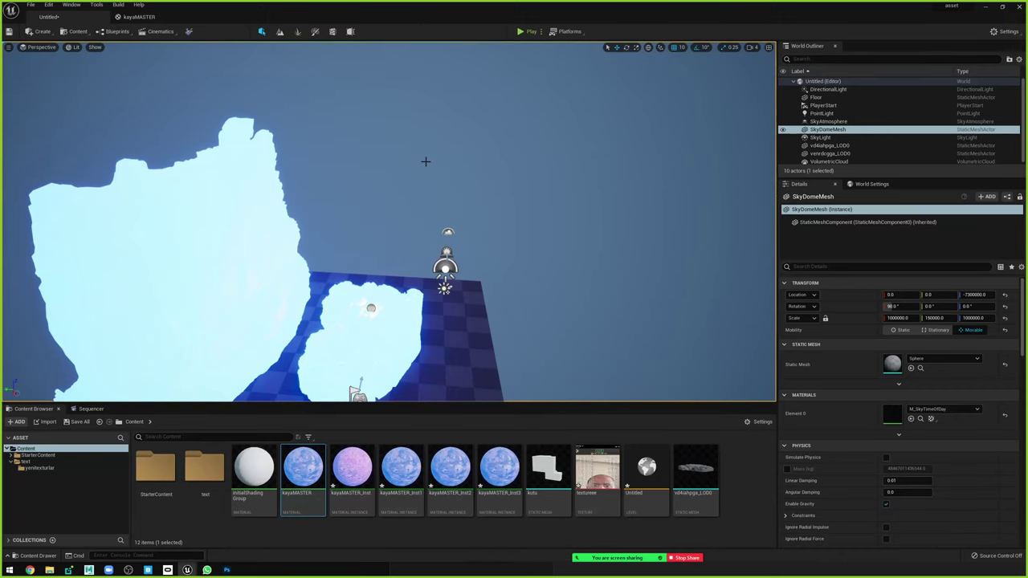
right_click_drag(484, 230, 479, 239)
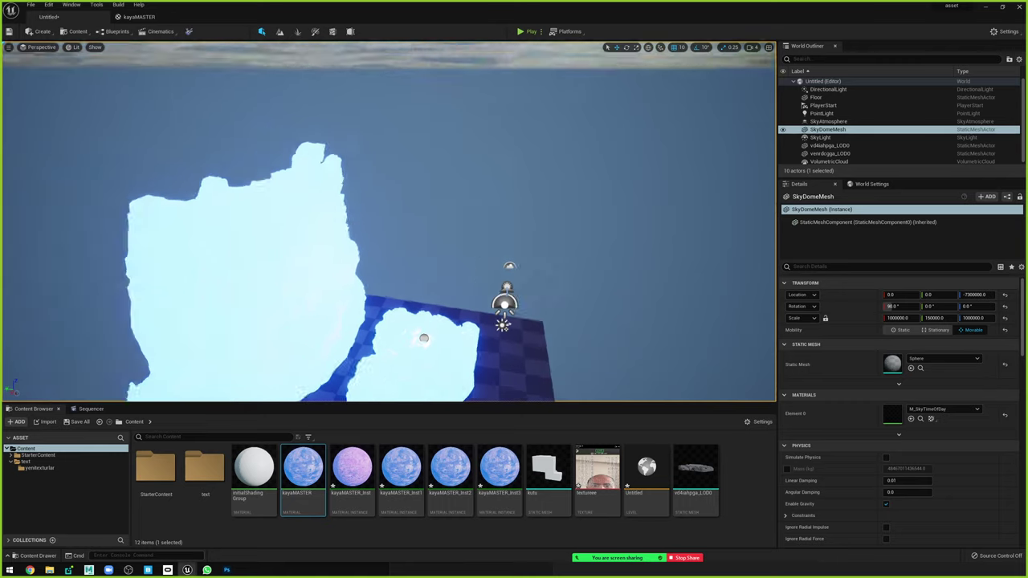
key("ctrl+n")
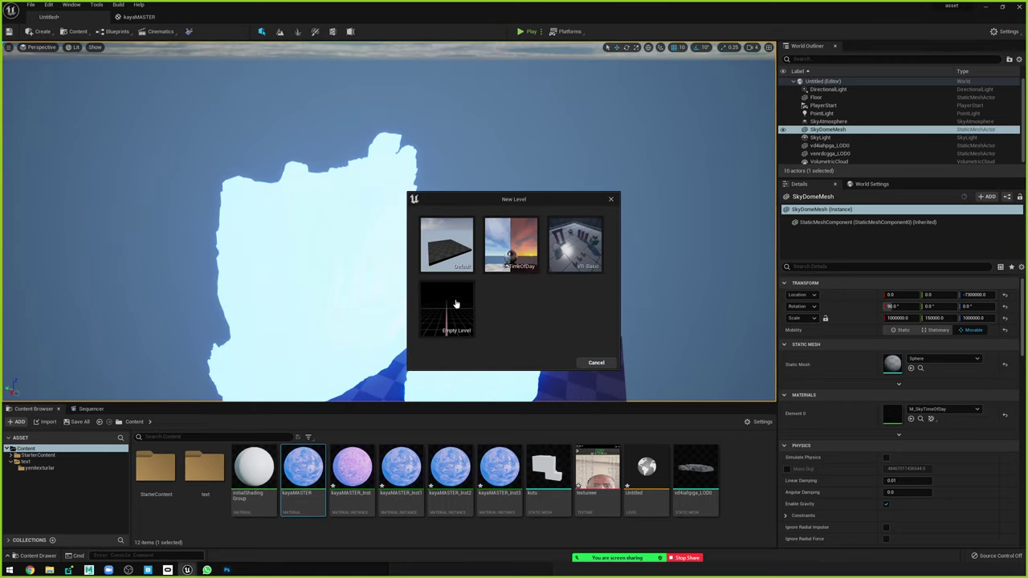
left_click(455, 321)
left_click(568, 372)
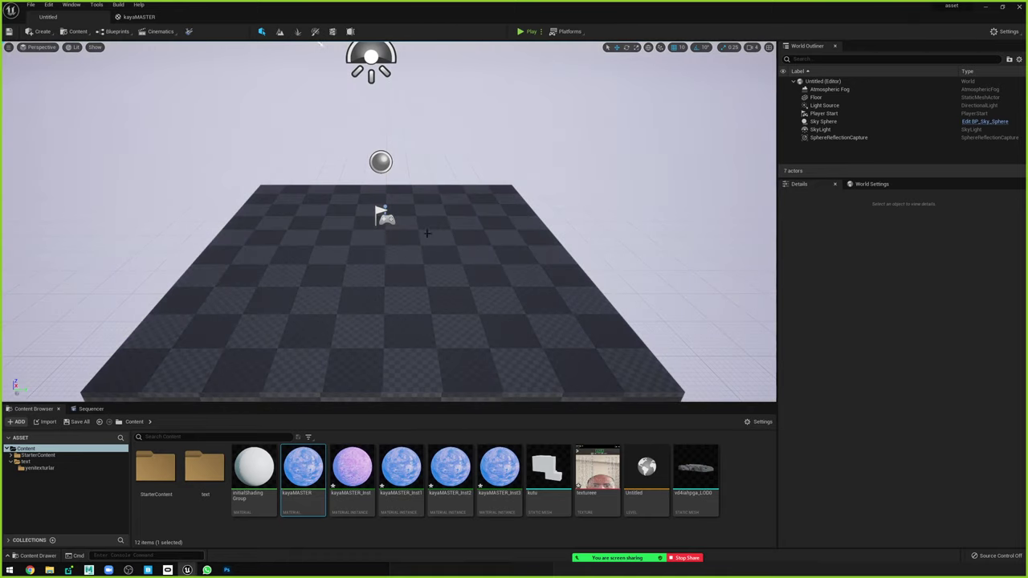
left_click_drag(342, 287, 345, 313)
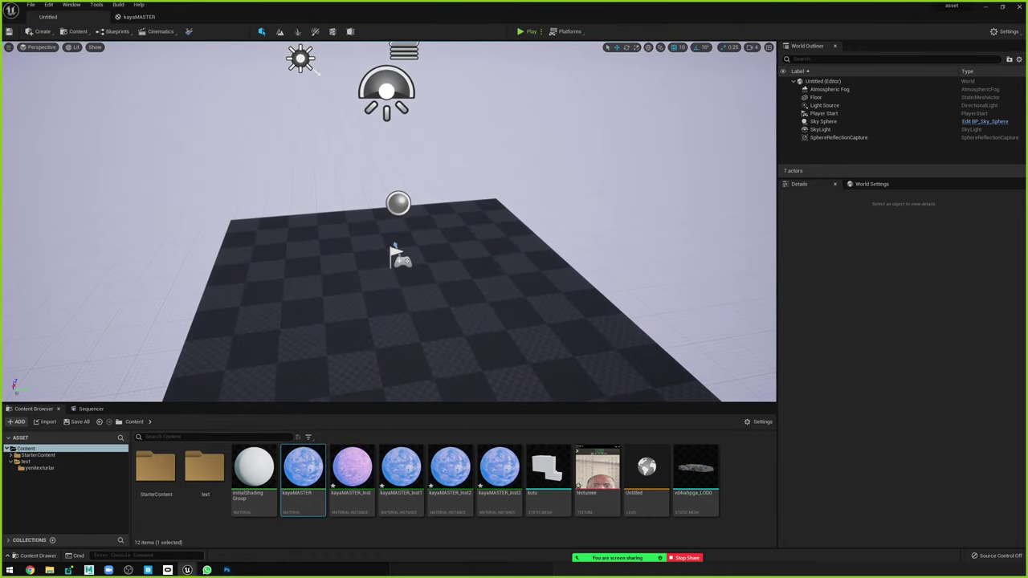
mouse_move(257, 464)
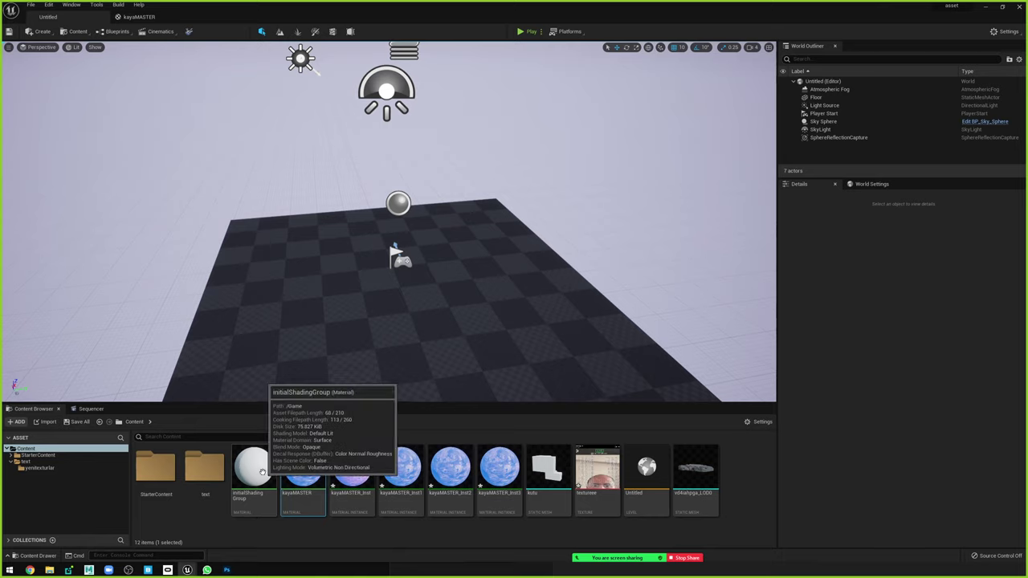
Create a NewMaterial material asset in the Content Browser and open it in the Material Editor.
right_click(674, 540)
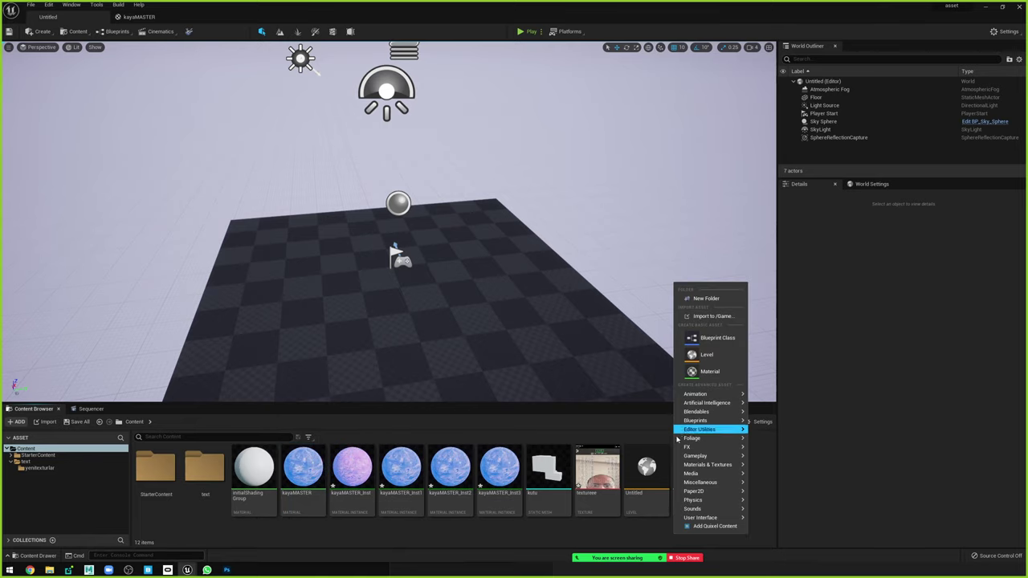
left_click(330, 469)
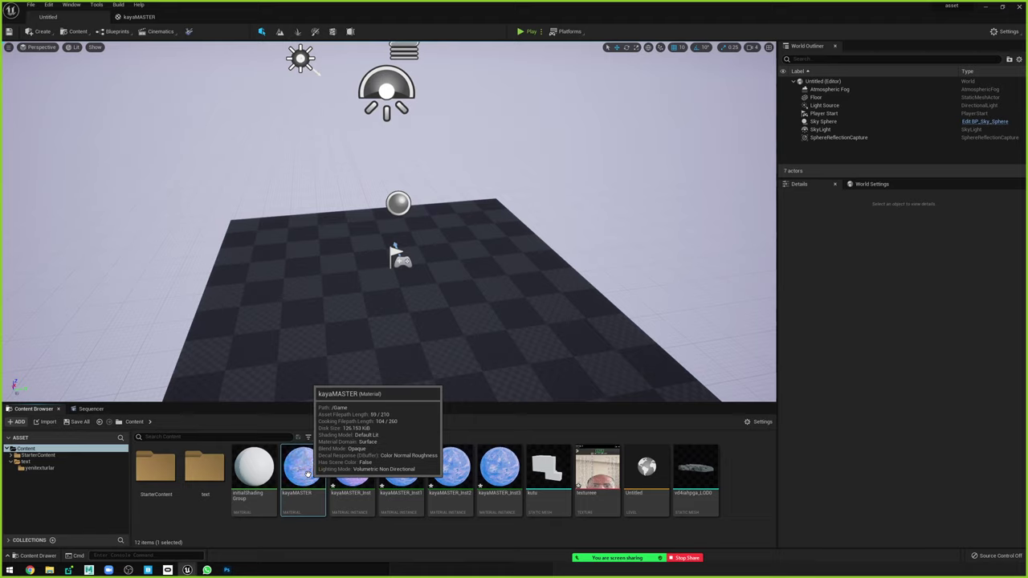
right_click(496, 523)
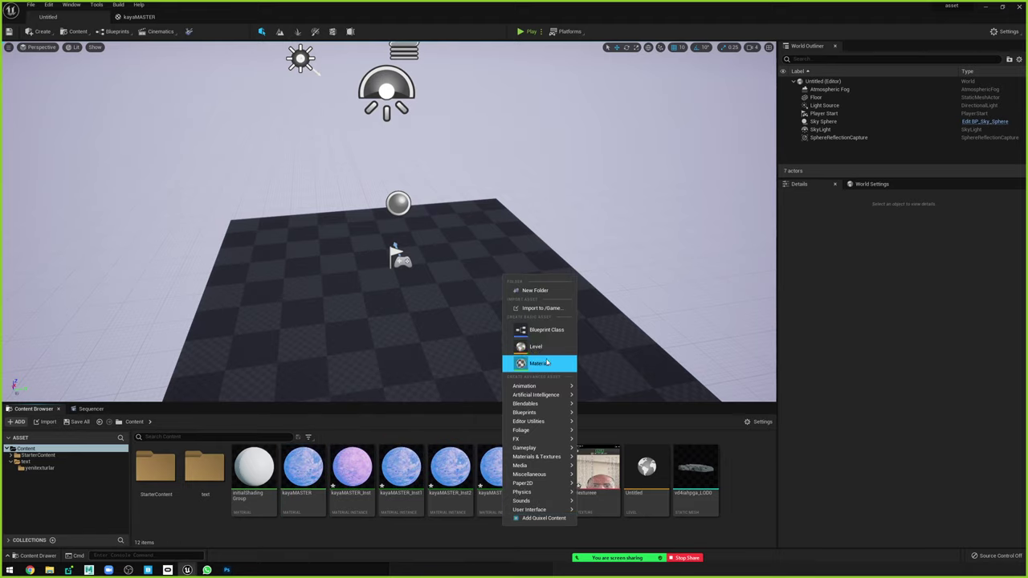
left_click(546, 363)
double_click(596, 469)
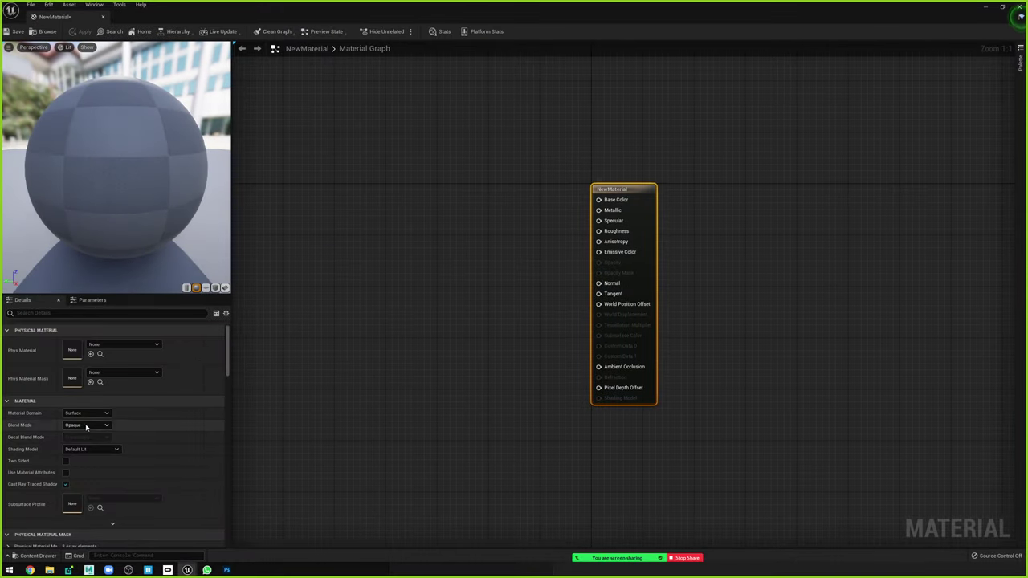
Set NewMaterial's Shading Model to Unlit and nudge the output node right.
left_click(85, 449)
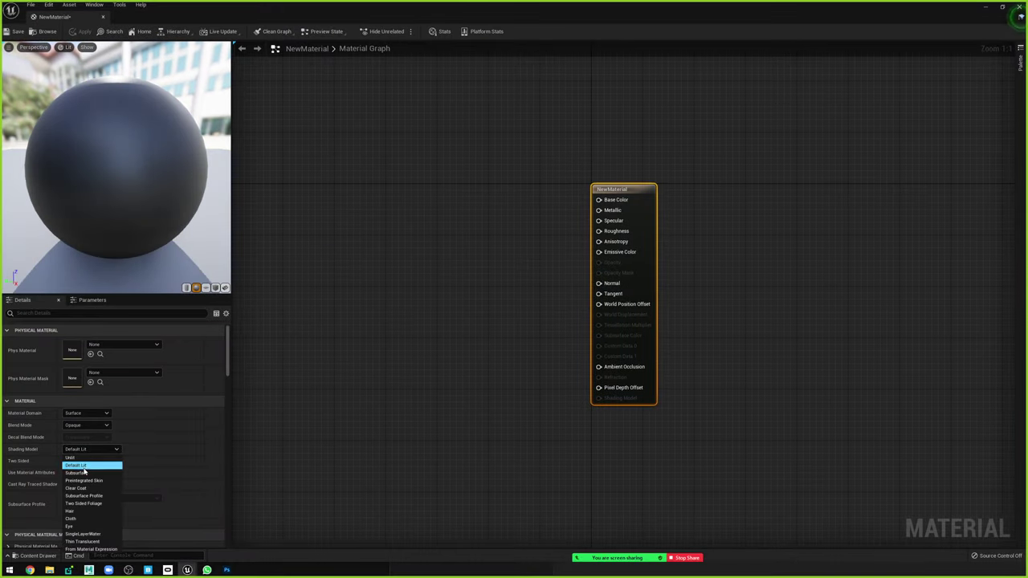
left_click(83, 459)
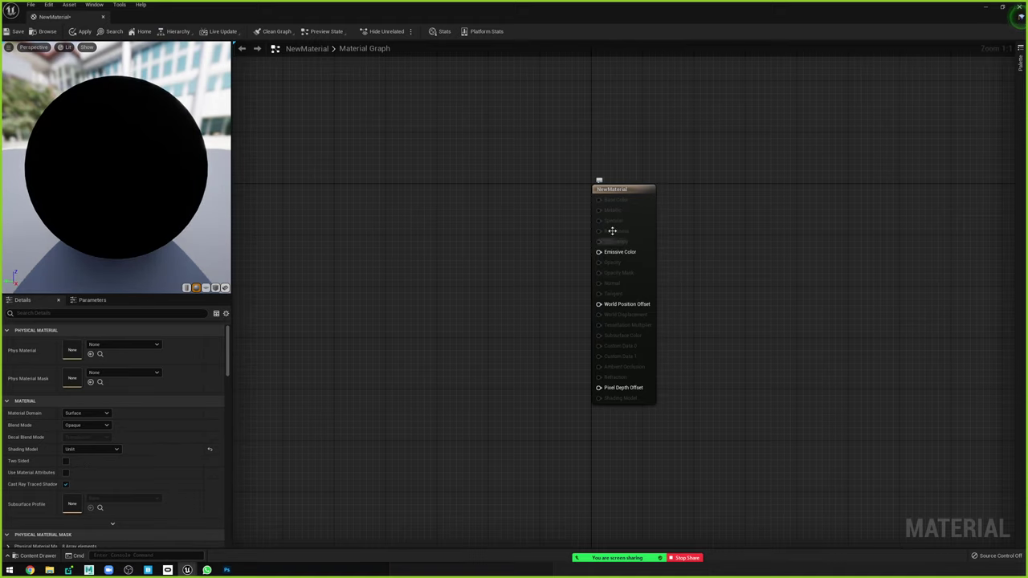
left_click_drag(612, 191, 657, 184)
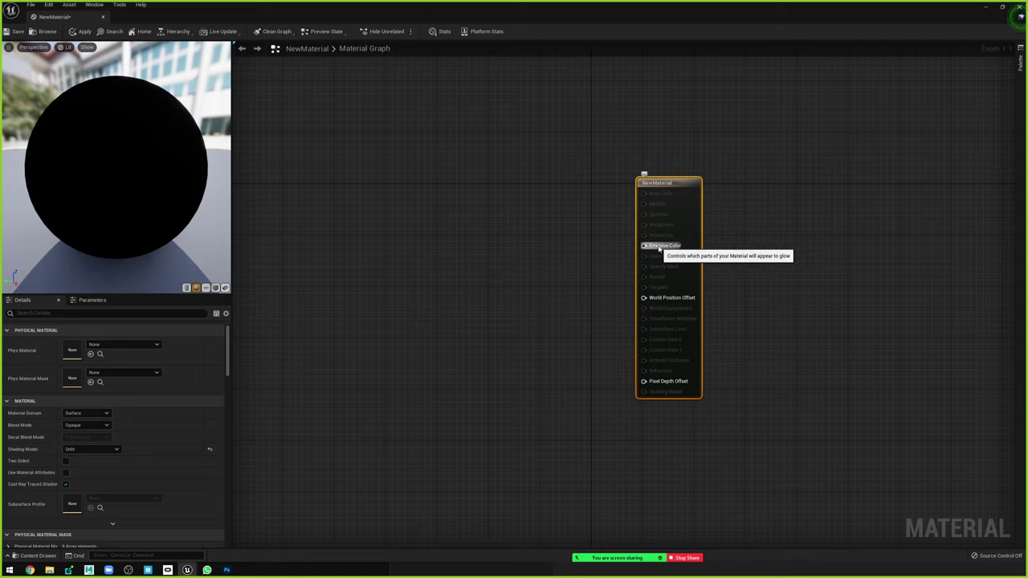
Search the graph's node menu for 'text' and add a Texture Sample node.
right_click(438, 263)
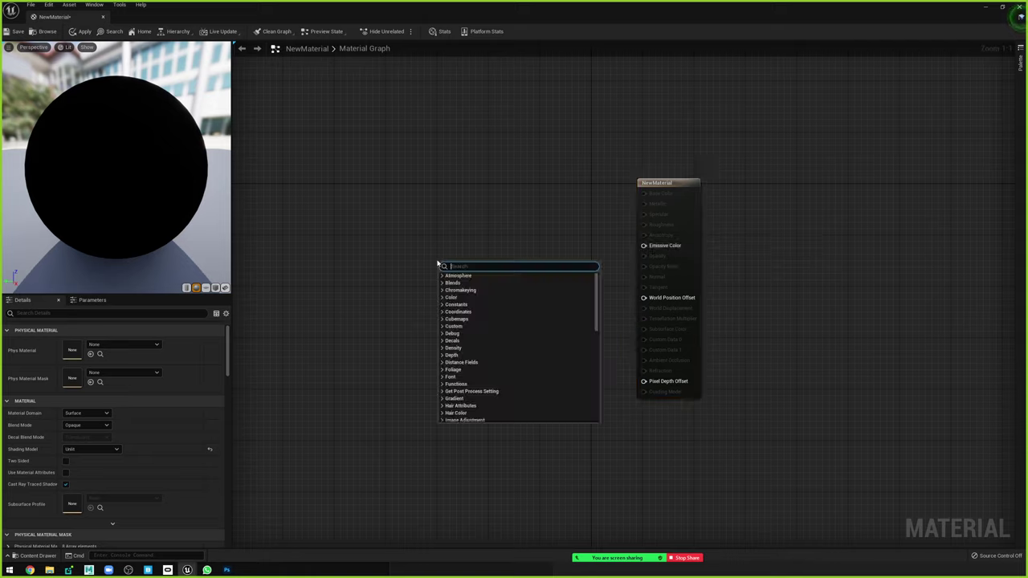
type("text")
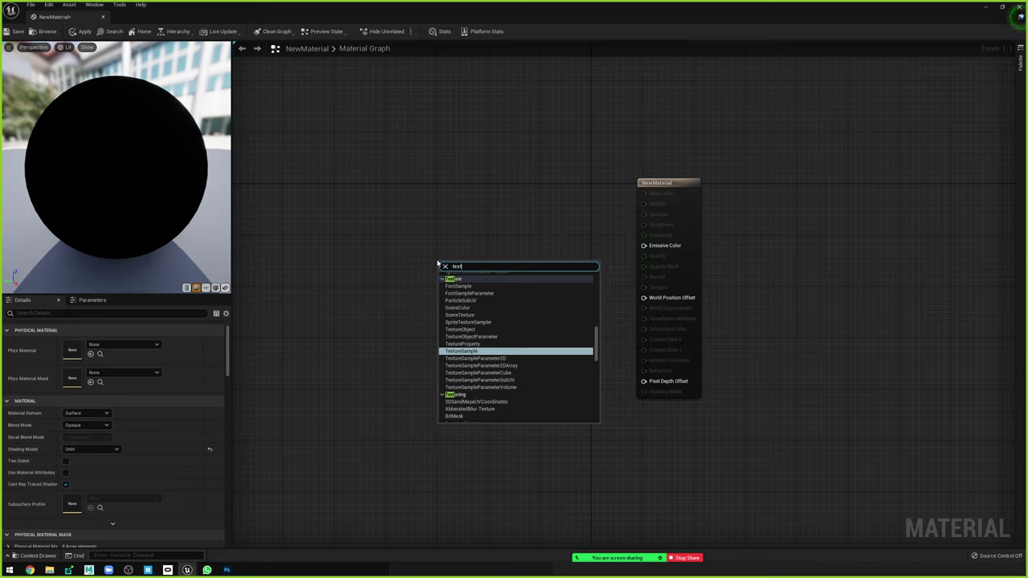
left_click(465, 352)
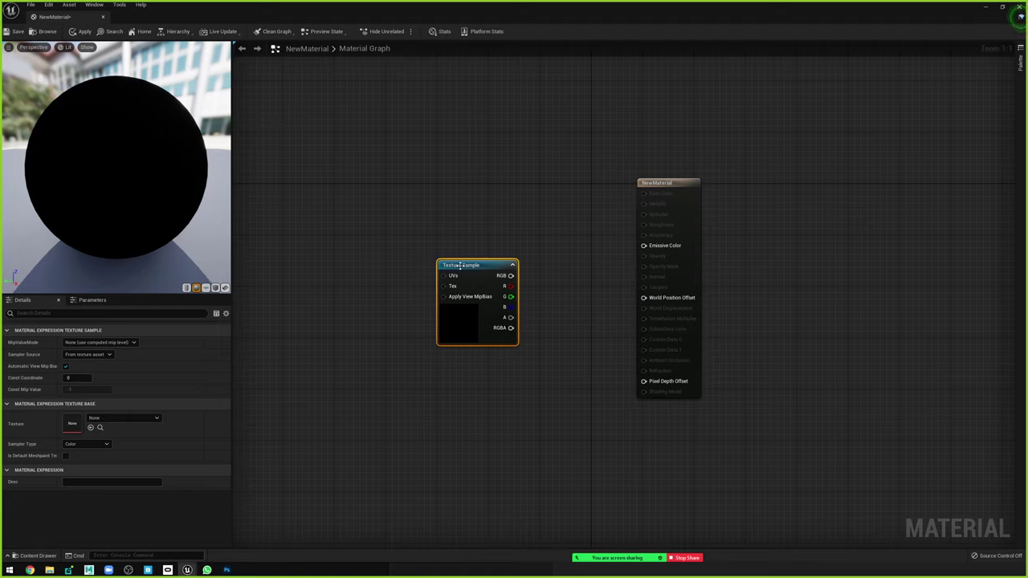
Assign T_Wood_Floor_Walnut_D as the Texture Sample node's texture.
left_click(116, 420)
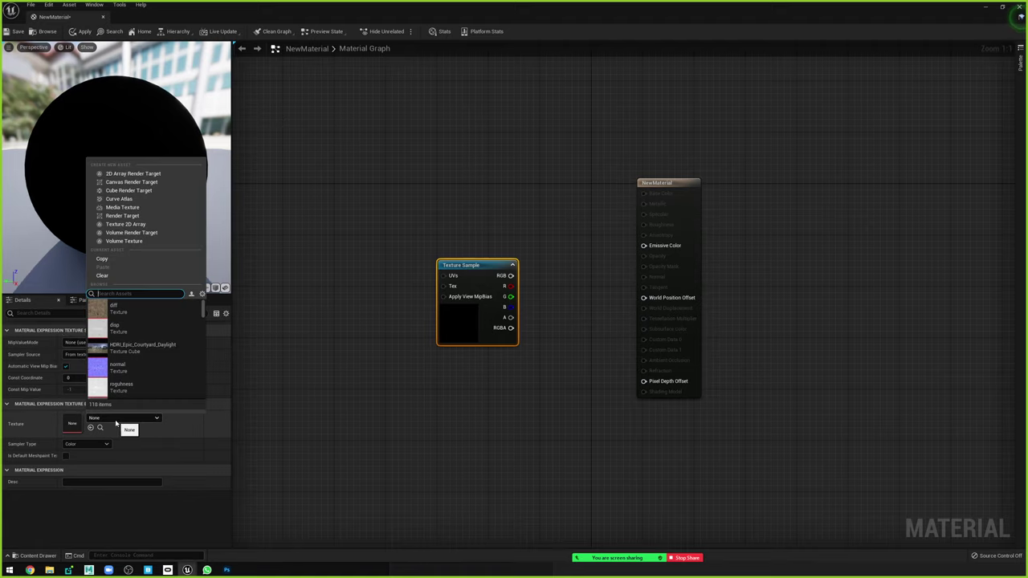
scroll(138, 357, "down", 3)
scroll(140, 366, "down", 2)
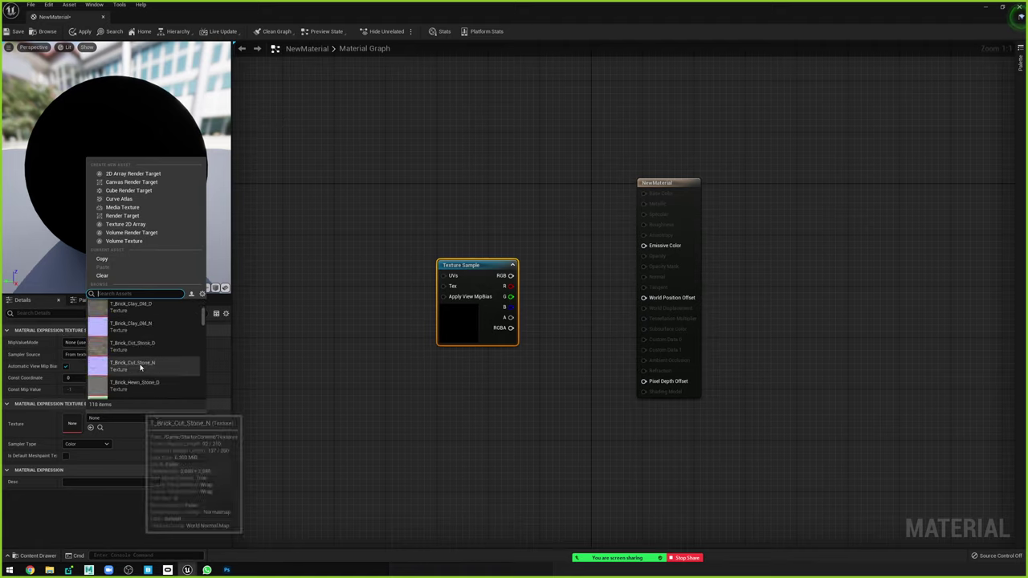
scroll(140, 366, "down", 2)
scroll(139, 357, "down", 2)
scroll(138, 350, "down", 1)
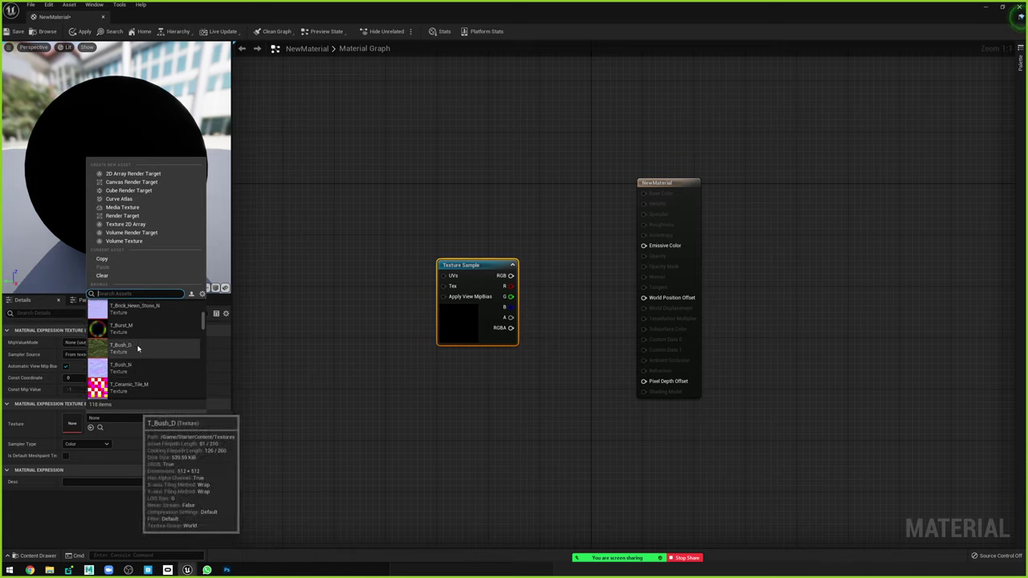
scroll(138, 348, "down", 2)
scroll(138, 348, "down", 2)
scroll(140, 347, "down", 2)
scroll(141, 347, "down", 2)
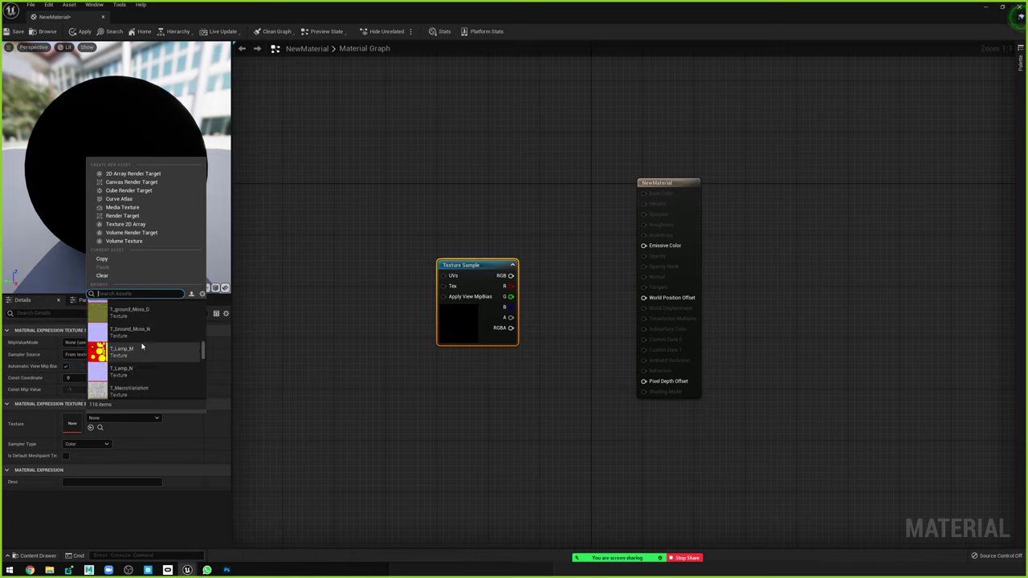
scroll(141, 350, "down", 2)
scroll(140, 352, "down", 2)
scroll(139, 355, "down", 2)
scroll(137, 359, "down", 2)
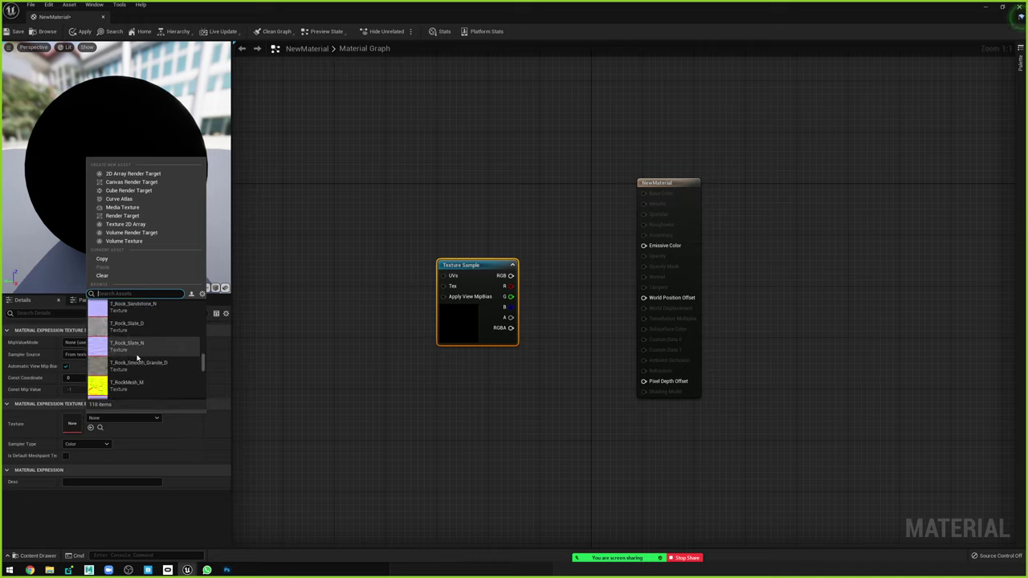
scroll(137, 358, "down", 2)
scroll(135, 356, "down", 2)
scroll(134, 354, "down", 2)
scroll(132, 352, "down", 2)
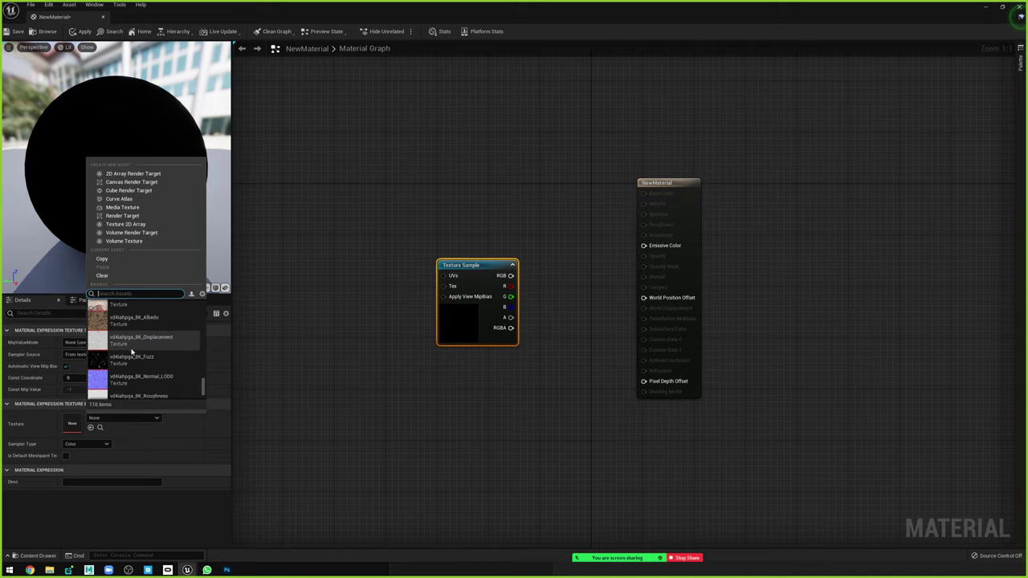
scroll(131, 350, "up", 2)
scroll(131, 337, "up", 1)
left_click(133, 315)
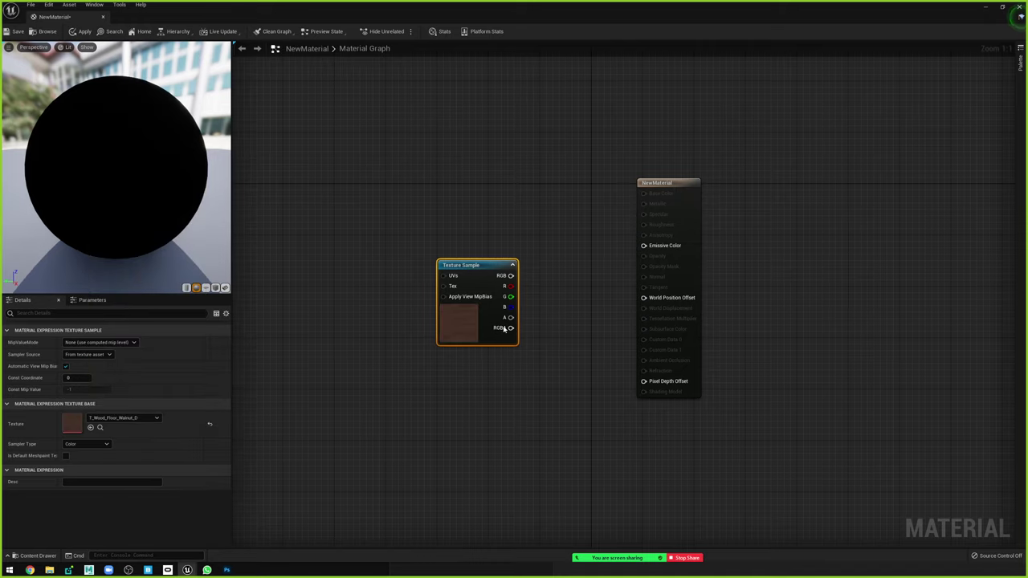
Wire the texture's RGB to Emissive Color, save NewMaterial, and close its editor.
left_click_drag(512, 276, 643, 245)
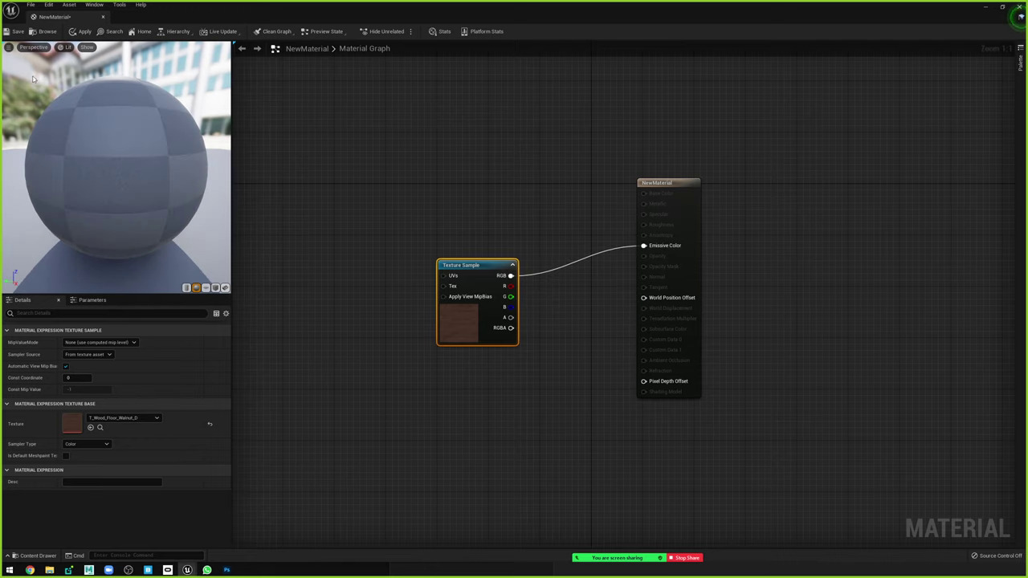
left_click(17, 32)
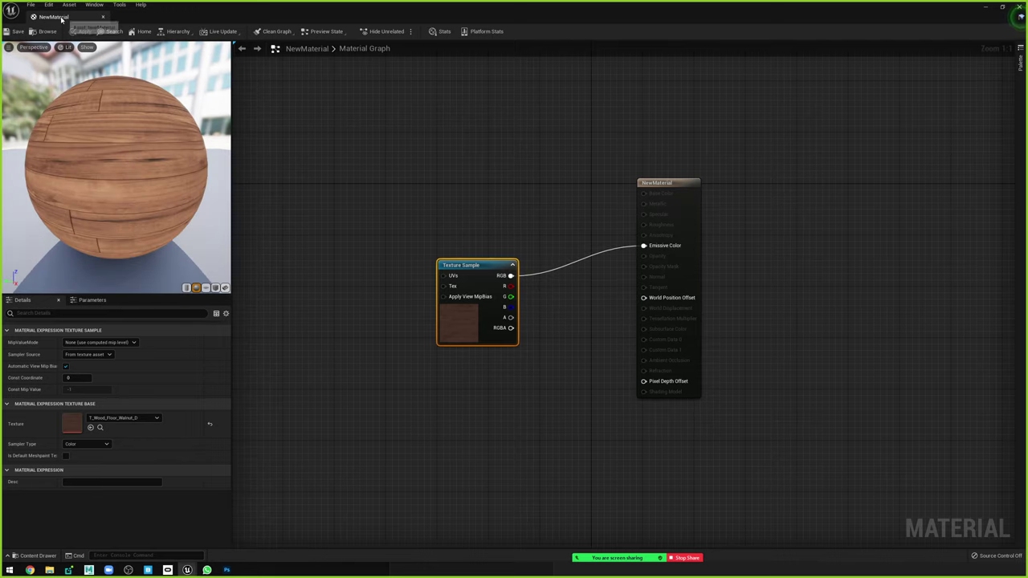
left_click(102, 17)
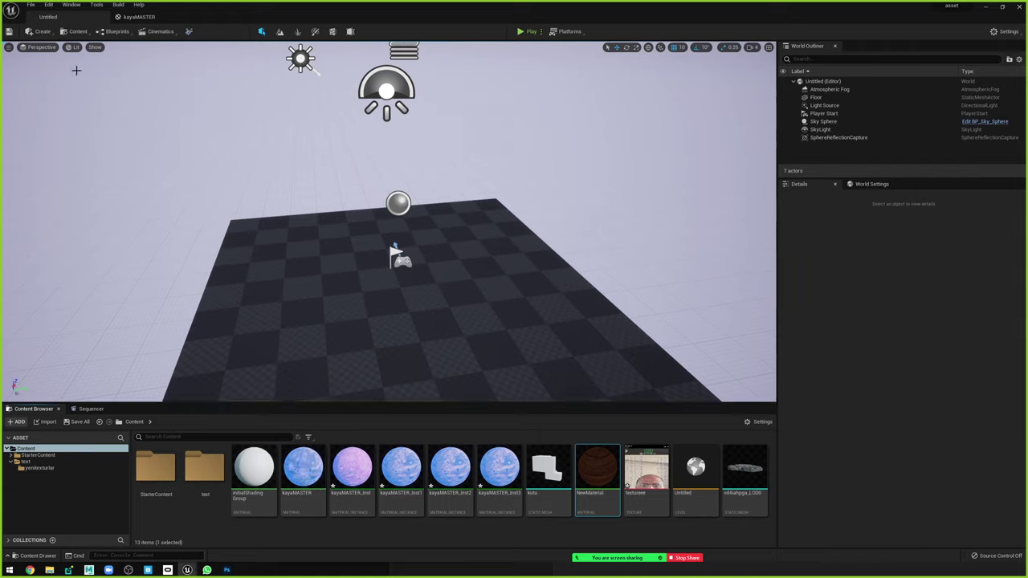
Place a Sphere actor in the level, frame it, and apply NewMaterial to it.
left_click(37, 32)
mouse_move(96, 63)
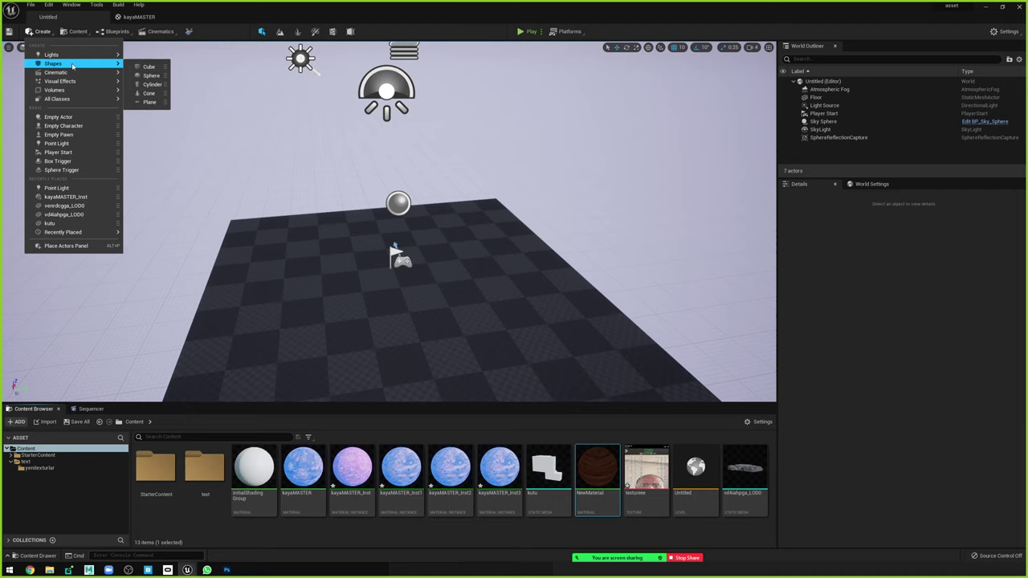
left_click(151, 76)
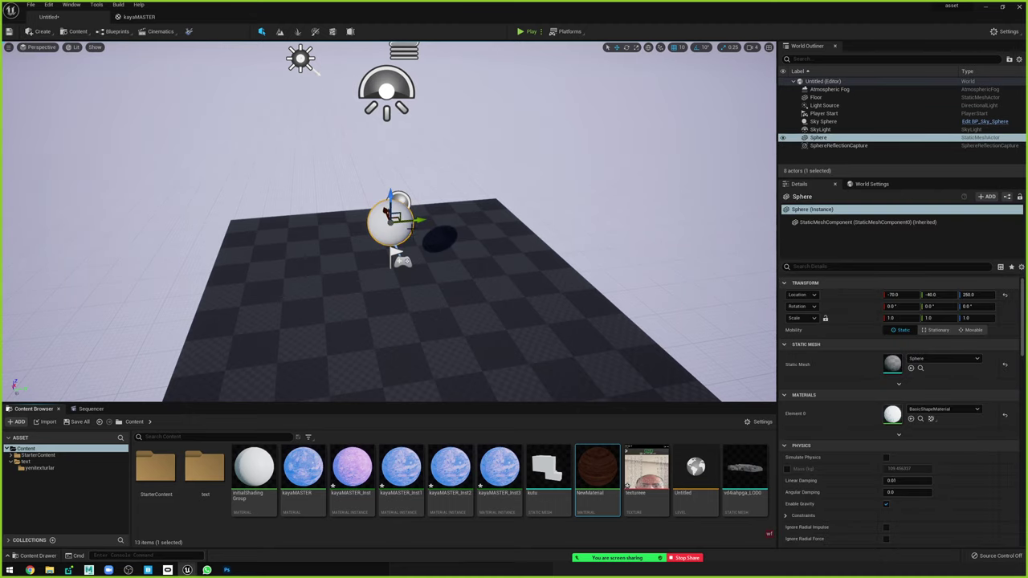
key("f")
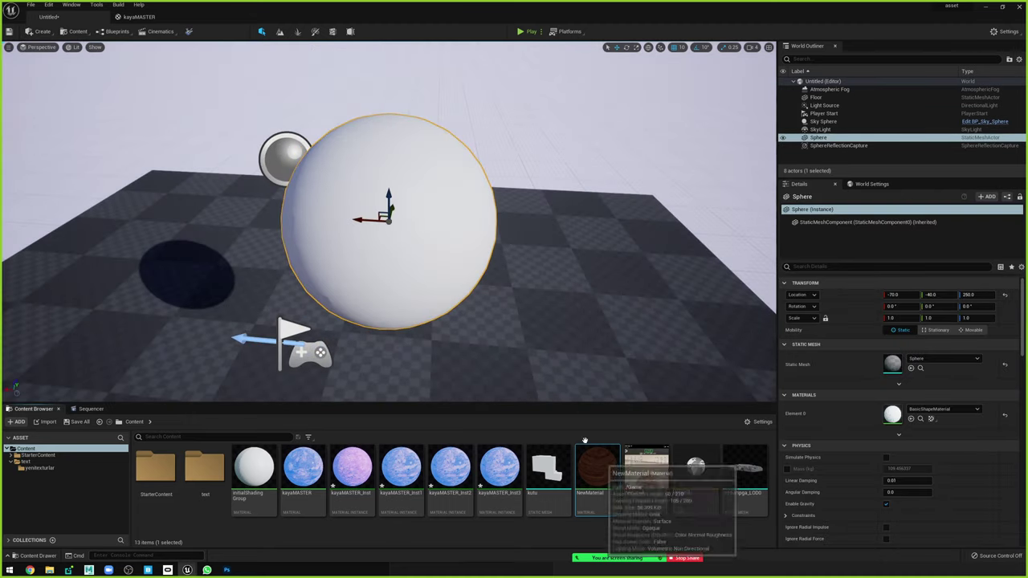
left_click_drag(597, 467, 394, 225)
left_click(503, 135)
right_click_drag(503, 135, 503, 134)
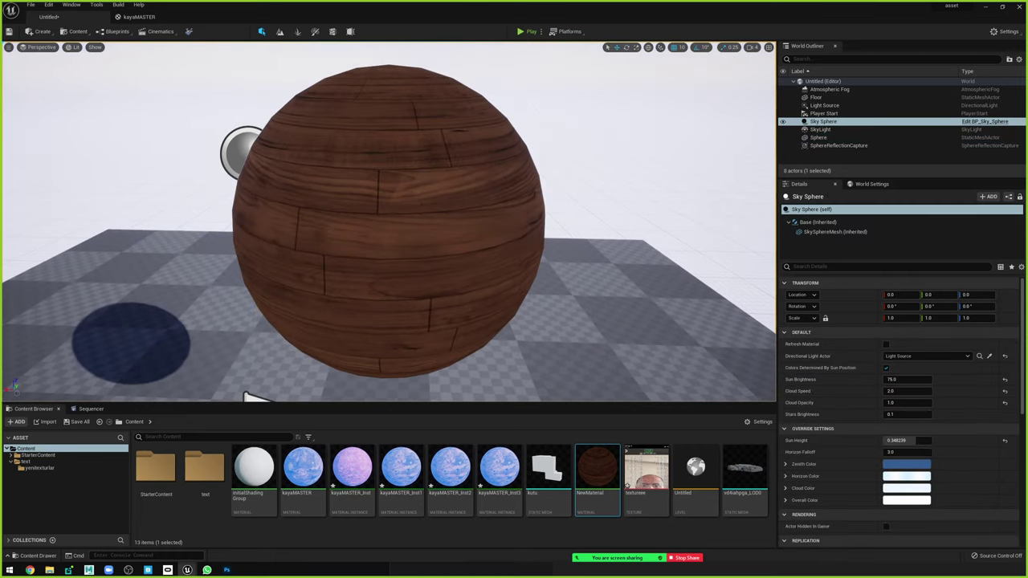
right_click_drag(421, 207, 413, 209)
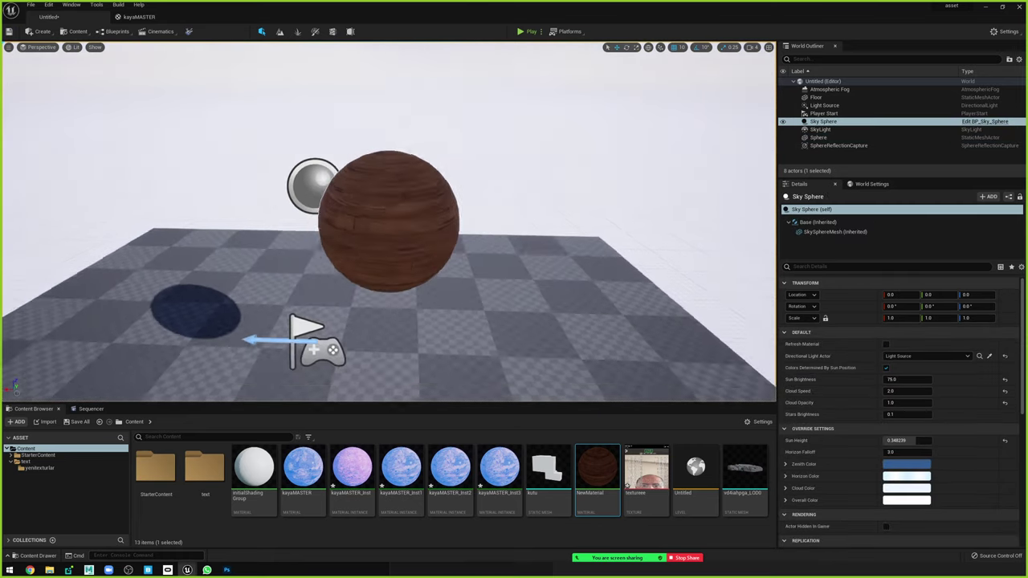
Rotate the sun direction with Ctrl+L and select the wood sphere.
key("ctrl+l")
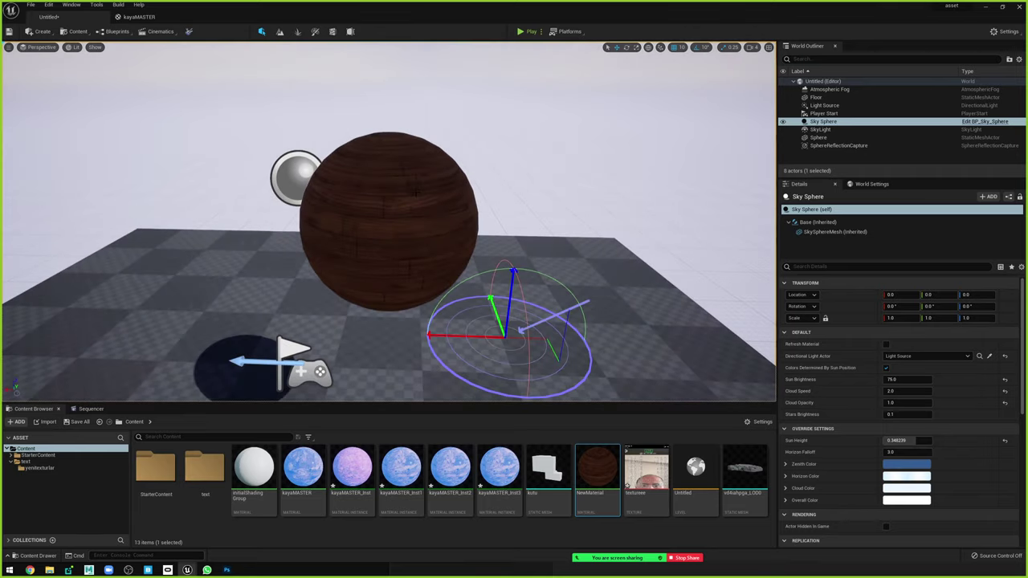
key("ctrl+l")
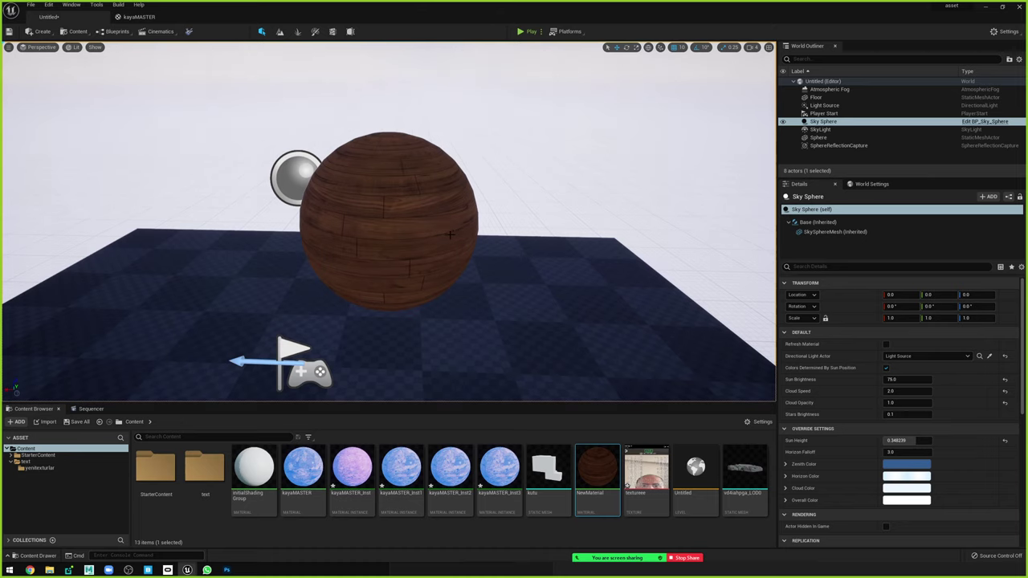
left_click(371, 217)
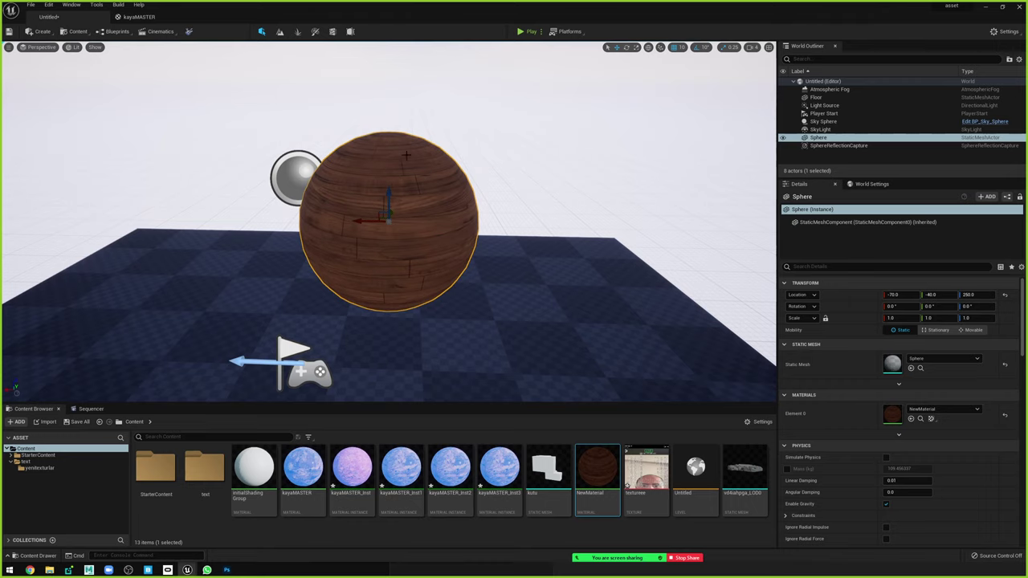
Reopen NewMaterial, move the Texture Sample node left, and dismiss the node search list unused.
double_click(583, 469)
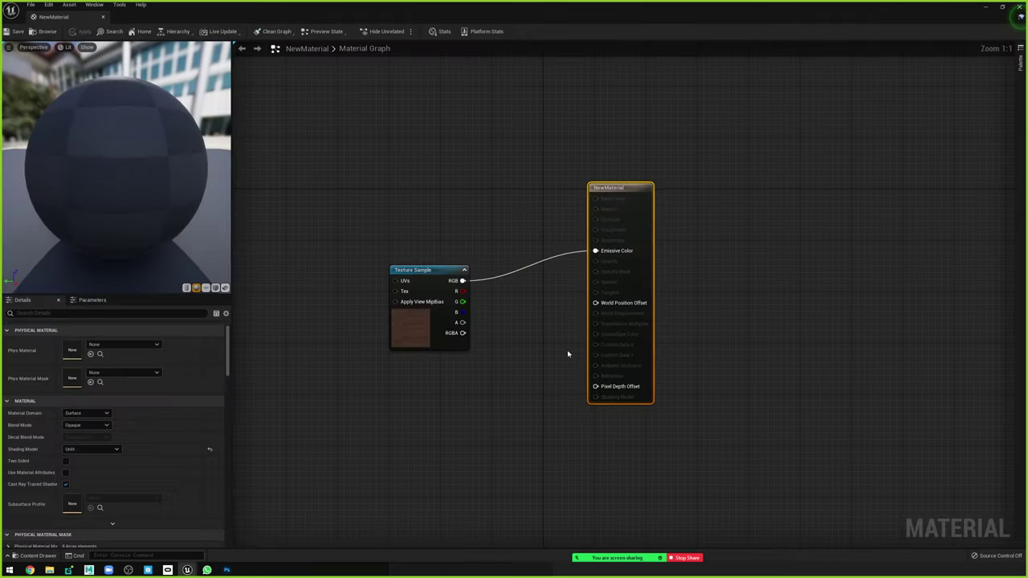
mouse_move(535, 301)
left_mouse_down()
mouse_move(316, 278)
mouse_move(473, 218)
left_mouse_up()
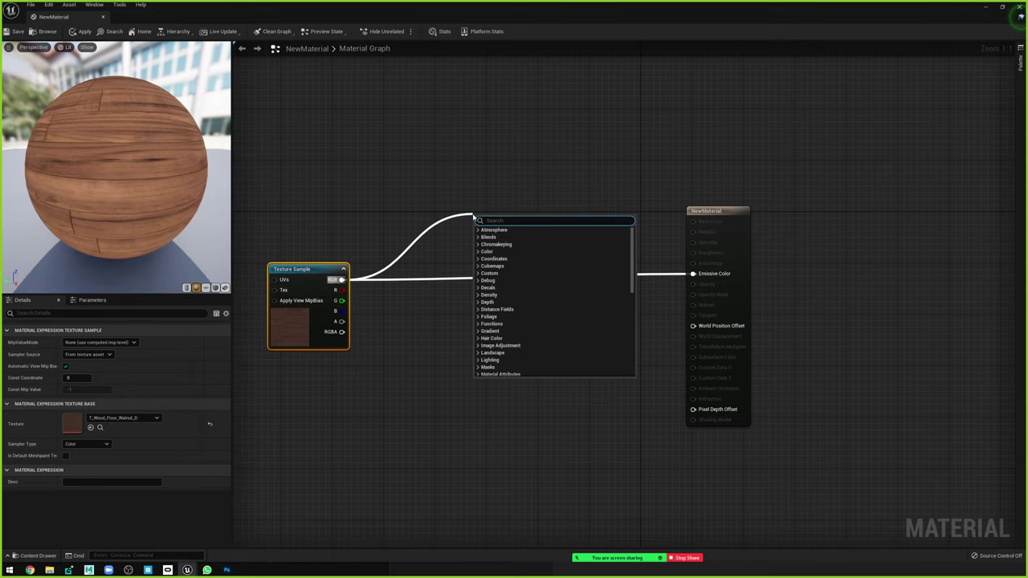
scroll(493, 323, "down", 5)
scroll(498, 325, "down", 2)
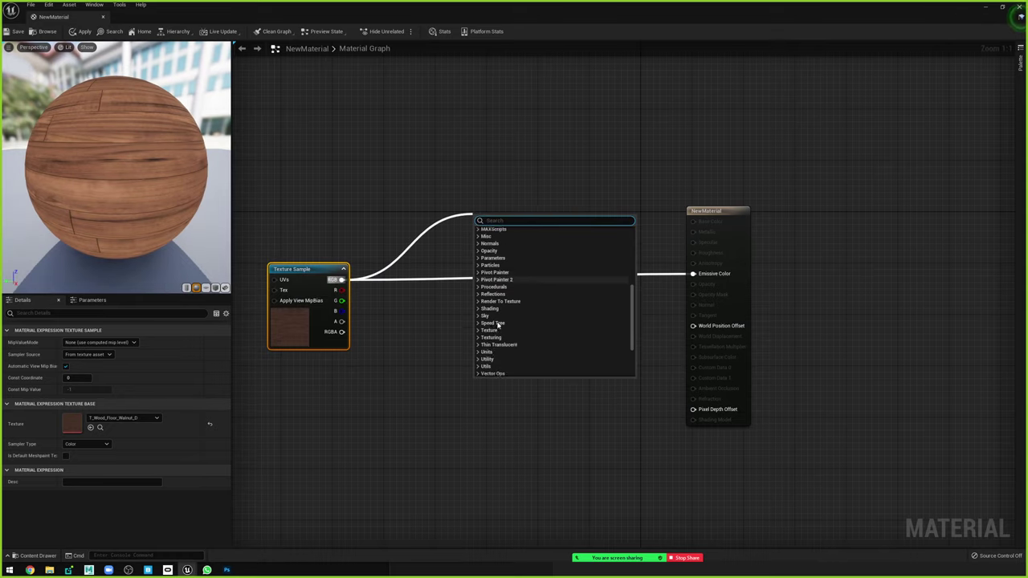
scroll(498, 324, "down", 3)
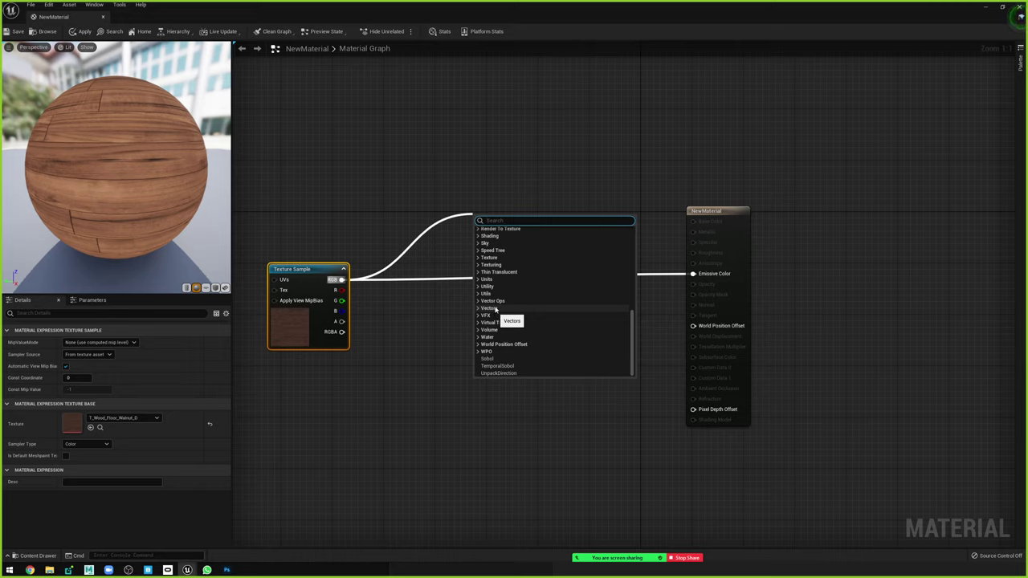
left_click(426, 321)
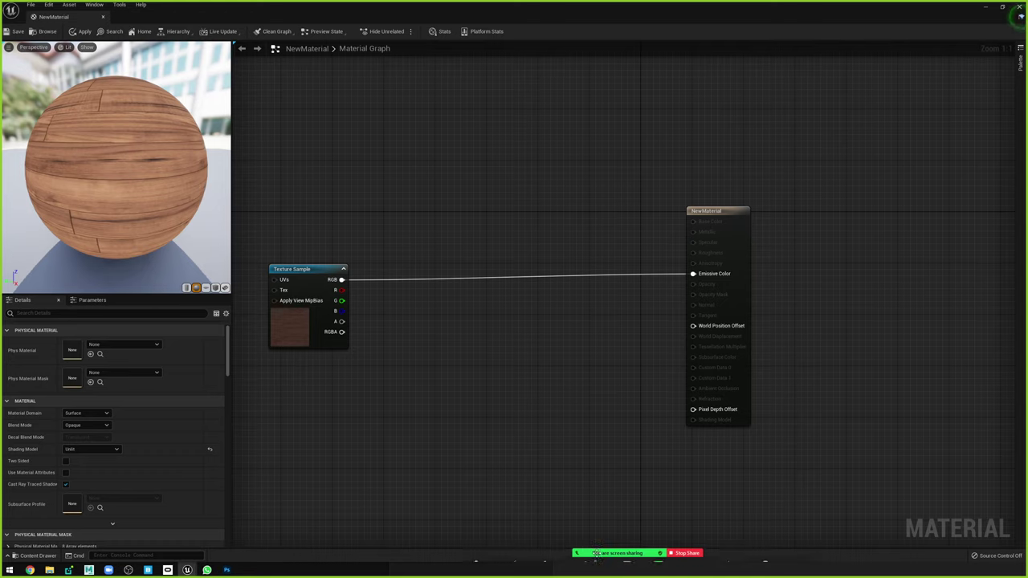
mouse_move(642, 556)
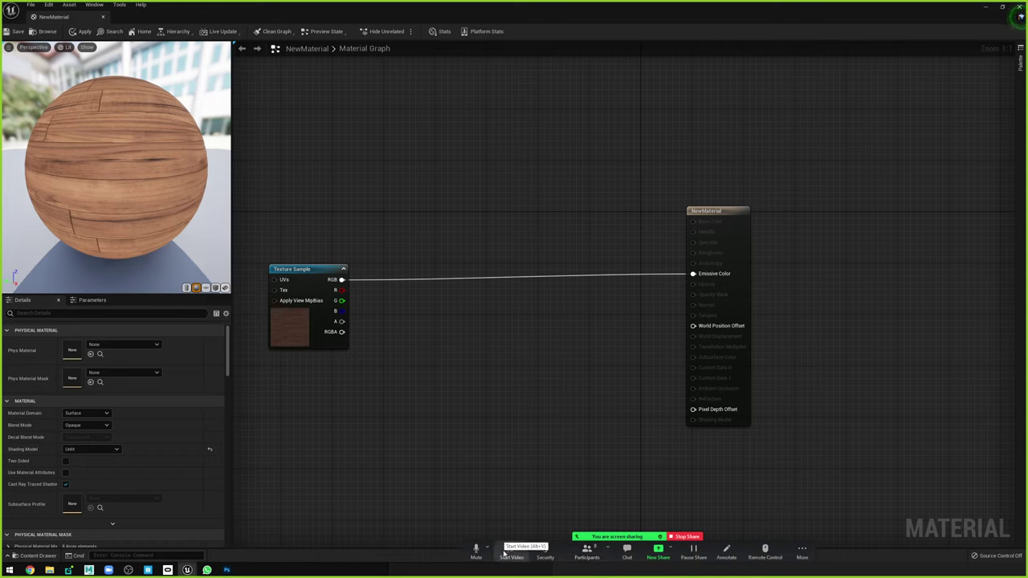
Mute the meeting microphone, then pause and later resume the screen share.
left_click(476, 551)
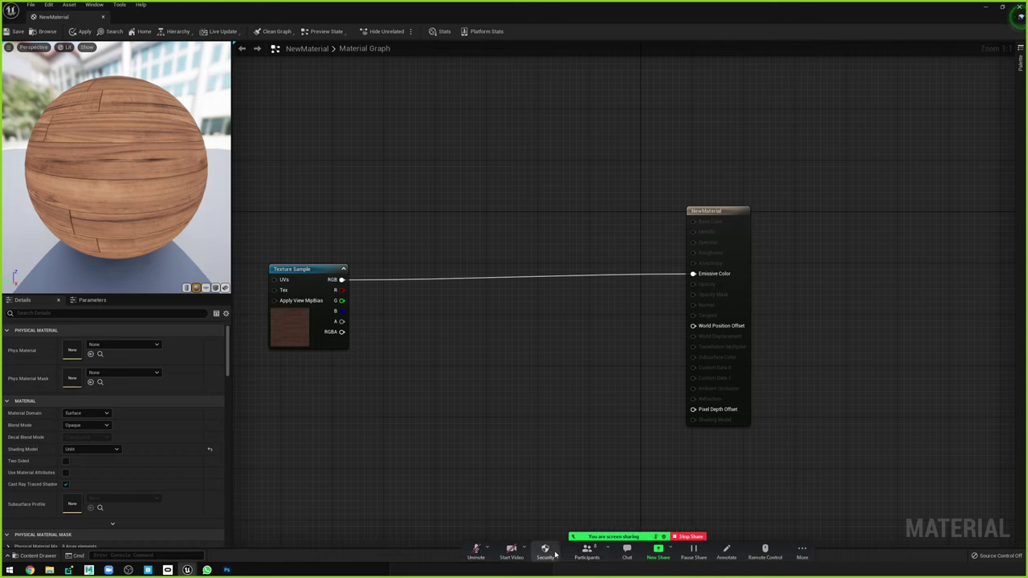
left_click(693, 551)
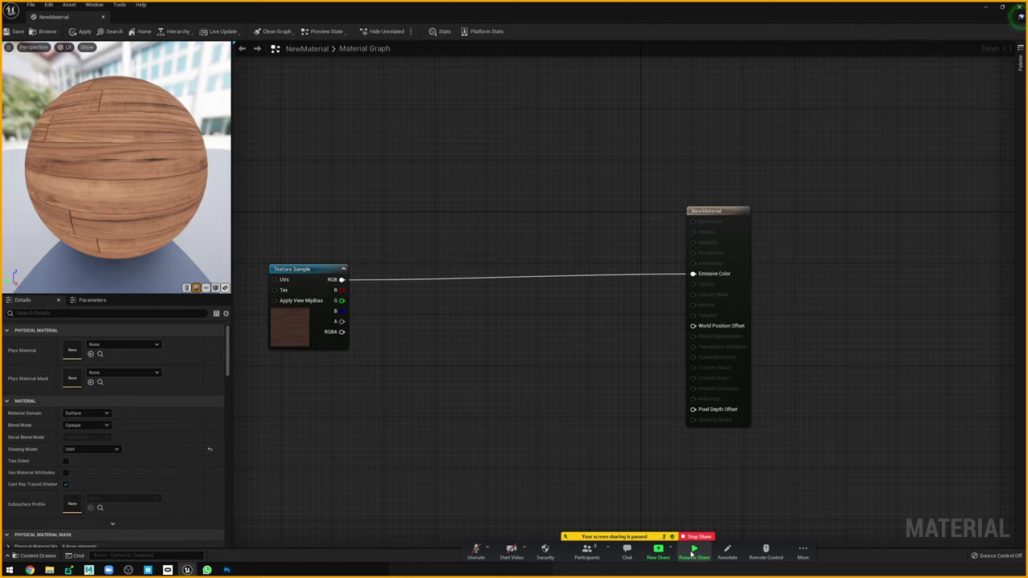
left_click(696, 551)
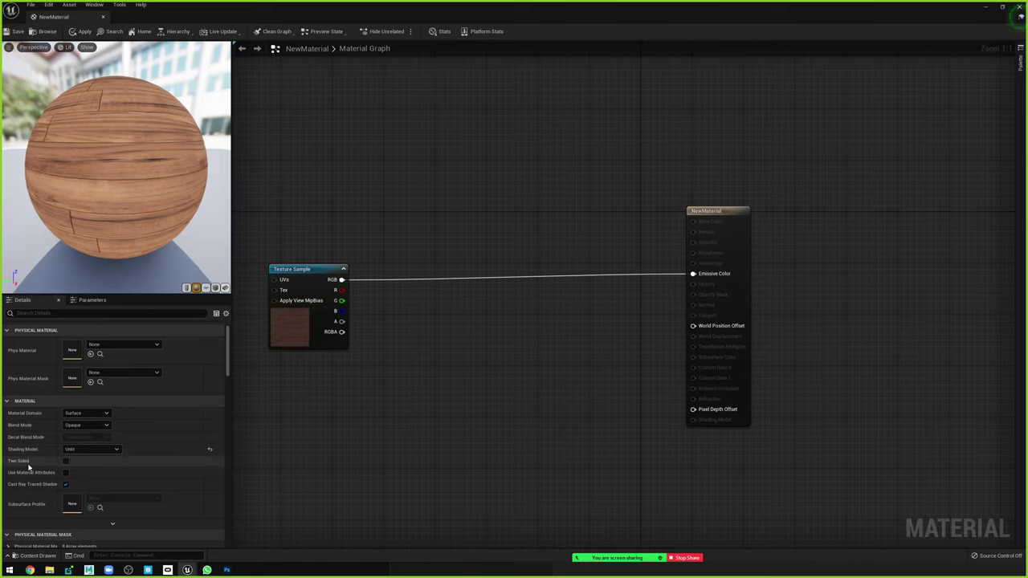
Close the NewMaterial editor by answering its save prompt, then deselect the asset.
left_click(103, 16)
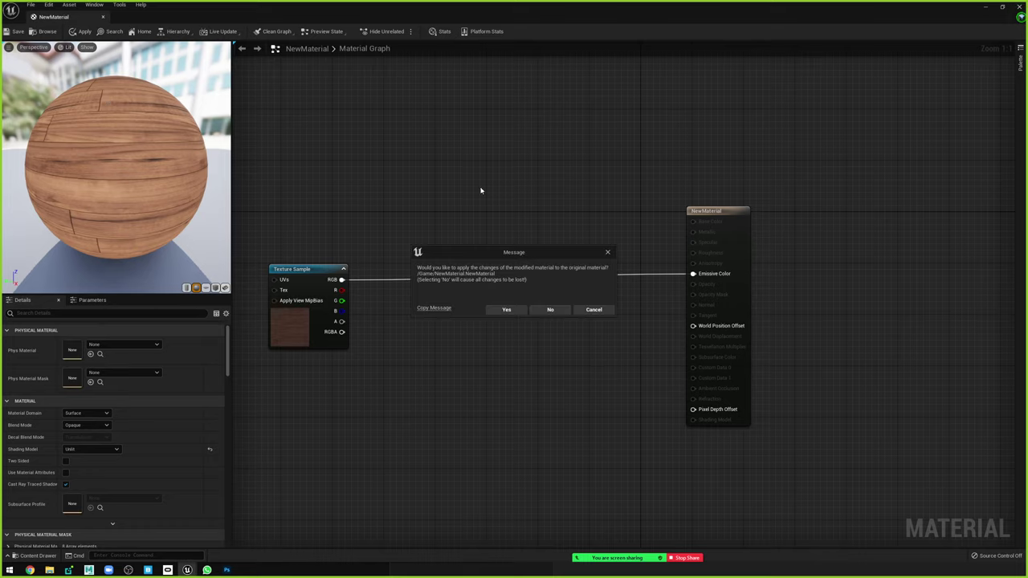
left_click(547, 310)
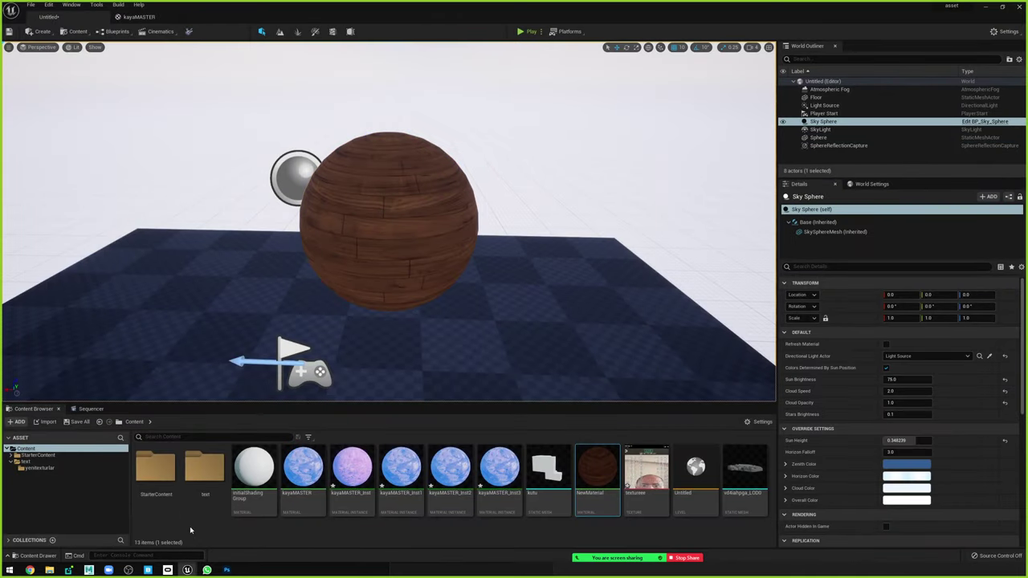
left_click(246, 534)
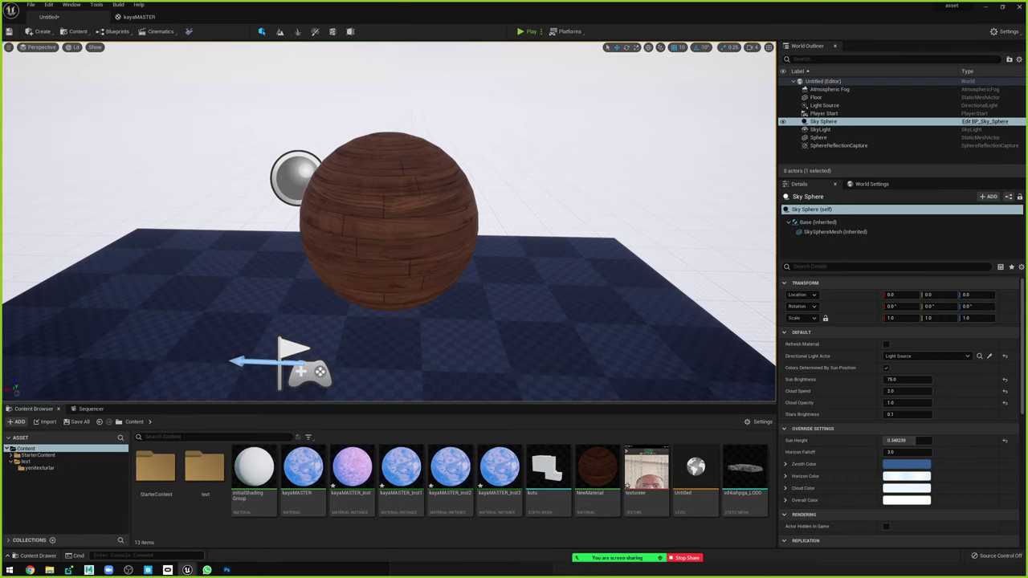
Add a Plane shape to the level beside the wood sphere.
right_click_drag(277, 235, 240, 273)
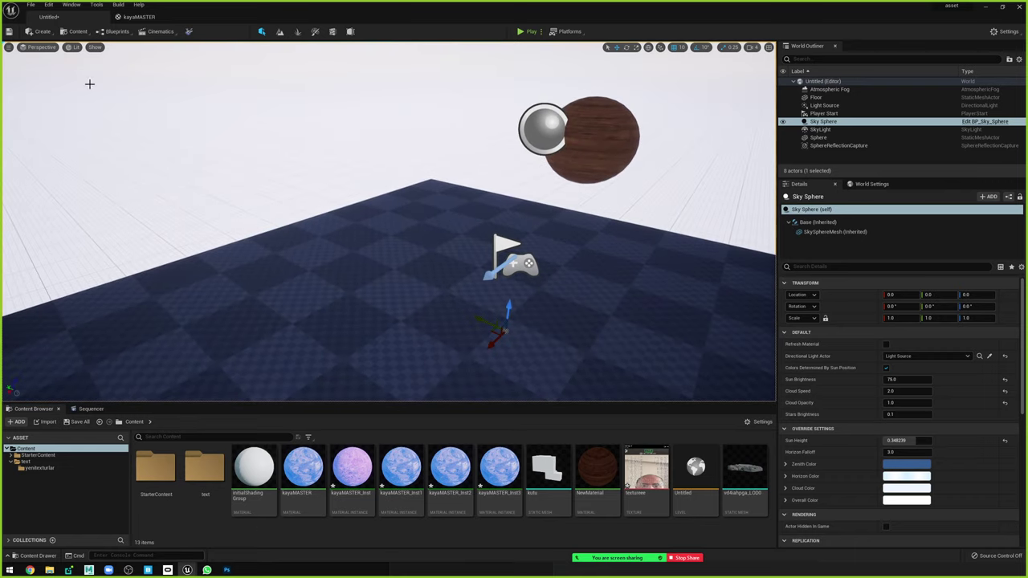
left_click(40, 31)
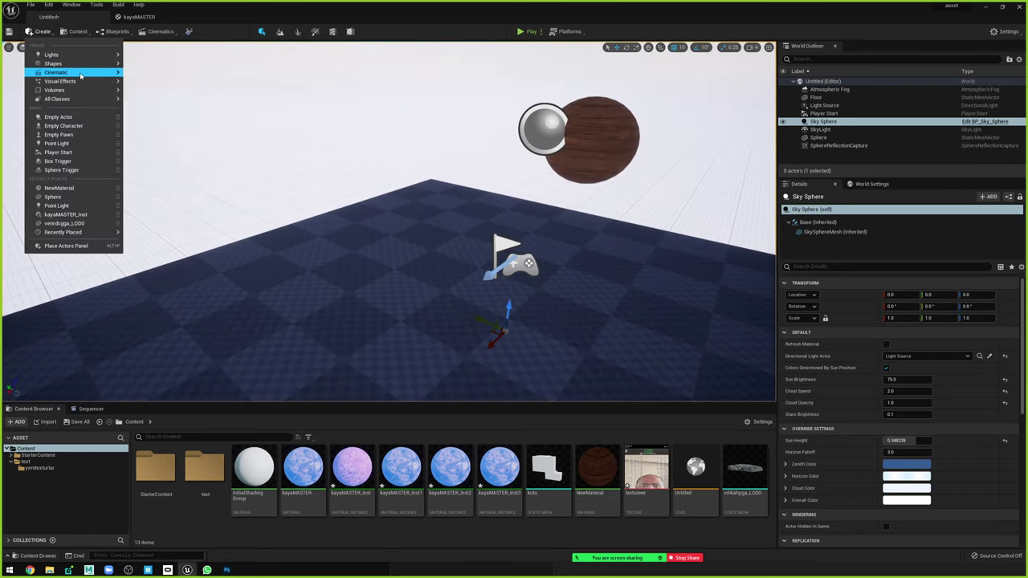
mouse_move(80, 76)
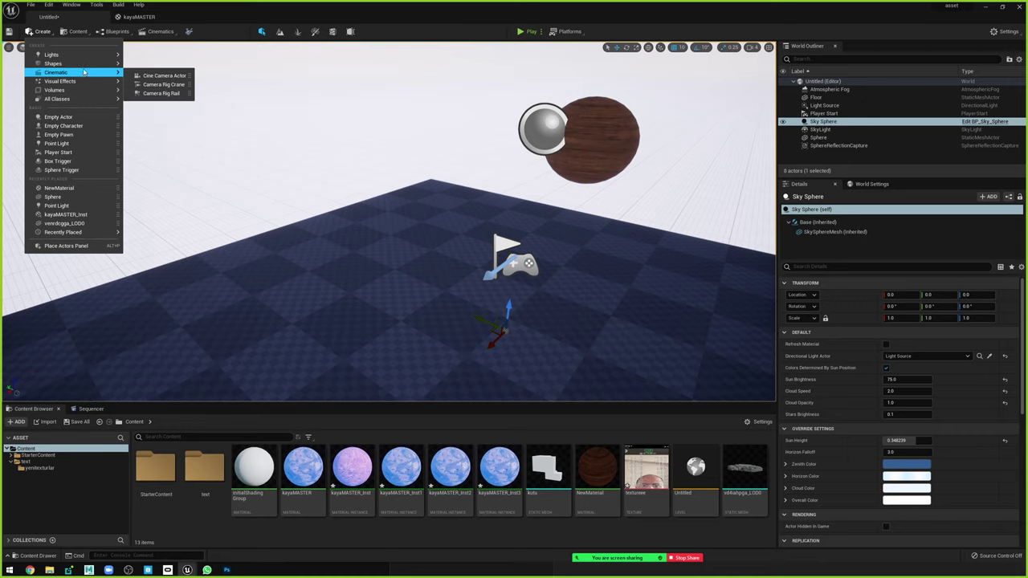
left_click(153, 103)
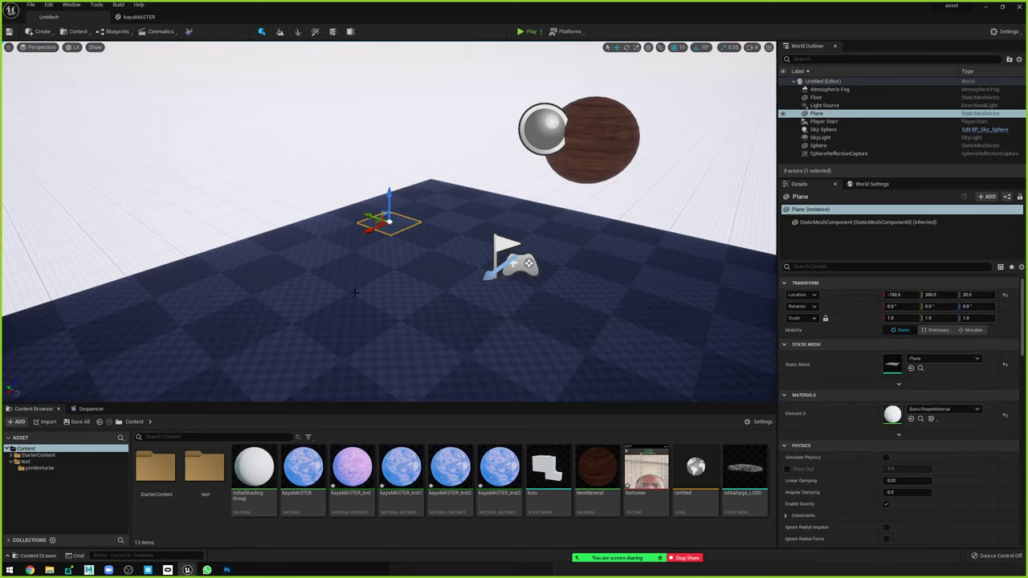
Raise the Plane to Z 230 and create texturee_Mat from the texturee texture.
left_click_drag(385, 199, 385, 88)
key("f")
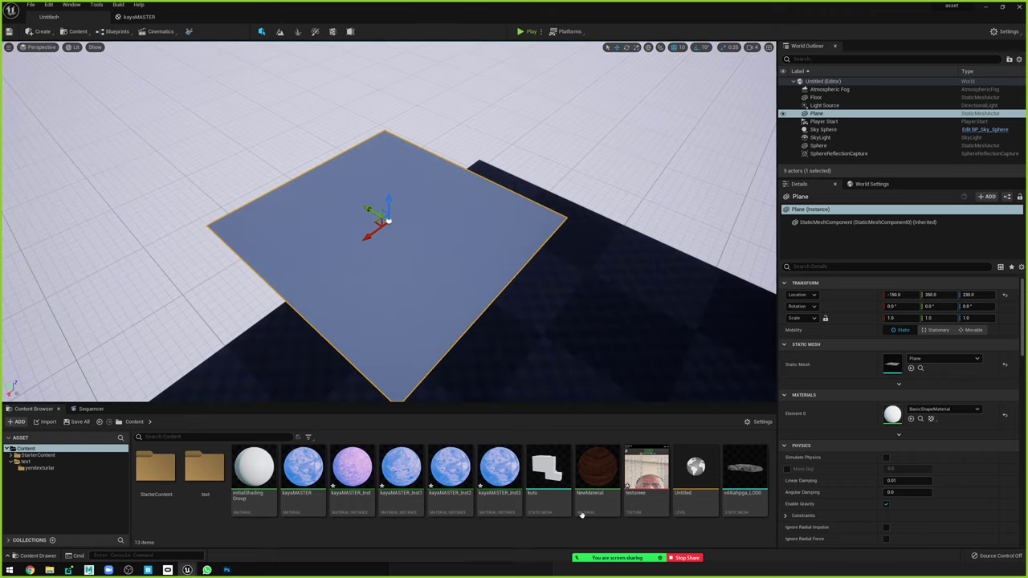
right_click(646, 472)
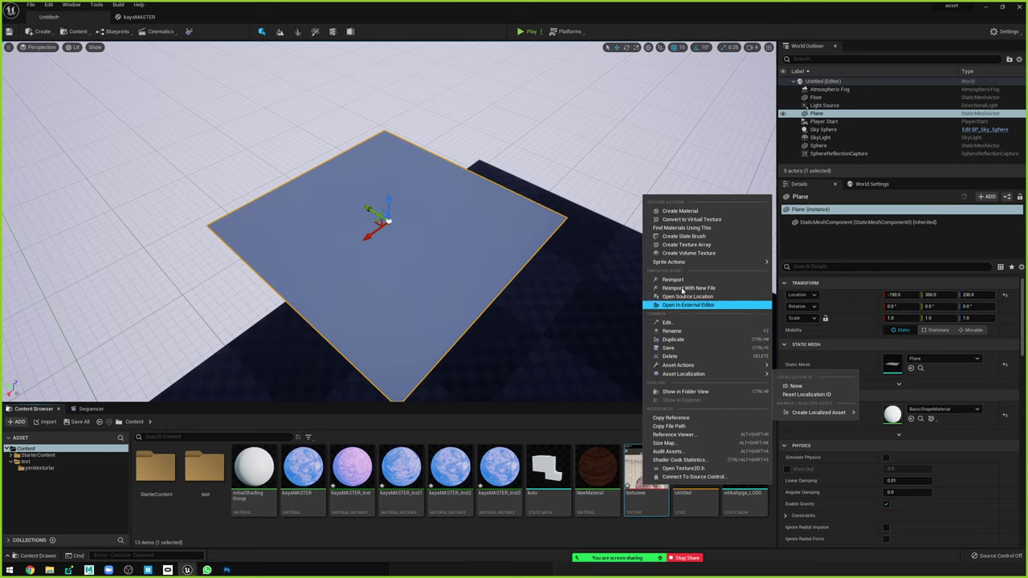
left_click(679, 210)
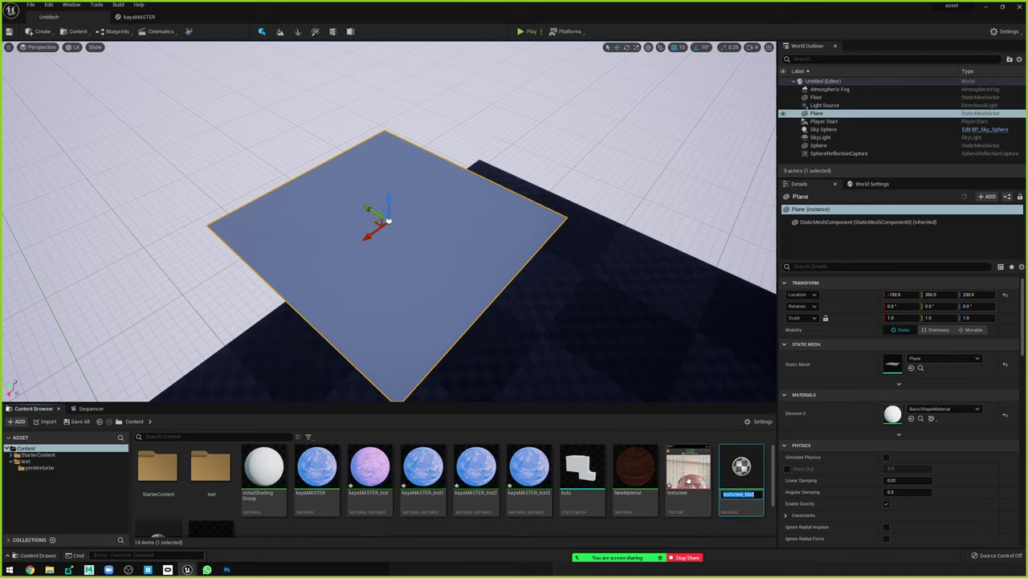
key("Return")
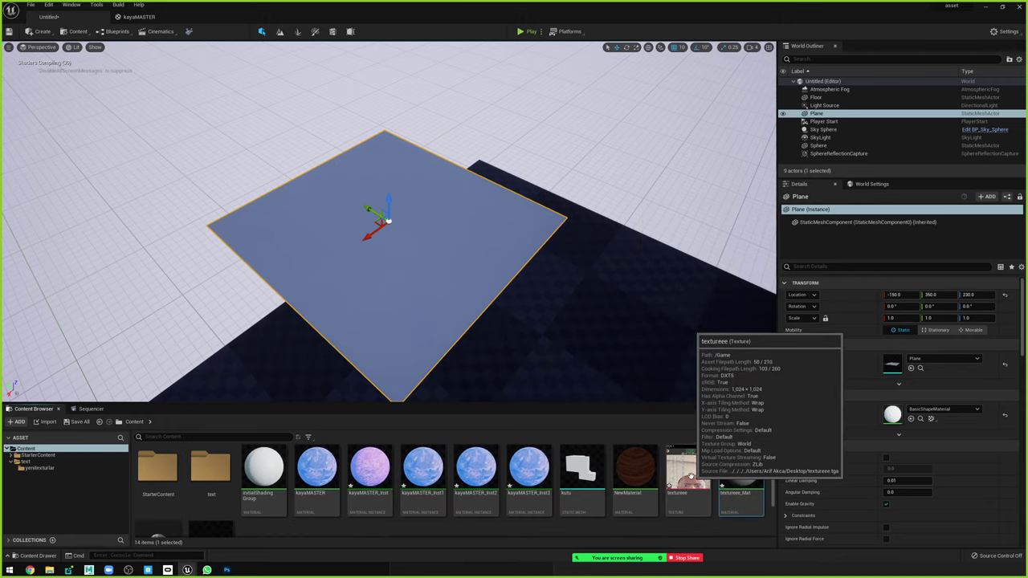
Apply texturee_Mat to the Plane and orbit around it.
right_click(689, 475)
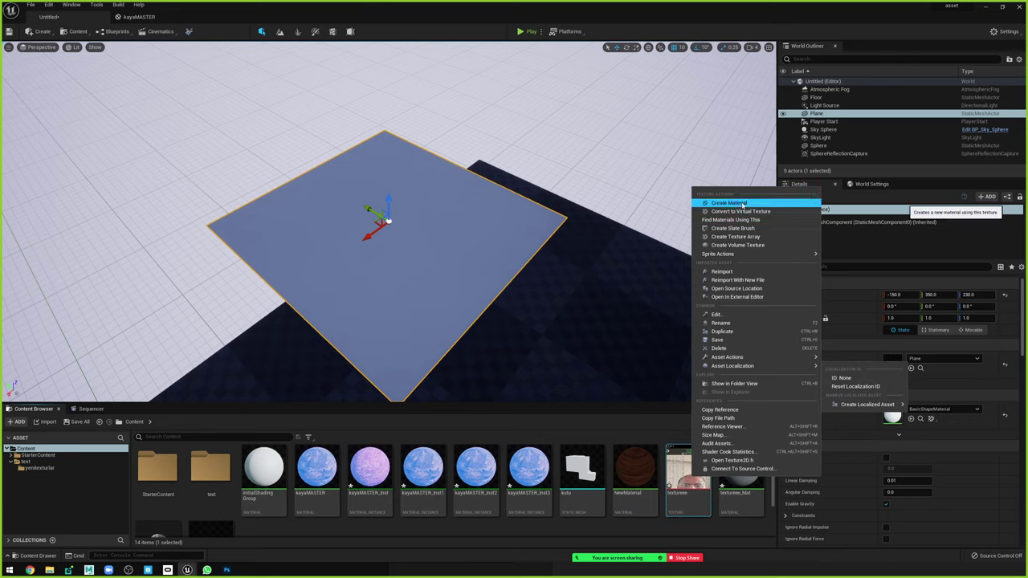
key("Escape")
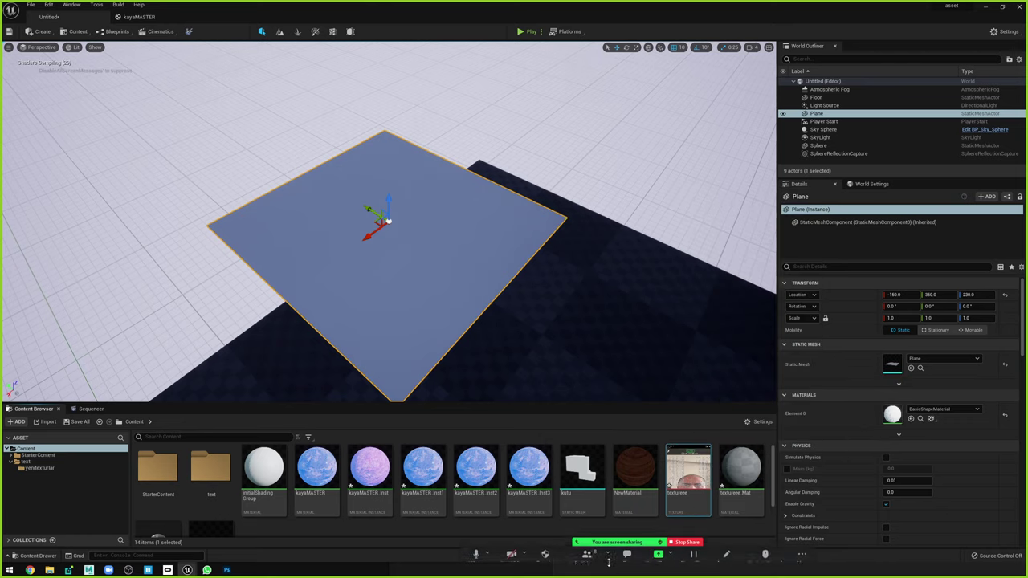
left_click_drag(741, 469, 469, 249)
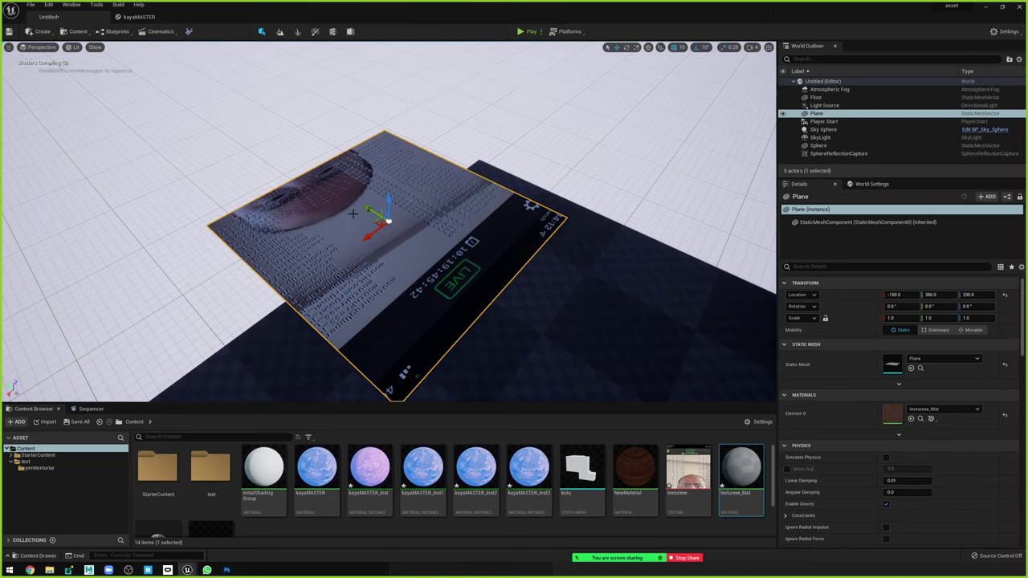
mouse_move(353, 214)
left_mouse_down("alt")
mouse_move(418, 200)
mouse_move(418, 265)
left_mouse_up("alt")
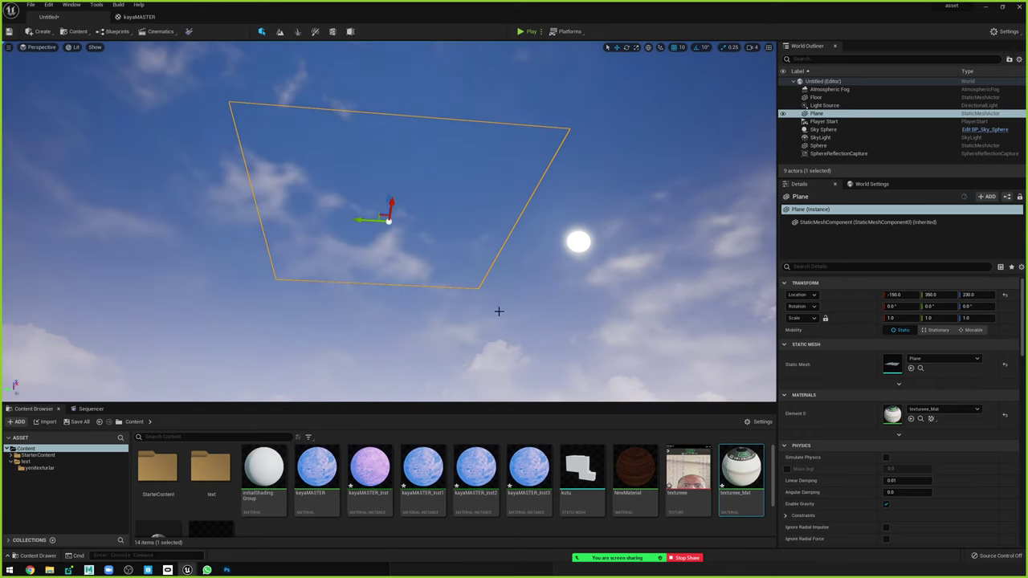
Make texturee_Mat Two Sided and save it.
double_click(738, 470)
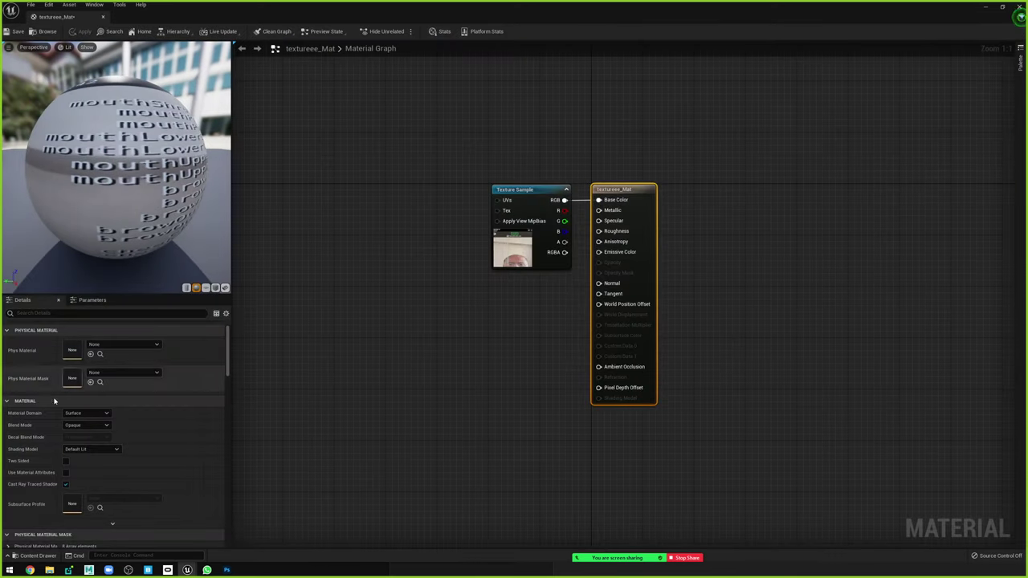
left_click(65, 461)
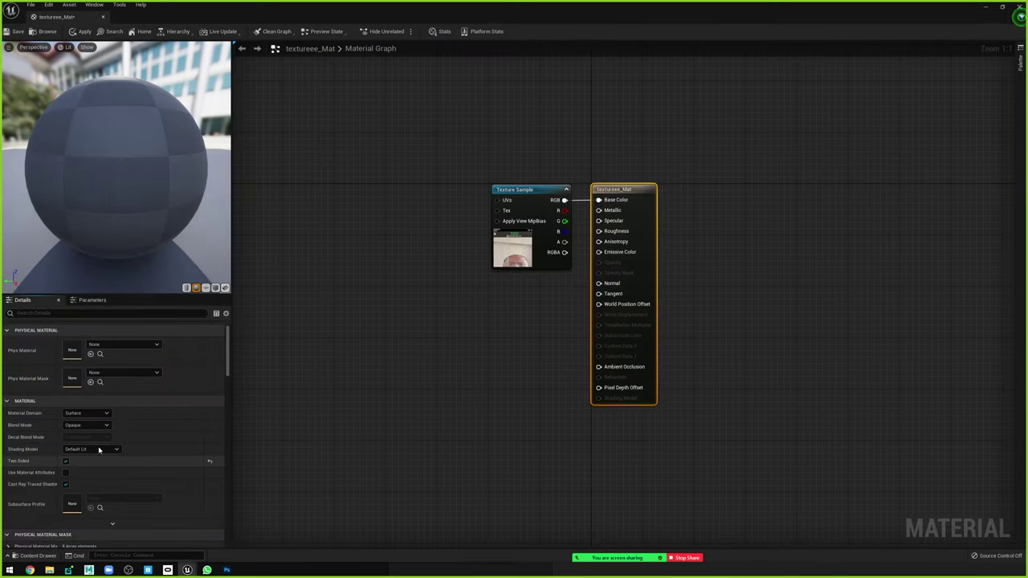
left_click(14, 34)
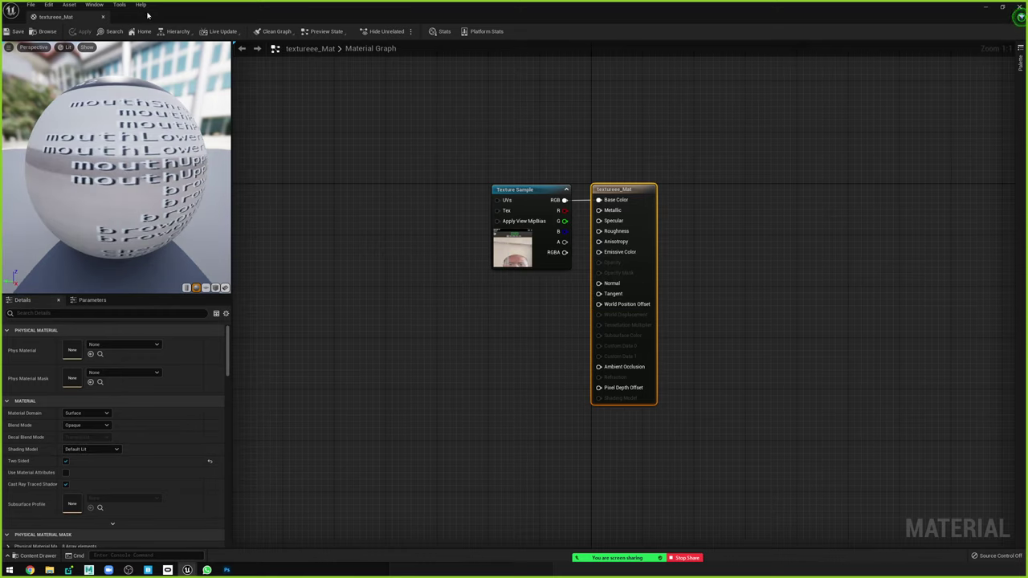
Dock the material editor, check the Plane in the level, then return to kayaMASTER.
left_click_drag(57, 16, 240, 18)
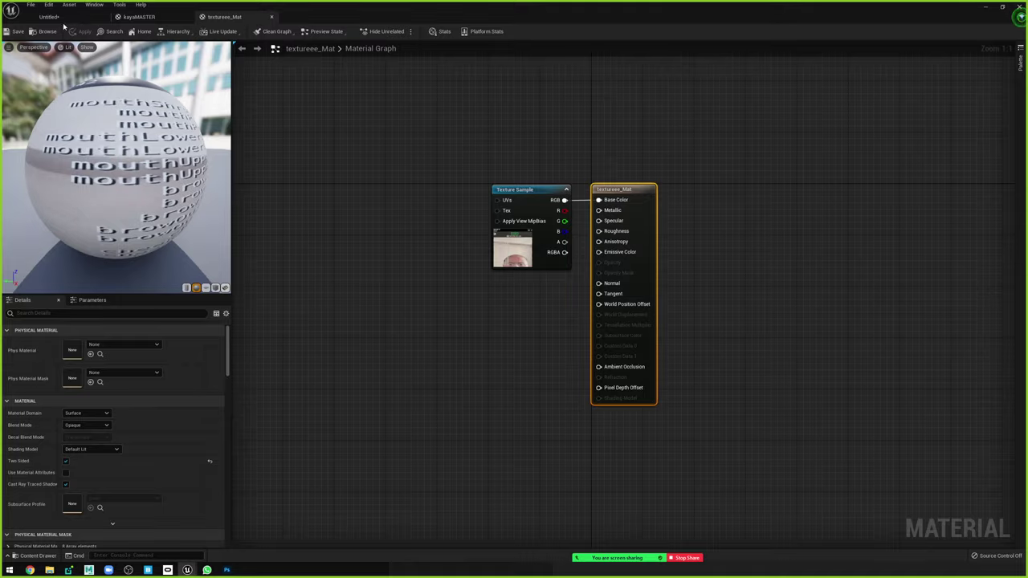
left_click(48, 17)
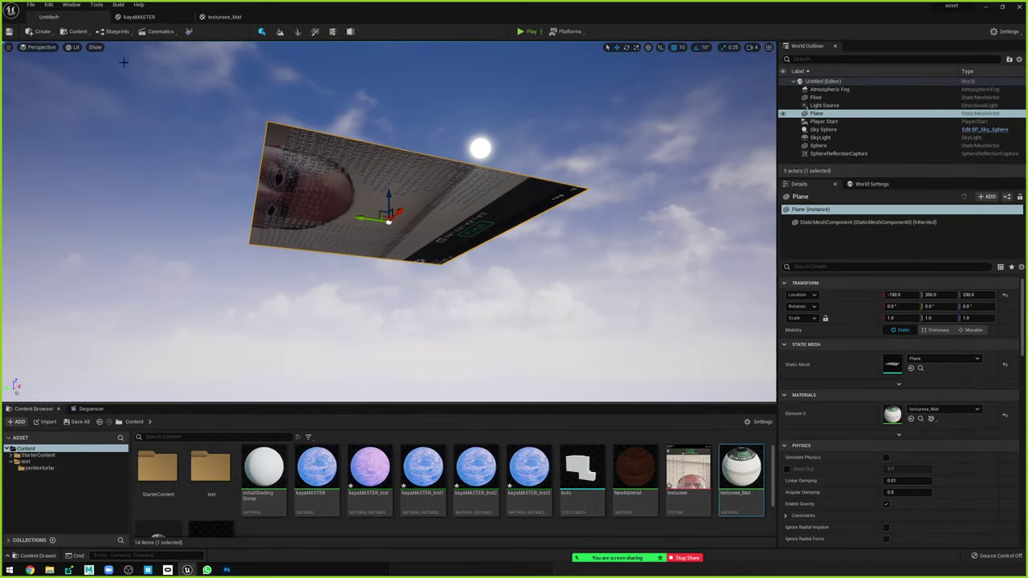
left_click(138, 16)
Set kayaMASTER's Material Domain to Deferred Decal, keeping the Default Lit shading model.
left_click(92, 449)
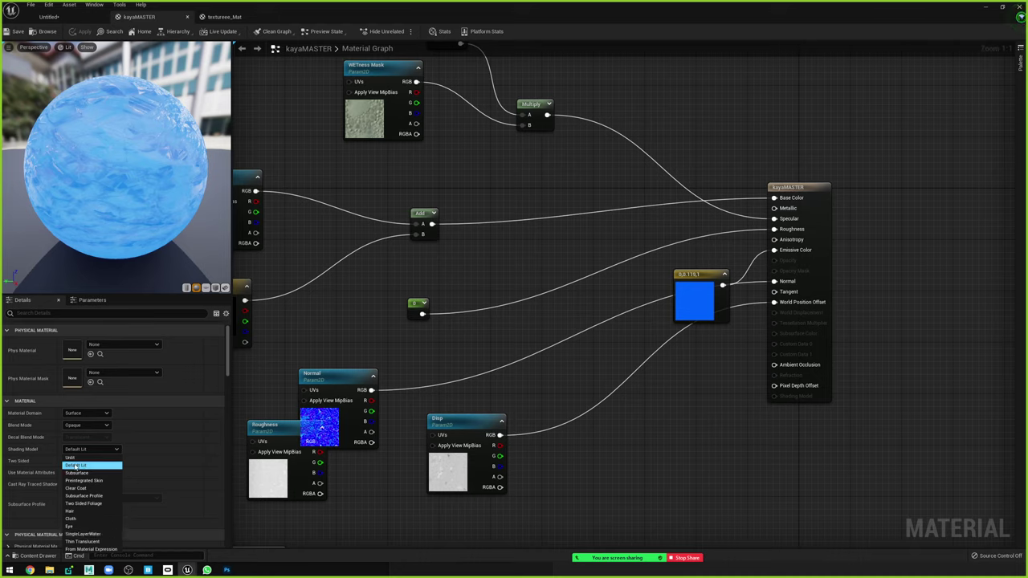
left_click(46, 468)
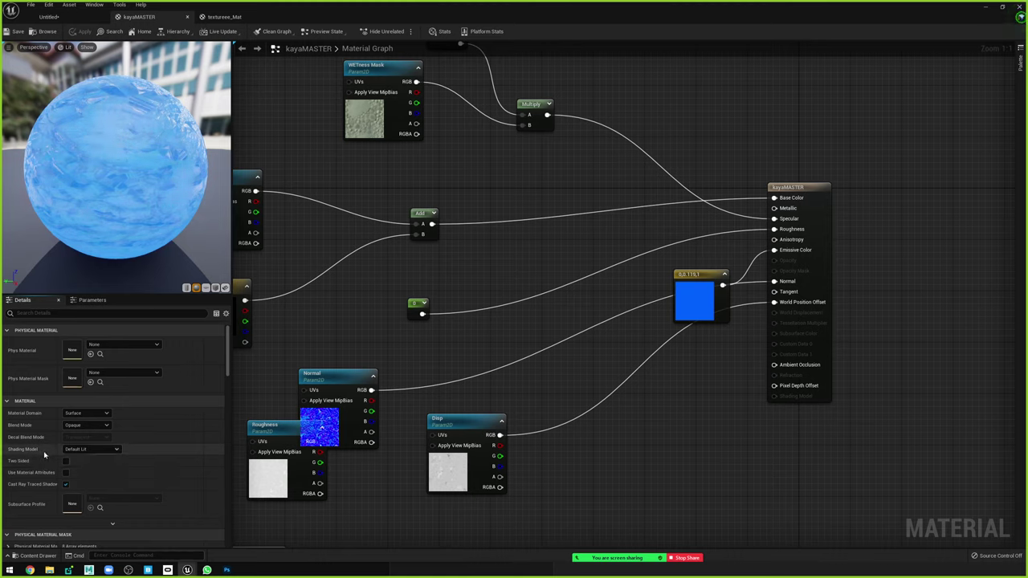
left_click(89, 414)
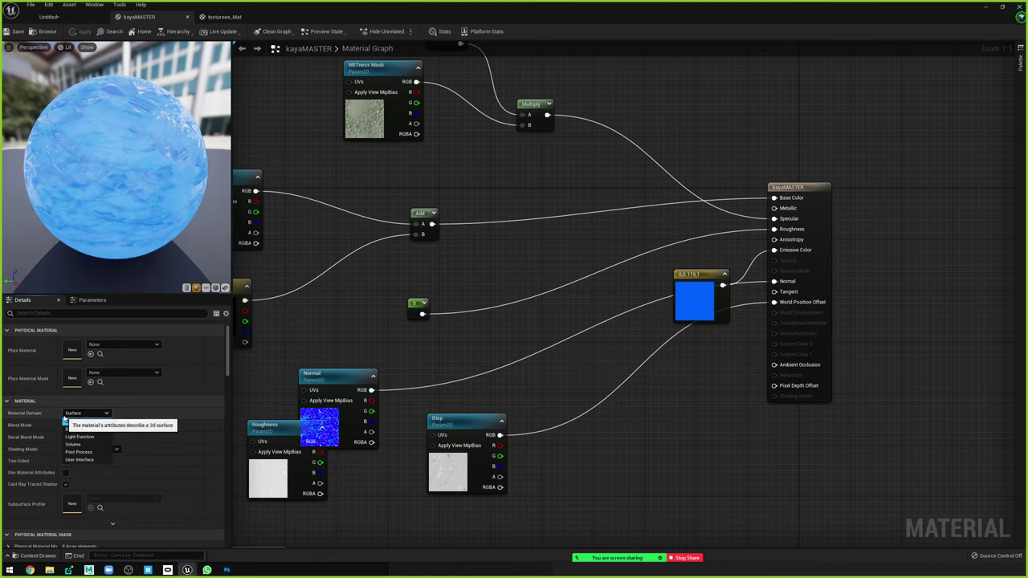
left_click(92, 415)
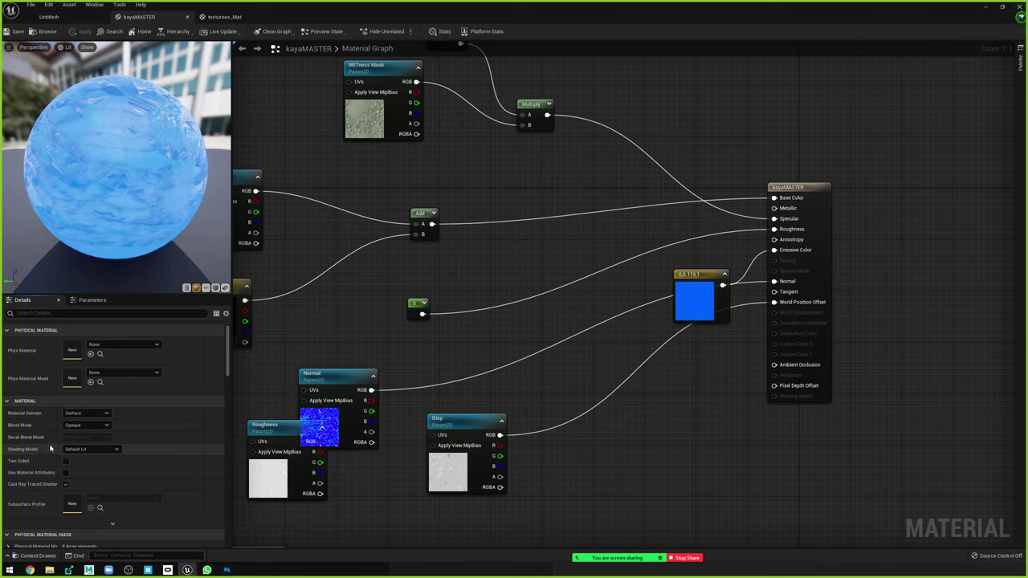
left_click(84, 414)
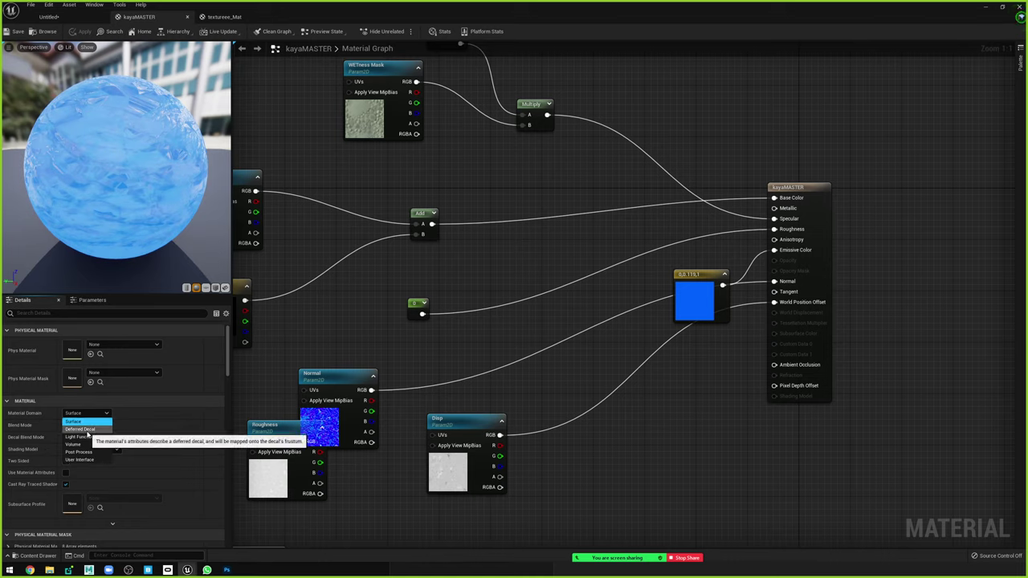
left_click(80, 429)
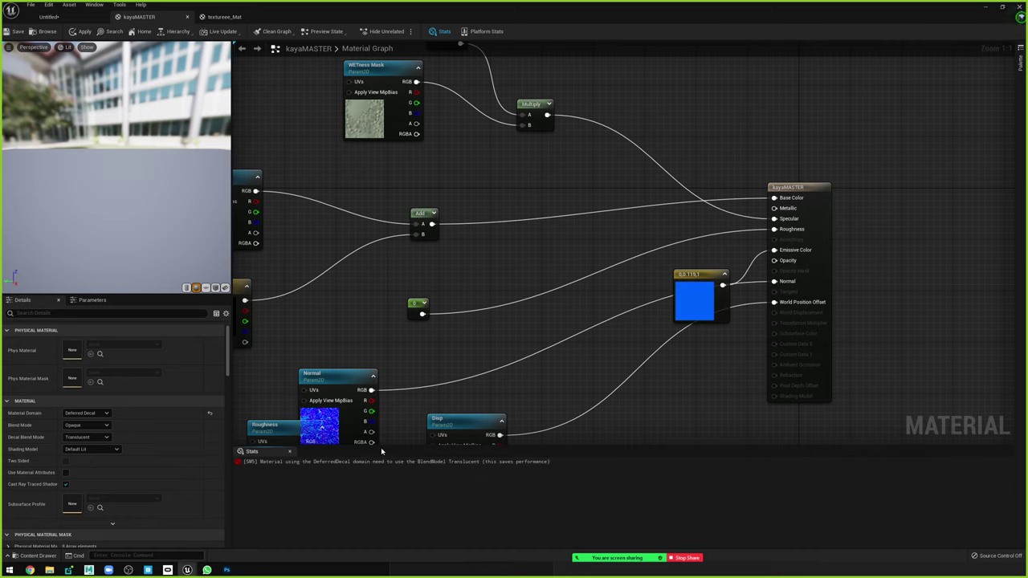
Set kayaMASTER's Blend Mode to Translucent, keeping Default Lit shading.
left_click(79, 451)
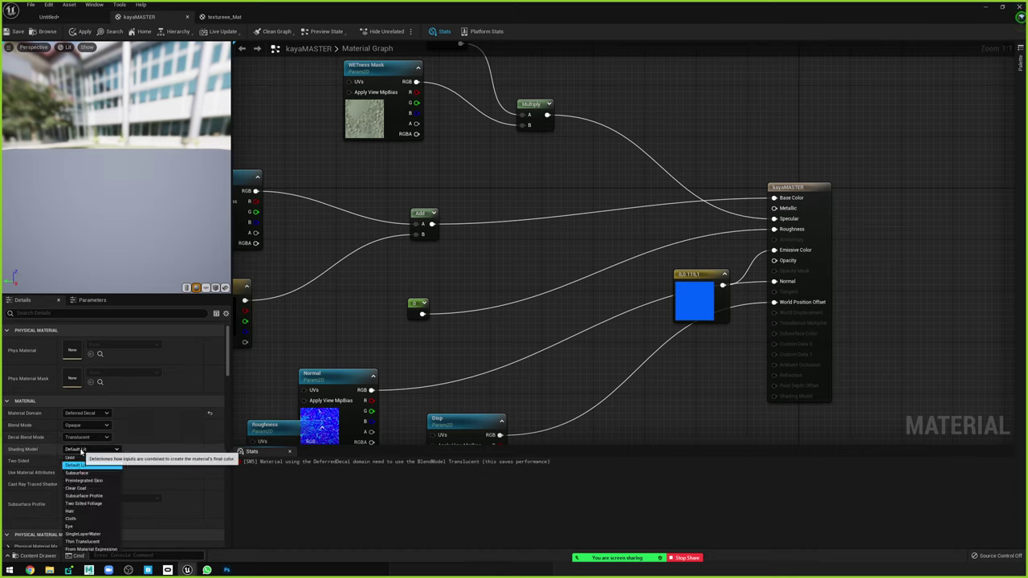
left_click(78, 458)
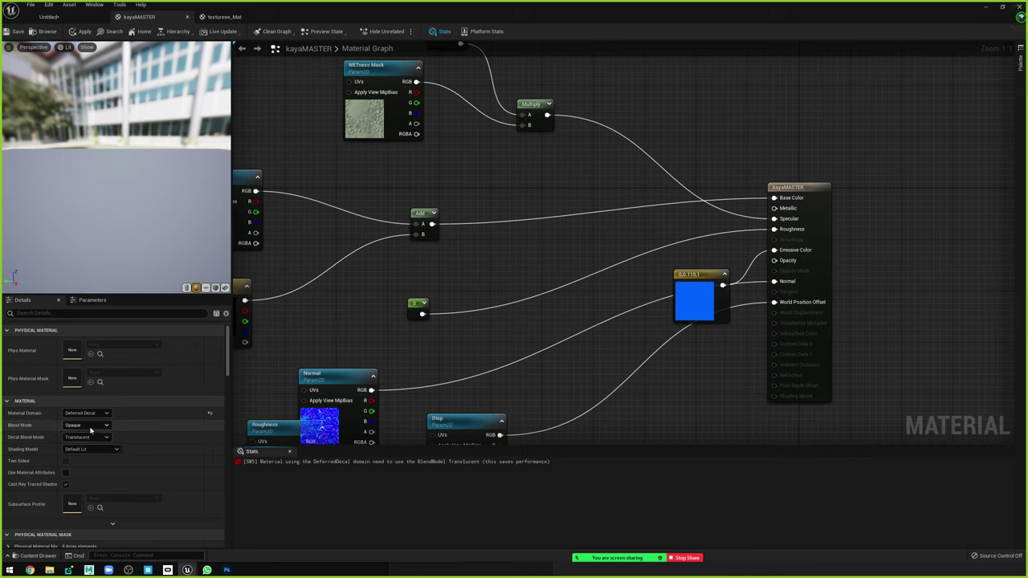
left_click(89, 439)
left_click(93, 450)
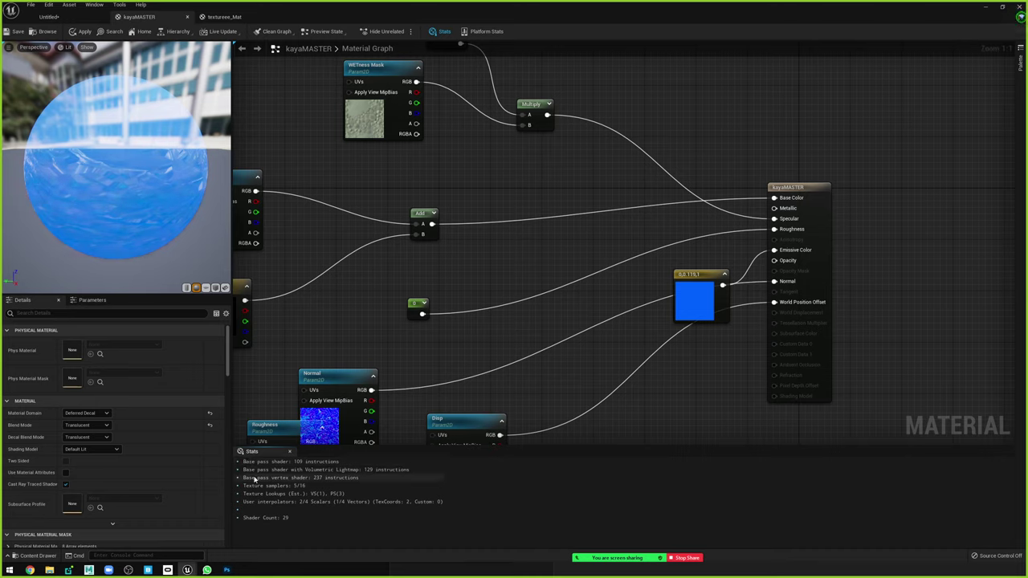
Review the shader instruction stats and node graph, then return to the Untitled level.
left_click(294, 463)
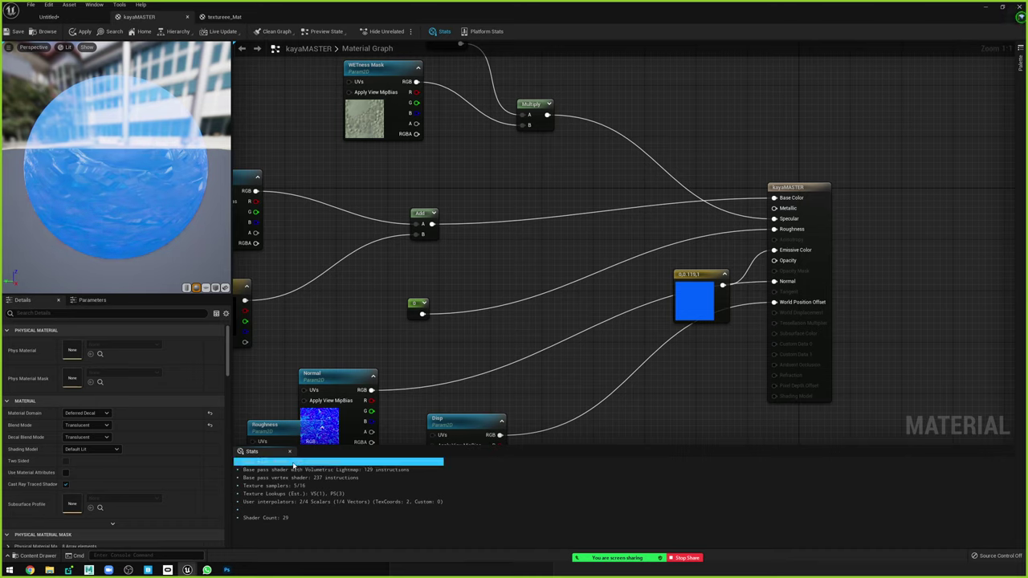
left_click(341, 469)
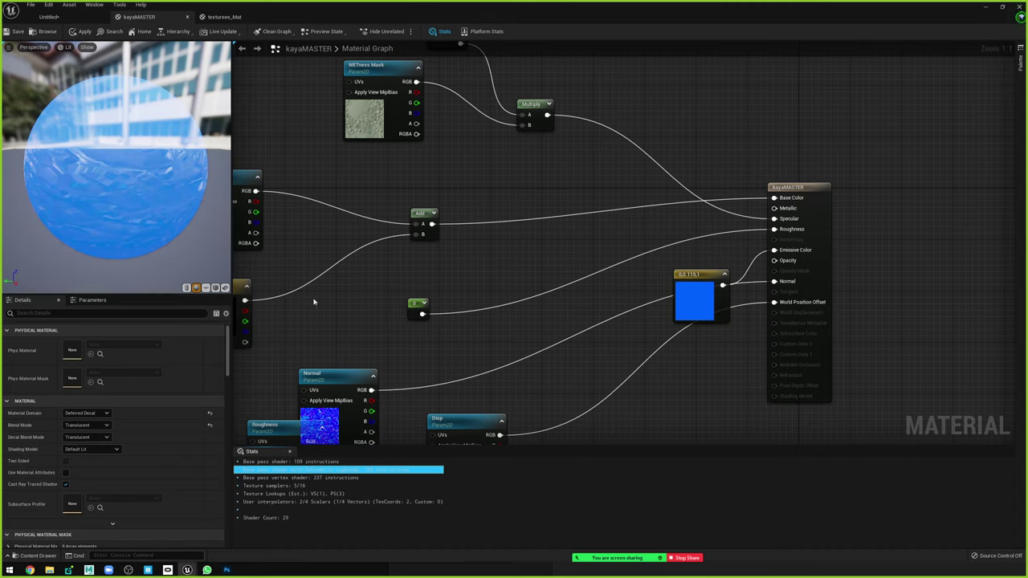
scroll(465, 322, "down", 2)
scroll(465, 322, "down", 8)
scroll(402, 305, "down", 2)
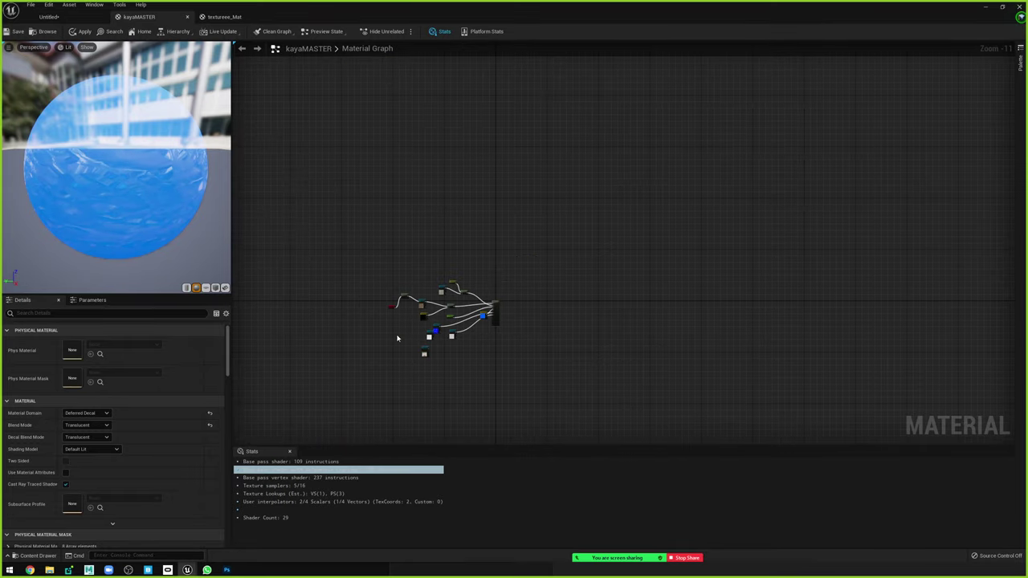
scroll(396, 389, "up", 7)
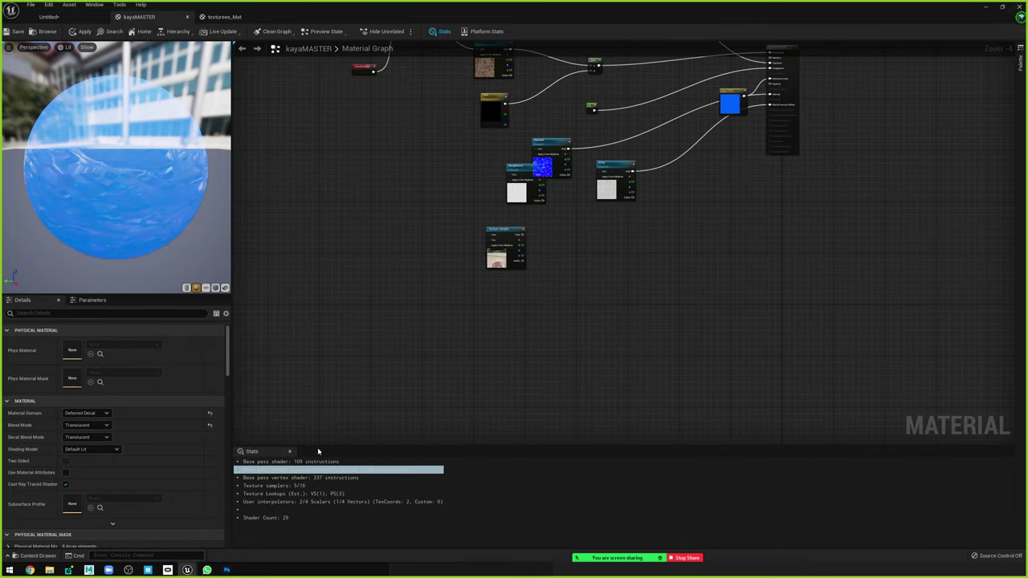
right_click_drag(527, 265, 472, 395)
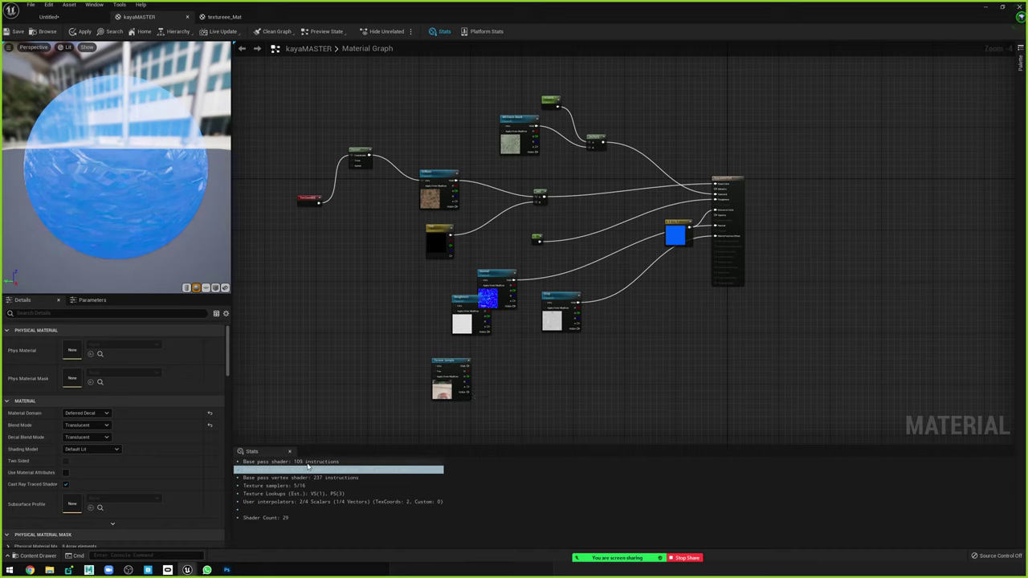
left_click(333, 462)
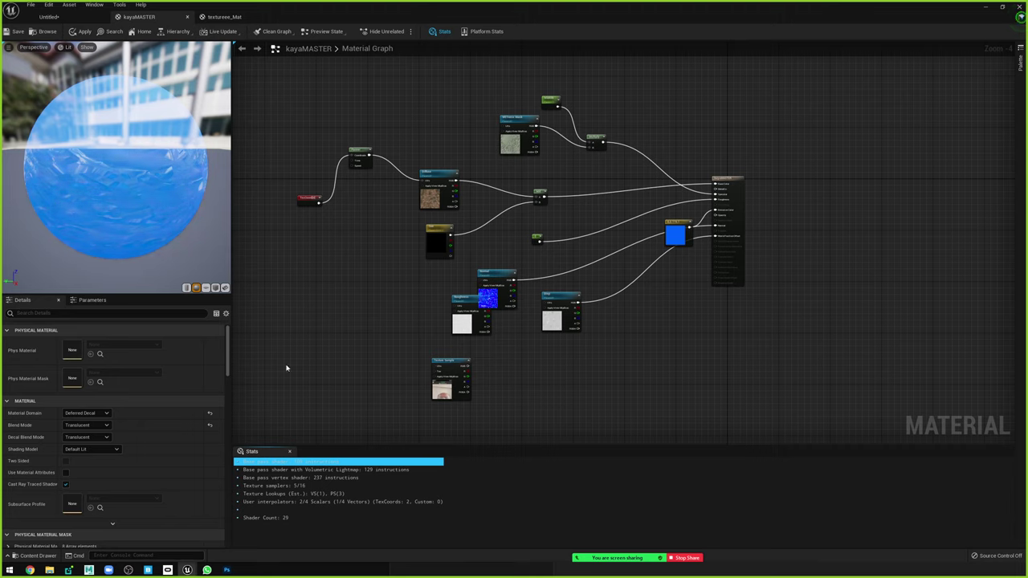
left_click(48, 16)
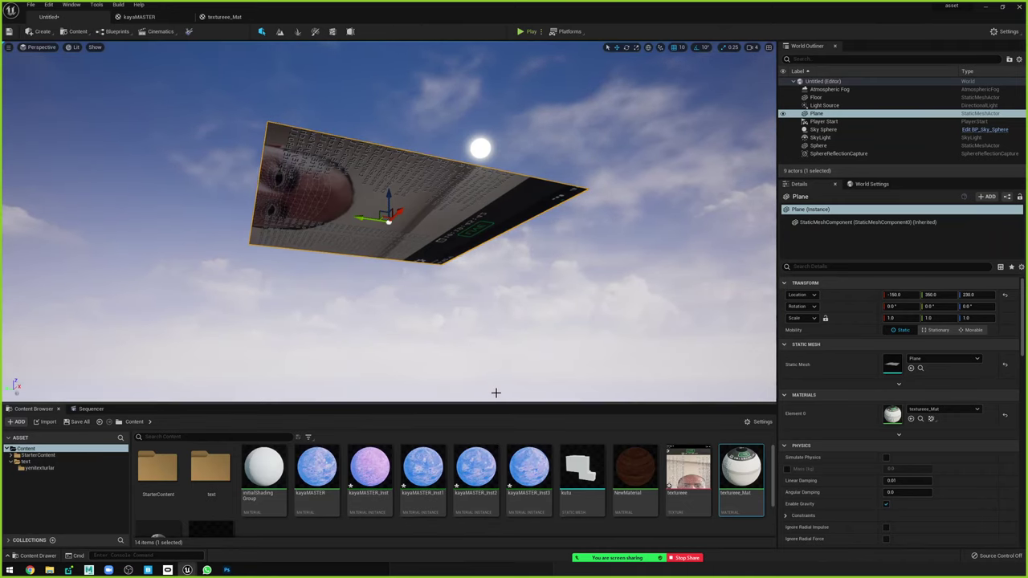
Delete the Plane actor and reframe the view around the wooden sphere.
mouse_move(495, 393)
left_mouse_down("alt")
mouse_move(498, 337)
mouse_move(469, 290)
left_mouse_up("alt")
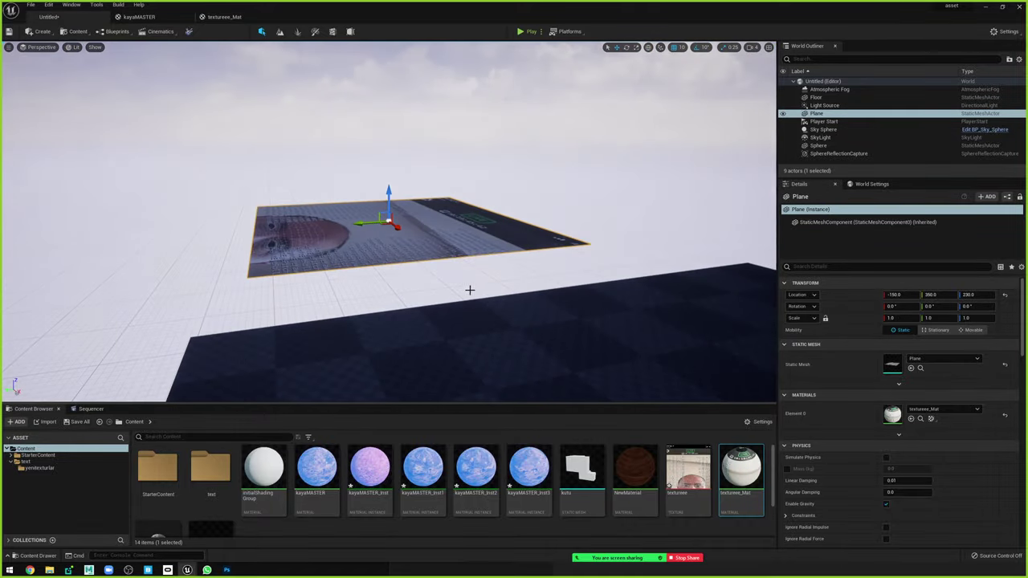
key("Delete")
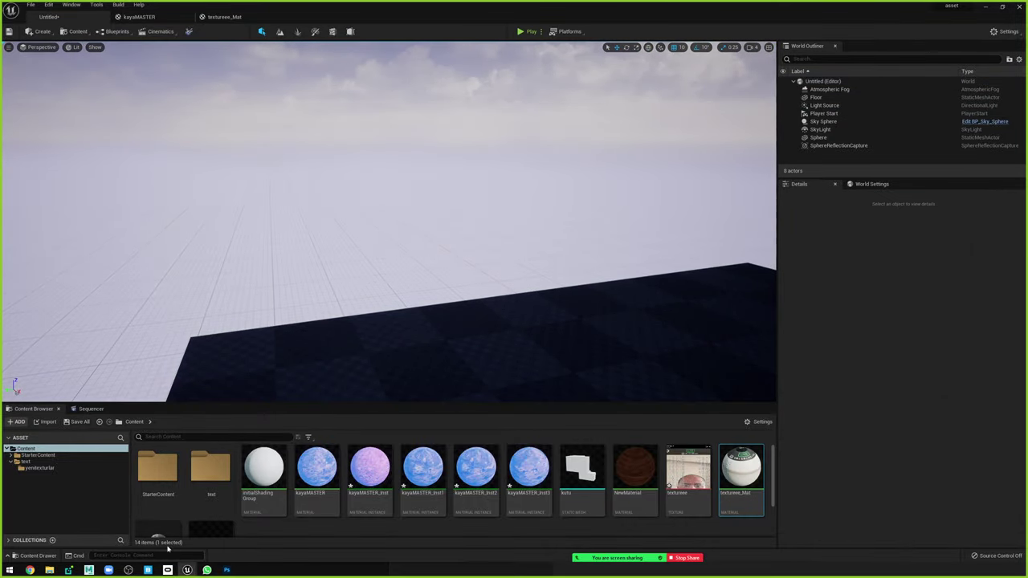
left_click(207, 570)
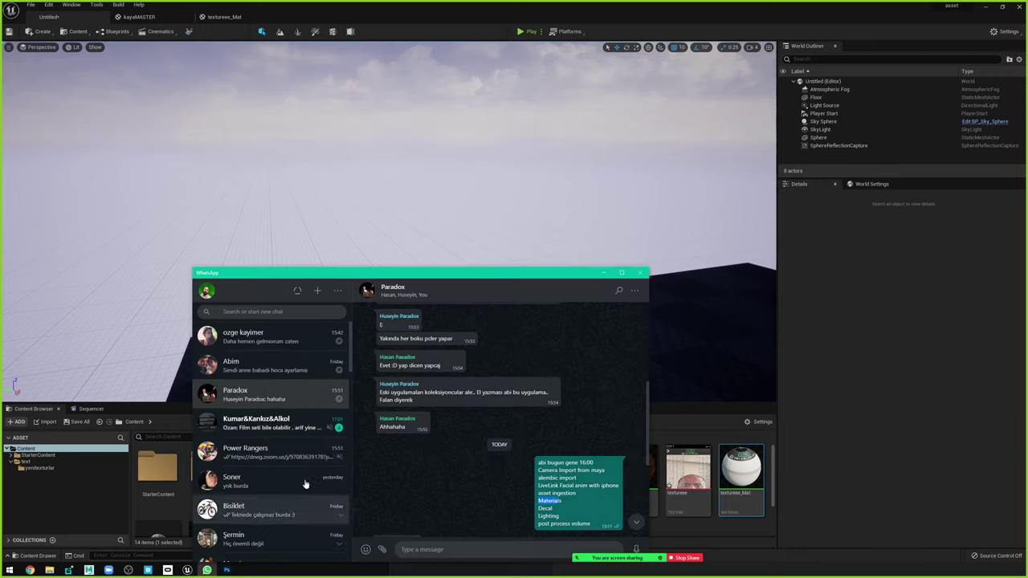
left_click(608, 274)
right_click_drag(385, 225, 401, 241)
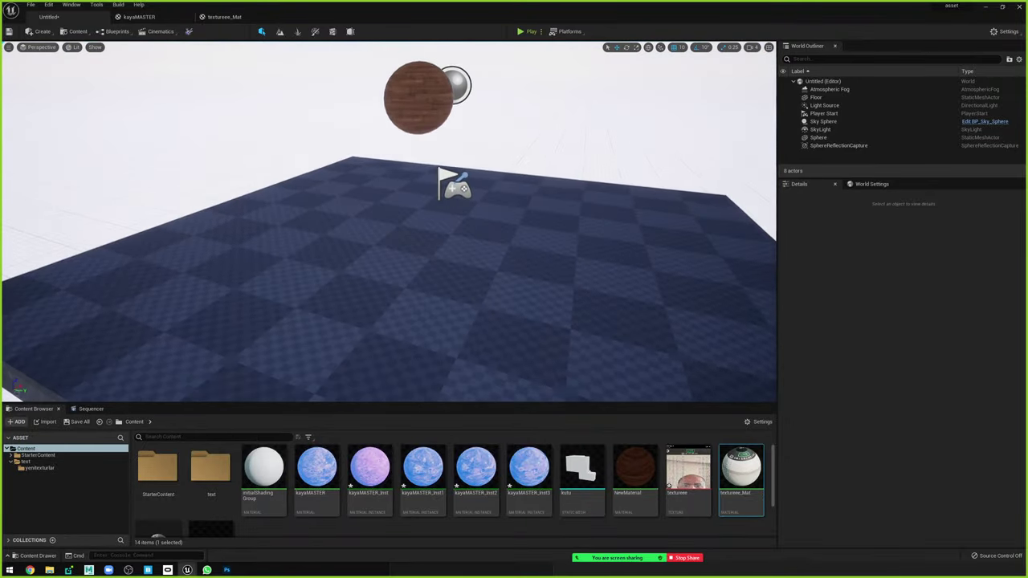
right_click_drag(571, 332, 571, 332)
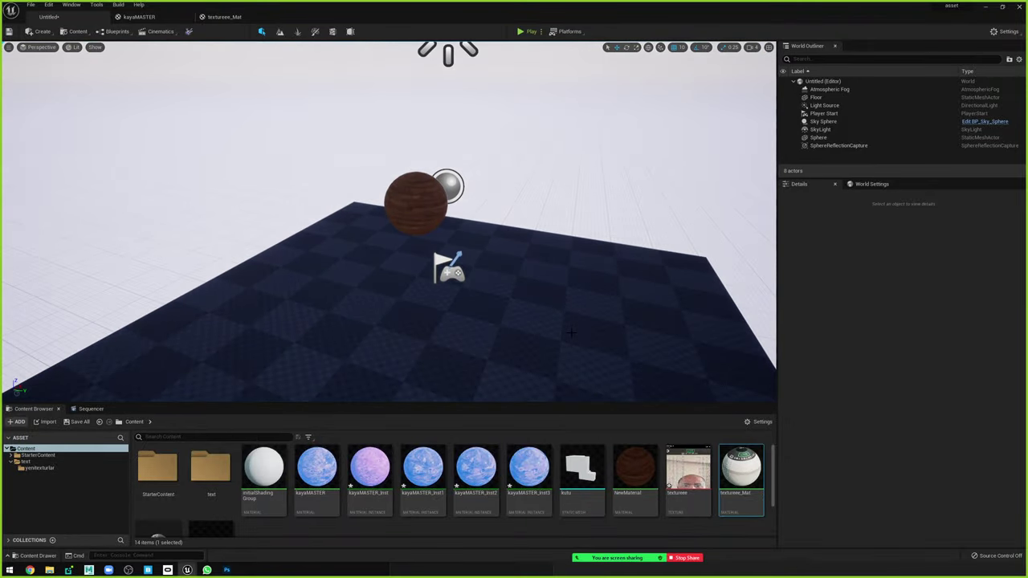
right_click_drag(571, 333, 482, 332)
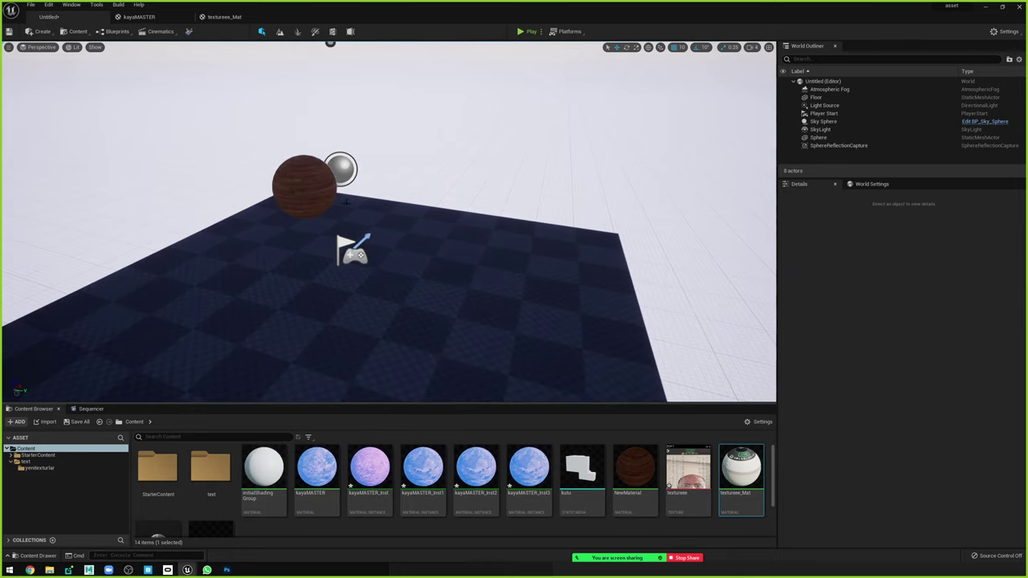
right_click_drag(546, 212, 610, 211)
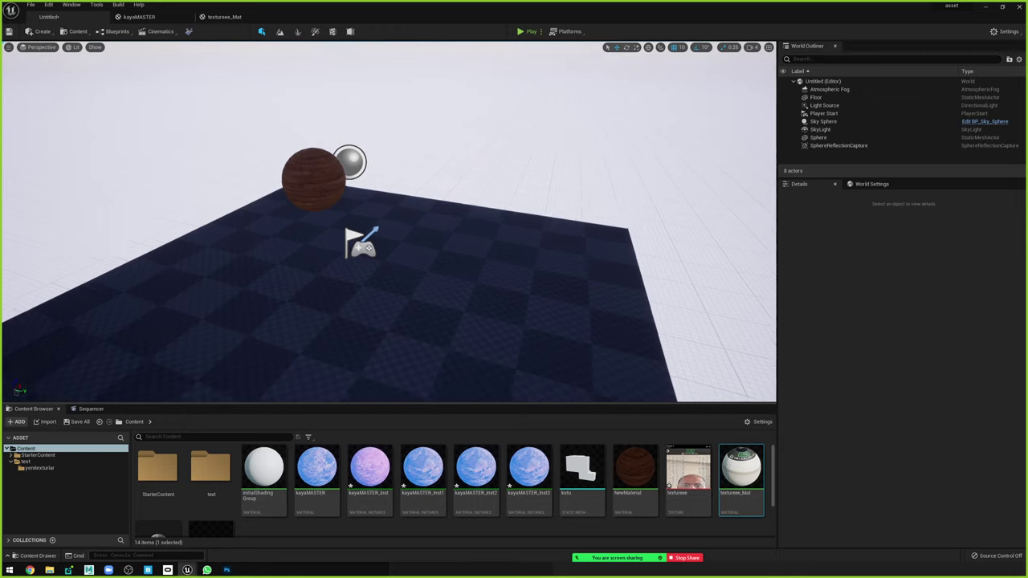
right_click_drag(546, 211, 465, 212)
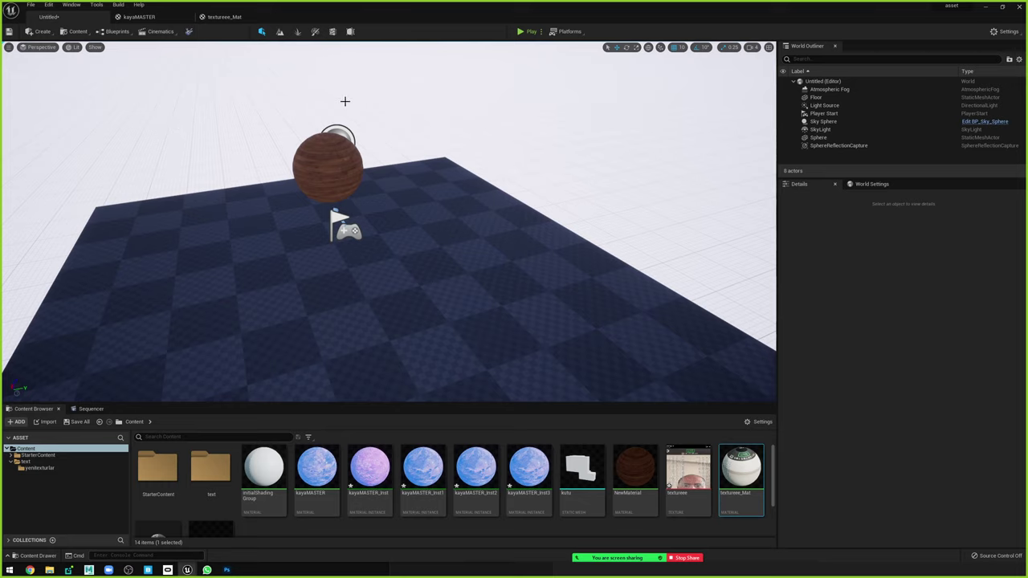
Create a new level from a template, dismissing the Save Content prompt.
key("ctrl+n")
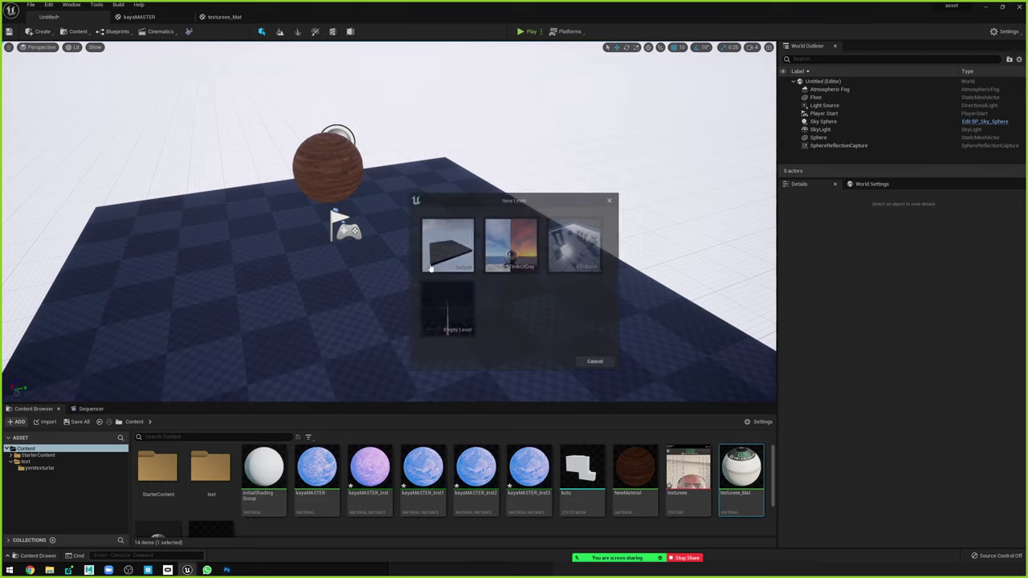
left_click(508, 250)
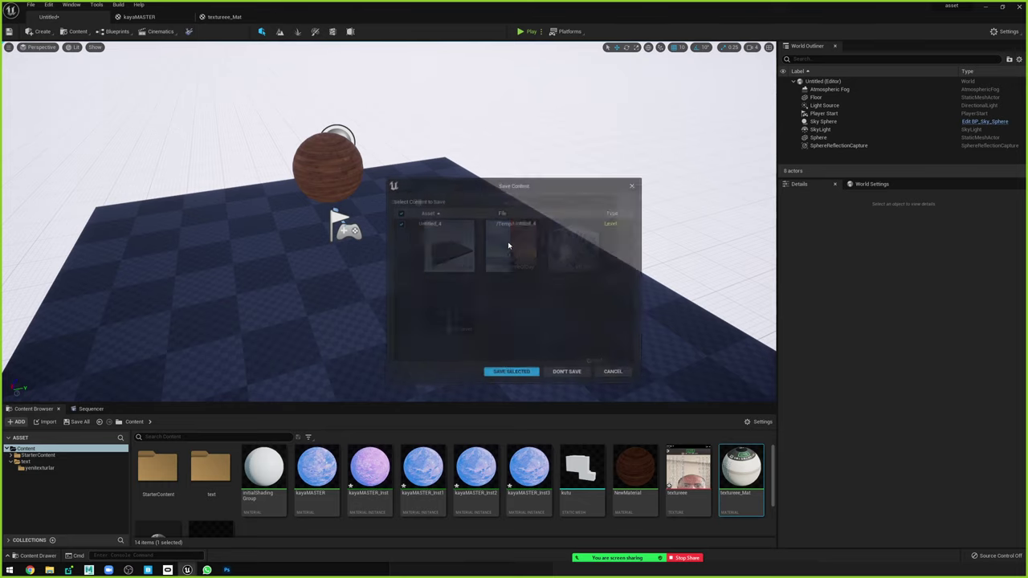
left_click(567, 373)
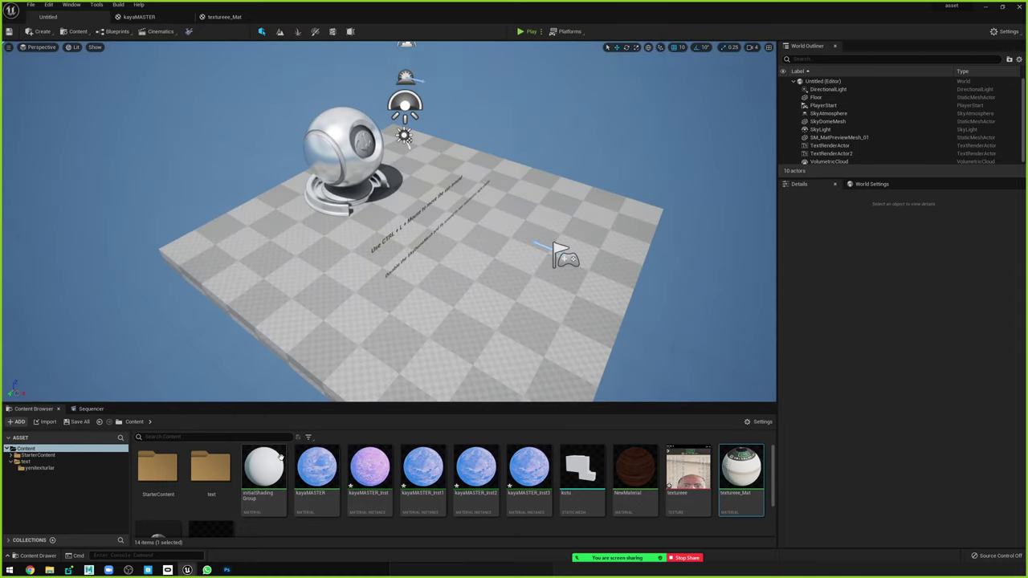
scroll(344, 530, "down", 2)
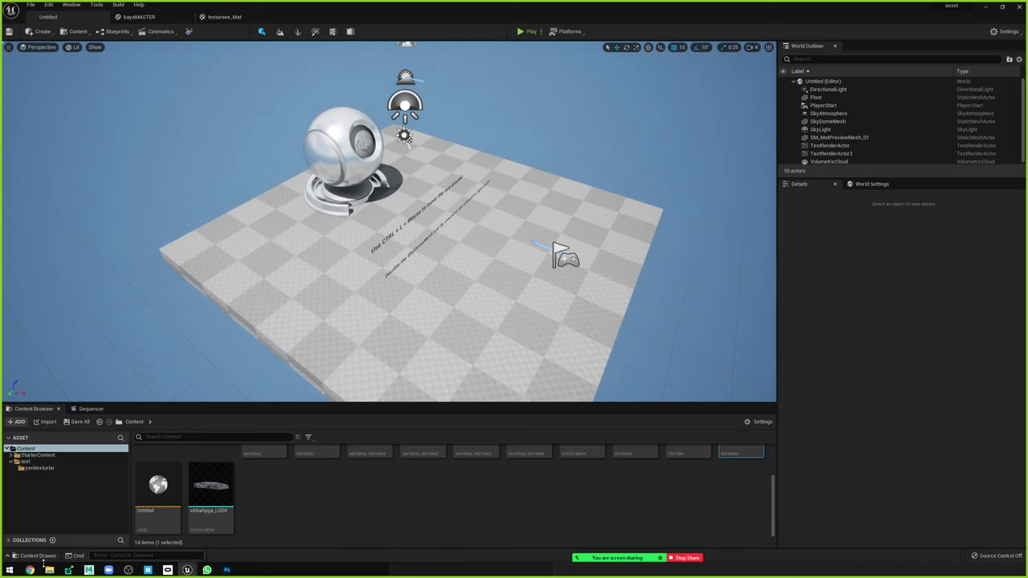
In Quixel Bridge, select the Damaged Concrete With Rebar decal under Decals > Concrete.
left_click(147, 570)
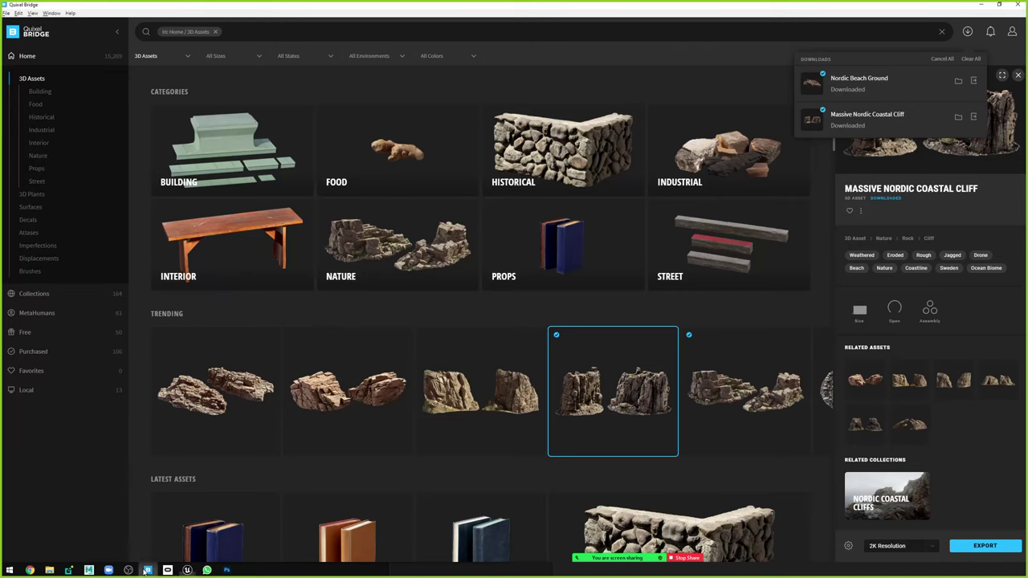
left_click(28, 220)
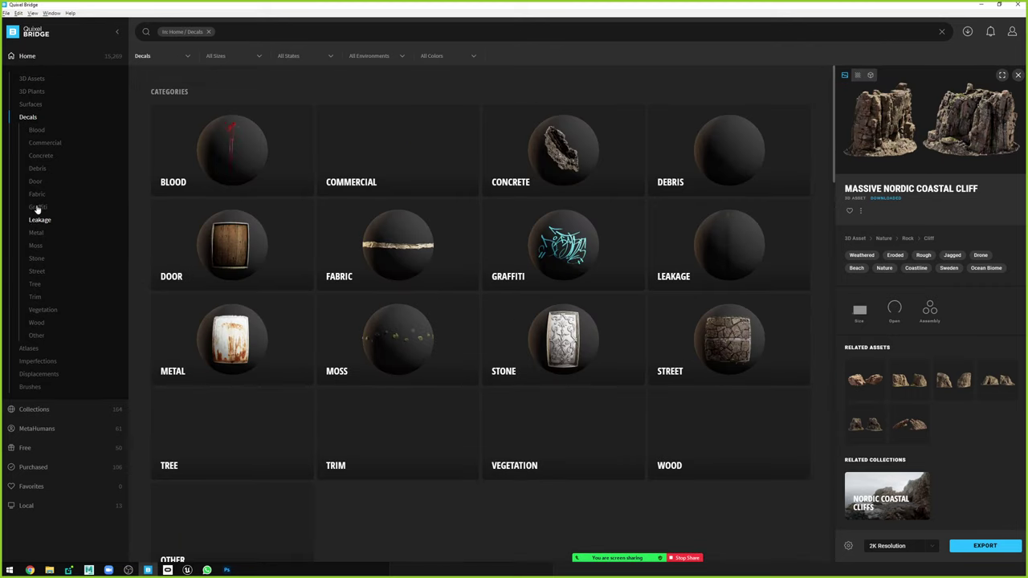
left_click(566, 154)
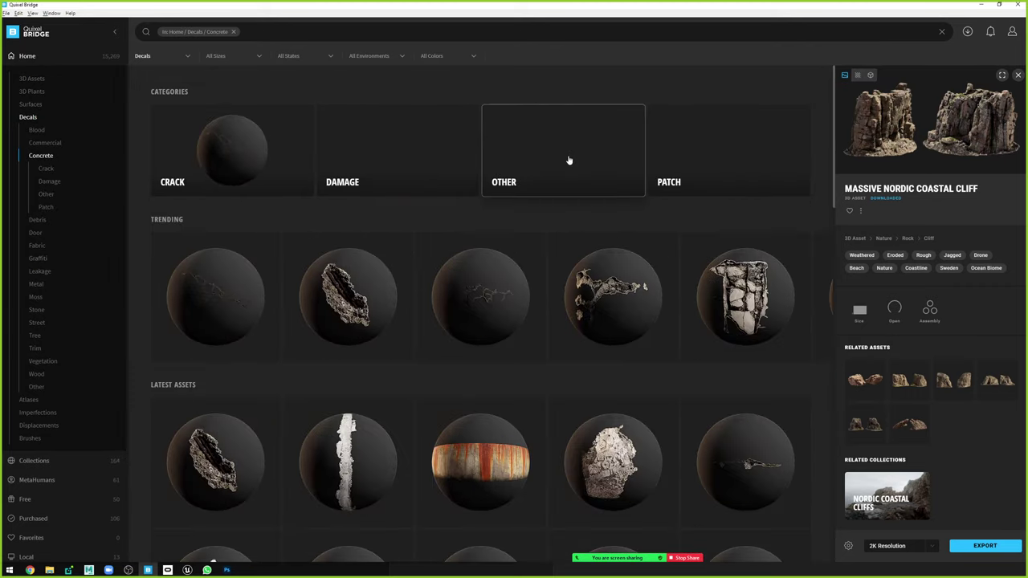
left_click(351, 299)
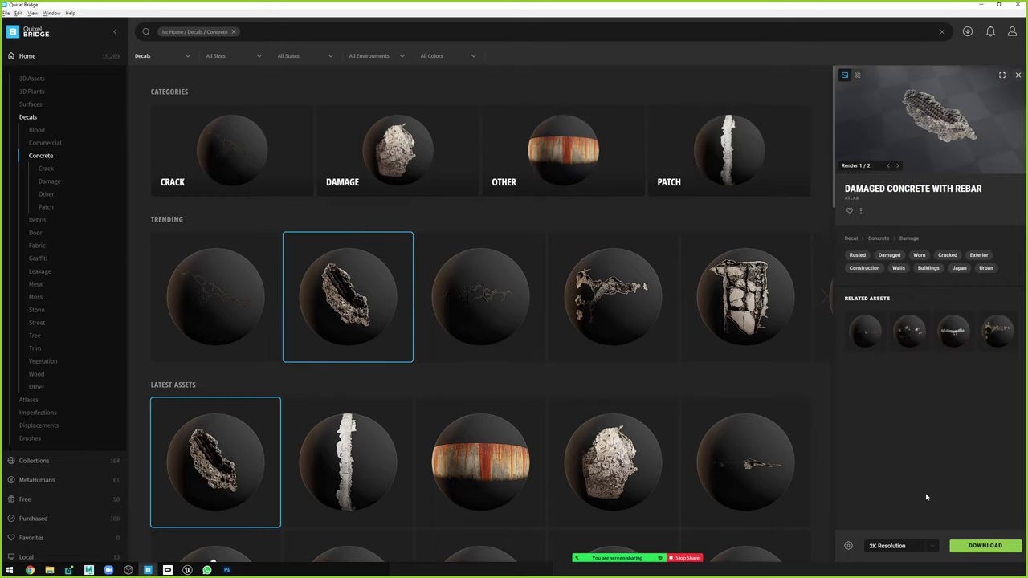
Download the decal at 4K and open its folder from the Downloads list.
left_click(929, 548)
left_click(893, 514)
left_click(967, 548)
left_click(967, 31)
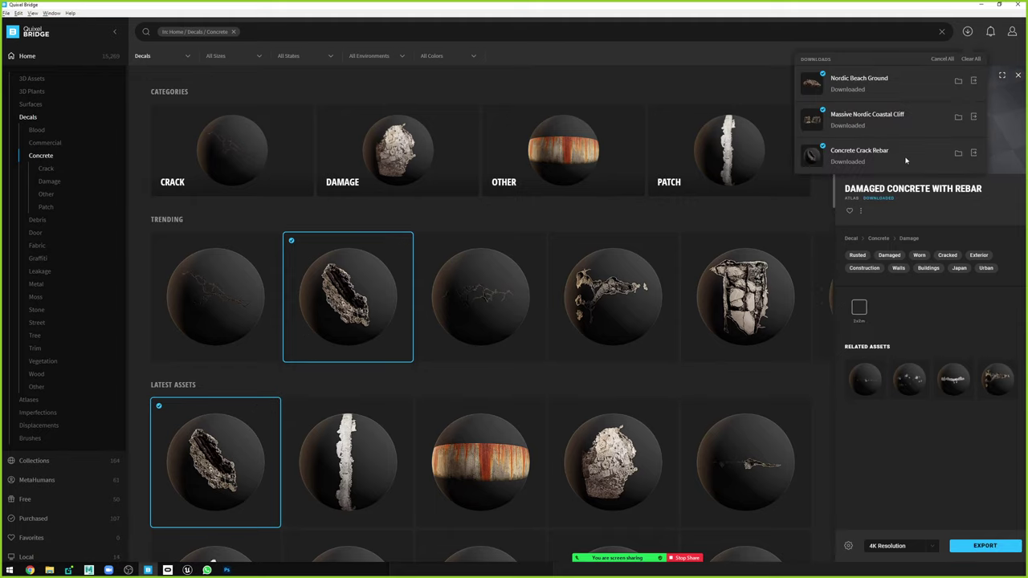
left_click(957, 154)
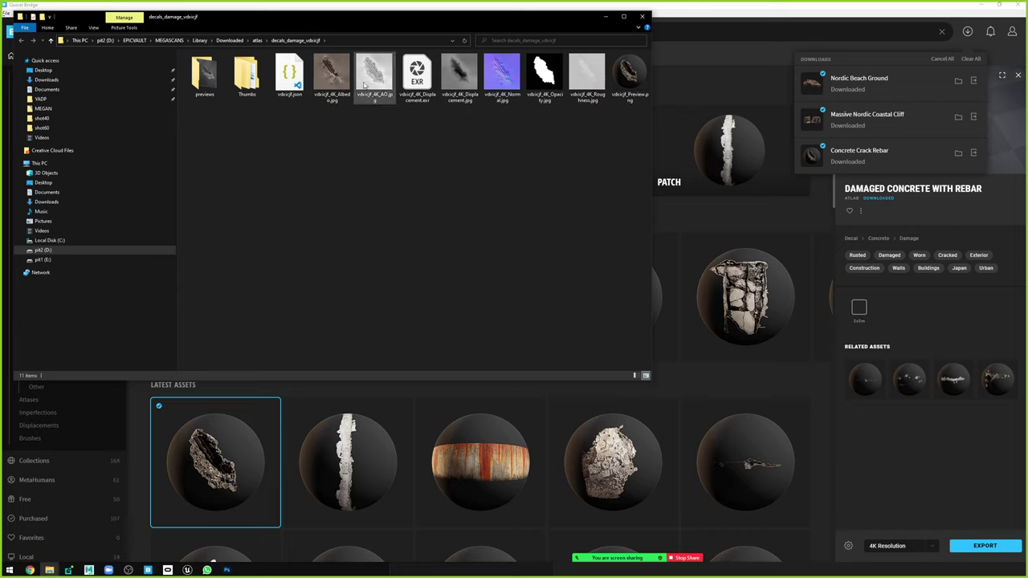
Select the Albedo, AO, Normal and Opacity JPGs in the decals_damage_vdxicjf folder.
left_click(335, 78)
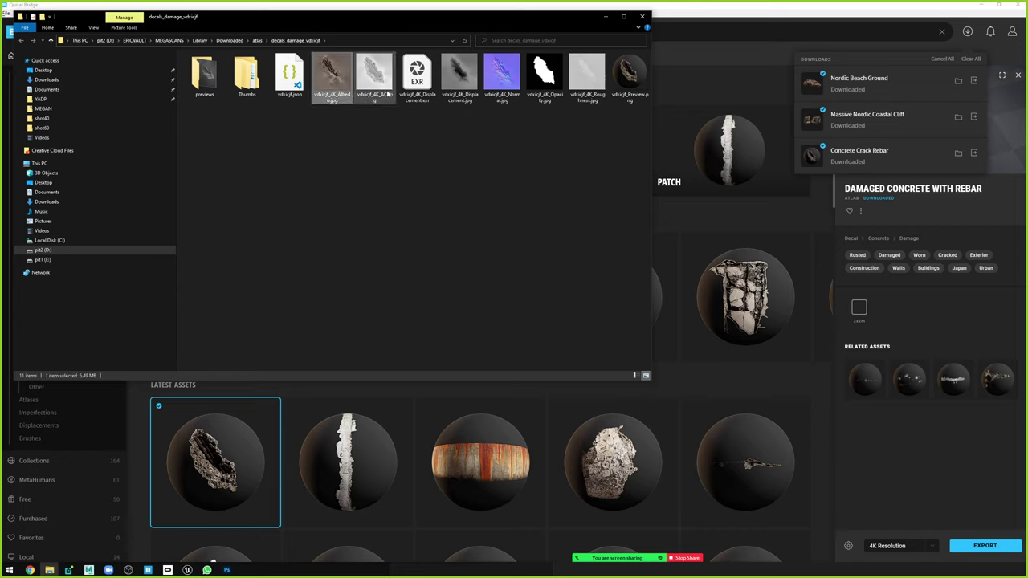
left_click(510, 82, "ctrl")
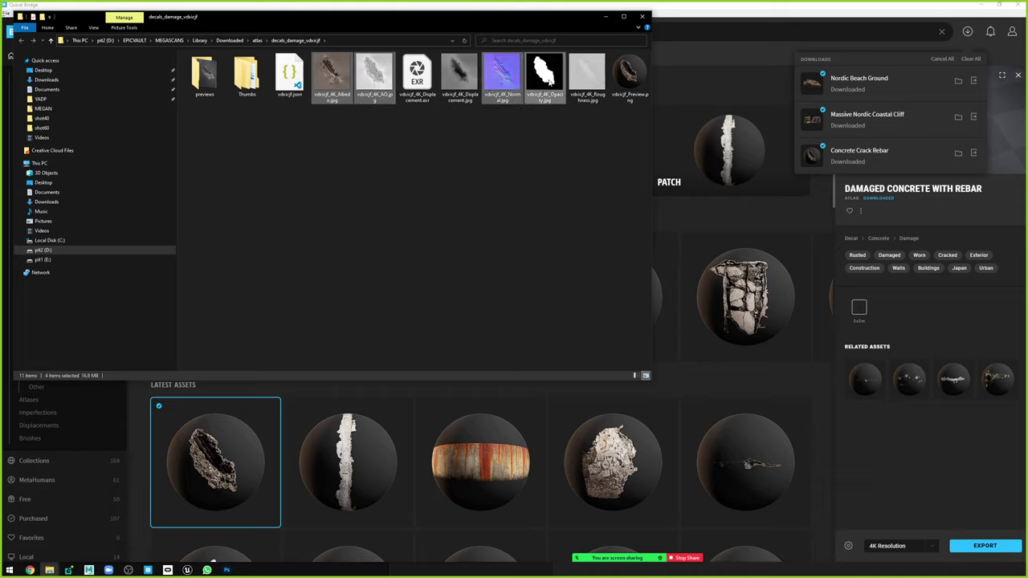
Create a DECAL folder in Content containing a new material named decalMat.
mouse_move(186, 571)
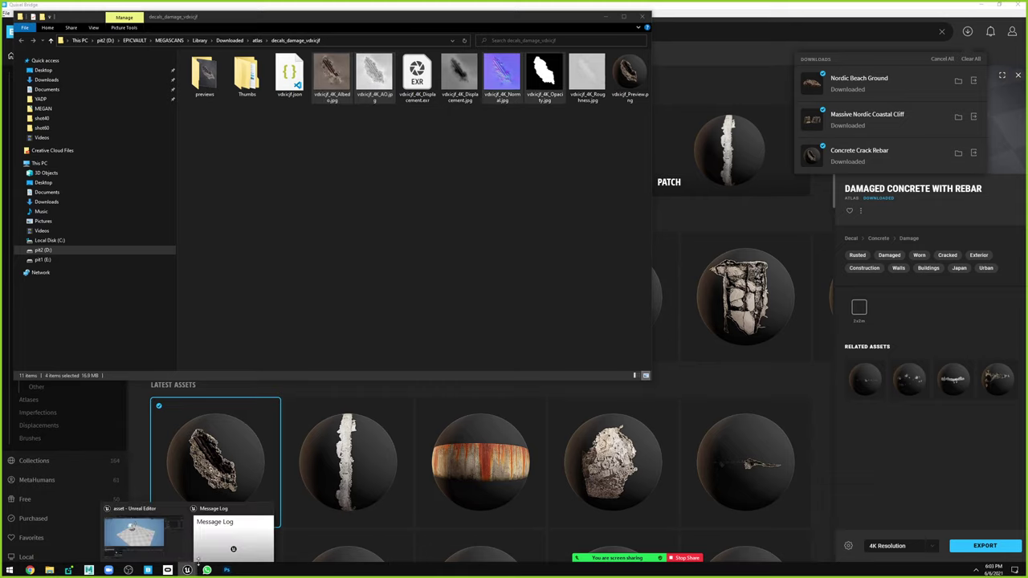
left_click(158, 544)
right_click(380, 513)
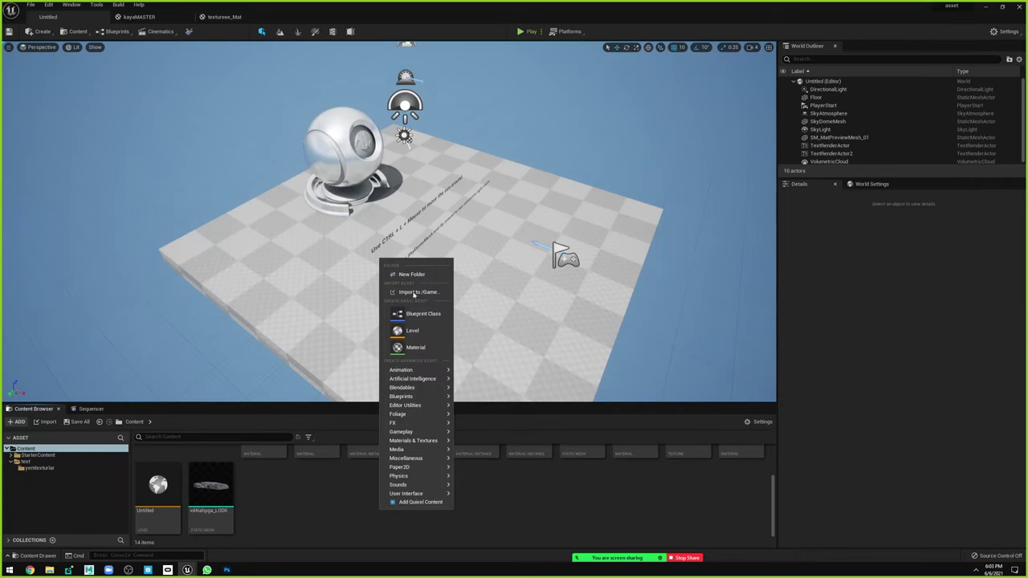
left_click(413, 275)
type("DECA")
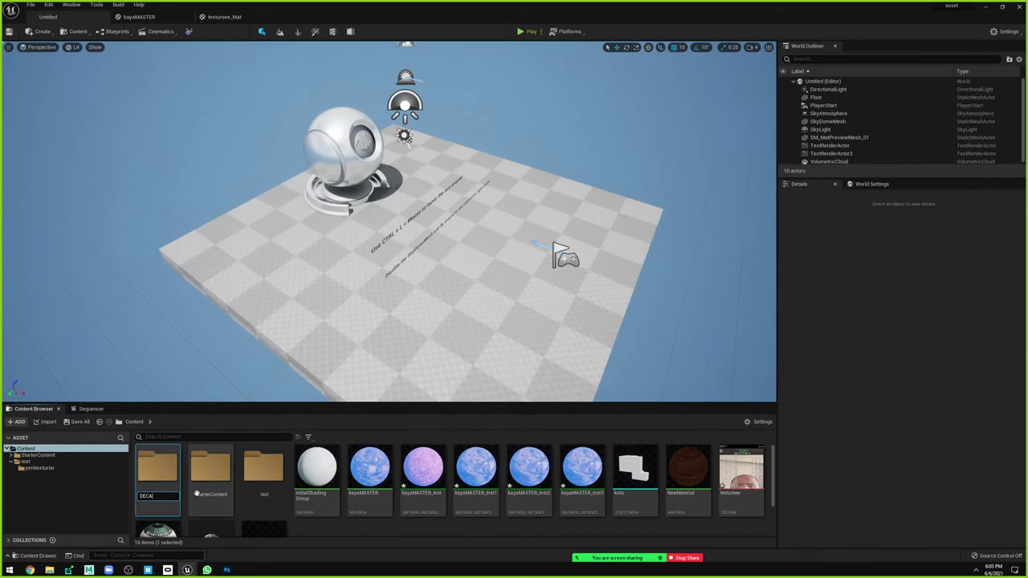
type("L")
key("Return")
right_click(302, 481)
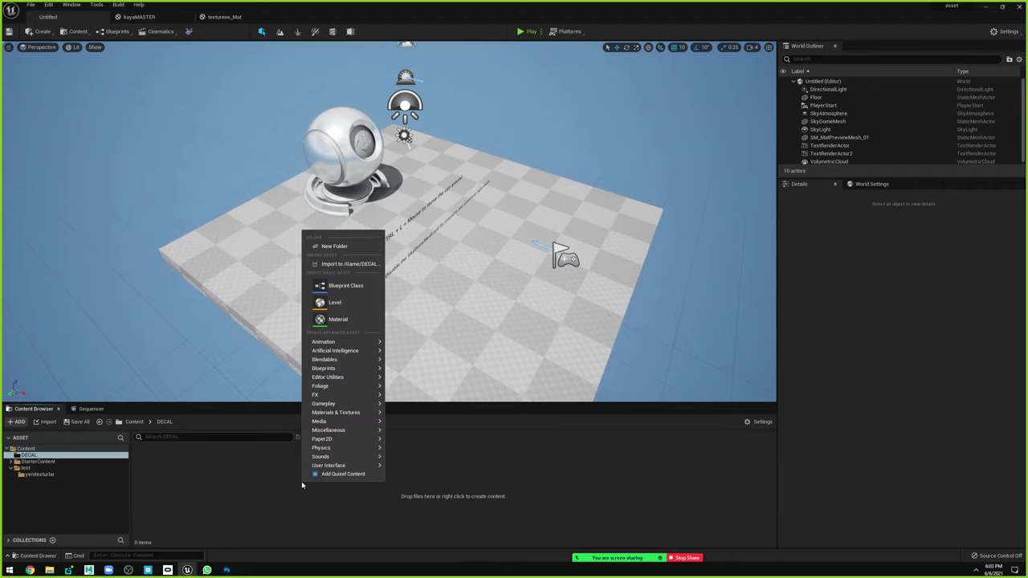
left_click(351, 320)
type("decalMa")
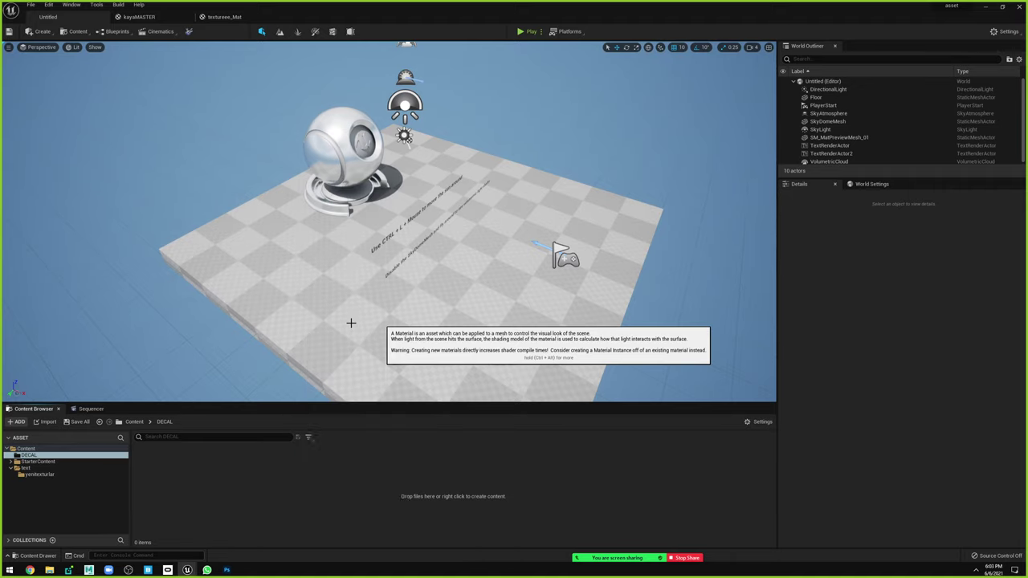
type("t")
key("Return")
Add a subfolder named texture inside DECAL.
right_click(313, 487)
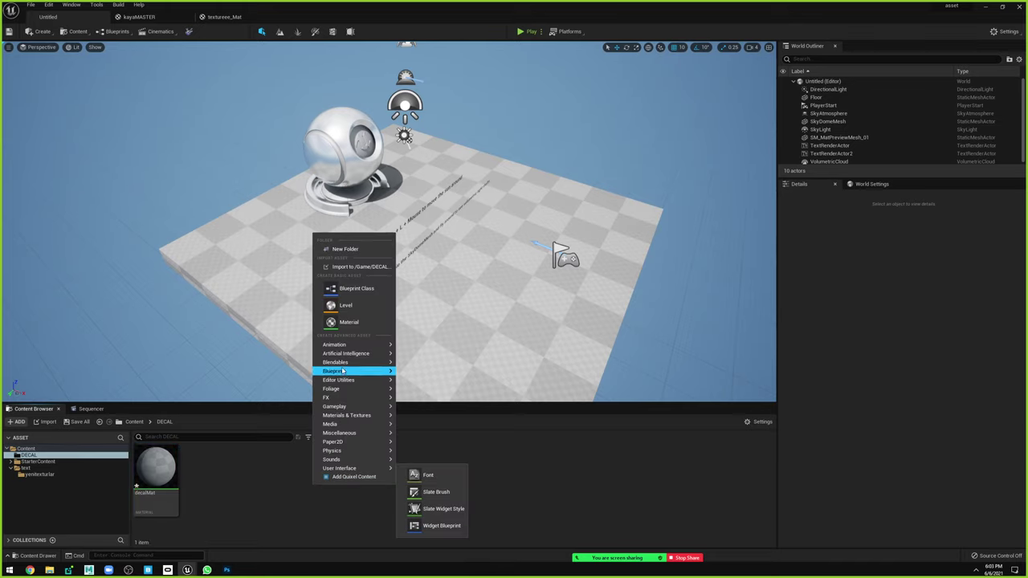
left_click(268, 495)
right_click(270, 495)
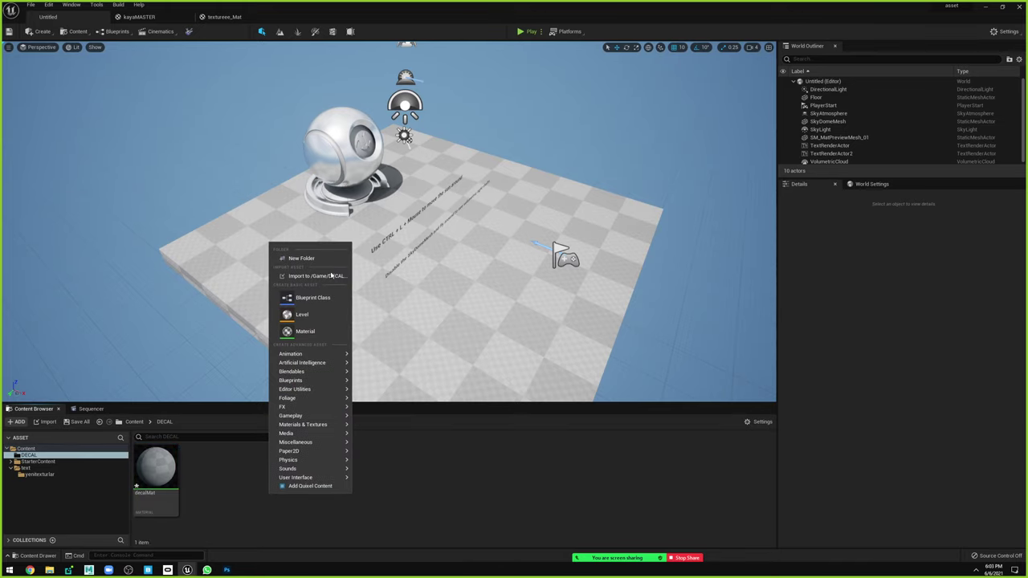
left_click(316, 258)
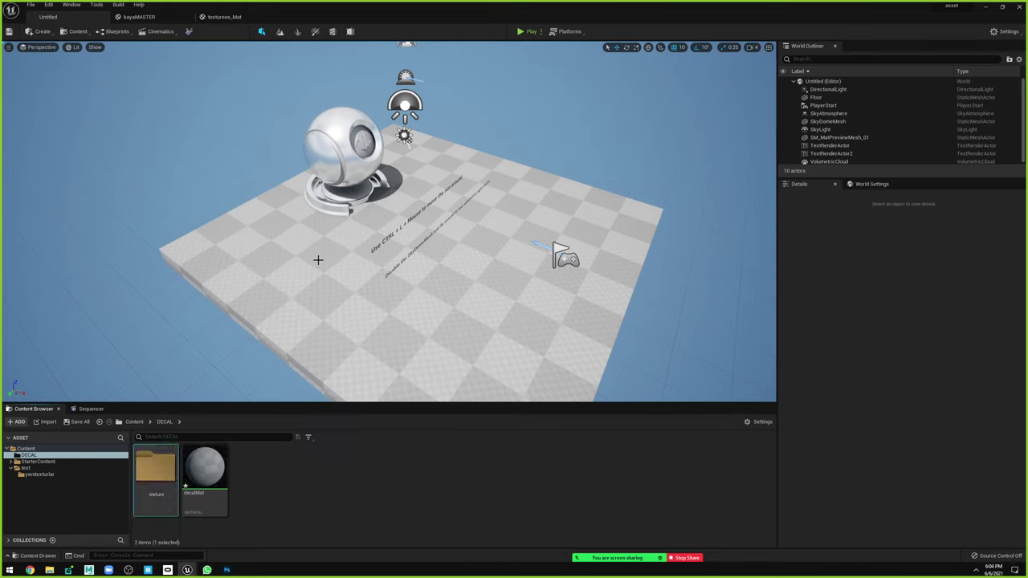
key("alt+Tab")
Import the four decal JPGs from Explorer into the texture folder.
left_click_drag(382, 90, 379, 379)
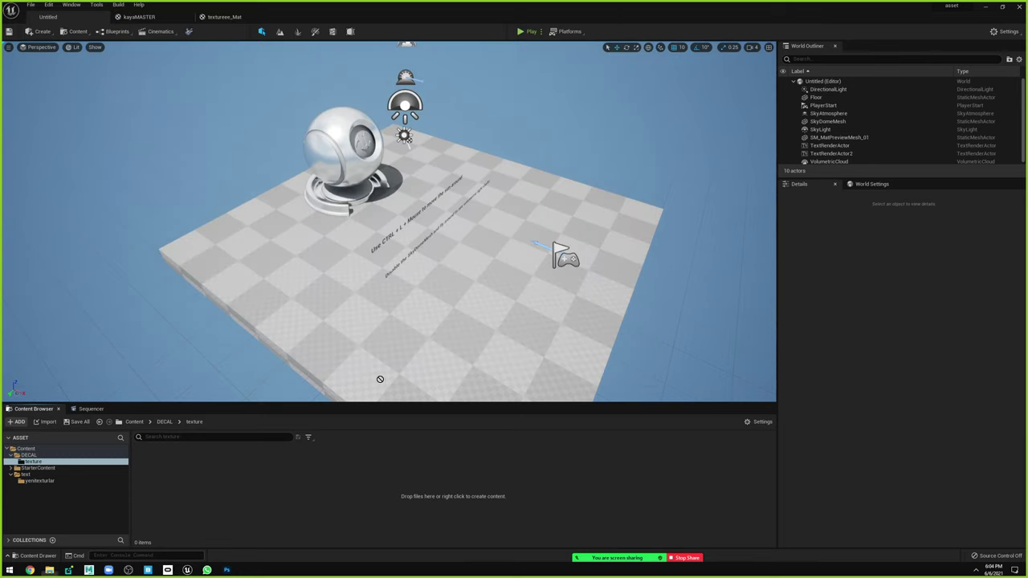
left_click_drag(315, 512, 315, 512)
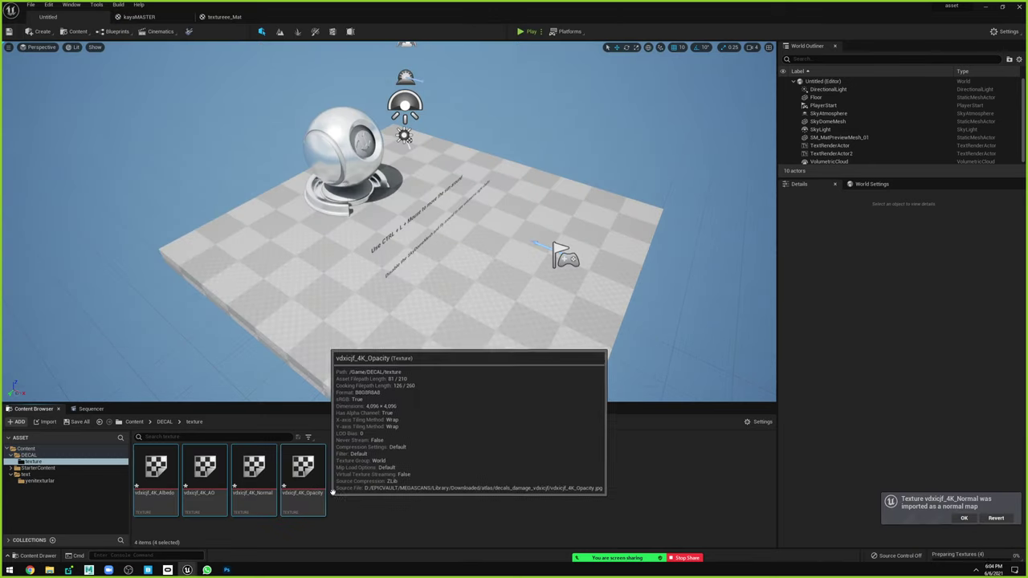
right_click(407, 491)
left_click(384, 489)
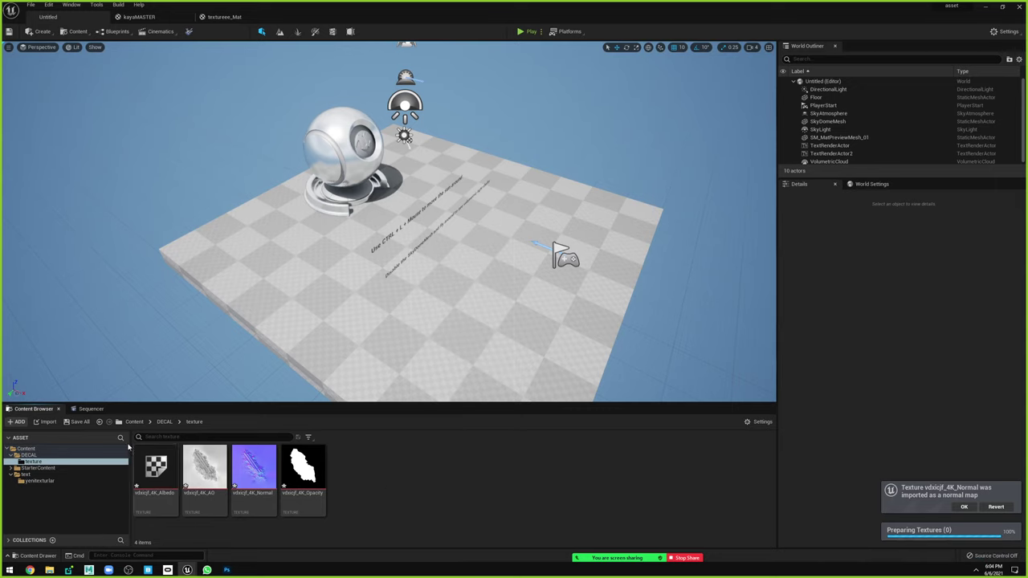
key("ctrl+a")
left_click(165, 422)
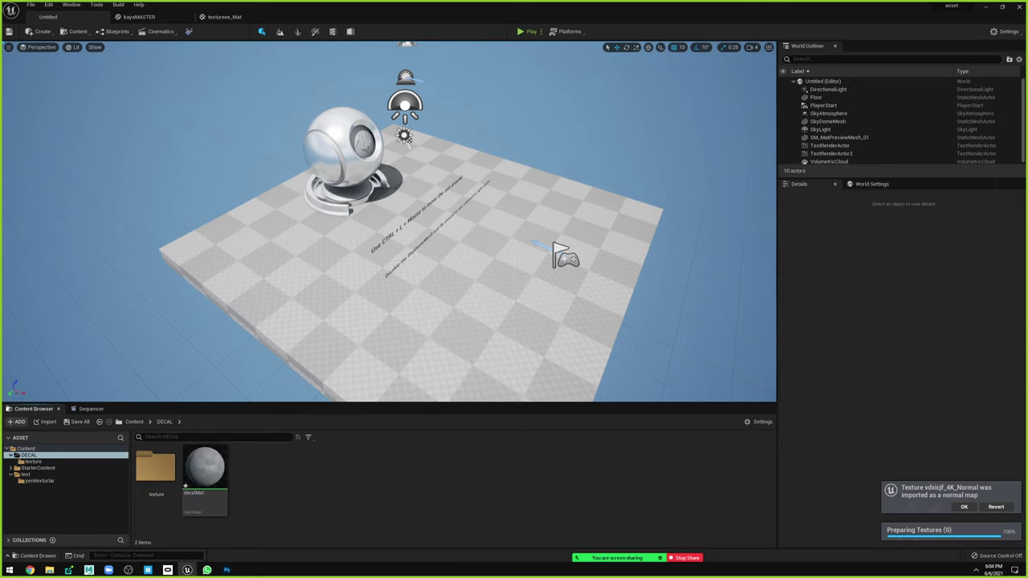
In decalMat, set Material Domain to Deferred Decal and Blend Mode to Translucent.
double_click(207, 472)
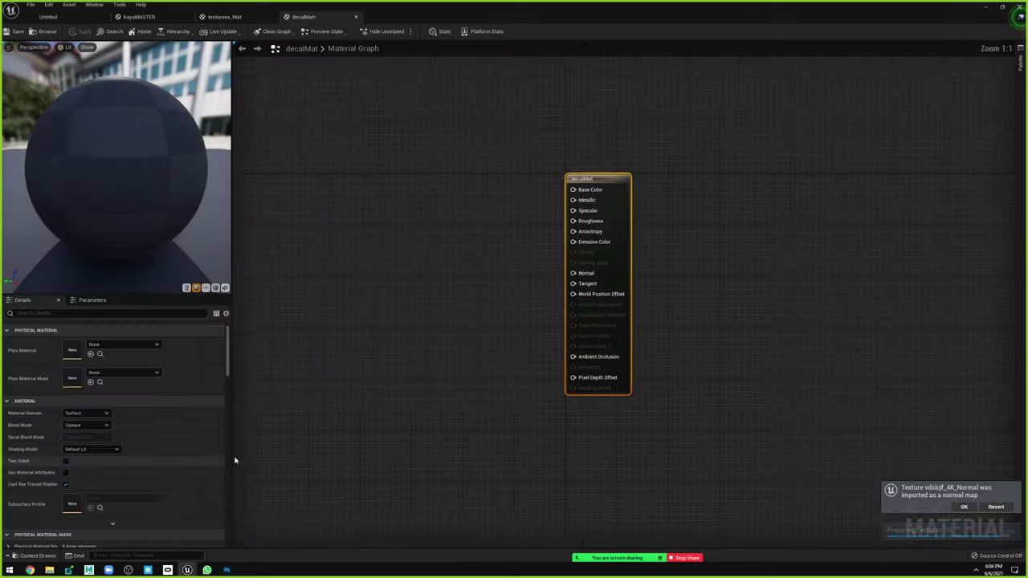
left_click(85, 413)
left_click(80, 429)
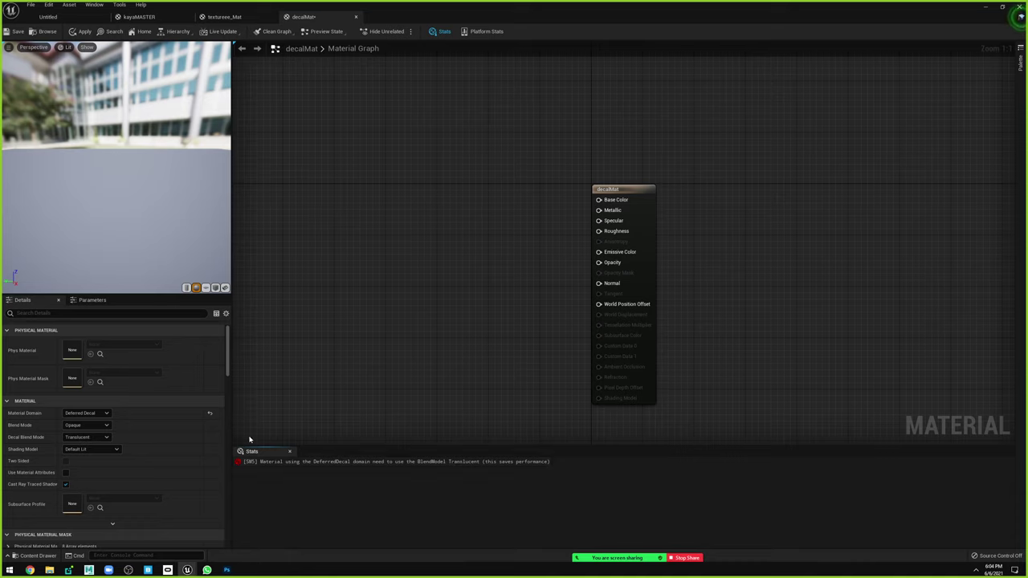
left_click(89, 437)
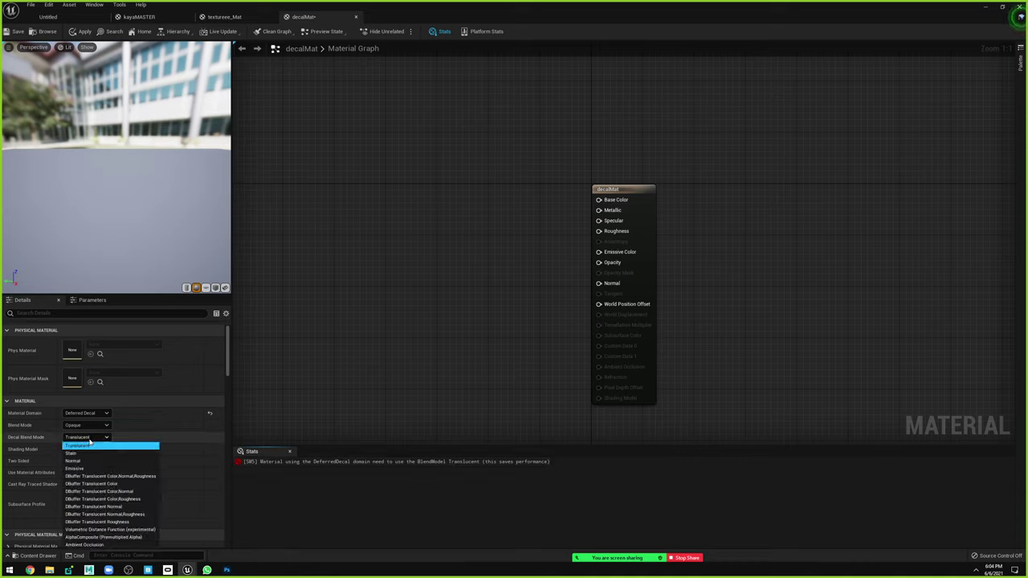
left_click(81, 445)
left_click(85, 424)
left_click(86, 448)
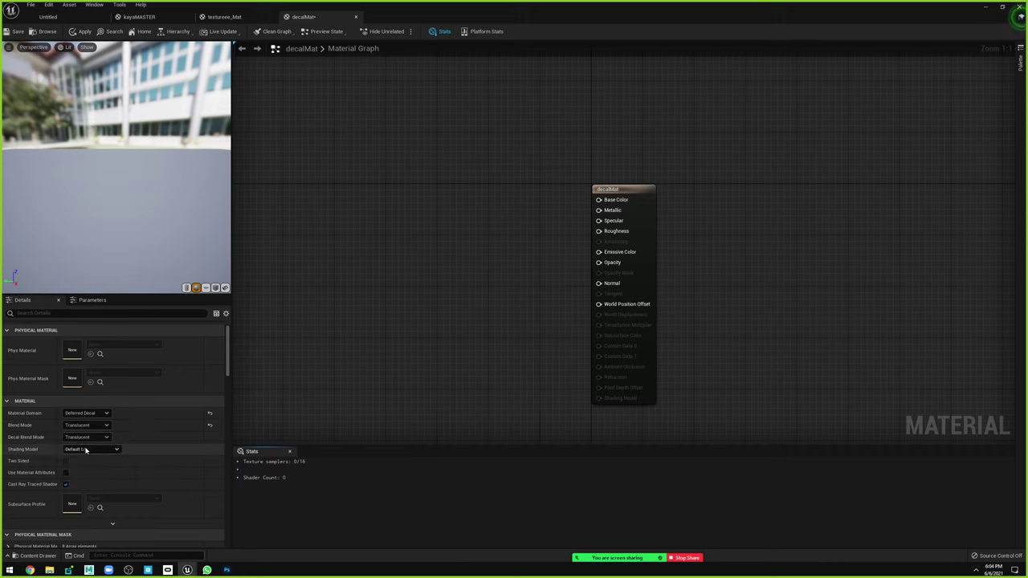
Close the textureee_Mat and kayaMASTER editors, discarding the kayaMASTER changes.
left_click(224, 16)
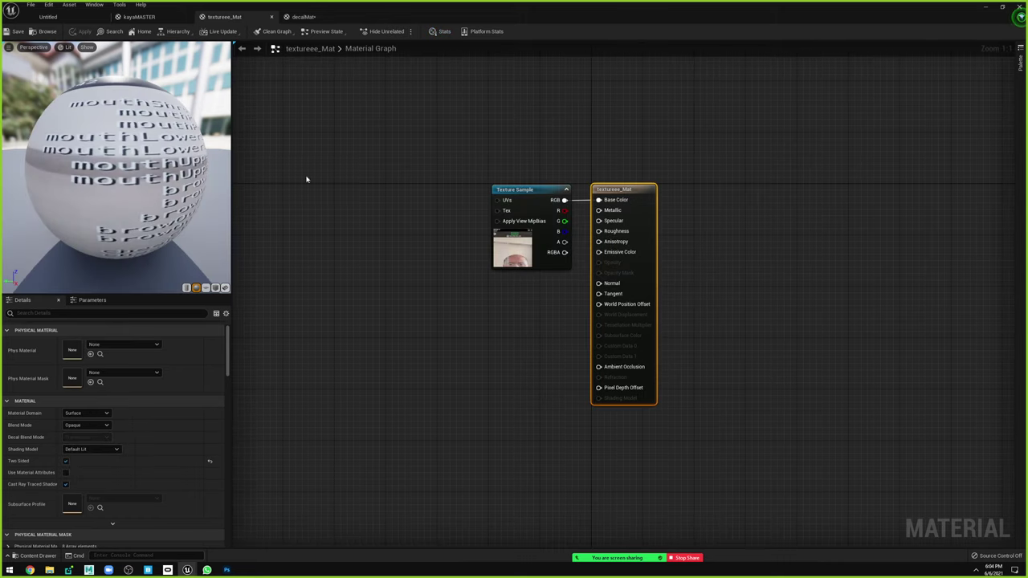
middle_click(221, 17)
middle_click(135, 17)
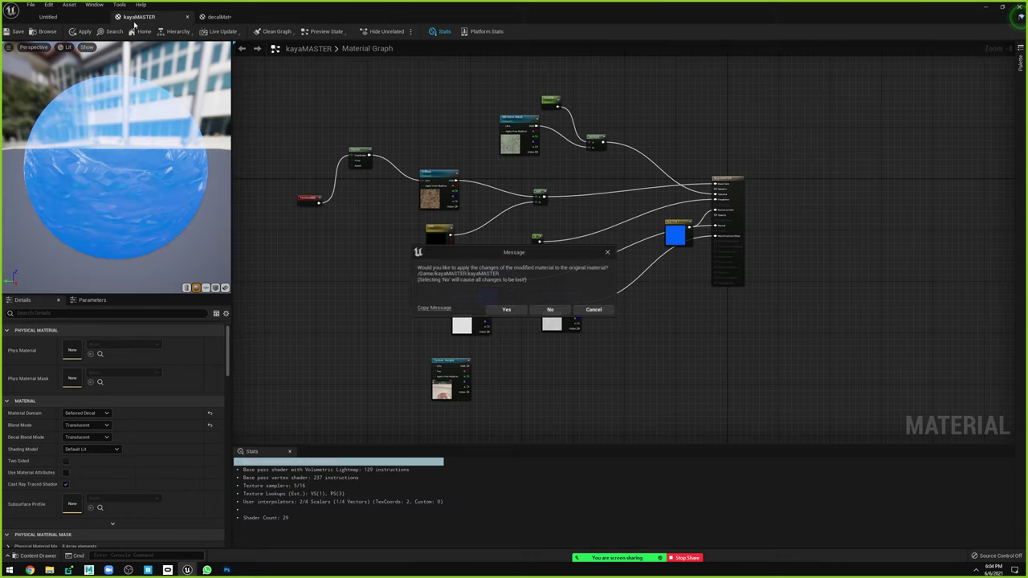
left_click(551, 310)
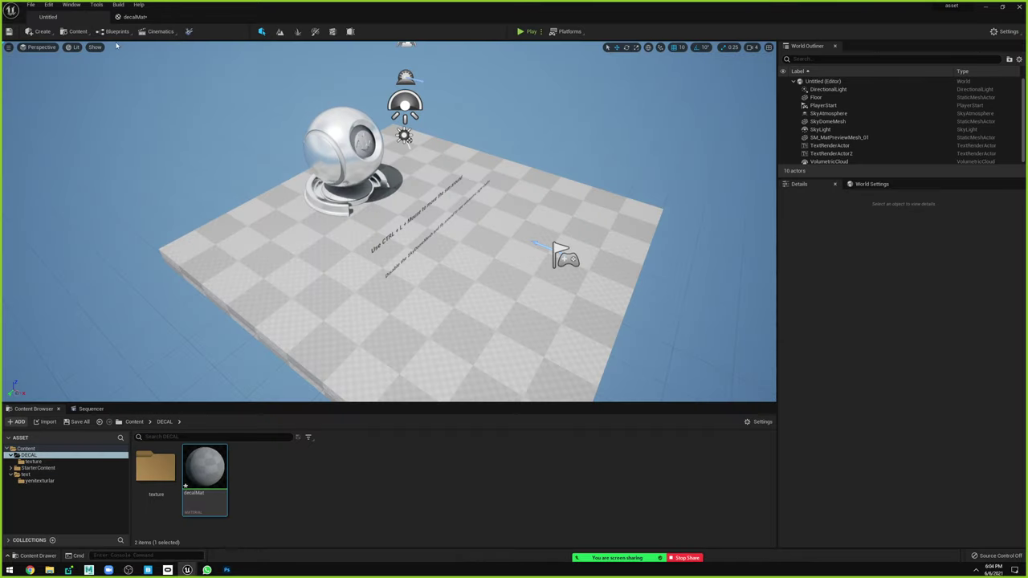
Add the four decal textures to decalMat as Texture Samples and wire albedo RGB to Base Color.
double_click(154, 468)
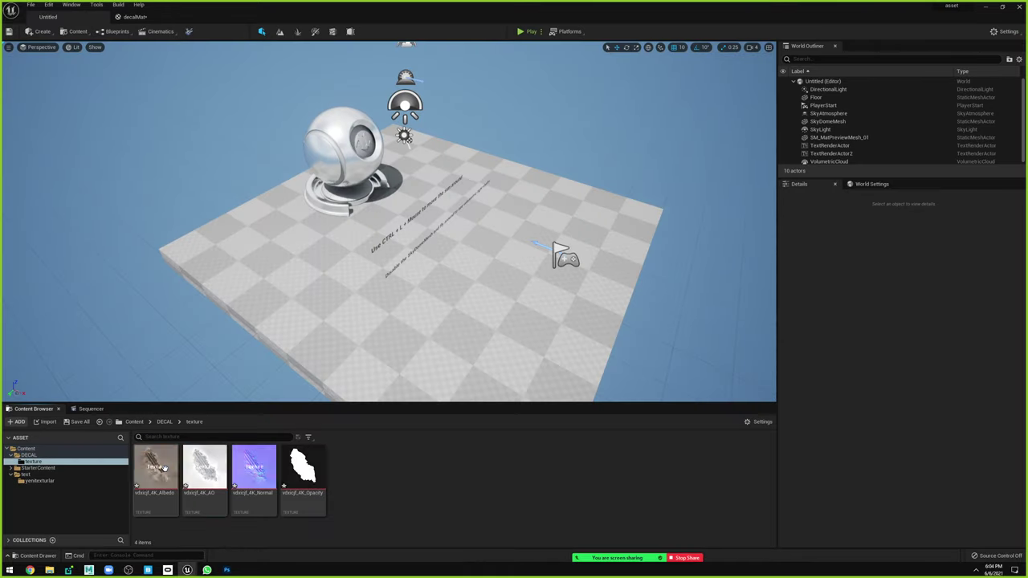
key("ctrl+a")
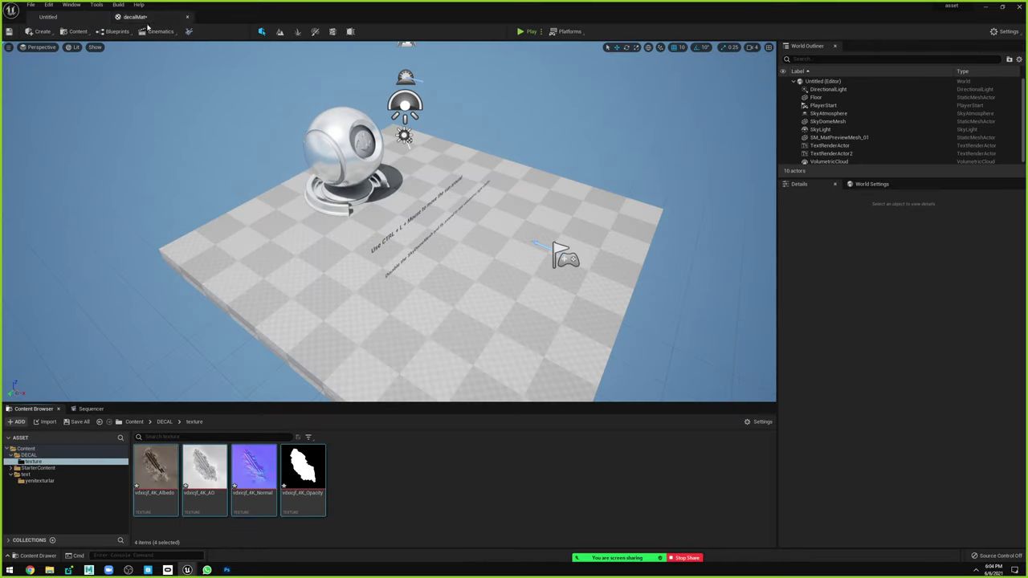
left_click_drag(302, 457, 408, 260)
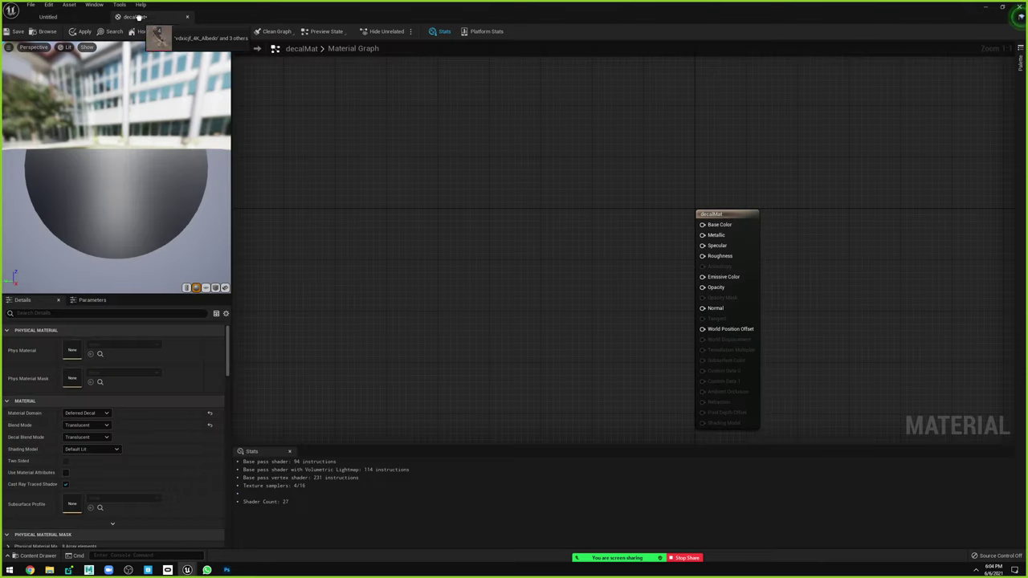
mouse_move(450, 266)
left_mouse_down()
mouse_move(492, 190)
mouse_move(703, 225)
left_mouse_up()
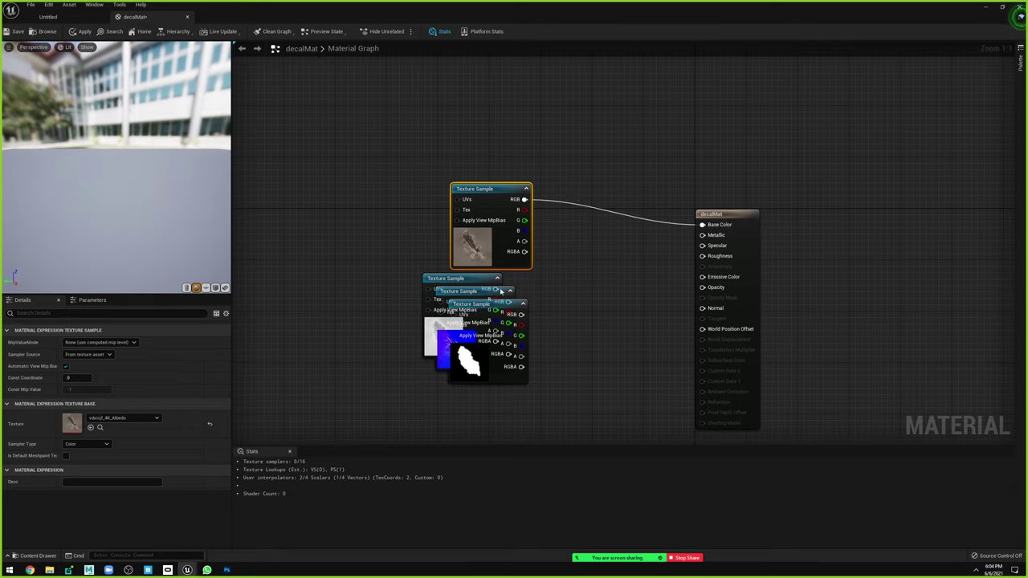
left_click_drag(459, 284, 592, 279)
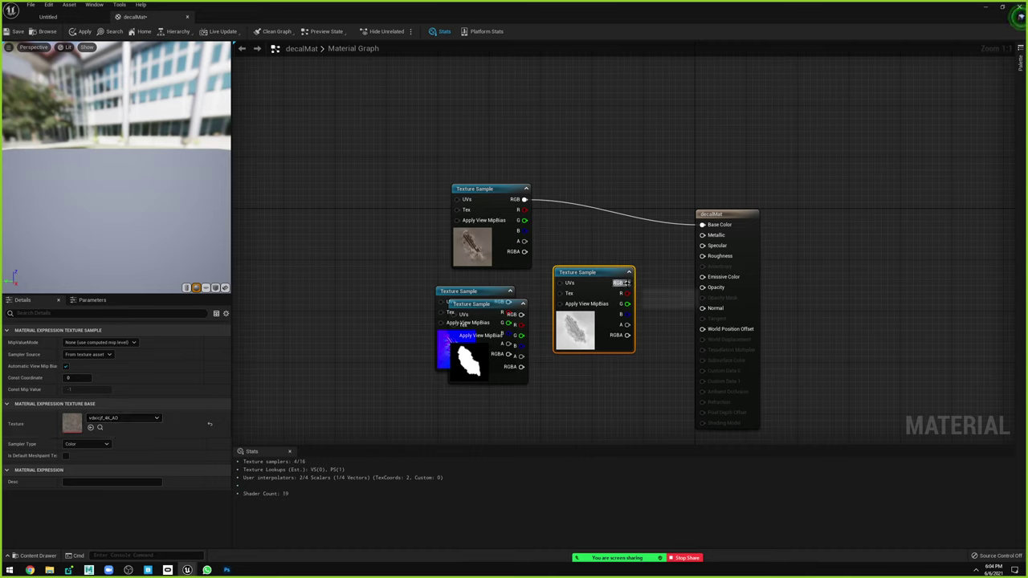
left_click(728, 217)
Rearrange the AO and albedo nodes, then add a Multiply node fed by the albedo color.
mouse_move(593, 270)
left_mouse_down()
mouse_move(380, 160)
mouse_move(322, 115)
left_mouse_up()
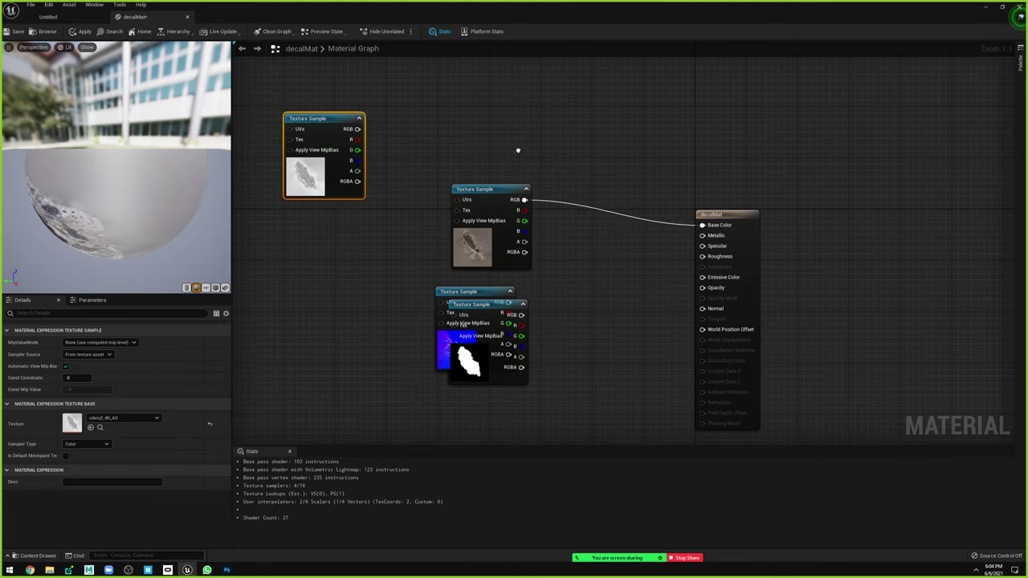
right_click_drag(518, 150, 504, 227)
left_click_drag(497, 264, 438, 231)
right_click_drag(437, 231, 430, 232)
mouse_move(274, 206)
left_mouse_down()
mouse_move(431, 107)
mouse_move(298, 193)
mouse_move(415, 98)
left_mouse_up()
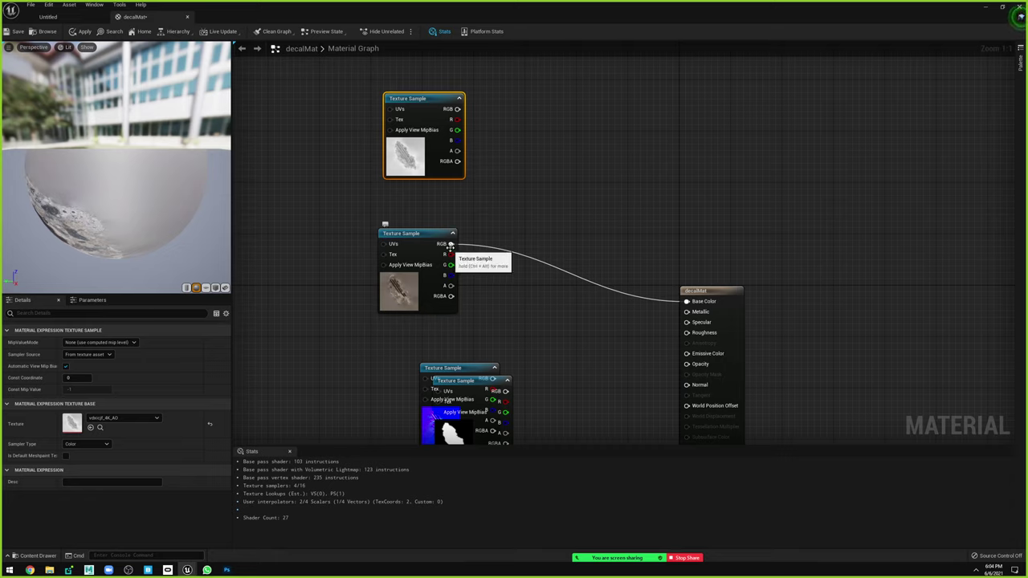
left_click_drag(450, 244, 555, 194)
type("multi")
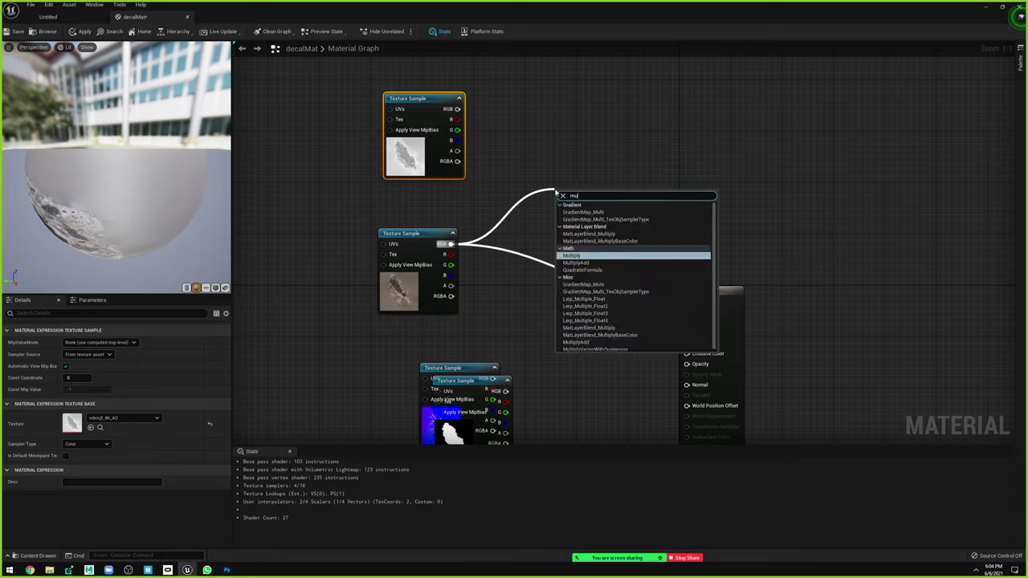
left_click(585, 255)
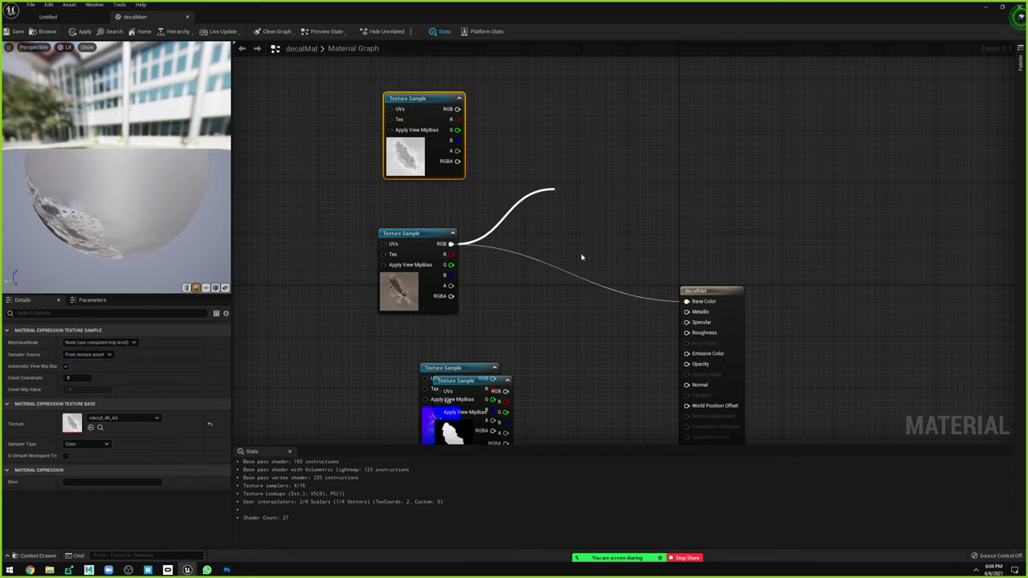
Wire AO into the Multiply node and reposition the normal and opacity texture nodes.
mouse_move(457, 108)
left_mouse_down()
mouse_move(541, 193)
mouse_move(675, 309)
mouse_move(678, 302)
left_mouse_up()
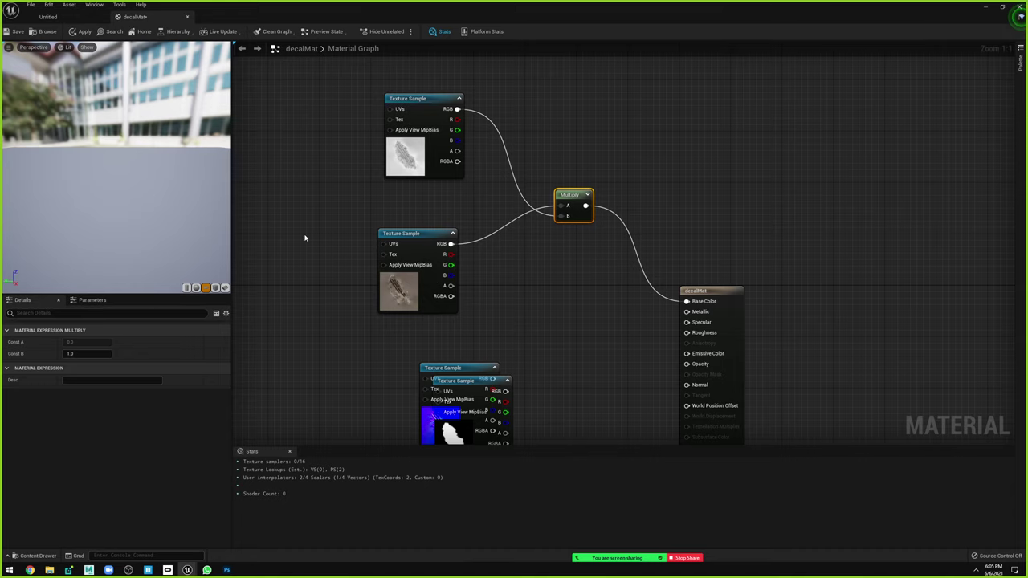
right_click_drag(467, 368, 470, 314)
mouse_move(470, 315)
left_mouse_down()
mouse_move(538, 251)
mouse_move(690, 332)
left_mouse_up()
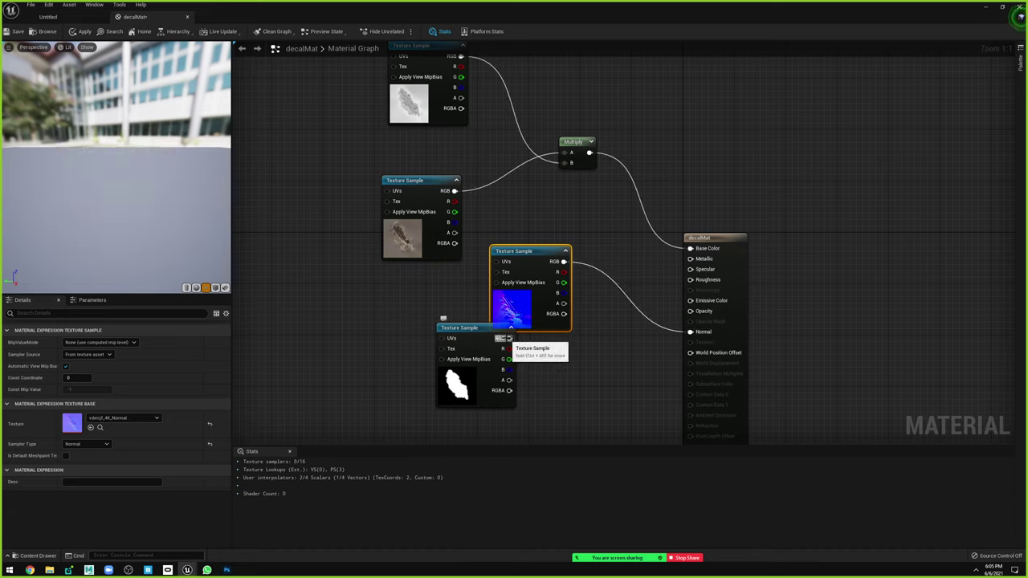
mouse_move(513, 329)
left_mouse_down()
mouse_move(495, 367)
mouse_move(690, 311)
left_mouse_up()
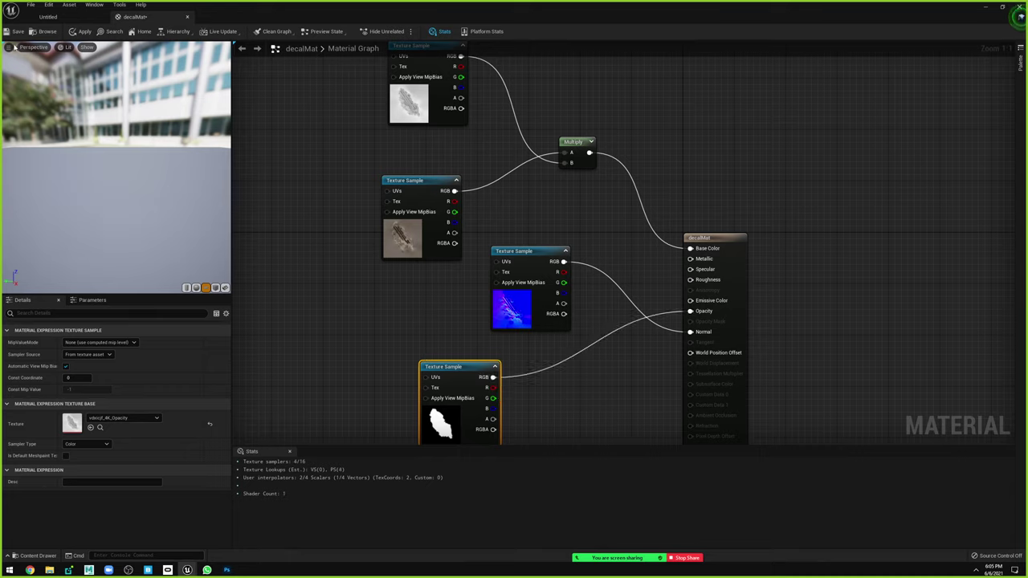
Orbit the material preview to inspect the rock-shaped decal.
left_click_drag(80, 120, 128, 120)
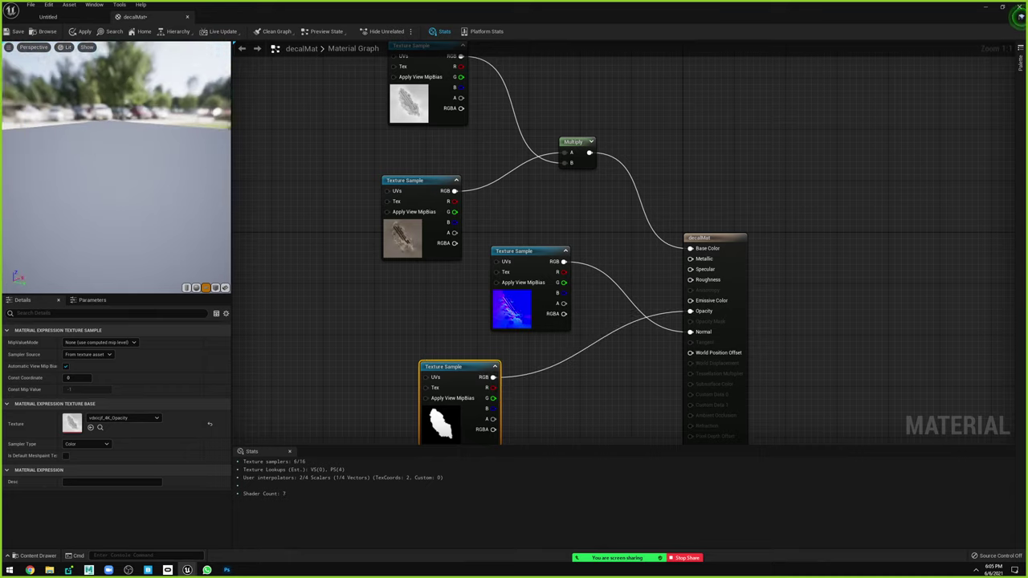
mouse_move(115, 160)
left_mouse_down()
mouse_move(153, 137)
mouse_move(78, 59)
left_mouse_up()
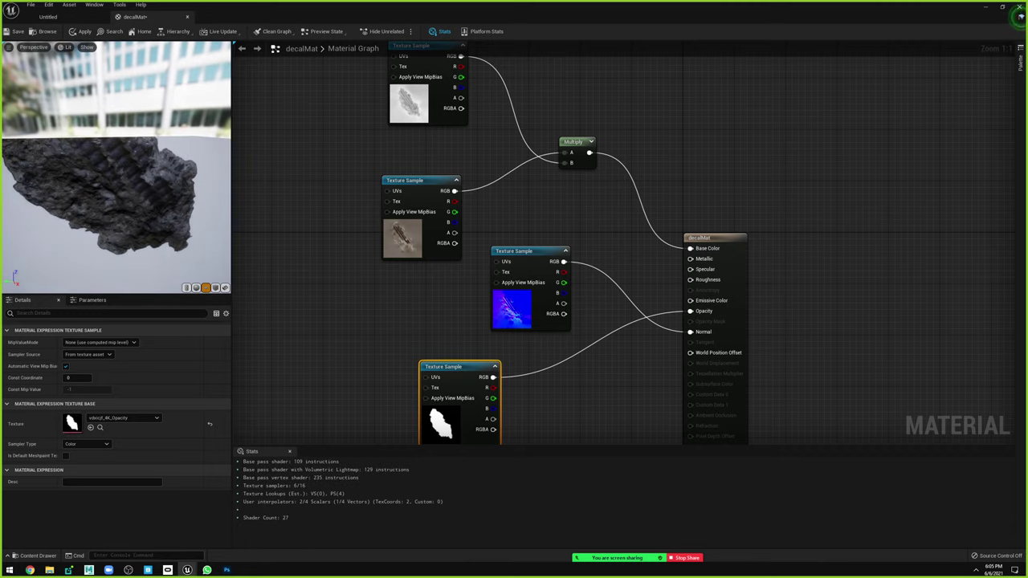
left_click_drag(115, 161, 136, 152)
left_click_drag(142, 83, 138, 95)
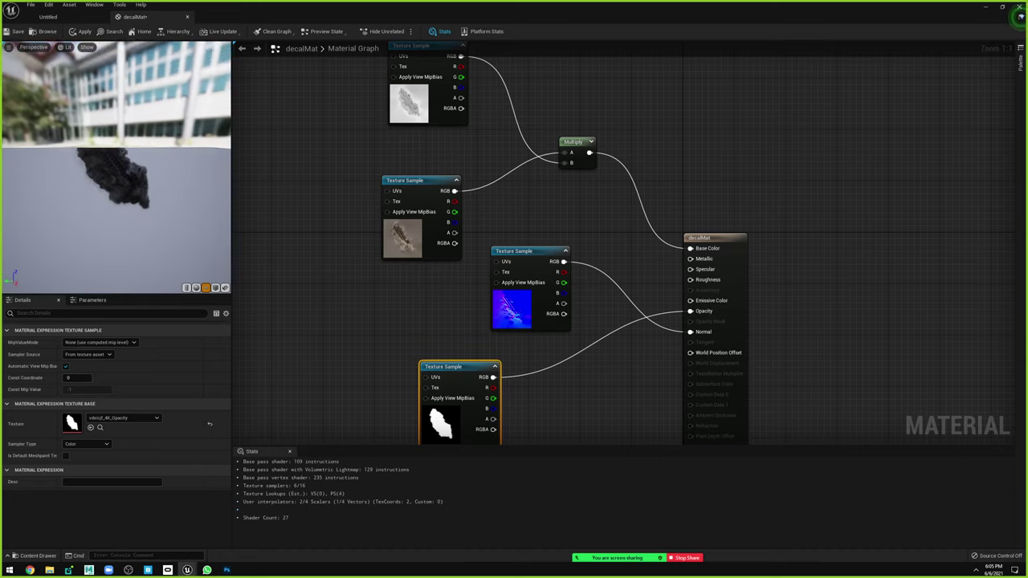
Hide the material preview's background and orbit around the decal to inspect it.
left_click(34, 47)
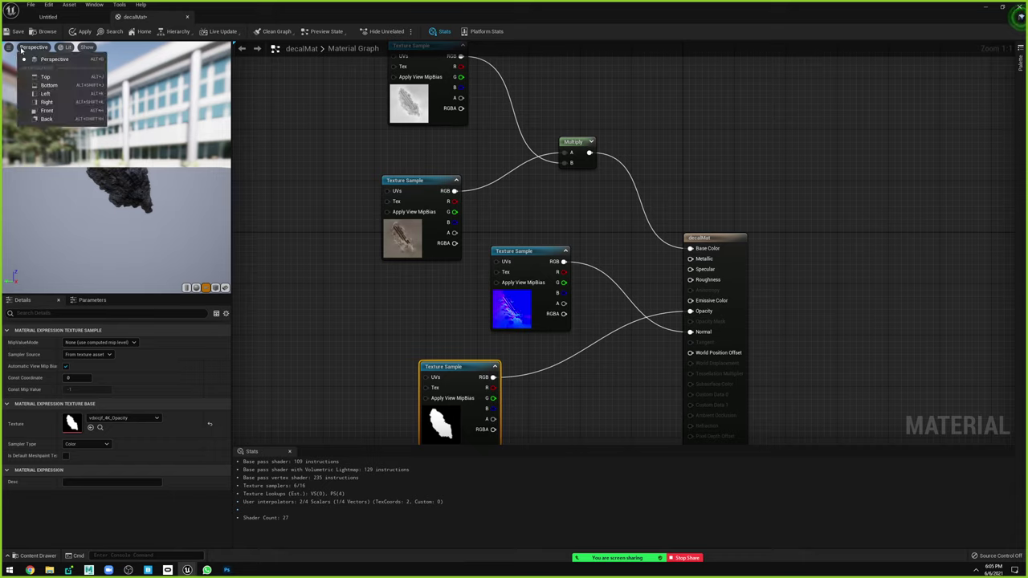
left_click(9, 48)
left_click(8, 49)
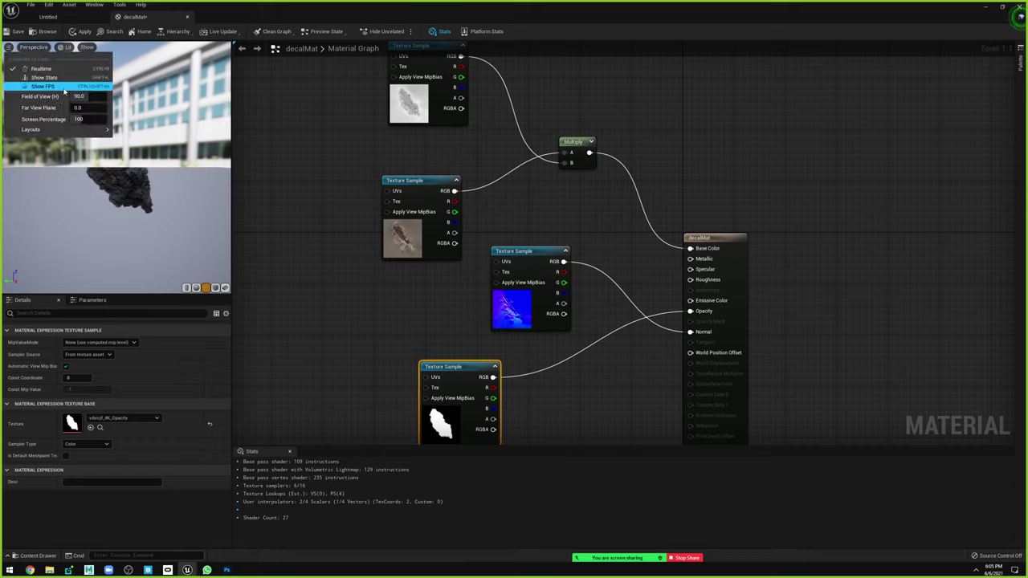
left_click(85, 47)
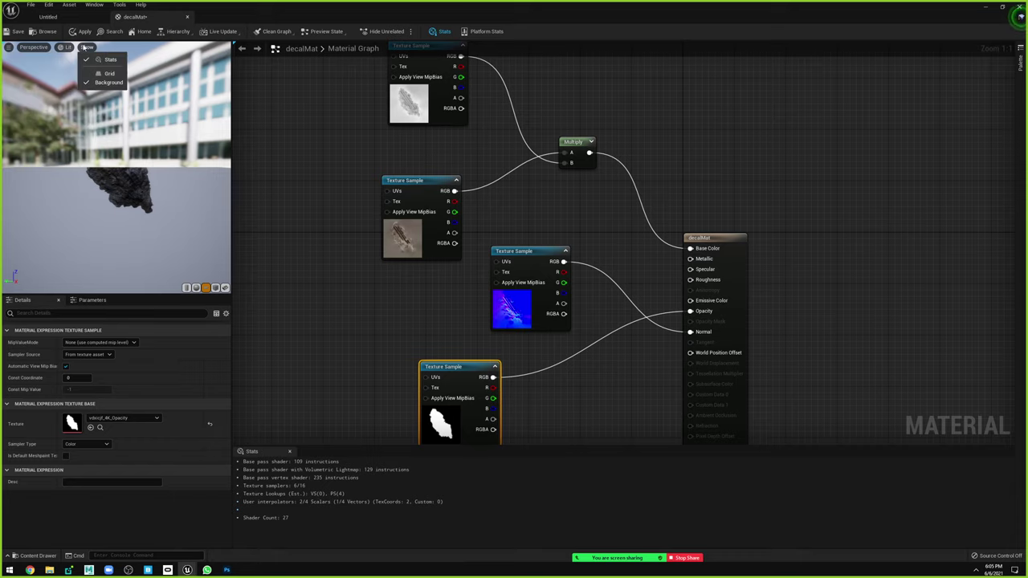
left_click(236, 90)
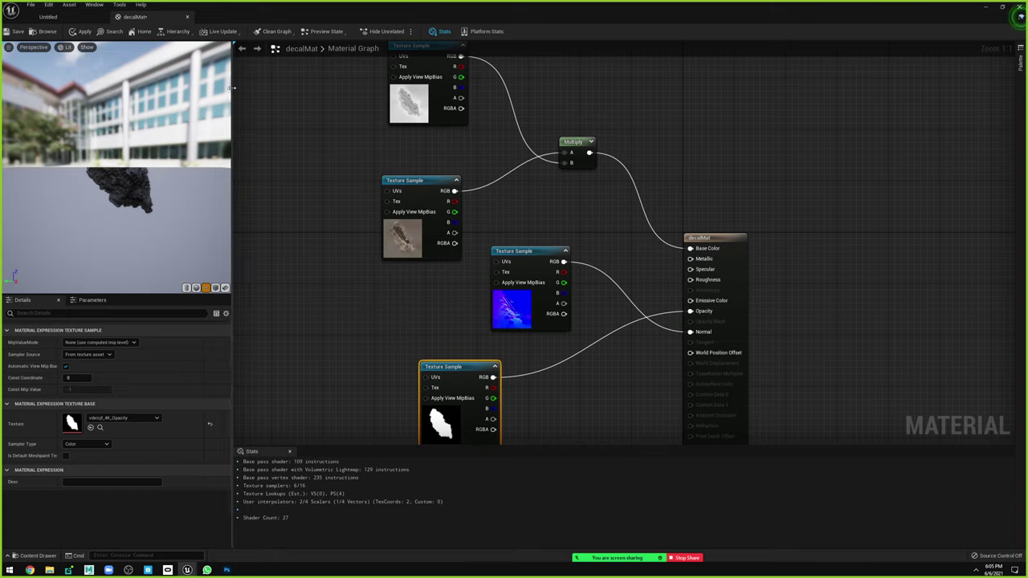
left_click(90, 300)
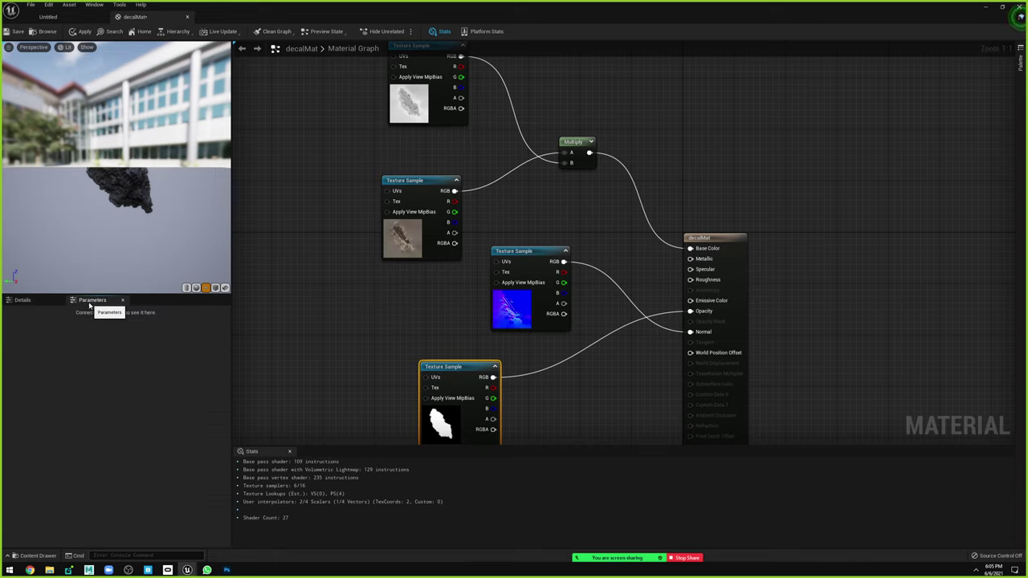
left_click(22, 299)
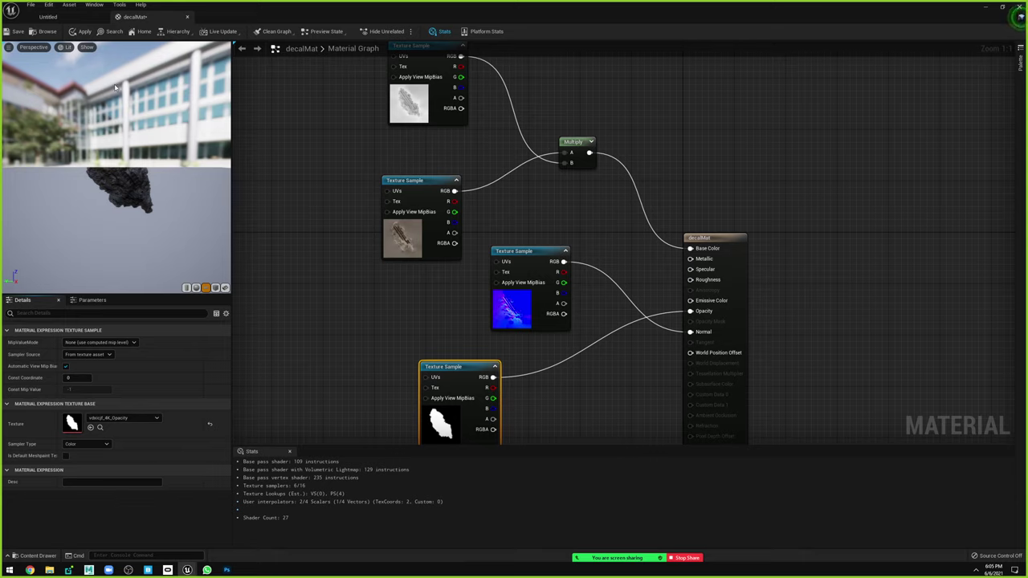
left_click(85, 48)
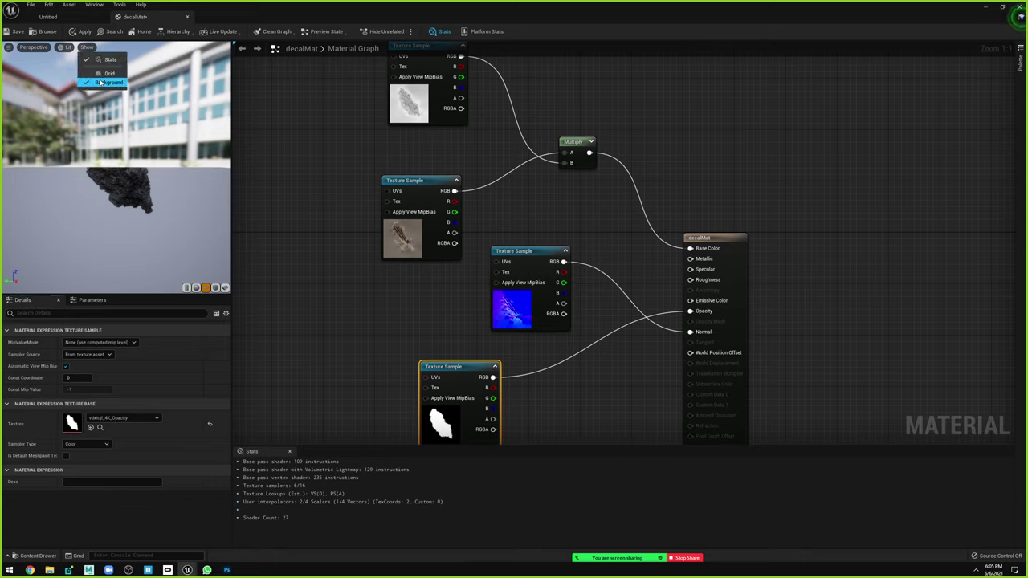
left_click(100, 82)
left_click_drag(100, 78, 137, 89)
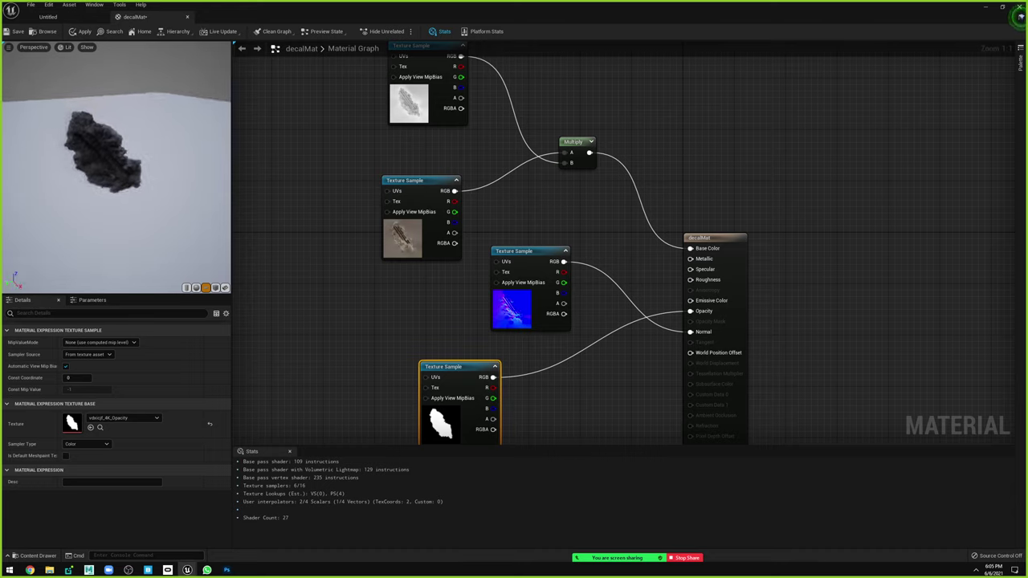
left_click_drag(123, 129, 22, 187)
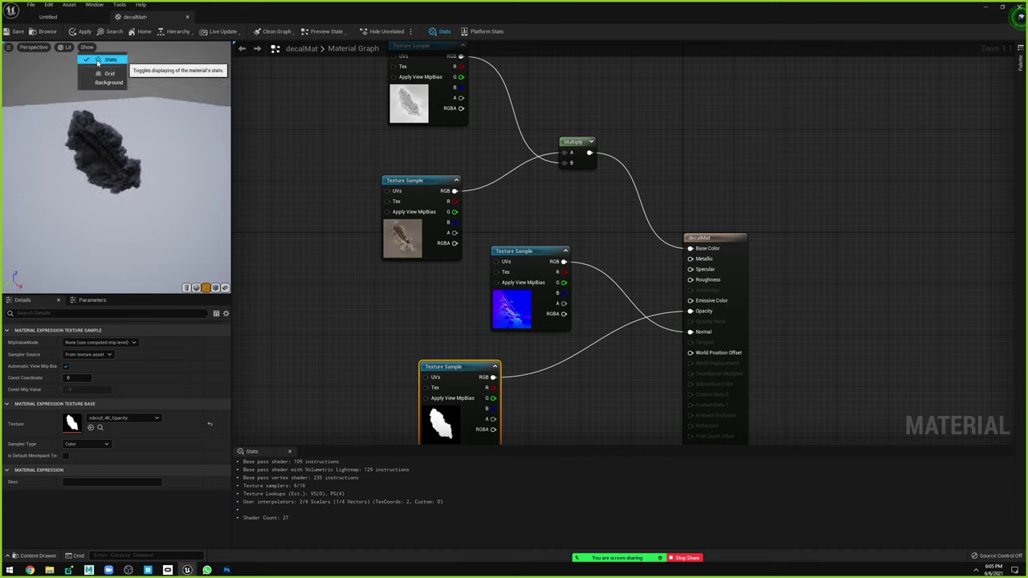
Restore the preview's stats and backdrop, then return to the level's DECAL folder.
left_click(110, 59)
left_click(87, 47)
left_click(109, 83)
left_click(87, 47)
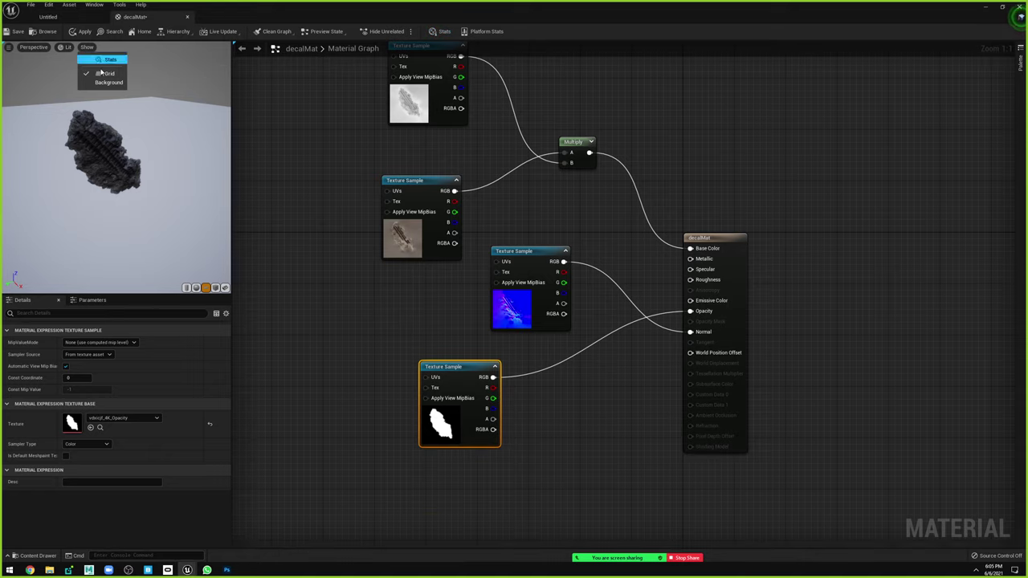
left_click(109, 83)
left_click(103, 63)
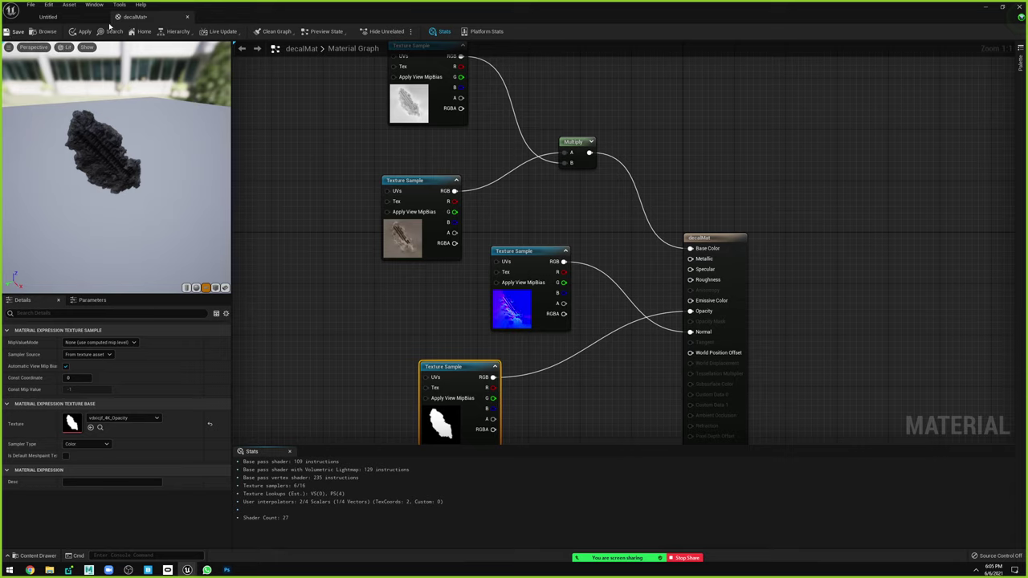
left_click(72, 17)
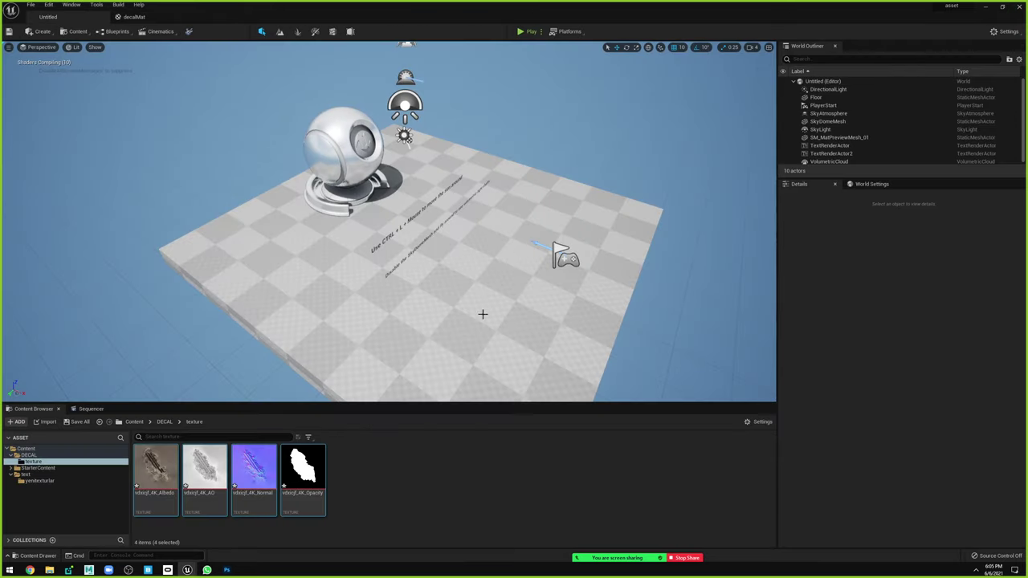
left_click(164, 422)
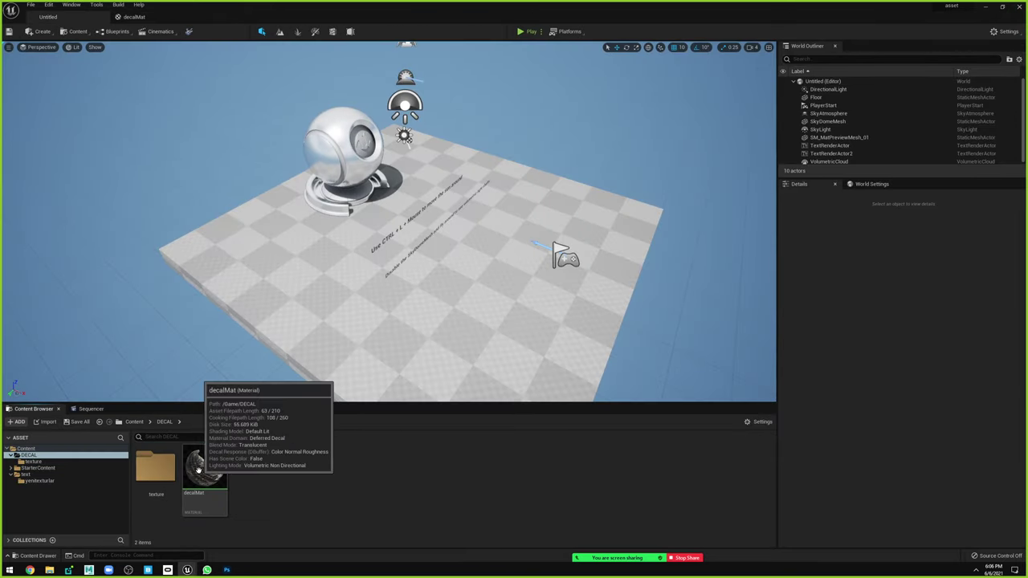
Select decalMat and browse the quick-add actor list.
left_click(202, 465)
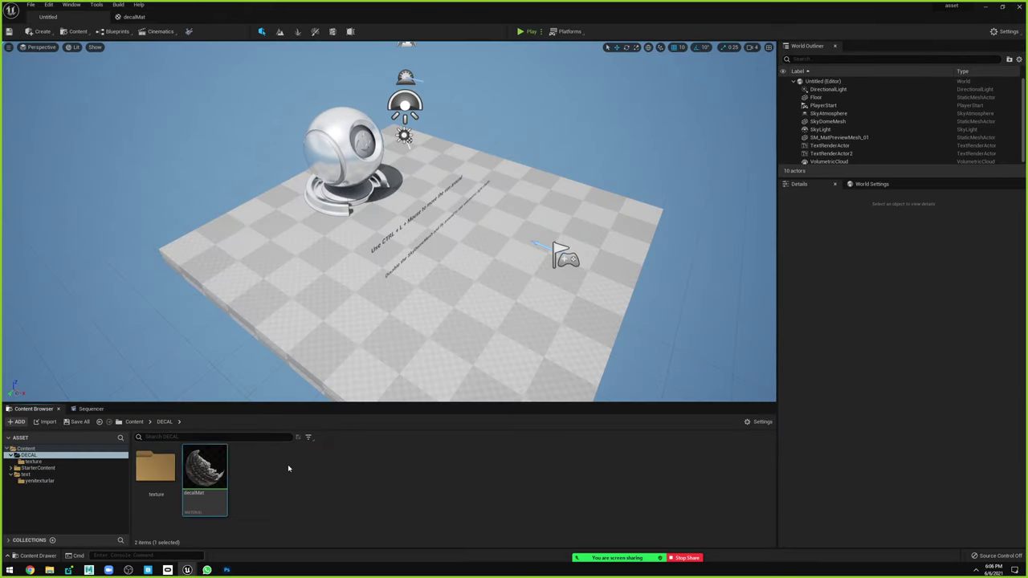
left_click(41, 35)
mouse_move(52, 55)
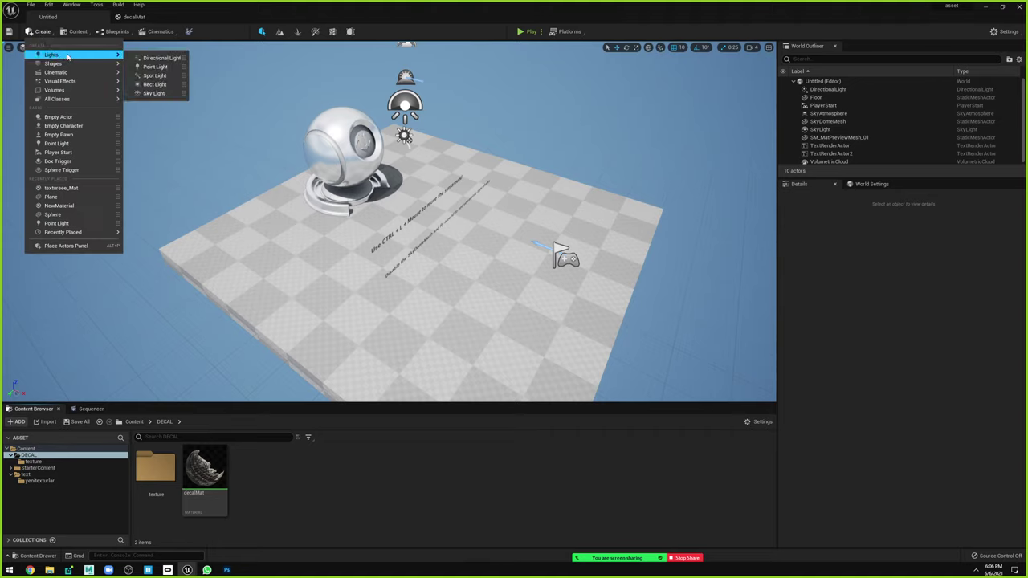
mouse_move(77, 67)
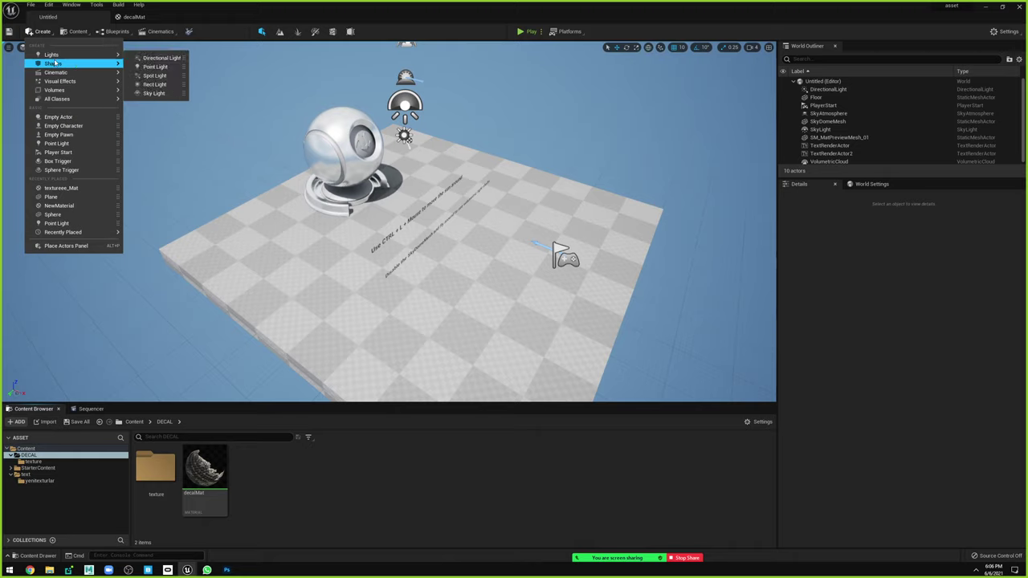
left_click(44, 34)
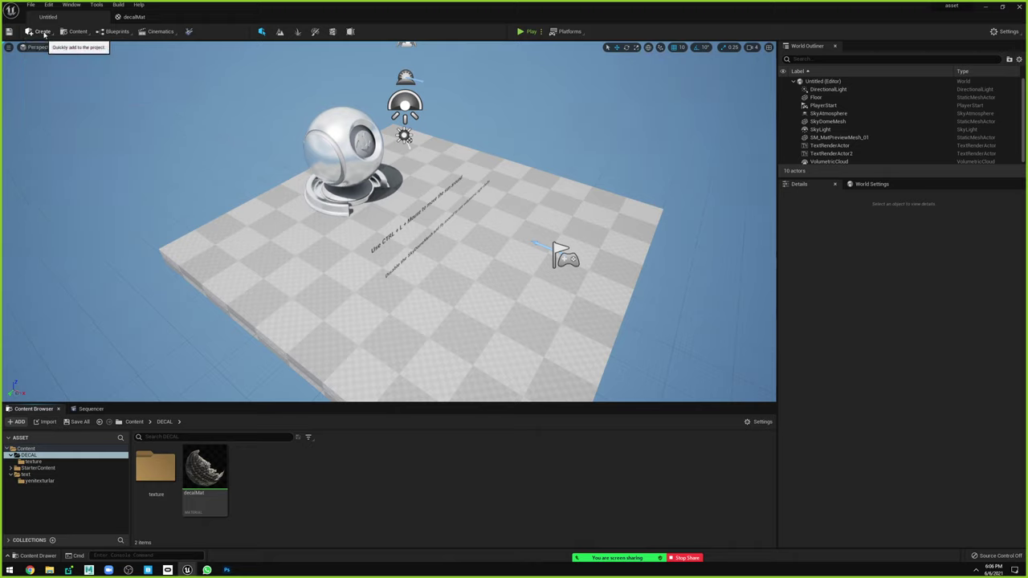
left_click(44, 34)
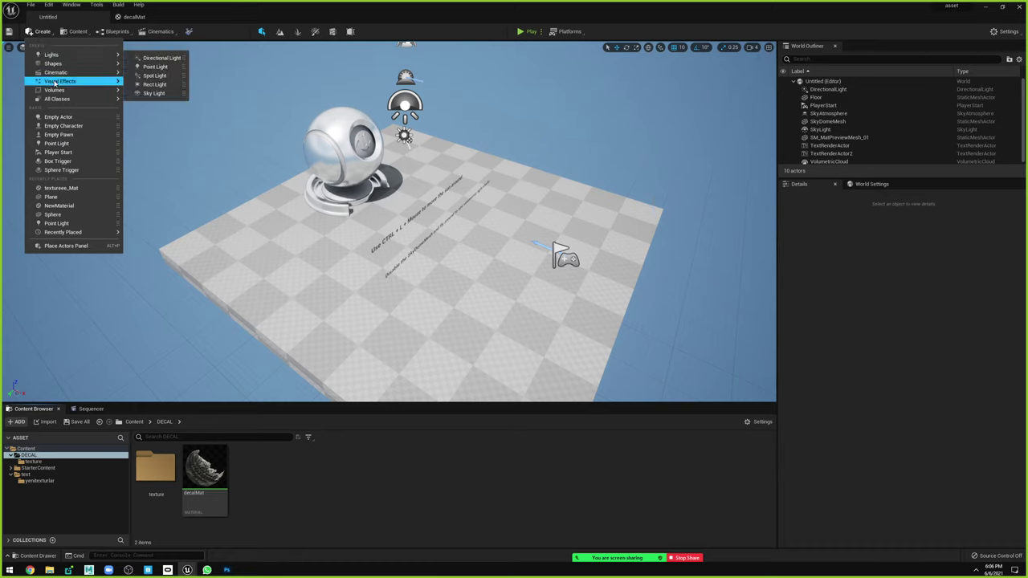
Search the quick-add list for 'dec' and delete the Character added by mistake.
mouse_move(62, 98)
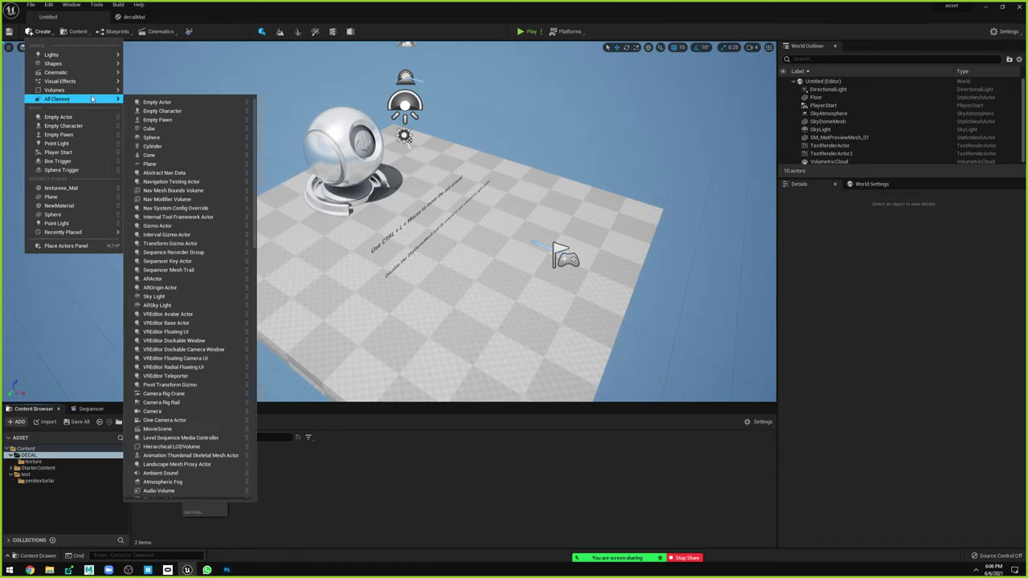
type("dec")
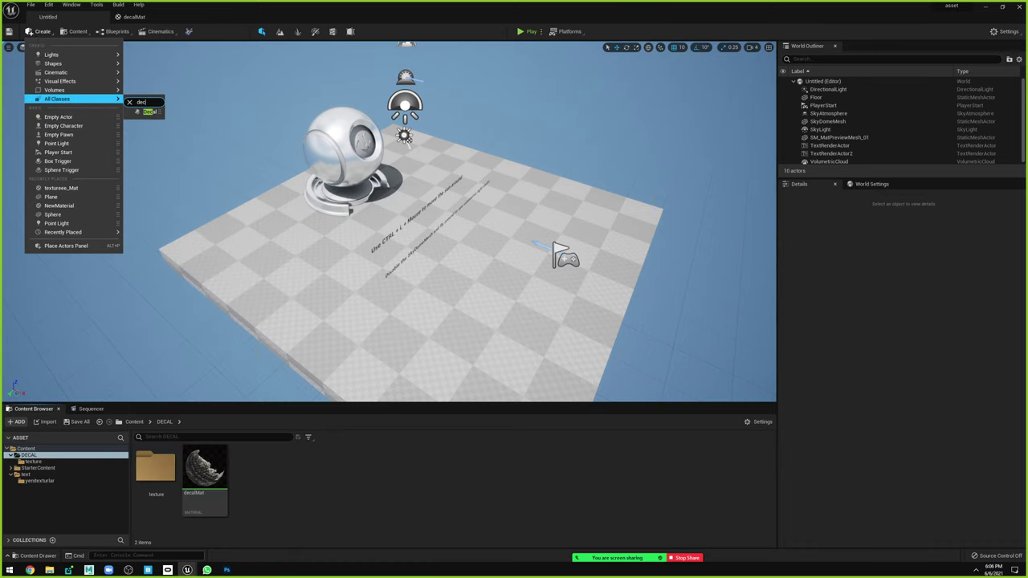
left_click(150, 112)
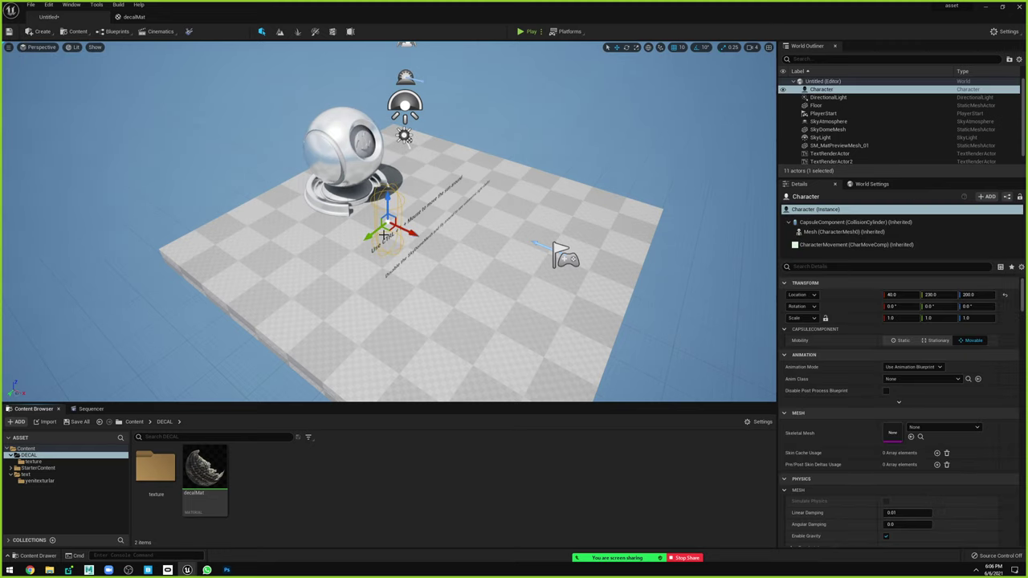
key("Delete")
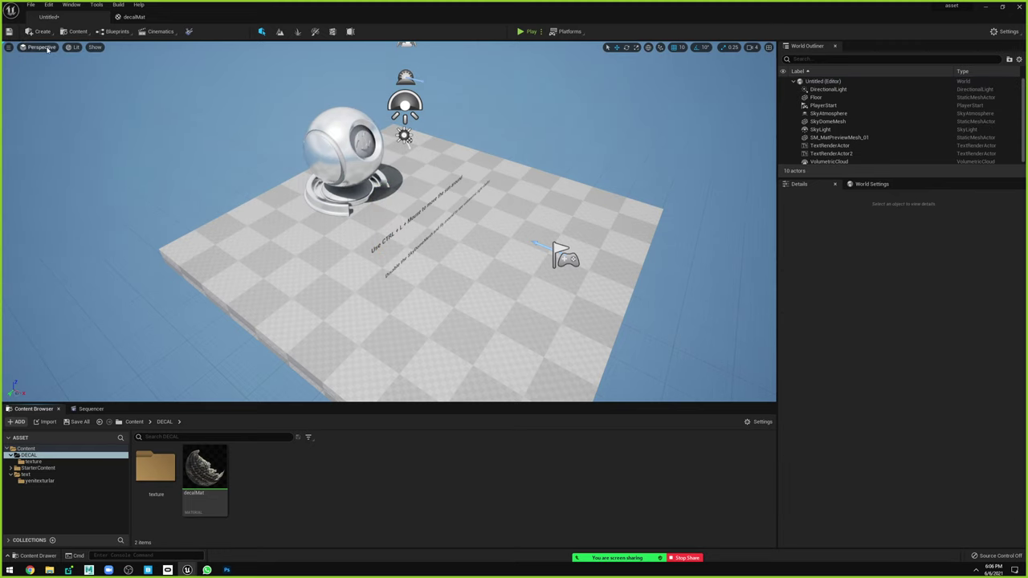
Reopen the quick-add list, clear the search and point at Visual Effects > Decal.
left_click(44, 32)
type("dec")
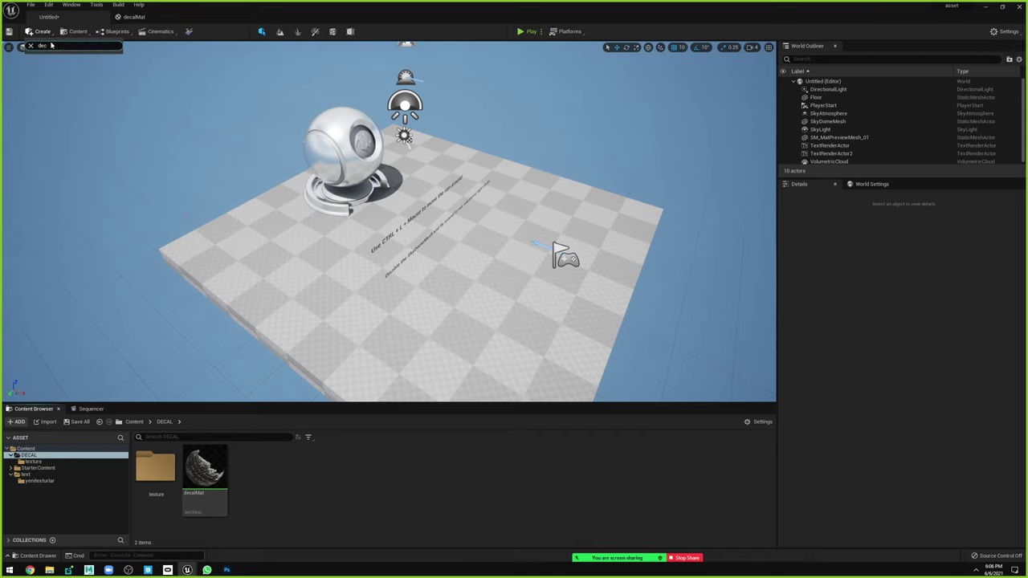
type("def")
key("BackSpace")
key("BackSpace")
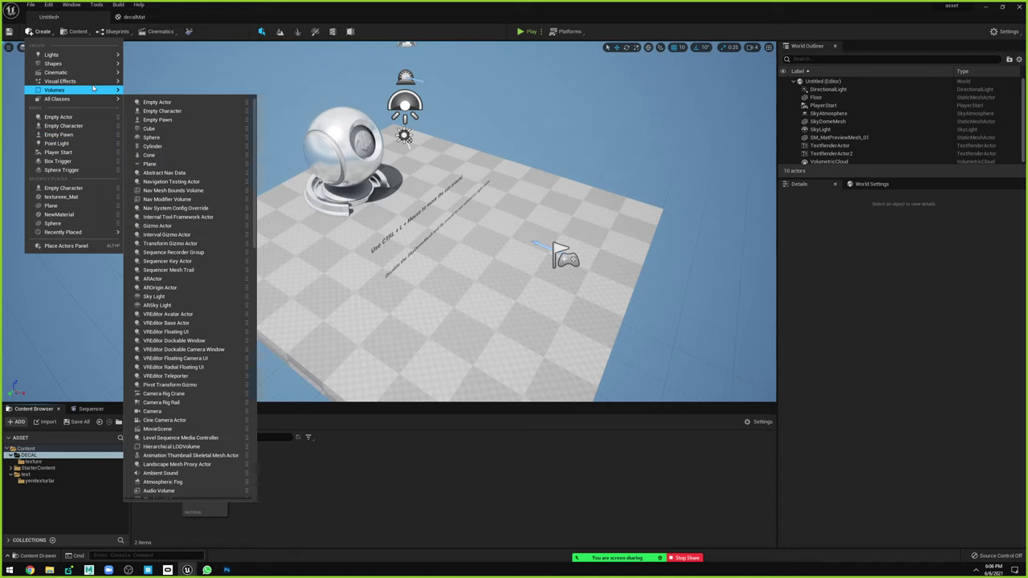
mouse_move(94, 75)
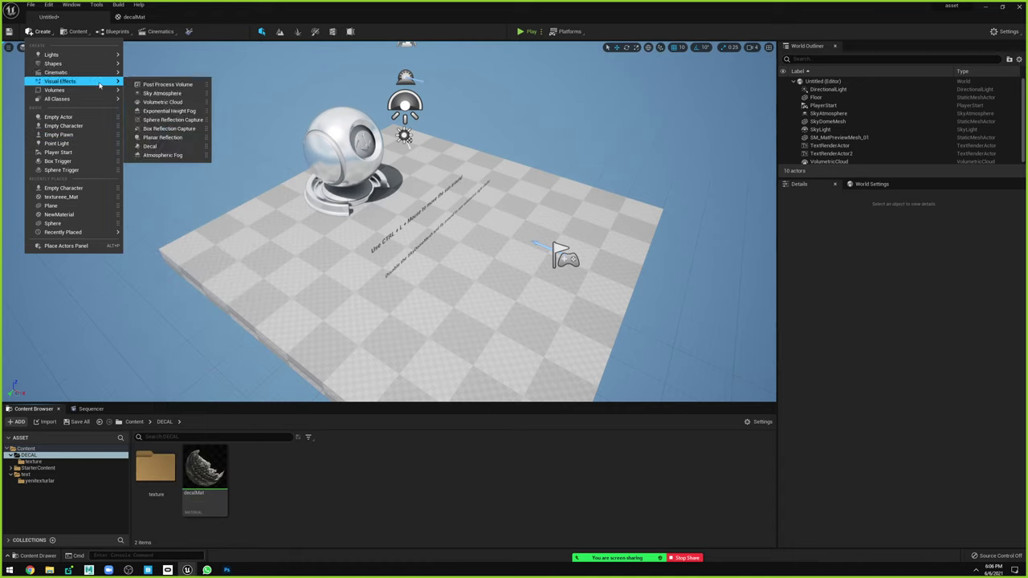
Place a Decal actor and rotate it about 90° so it projects down onto the floor.
left_click(166, 147)
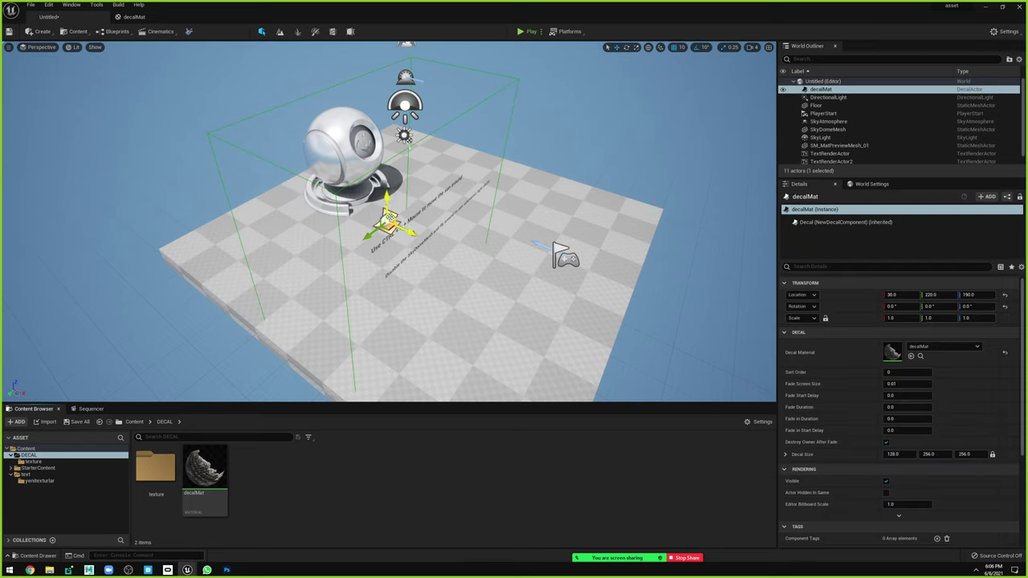
mouse_move(388, 221)
left_mouse_down()
mouse_move(460, 167)
mouse_move(421, 260)
left_mouse_up()
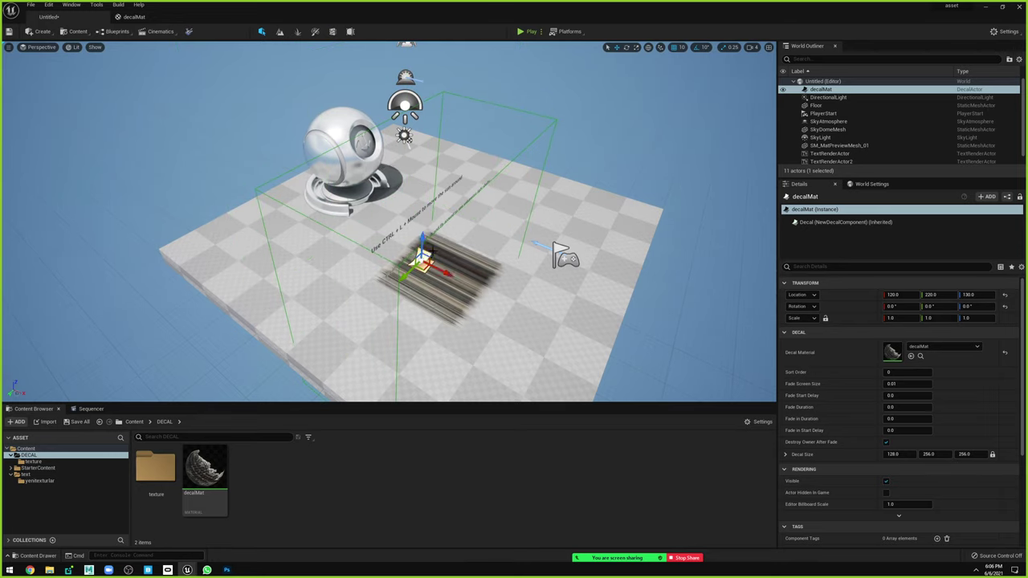
key("e")
mouse_move(431, 239)
left_mouse_down()
mouse_move(421, 258)
mouse_move(414, 217)
mouse_move(417, 233)
left_mouse_up()
right_click_drag(418, 233, 449, 201)
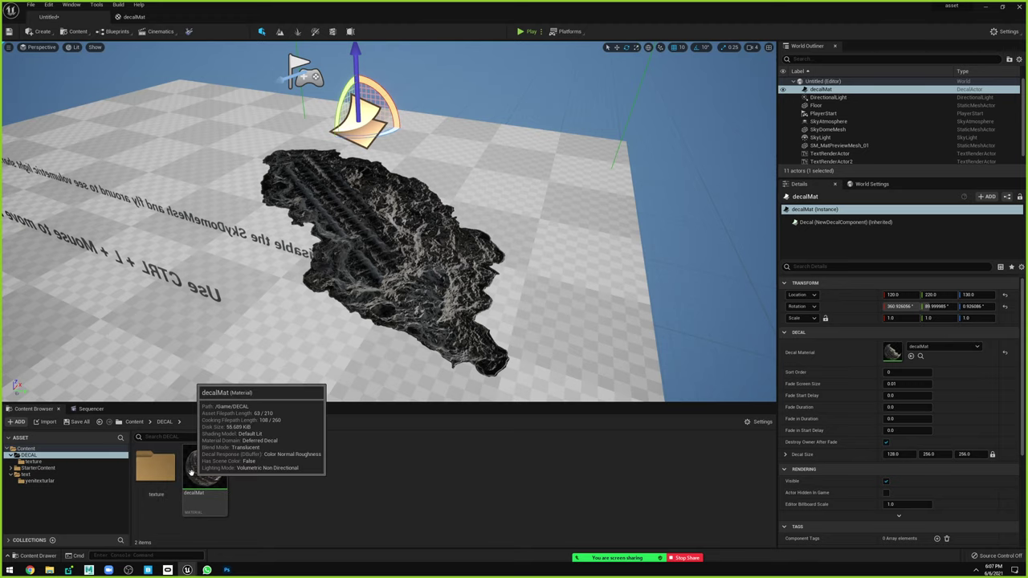
Assign decalMat to the decal's Decal Material slot and roughly position the decal.
left_click_drag(191, 472, 892, 353)
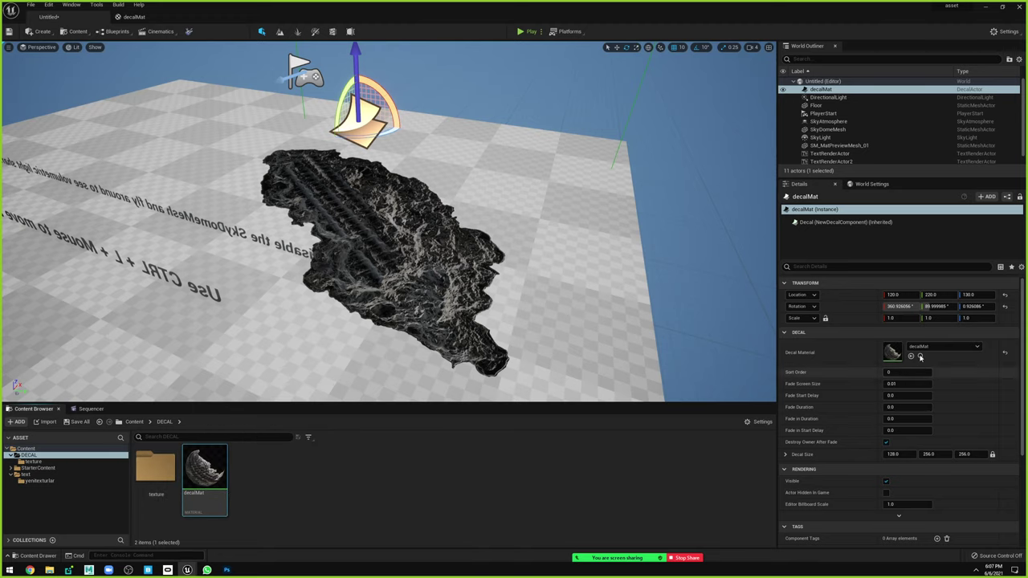
right_click_drag(402, 241, 434, 241)
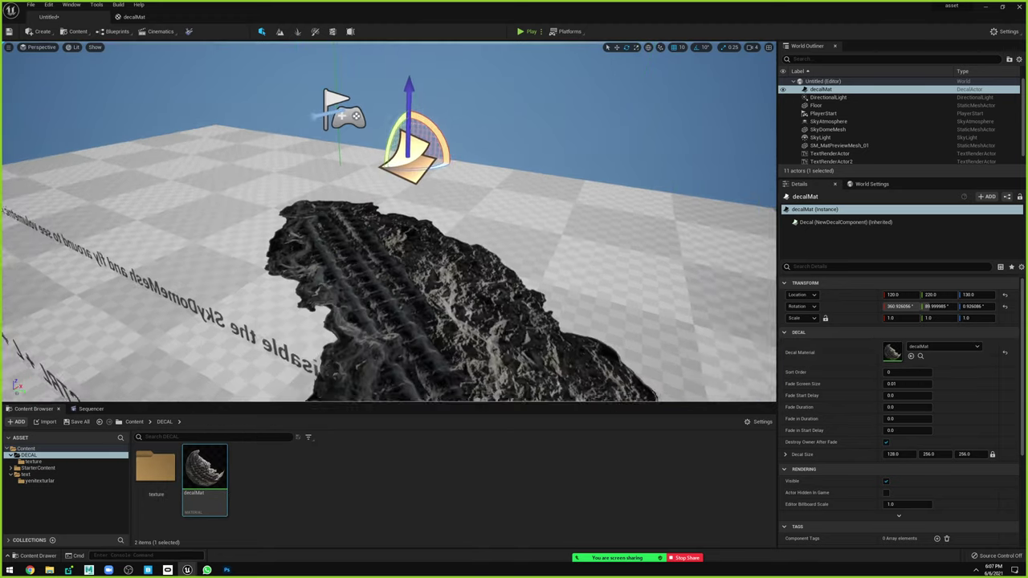
left_click(451, 118)
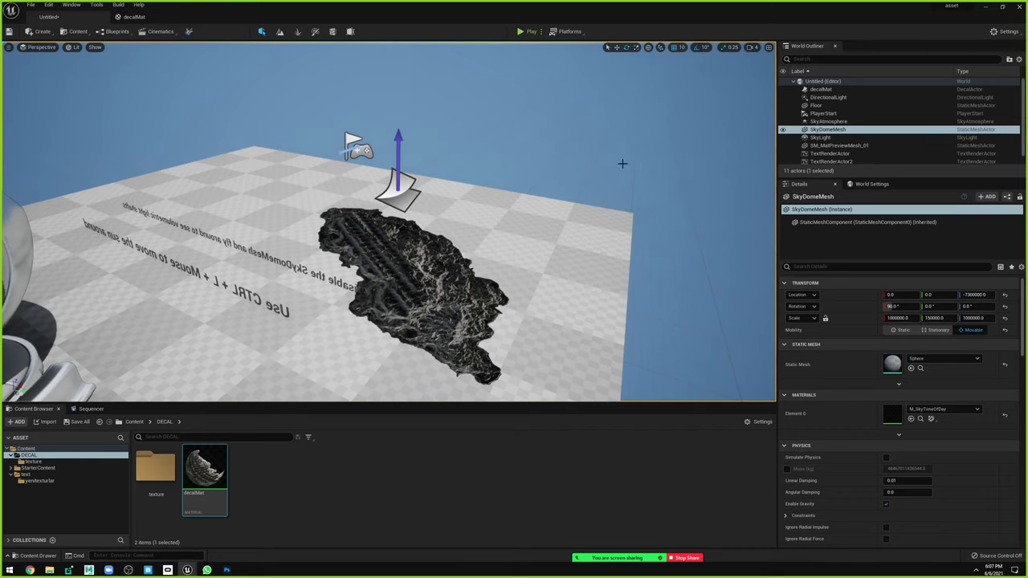
left_click(393, 200)
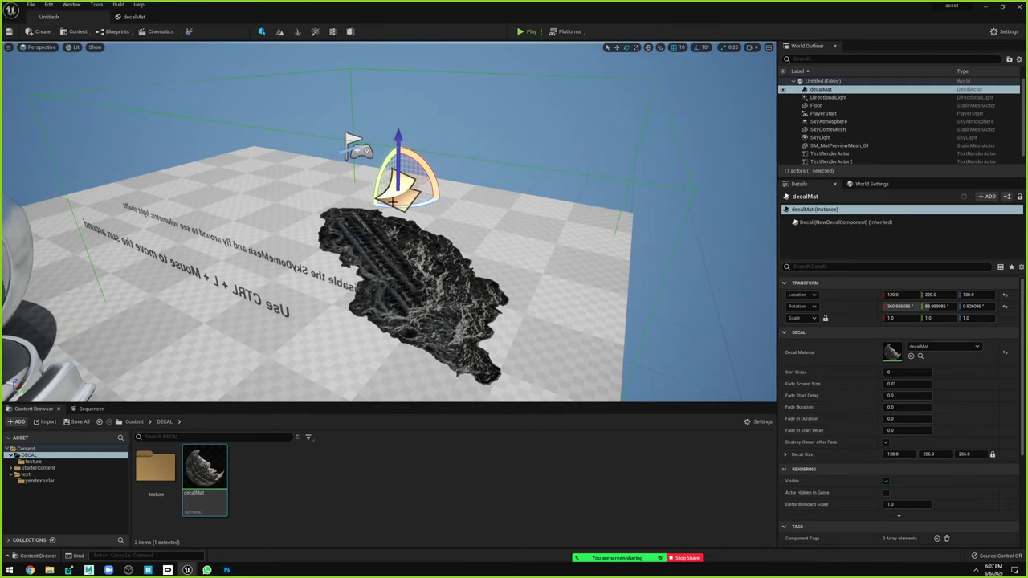
right_click_drag(408, 186, 377, 193)
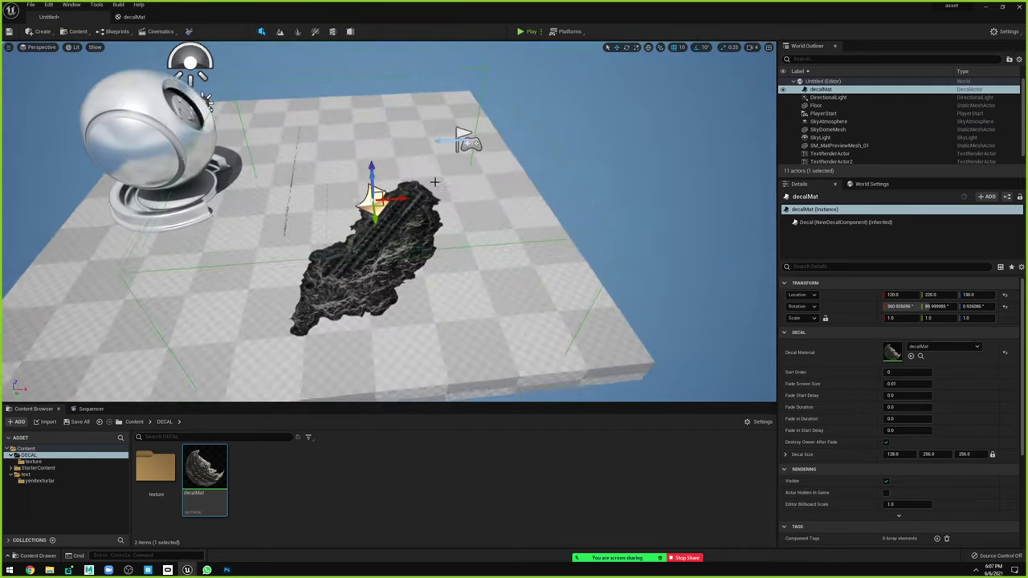
left_click_drag(379, 218, 328, 165)
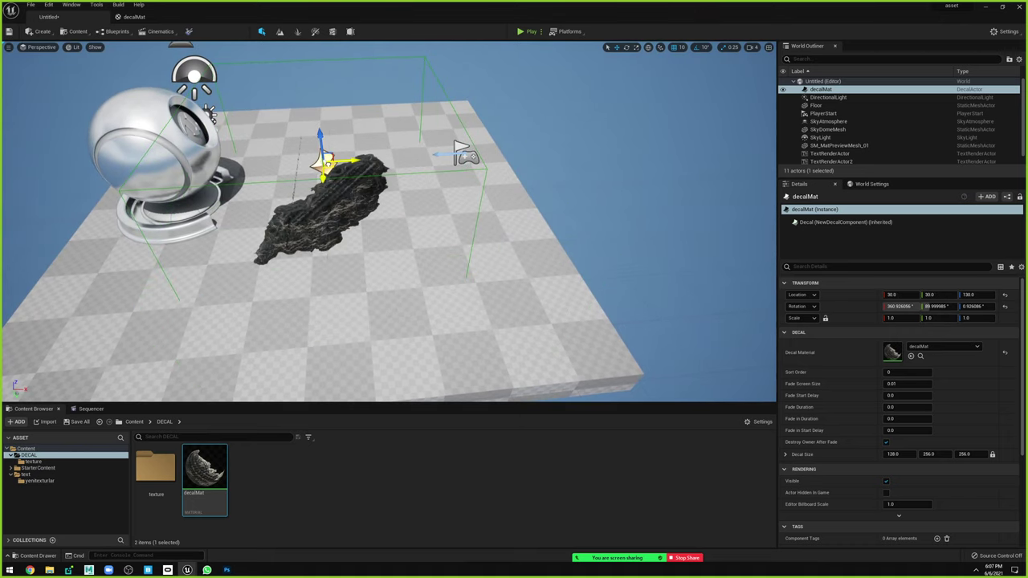
key("f")
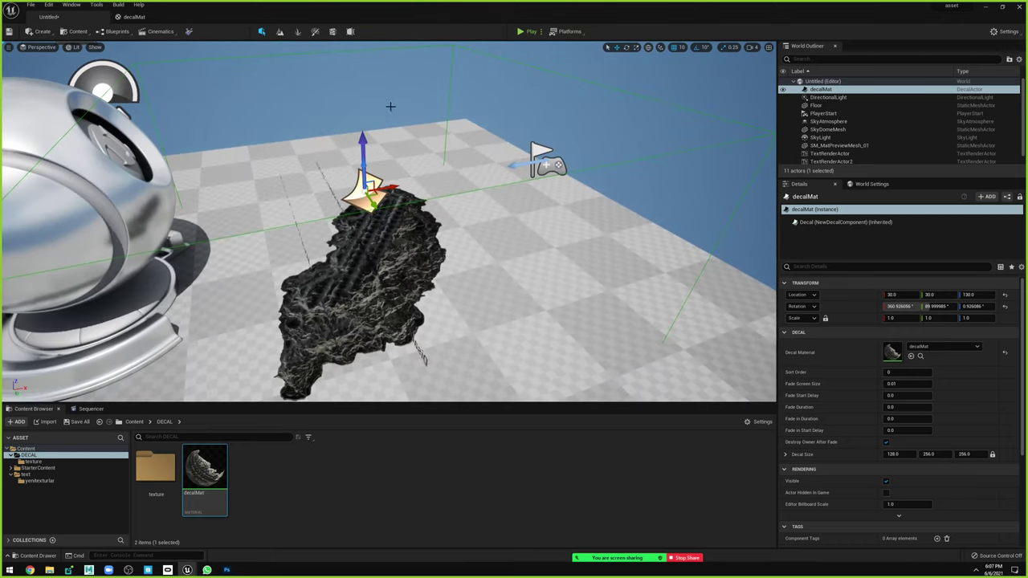
Zoom and orbit the viewport to inspect the decal on the floor.
left_click(389, 106)
scroll(390, 109, "up", 2)
scroll(390, 108, "up", 2)
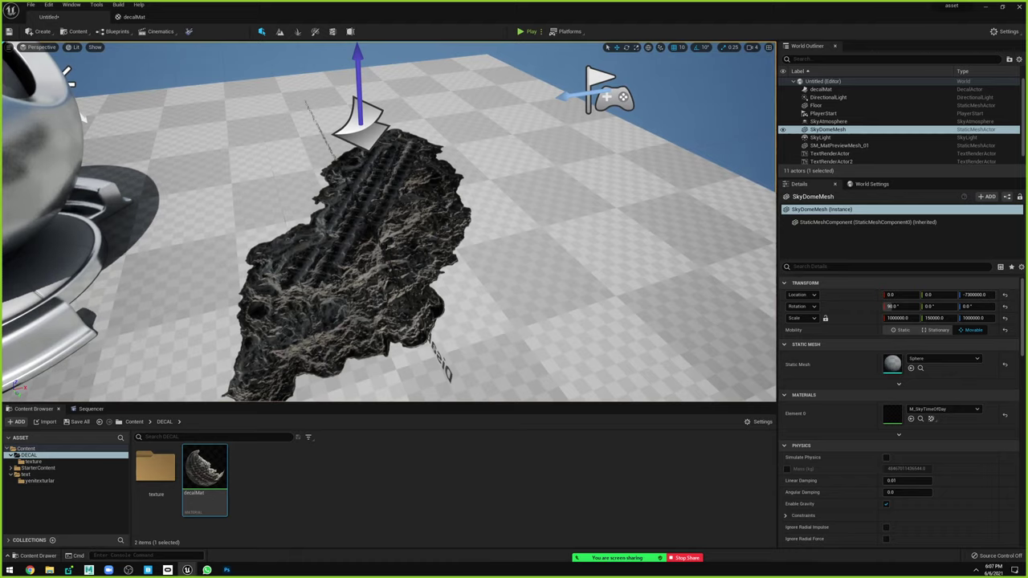
mouse_move(389, 108)
left_mouse_down("alt")
mouse_move(327, 116)
mouse_move(417, 241)
mouse_move(557, 224)
left_mouse_up("alt")
left_click(433, 255)
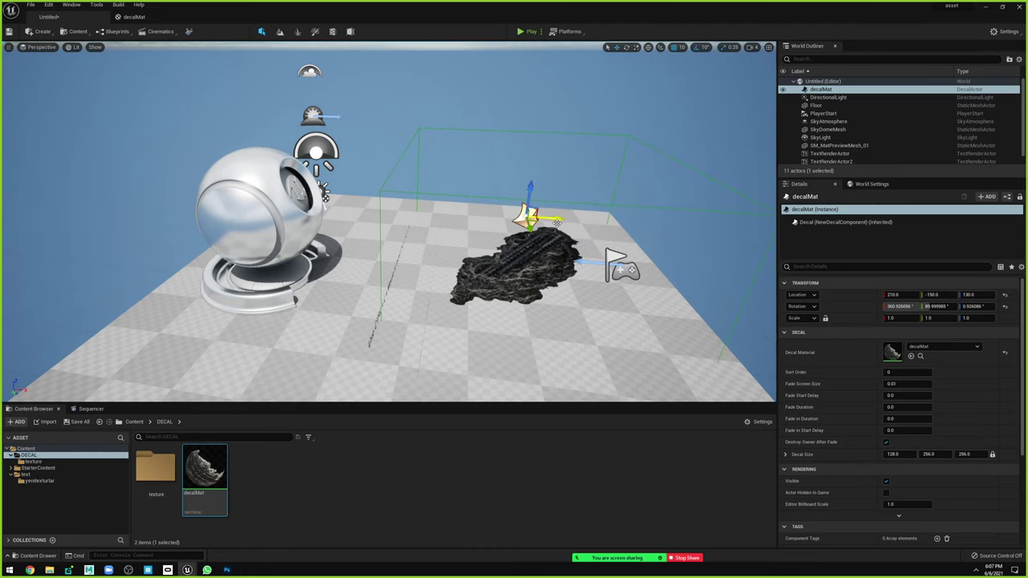
scroll(505, 239, "up", 8)
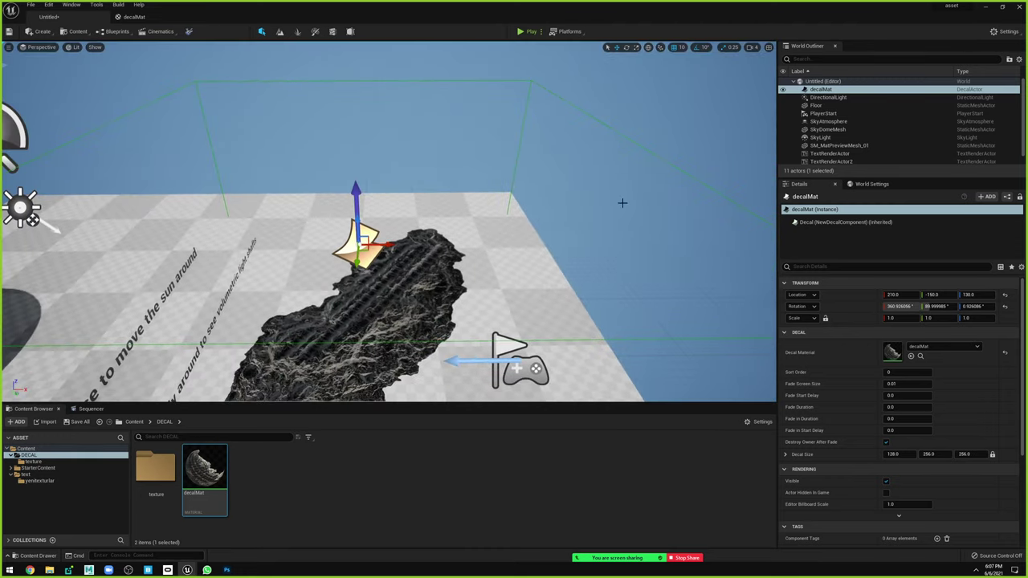
scroll(622, 202, "down", 3)
scroll(621, 202, "down", 4)
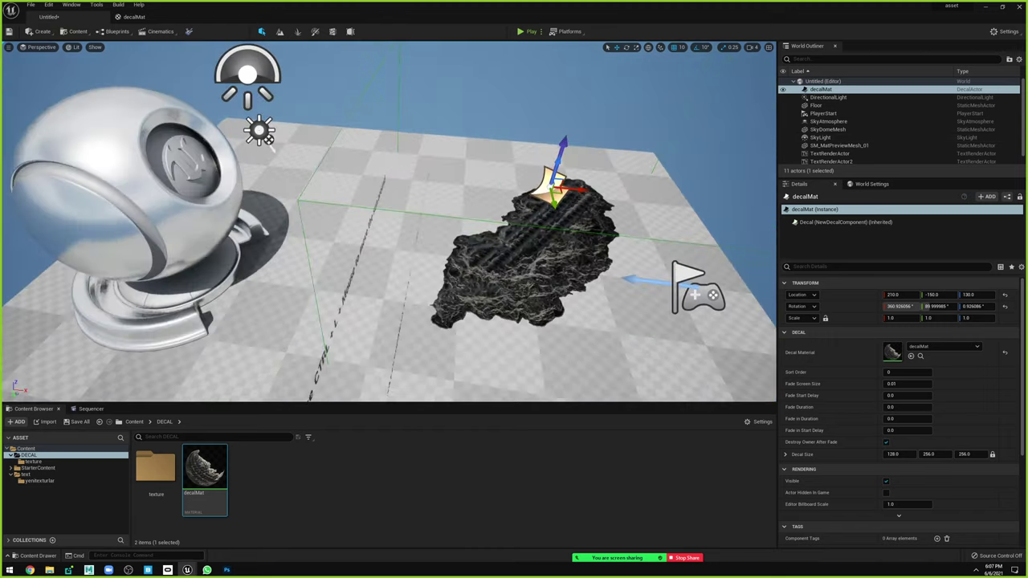
mouse_move(388, 222)
right_mouse_down()
mouse_move(417, 209)
mouse_move(466, 131)
right_mouse_up()
scroll(450, 159, "down", 2)
scroll(450, 159, "down", 3)
left_click(466, 133)
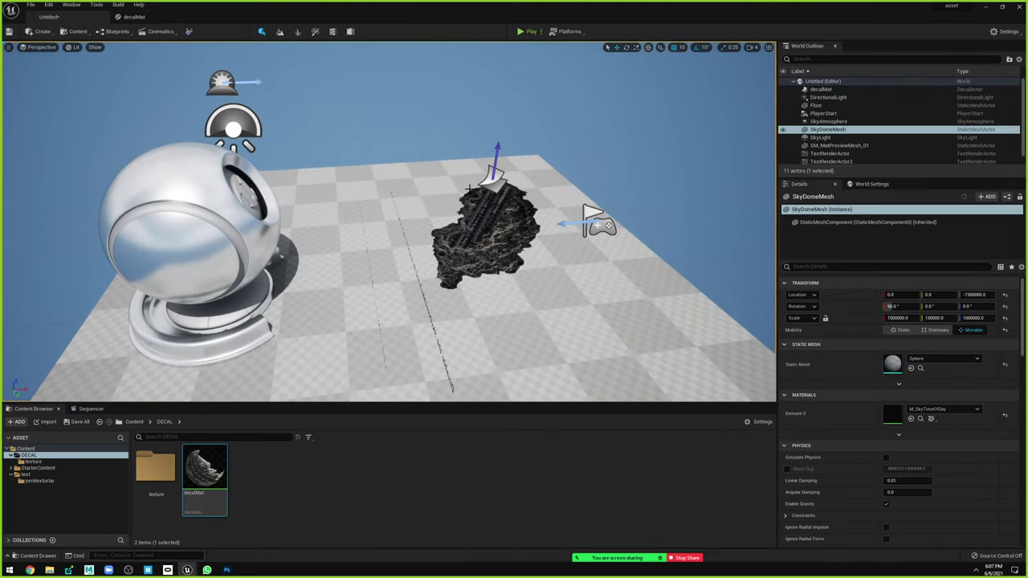
right_click_drag(468, 189, 469, 190)
left_click(469, 189)
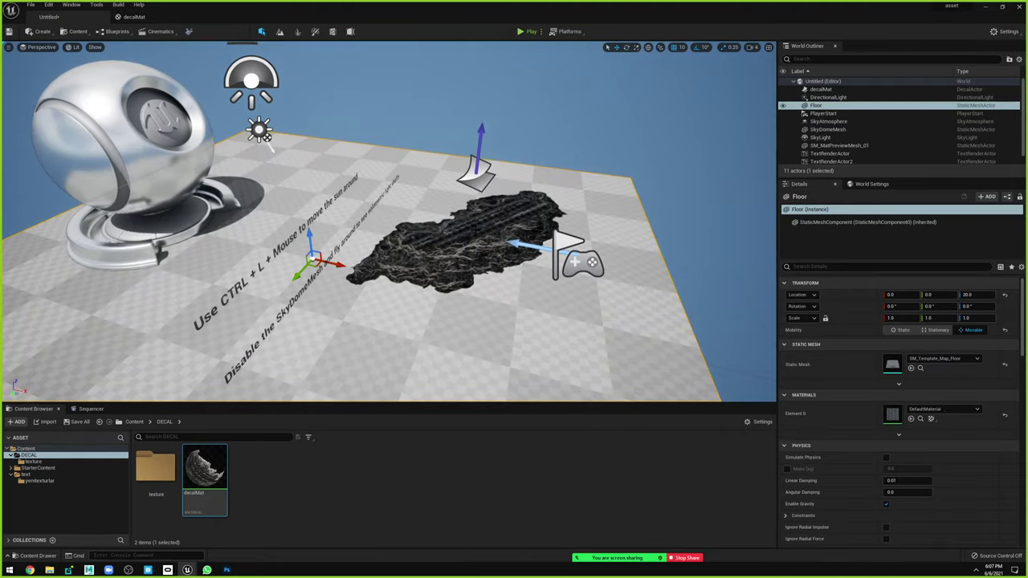
left_click(475, 175)
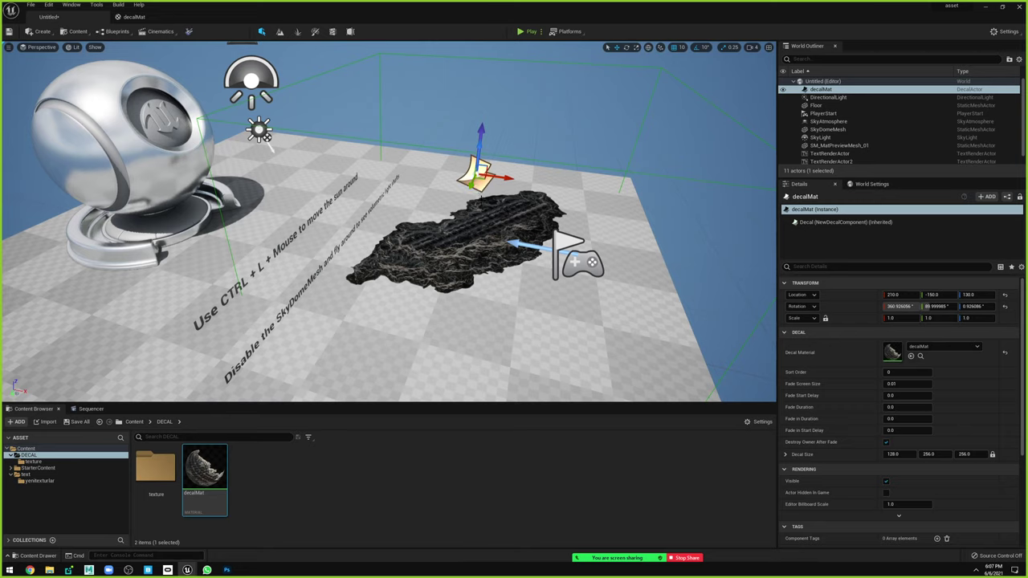
Slide the decal to location 140, -80, 130, clear of the chrome sphere.
mouse_move(480, 175)
left_mouse_down()
mouse_move(431, 167)
mouse_move(422, 192)
left_mouse_up()
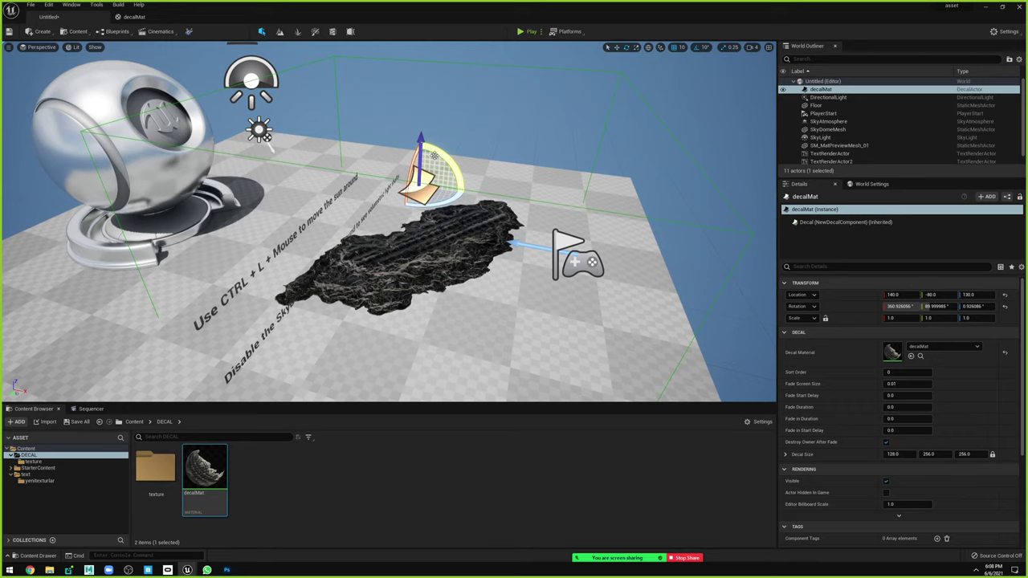
mouse_move(431, 205)
left_mouse_down()
mouse_move(441, 250)
mouse_move(336, 277)
left_mouse_up()
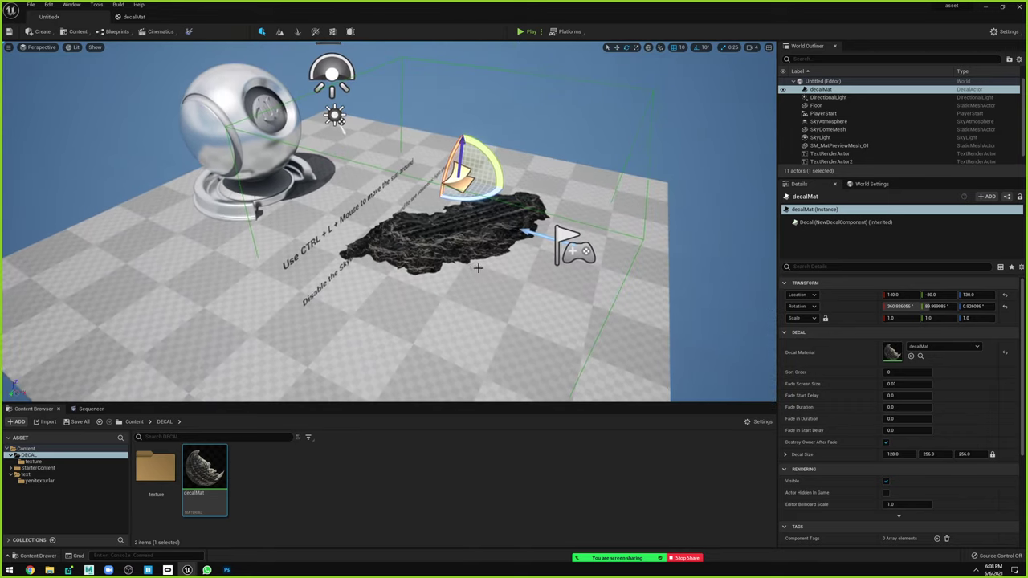
left_click(223, 190)
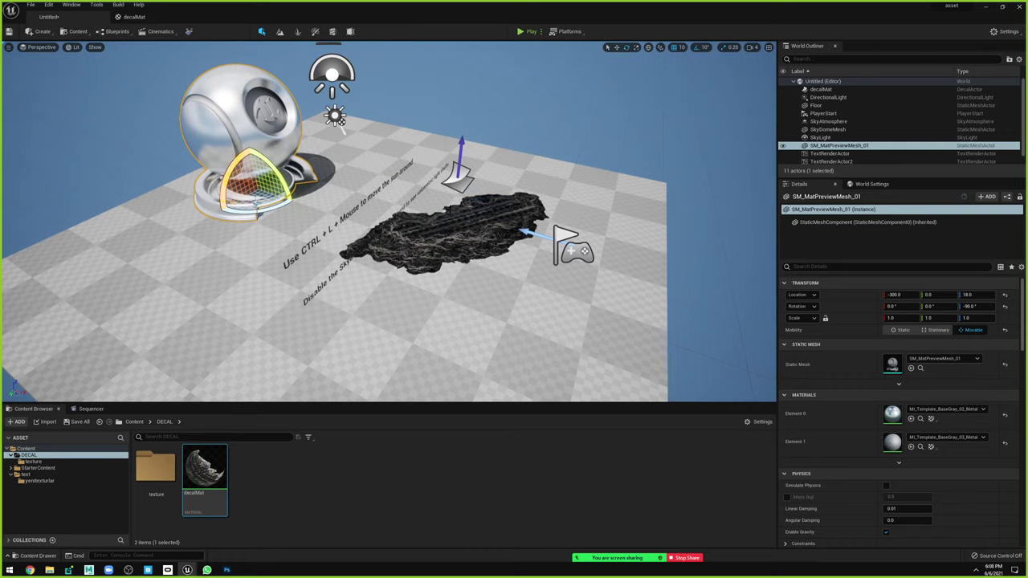
left_click(373, 233)
left_click(465, 183)
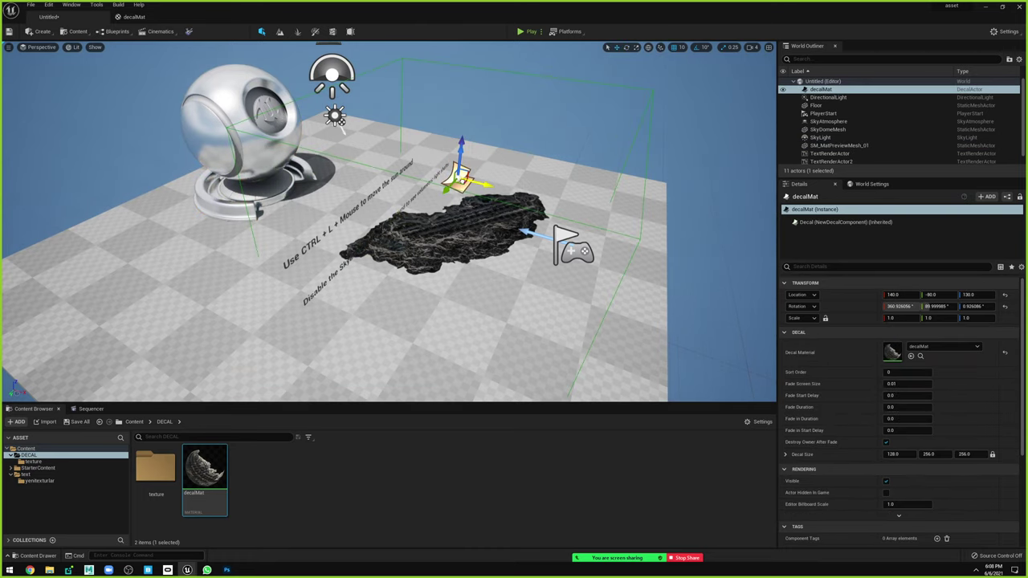
Move the decal under the chrome preview sphere and frame the view on it.
left_click_drag(466, 183, 302, 158)
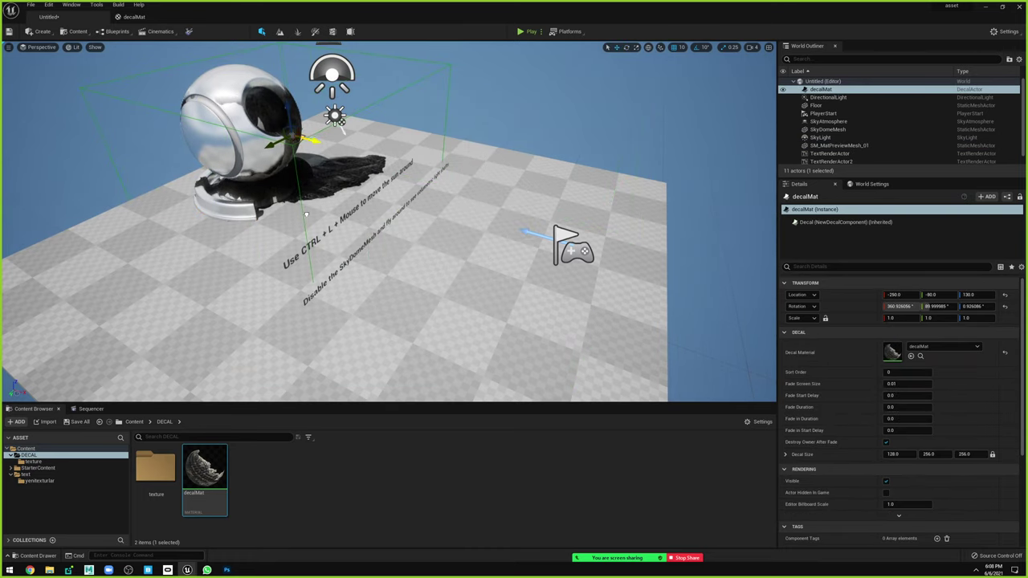
key("f")
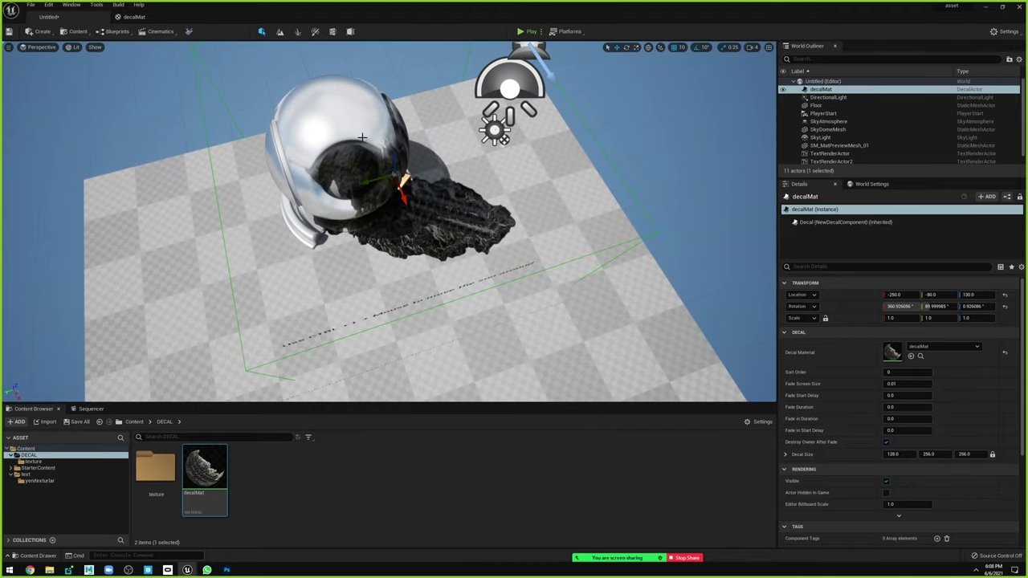
right_click_drag(385, 241, 418, 257)
Uncheck Receives Decals on SM_MatPreviewMesh_01, found by searching 'decal' in Details.
left_click(325, 138)
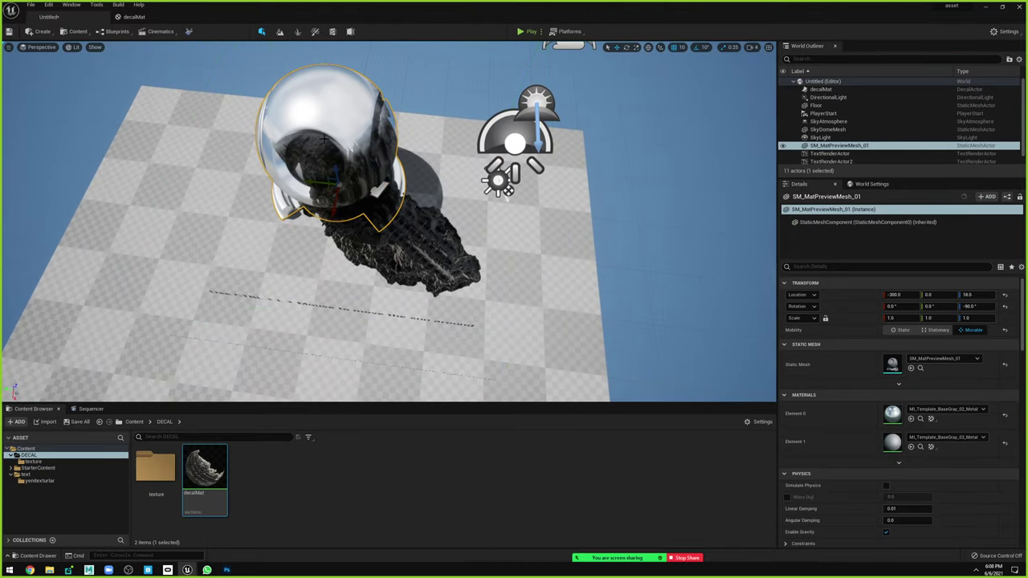
left_click(843, 266)
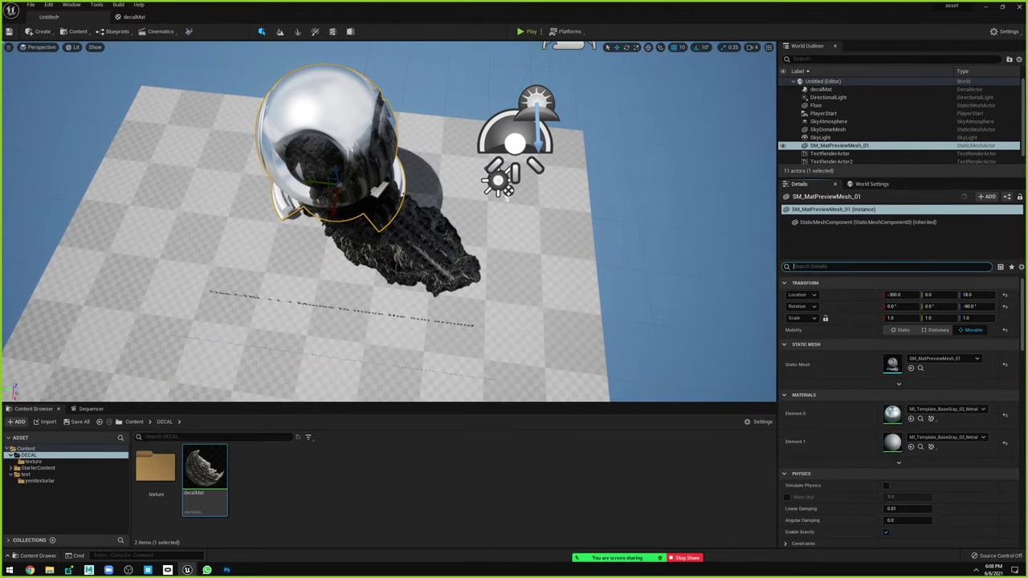
type("decal")
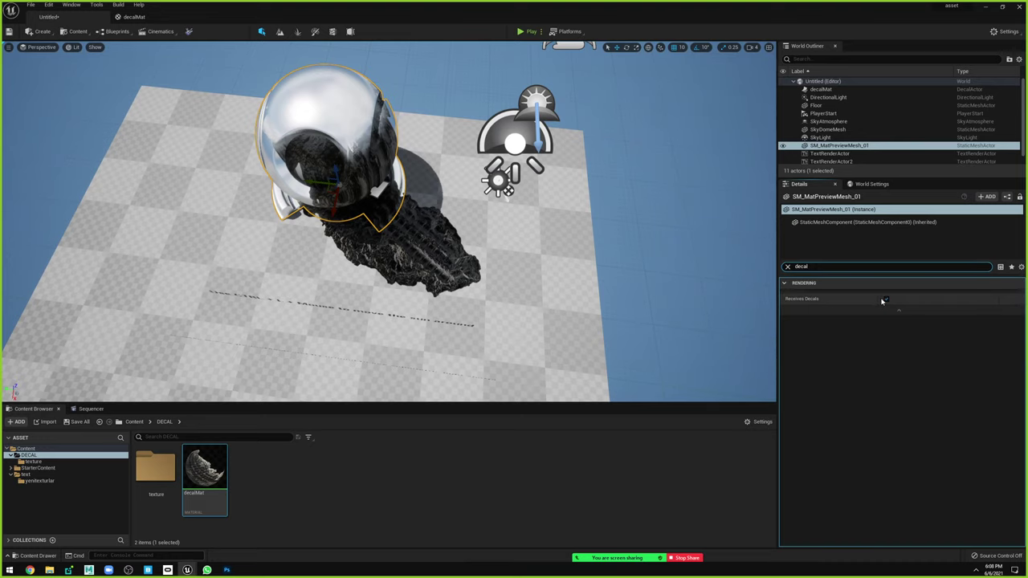
left_click(886, 300)
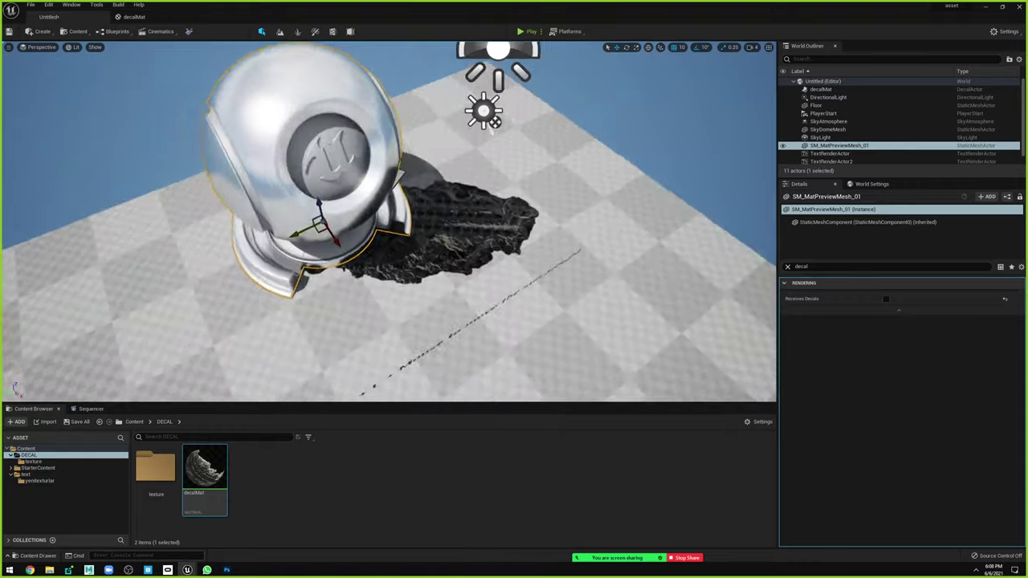
left_click(695, 155)
scroll(695, 156, "down", 4)
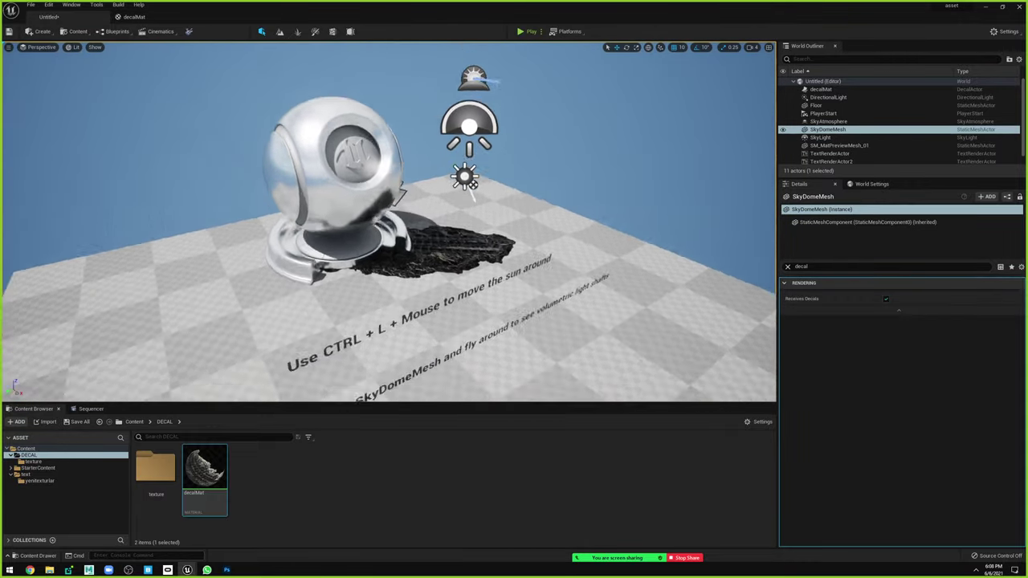
mouse_move(454, 331)
right_mouse_down()
mouse_move(454, 297)
mouse_move(497, 305)
right_mouse_up()
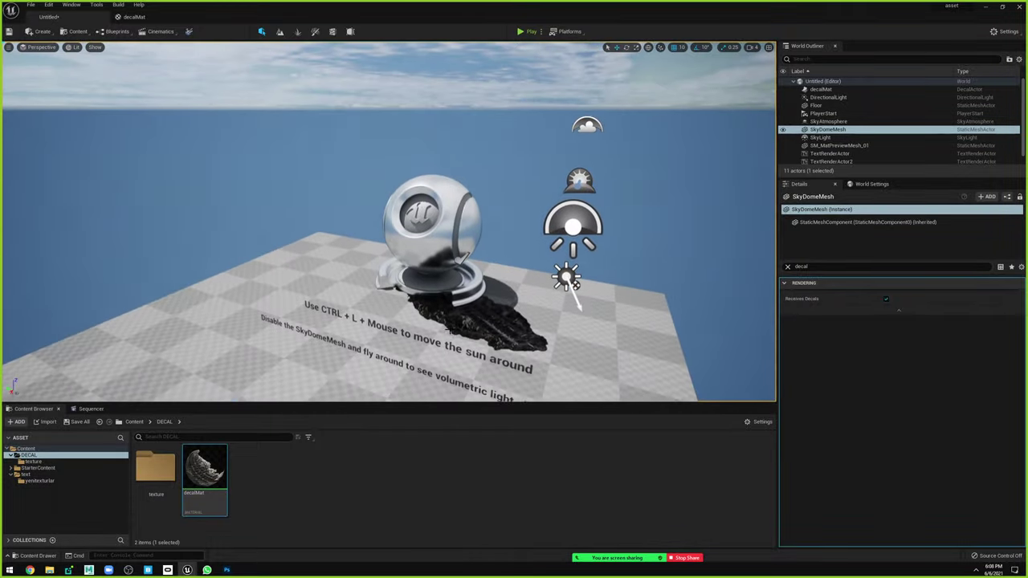